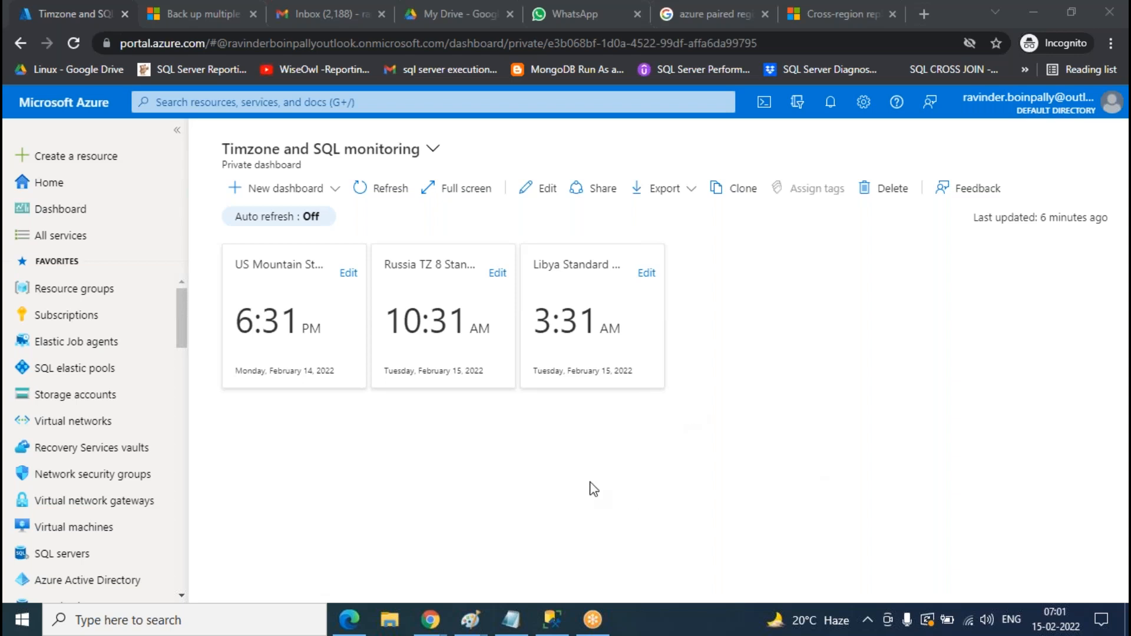
- Start a blank Paint picture, discarding the unsaved old drawing
mouse_move(469, 619)
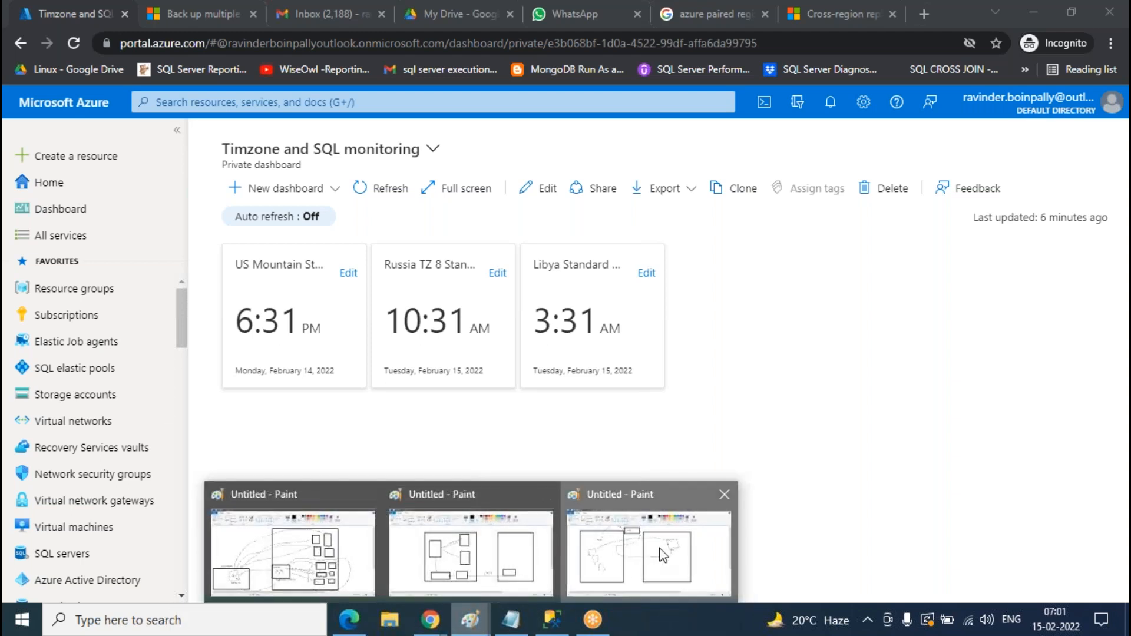
left_click(663, 555)
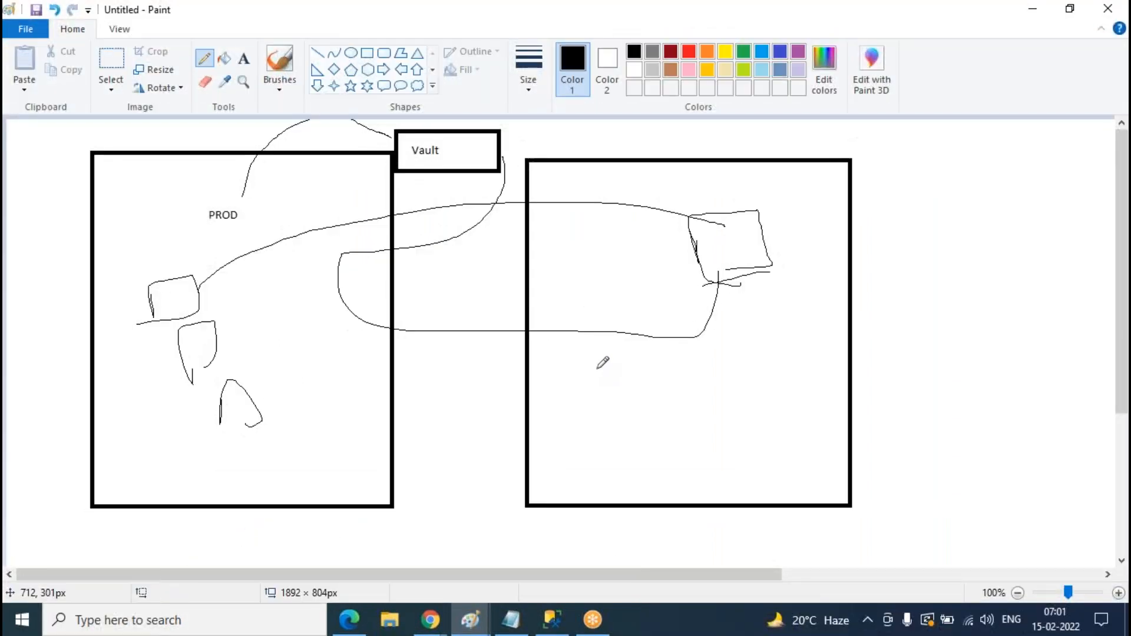
key("alt+F4")
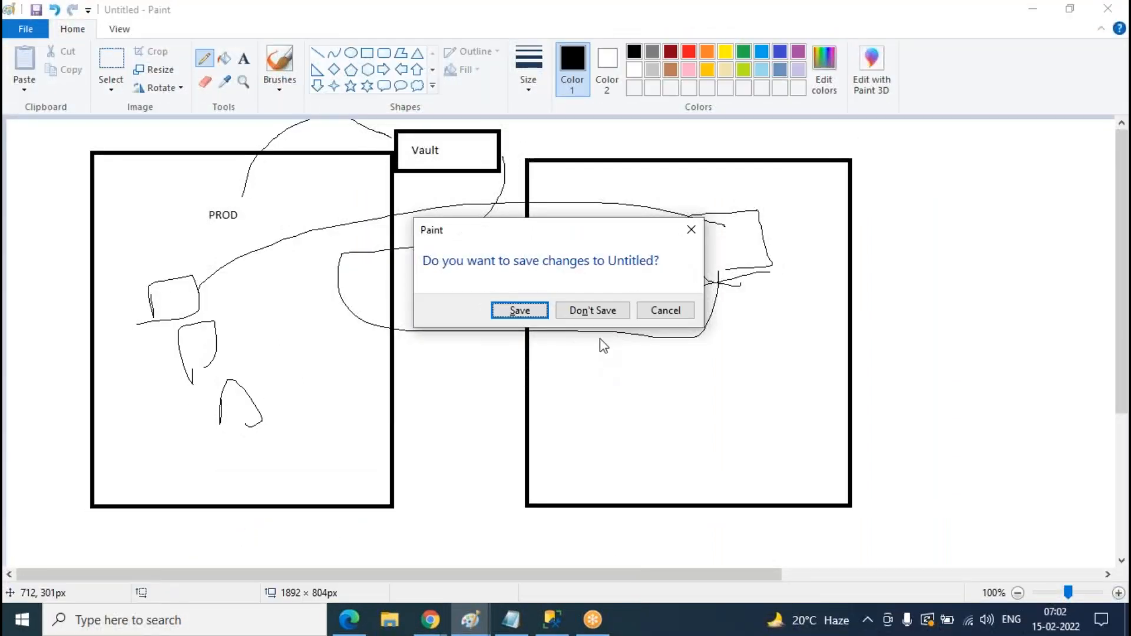
left_click(602, 312)
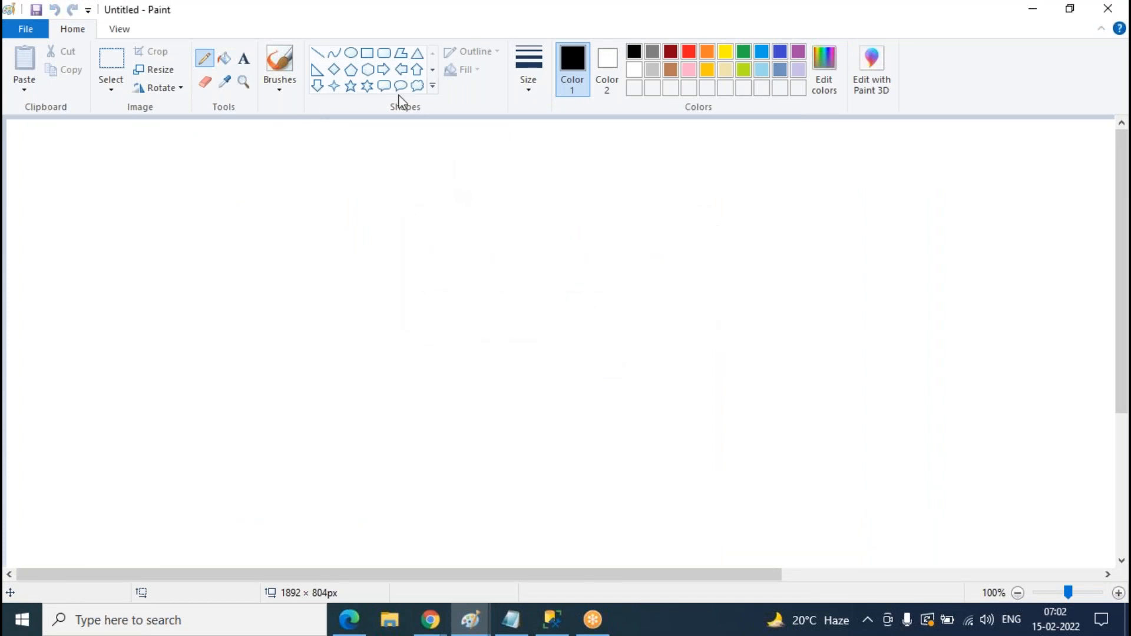
- Draw a tall rectangle holding two smaller boxes, plus a separate box to its left
left_click(368, 52)
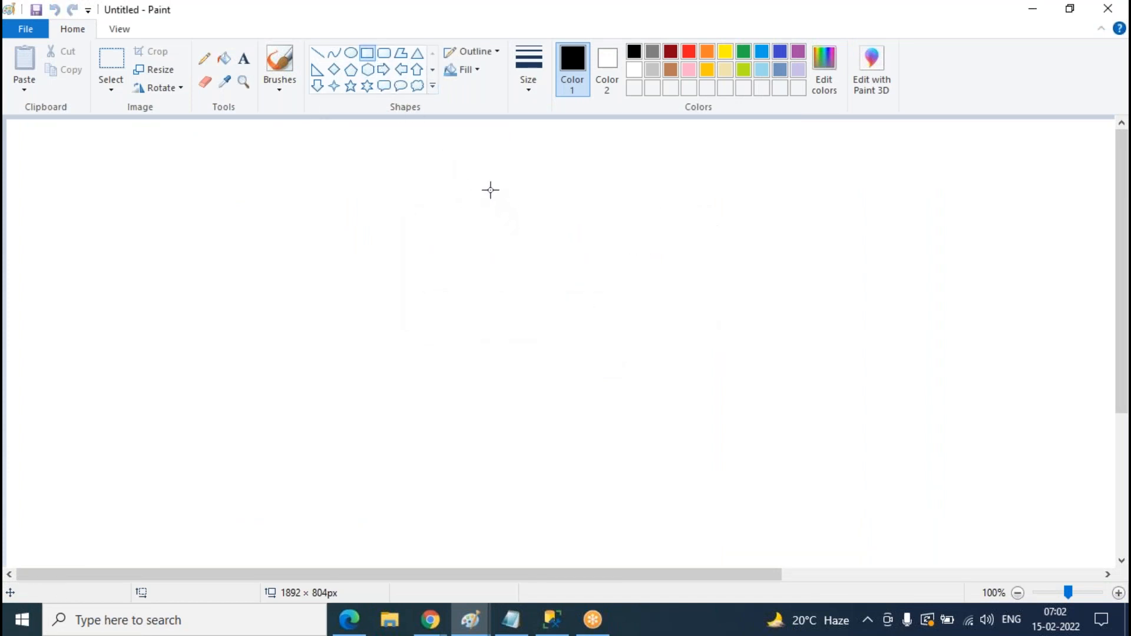
left_click_drag(513, 170, 747, 521)
left_click(882, 313)
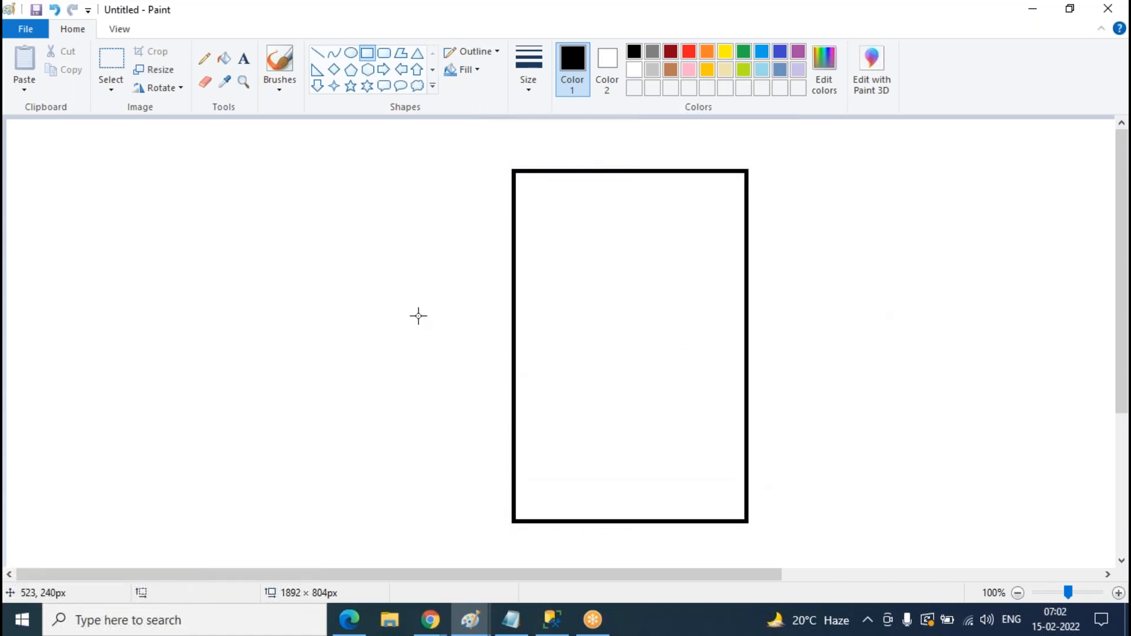
left_click_drag(171, 348, 346, 425)
left_click(417, 284)
left_click_drag(573, 223, 712, 289)
left_click_drag(585, 375, 693, 460)
left_click(694, 422)
- Sketch pencil arrows from the inner boxes and a tick in the left box, then undo them
left_click(205, 61)
mouse_move(690, 418)
left_mouse_down()
mouse_move(848, 378)
mouse_move(853, 400)
left_mouse_up()
mouse_move(717, 261)
left_mouse_down()
mouse_move(806, 242)
mouse_move(836, 269)
left_mouse_up()
left_click_drag(255, 365, 301, 322)
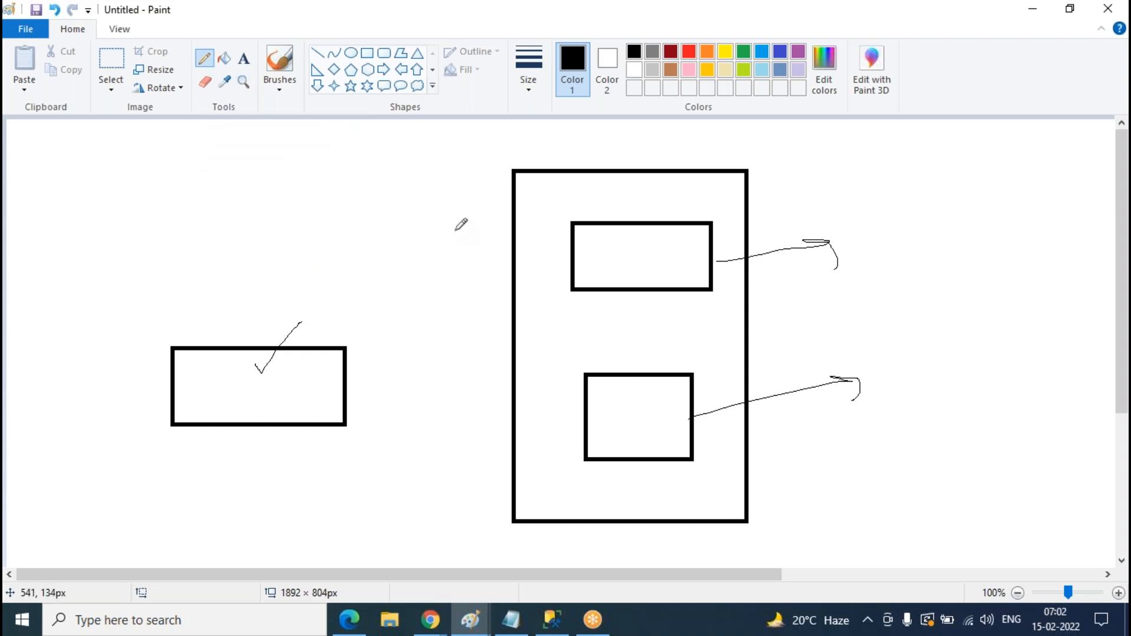
key("ctrl+z")
key("ctrl+z")
key("ctrl+z")
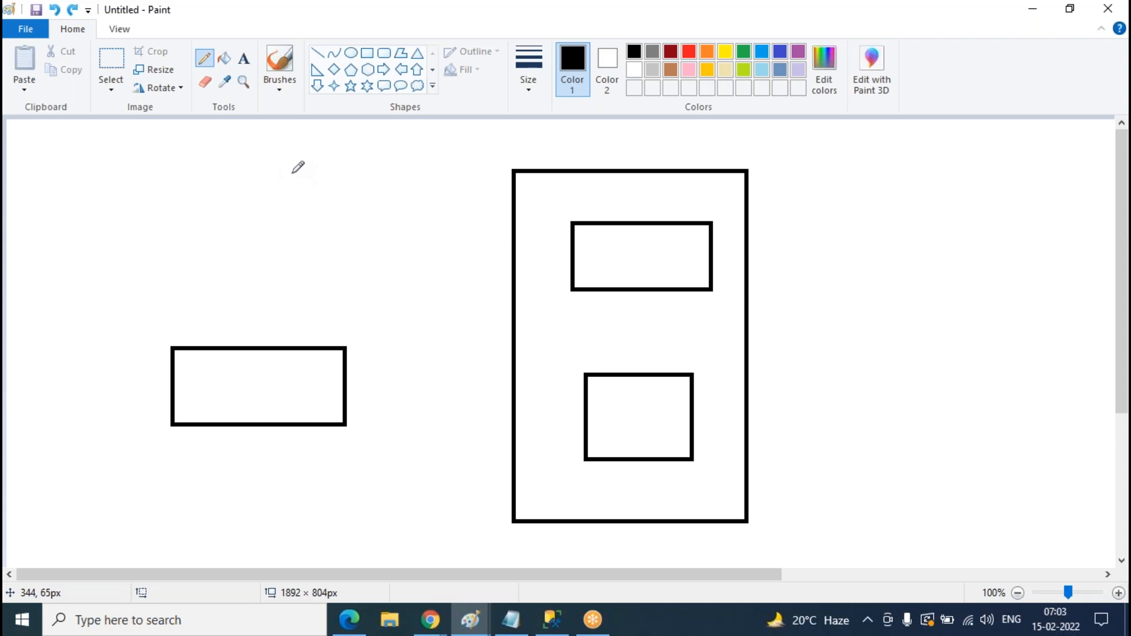
- Add the top-left notes 'Sync groups' and 'Hub-member topology'
left_click(243, 58)
left_click(69, 142)
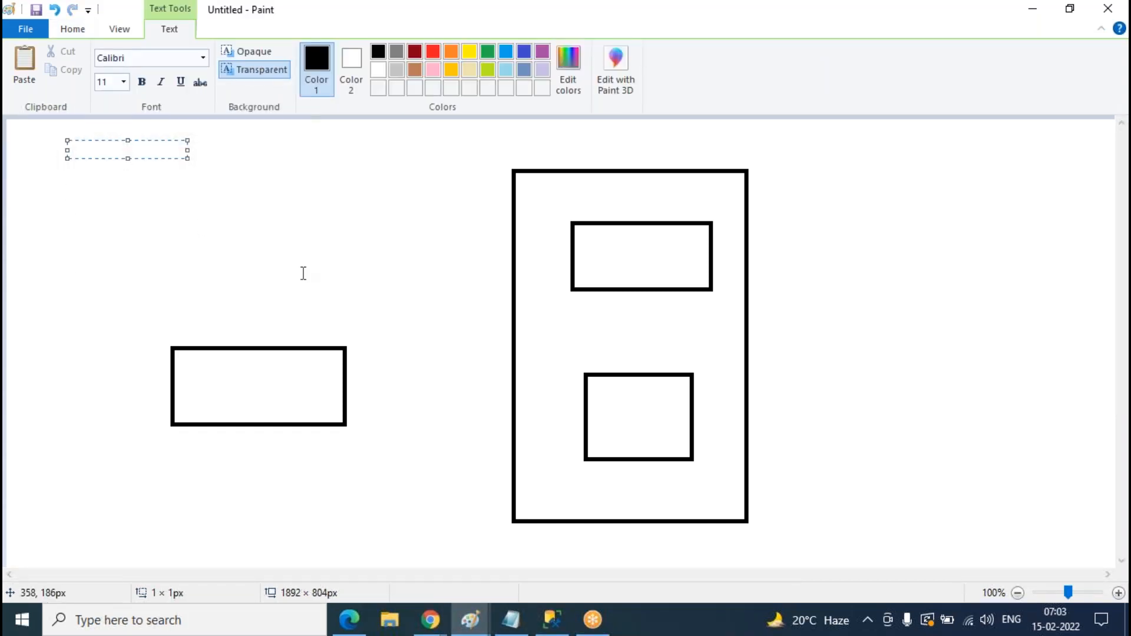
type("Sync groups")
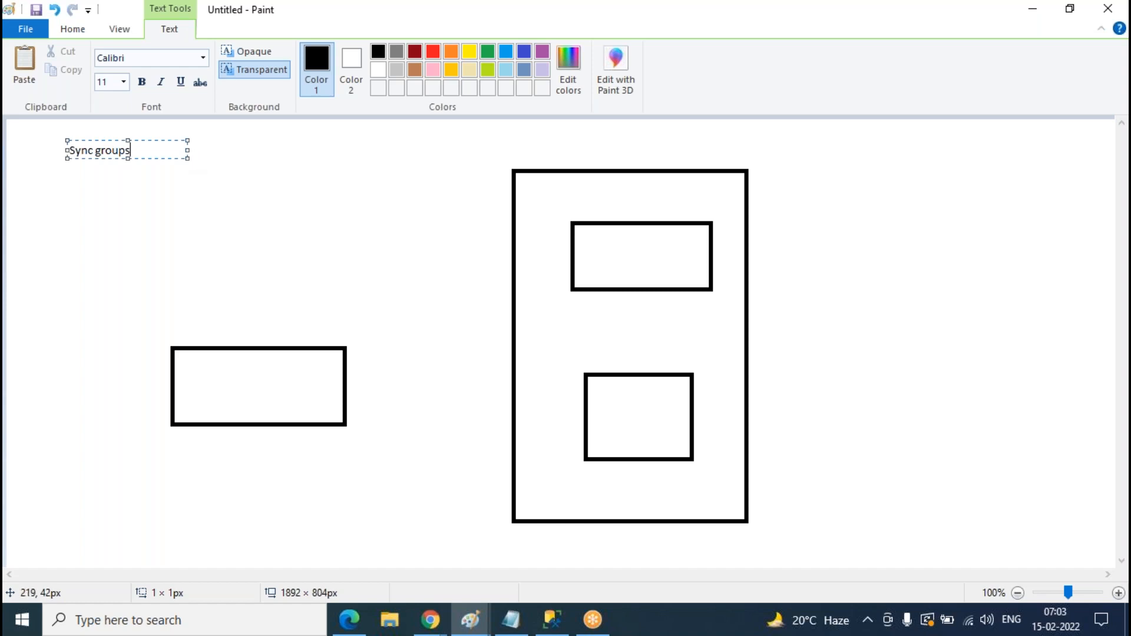
key("Return")
type("Hub-me")
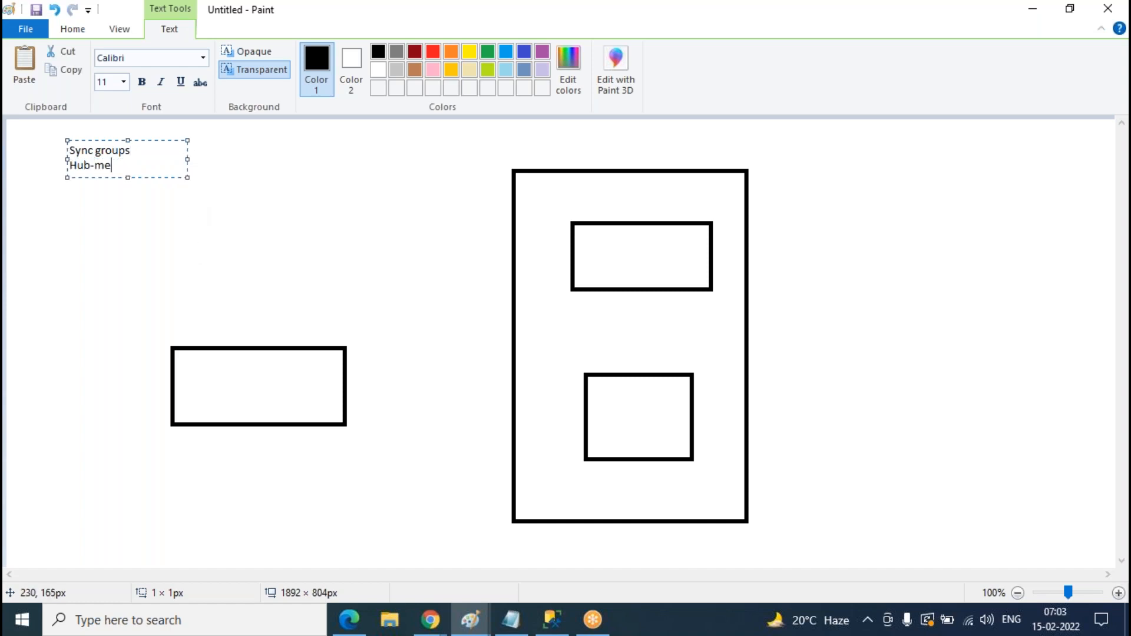
type("mber topolotygy")
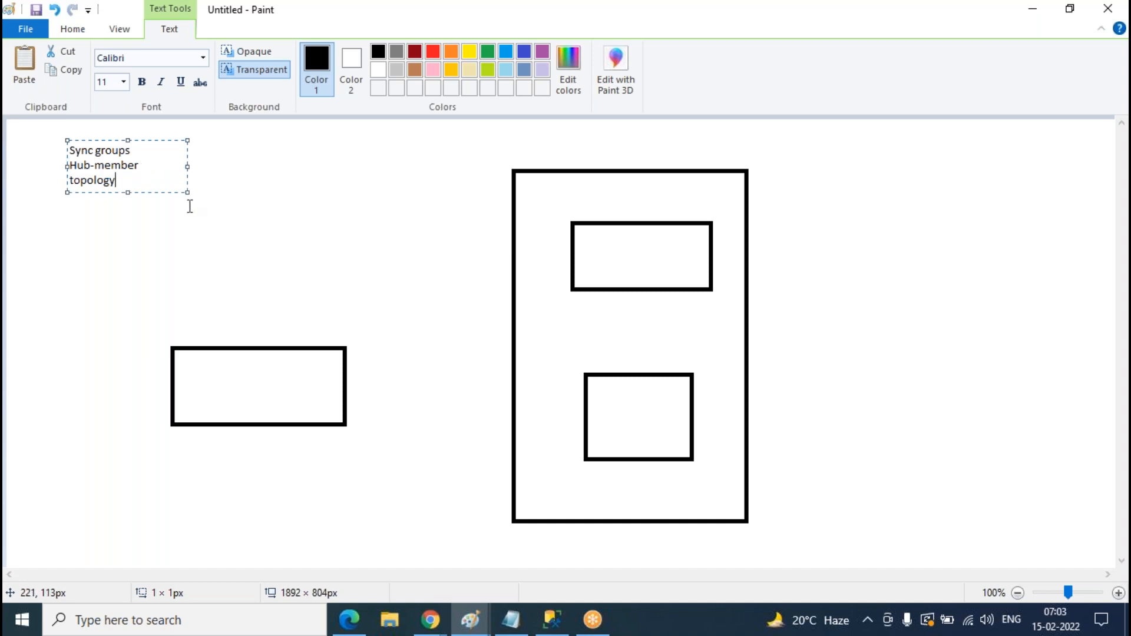
left_click_drag(186, 168, 242, 167)
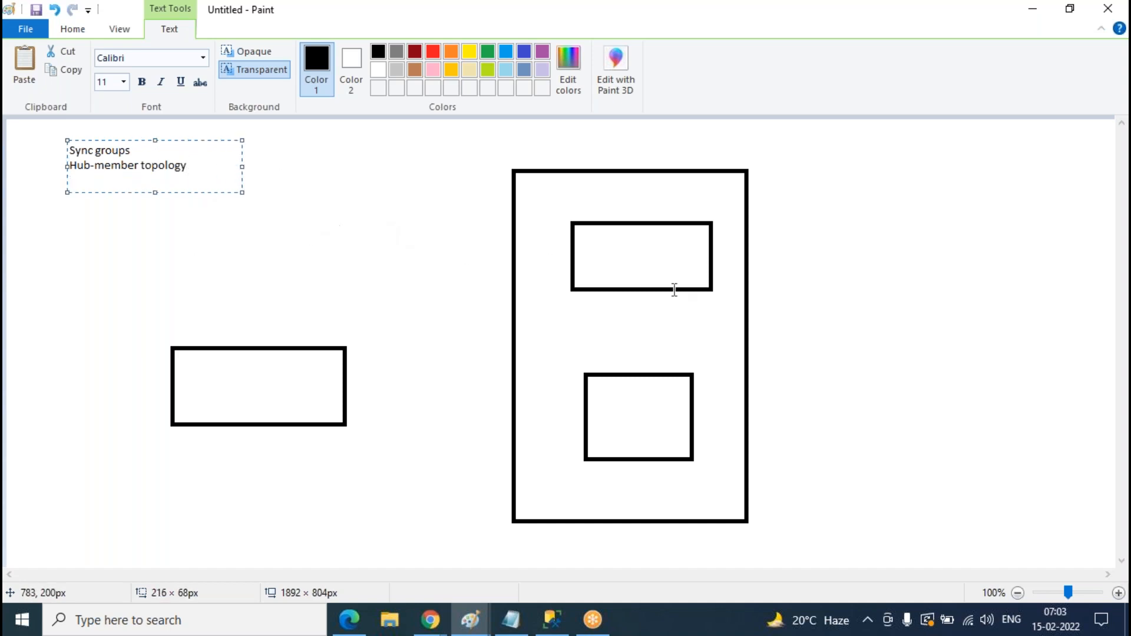
left_click(439, 297)
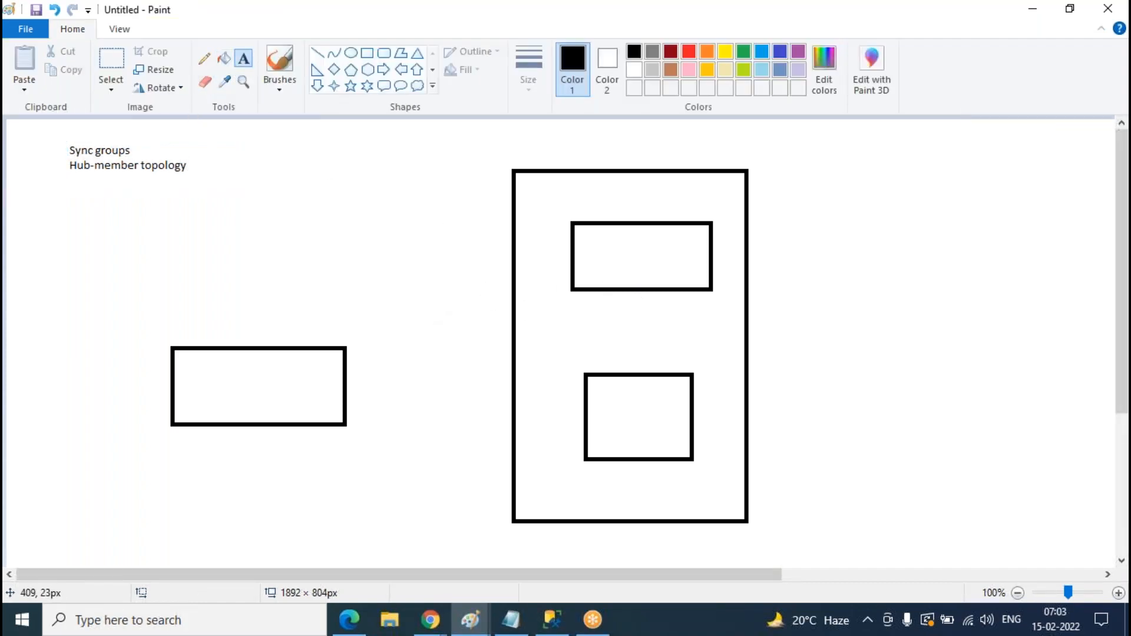
- Label the upper inner box 'Hub' and the lower inner and left boxes 'member'
left_click(637, 206)
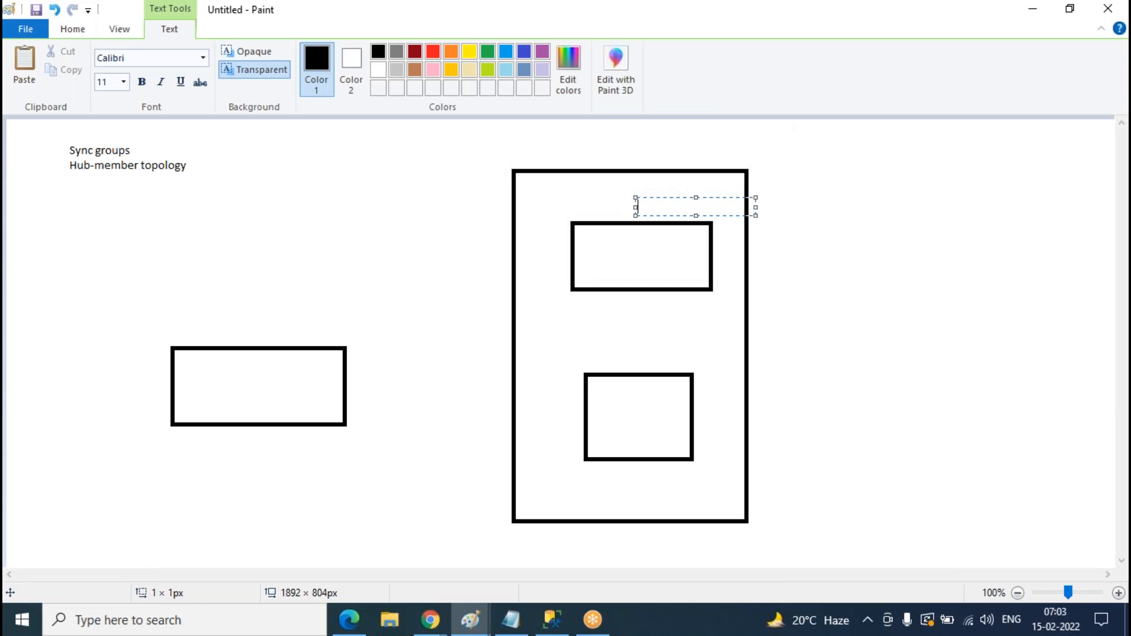
type("Hub")
left_click(619, 353)
type("member")
left_click(389, 416)
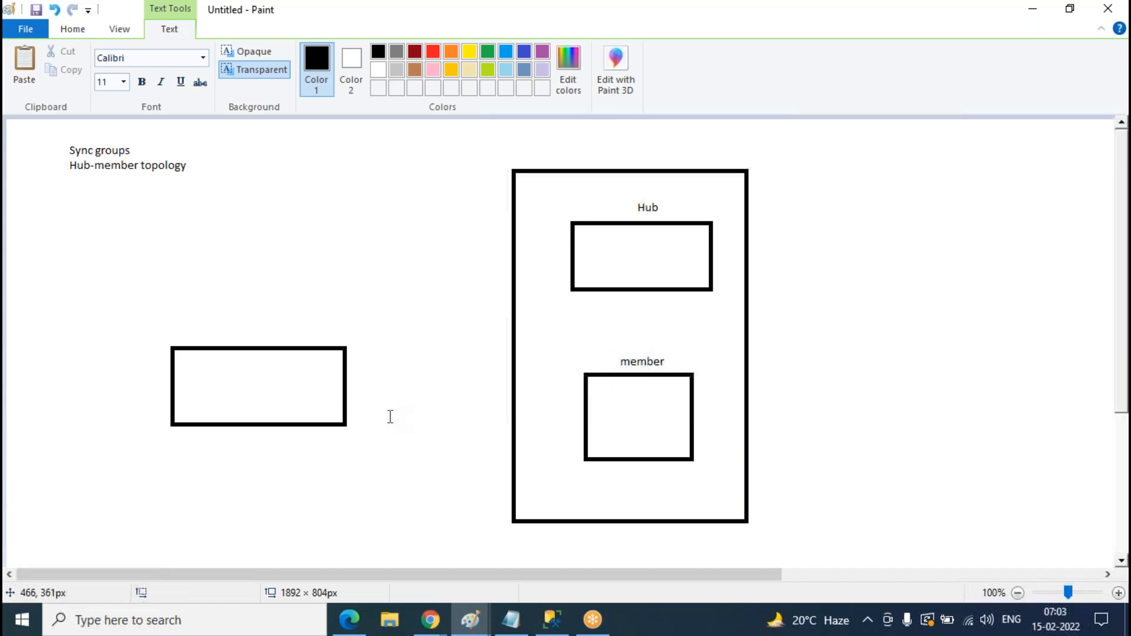
left_click(225, 337)
type("member")
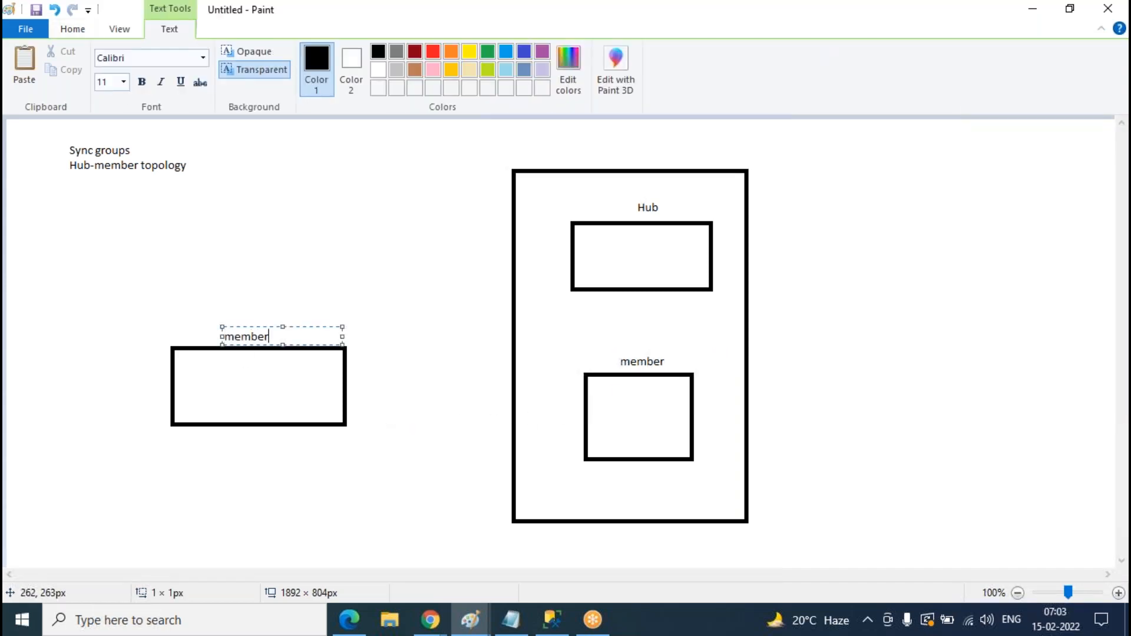
left_click(371, 207)
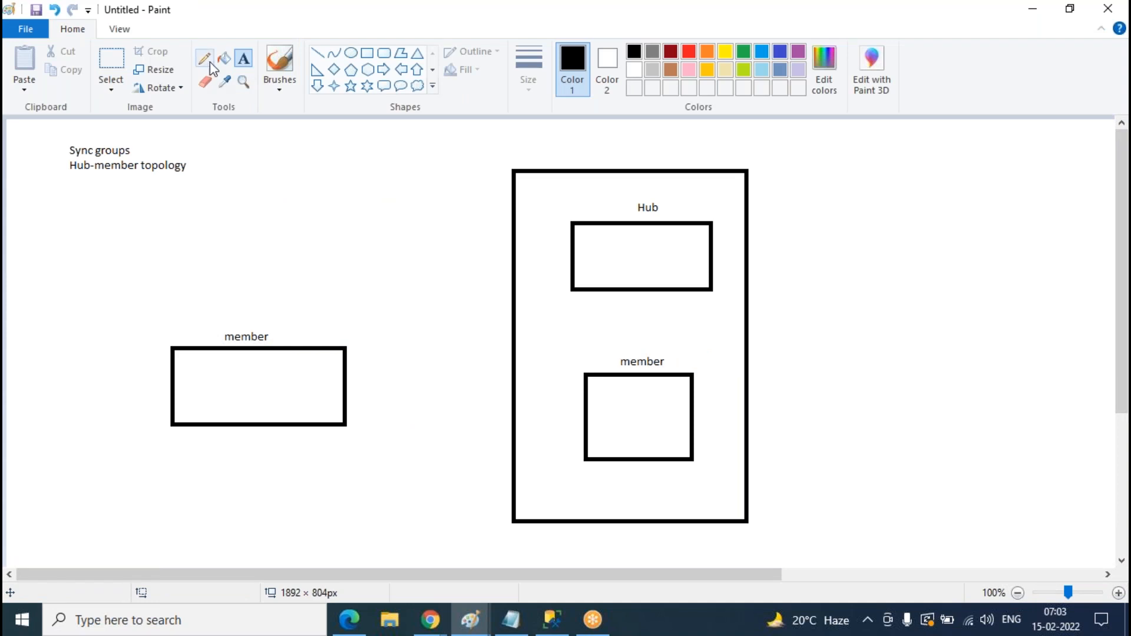
- Add the notes 'Bidirectional replication' and 'one direction replication' below the heading
left_click(66, 196)
type("Bidirectional replication")
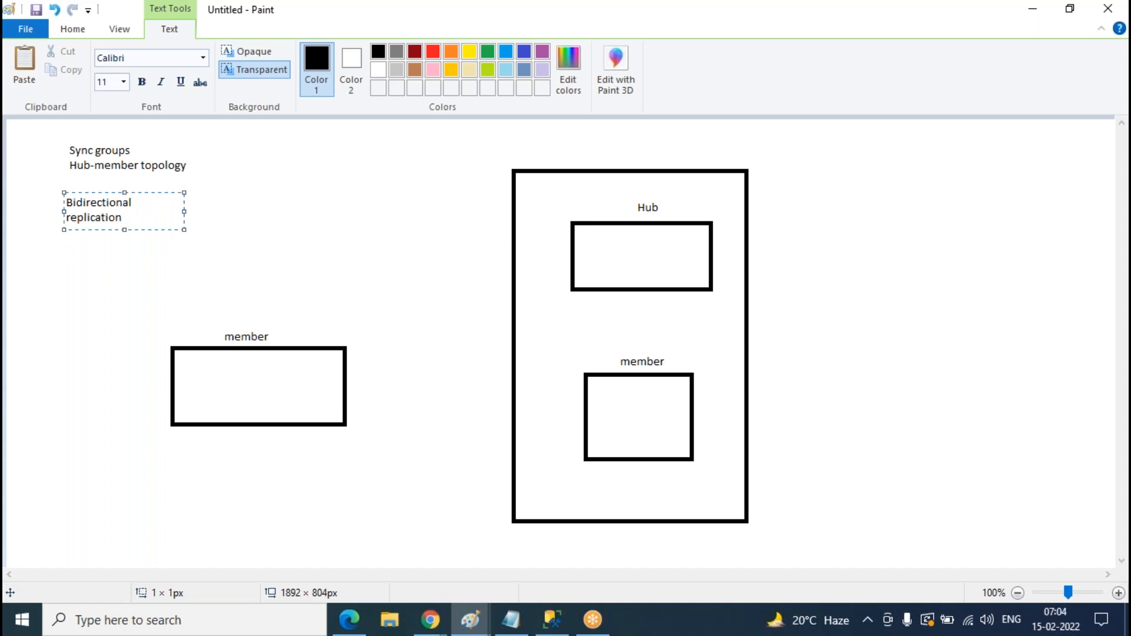
left_click_drag(184, 212, 267, 212)
key("Return")
type("one direction replication")
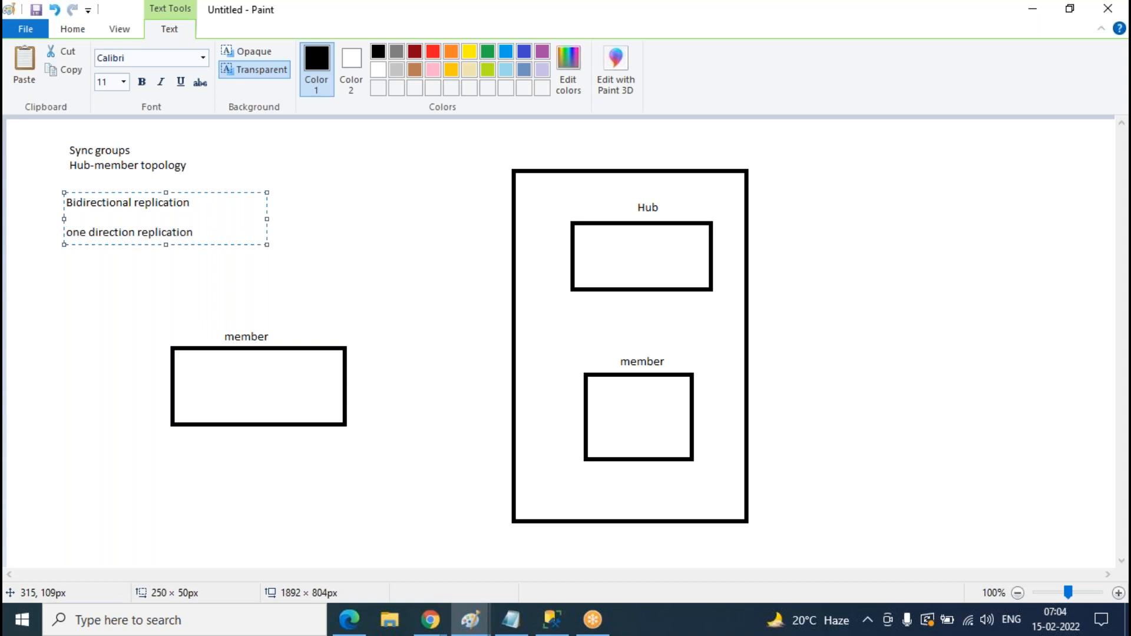
left_click(369, 226)
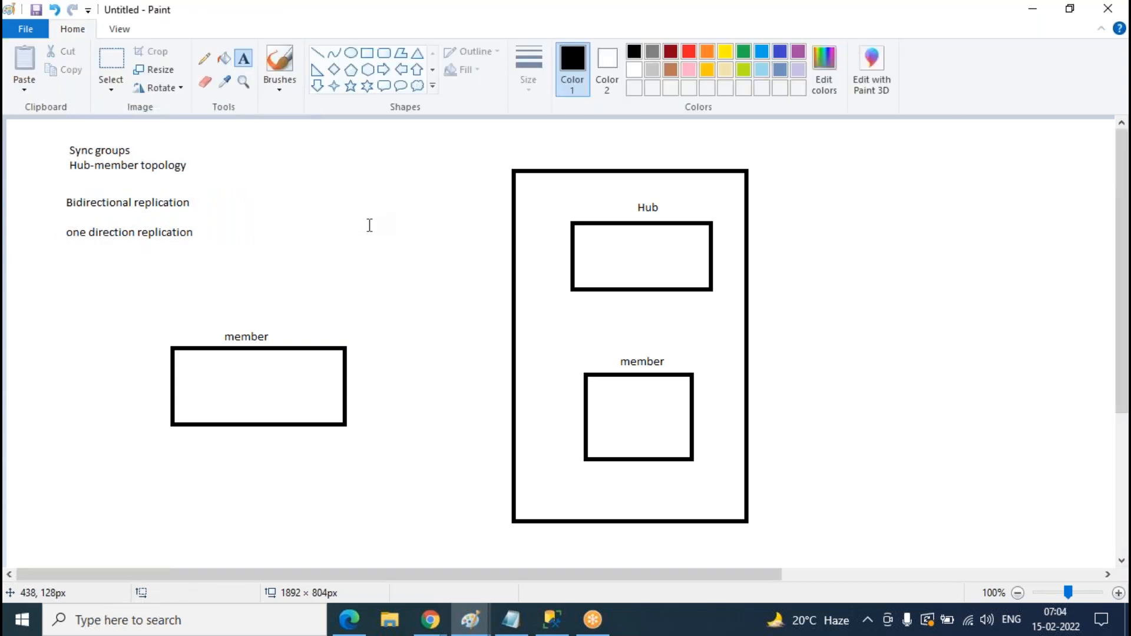
- Draw pencil arrows linking Hub with both member boxes and the two member boxes together
left_click(204, 59)
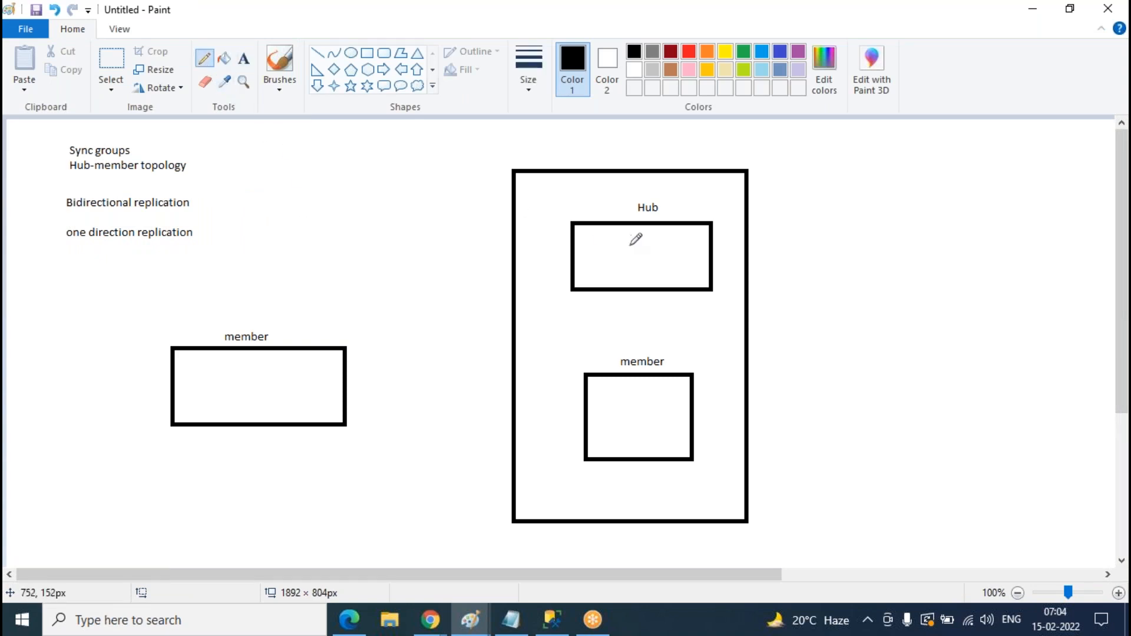
left_click_drag(582, 255, 346, 356)
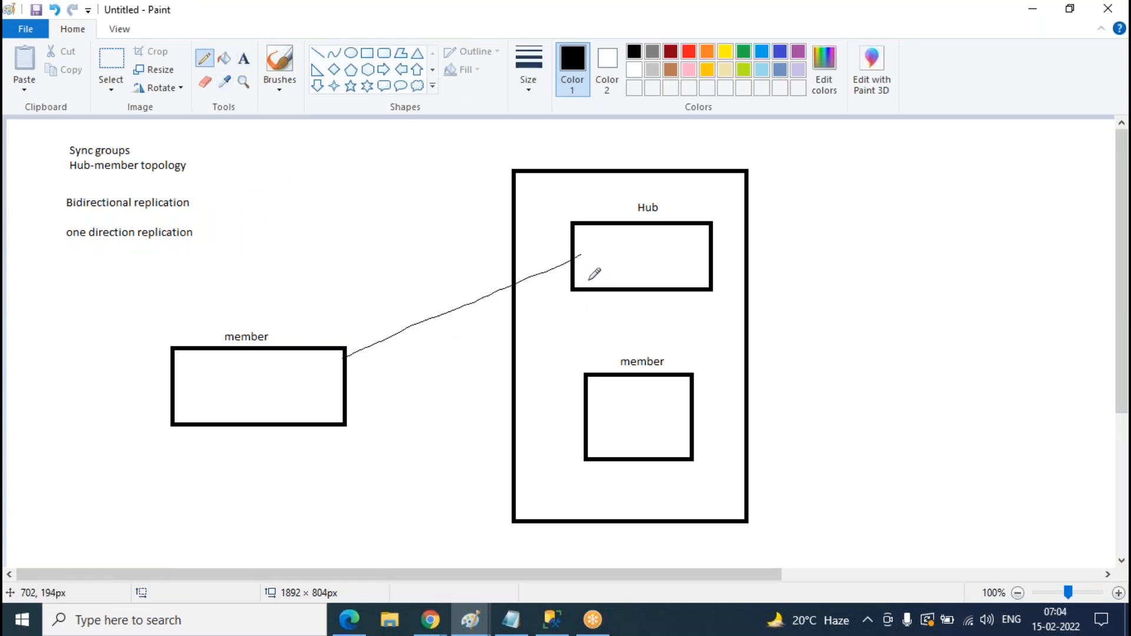
left_click_drag(638, 286, 644, 373)
key("ctrl+z")
key("ctrl+z")
mouse_move(334, 376)
left_mouse_down()
mouse_move(574, 257)
mouse_move(567, 282)
left_mouse_up()
mouse_move(682, 369)
left_mouse_down()
mouse_move(680, 293)
mouse_move(665, 304)
mouse_move(695, 313)
left_mouse_up()
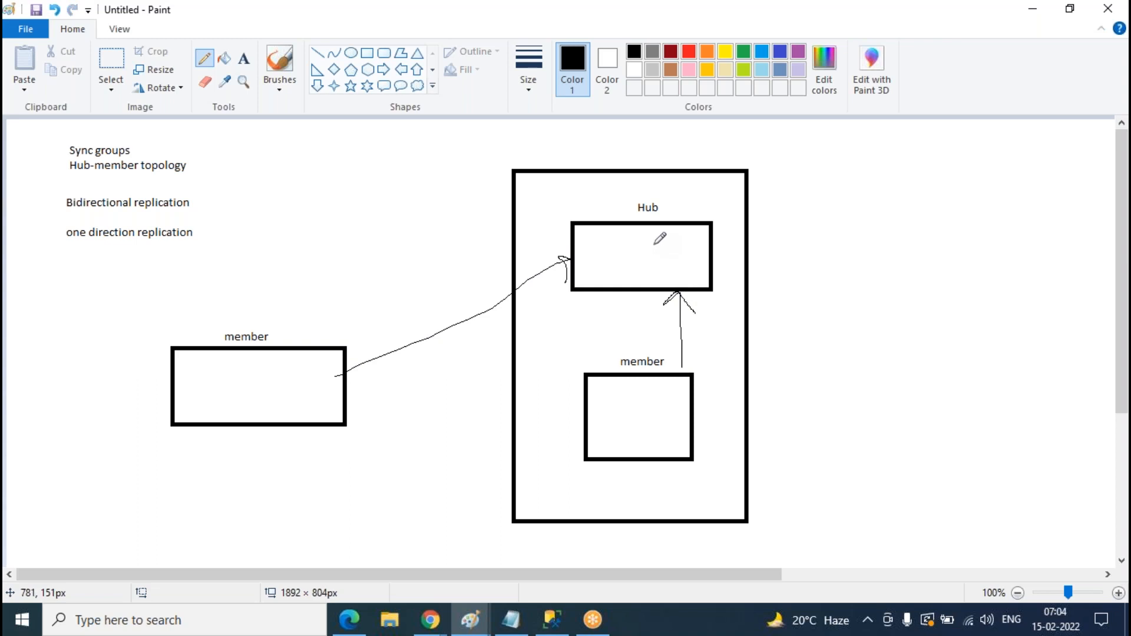
key("ctrl+z")
key("ctrl+z")
key("ctrl+z")
key("ctrl+z")
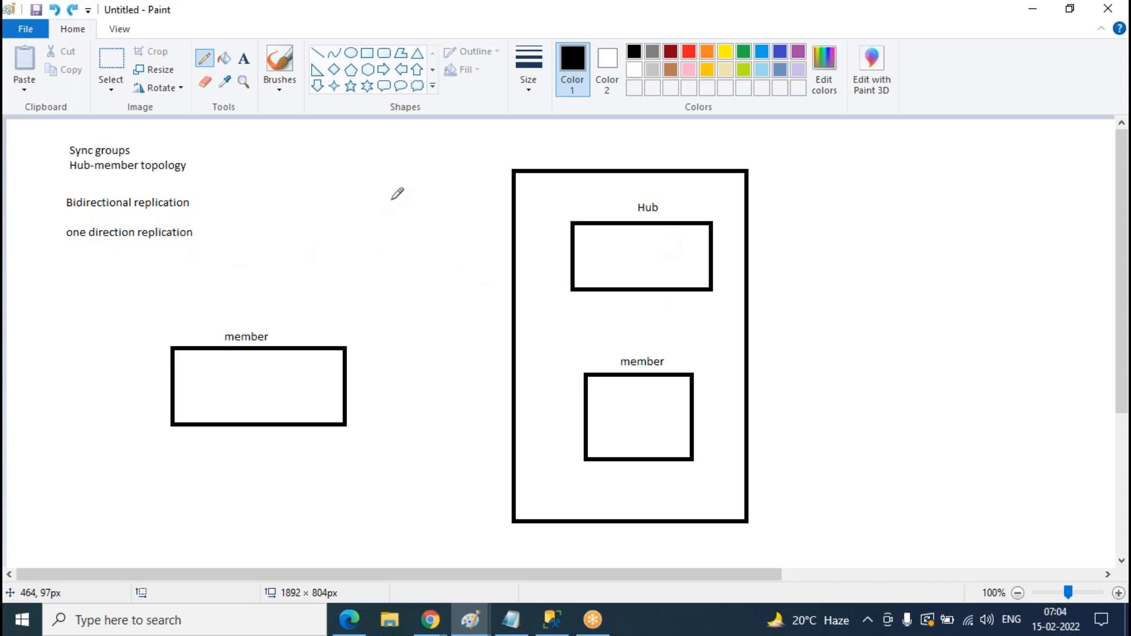
mouse_move(581, 258)
left_mouse_down()
mouse_move(374, 377)
mouse_move(376, 410)
left_mouse_up()
mouse_move(662, 284)
left_mouse_down()
mouse_move(658, 363)
mouse_move(643, 383)
mouse_move(640, 272)
mouse_move(617, 309)
mouse_move(666, 300)
left_mouse_up()
mouse_move(599, 408)
left_mouse_down()
mouse_move(367, 408)
mouse_move(388, 420)
left_mouse_up()
mouse_move(341, 375)
left_mouse_down()
mouse_move(558, 239)
mouse_move(561, 254)
left_mouse_up()
mouse_move(347, 425)
left_mouse_down()
mouse_move(583, 452)
mouse_move(569, 462)
left_mouse_up()
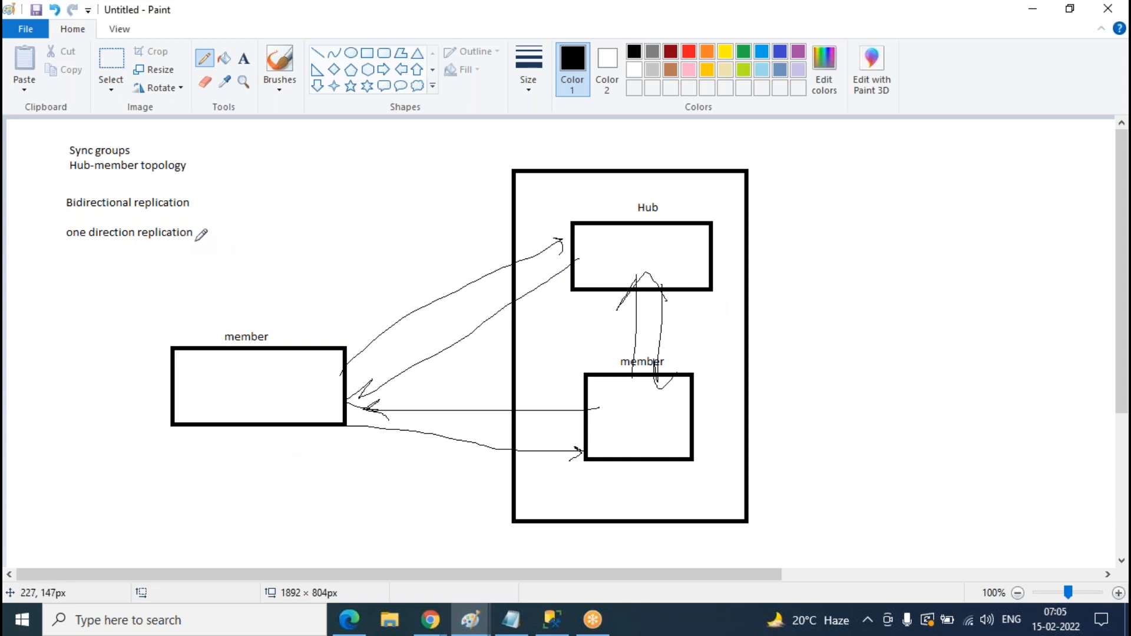
- Tick the 'one direction replication' note, undoing a stray stroke
left_click_drag(196, 233, 217, 225)
mouse_move(109, 319)
left_mouse_down()
mouse_move(245, 398)
mouse_move(616, 291)
left_mouse_up()
key("ctrl+z")
- Draw a mark with a dash beside it inside each of the three boxes
left_click_drag(214, 370, 210, 391)
left_click_drag(612, 242, 612, 255)
left_click_drag(622, 415, 621, 434)
left_click_drag(220, 384, 234, 384)
left_click_drag(635, 254, 646, 253)
left_click_drag(633, 424, 656, 418)
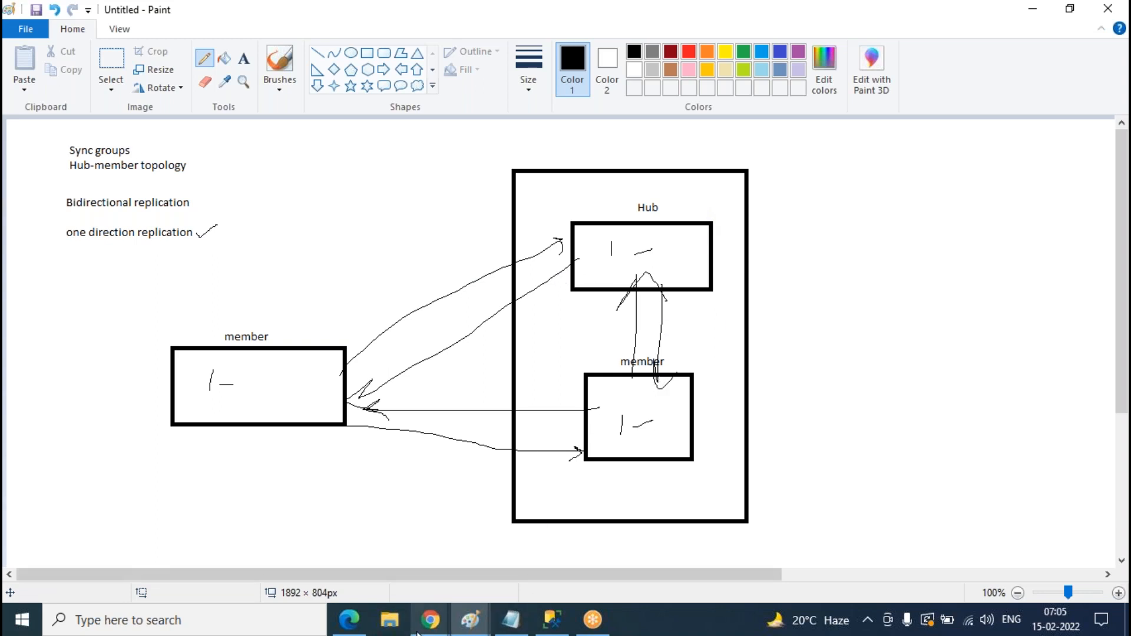
- From the dashboard, open SQL servers and start creating a new SQL server
mouse_move(436, 620)
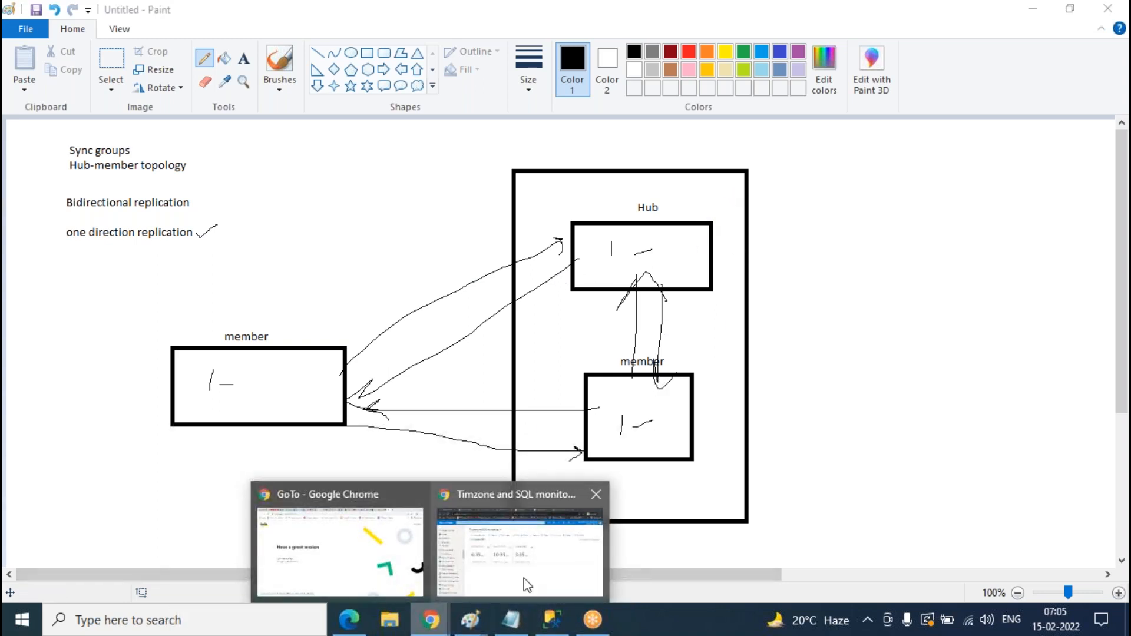
left_click(524, 578)
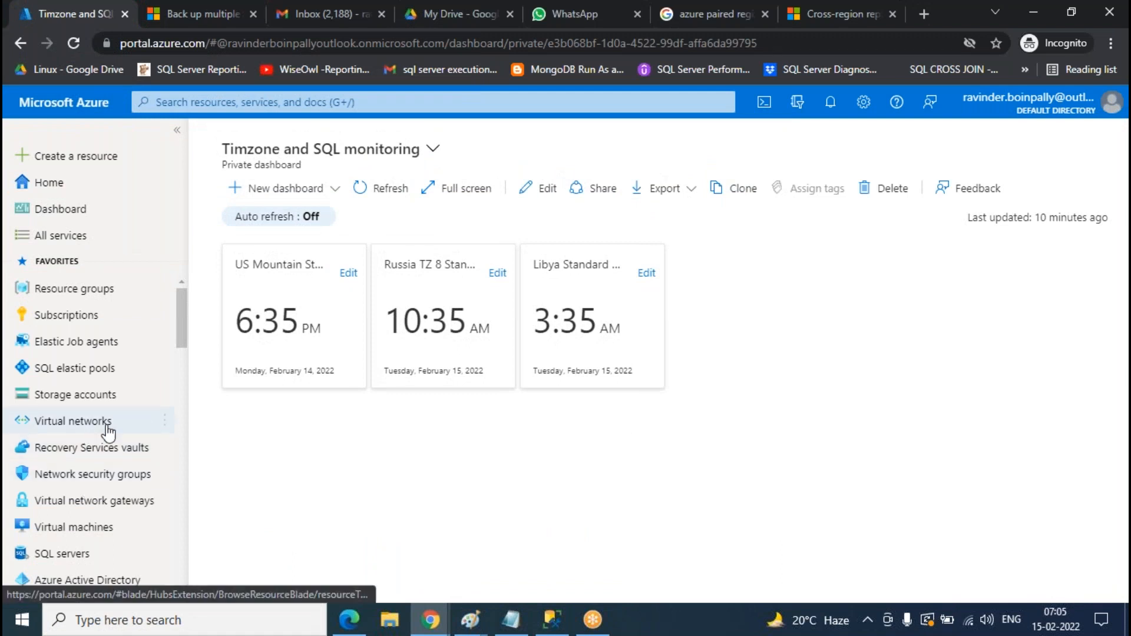
left_click(74, 565)
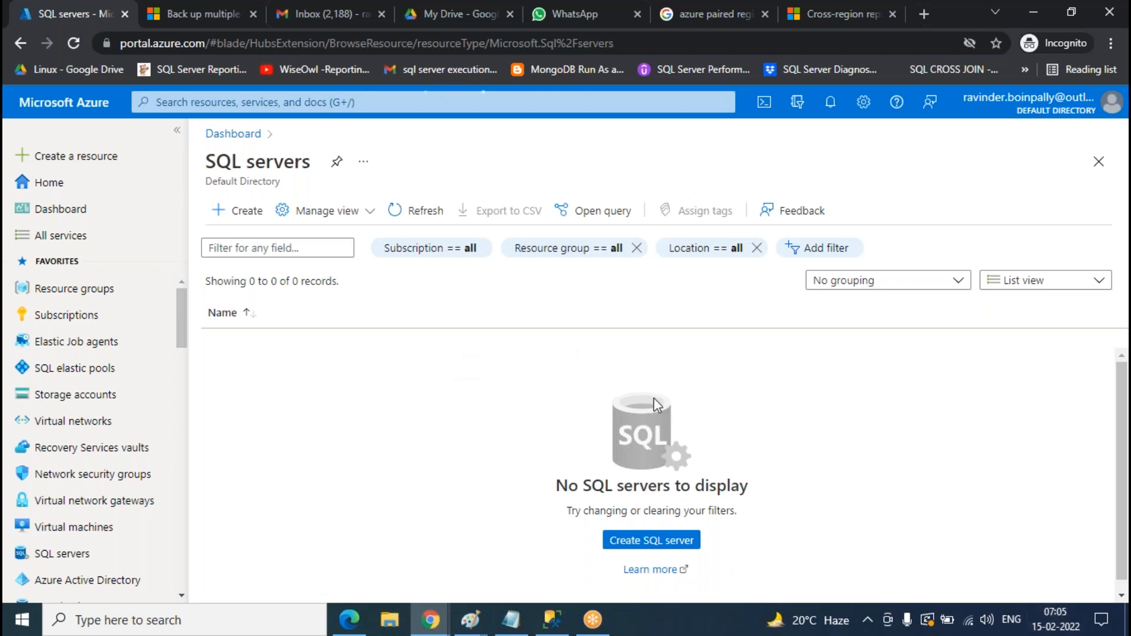
left_click(651, 540)
- Name the server ravi0808 and set its location to (Asia Pacific) West India
scroll(820, 275, "down", 3)
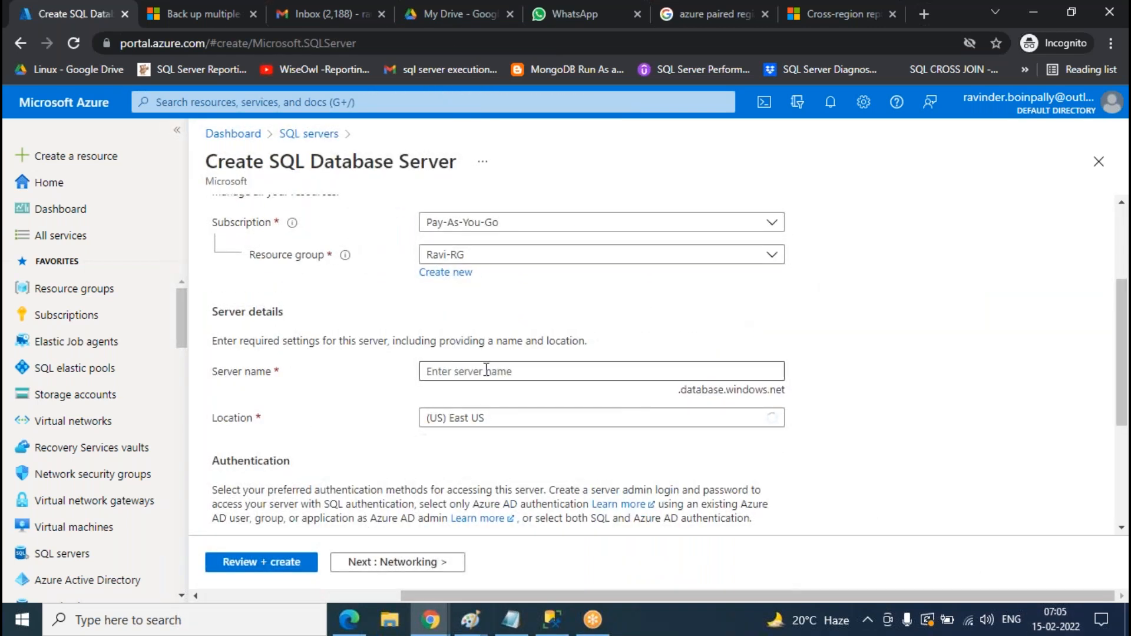
left_click(483, 372)
type("rav")
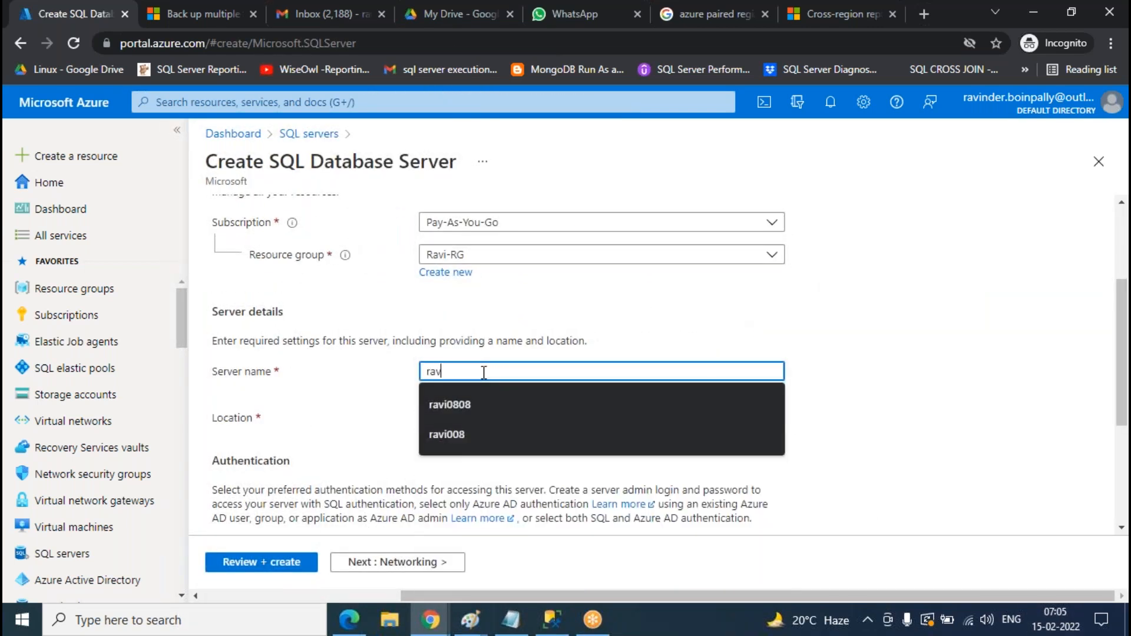
type("i0808")
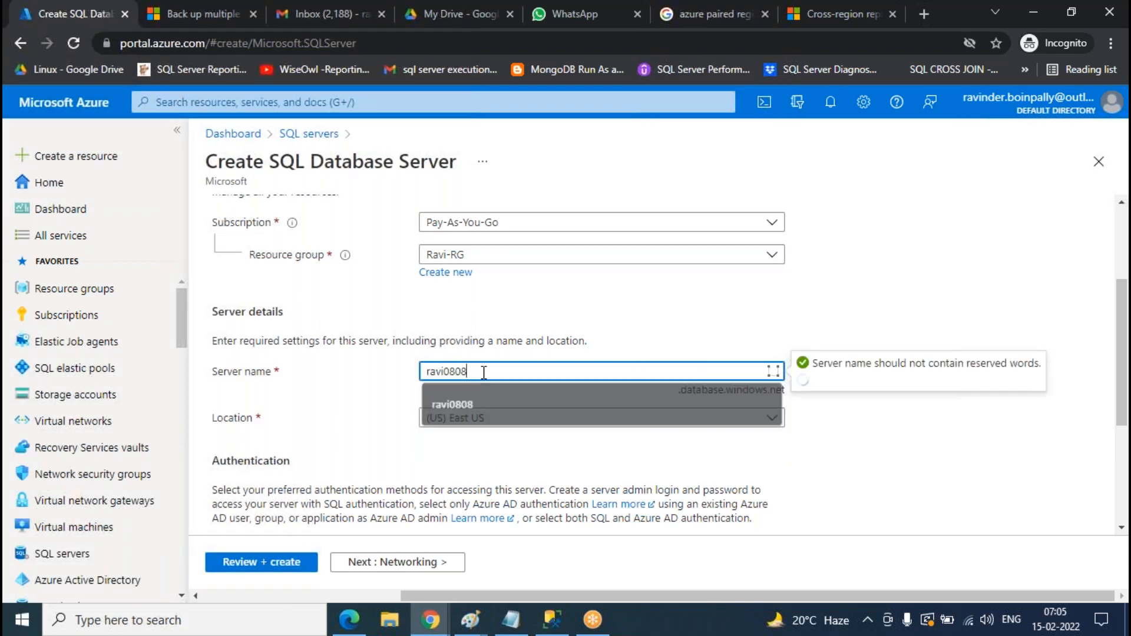
left_click(625, 417)
scroll(639, 270, "down", 10)
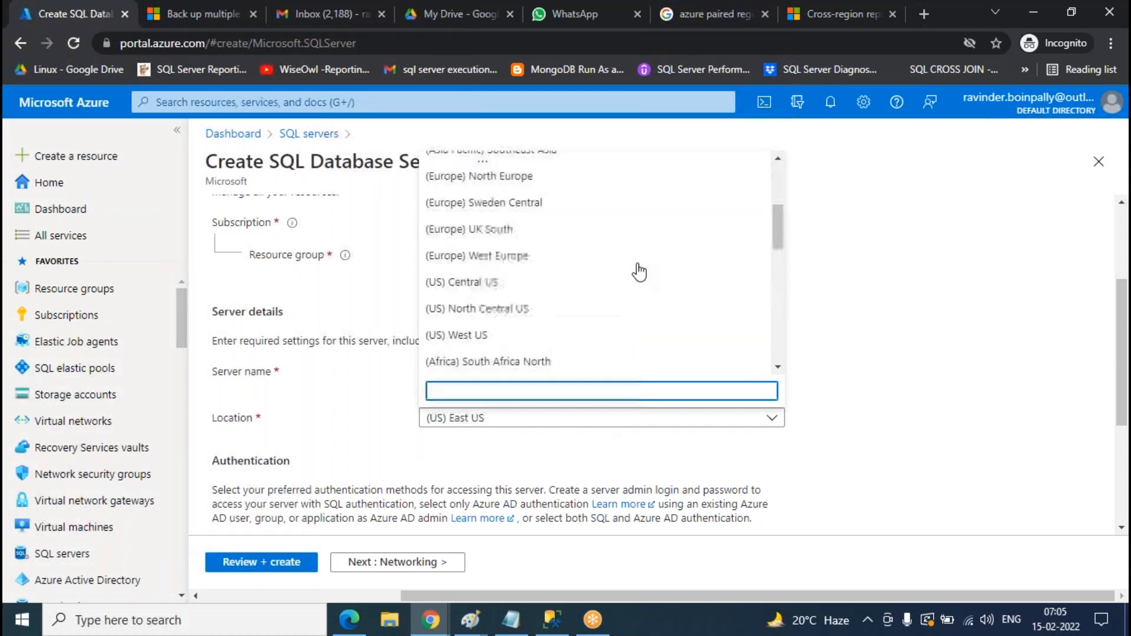
left_click(500, 307)
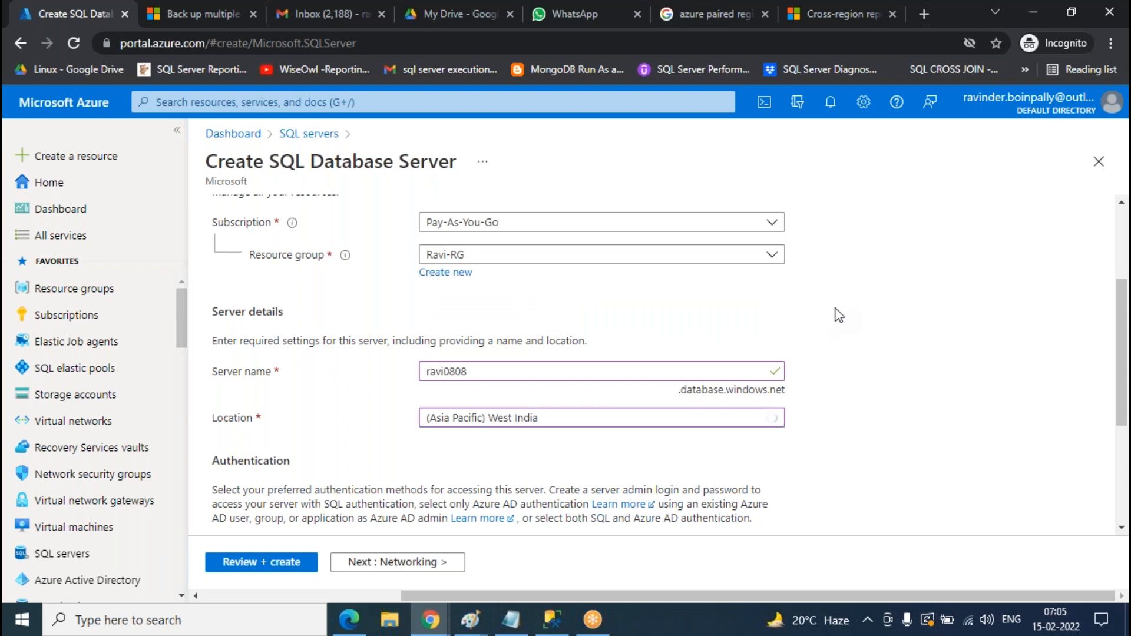
- Fill in the server admin login and password, with its confirmation
scroll(595, 341, "down", 4)
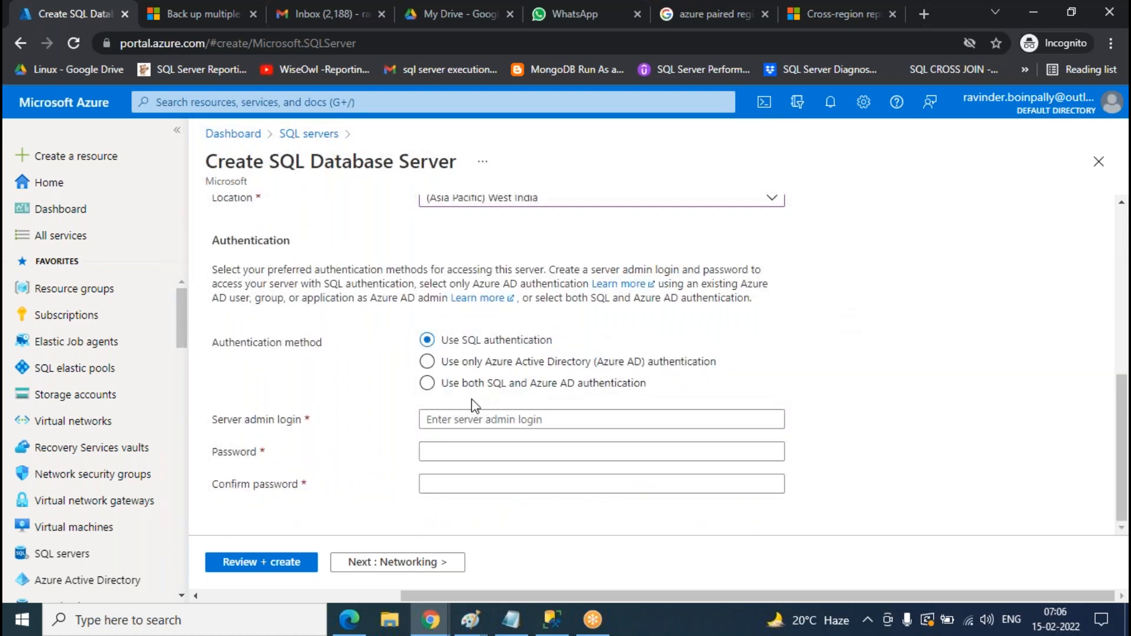
left_click(500, 421)
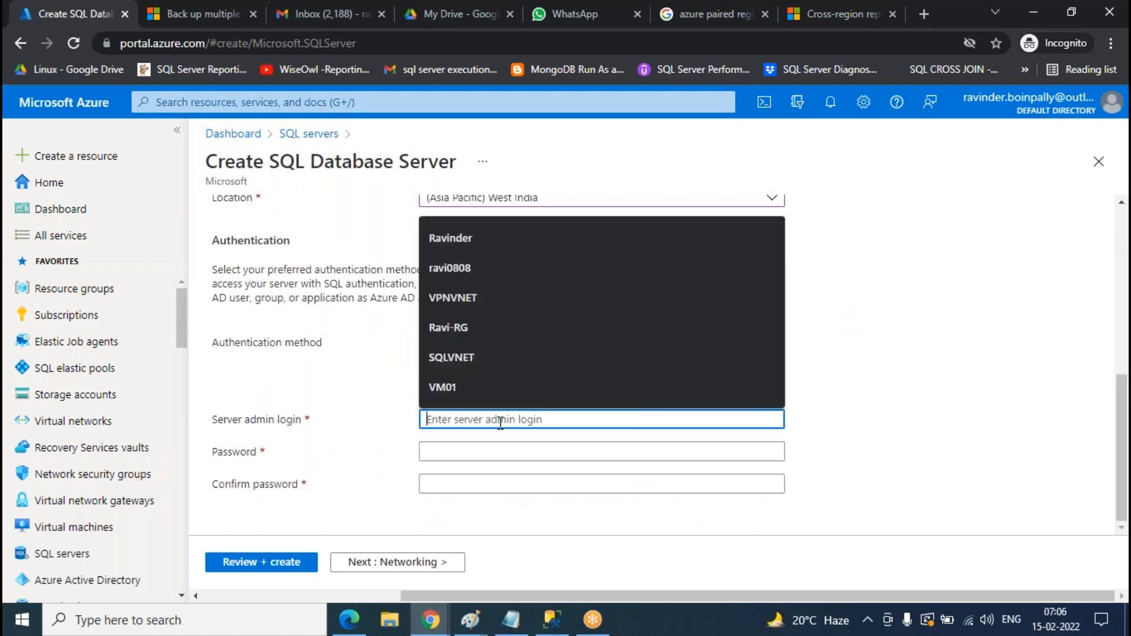
type("Ravinder")
key("Tab")
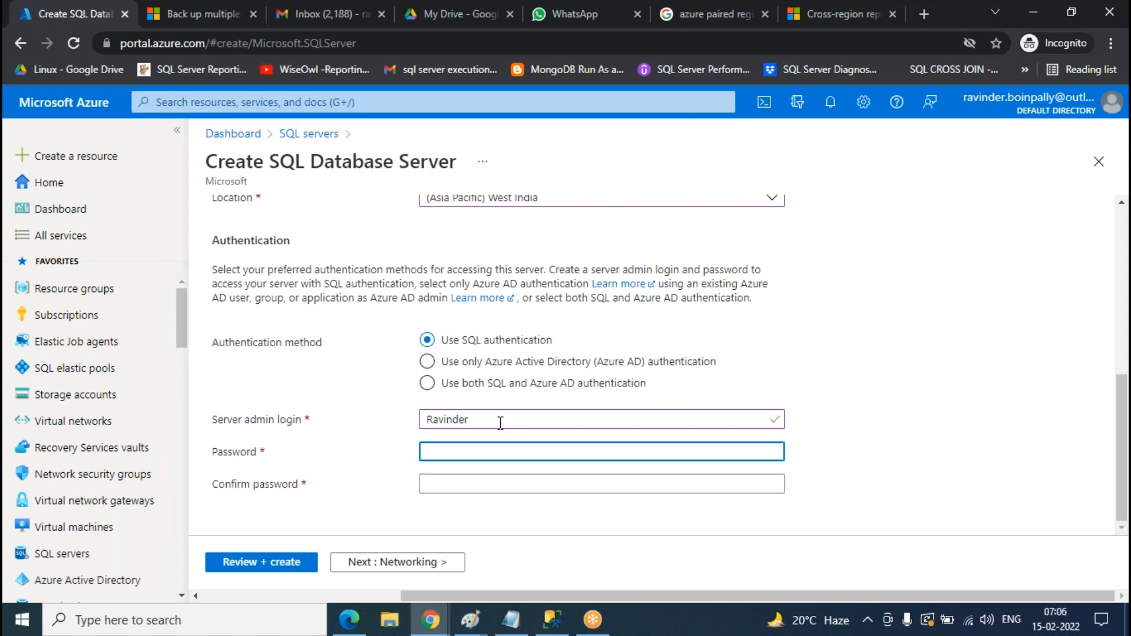
type("•••••••")
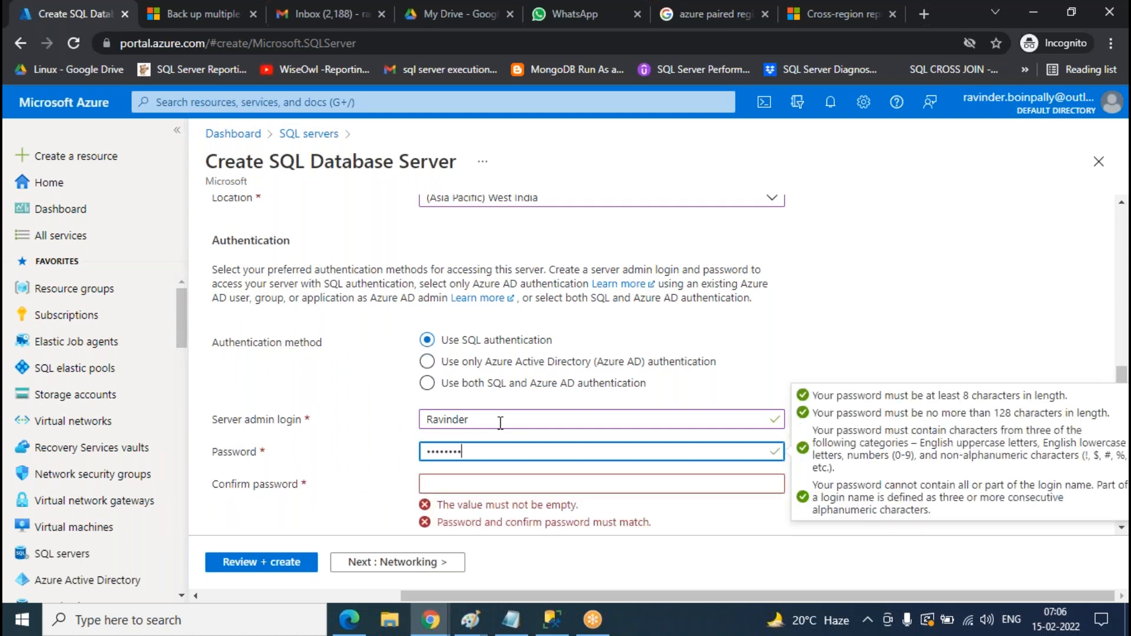
type("•")
key("Tab")
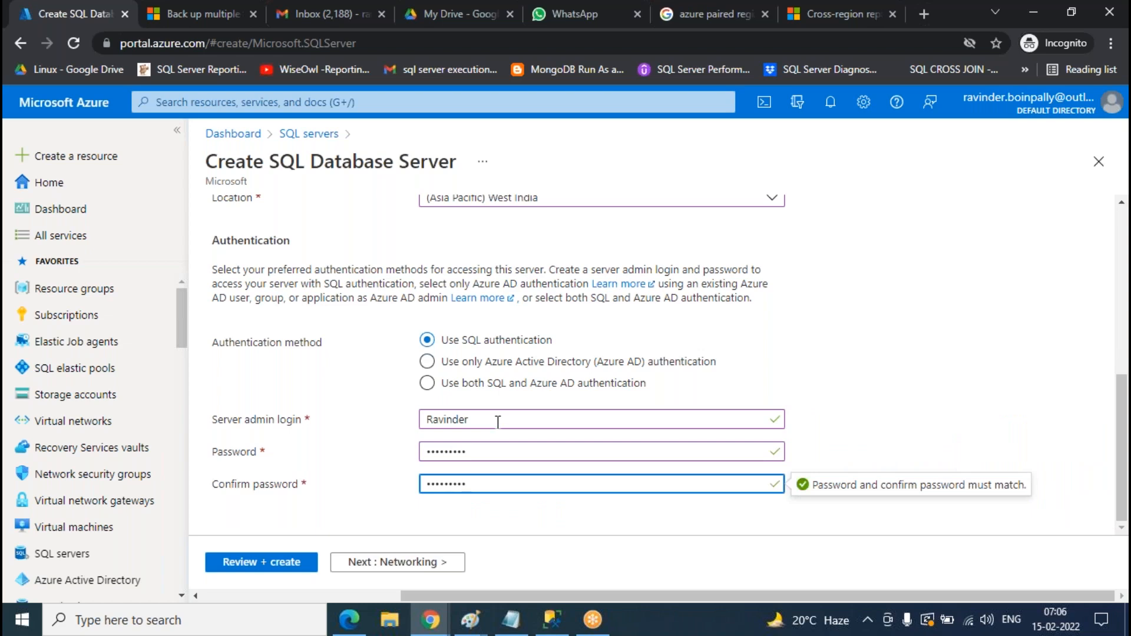
scroll(387, 310, "up", 5)
left_click(294, 227)
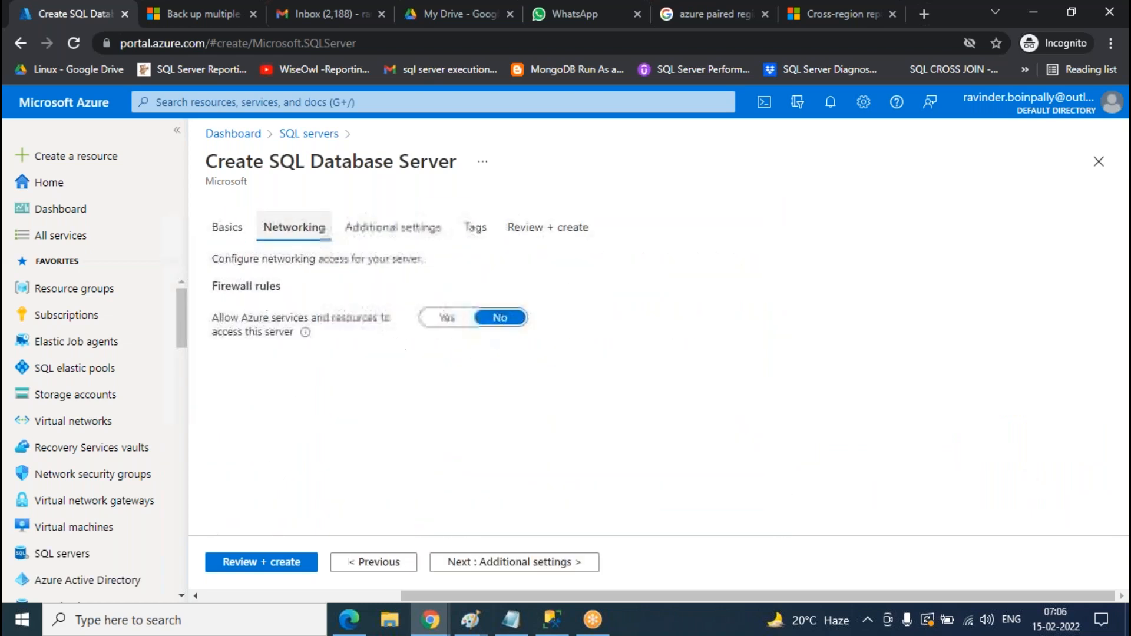
- Set Allow Azure services to Yes, review the settings, and create the ravi0808 server
left_click(447, 319)
left_click(393, 227)
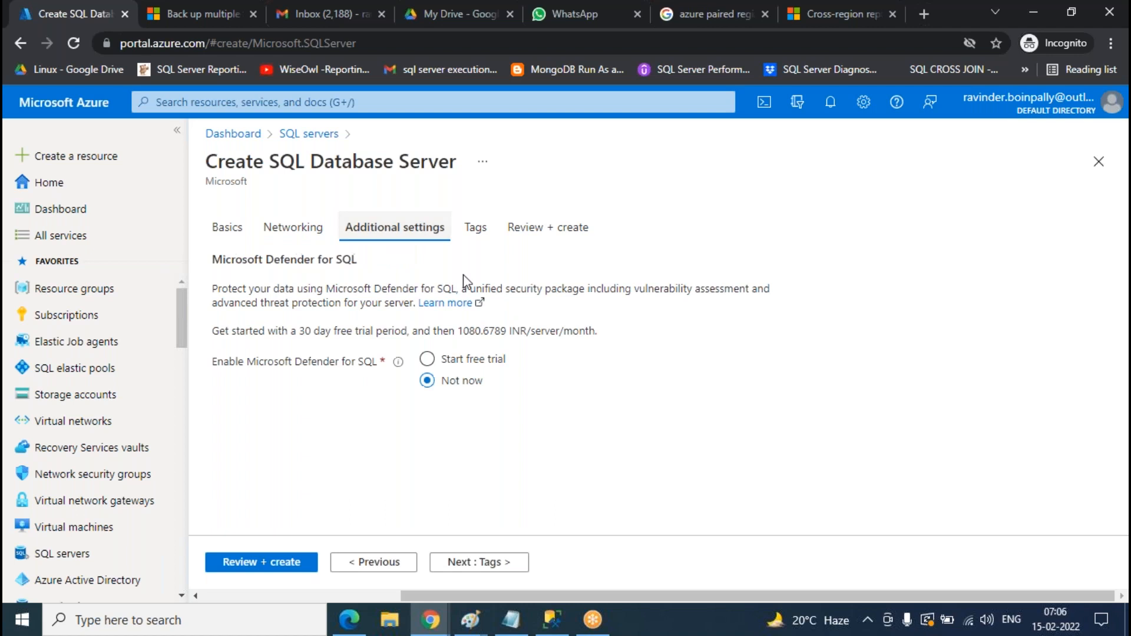
left_click(549, 228)
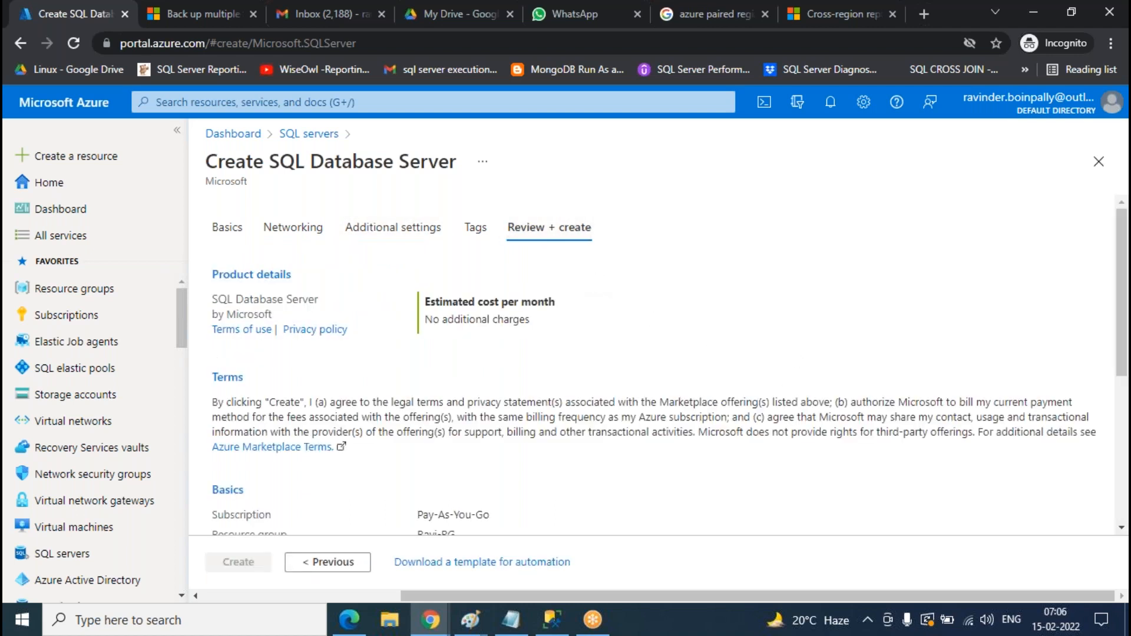
left_click(419, 229)
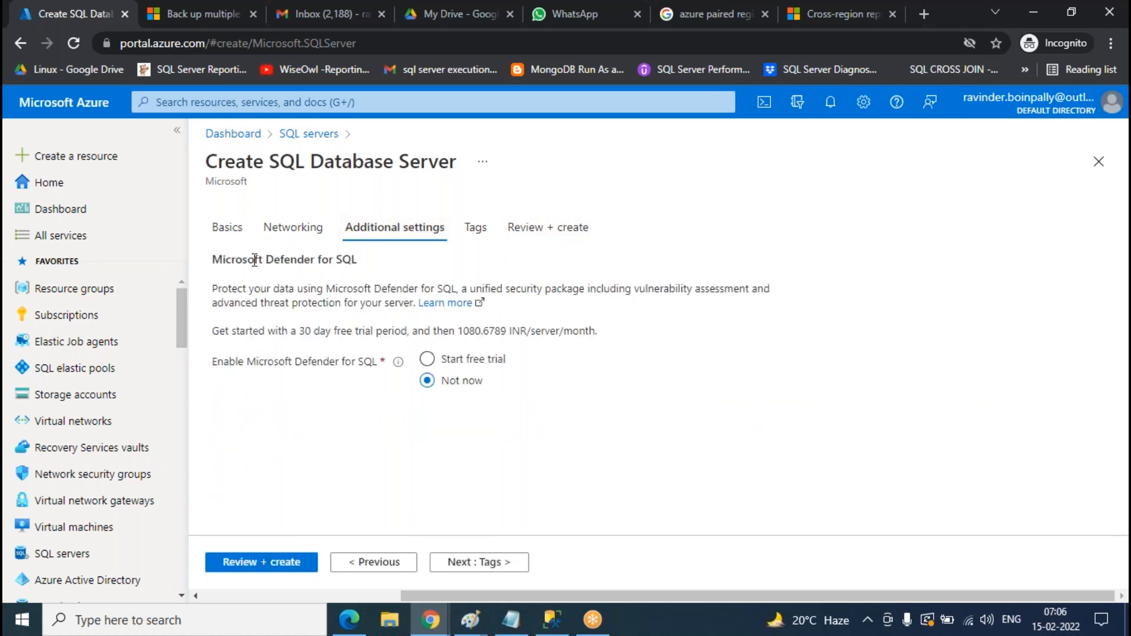
left_click(566, 229)
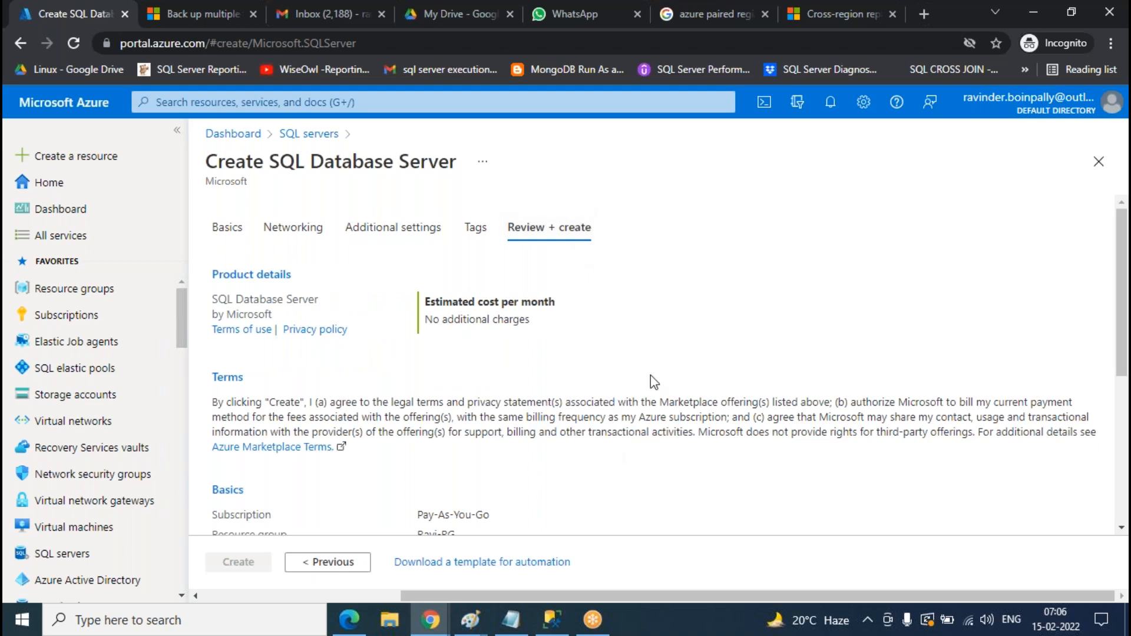
scroll(650, 377, "down", 5)
scroll(585, 384, "down", 5)
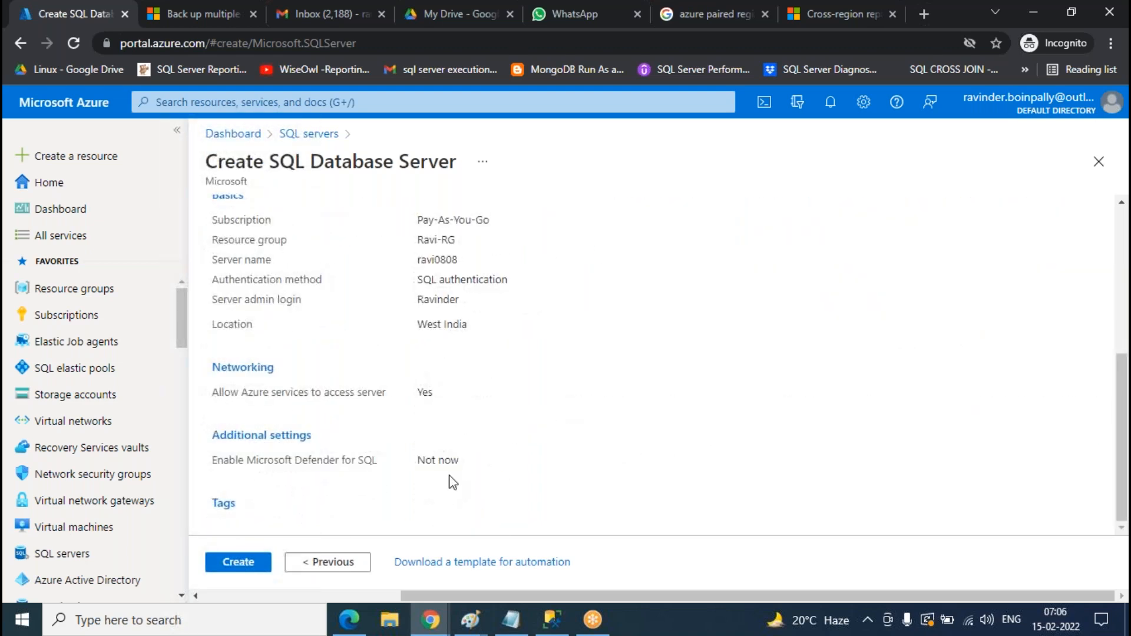
left_click(234, 565)
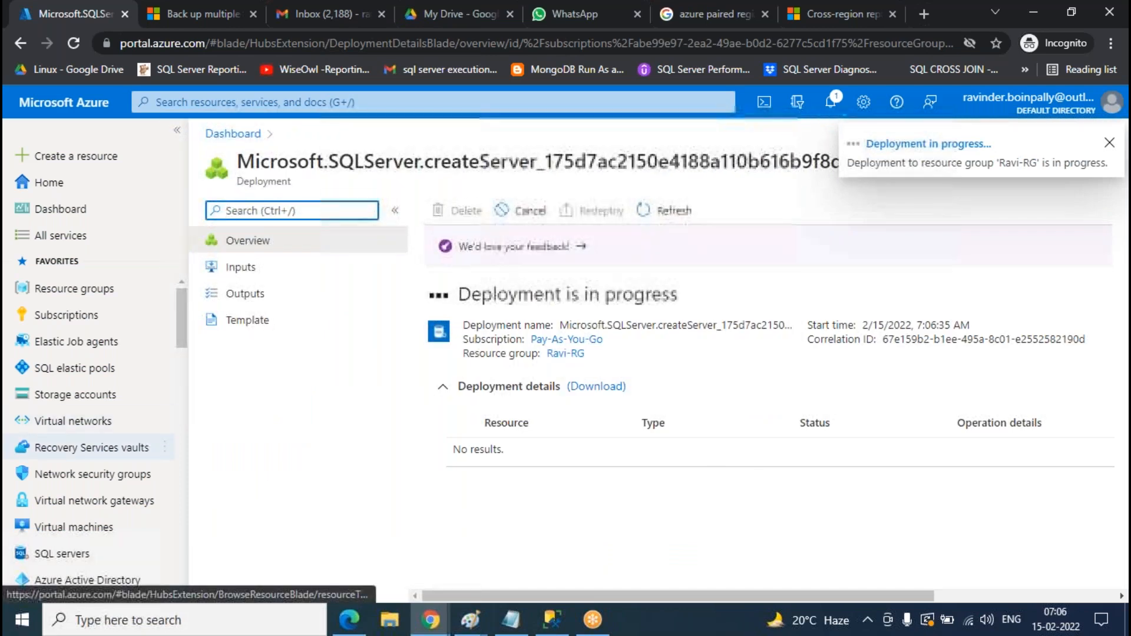
- Start another SQL server and name it test0808
left_click(73, 554)
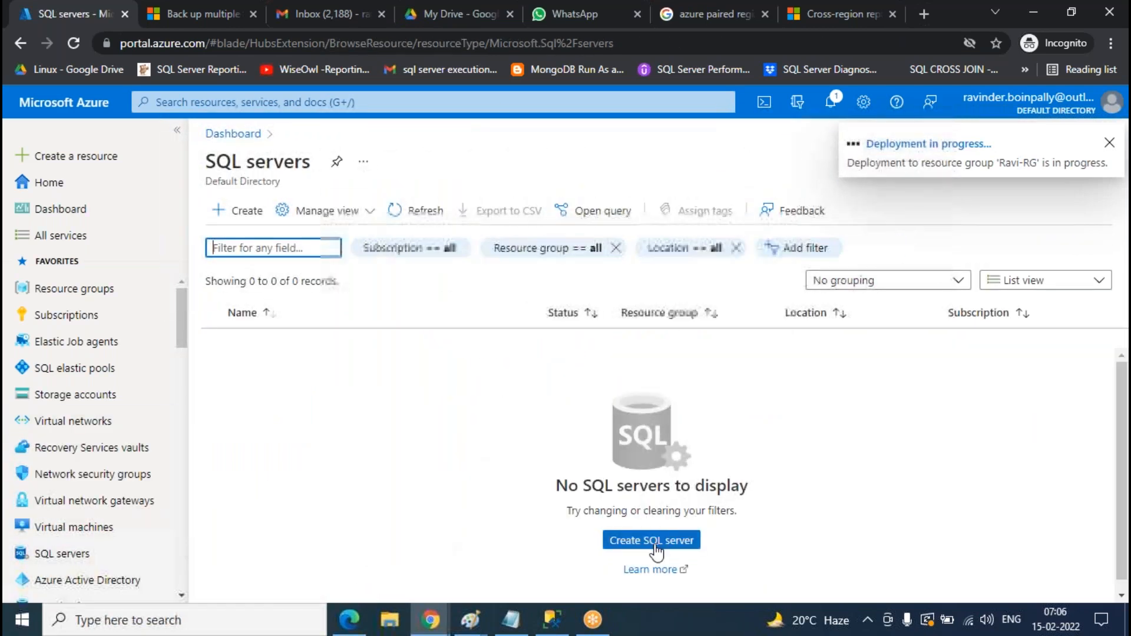
left_click(653, 540)
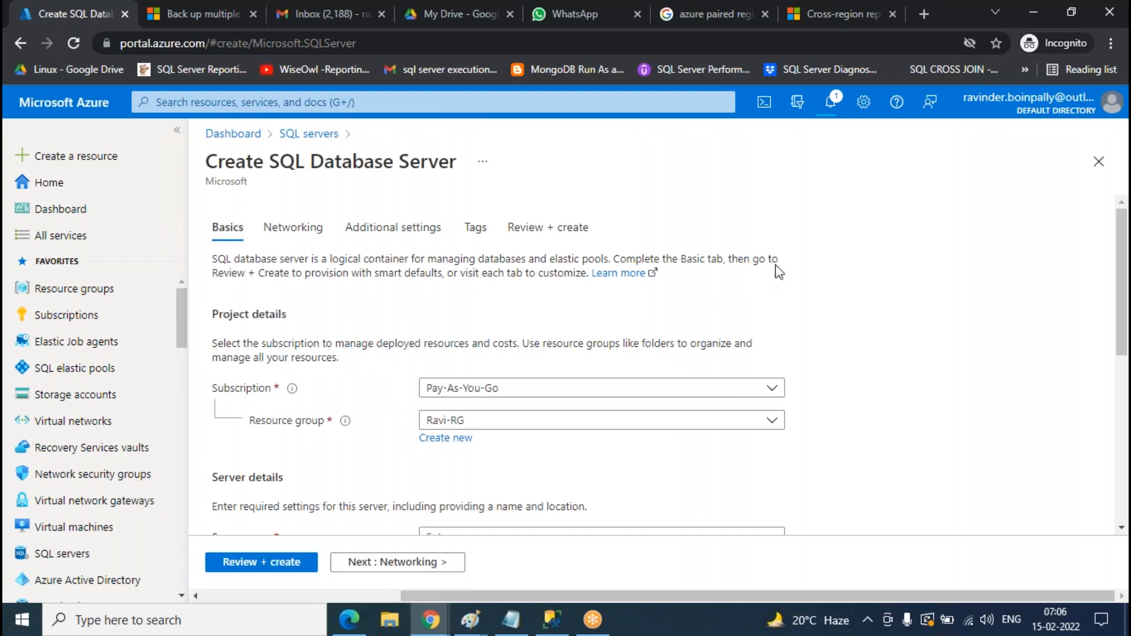
scroll(737, 333, "down", 3)
left_click(564, 371)
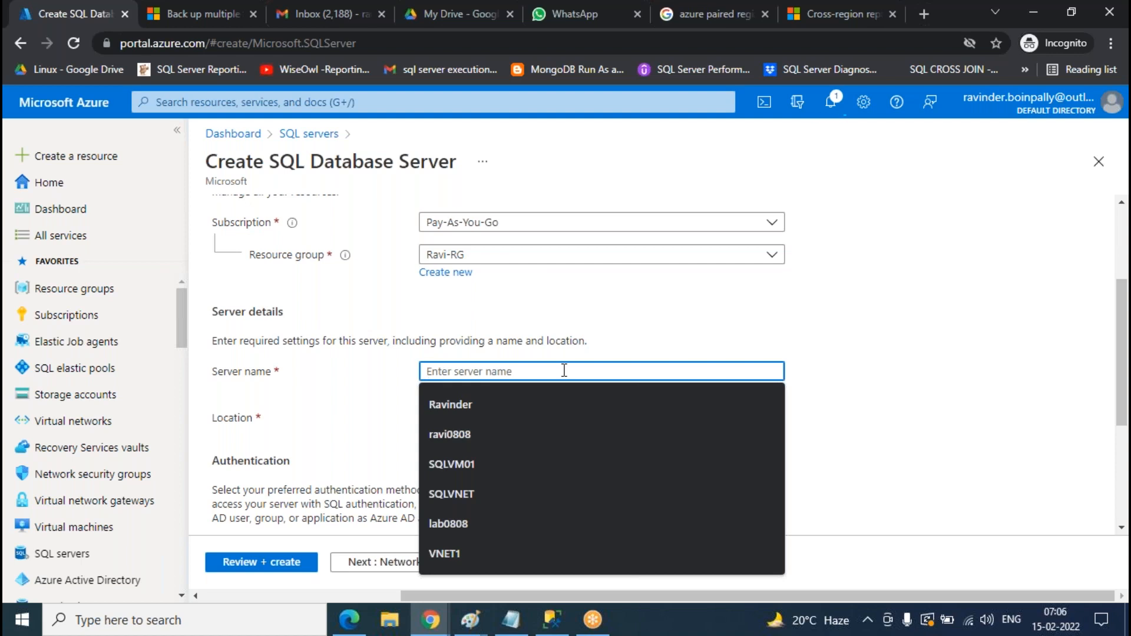
type("test0808")
left_click(752, 301)
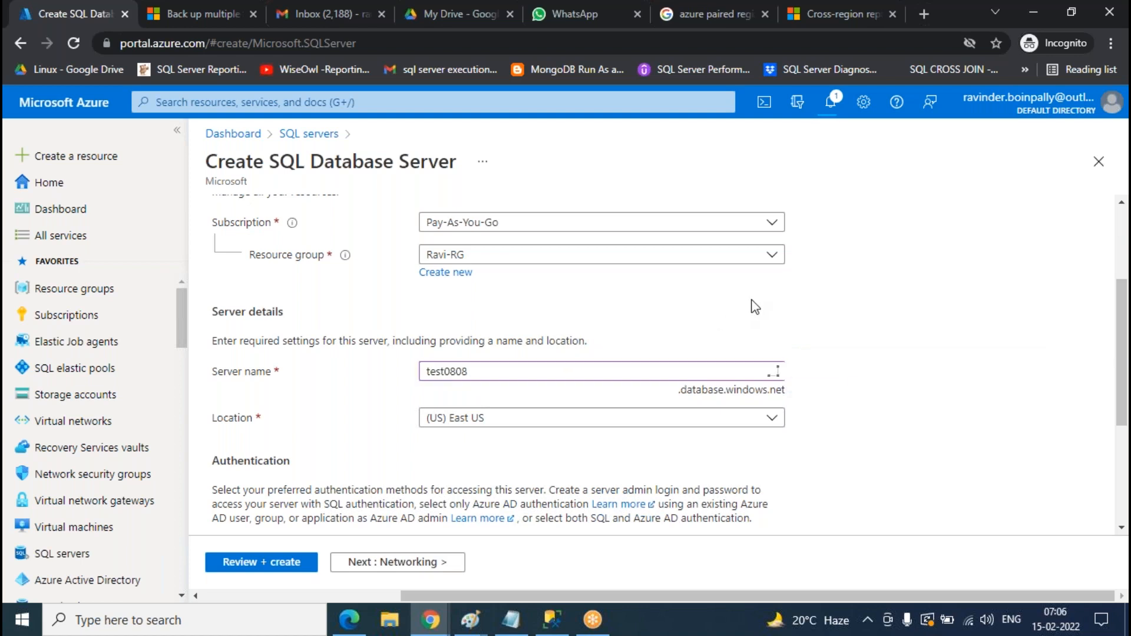
- Enter the admin login and password for test0808
scroll(796, 314, "down", 4)
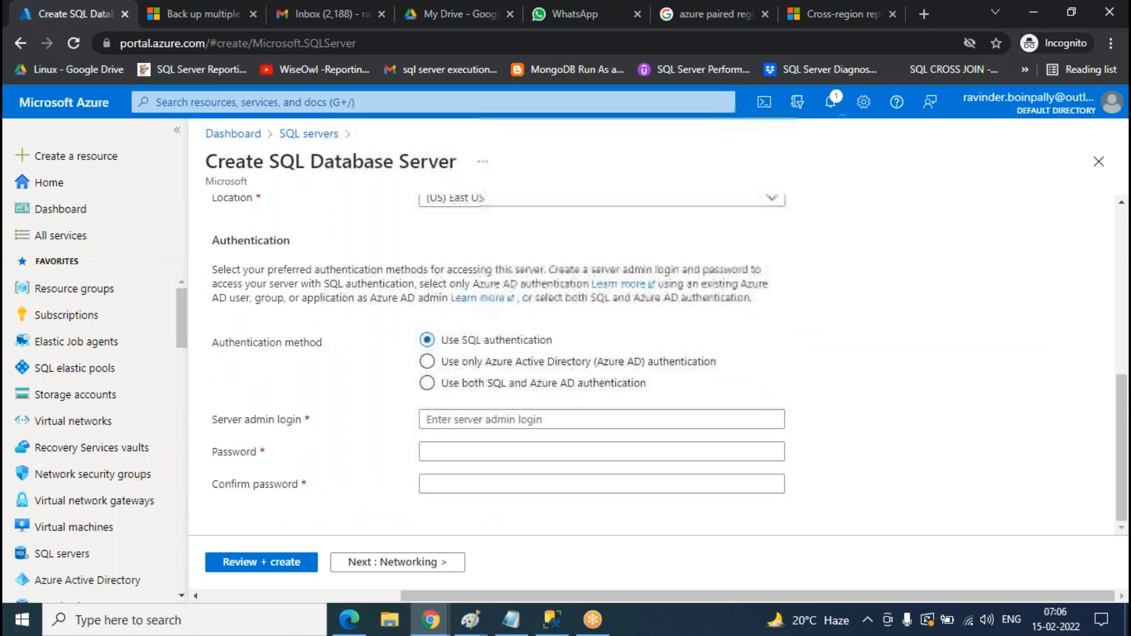
left_click(496, 420)
type("Ravinder")
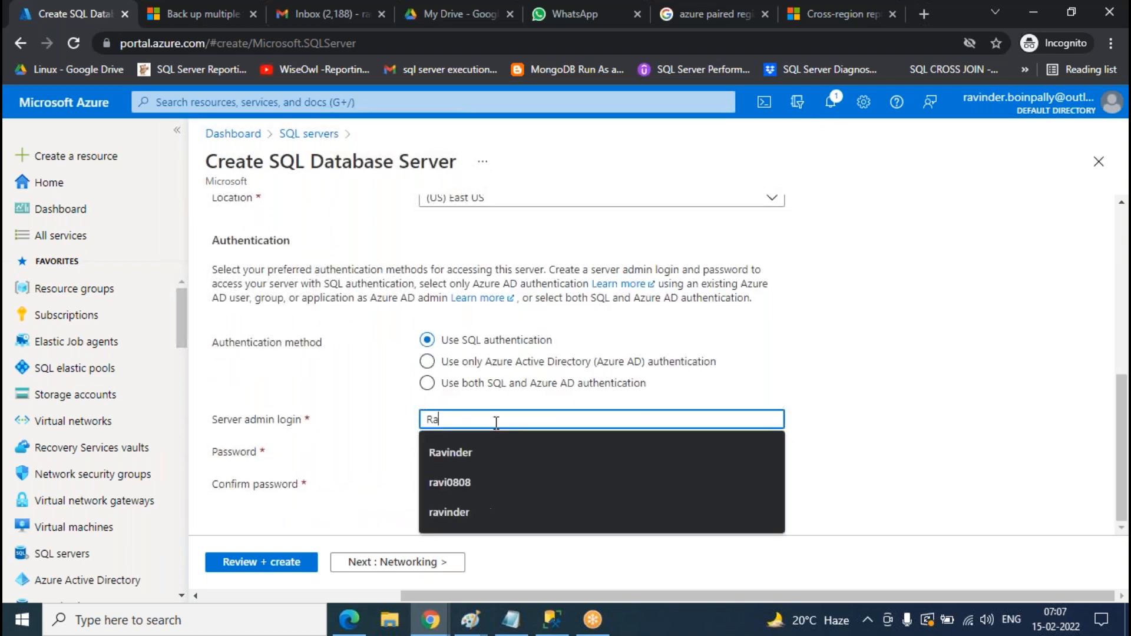
key("Tab")
type("Pa")
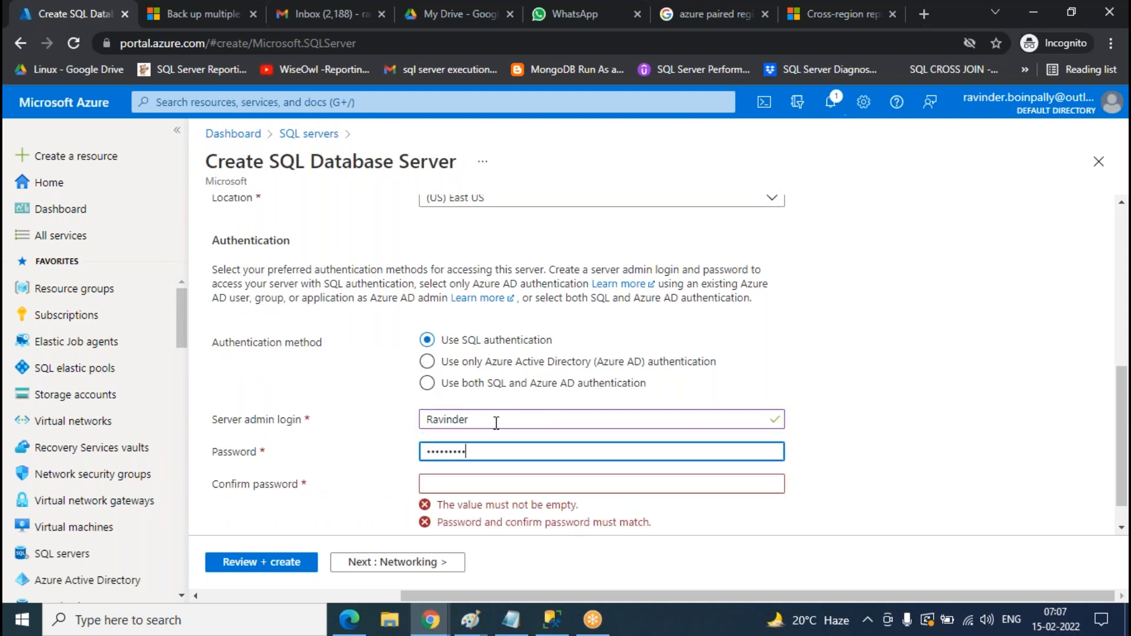
key("Tab")
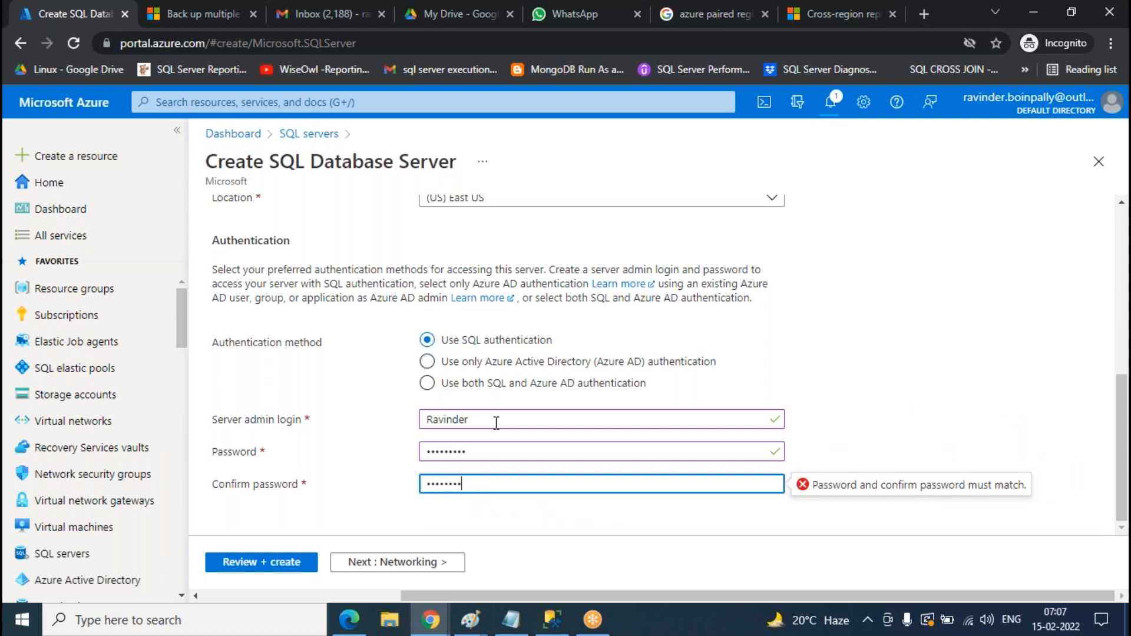
- Pass through Networking and Additional settings to Review + create and create test0808
scroll(490, 422, "up", 10)
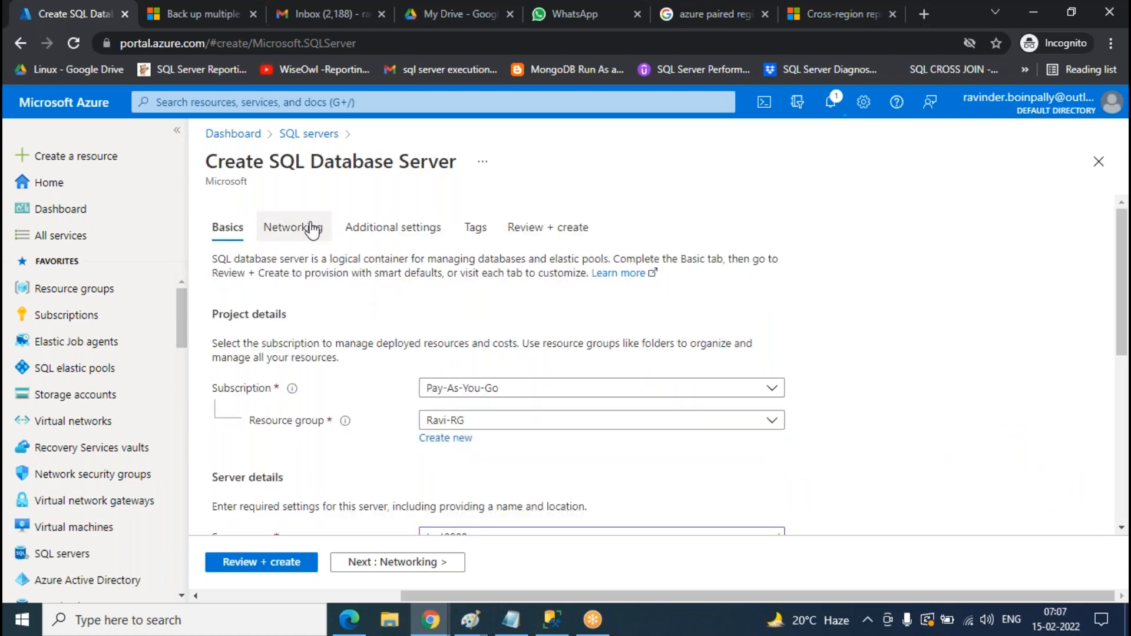
left_click(294, 227)
left_click(386, 228)
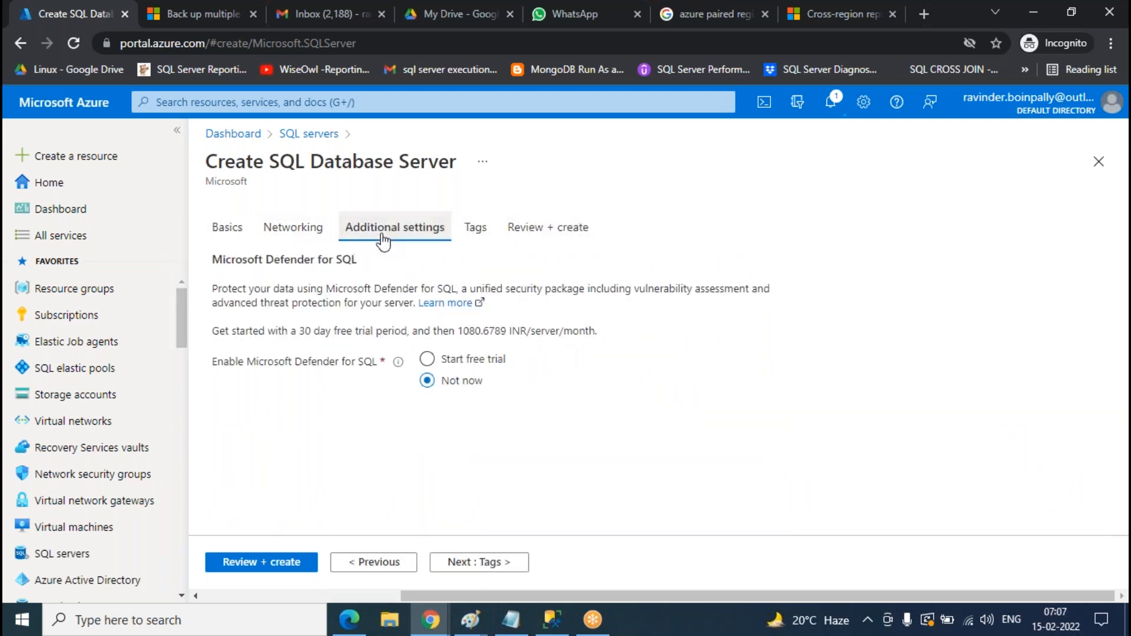
left_click(550, 230)
scroll(698, 380, "down", 5)
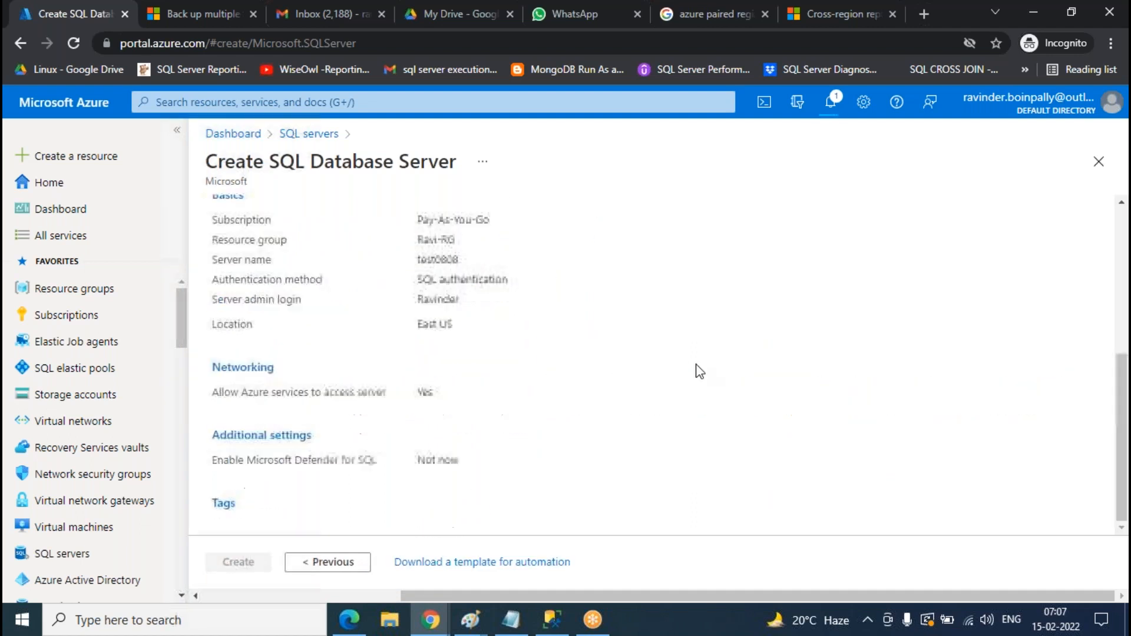
left_click(228, 565)
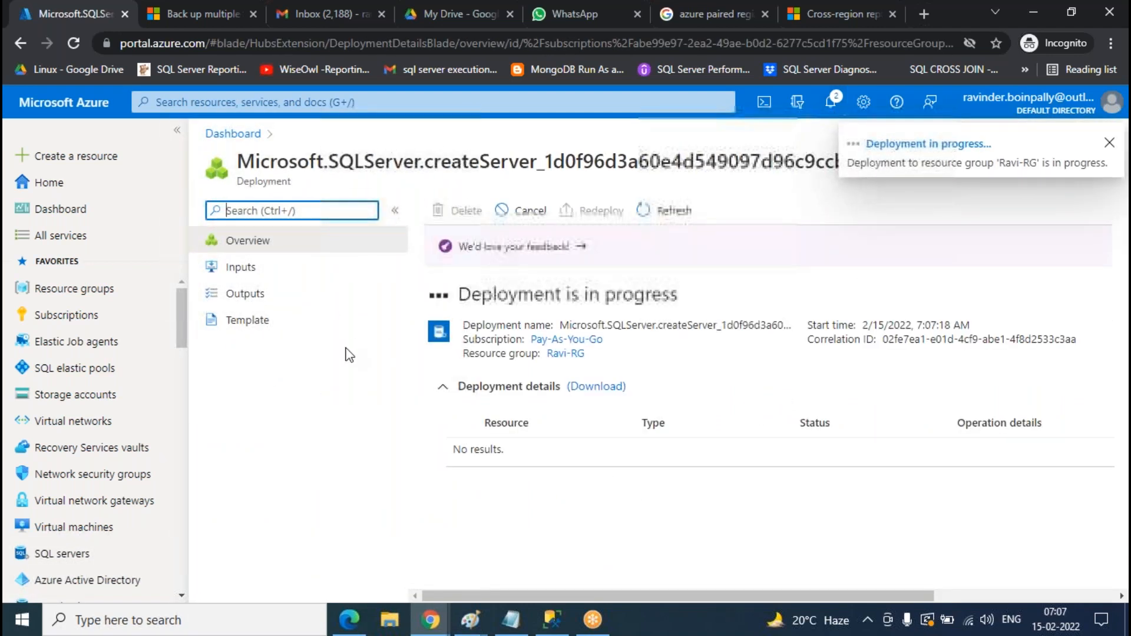
- Check the progress of the server deployments in the notifications panel
left_click(830, 103)
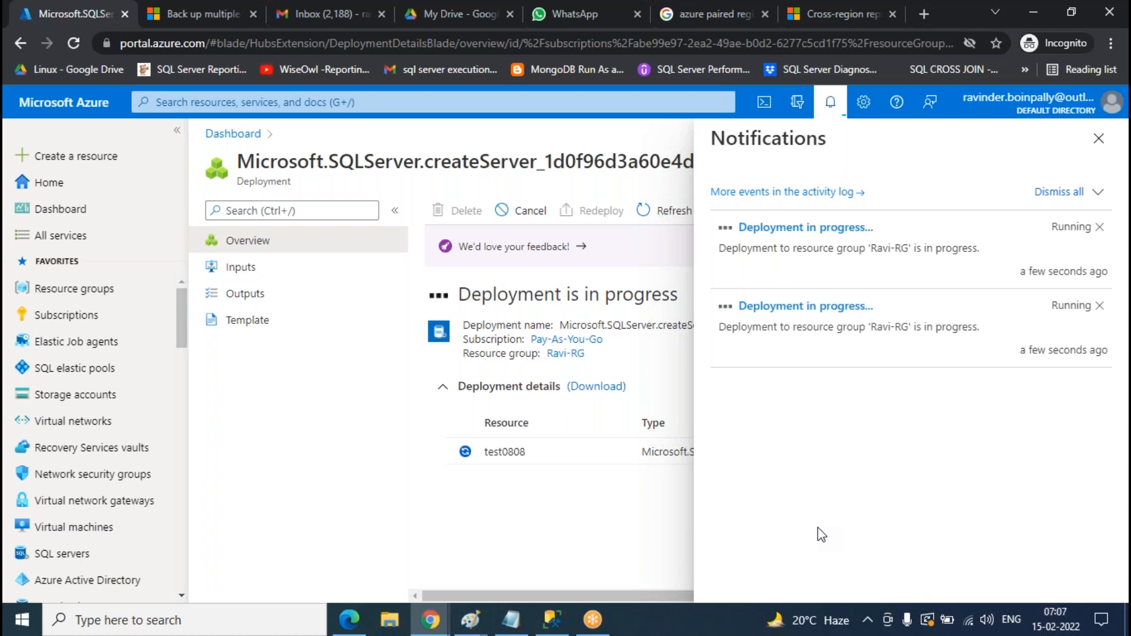
left_click(831, 114)
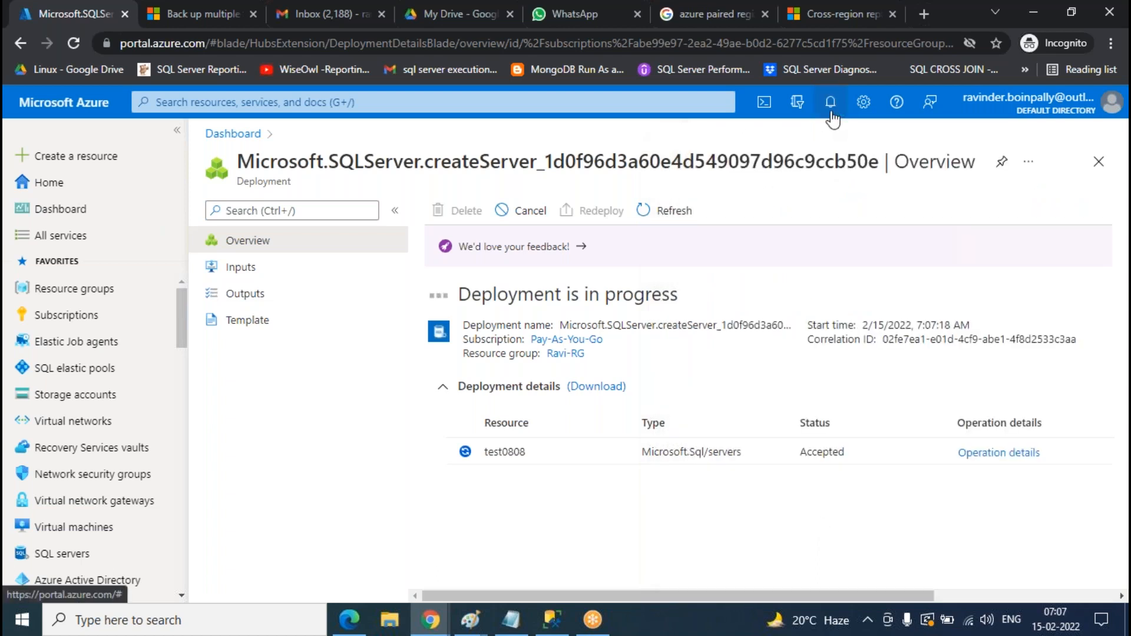
left_click(831, 112)
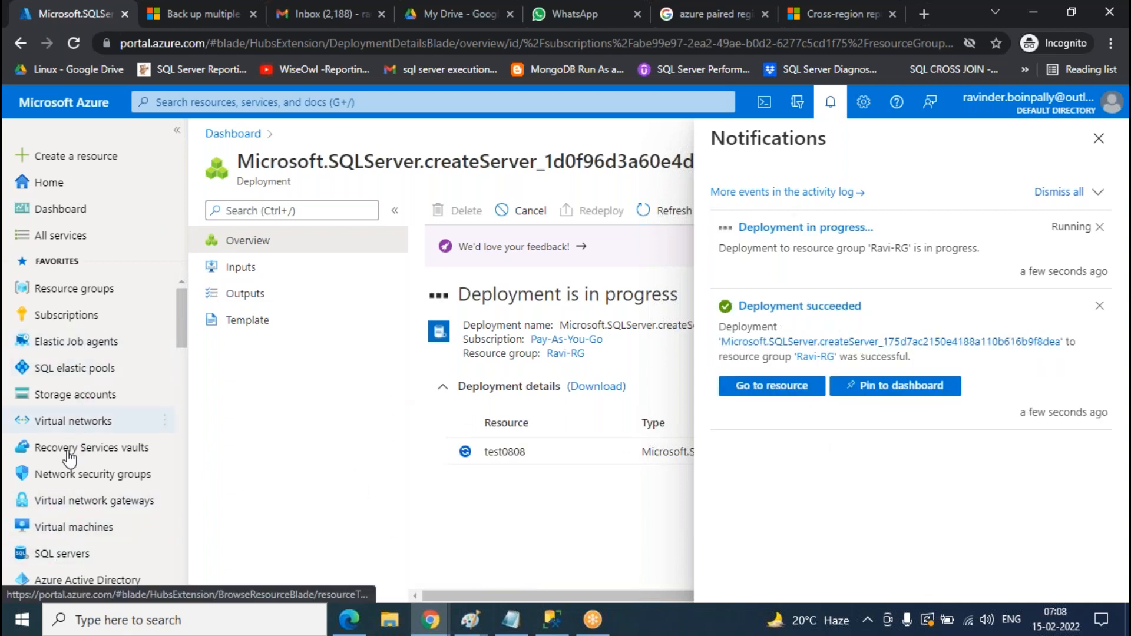
- Drag the SQL databases favourite up to sit just below SQL elastic pools
left_click_drag(70, 555, 88, 345)
scroll(88, 460, "down", 2)
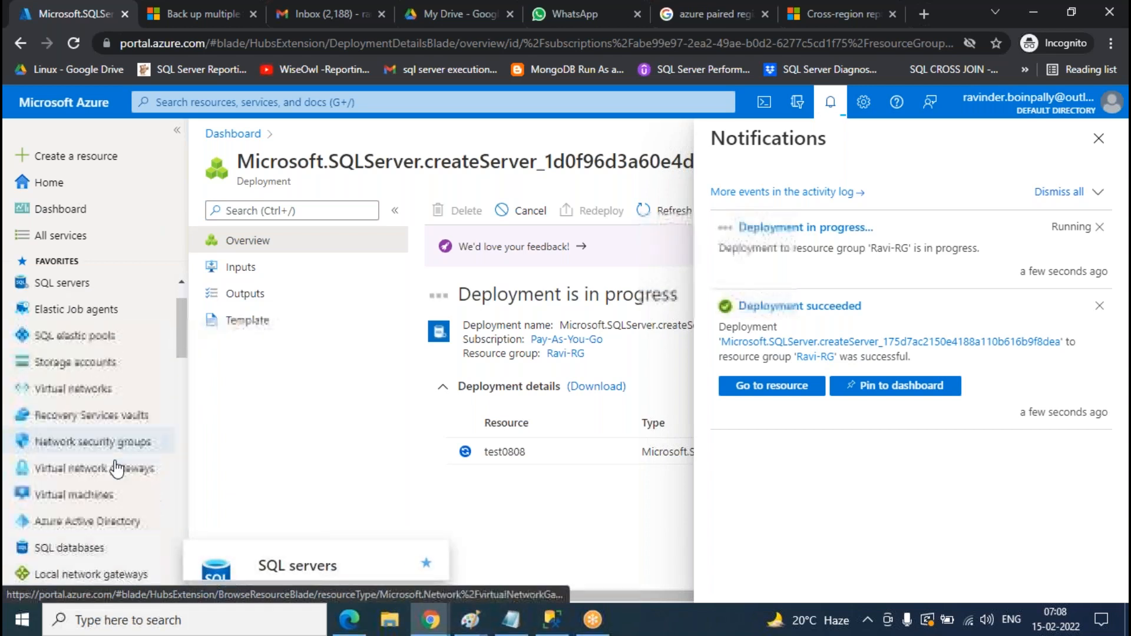
left_click_drag(88, 525, 83, 331)
scroll(116, 495, "up", 1)
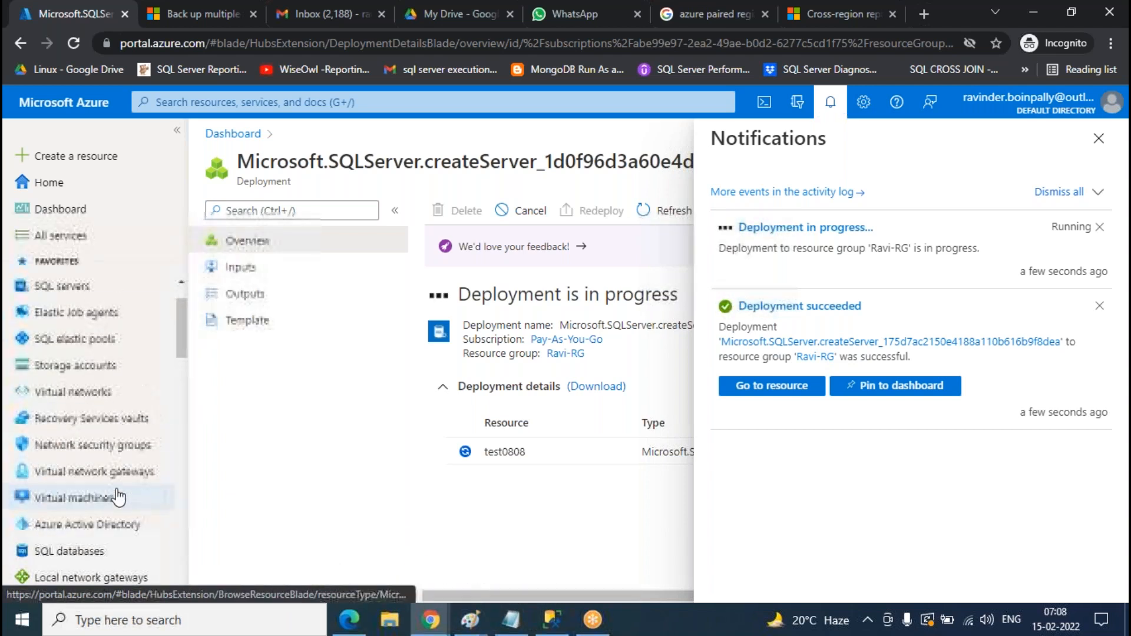
scroll(118, 496, "down", 1)
left_click_drag(88, 525, 86, 360)
- Open SQL databases and name the new database LAB
left_click(69, 421)
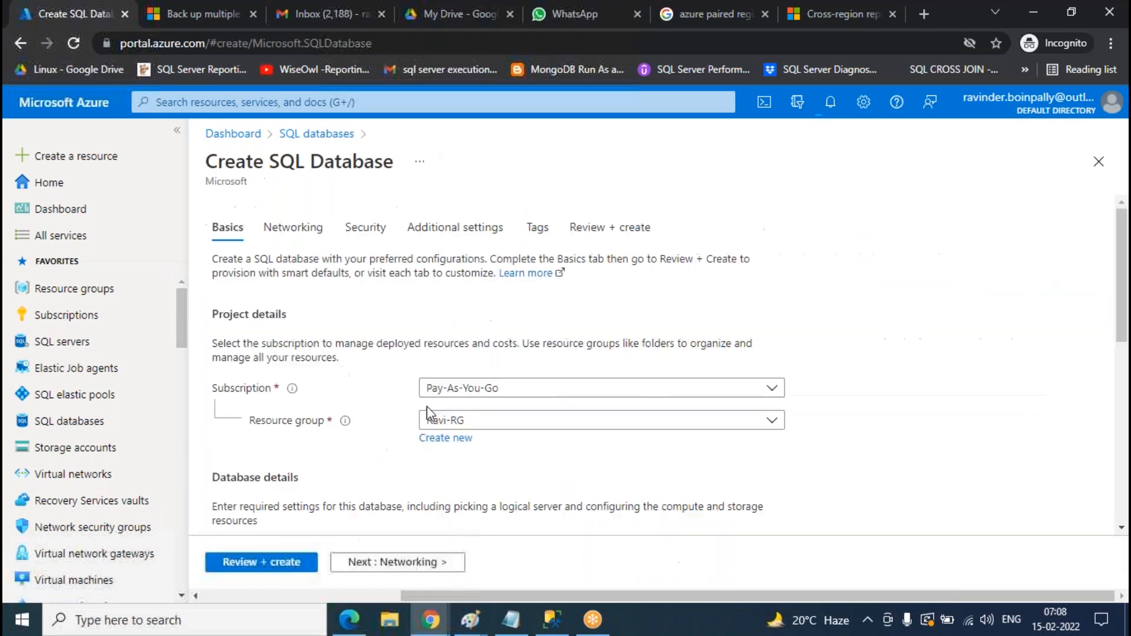
scroll(766, 298, "down", 4)
left_click(466, 303)
type("LAB")
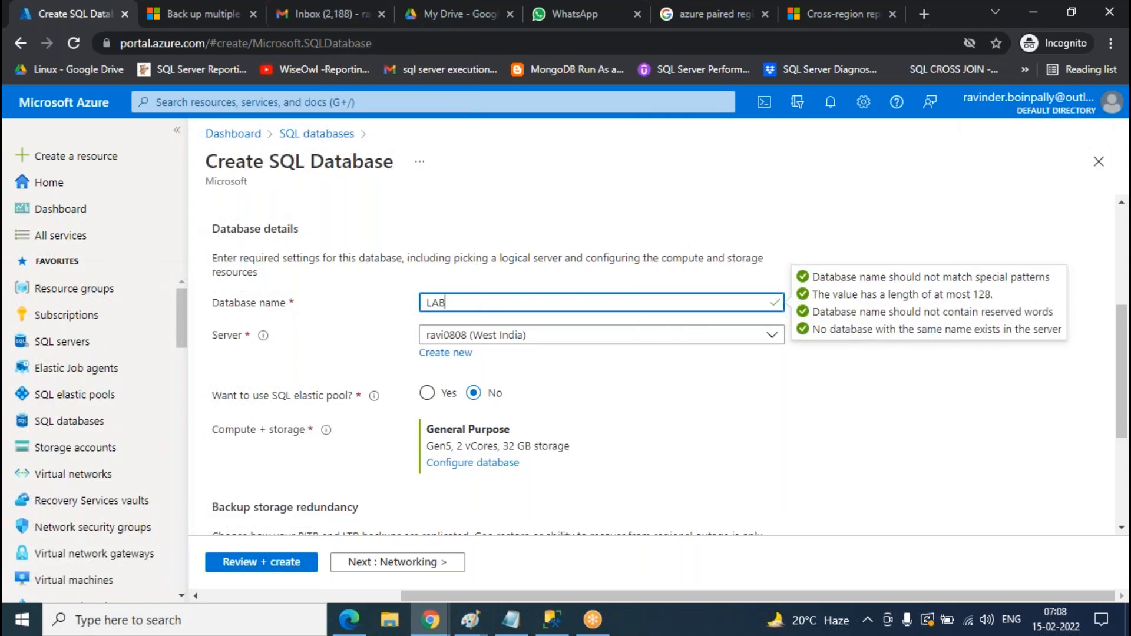
- Configure the database as Standard tier with a 5 GB data max size
left_click(488, 464)
left_click(517, 332)
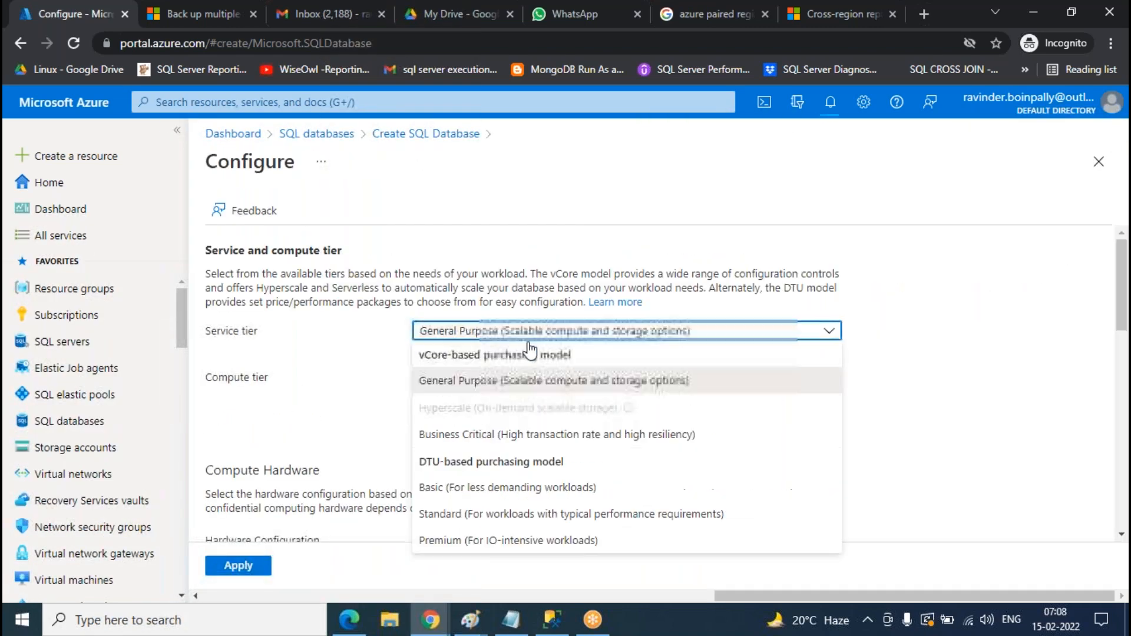
left_click(530, 514)
scroll(361, 323, "down", 3)
left_click(374, 299)
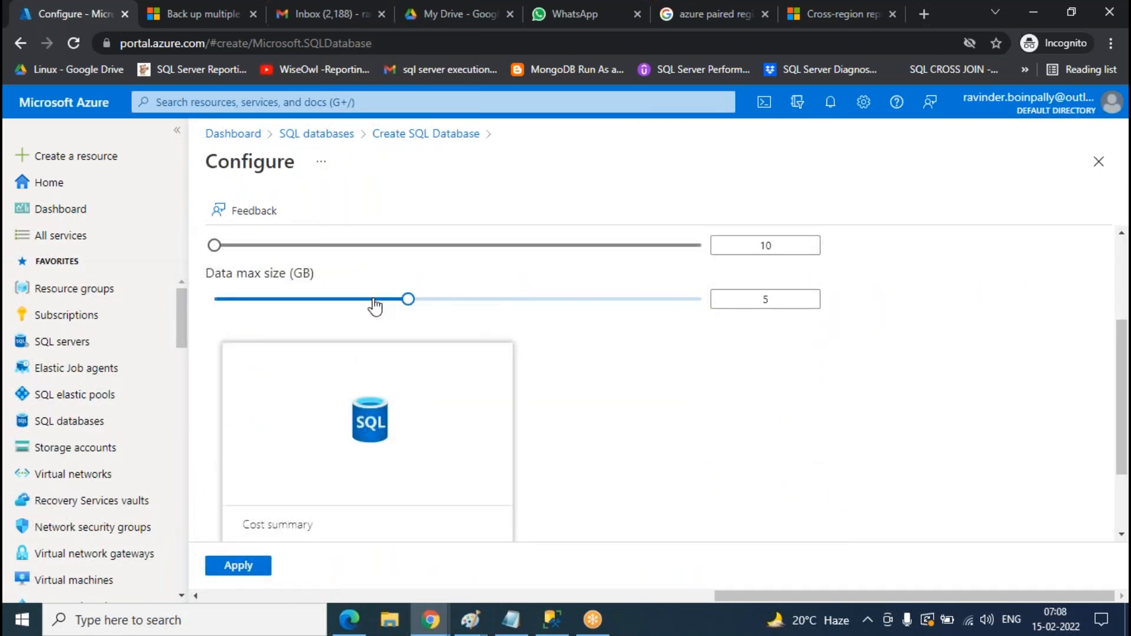
left_click(231, 566)
- Look over Networking and Additional settings, then create LAB from Review + create
scroll(788, 408, "down", 3)
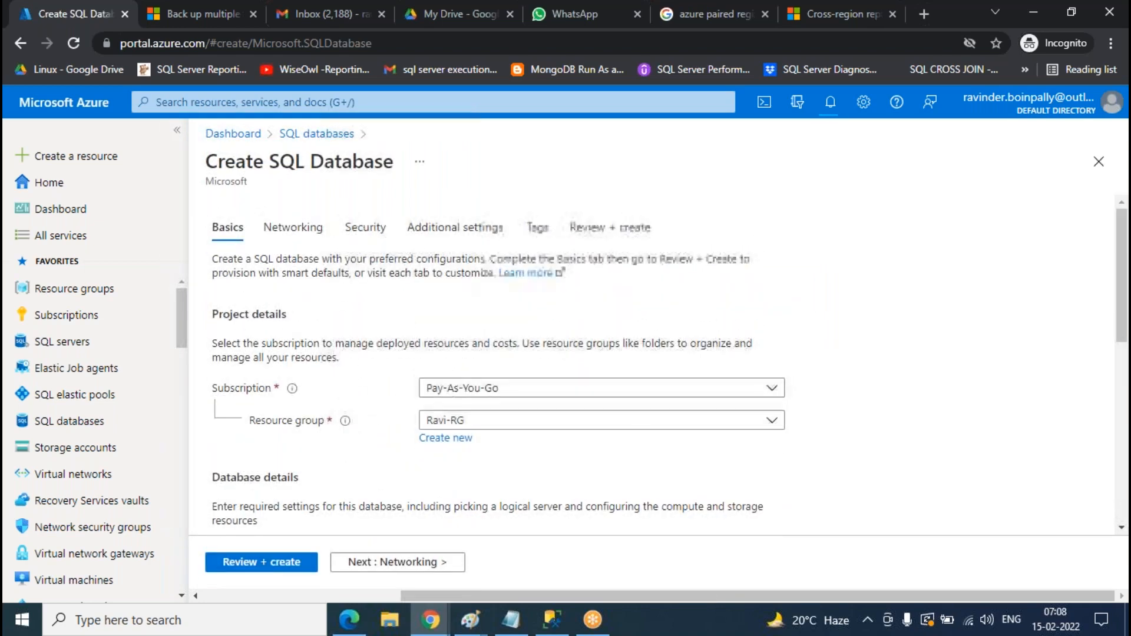
left_click(294, 227)
left_click(604, 228)
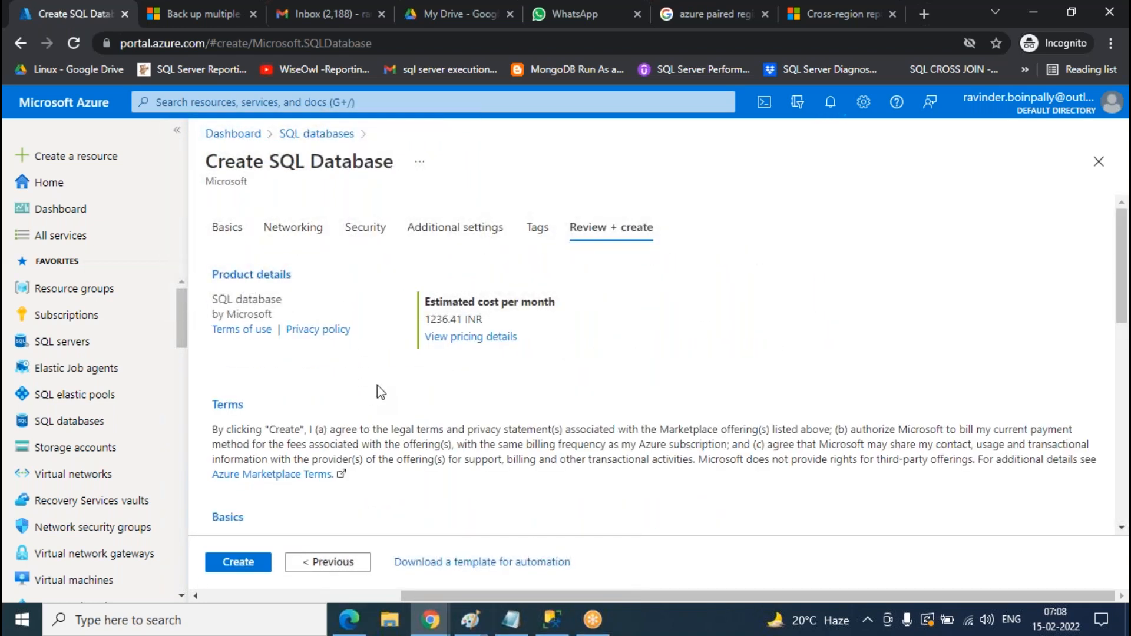
left_click(435, 229)
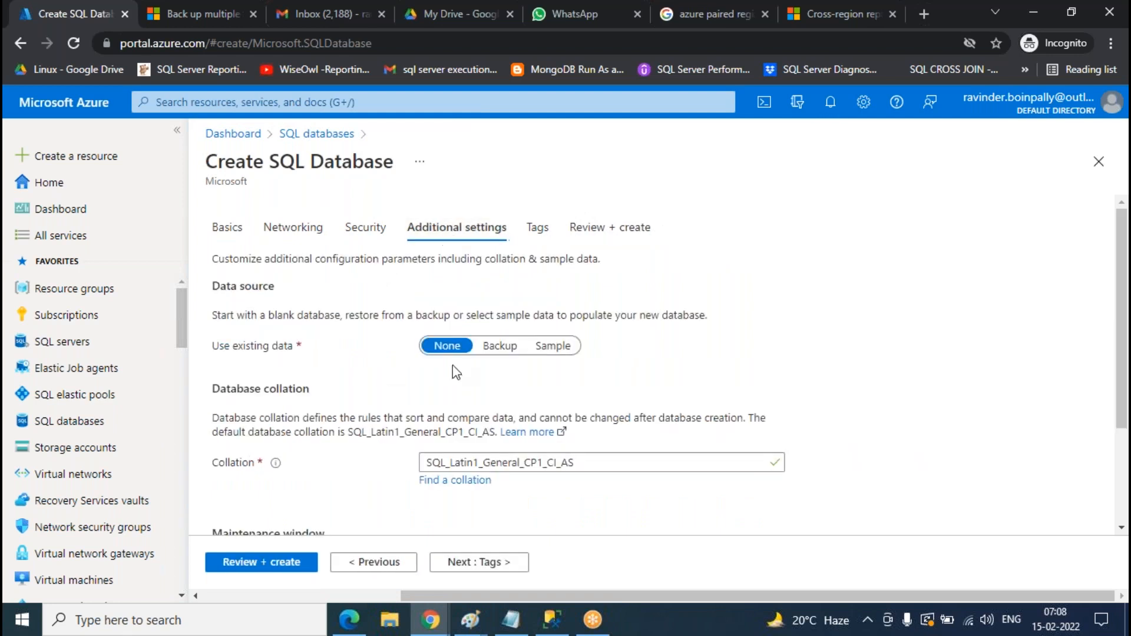
left_click(610, 228)
left_click(243, 562)
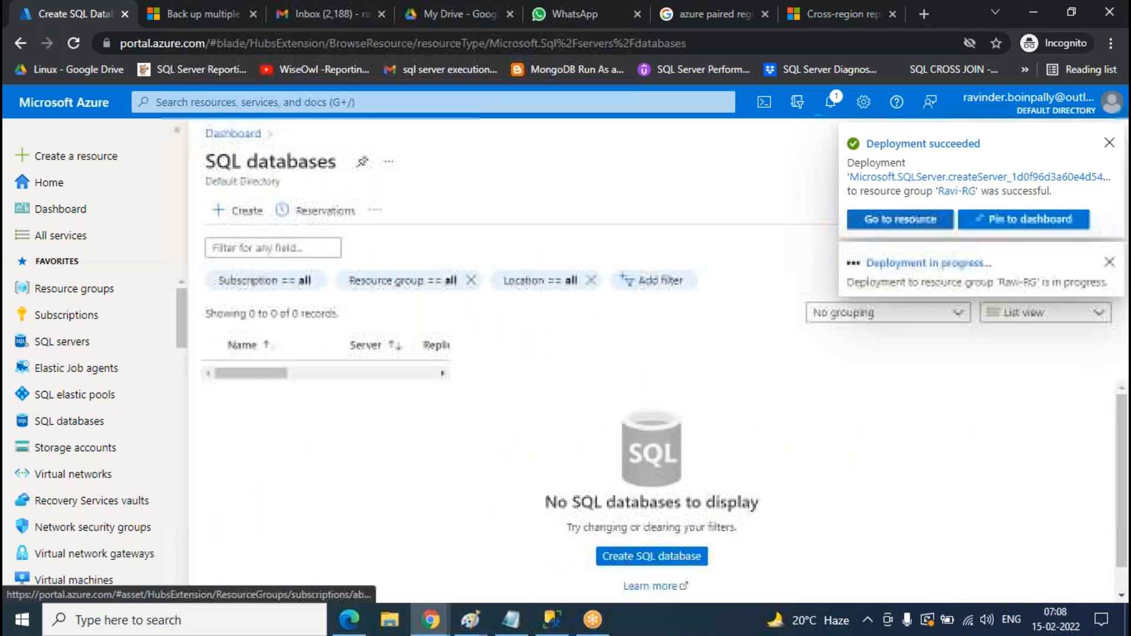
- Begin a new SQL database named CLASS on server ravi0808, then reload the portal
left_click(830, 102)
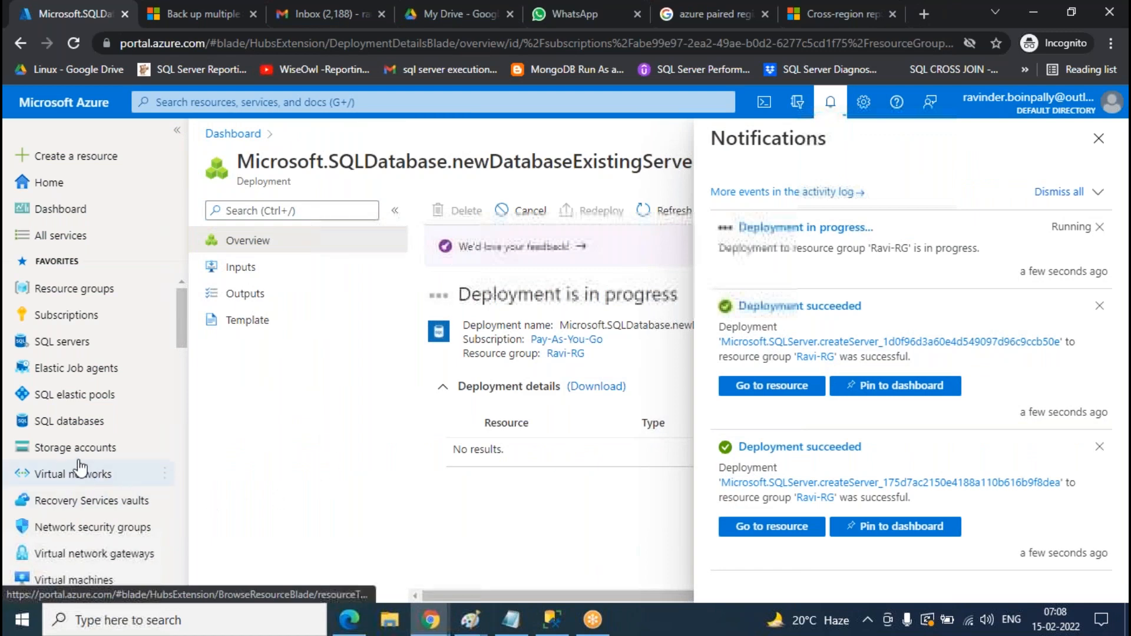
left_click(68, 421)
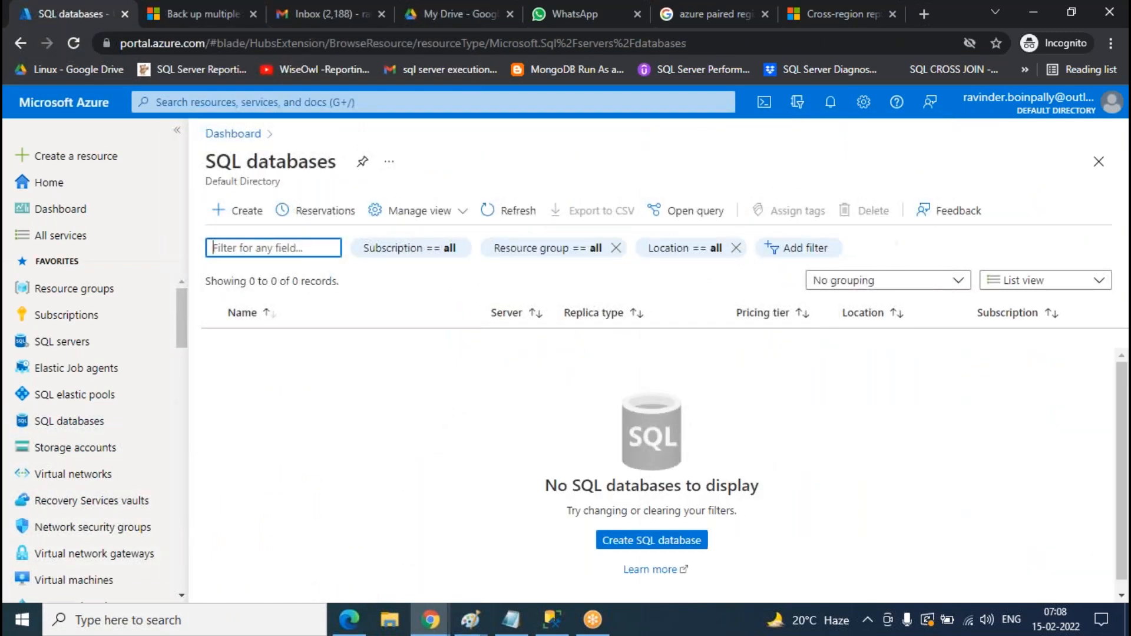
left_click(669, 539)
scroll(565, 386, "down", 5)
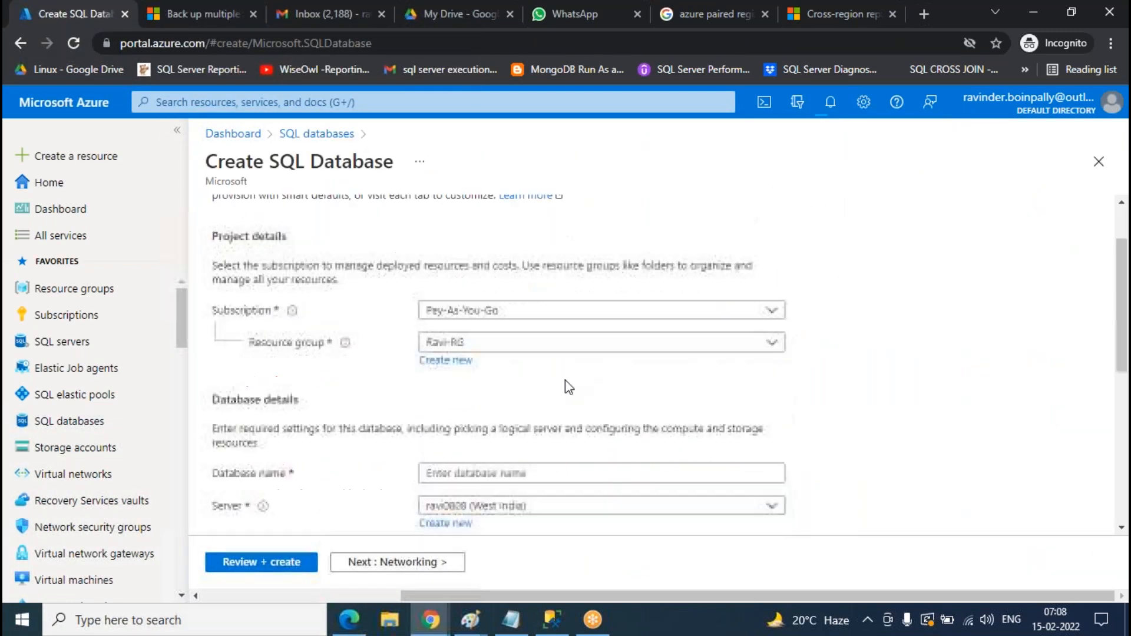
scroll(530, 330, "up", 1)
left_click(517, 302)
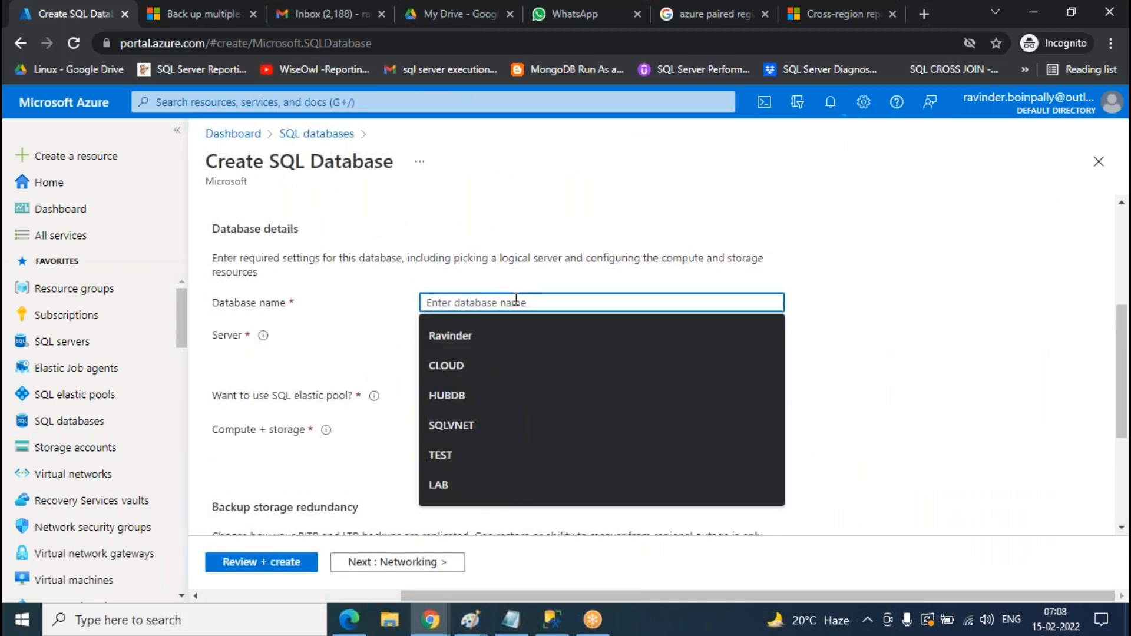
type("CLASS")
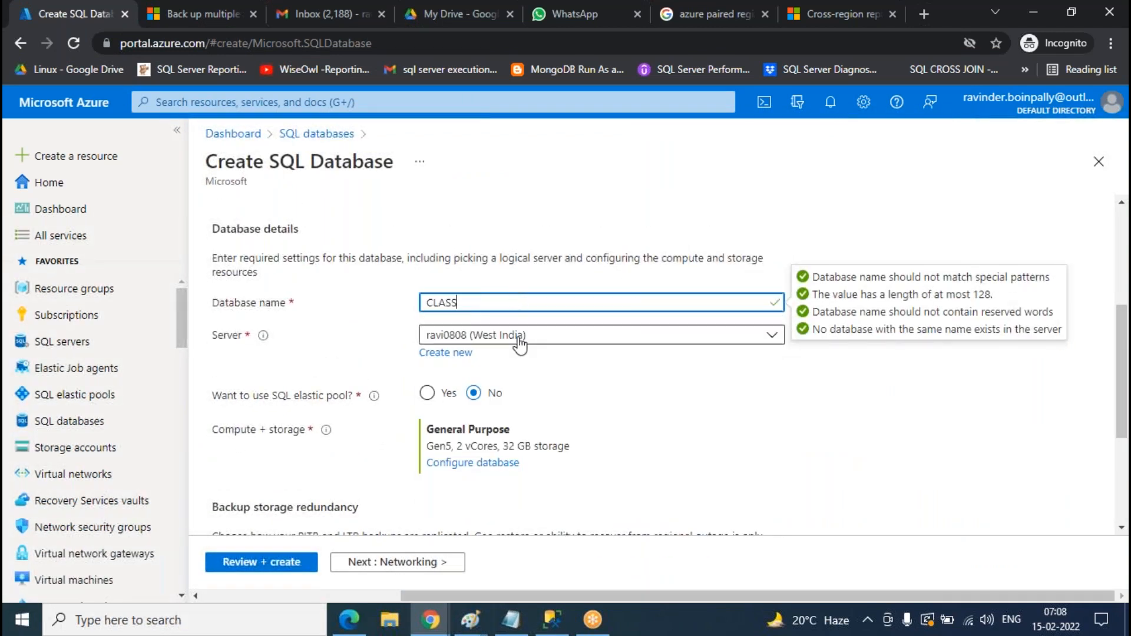
left_click(595, 335)
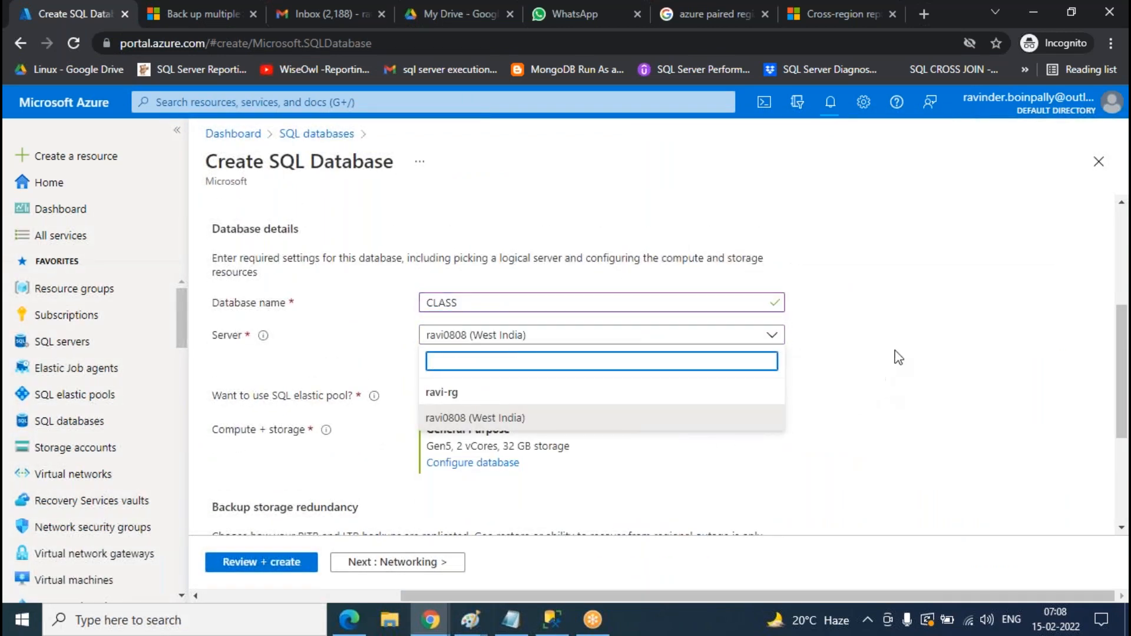
left_click(884, 307)
left_click(73, 43)
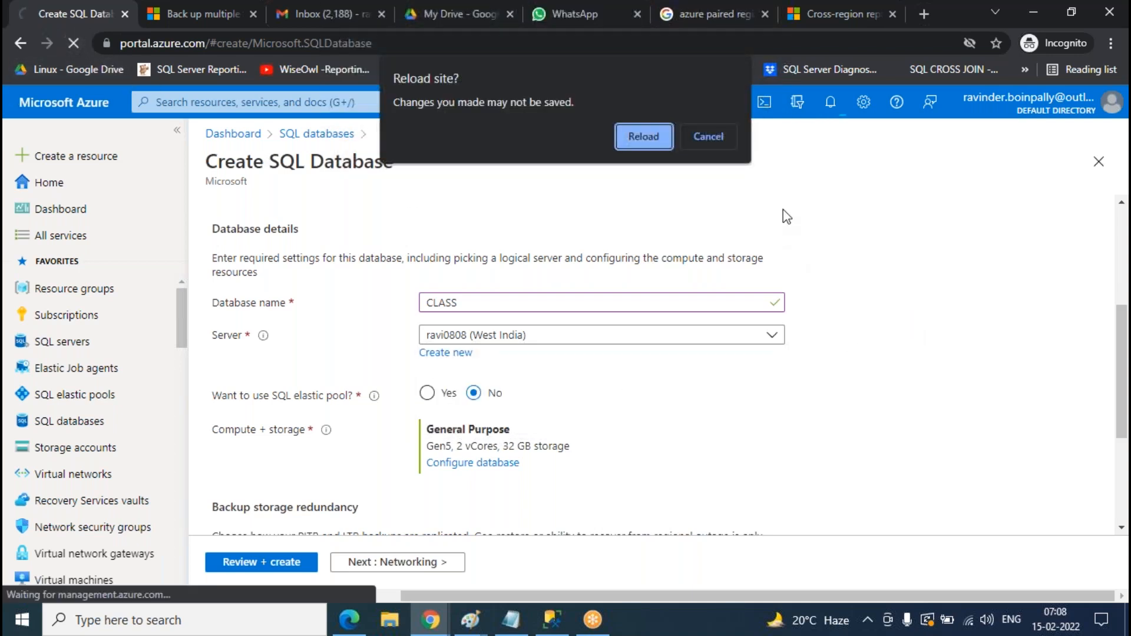
left_click(644, 136)
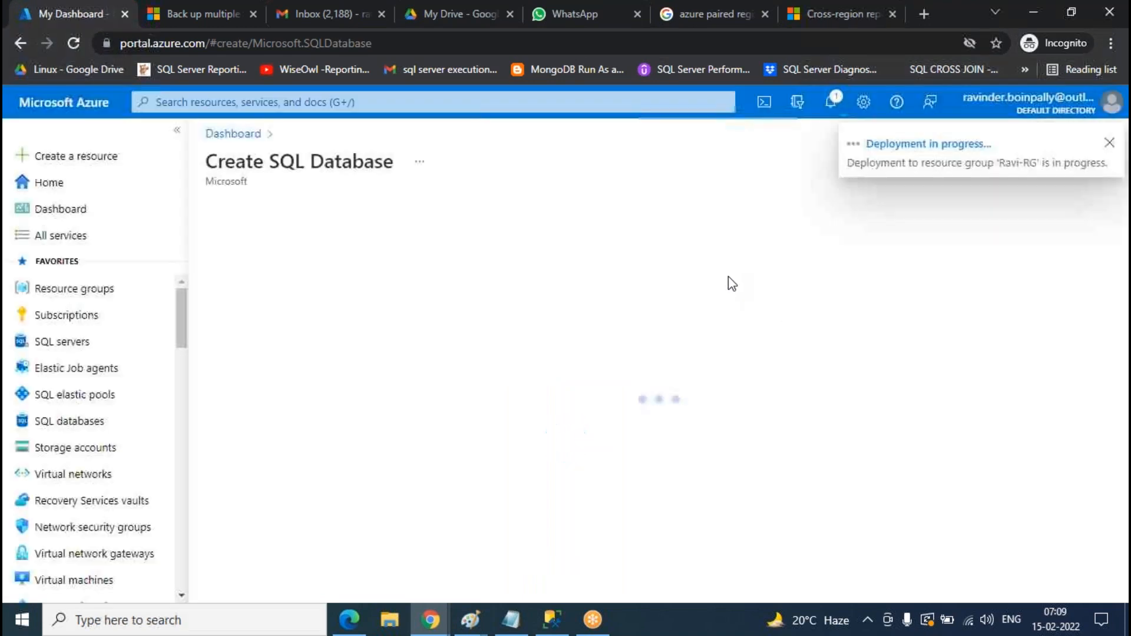
- Restart the new SQL database, naming it CLASS on server test0808 in East US
left_click(86, 446)
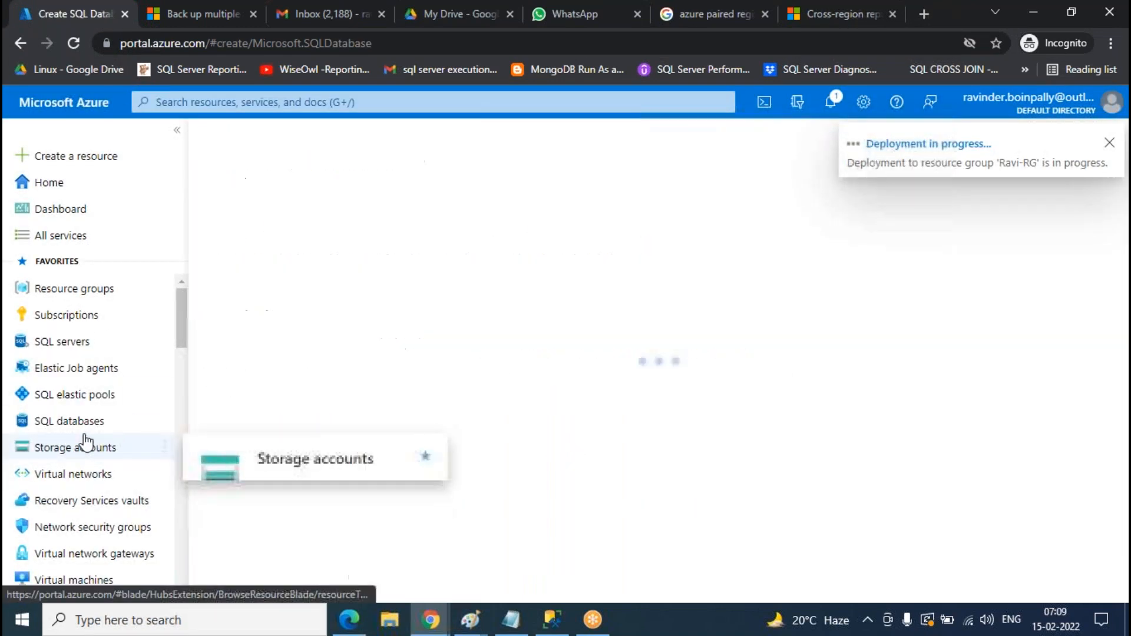
left_click(166, 422)
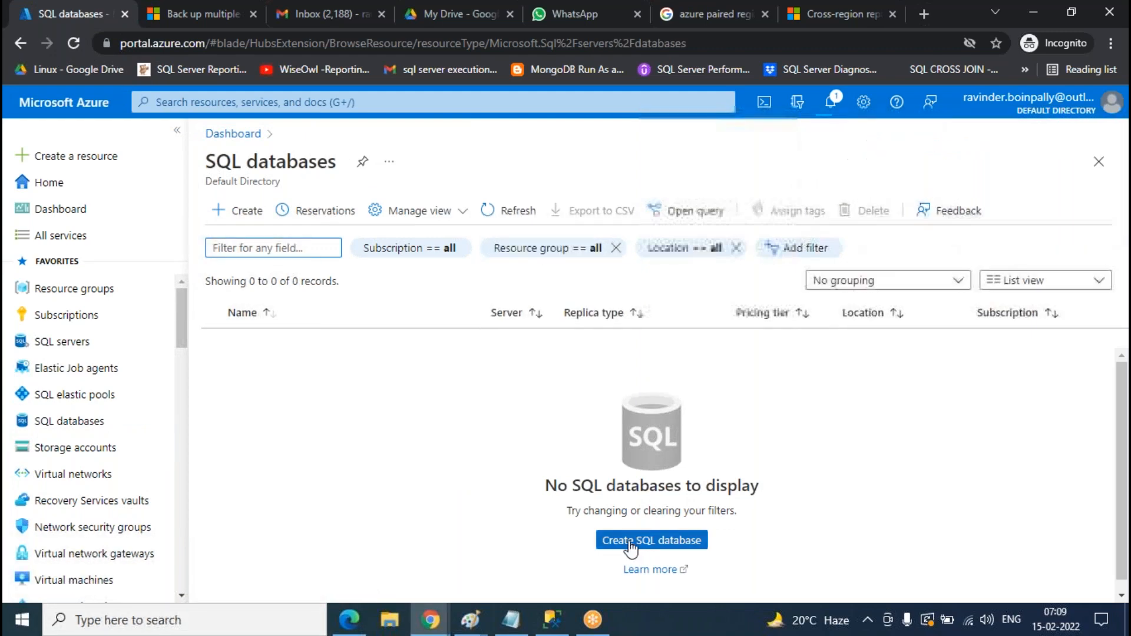
left_click(624, 541)
scroll(697, 279, "down", 4)
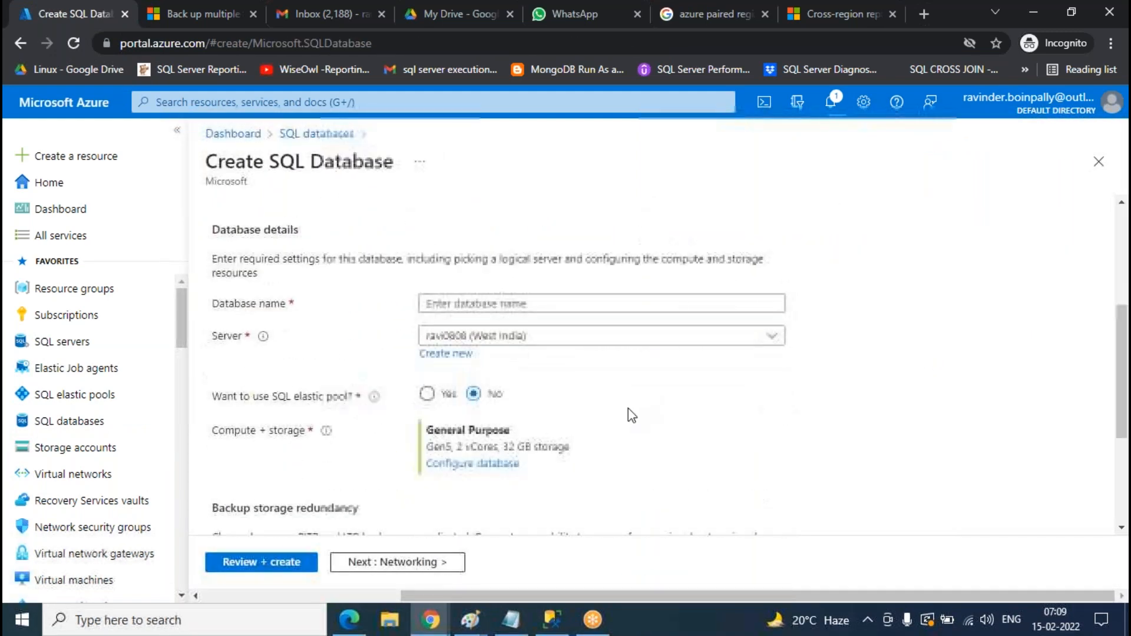
left_click(589, 335)
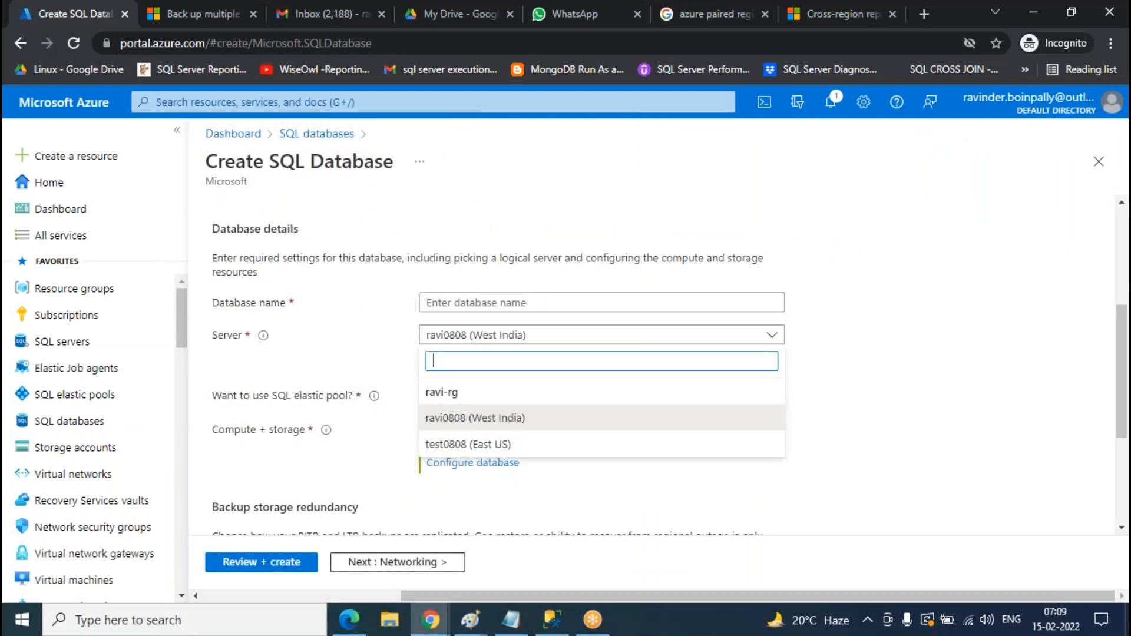
left_click(528, 304)
type("C")
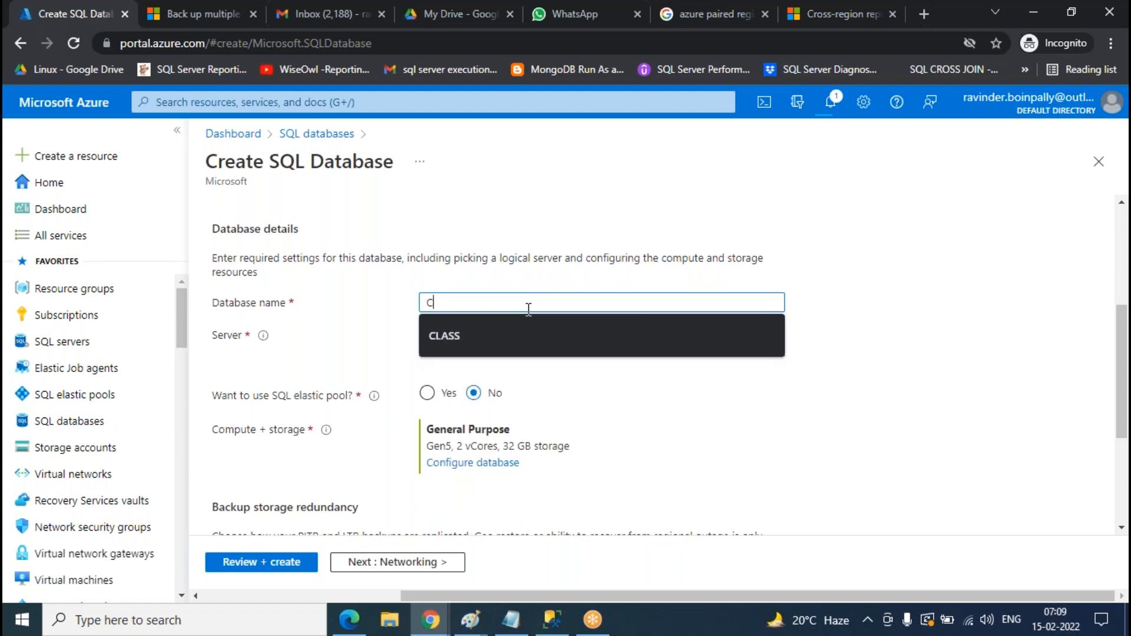
type("LASS")
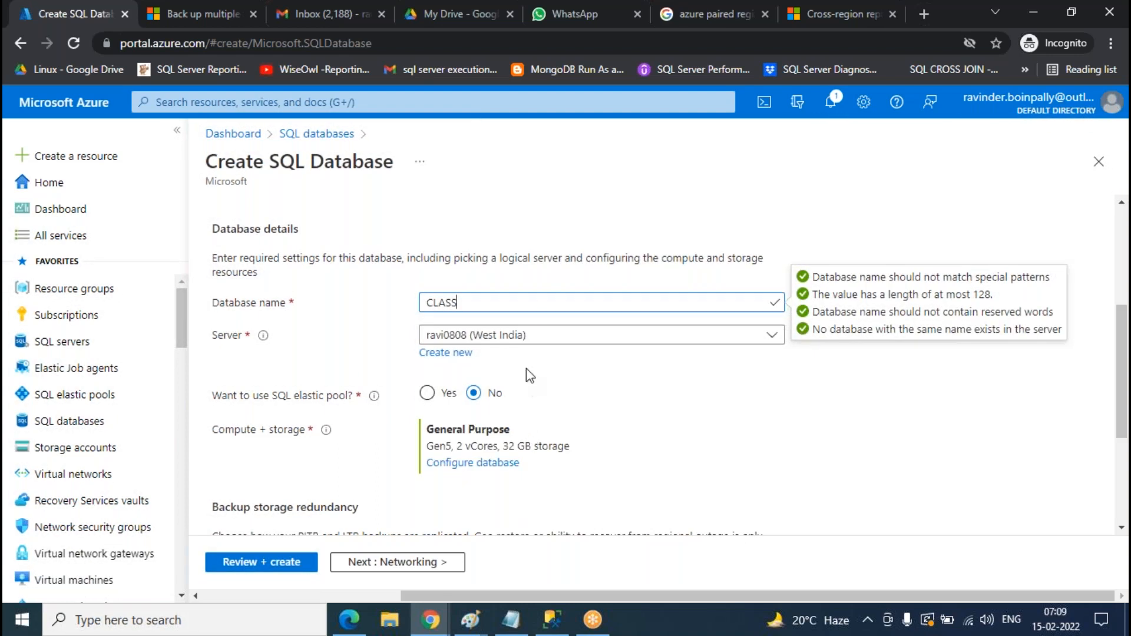
left_click(531, 334)
left_click(510, 442)
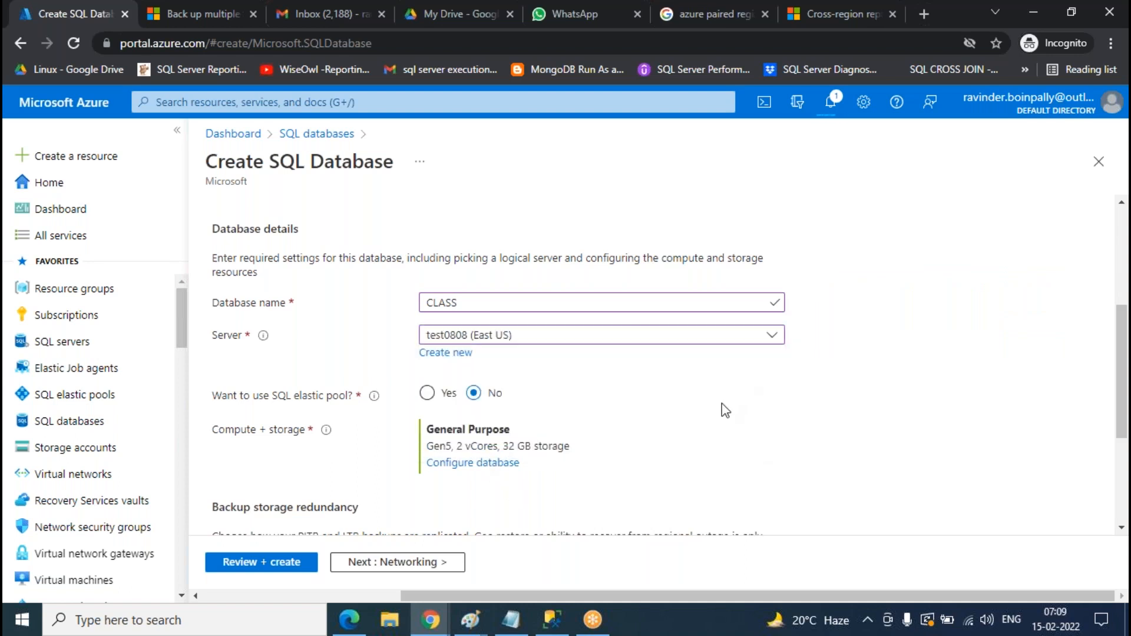
- Configure compute and storage as the Standard tier with a 5 GB max data size
left_click(480, 464)
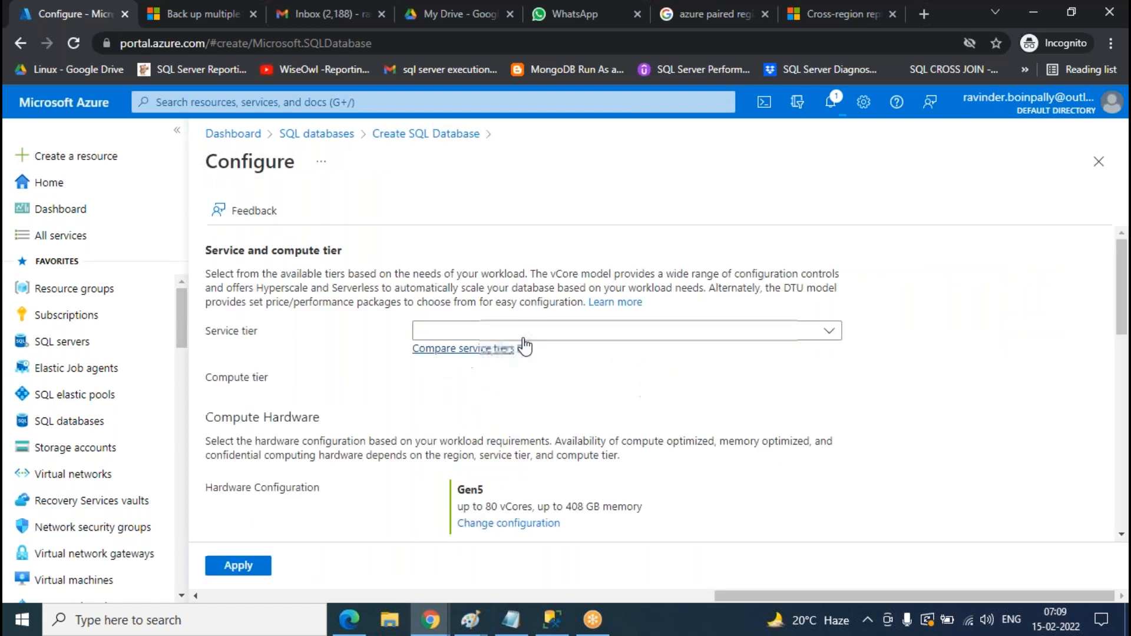
left_click(536, 331)
left_click(538, 516)
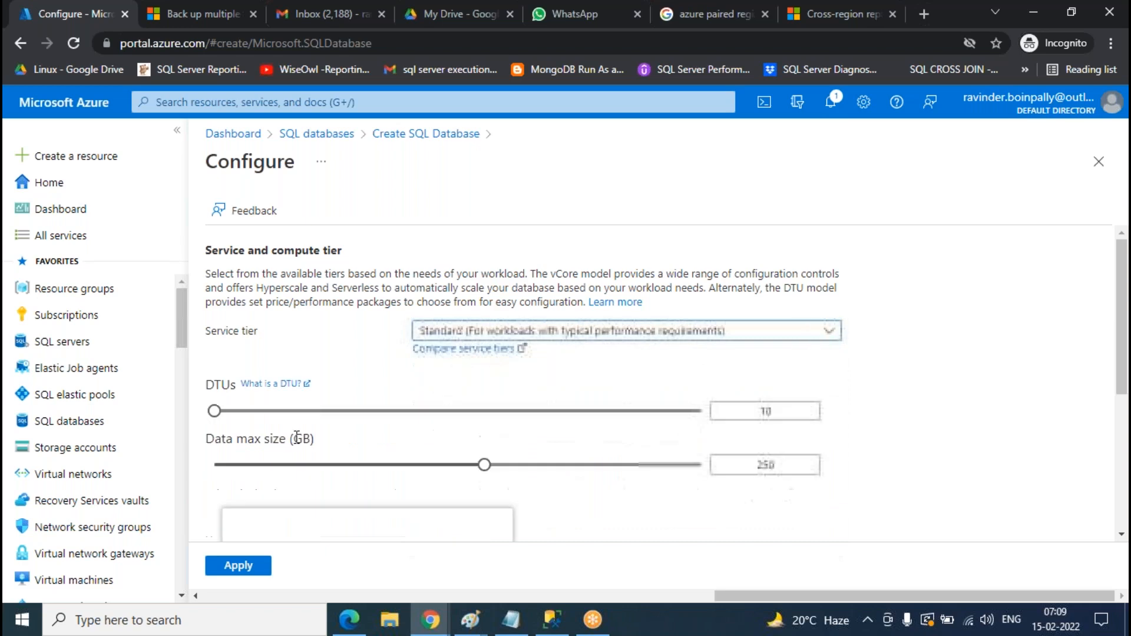
left_click(364, 464)
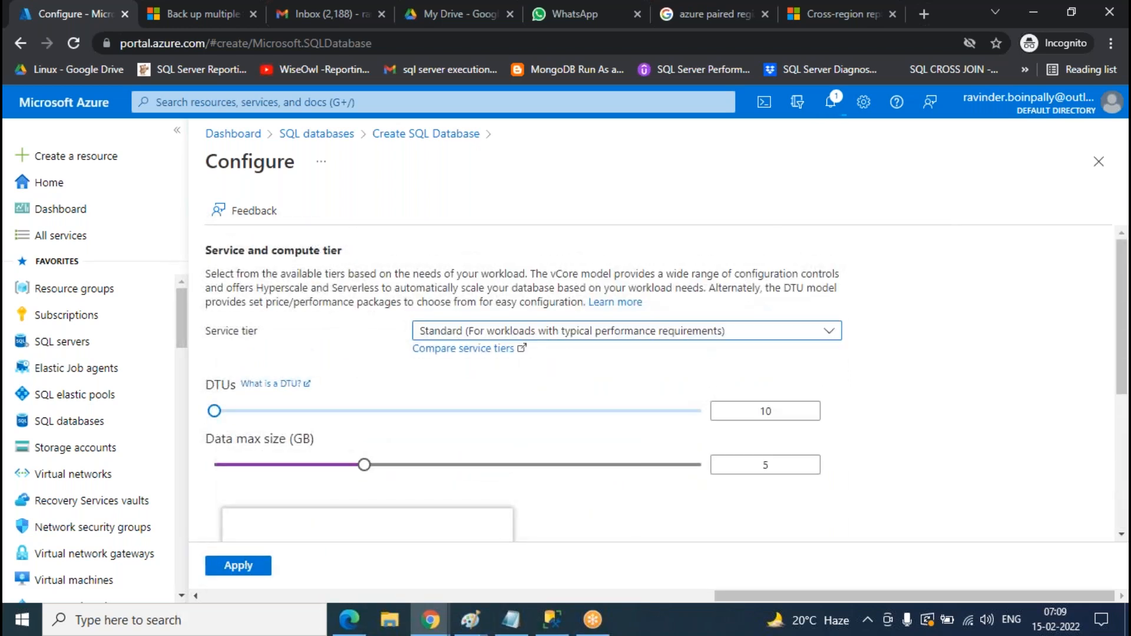
left_click(238, 566)
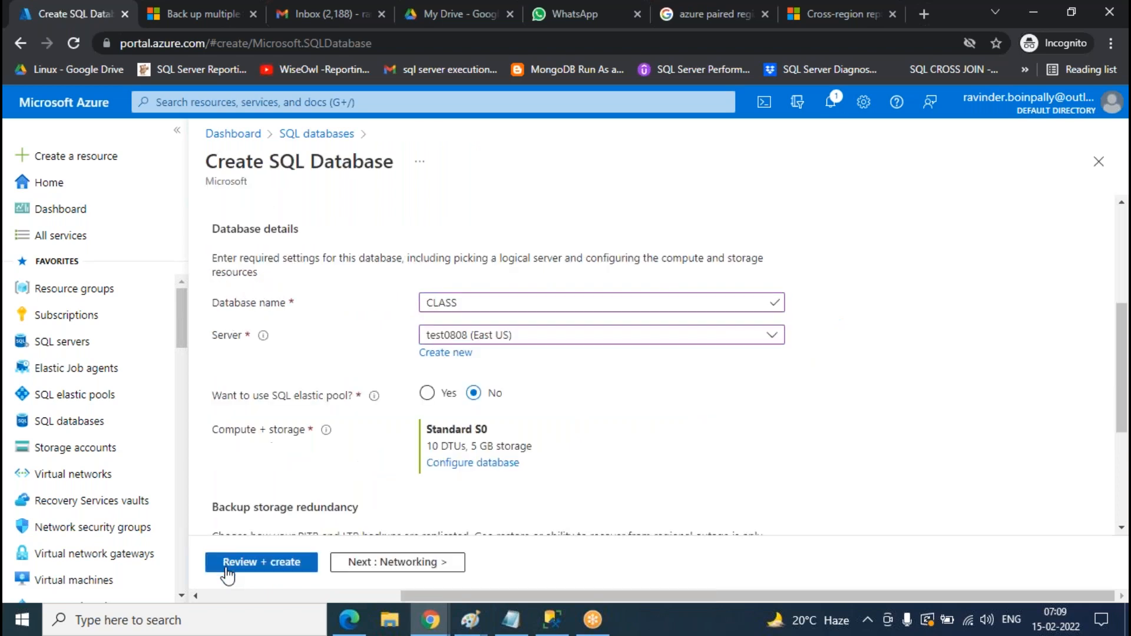
- Review the CLASS database summary and create it
scroll(788, 434, "down", 1)
scroll(788, 434, "up", 5)
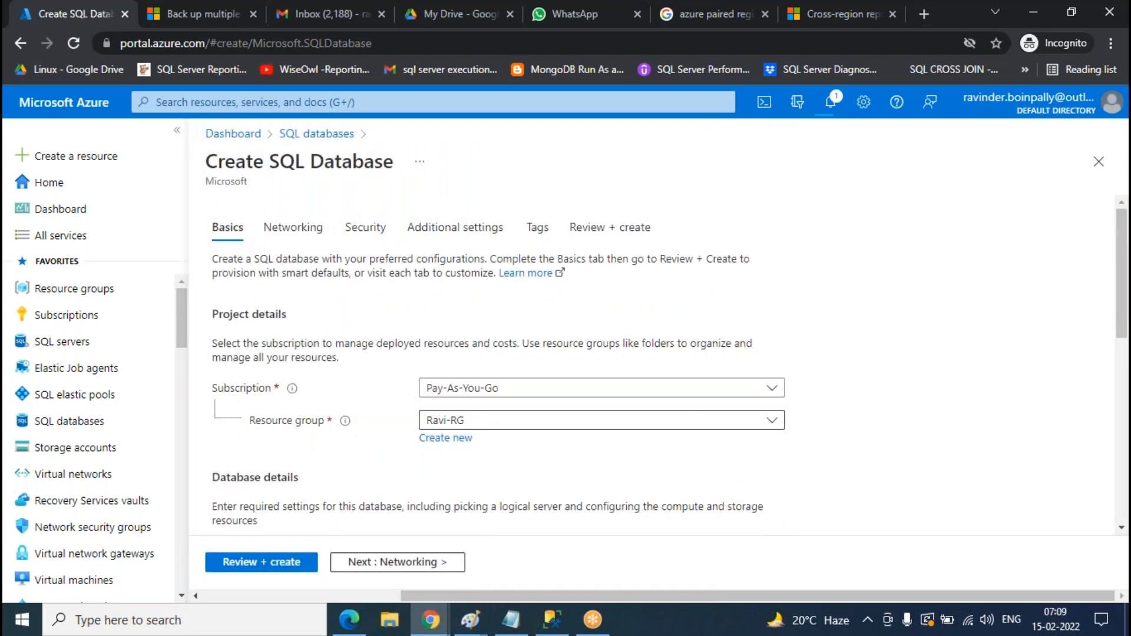
left_click(591, 230)
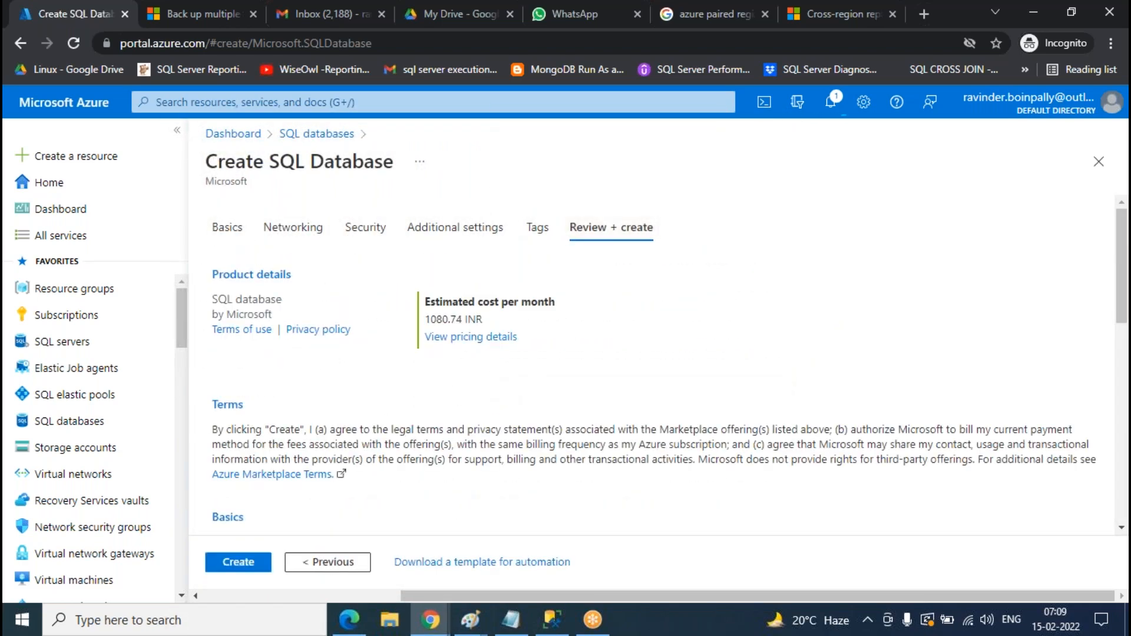
scroll(377, 415, "down", 8)
scroll(379, 454, "up", 8)
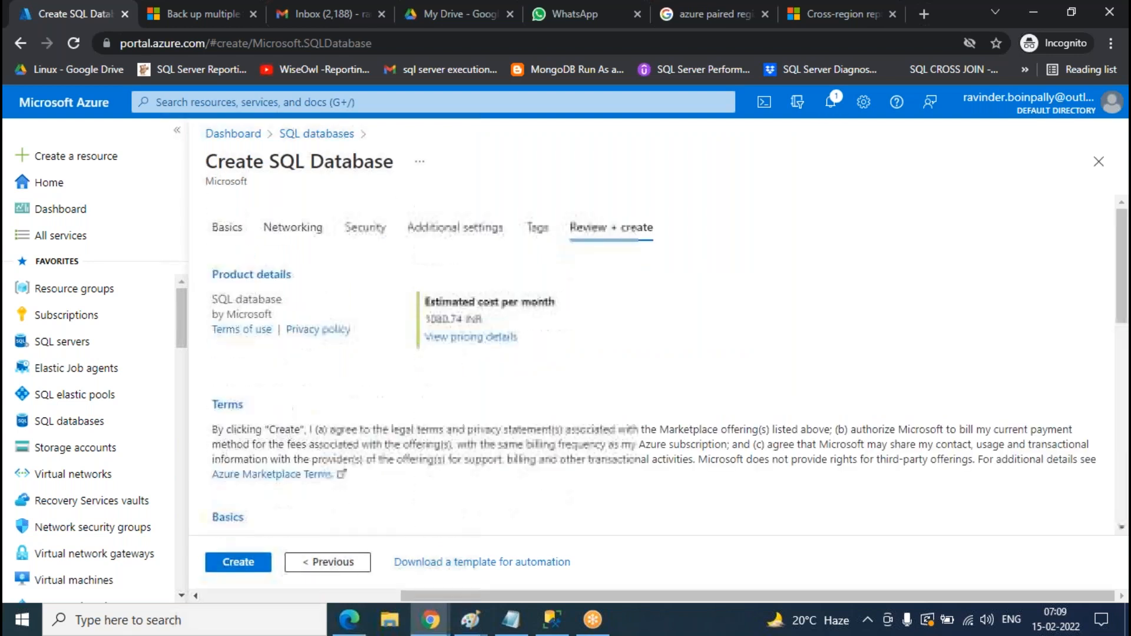
left_click(235, 567)
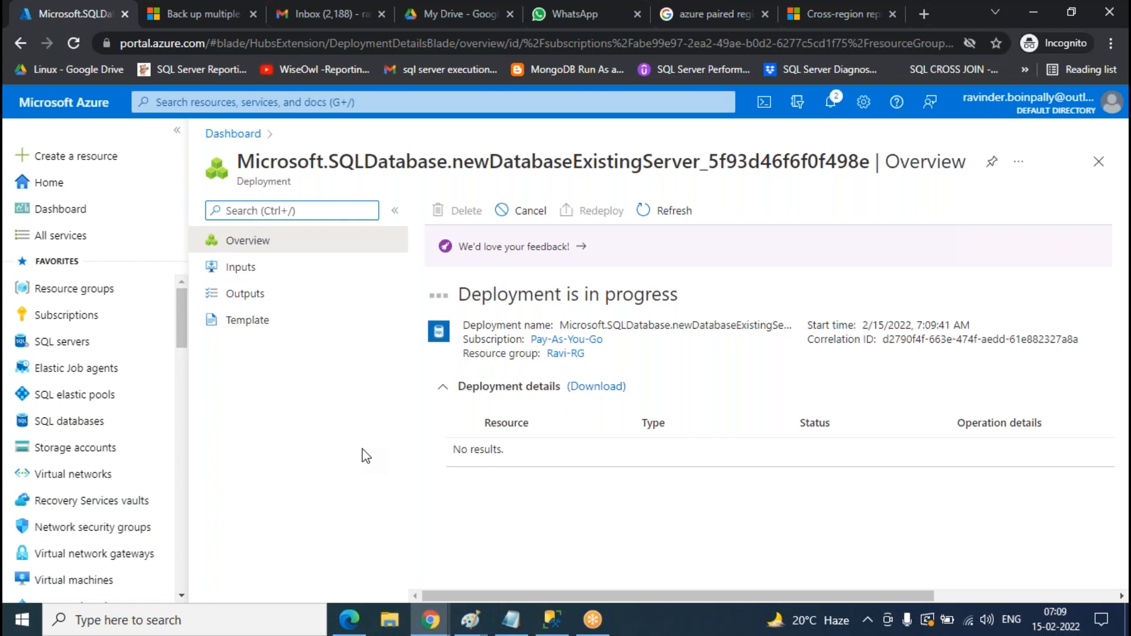
- Open the SQL servers list showing ravi0808 and test0808
left_click(109, 422)
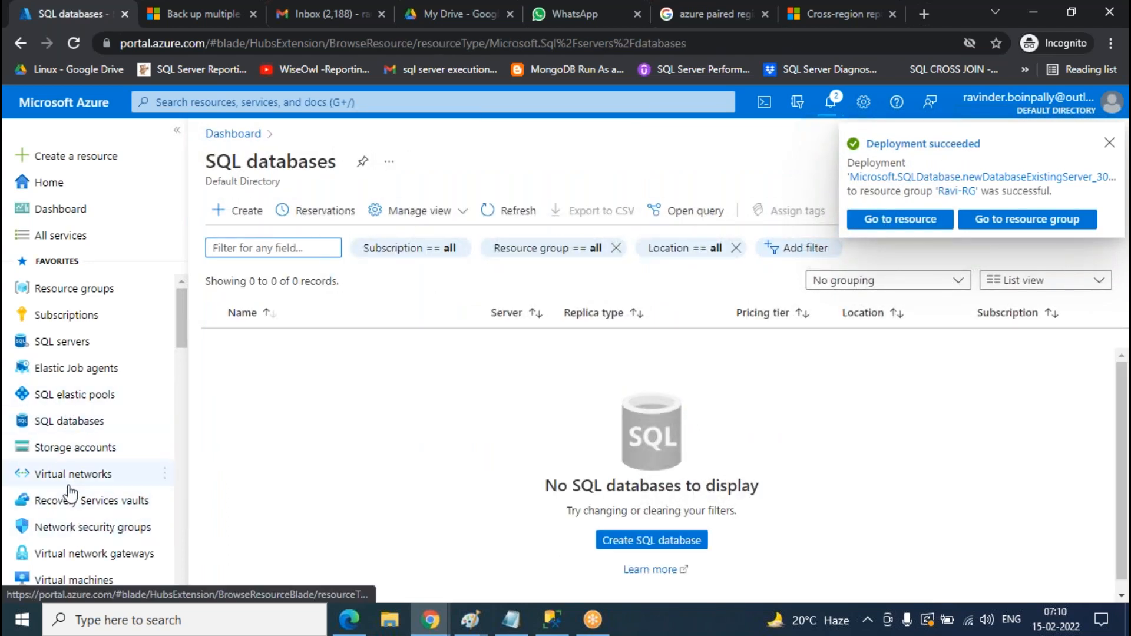
left_click(71, 343)
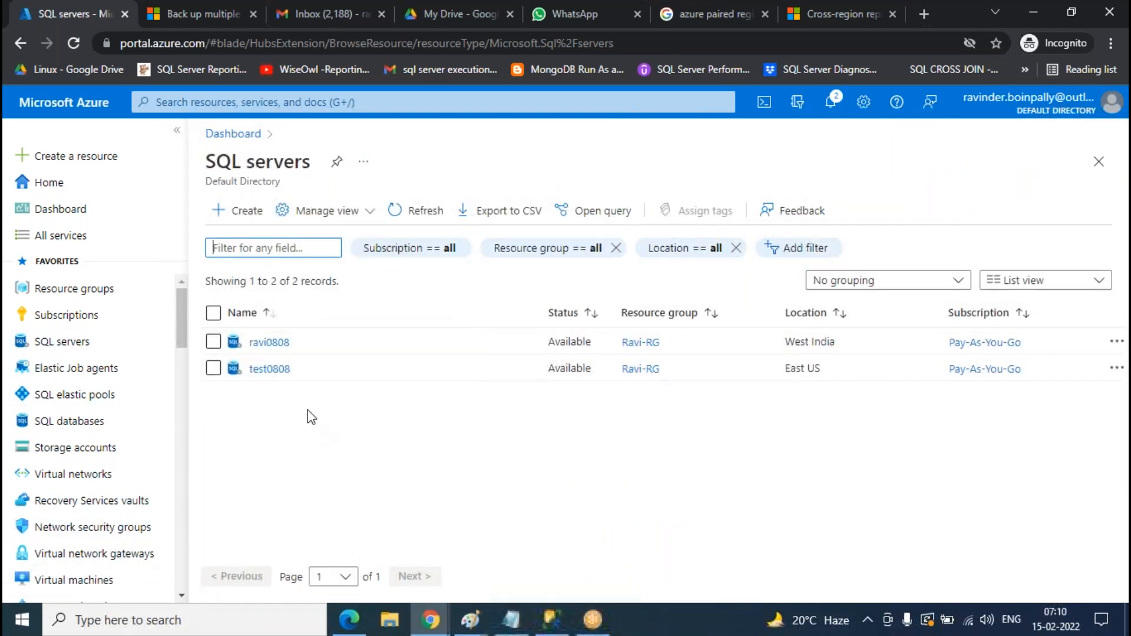
- Add and save a client IP firewall rule on the ravi0808 server
left_click(270, 348)
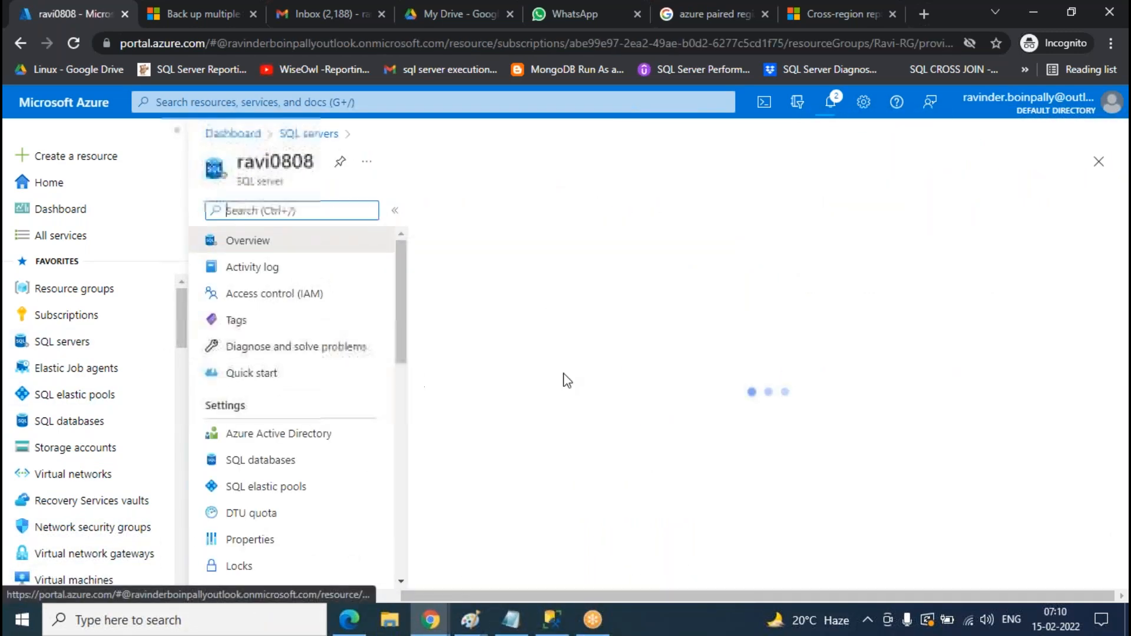
scroll(259, 389, "down", 5)
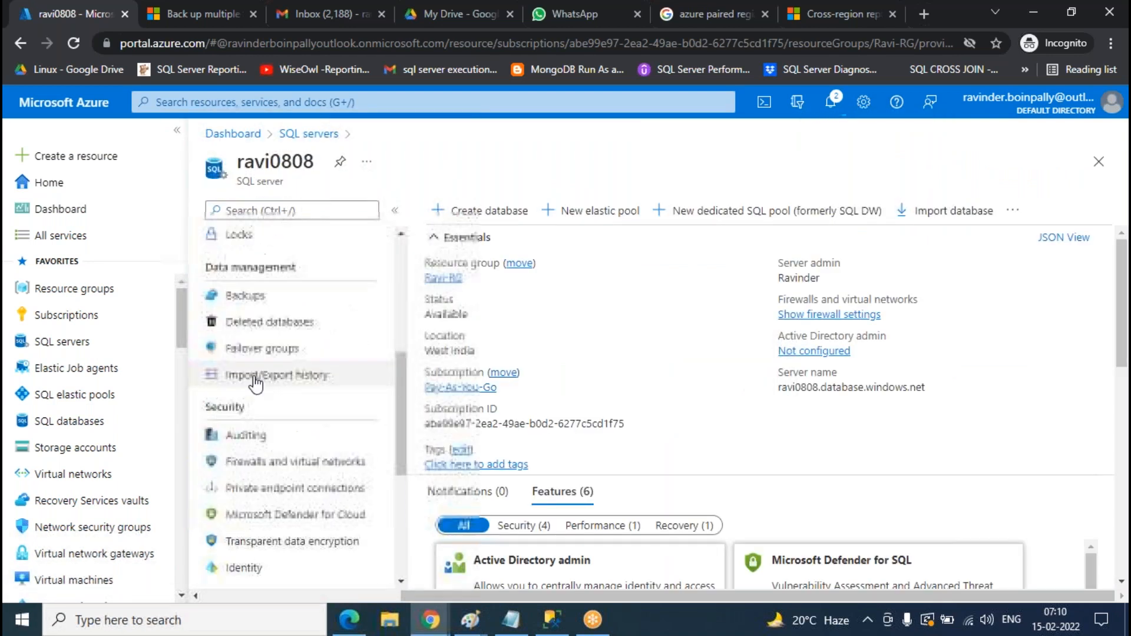
left_click(303, 462)
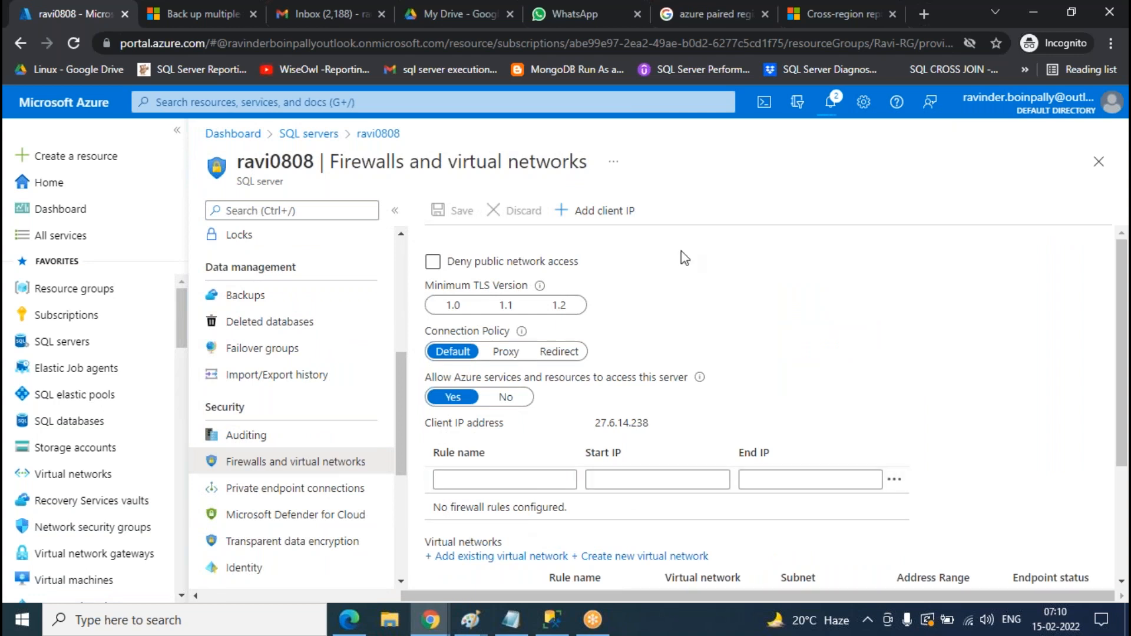
left_click(601, 211)
left_click(462, 210)
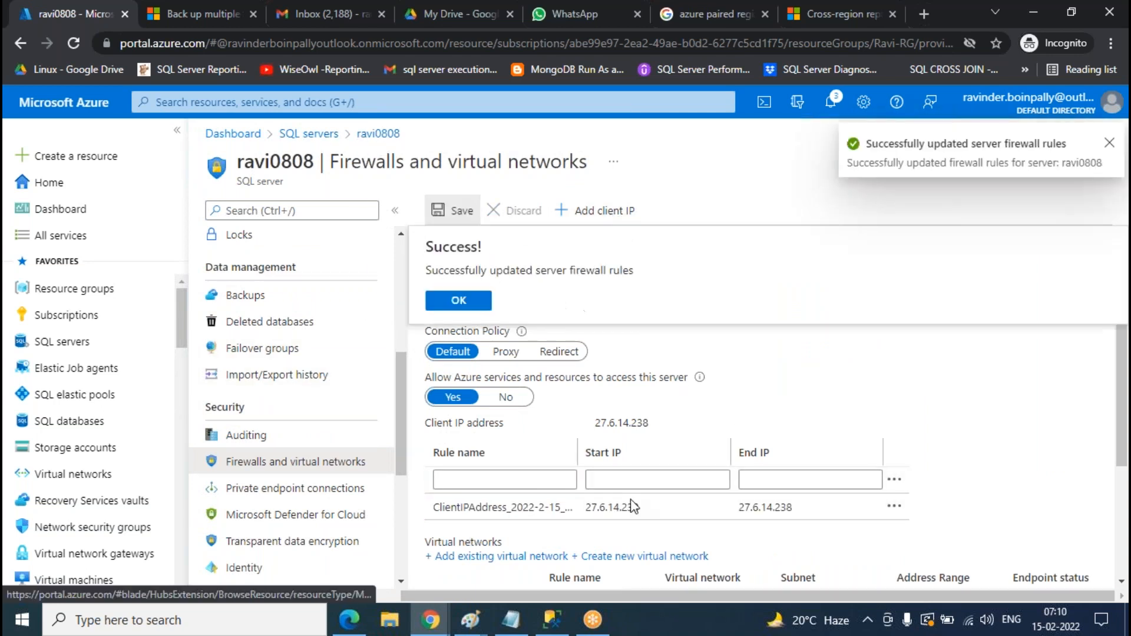
left_click(459, 301)
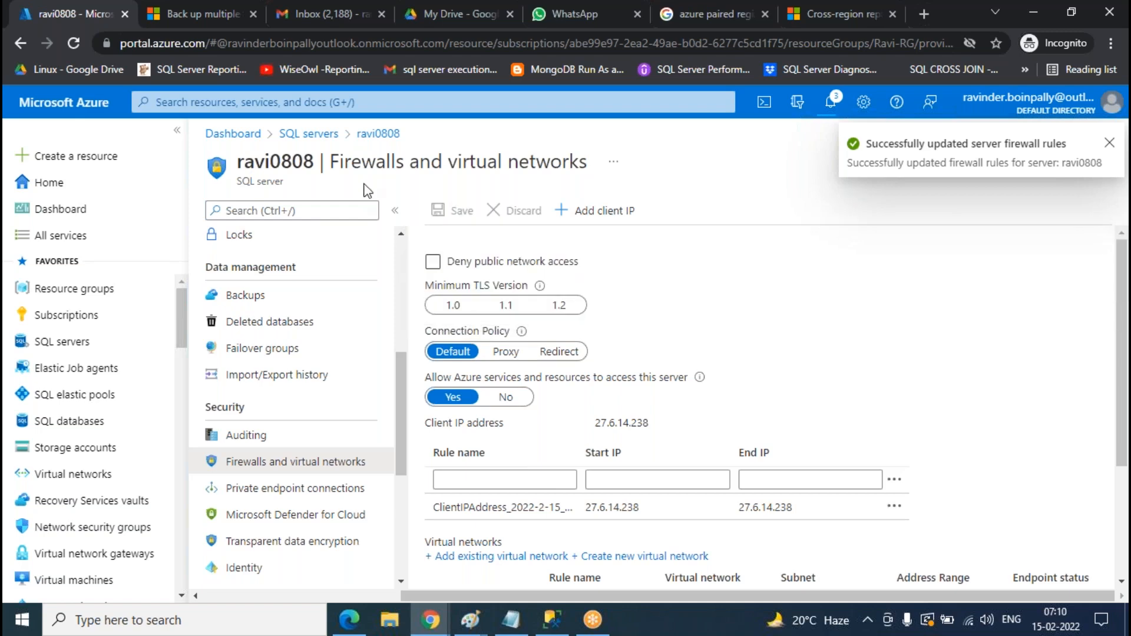
left_click(379, 135)
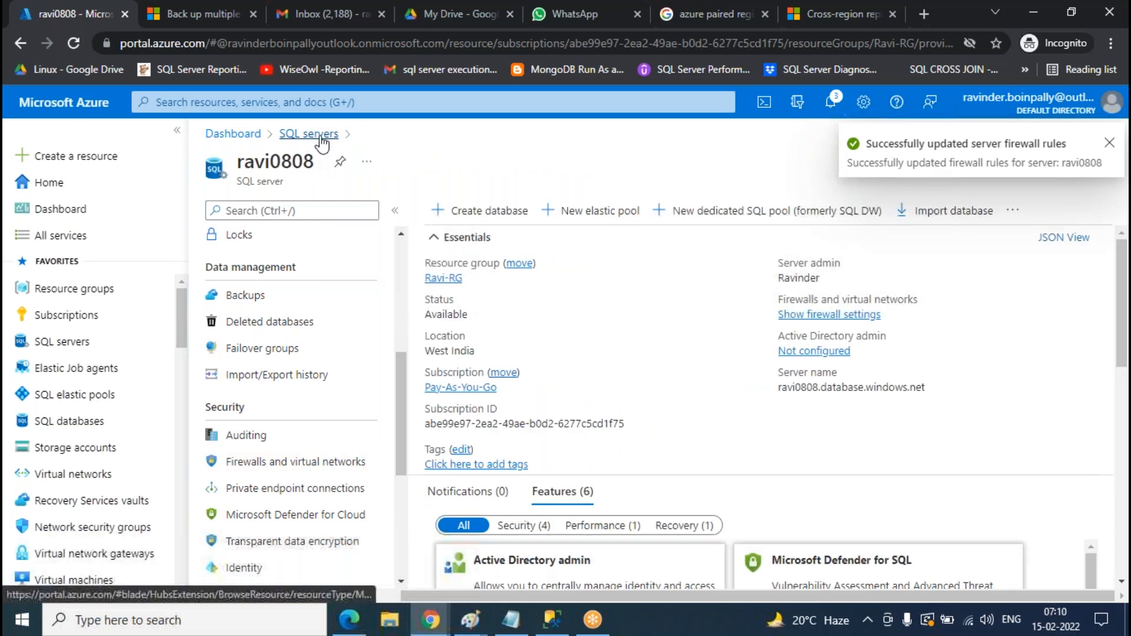
left_click(321, 137)
- Add and save a client IP firewall rule on the test0808 server
left_click(270, 370)
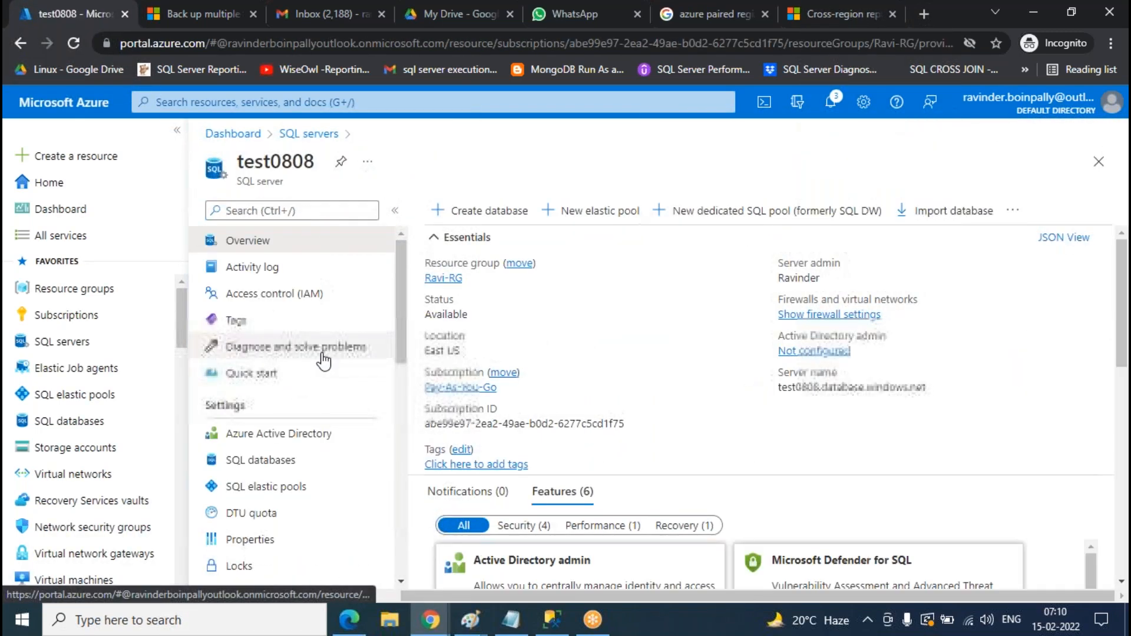
scroll(324, 358, "down", 3)
scroll(353, 413, "down", 3)
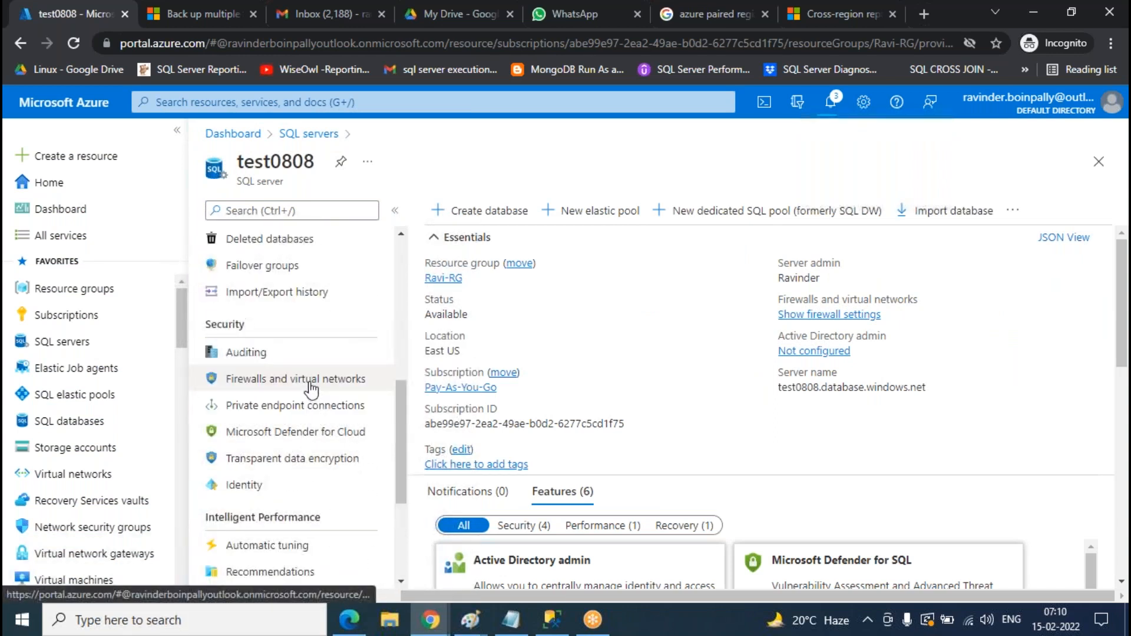
left_click(341, 379)
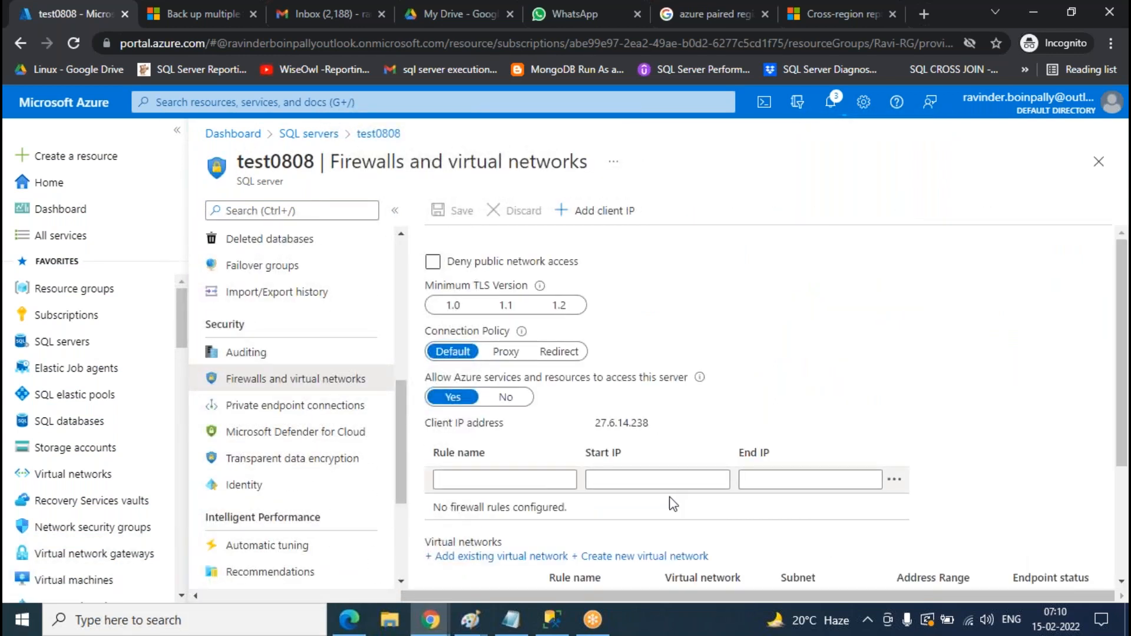
left_click(567, 214)
left_click(460, 212)
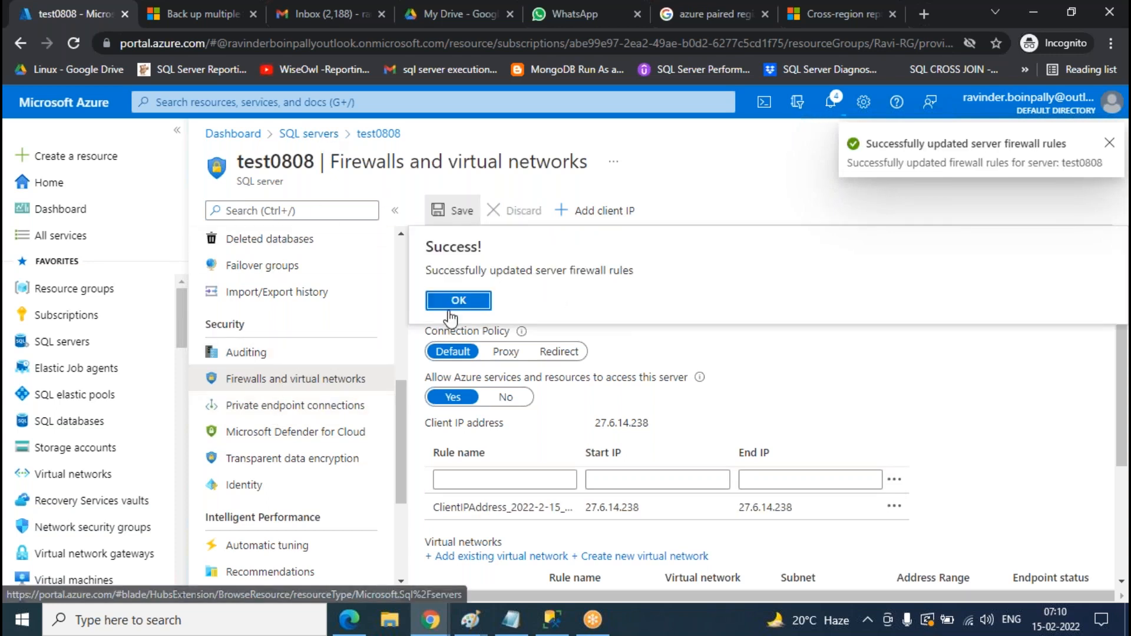
left_click(458, 304)
left_click(309, 134)
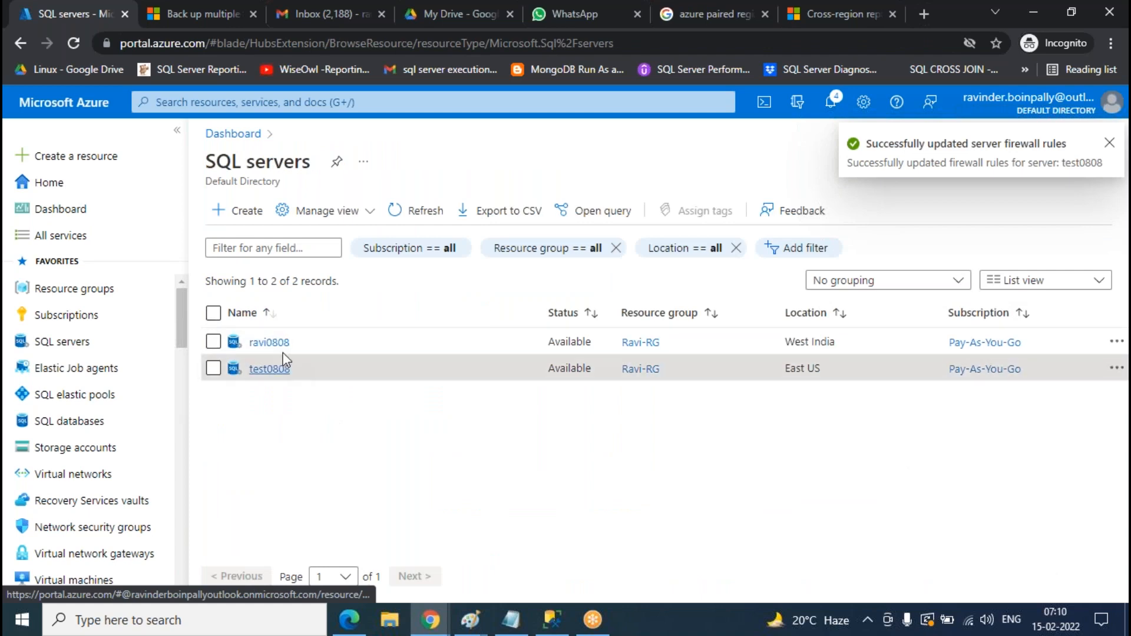
left_click(259, 336)
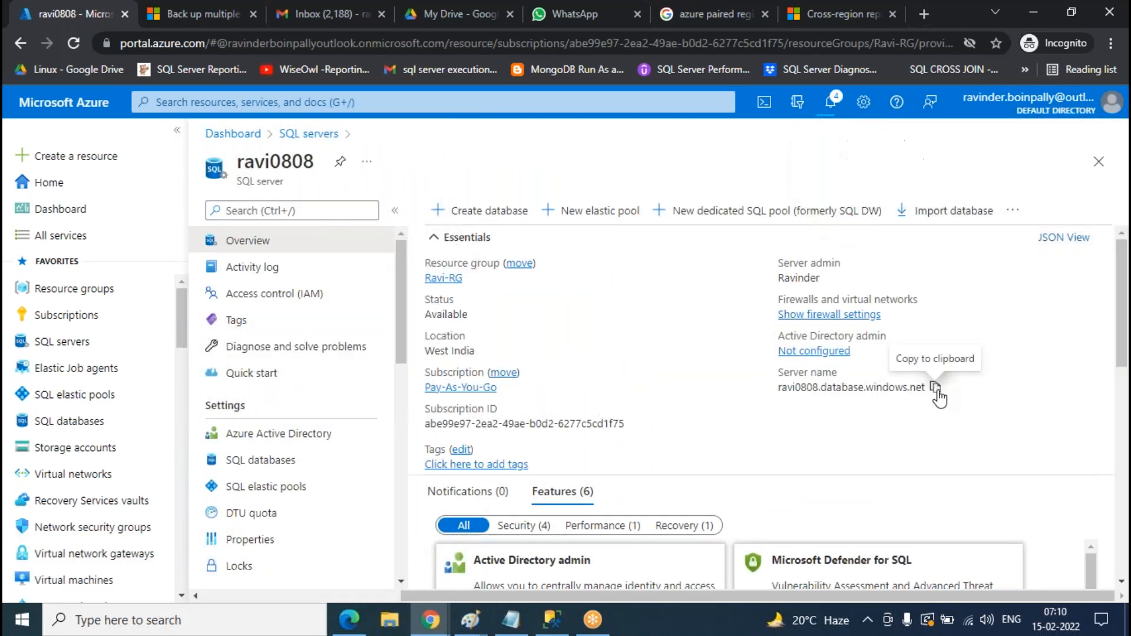
- In SSMS, disconnect the current server and close all open query windows
left_click(552, 620)
left_click(90, 120)
left_click(404, 99)
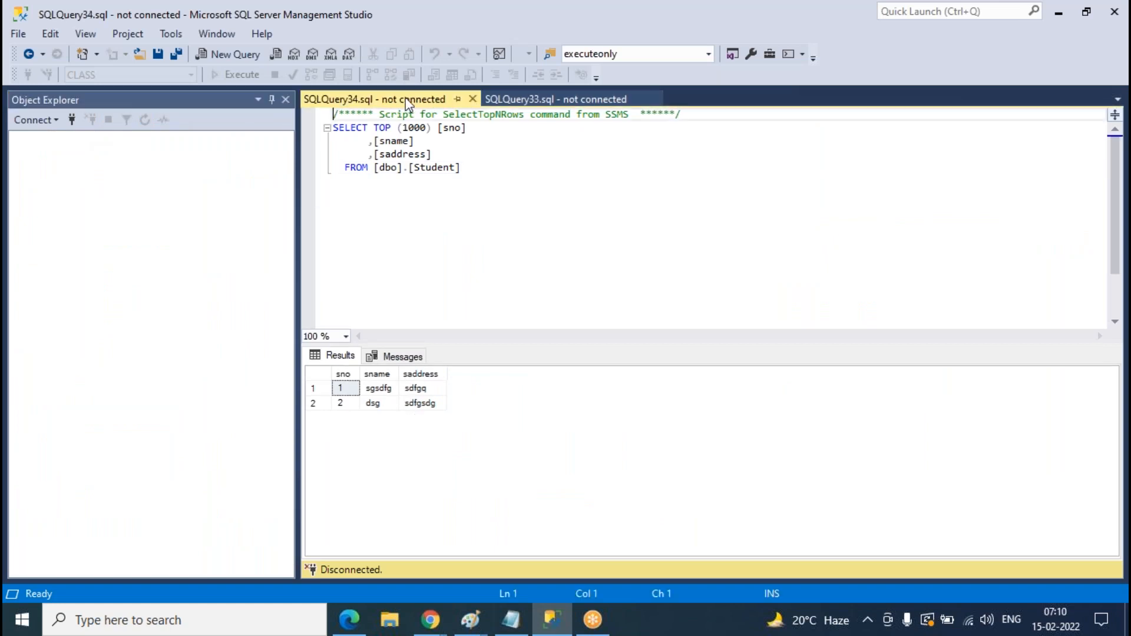
right_click(404, 98)
left_click(470, 147)
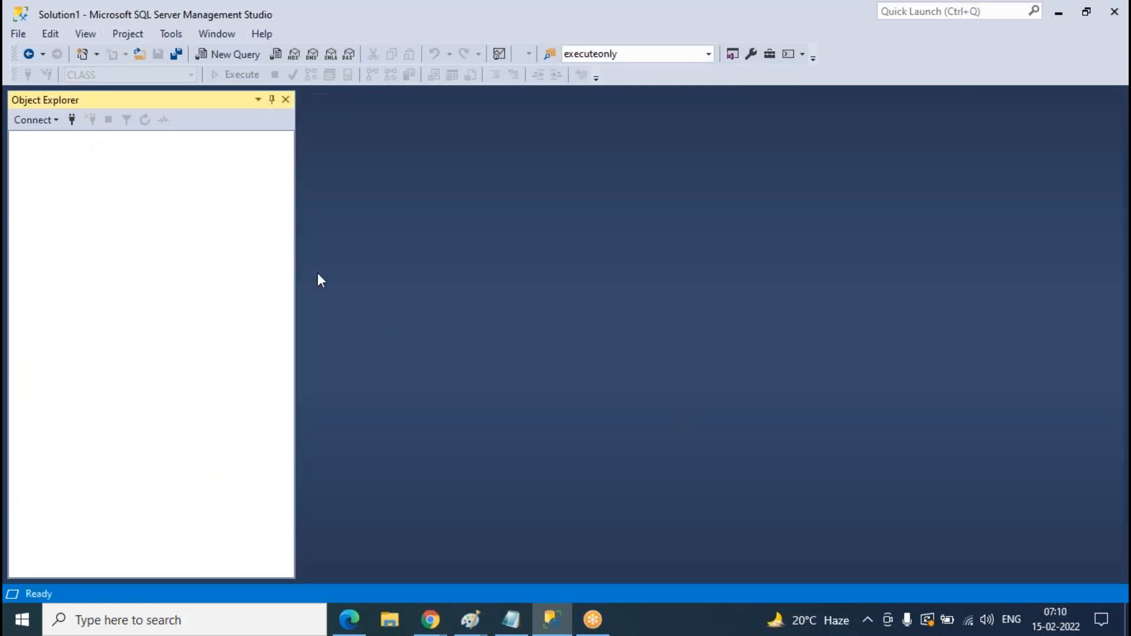
- Connect to ravi0808.database.windows.net with the account password
left_click(76, 123)
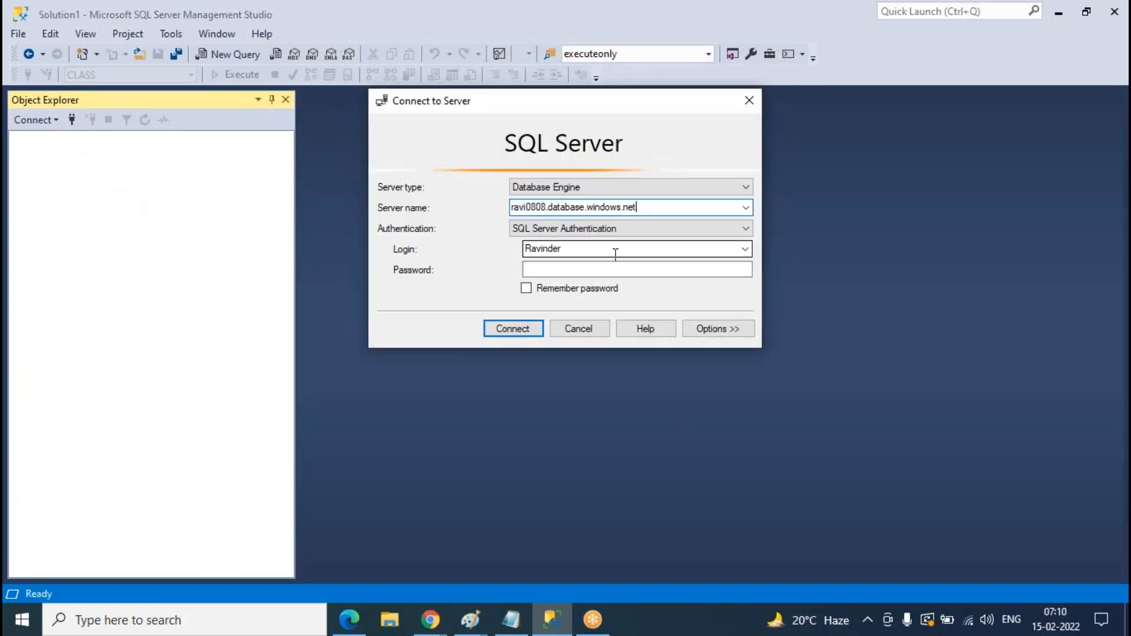
left_click(582, 270)
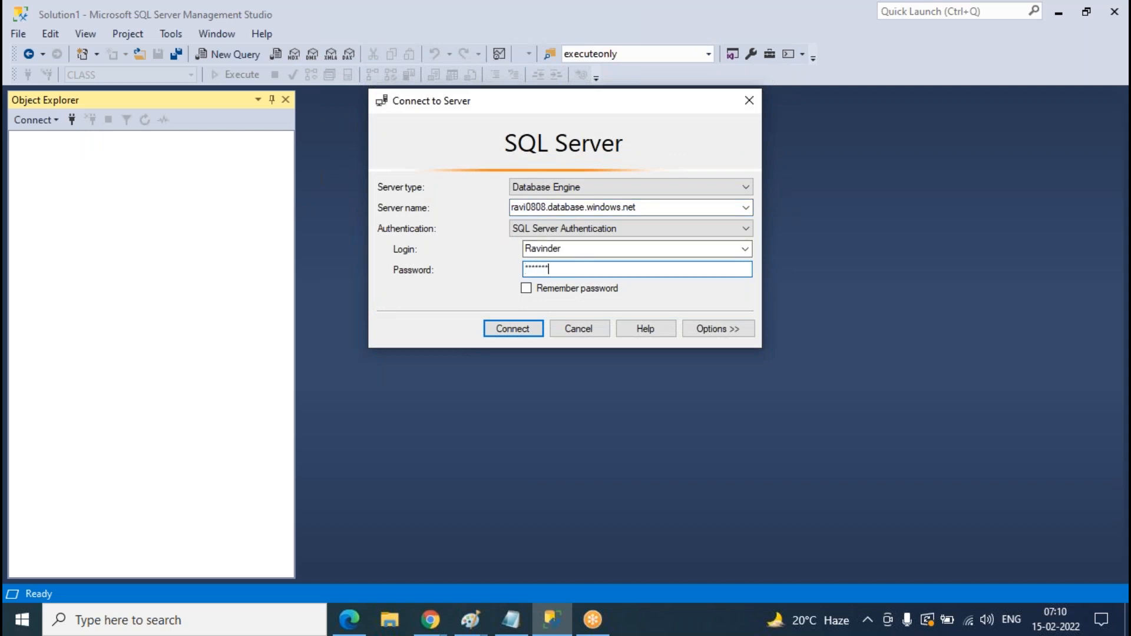
key("Return")
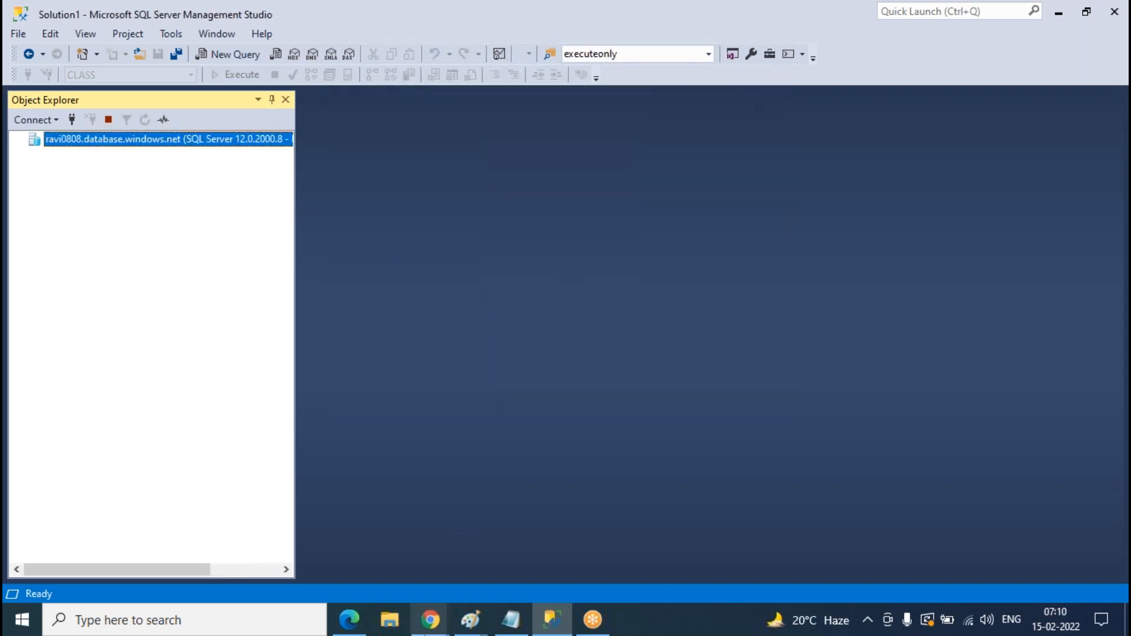
mouse_move(430, 624)
left_click(519, 548)
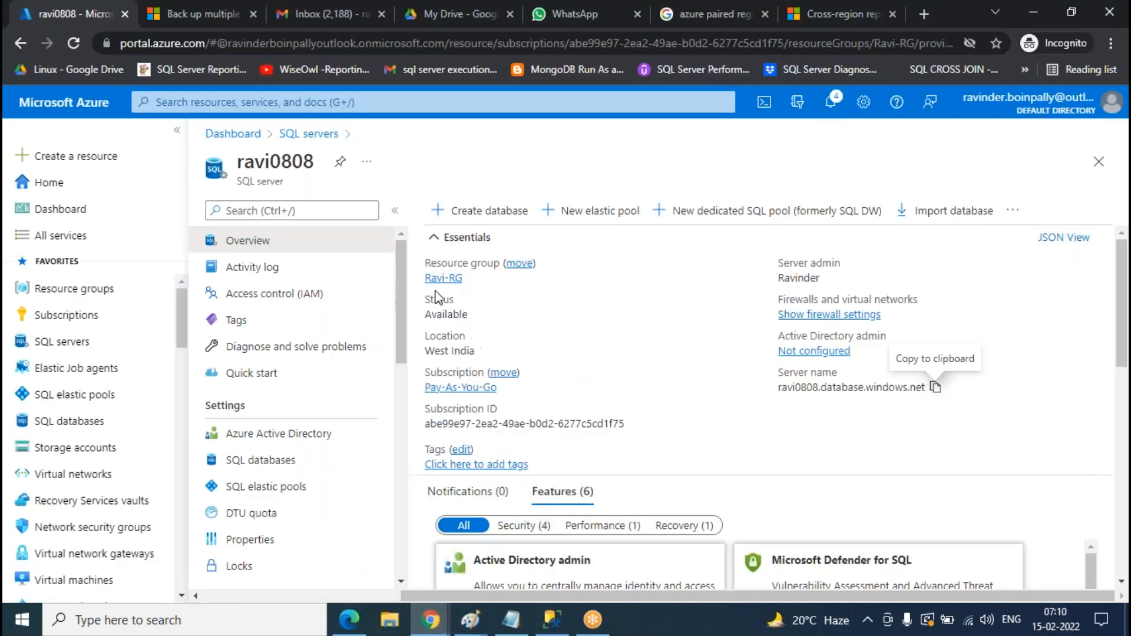
- Copy test0808's server name from the portal and connect to it in SSMS with login and password
left_click(309, 134)
left_click(267, 371)
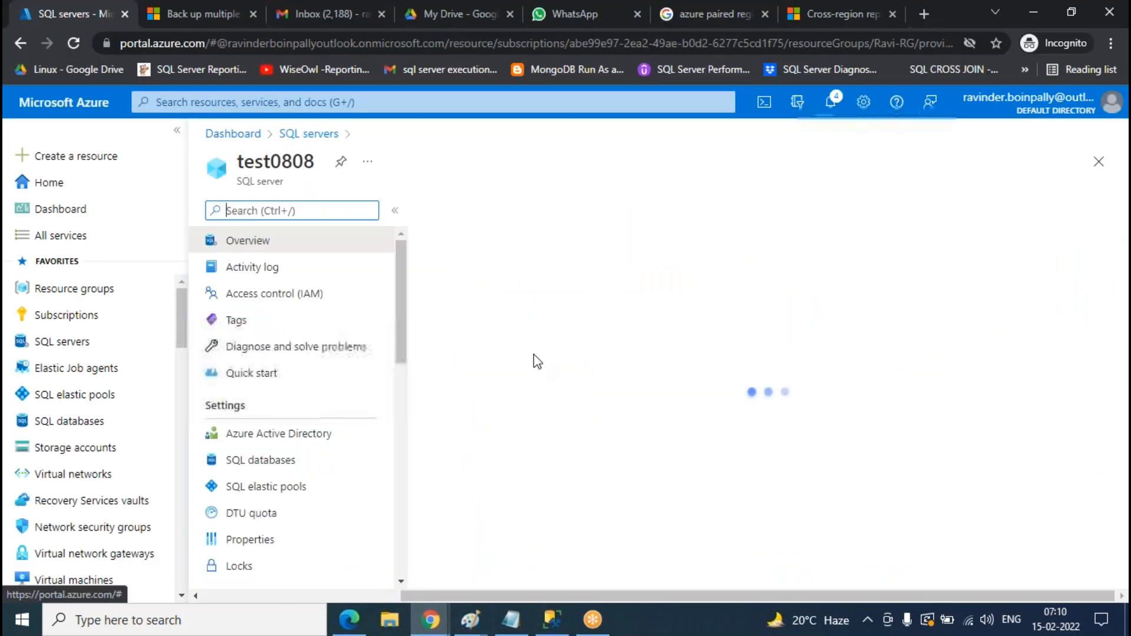
left_click(936, 388)
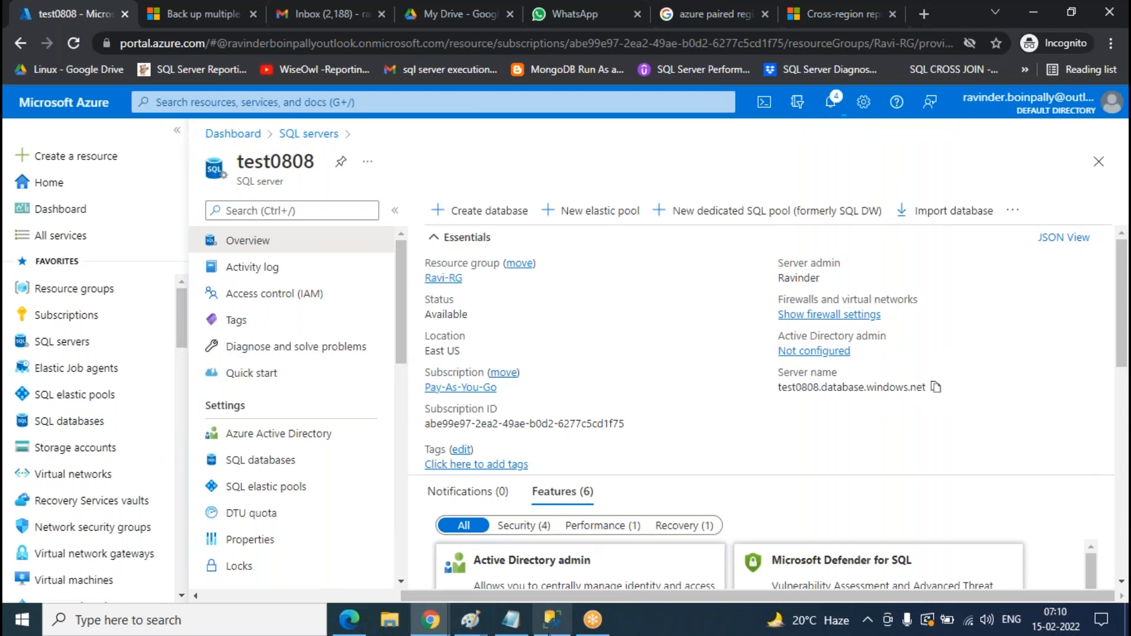
left_click(552, 620)
left_click(72, 120)
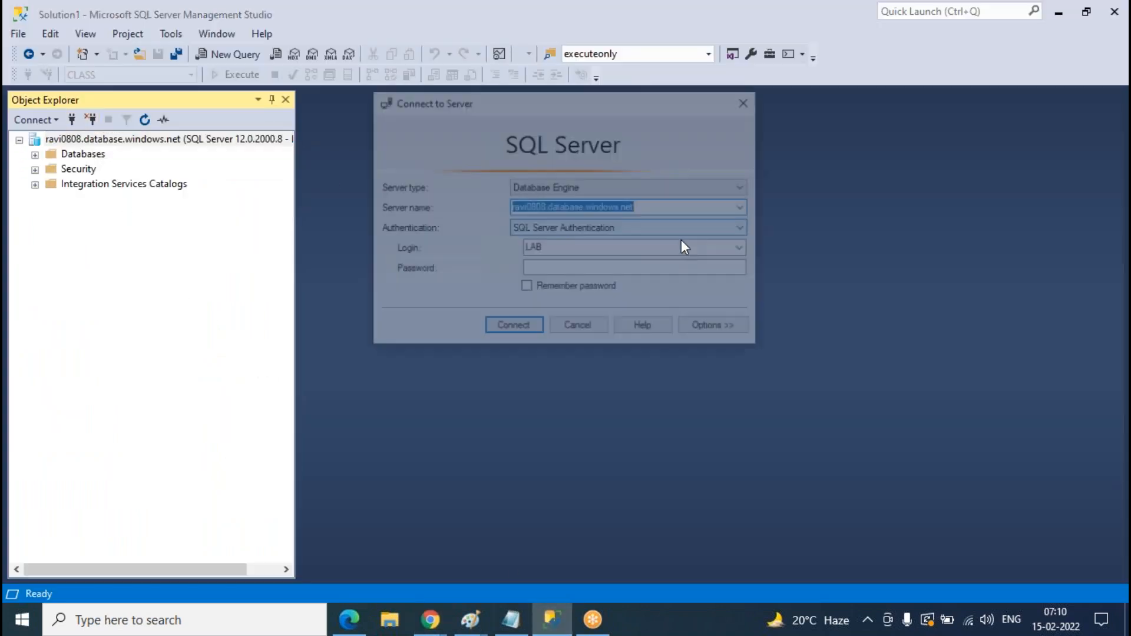
type("test0808.database.windows.net")
double_click(573, 250)
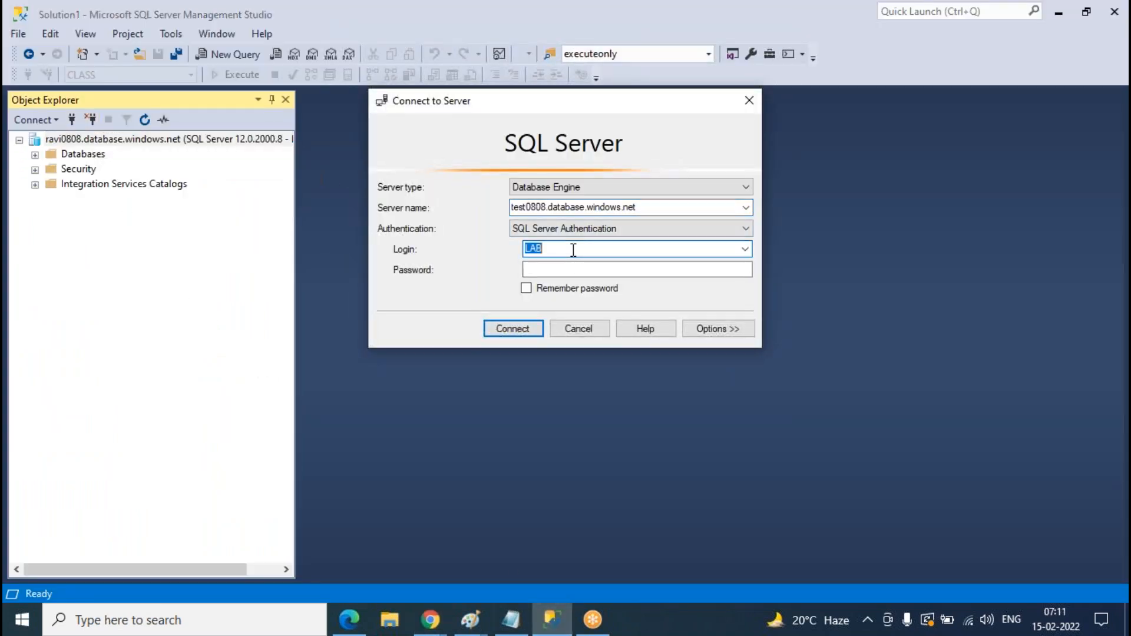
key("Tab")
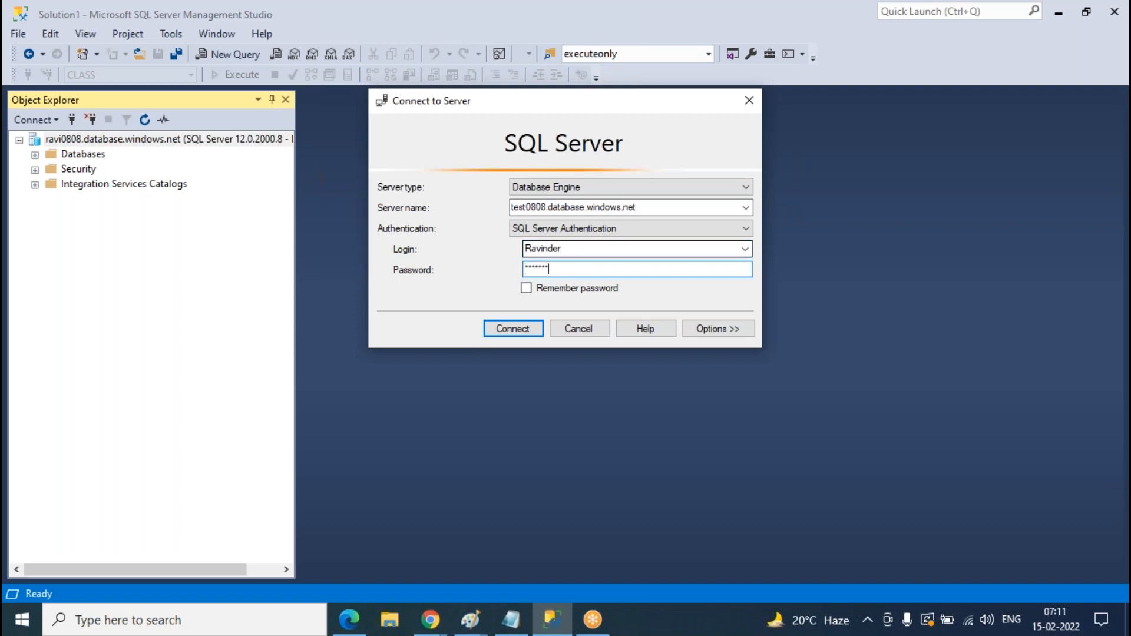
left_click(495, 330)
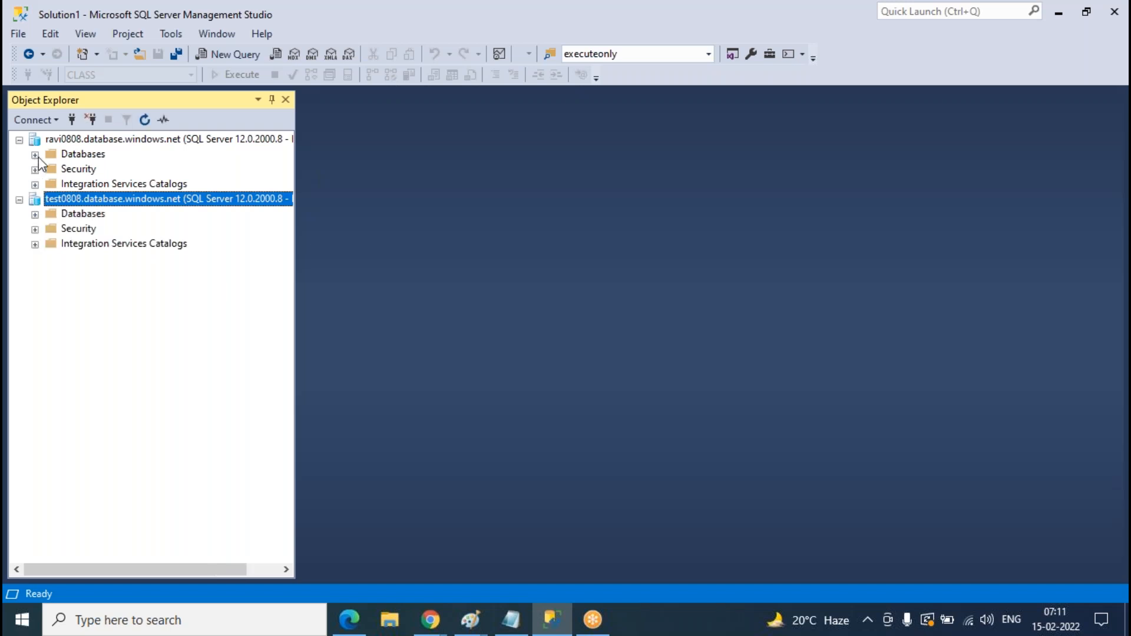
- Connect to the local PC's SQL Server from the recent server names
left_click(71, 120)
left_click(746, 207)
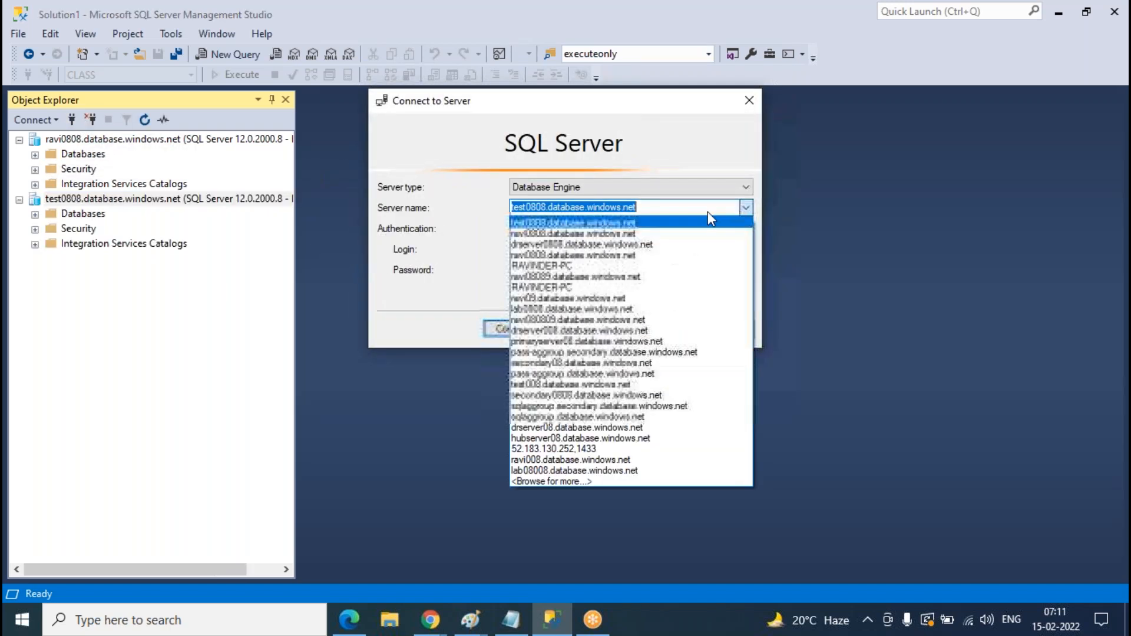
left_click(557, 266)
left_click(513, 329)
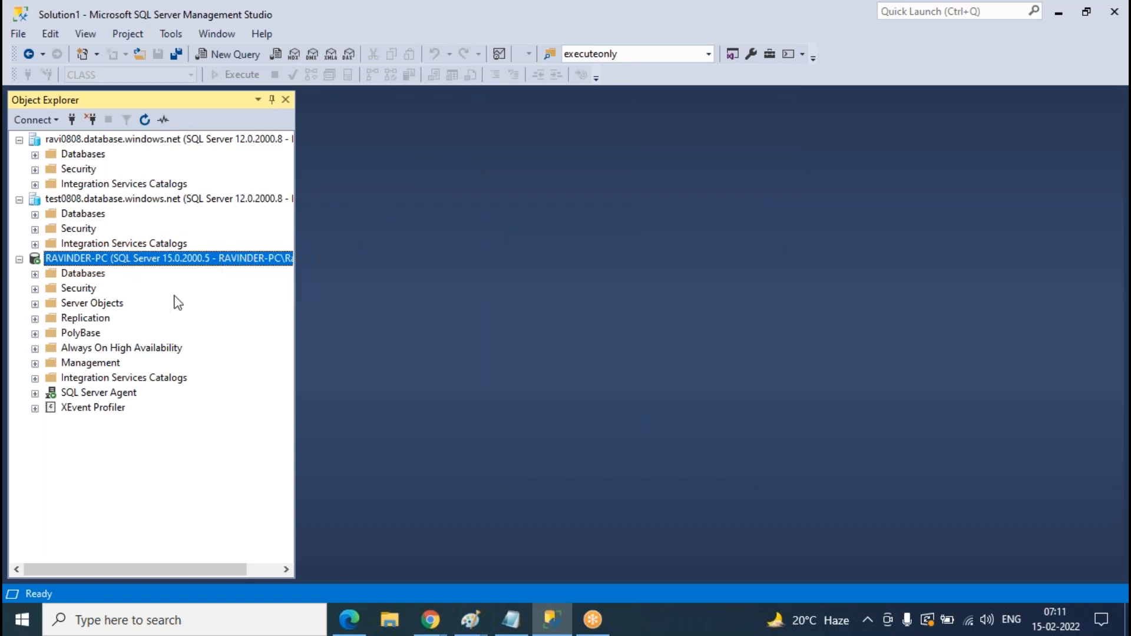
- Expand the local server node and select its Databases folder
left_click(101, 141)
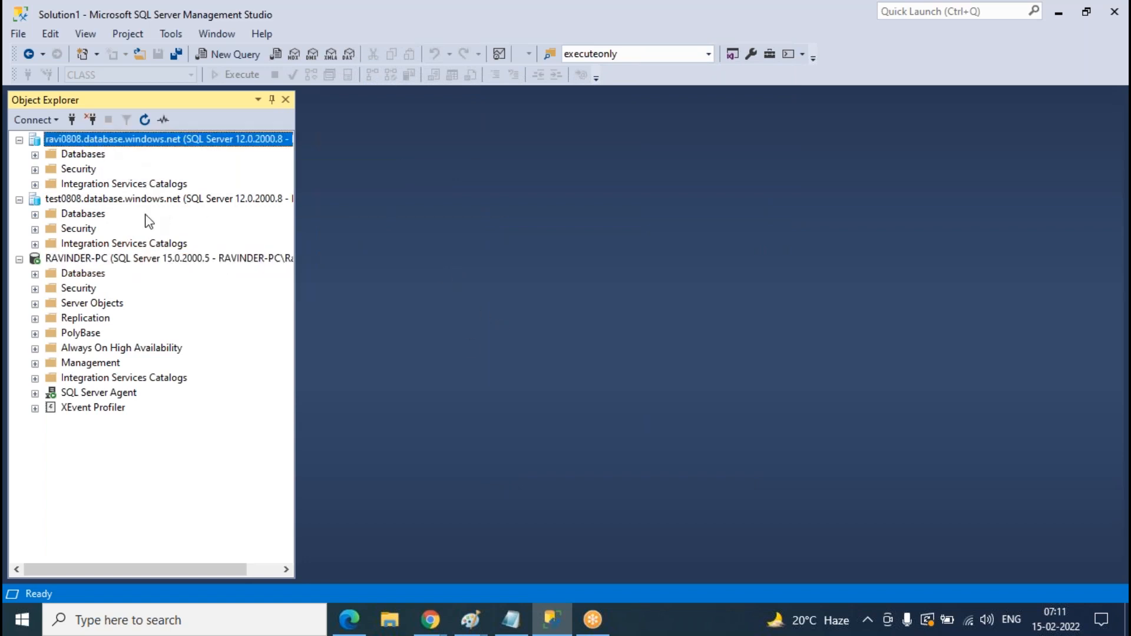
left_click(142, 200)
left_click(108, 261)
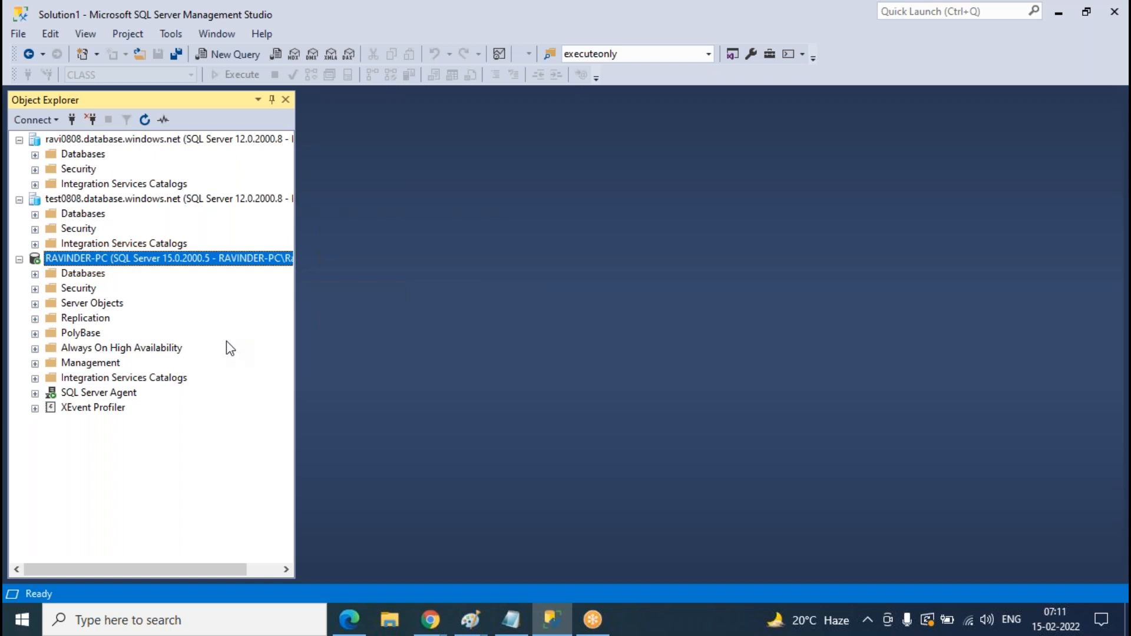
left_click(35, 274)
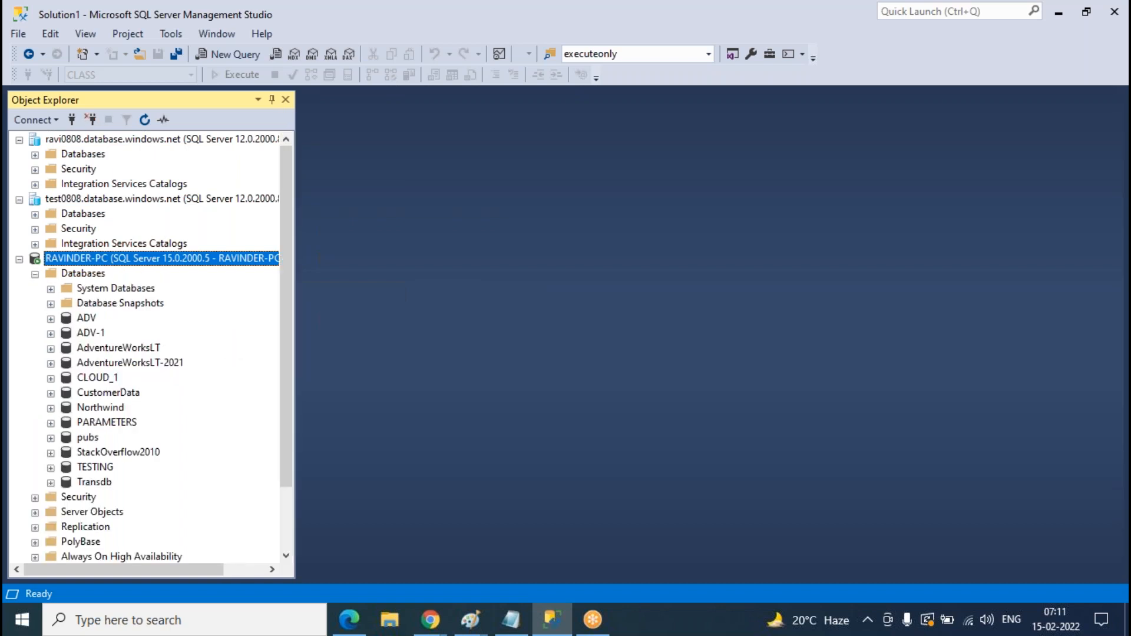
scroll(247, 342, "down", 1)
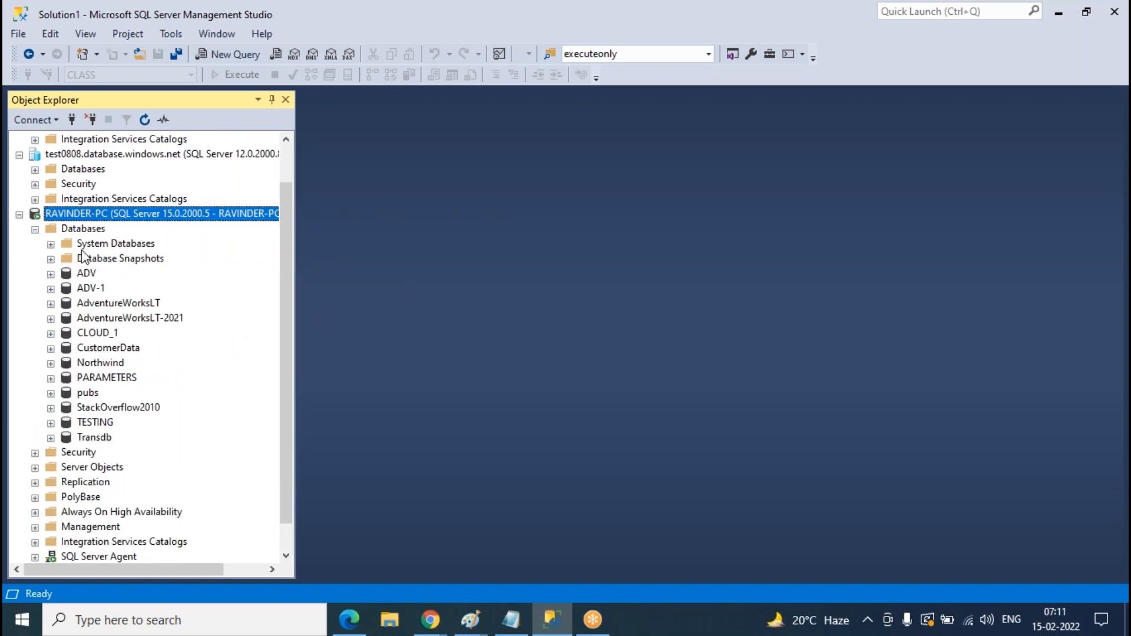
key("Down")
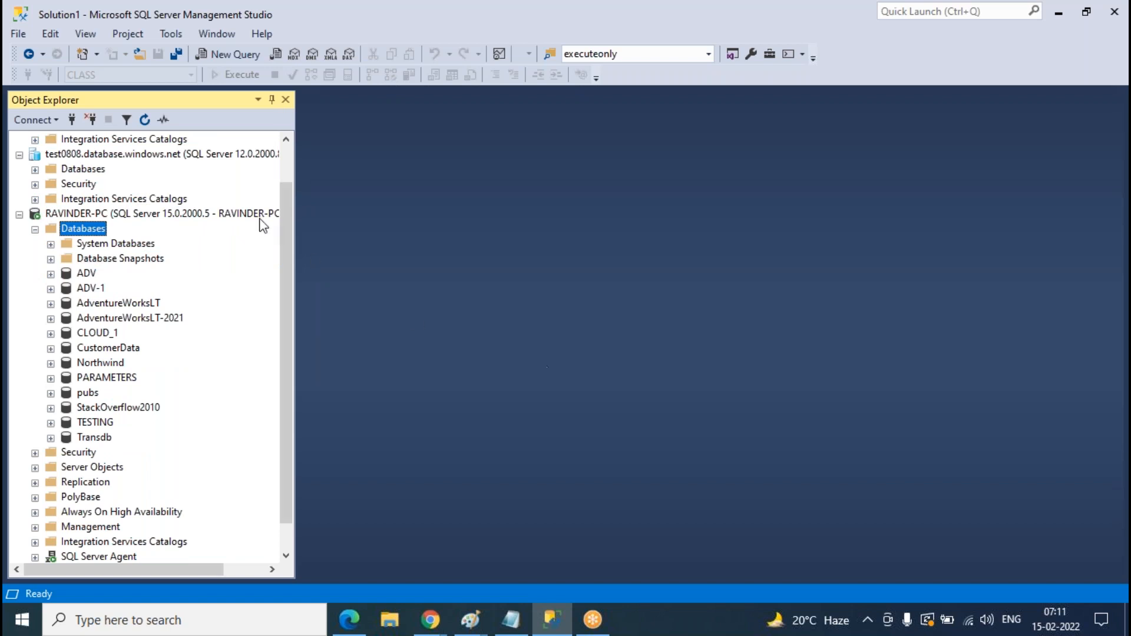
- Delete Transdb, TESTING, CLOUD_1 and ADV-1 via Object Explorer Details, then close that tab
left_click(84, 34)
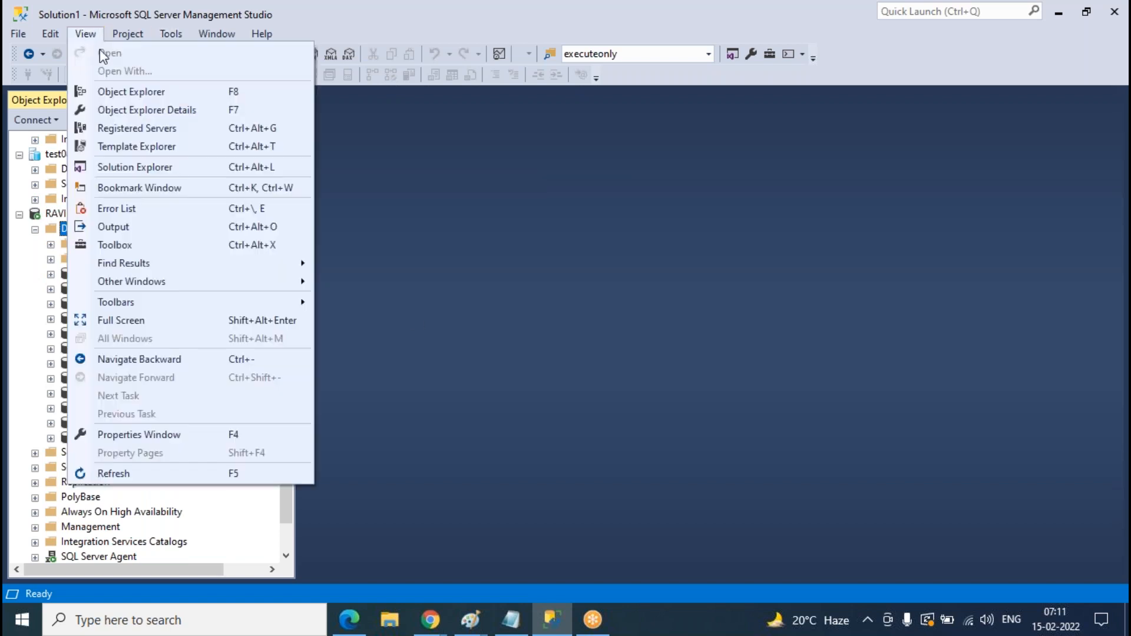
left_click(197, 112)
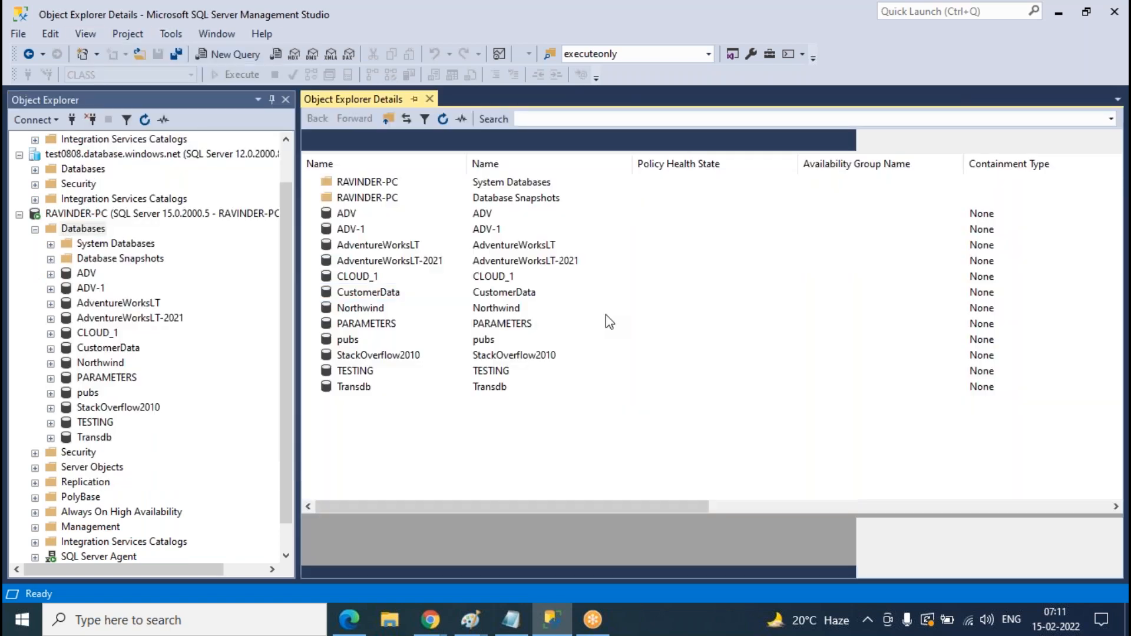
left_click(365, 389)
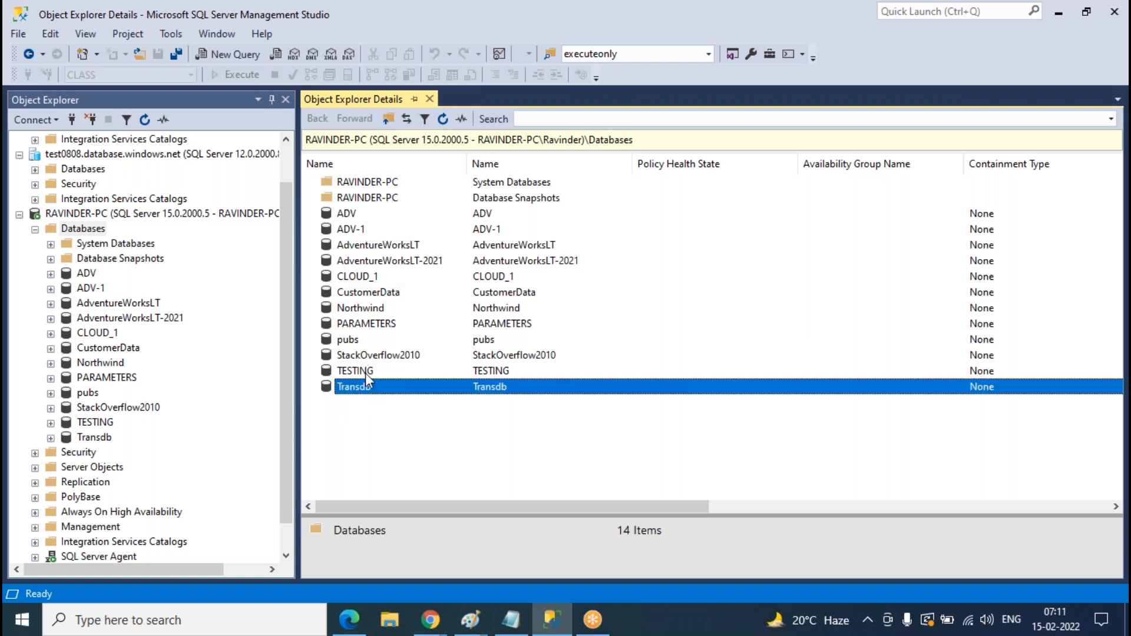
left_click(366, 373, "shift")
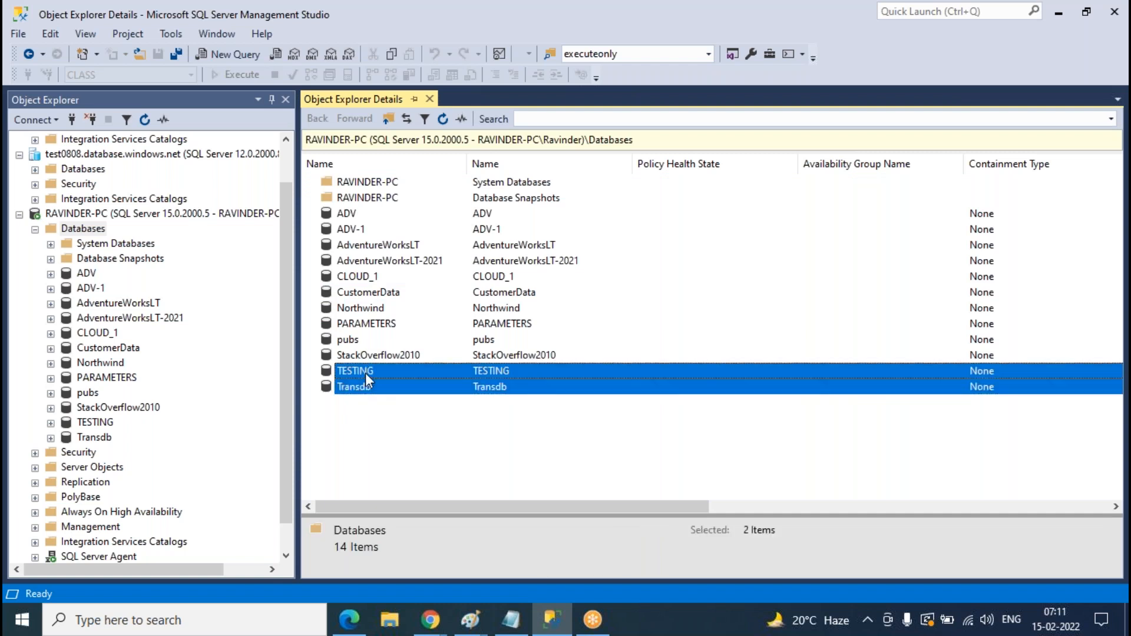
left_click(369, 282, "ctrl")
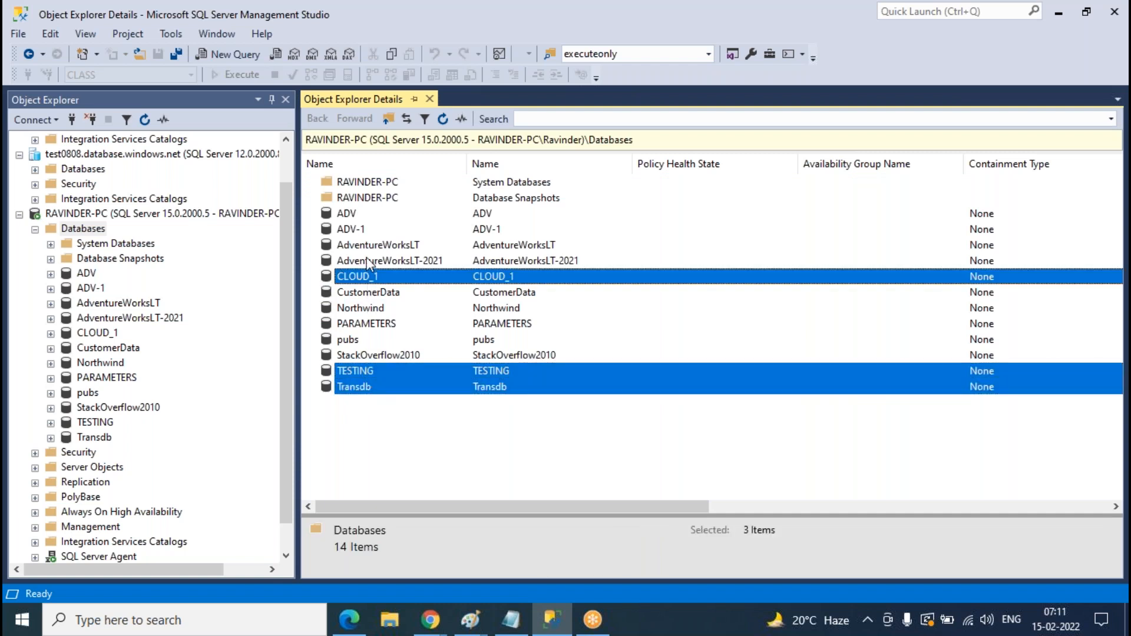
left_click(358, 230, "ctrl")
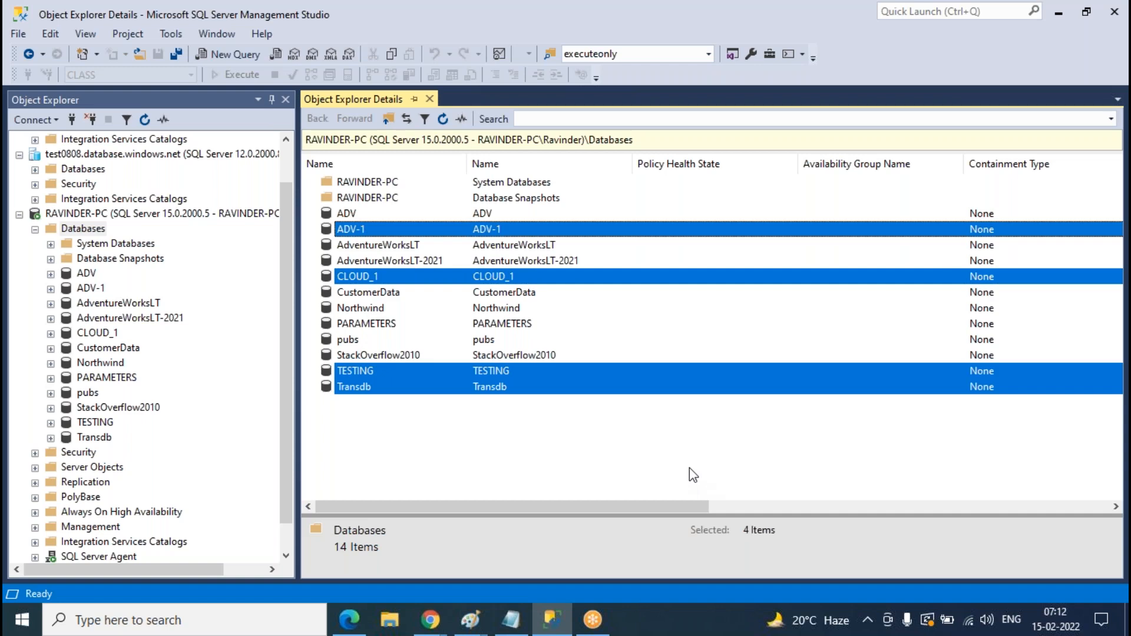
right_click(534, 373)
left_click(579, 404)
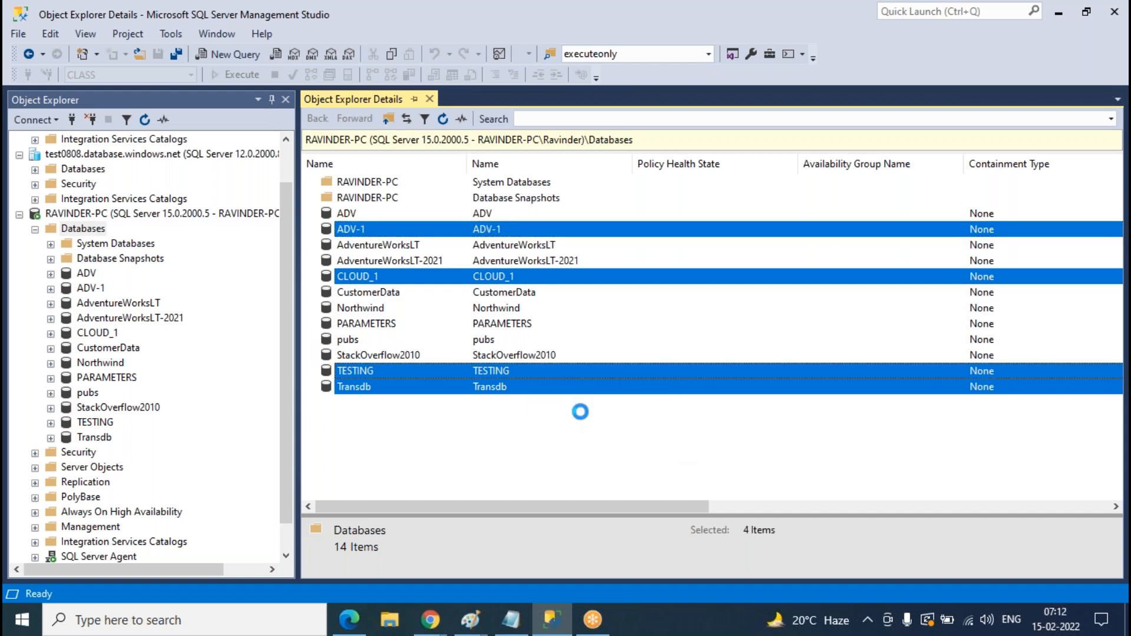
left_click(766, 557)
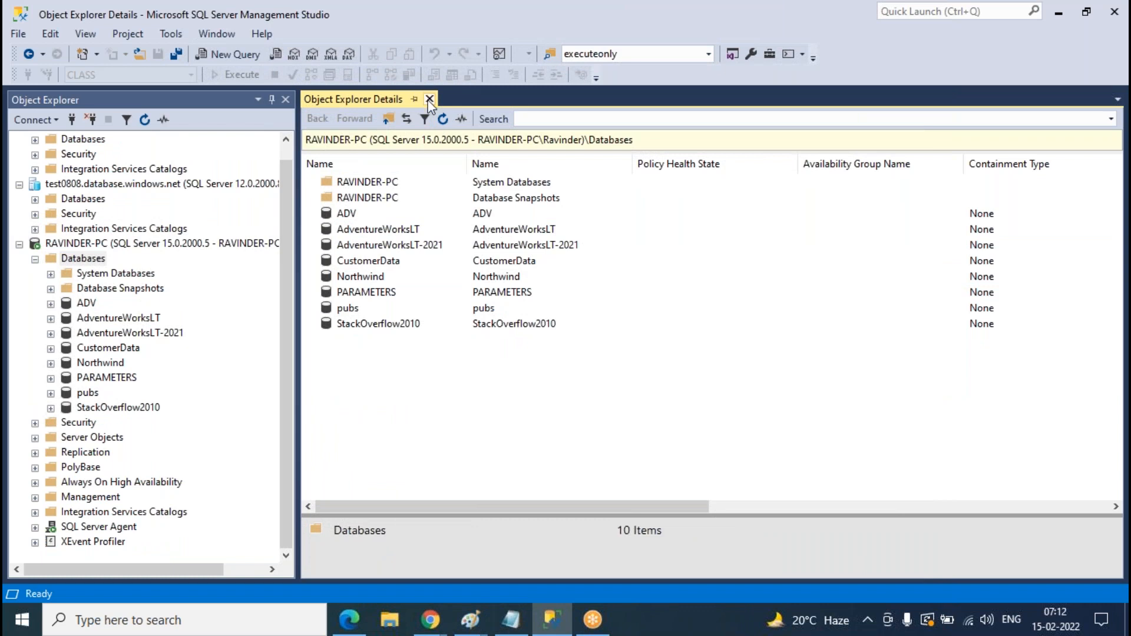
left_click(430, 98)
- Refresh the local Databases folder and create a new database named Replication
right_click(92, 263)
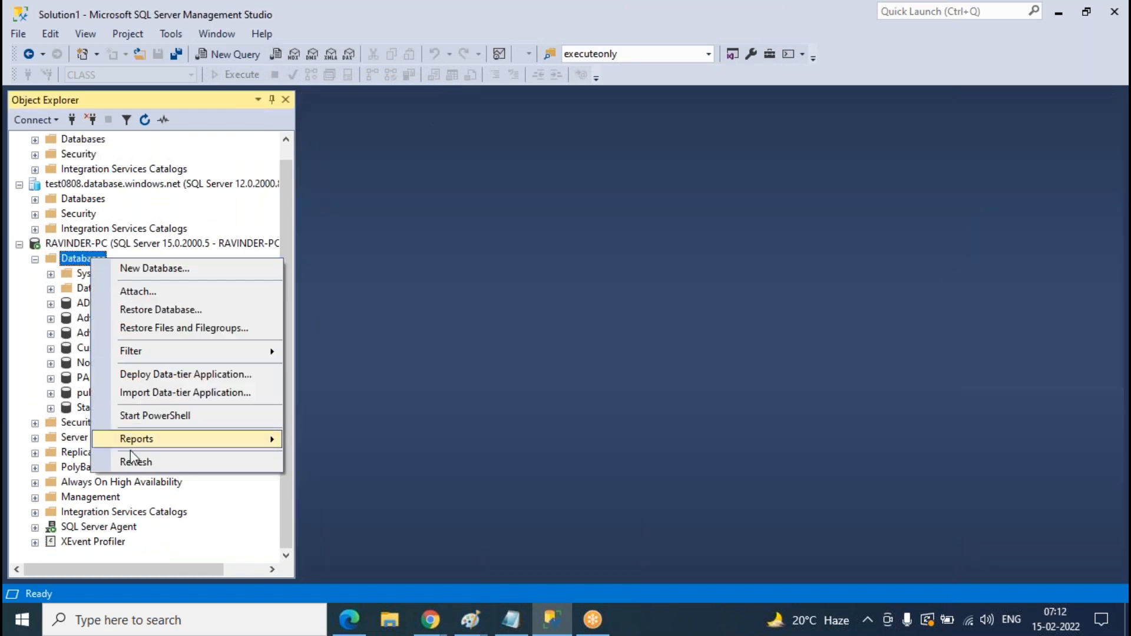
left_click(131, 458)
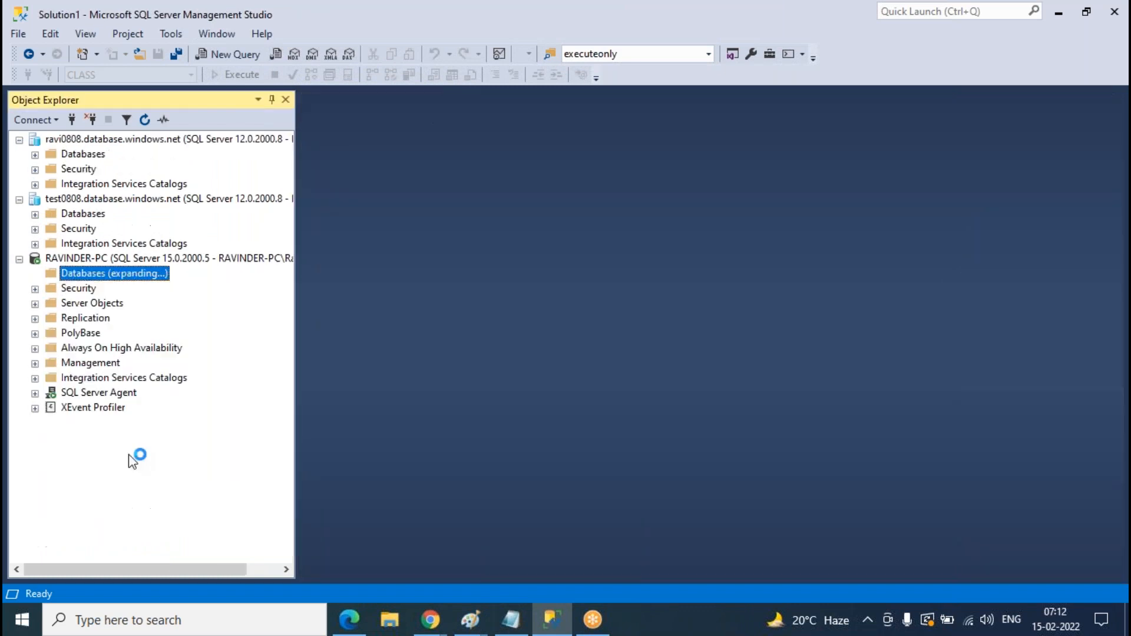
right_click(87, 274)
left_click(130, 288)
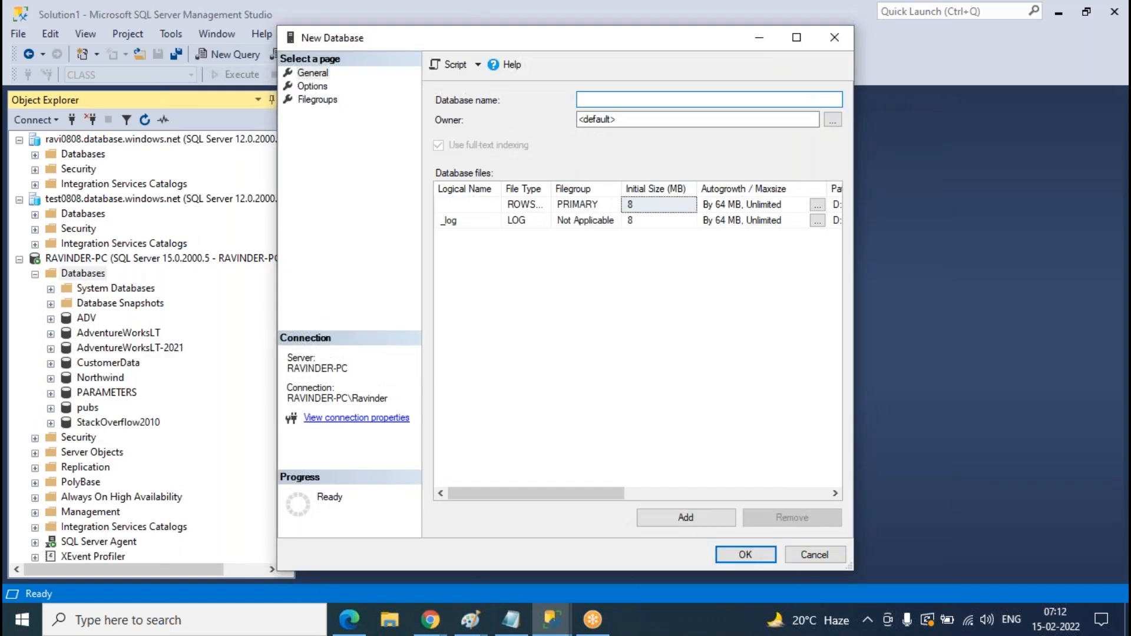
type("REpli")
key("BackSpace")
key("BackSpace")
key("BackSpace")
key("BackSpace")
type("eplication")
left_click(737, 554)
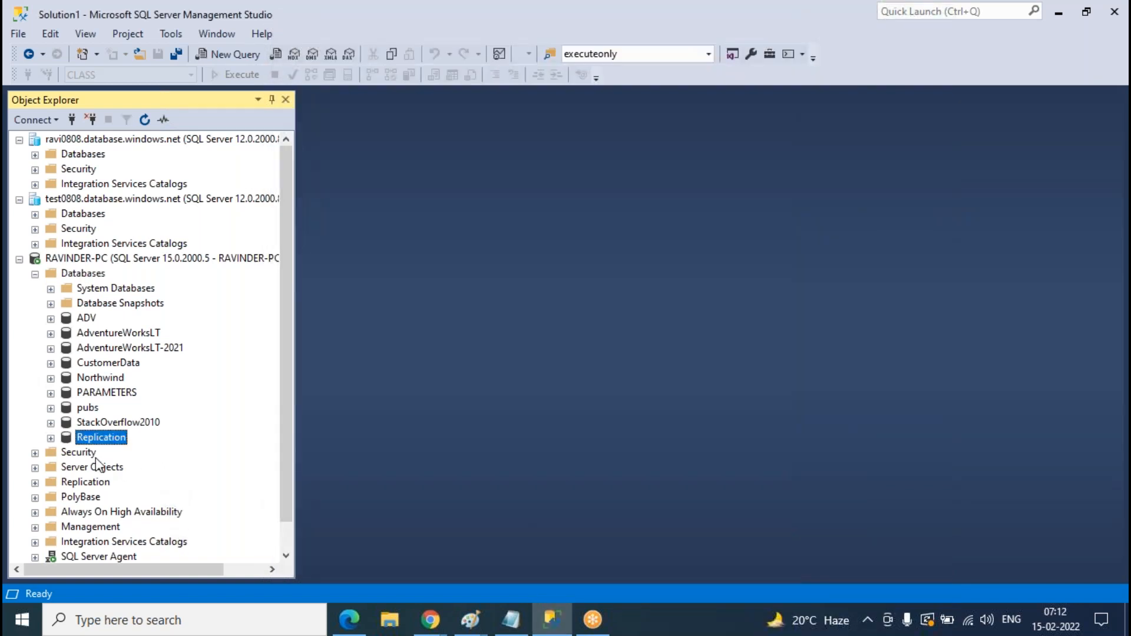
- Expand the Replication database and its Tables folder, then collapse them again
left_click(51, 438)
left_click(66, 439)
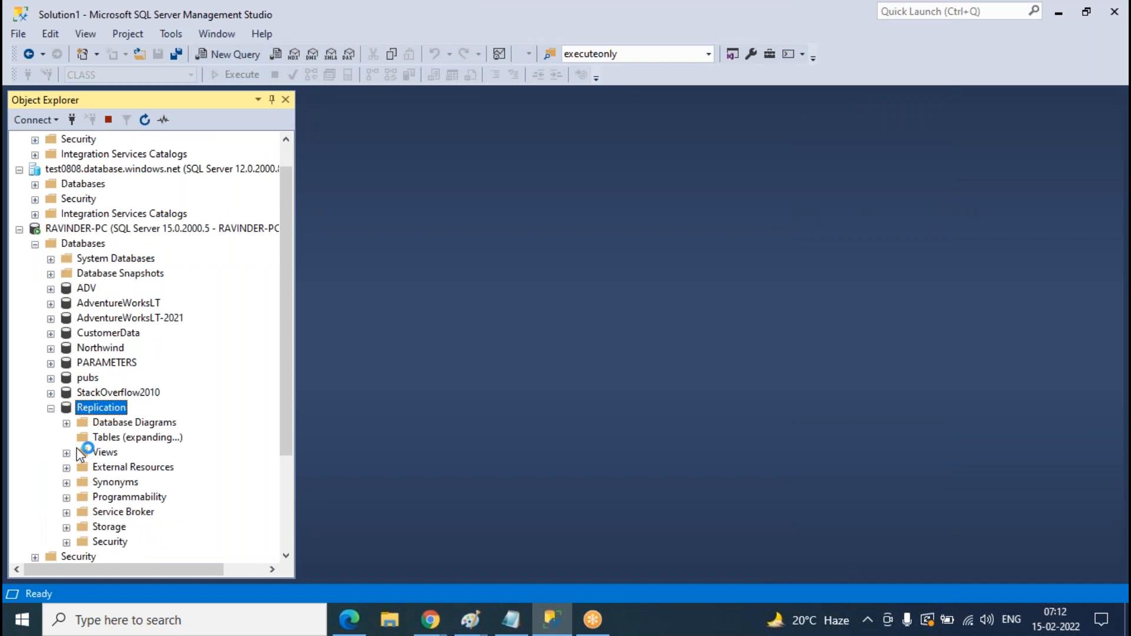
left_click(67, 439)
left_click(50, 408)
scroll(47, 284, "up", 1)
- Collapse local Databases and expand LAB on ravi0808 and CLASS on test0808 with their Tables folders
left_click(35, 273)
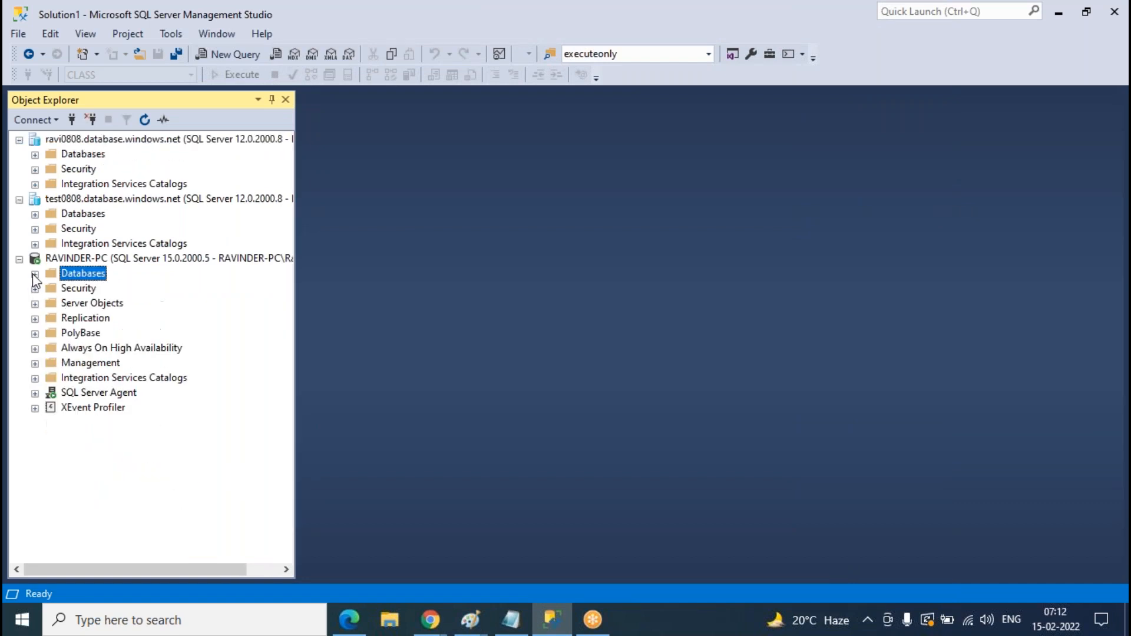
left_click(34, 214)
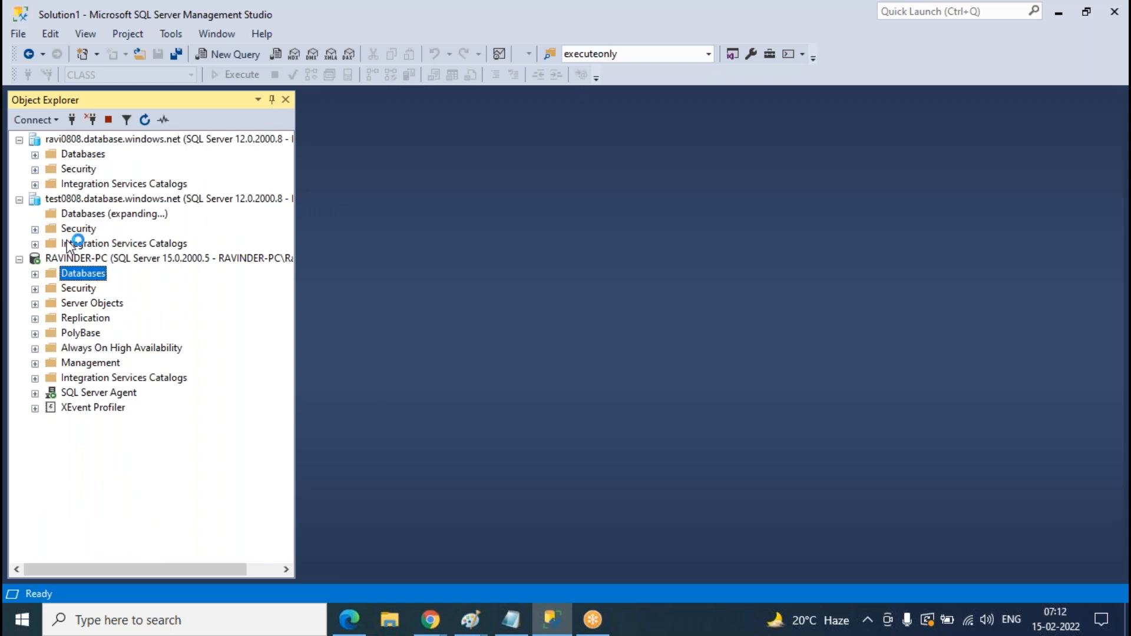
left_click(35, 154)
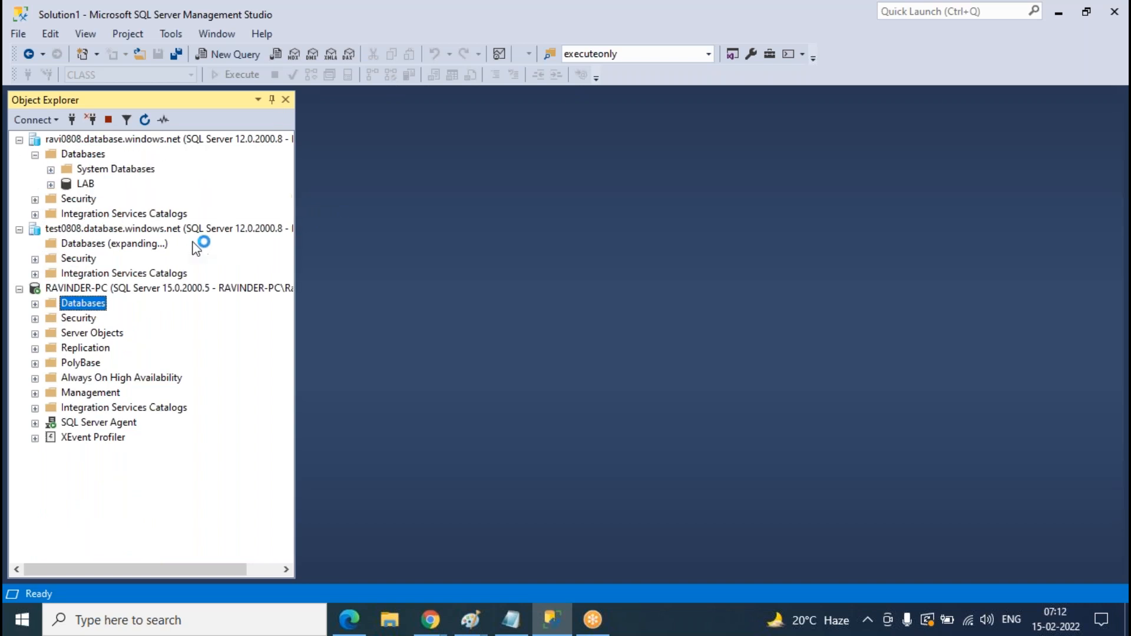
left_click(50, 273)
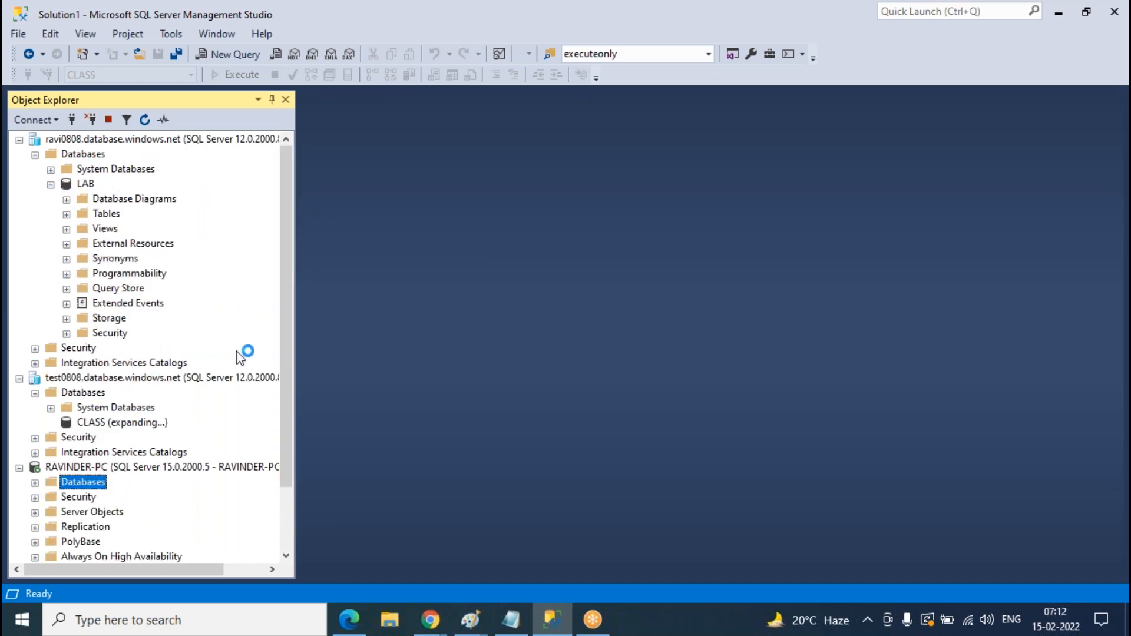
left_click(67, 213)
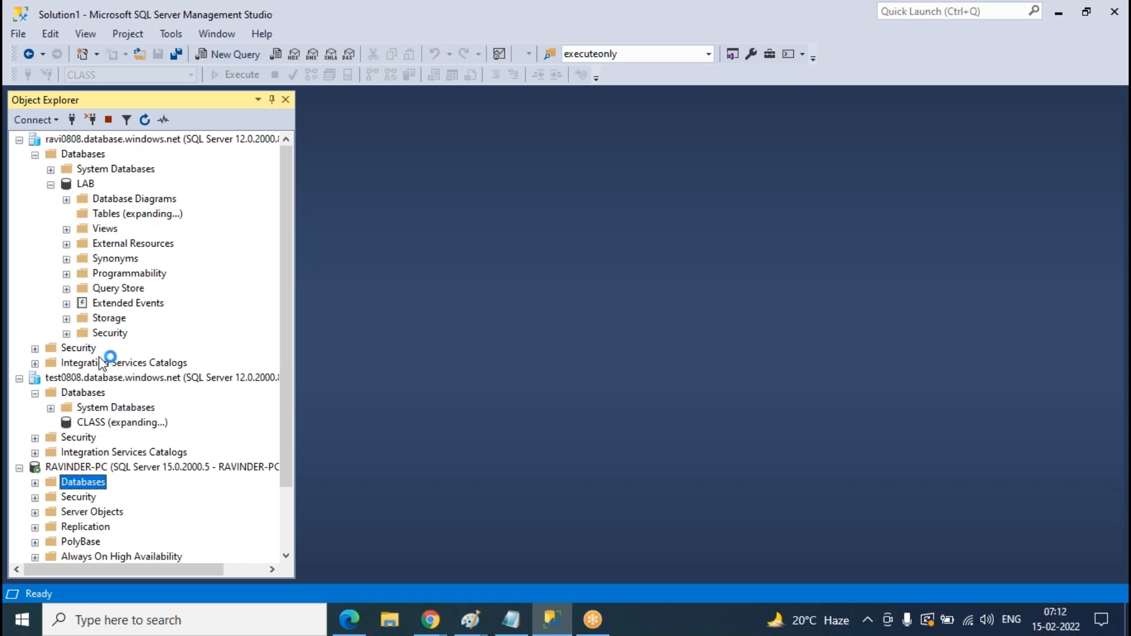
left_click(65, 422)
left_click(67, 467)
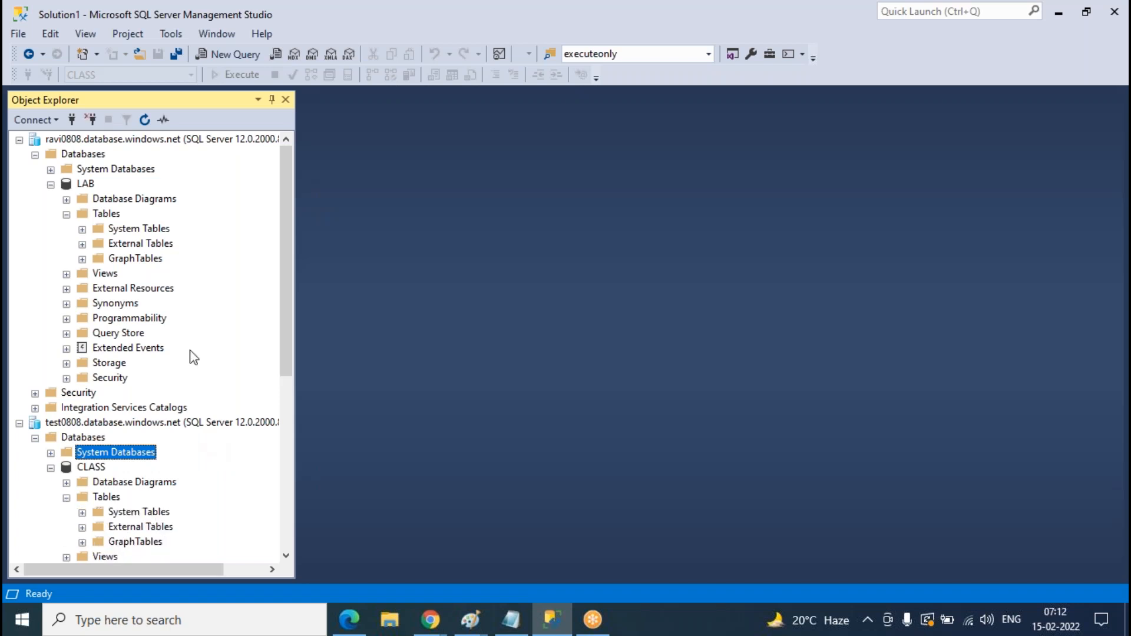
scroll(207, 260, "down", 7)
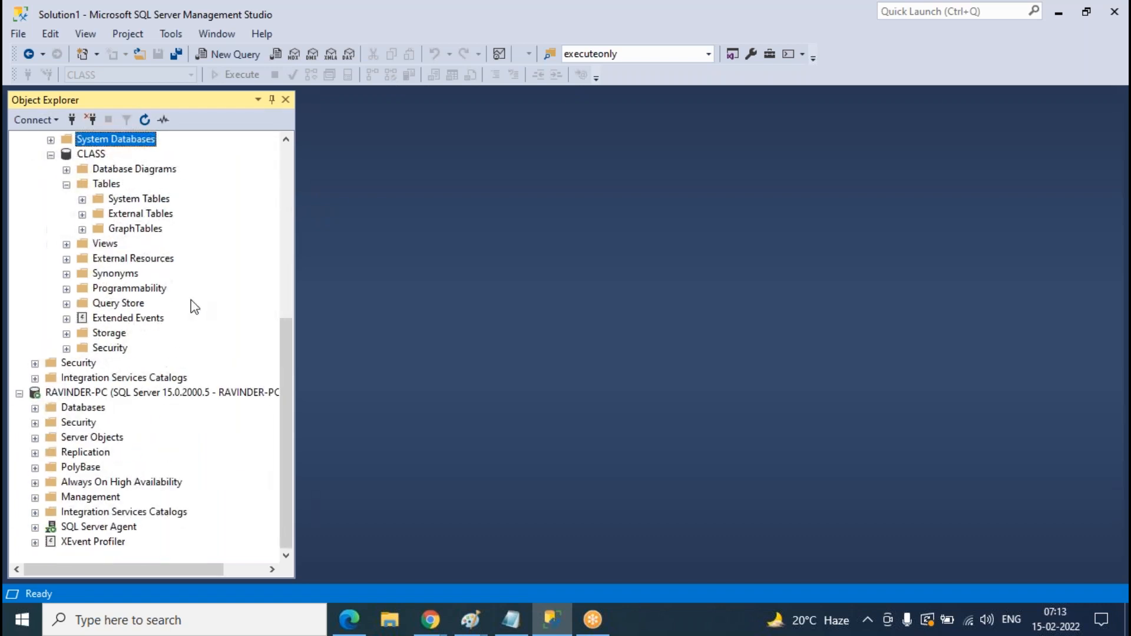
scroll(193, 307, "up", 7)
- Design a new LAB table with columns sno int and sname varchar(50)
right_click(113, 215)
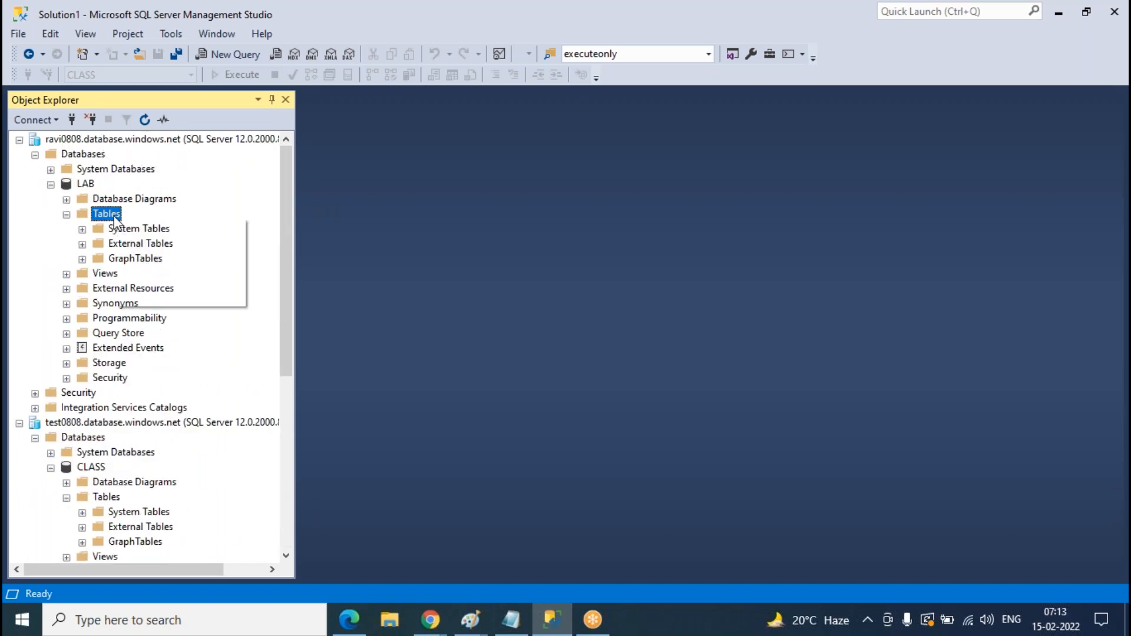
mouse_move(150, 224)
left_click(294, 229)
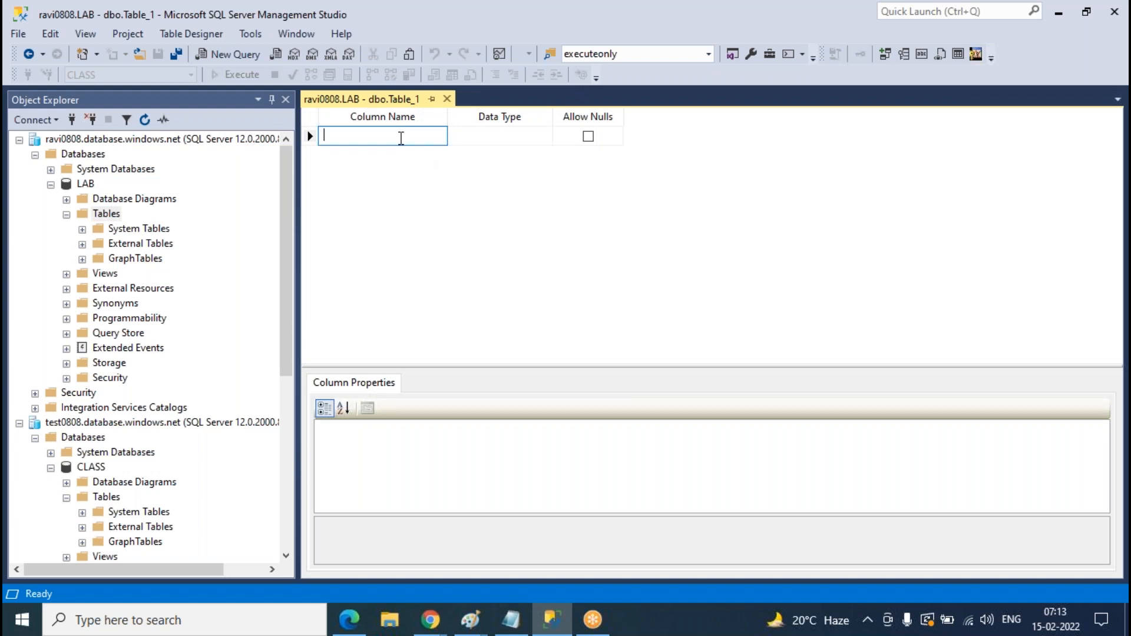
type("sno")
key("Tab")
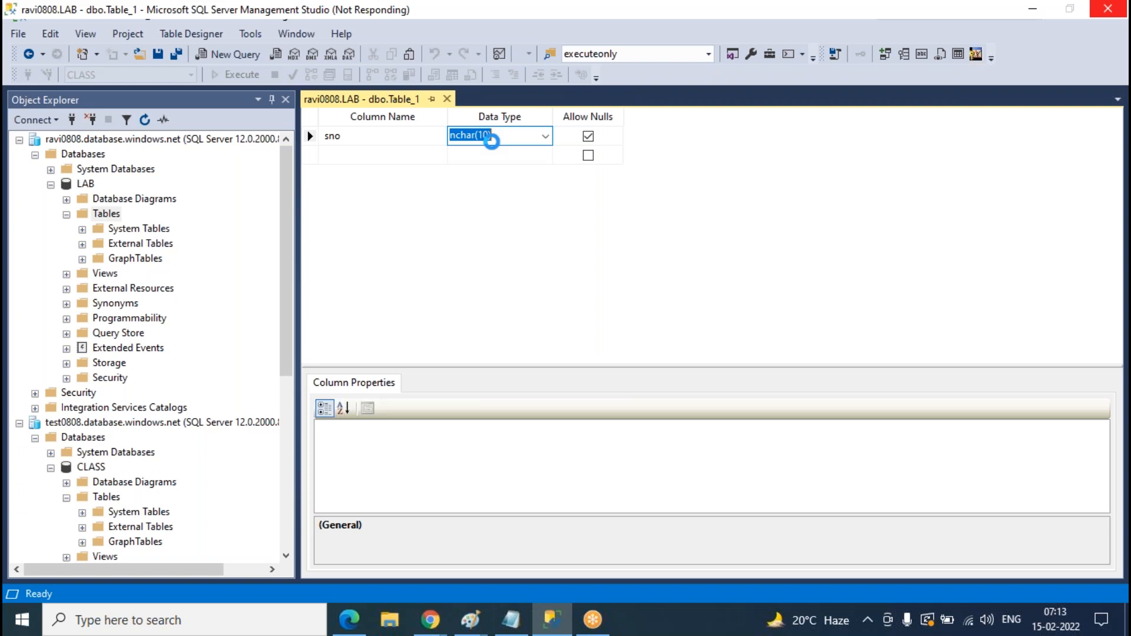
type("int")
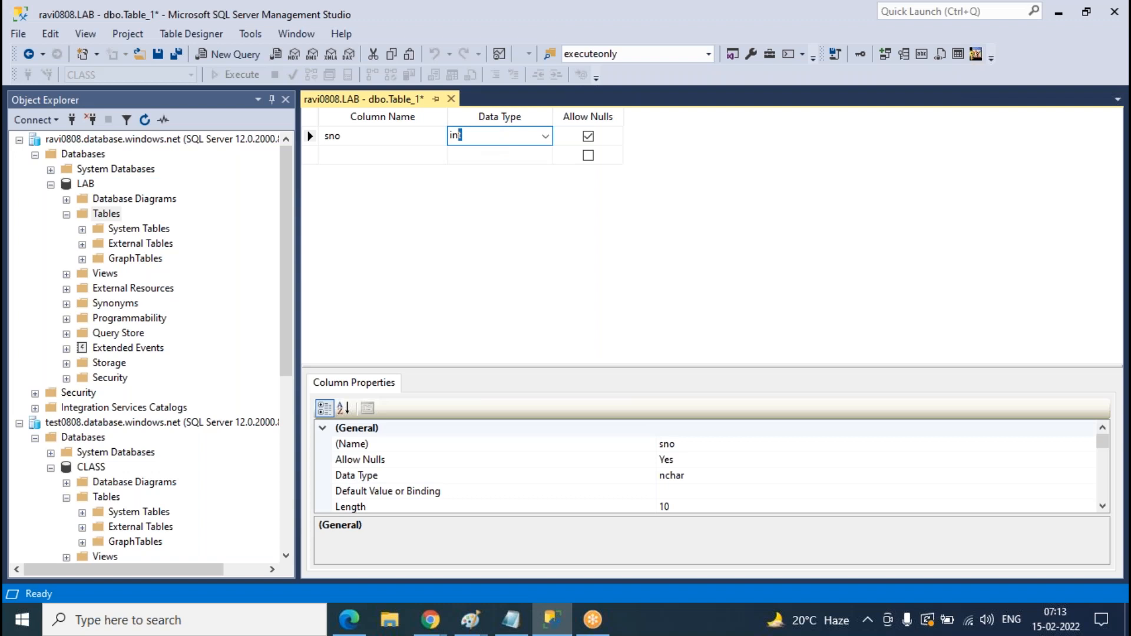
key("Tab")
key("Tab")
type("s")
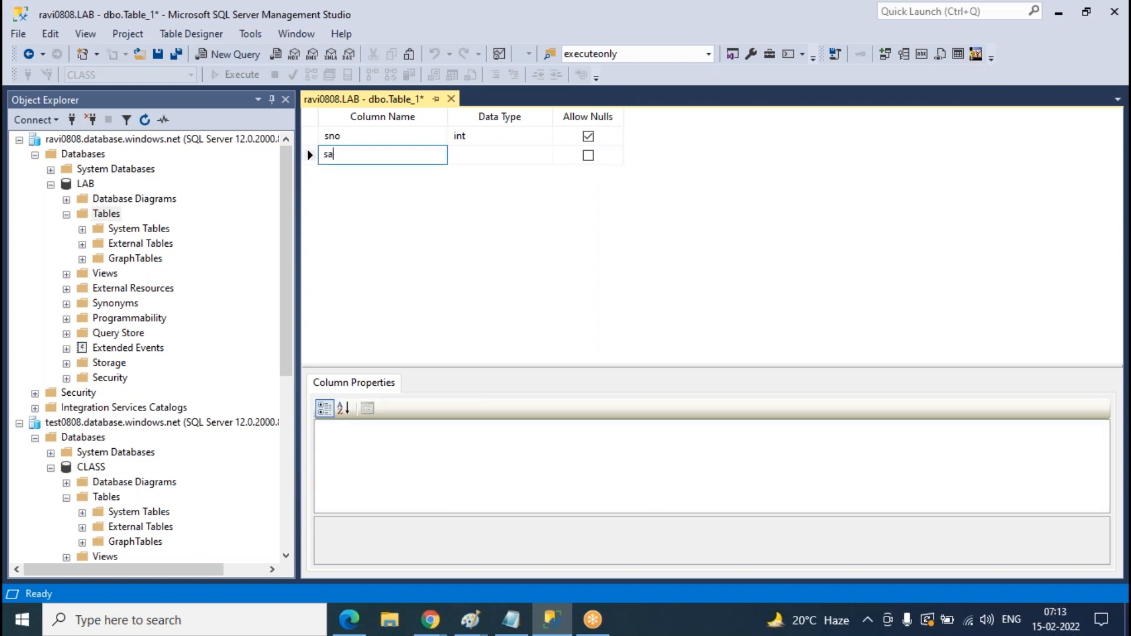
type("name")
key("Tab")
type("varch")
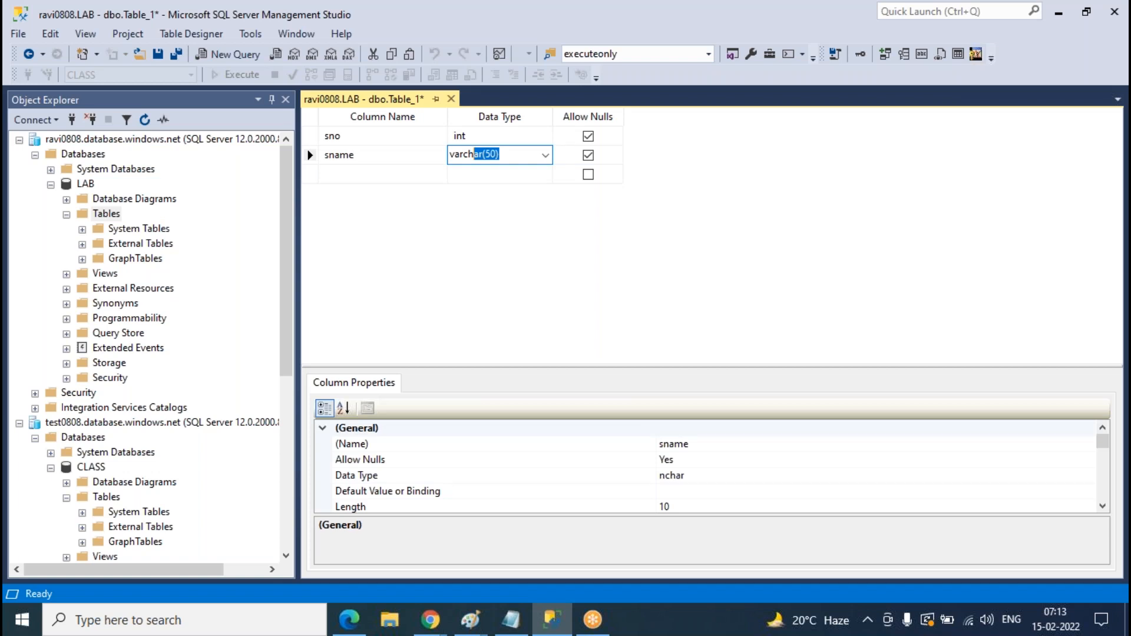
key("Tab")
- Add a saddress varchar(50) column and make sno the primary key
key("Tab")
type("saddress")
key("Tab")
type("varch")
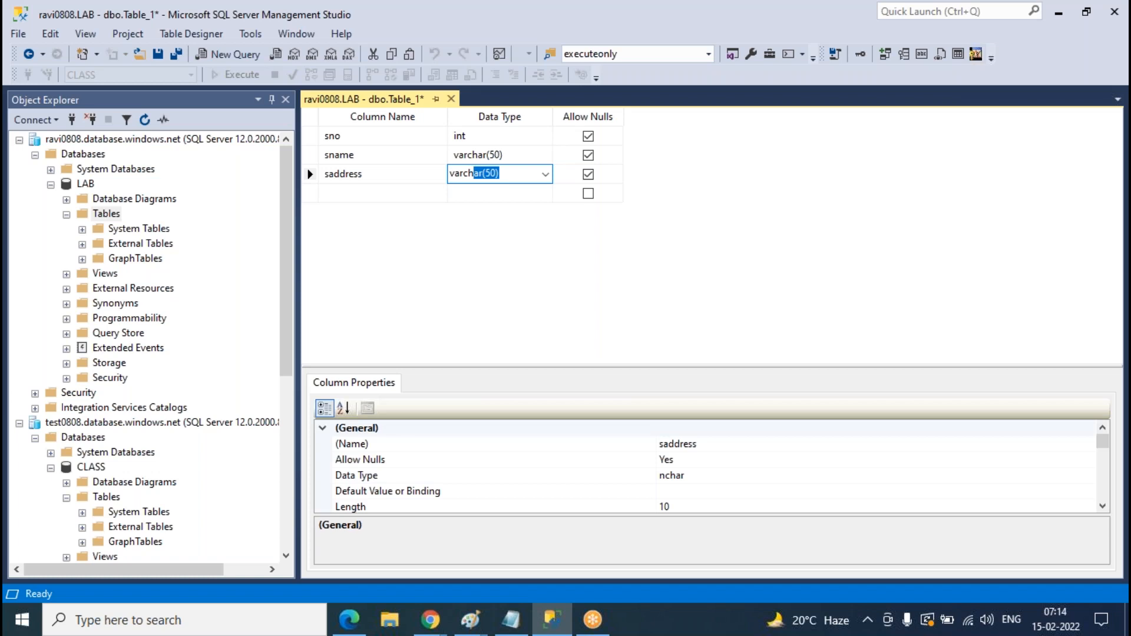
key("Return")
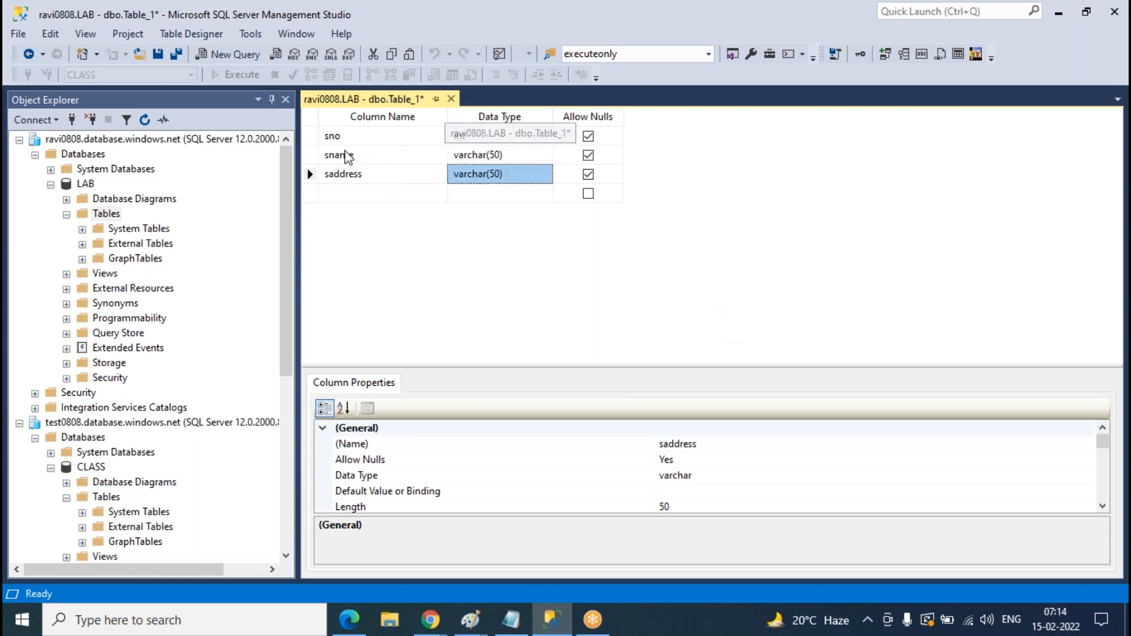
left_click(310, 136)
right_click(311, 137)
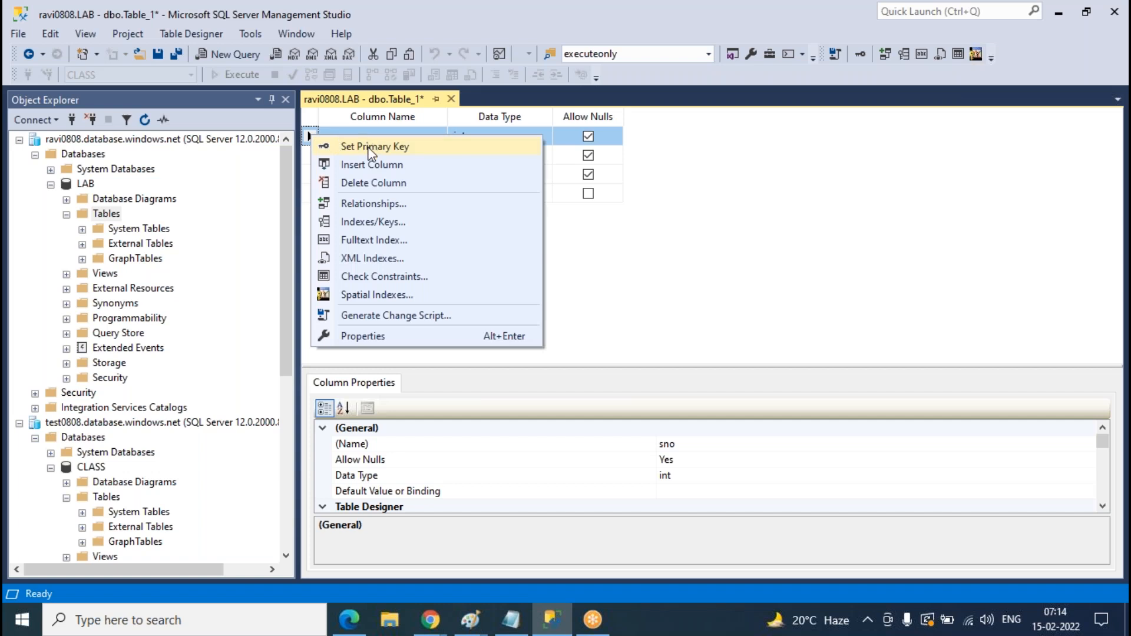
left_click(372, 149)
- Save the new table in LAB under the name Student
left_click(451, 99)
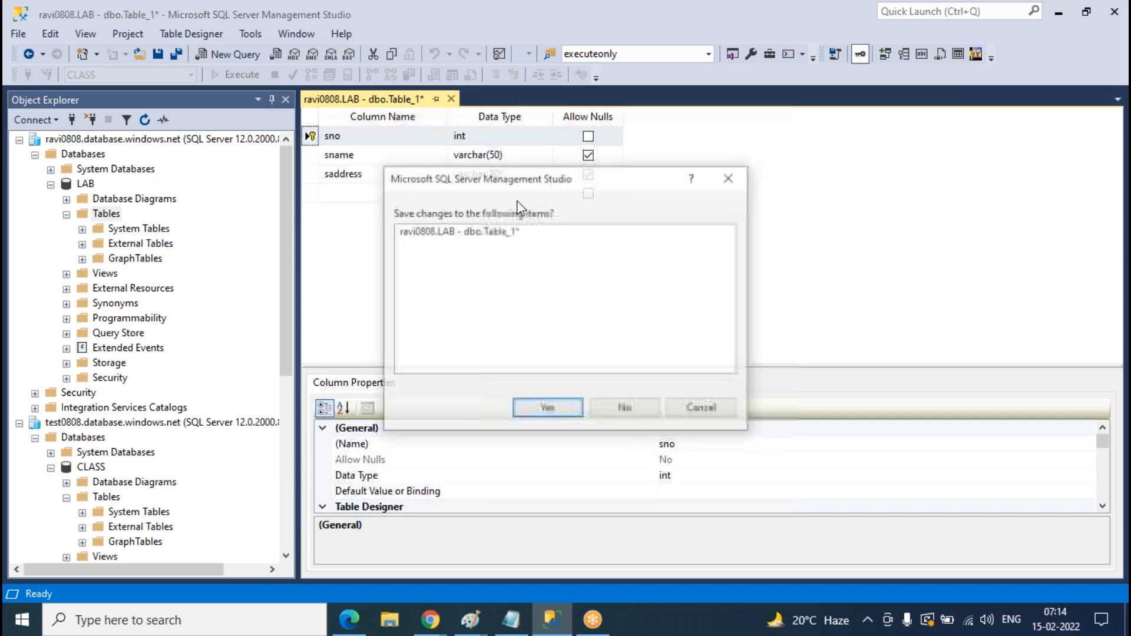
left_click(548, 409)
type("St")
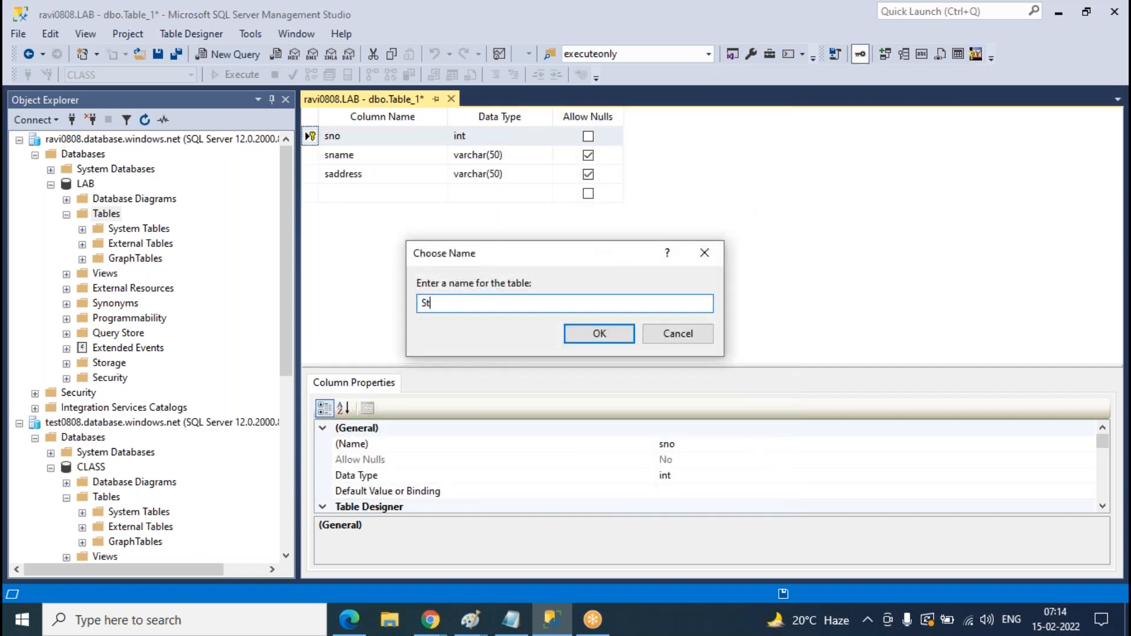
type("udent")
key("Return")
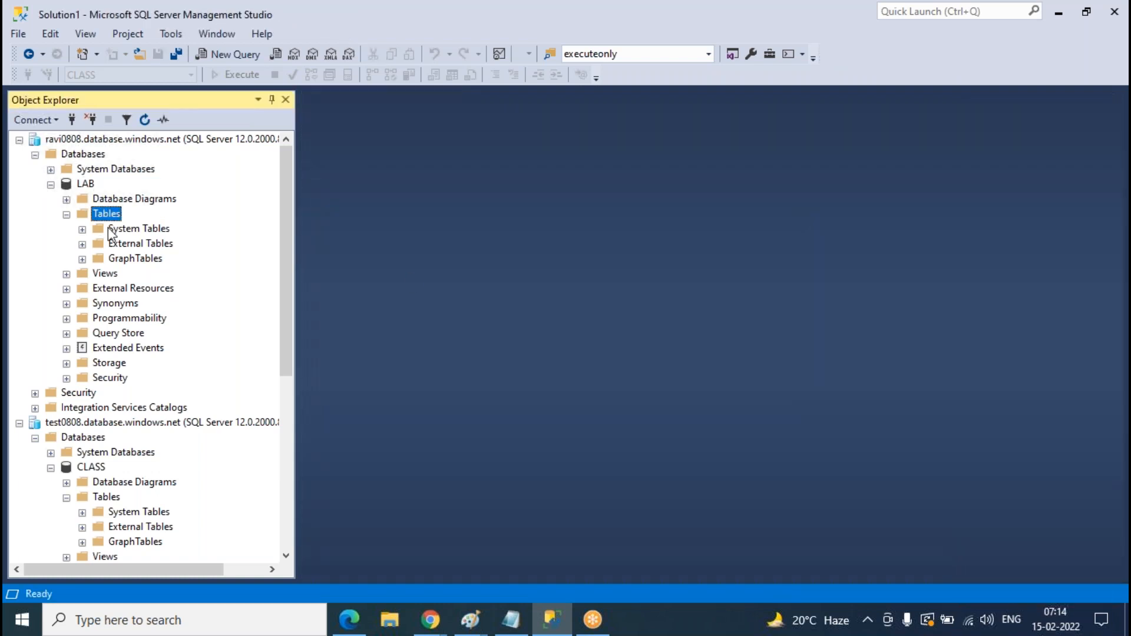
right_click(108, 228)
- Start a new table with columns tno int, tname varchar(50) and taddress varchar(50)
left_click(530, 280)
type("t")
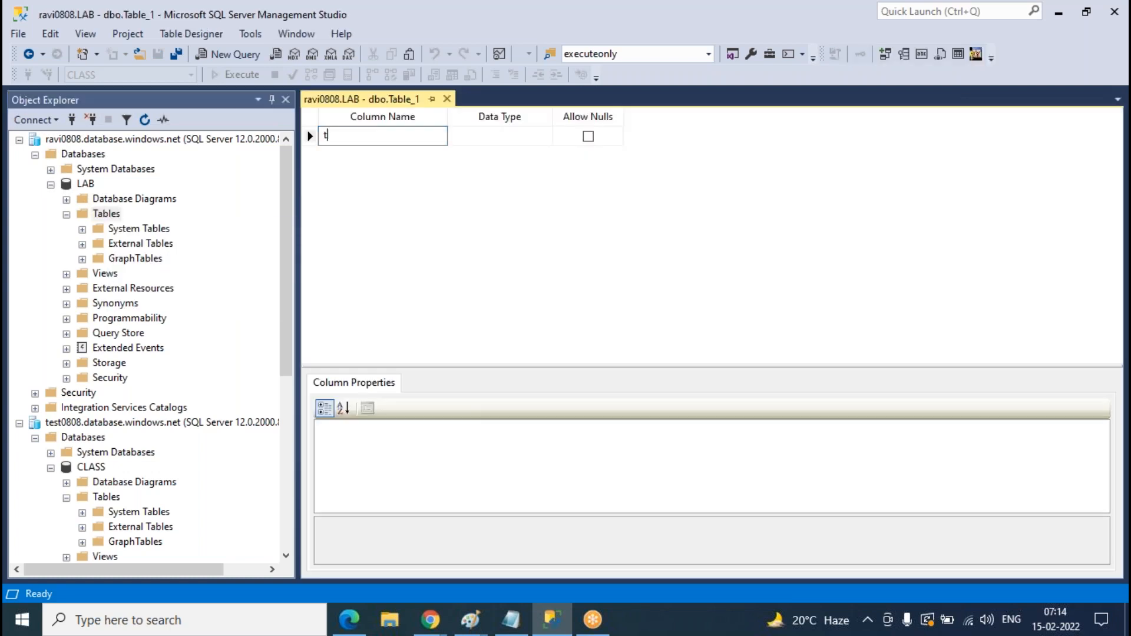
type("no")
key("Tab")
type("int")
key("Return")
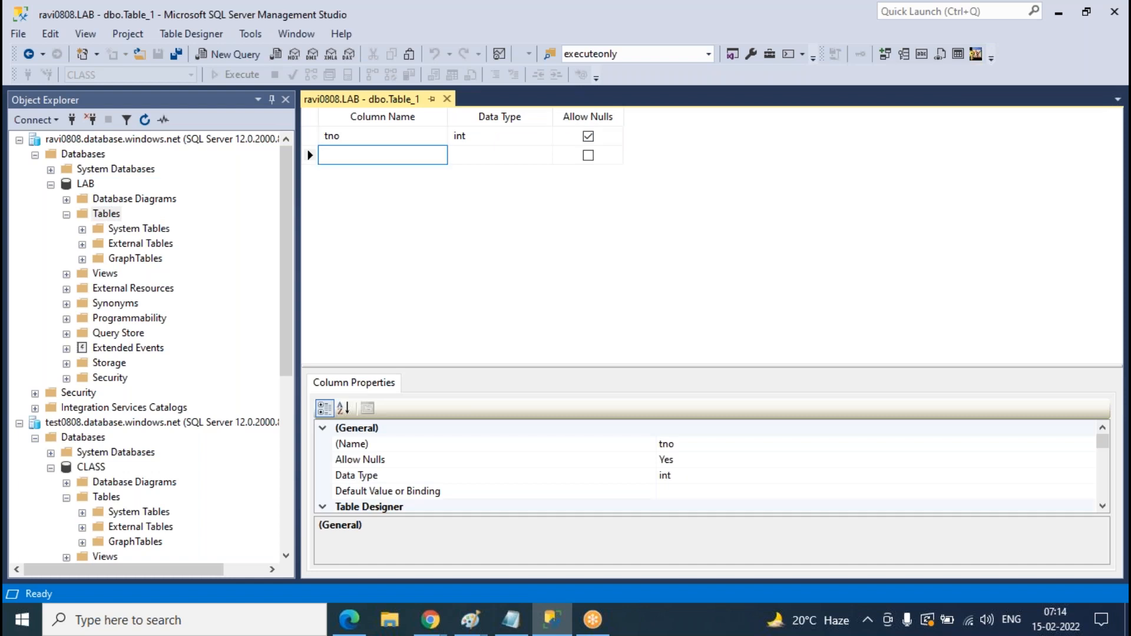
type("tname")
key("Tab")
type("v")
key("Return")
type("taddress")
key("Tab")
type("var")
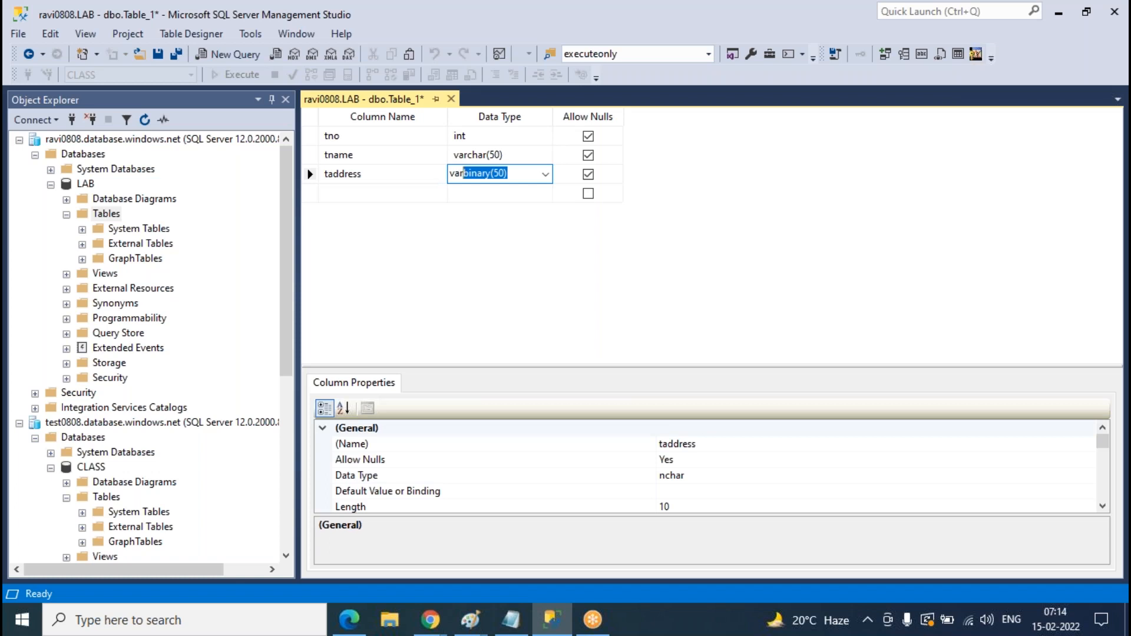
type("ch")
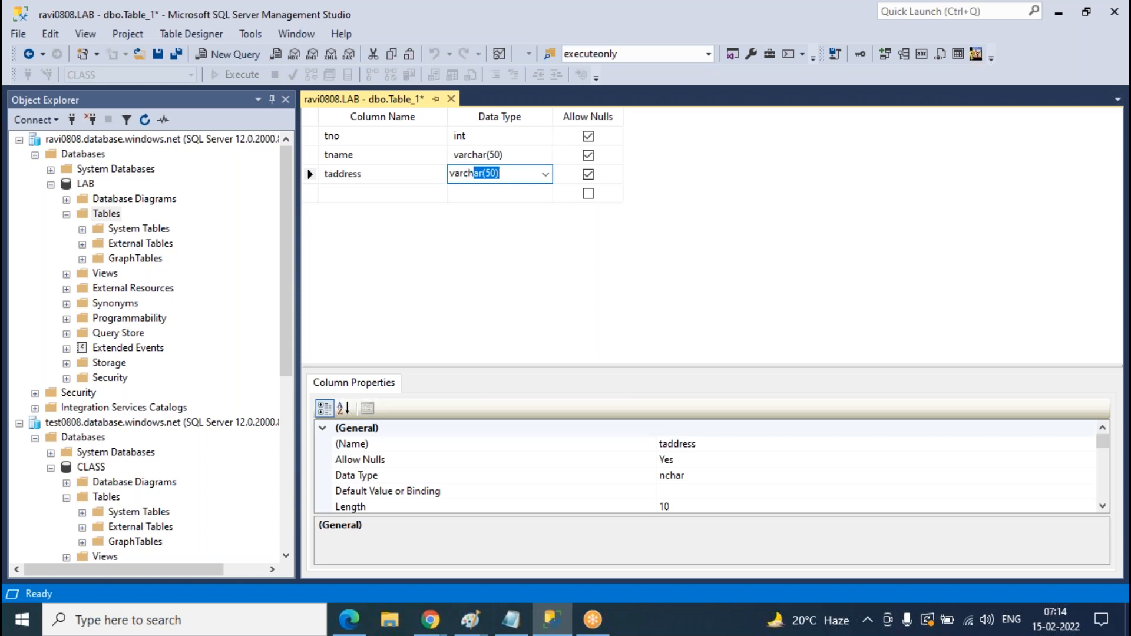
- Make tno the primary key and save the table as Teacher
left_click(311, 136)
right_click(312, 136)
left_click(382, 152)
left_click(452, 99)
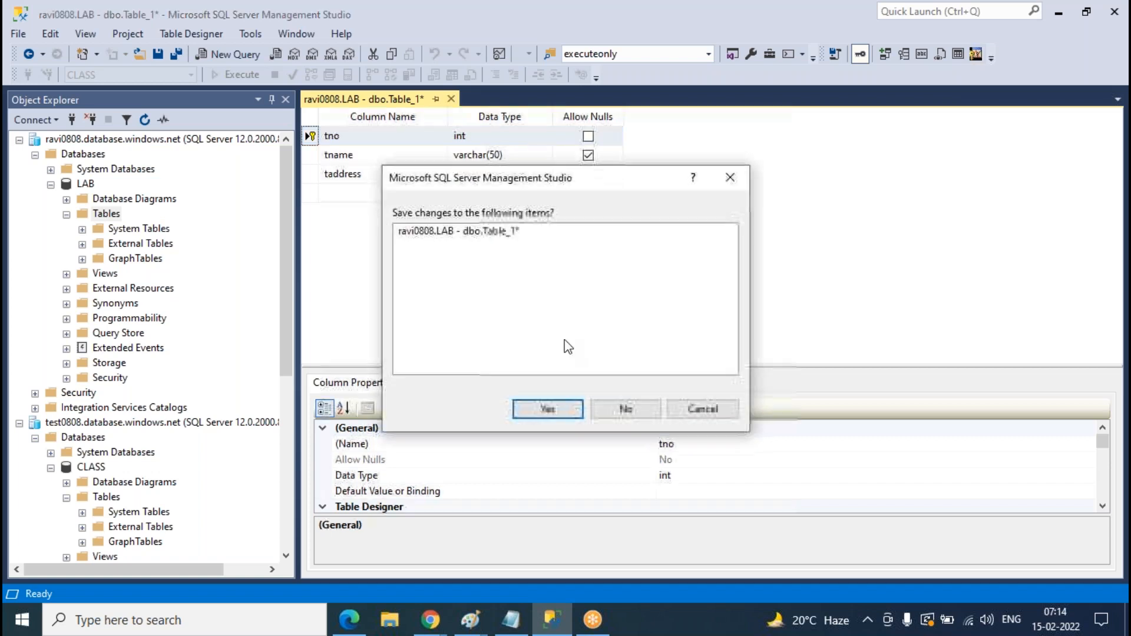
left_click(547, 408)
type("Teacher")
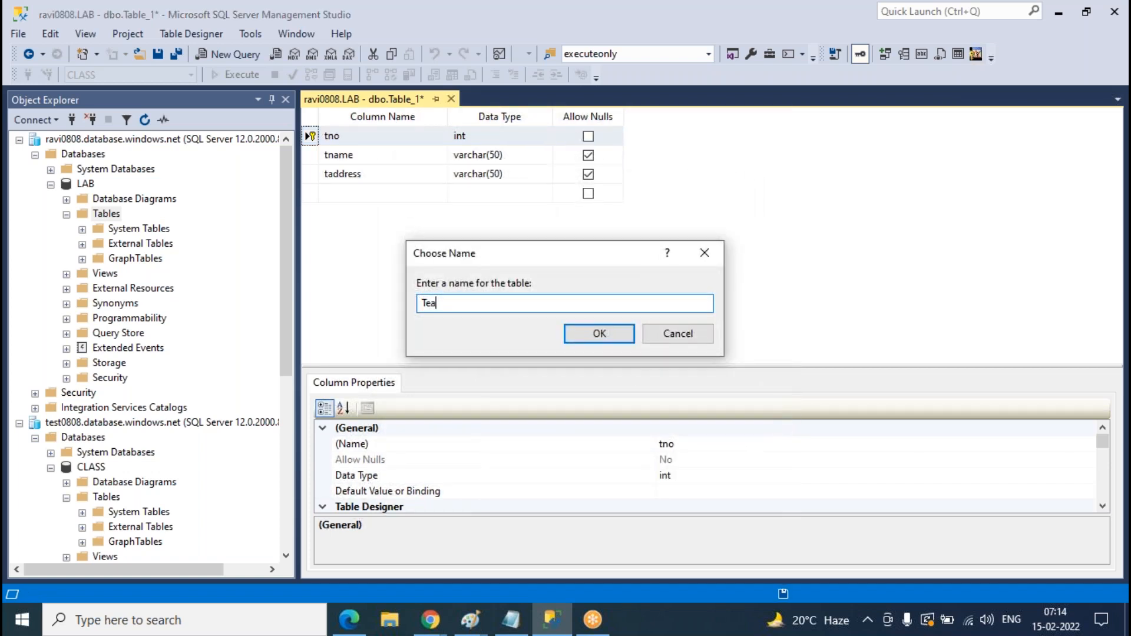
key("Return")
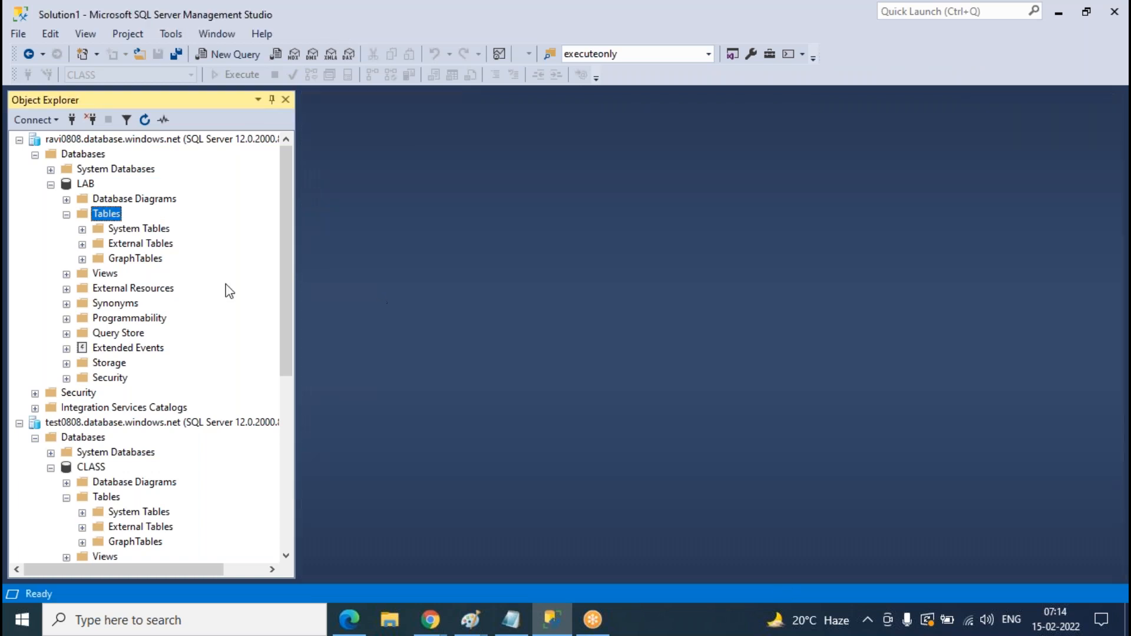
- Start another new table with columns Labno int and Labname varchar(50)
right_click(110, 214)
mouse_move(136, 230)
left_click(293, 232)
type("Labno")
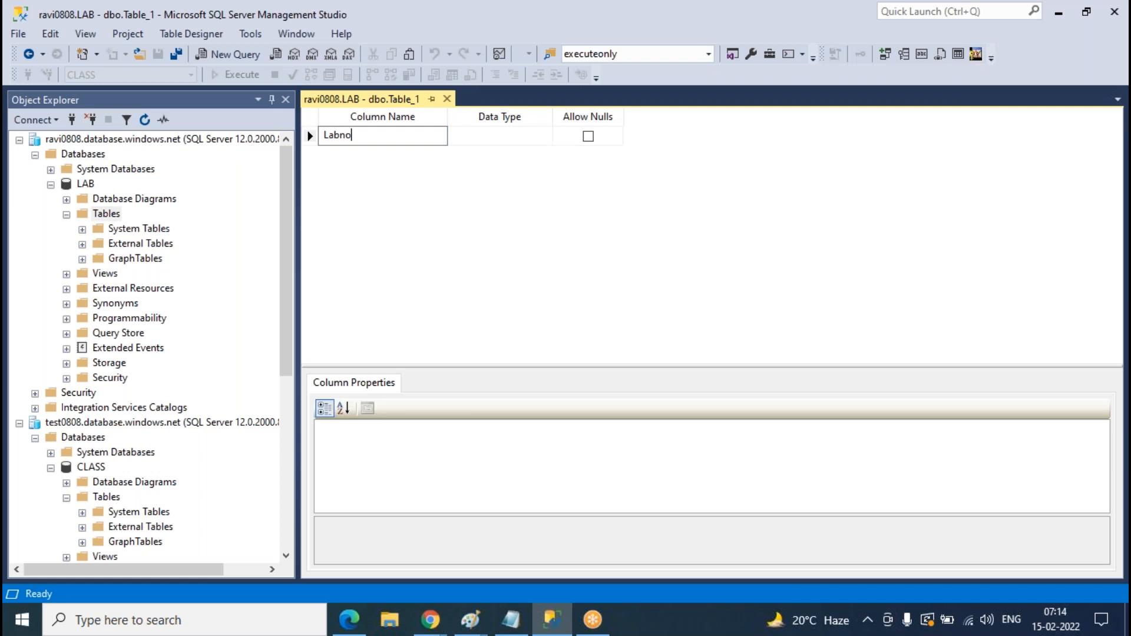
key("Tab")
type("int")
key("Tab")
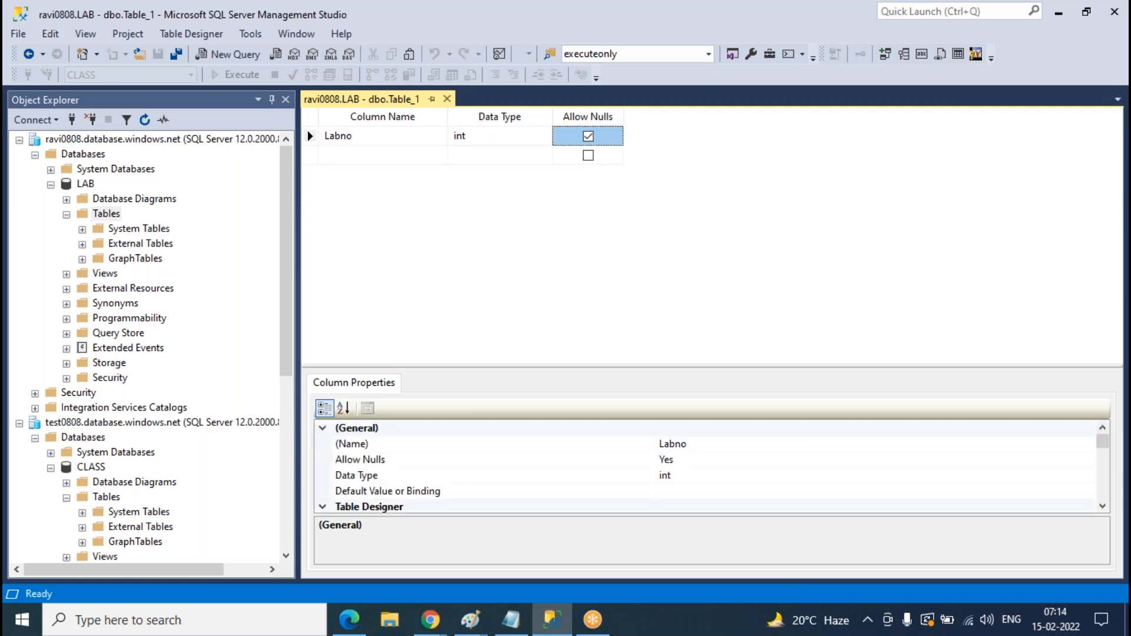
key("Tab")
type("Labname")
key("Tab")
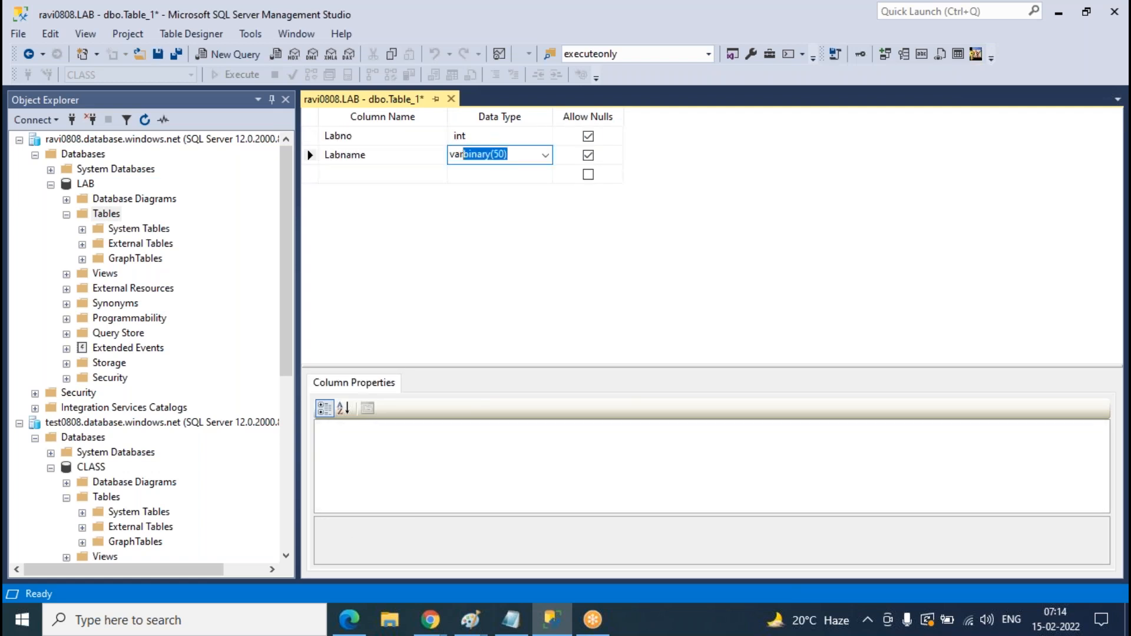
type("varch")
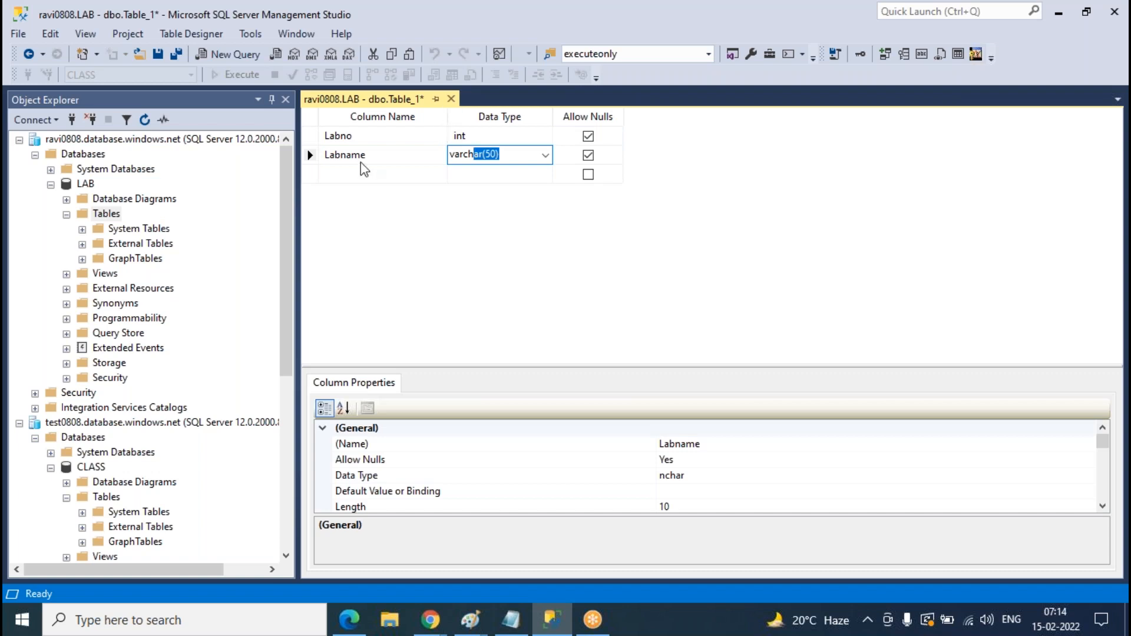
- Save the new table as LAB and close its design
key("ctrl+s")
key("Return")
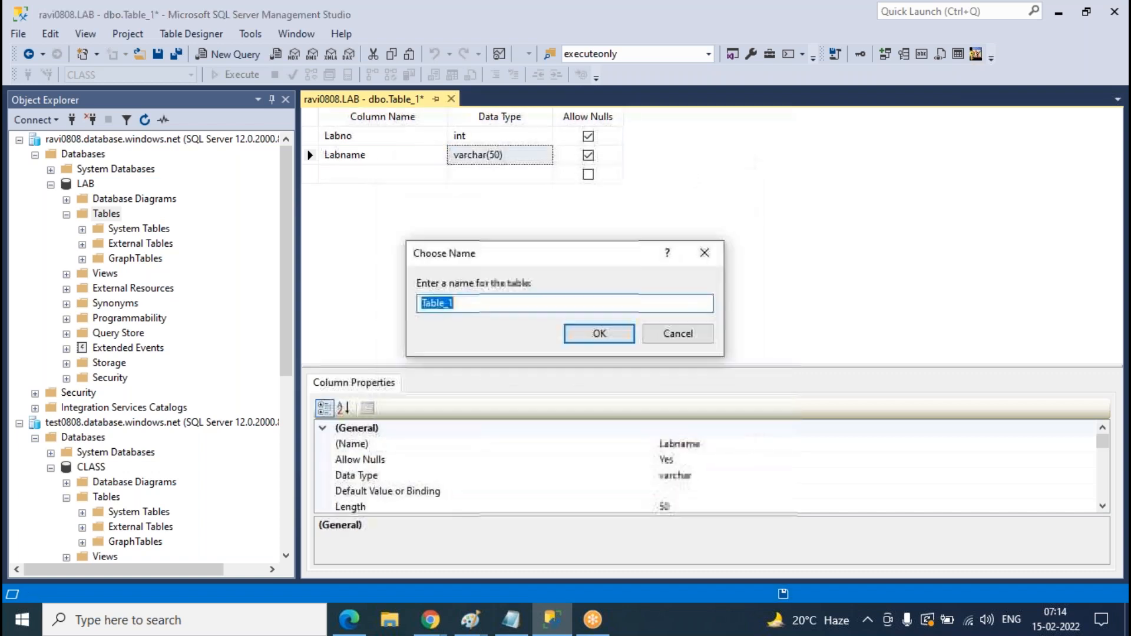
type("LAB")
key("Return")
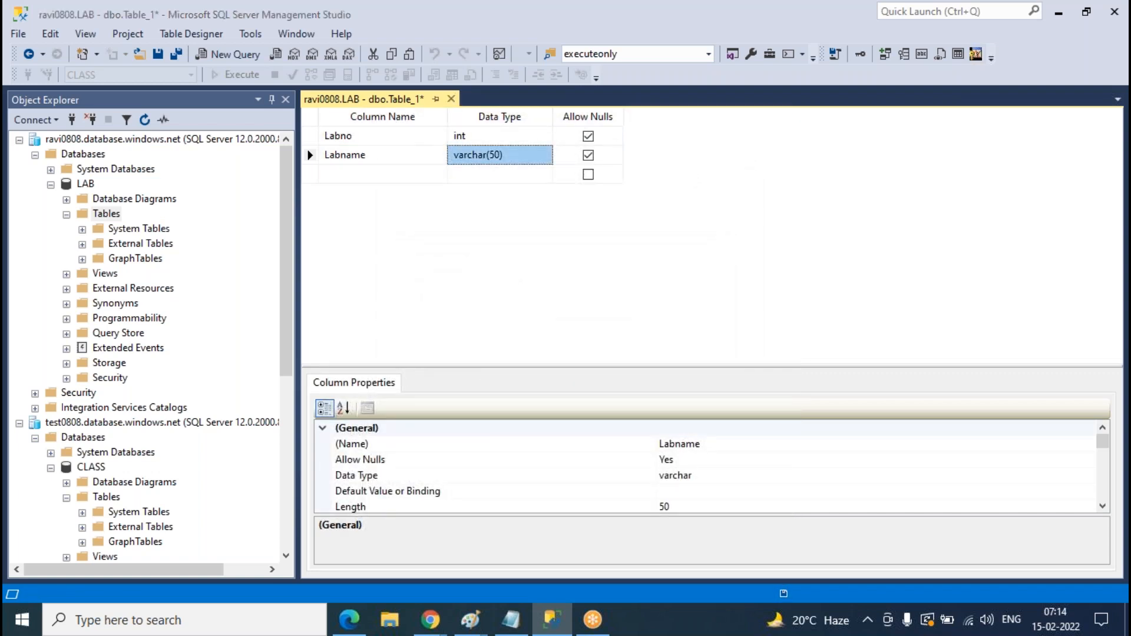
key("ctrl+F4")
- Refresh LAB's Tables folder and check that LAB, Student and Teacher are listed
right_click(112, 216)
left_click(151, 295)
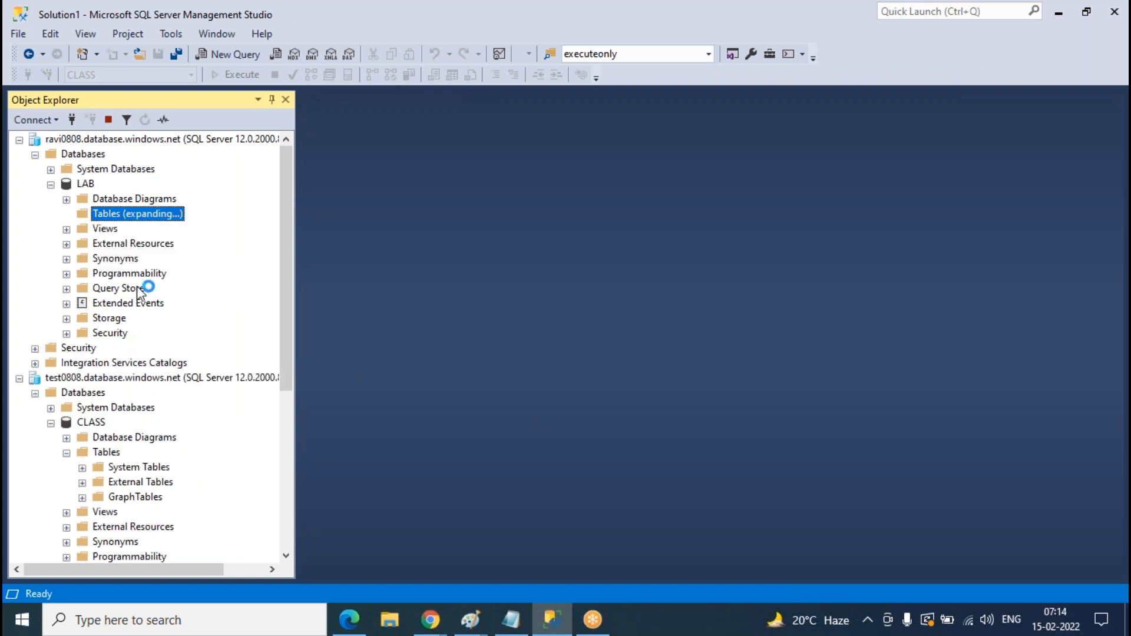
left_click(140, 292)
left_click(139, 301)
left_click(136, 276)
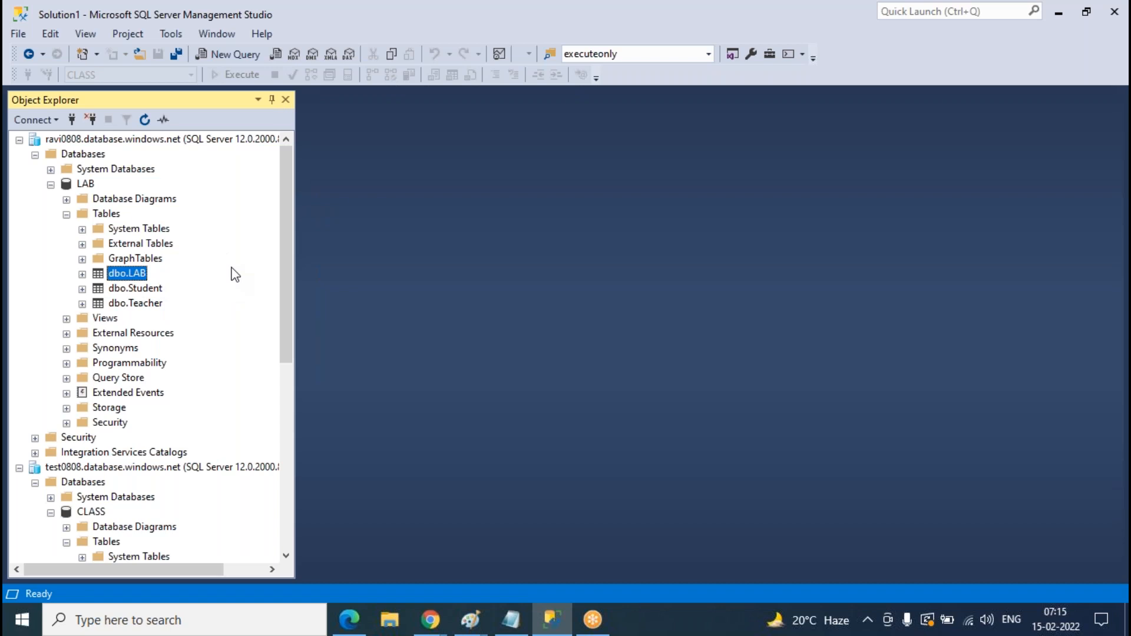
left_click(149, 306)
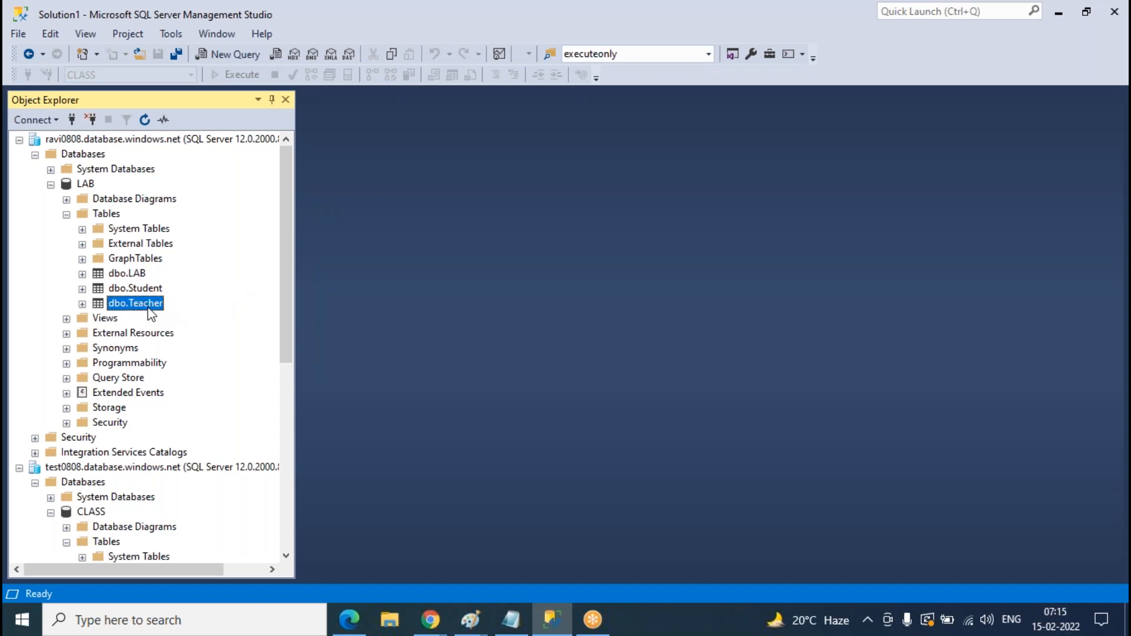
- Enter Teacher rows 1 dsafd/dsgdsg, 2 dsgsd/sfg and 3 sdgsd/sdfgsd, then close the grid
right_click(148, 309)
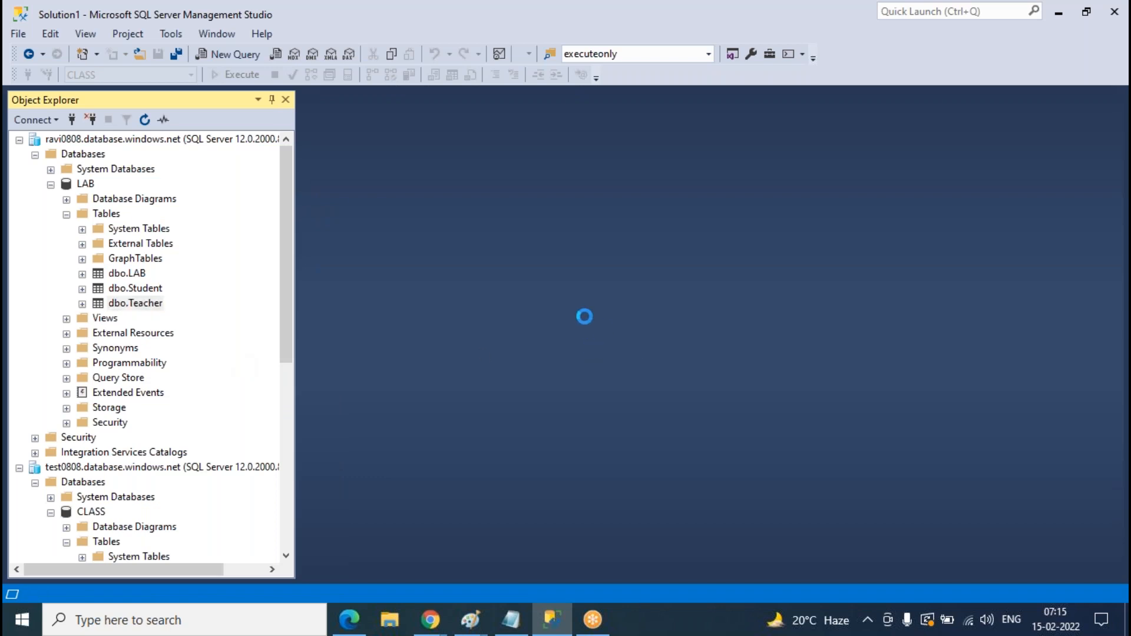
type("1")
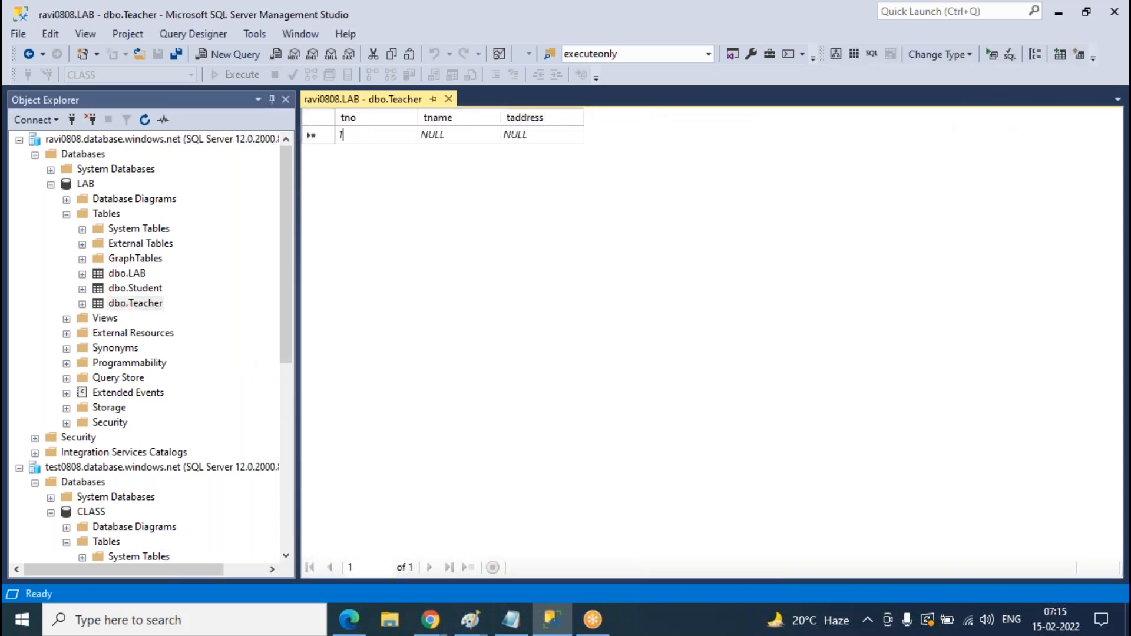
key("Tab")
type("dsafd")
key("Tab")
type("dsgdsg")
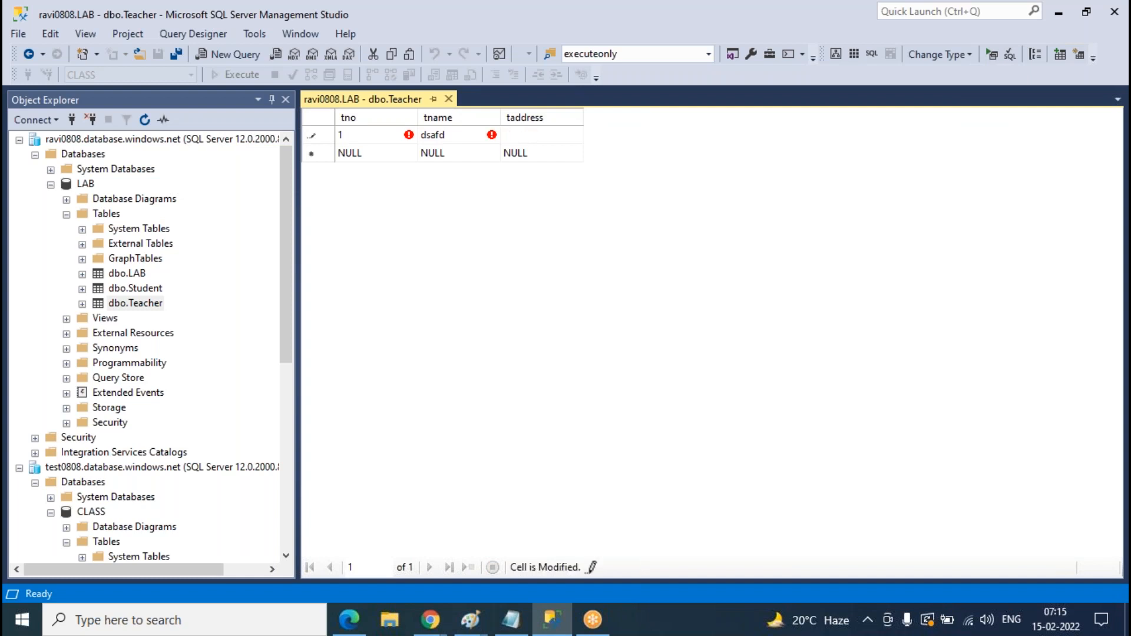
key("Tab")
type("2")
key("Tab")
type("dsgsd")
key("Tab")
key("BackSpace")
type("sfg")
key("Tab")
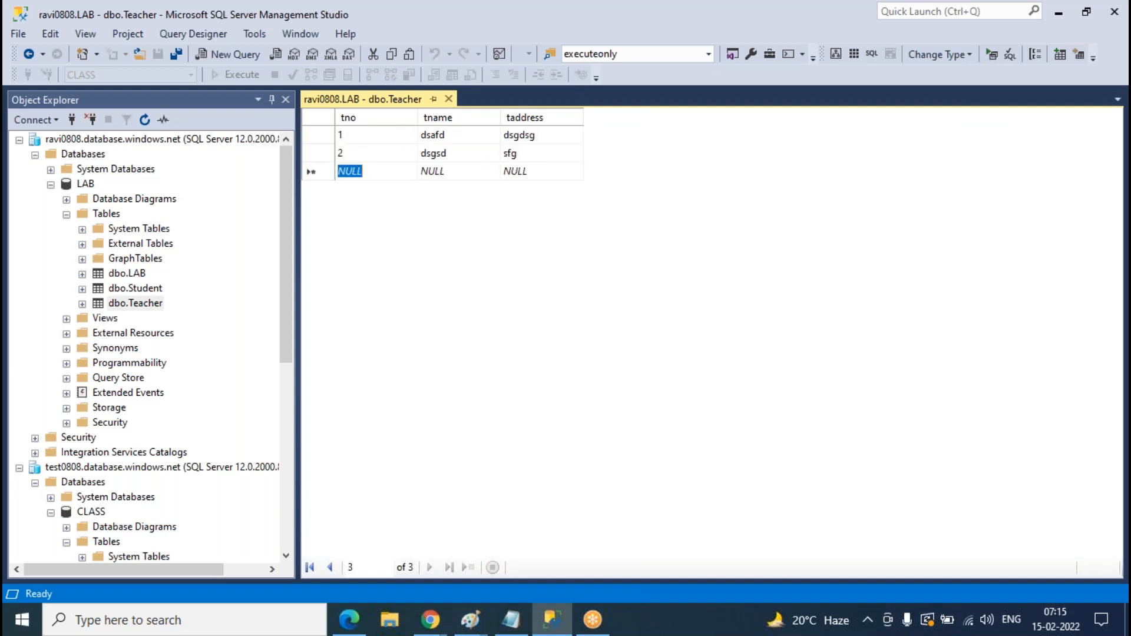
type("3")
key("Tab")
type("sdgsd")
key("Tab")
type("sdfgsd")
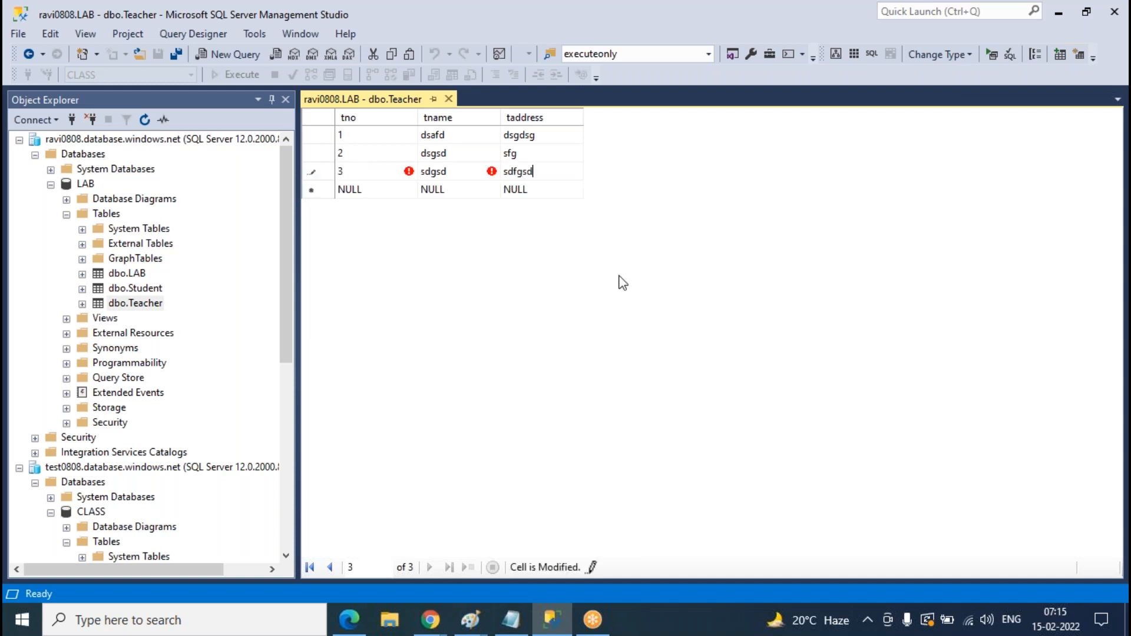
left_click(449, 99)
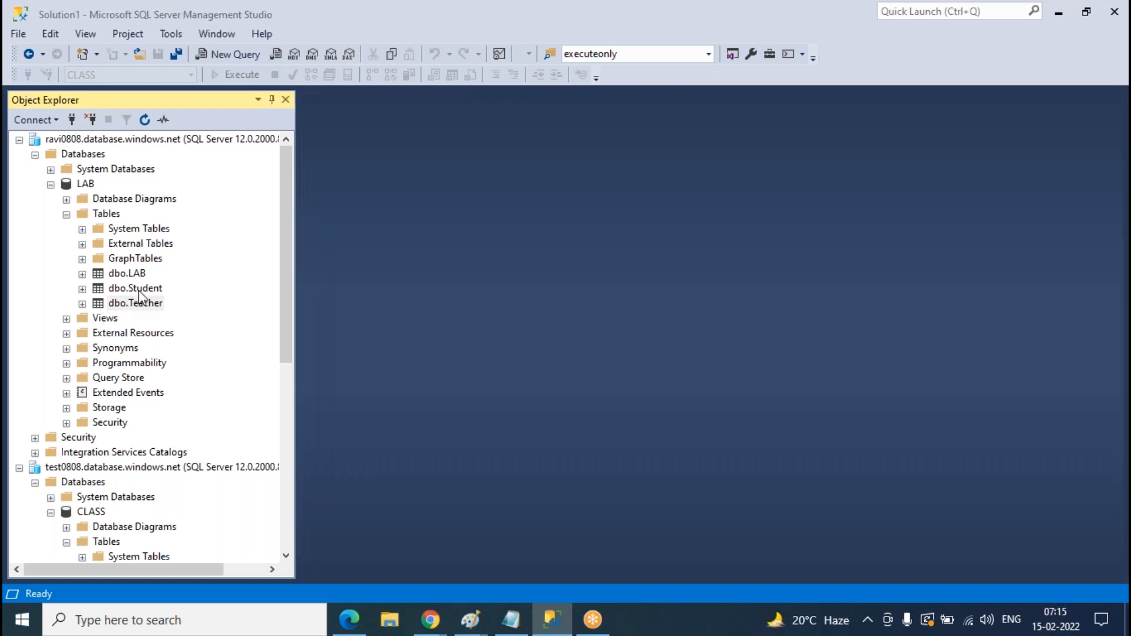
- Enter Student rows 1 dsdfg/sgsfd, 2 dsgf/sfg and 3 sgsfdg/sgfsd, then close the grid
right_click(139, 290)
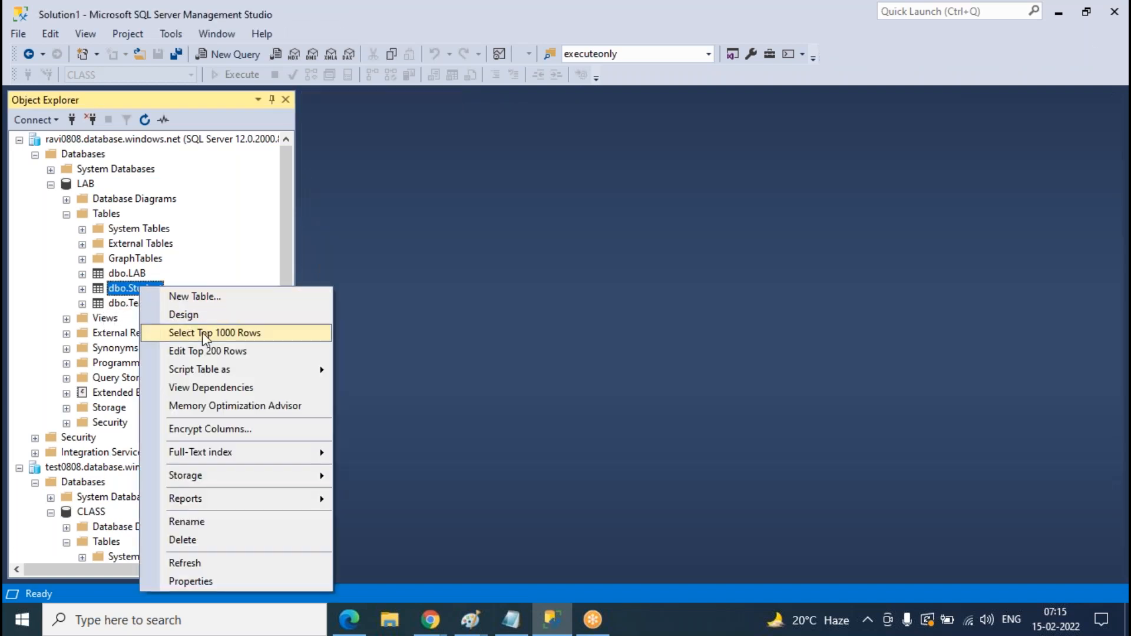
left_click(212, 351)
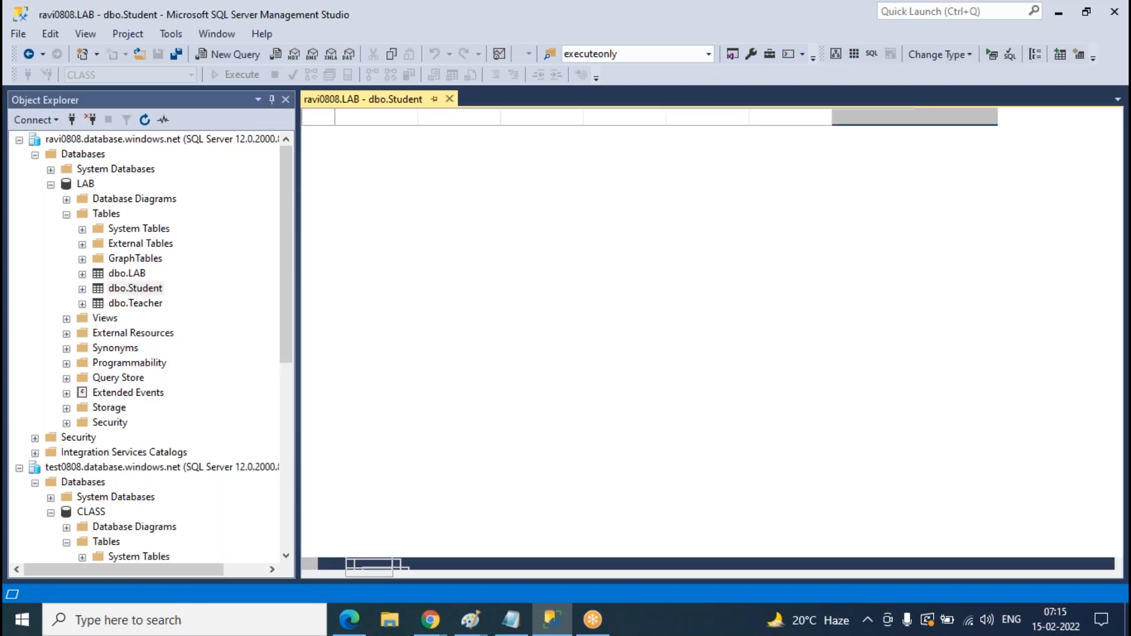
type("1")
key("Tab")
type("dsdfg")
key("Tab")
type("sgsfd")
key("Tab")
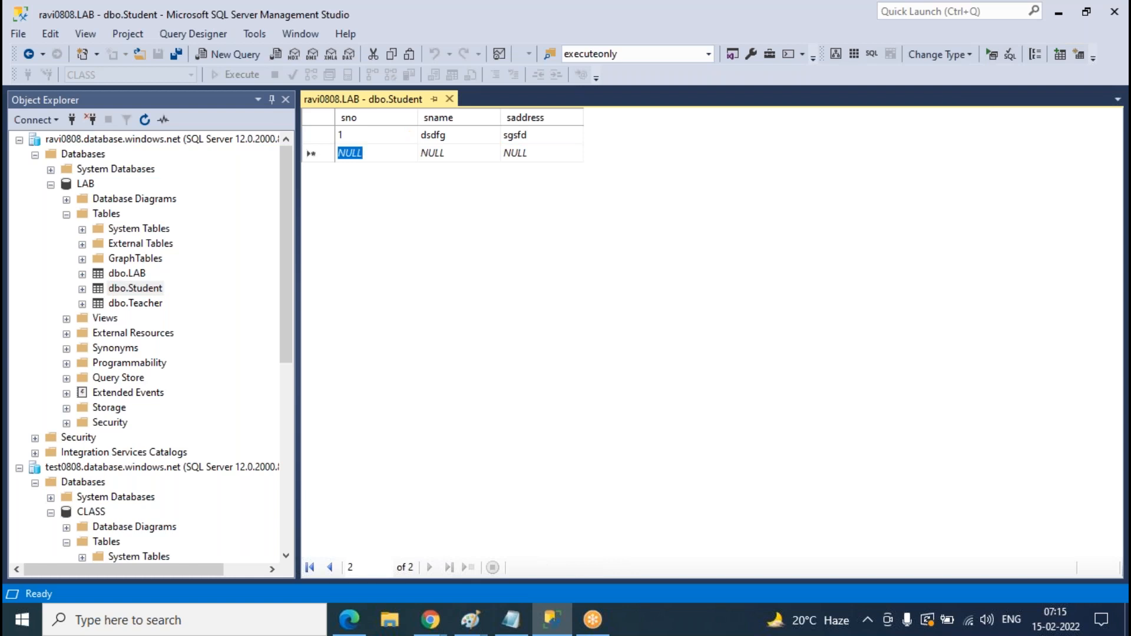
type("2")
key("Tab")
type("dsgf")
key("Tab")
type("s")
key("BackSpace")
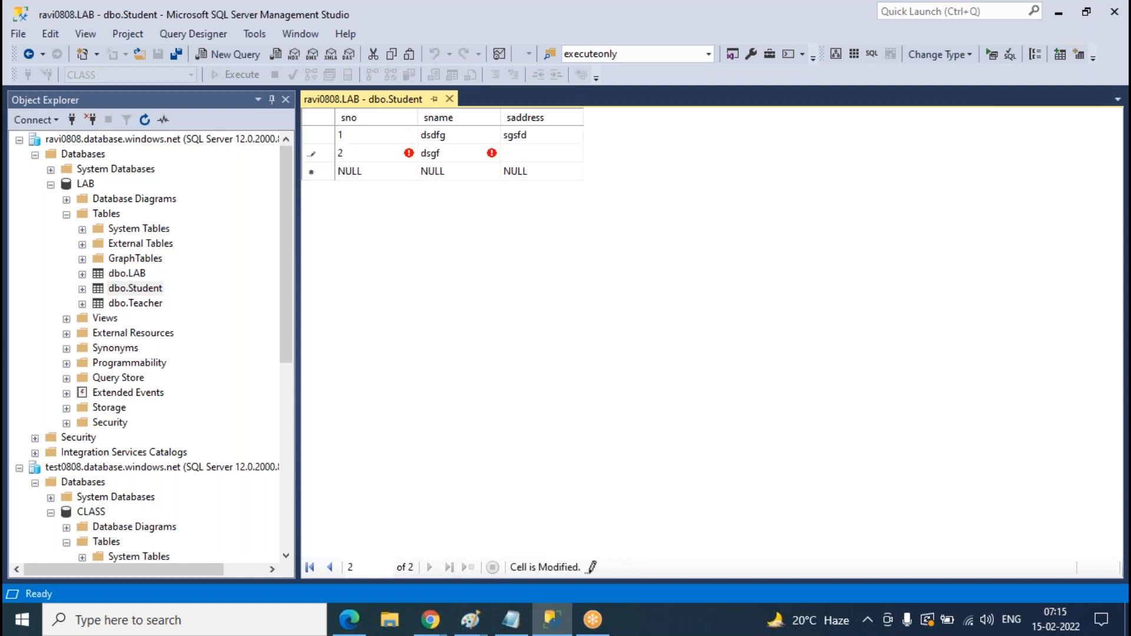
type("sfg")
key("Tab")
type("3")
key("Tab")
type("sgsfdg")
key("Tab")
type("sgfsd")
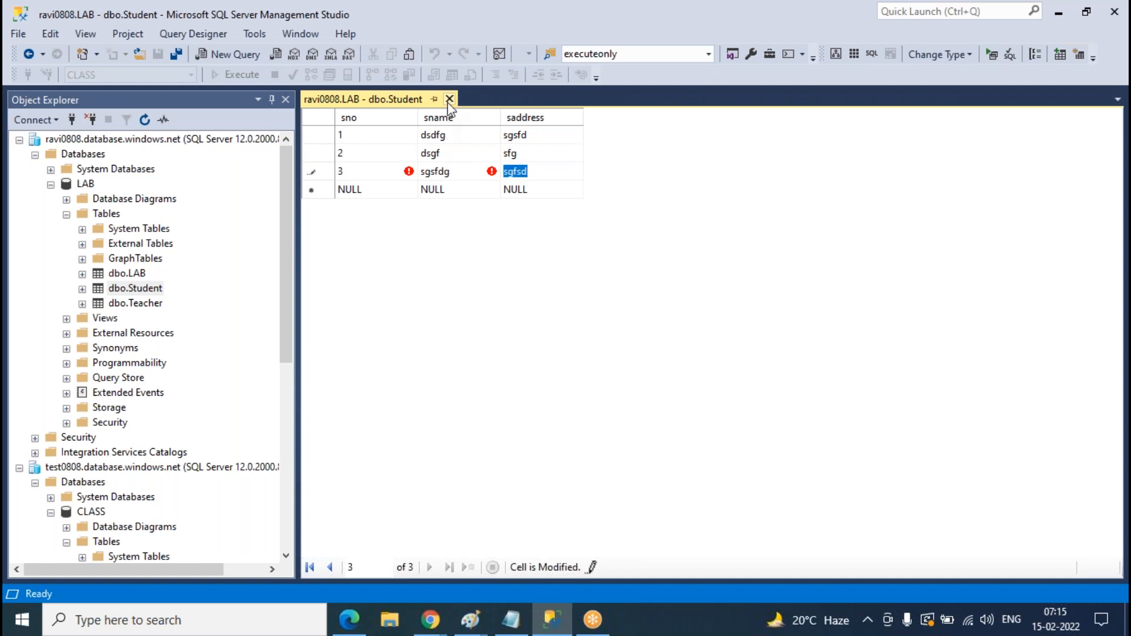
left_click(449, 98)
- Add LAB table rows 1 'dsgdf' and 2 'sgfs' and close the edit grid
left_click(140, 276)
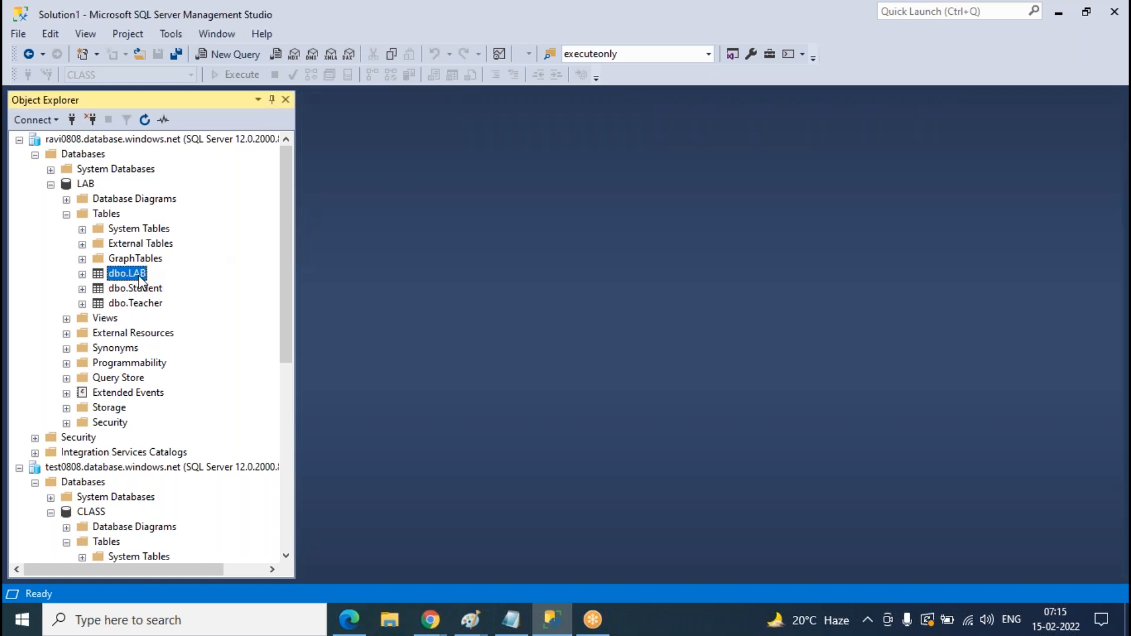
right_click(139, 277)
left_click(209, 342)
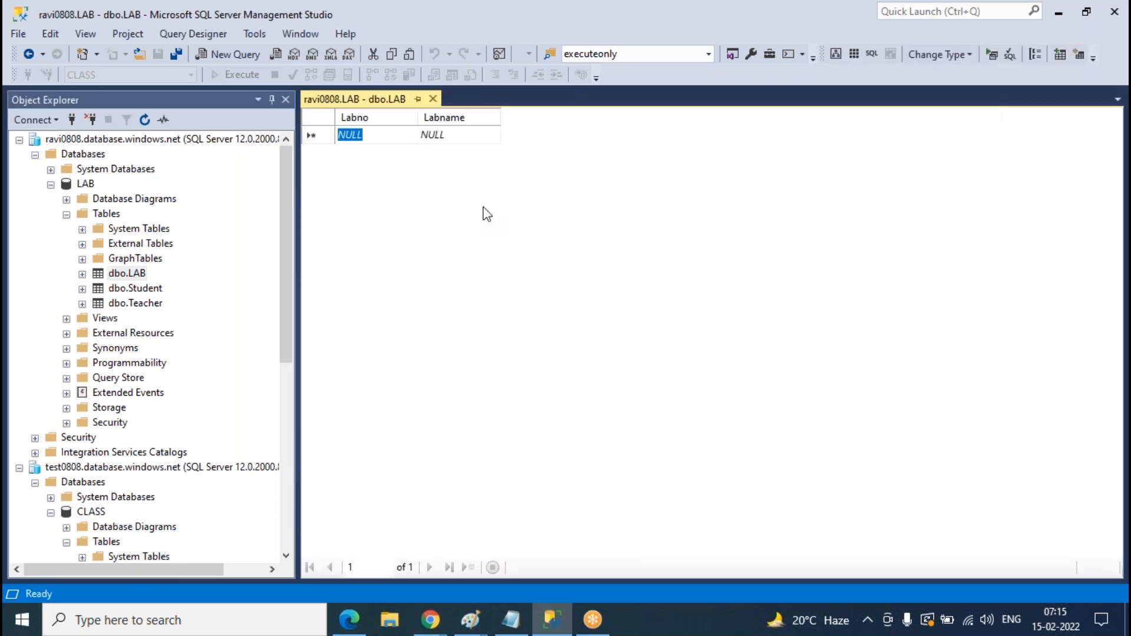
type("1")
key("Tab")
type("dsgdf")
key("Tab")
type("2")
key("Tab")
type("sgfs")
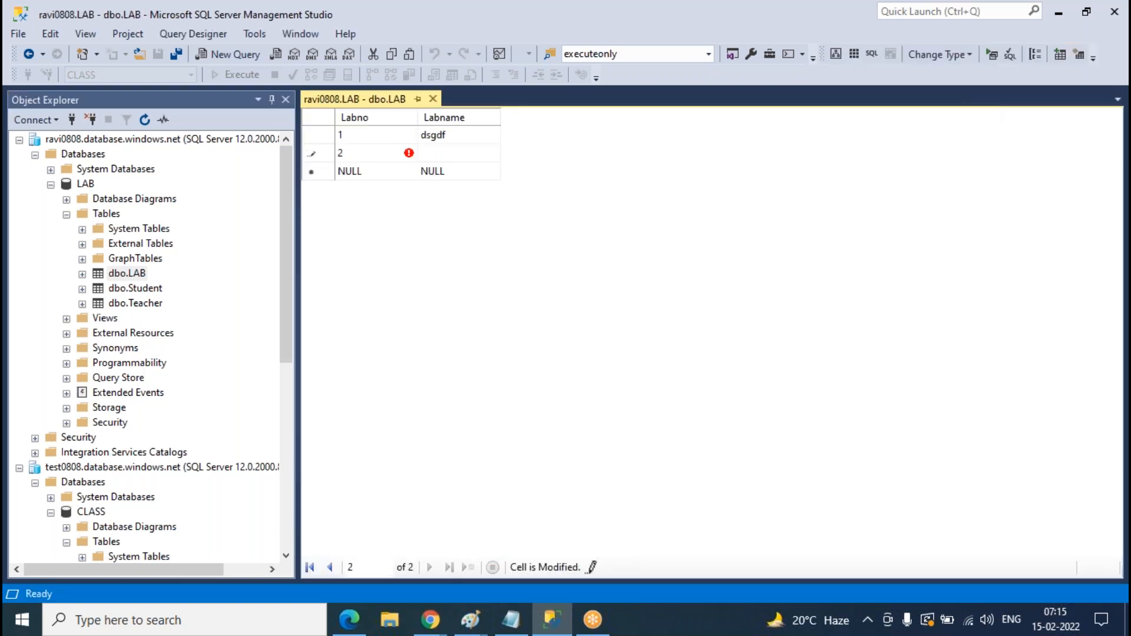
key("Tab")
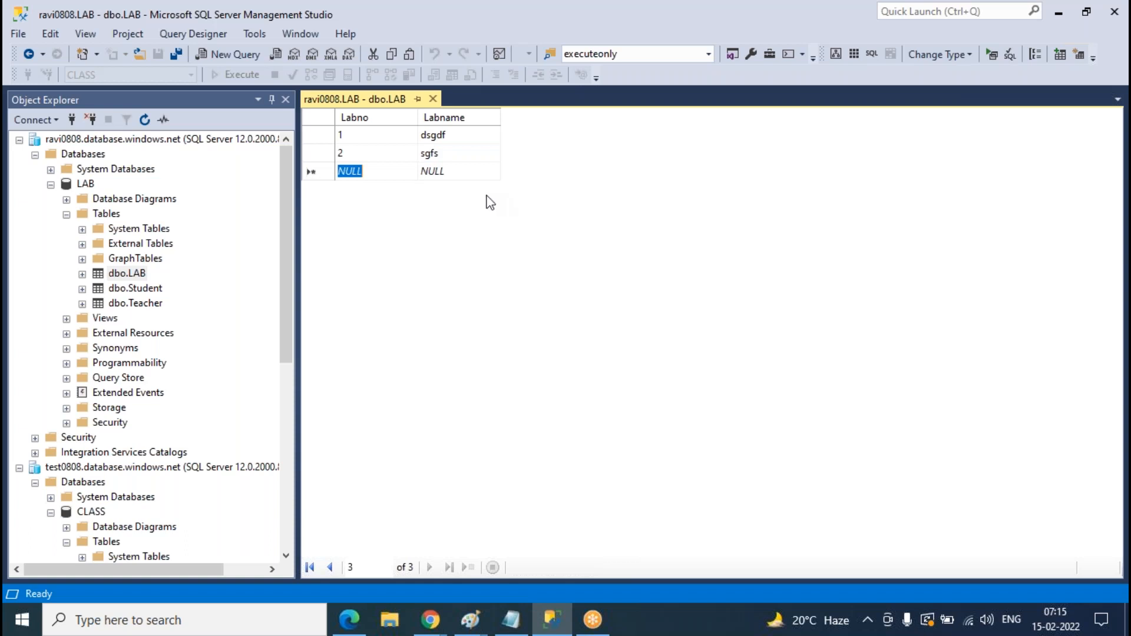
left_click(433, 99)
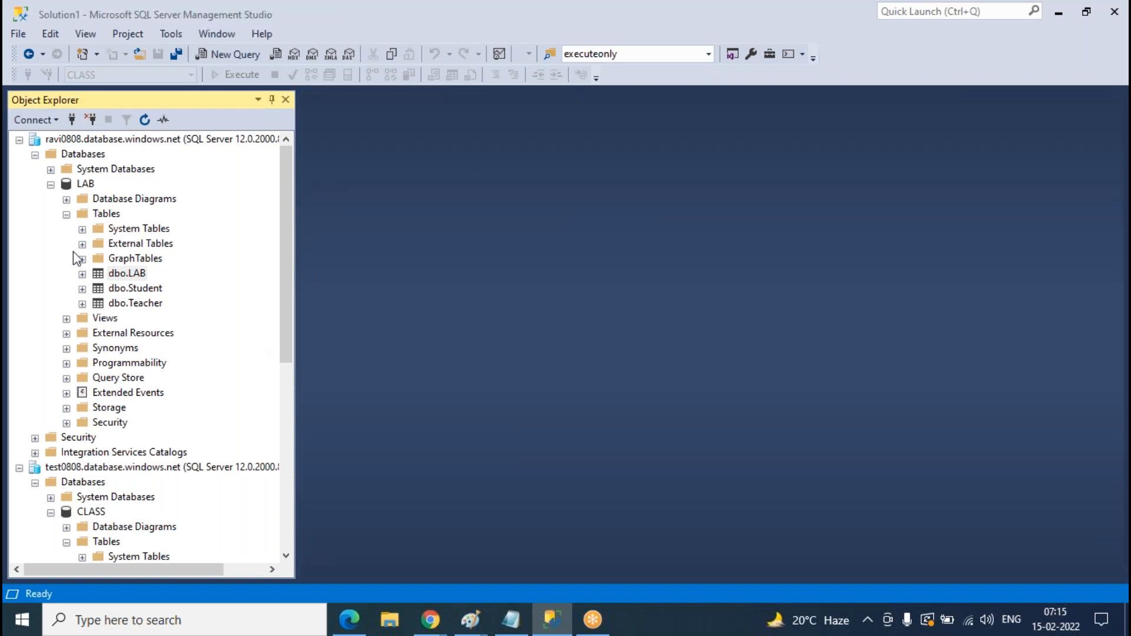
- Collapse the Tables, LAB, CLASS and Databases nodes in Object Explorer
left_click(66, 214)
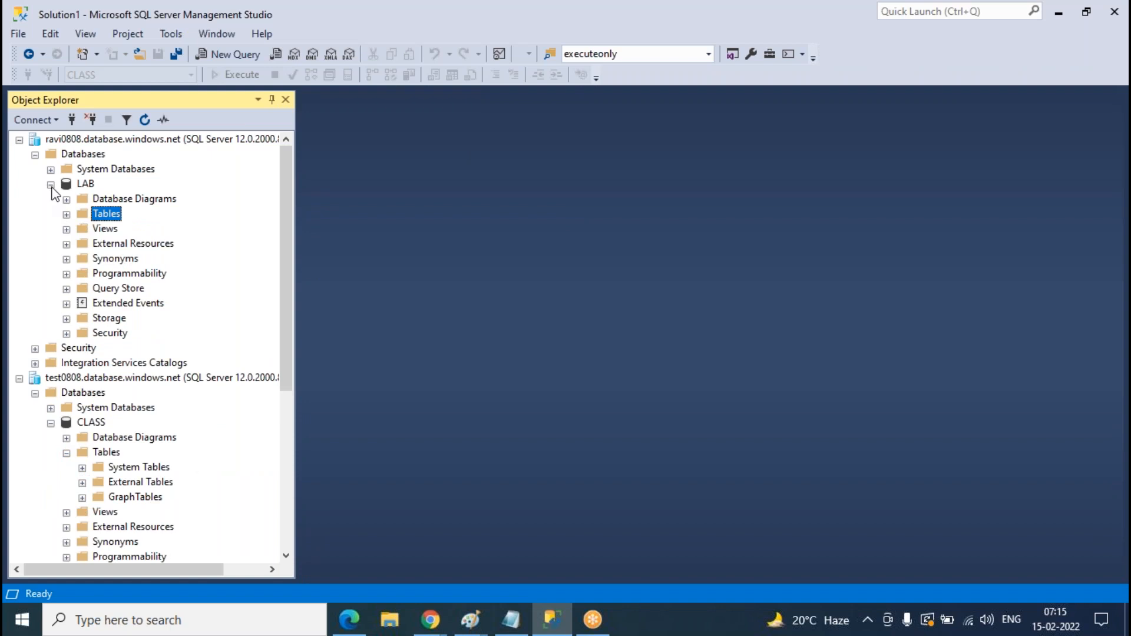
left_click(51, 185)
left_click(51, 274)
left_click(35, 245)
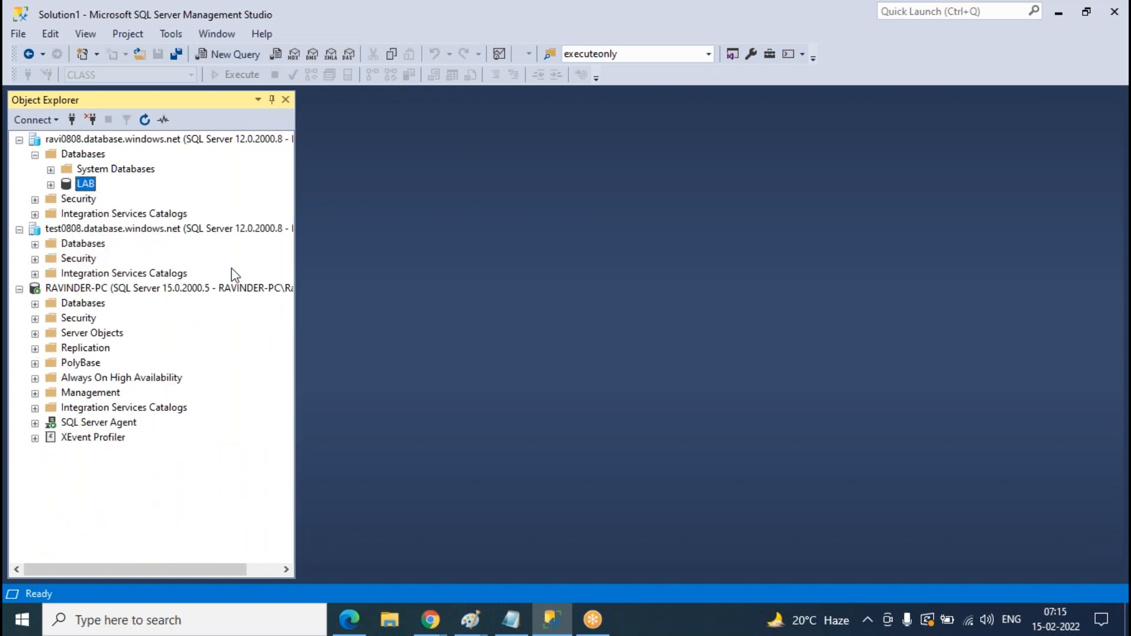
- In the Azure portal, open the LAB database from SQL databases and go to Sync to other databases
mouse_move(439, 633)
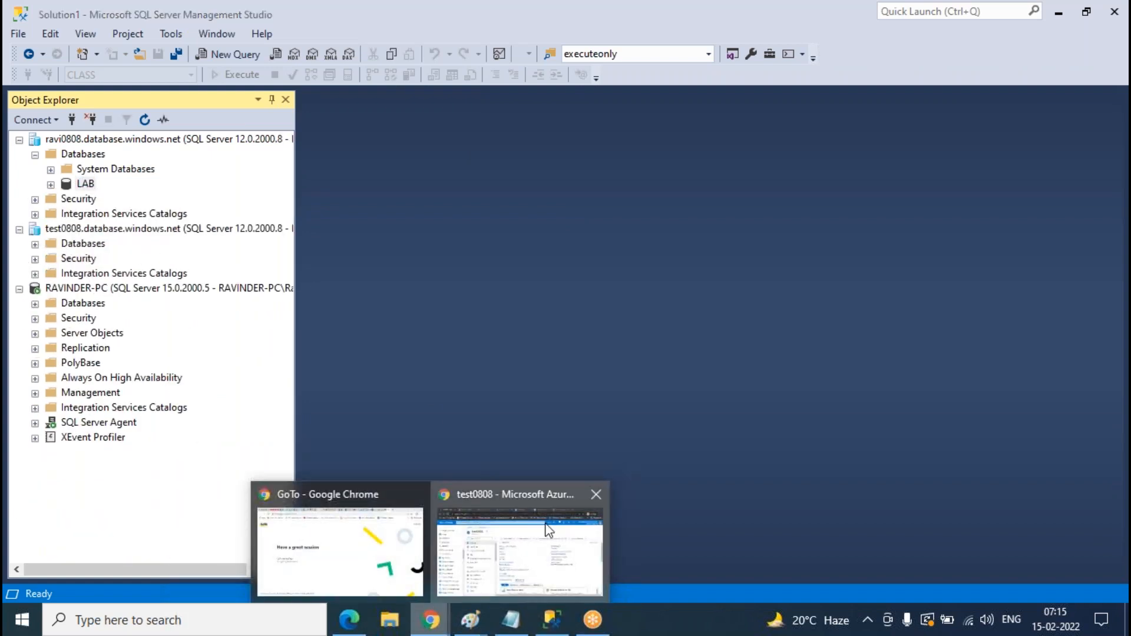
left_click(537, 537)
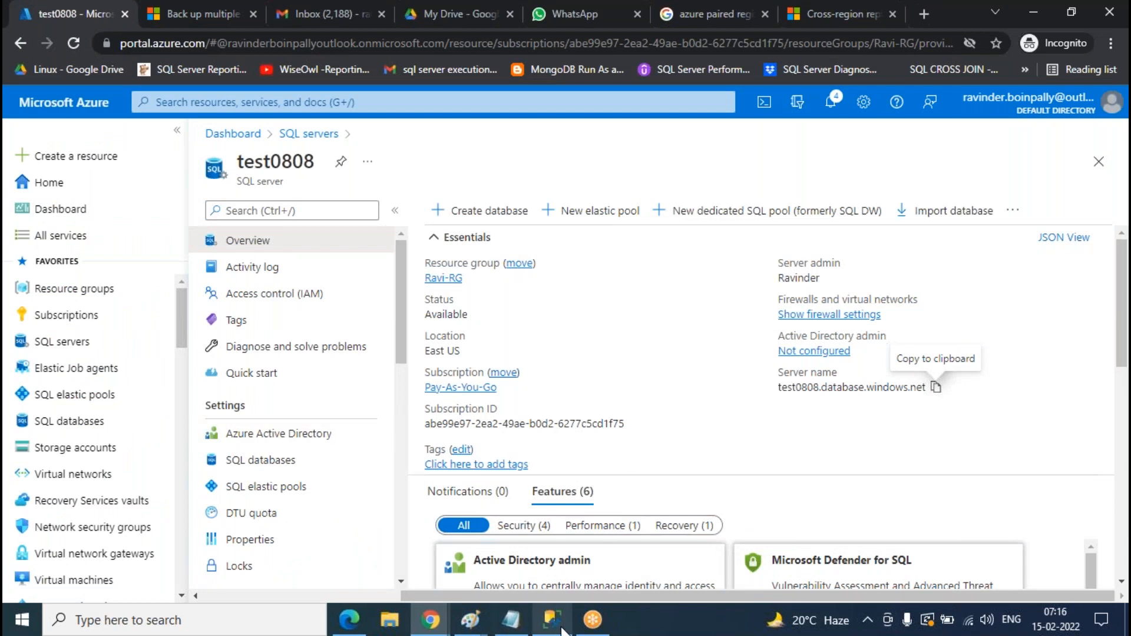
left_click(96, 422)
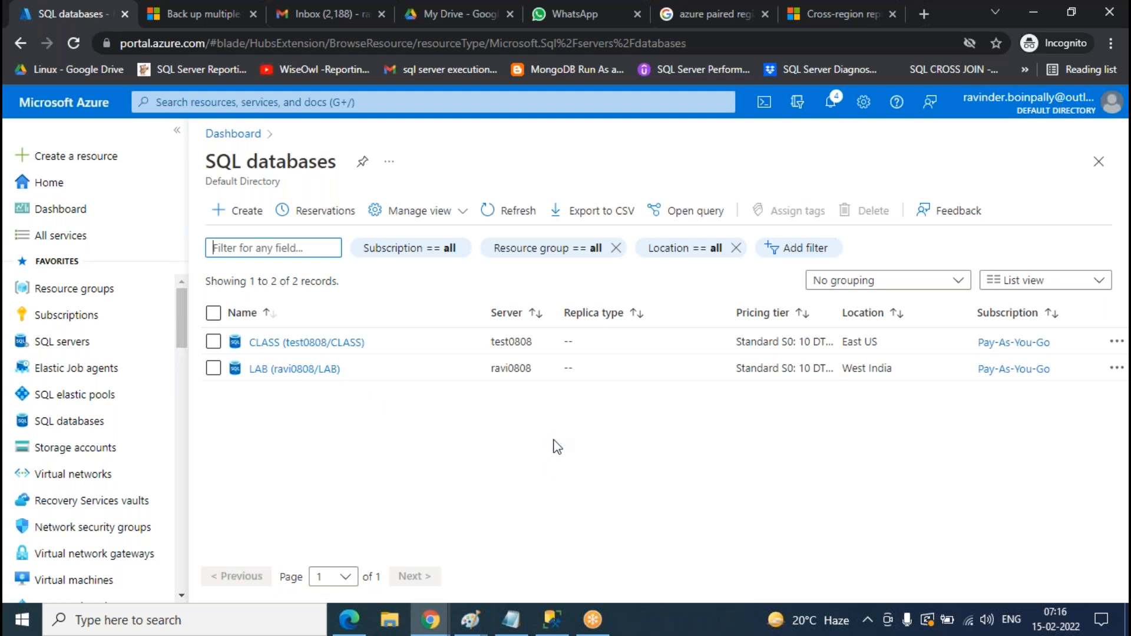
left_click(275, 370)
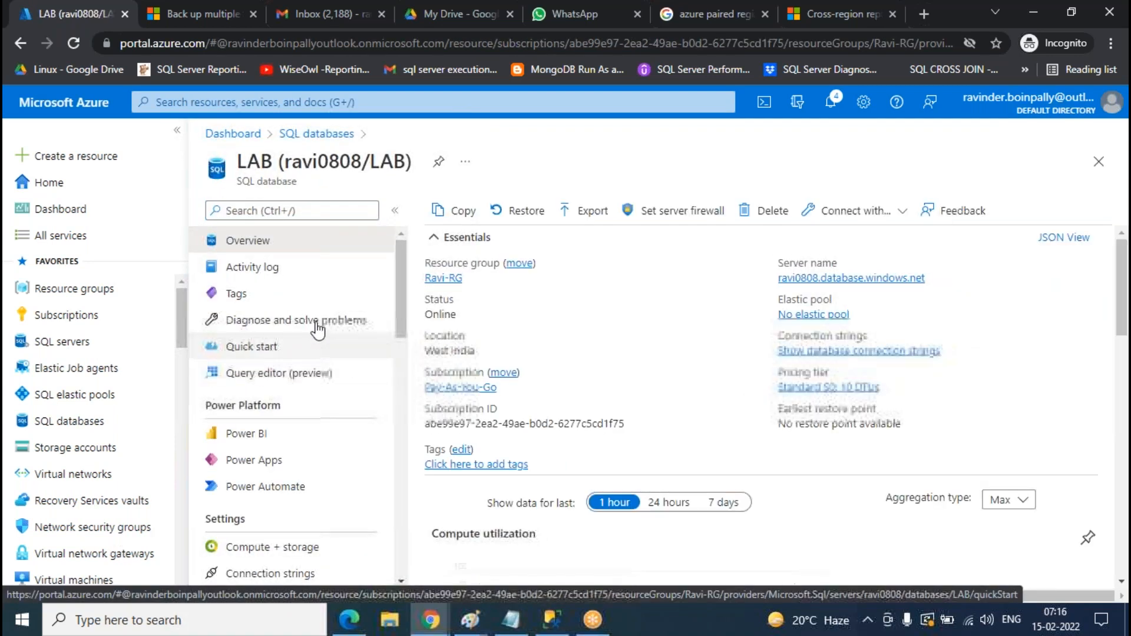
scroll(328, 341, "down", 1)
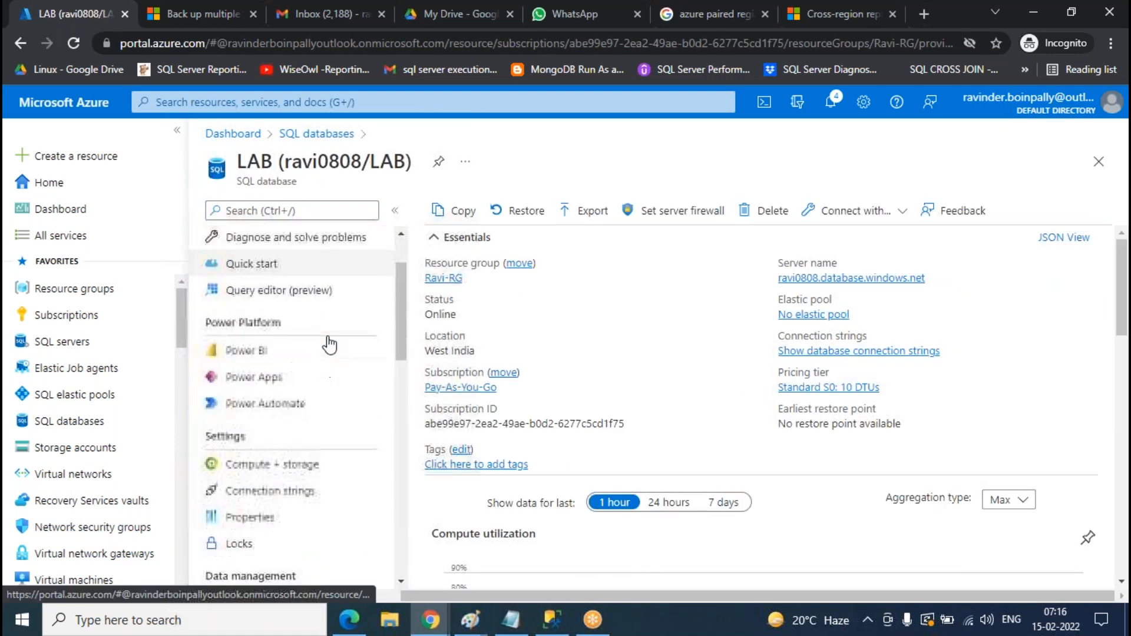
scroll(329, 342, "down", 1)
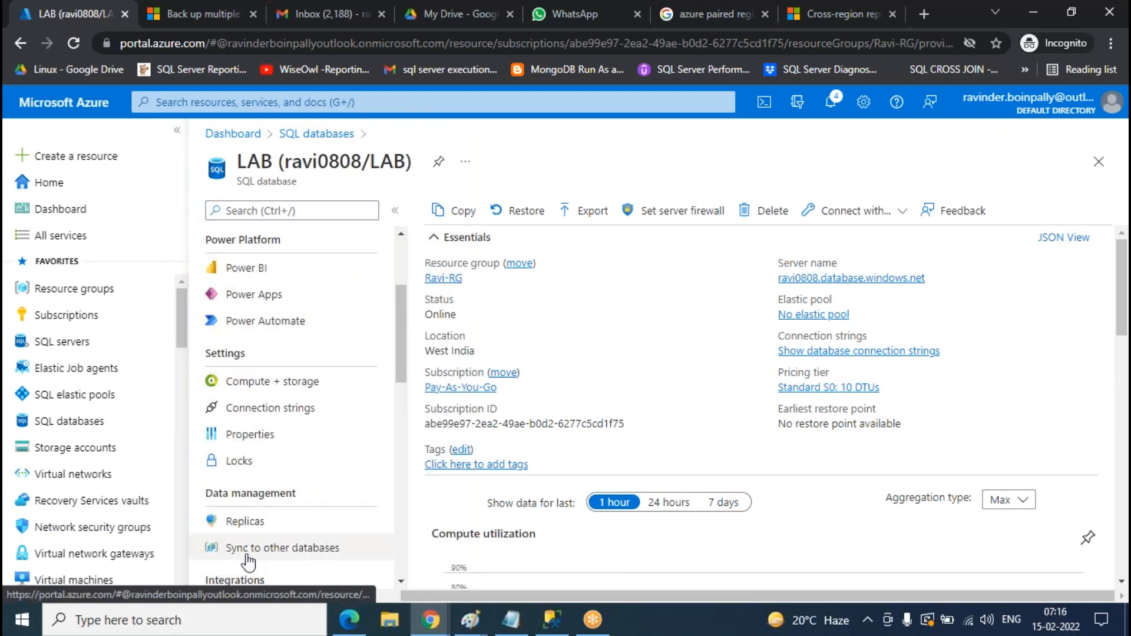
left_click(247, 522)
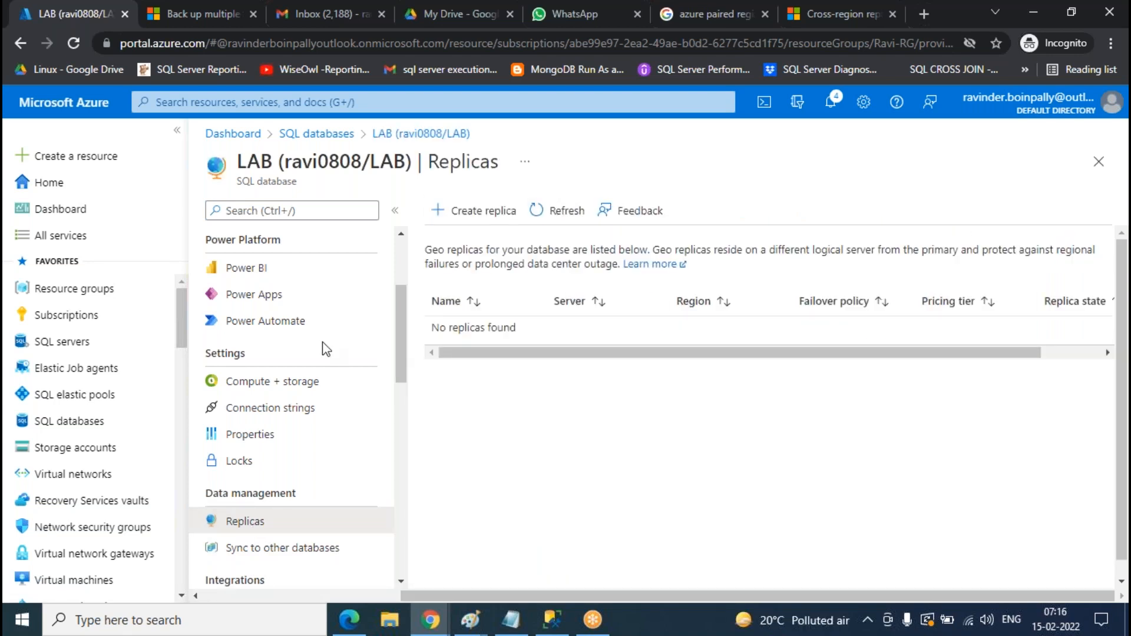
left_click(271, 549)
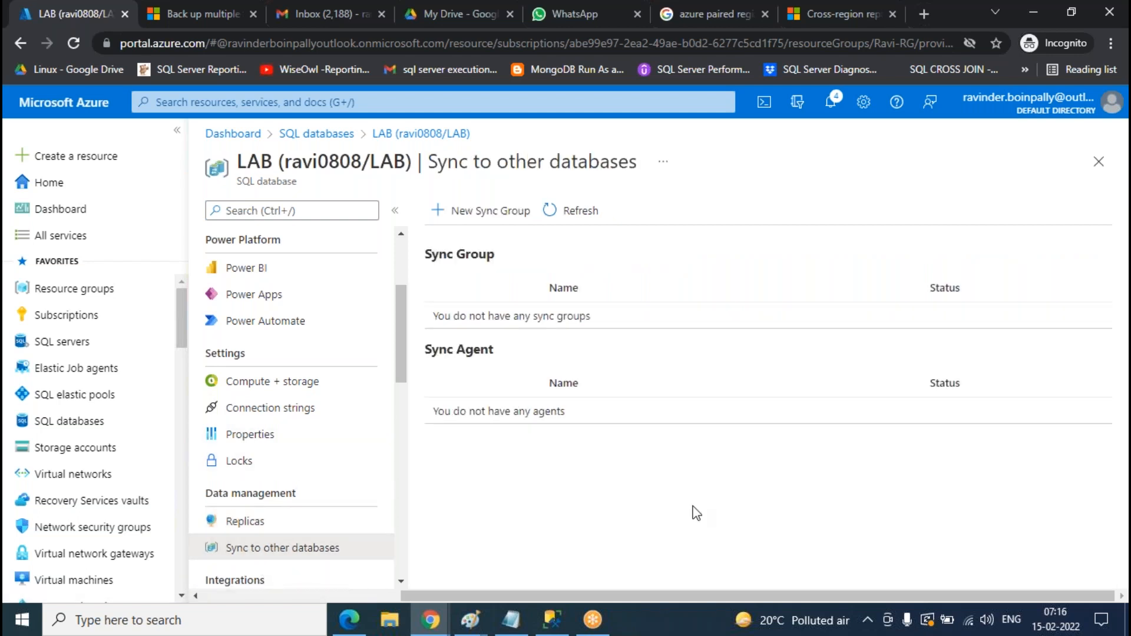
- Start a new sync group named Bidirectional-syncgroup
left_click(485, 219)
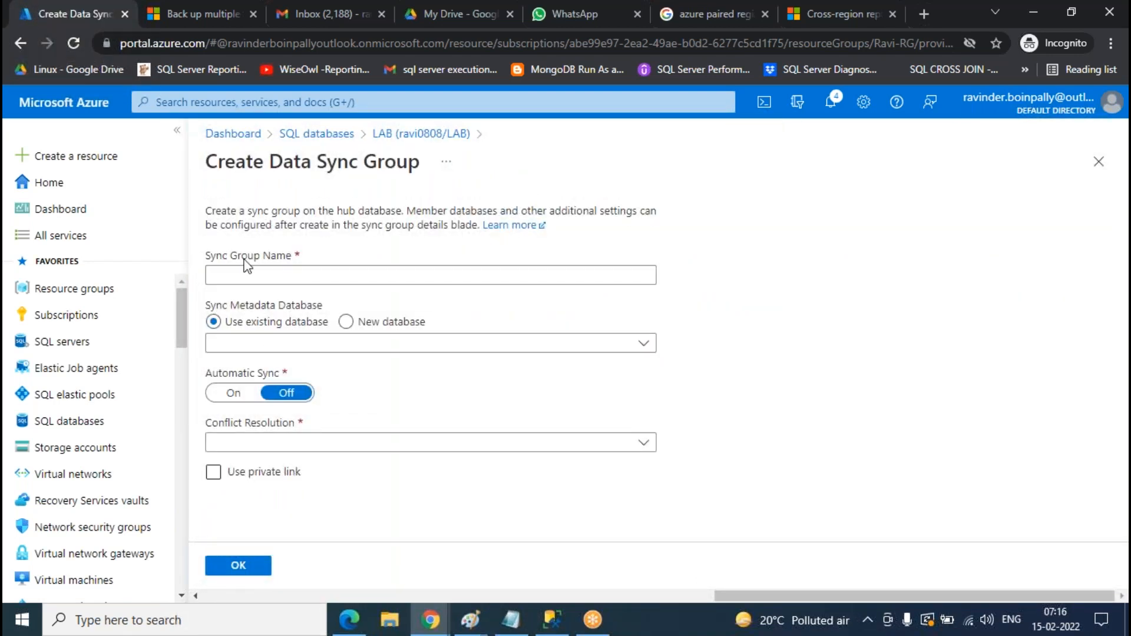
left_click(283, 275)
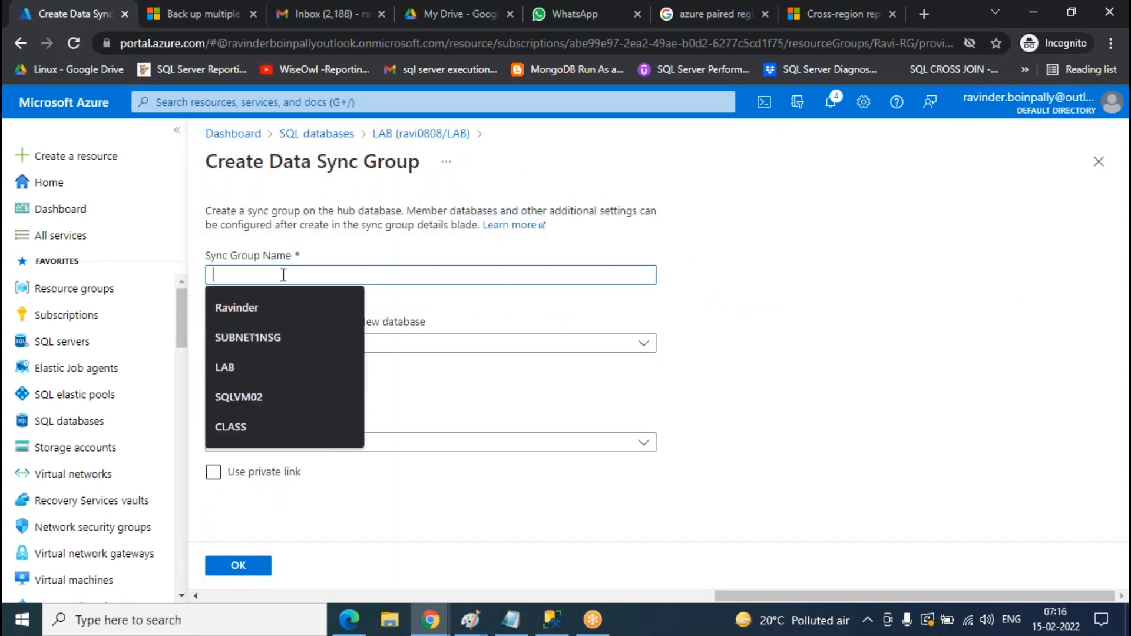
type("Bidre")
key("BackSpace")
type("ire")
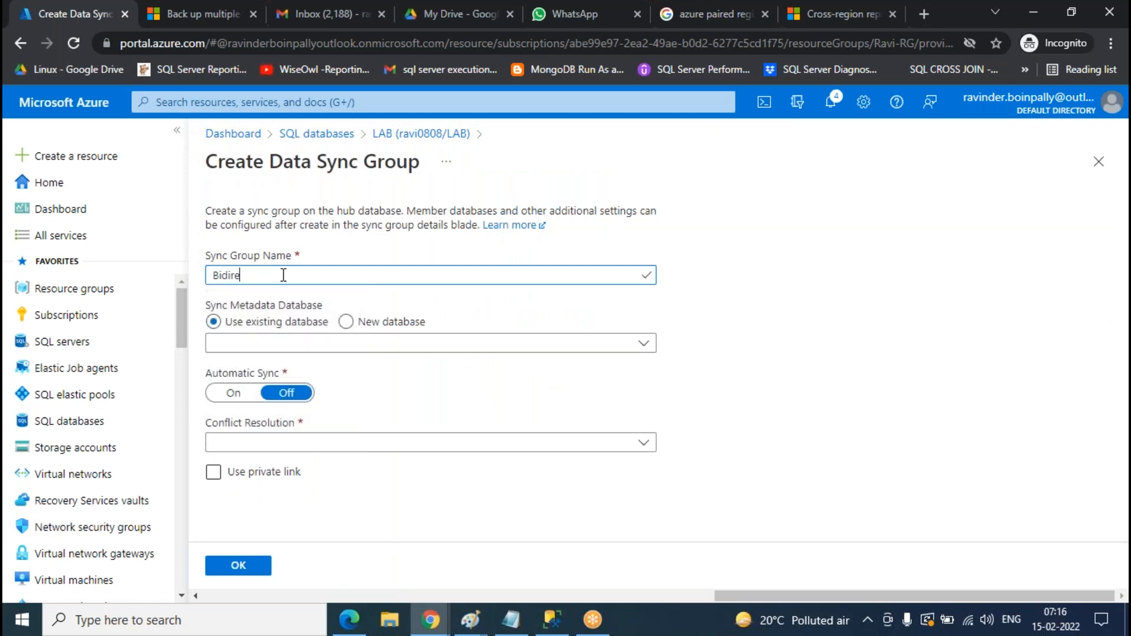
type("ctional-syncgroup")
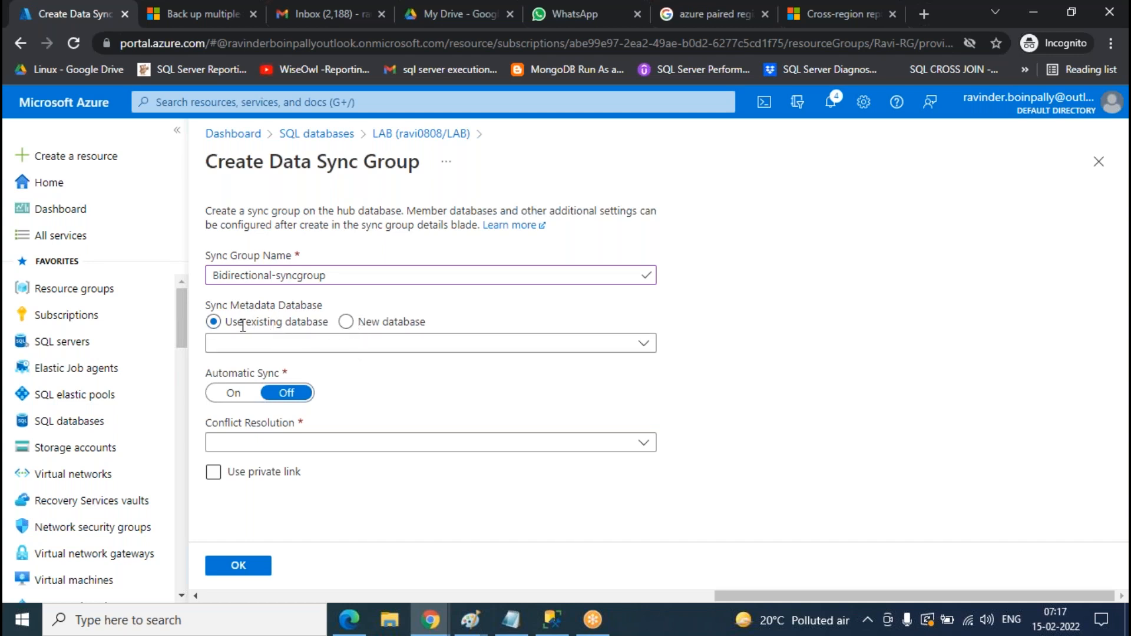
- Choose LAB as the sync metadata database and turn on automatic sync every 3 Minutes
left_click(291, 343)
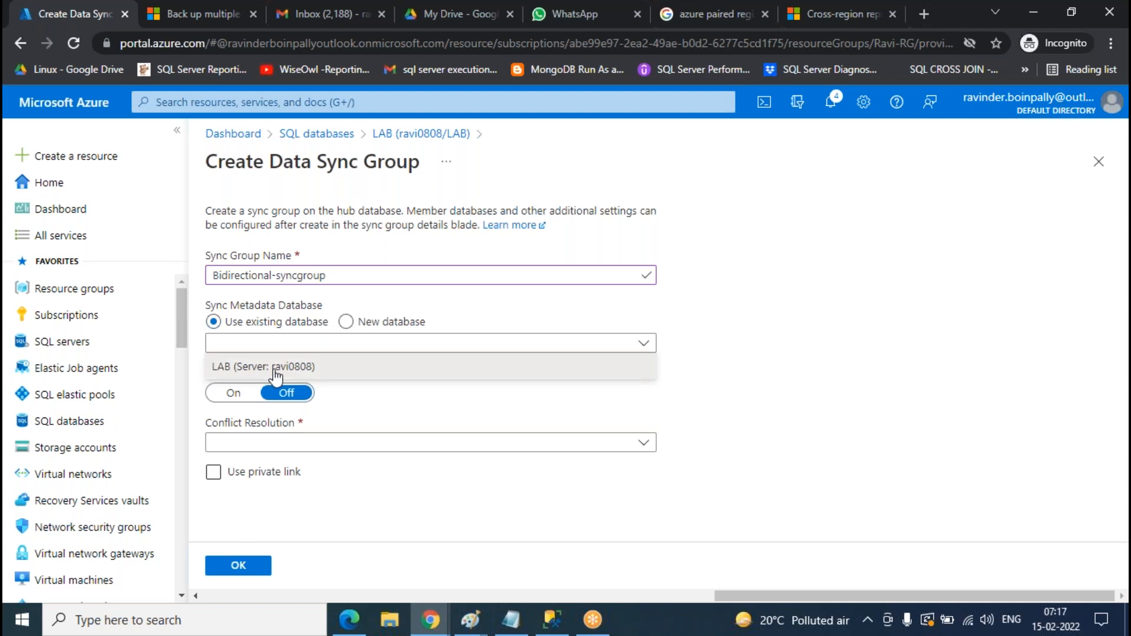
left_click(235, 369)
left_click(234, 393)
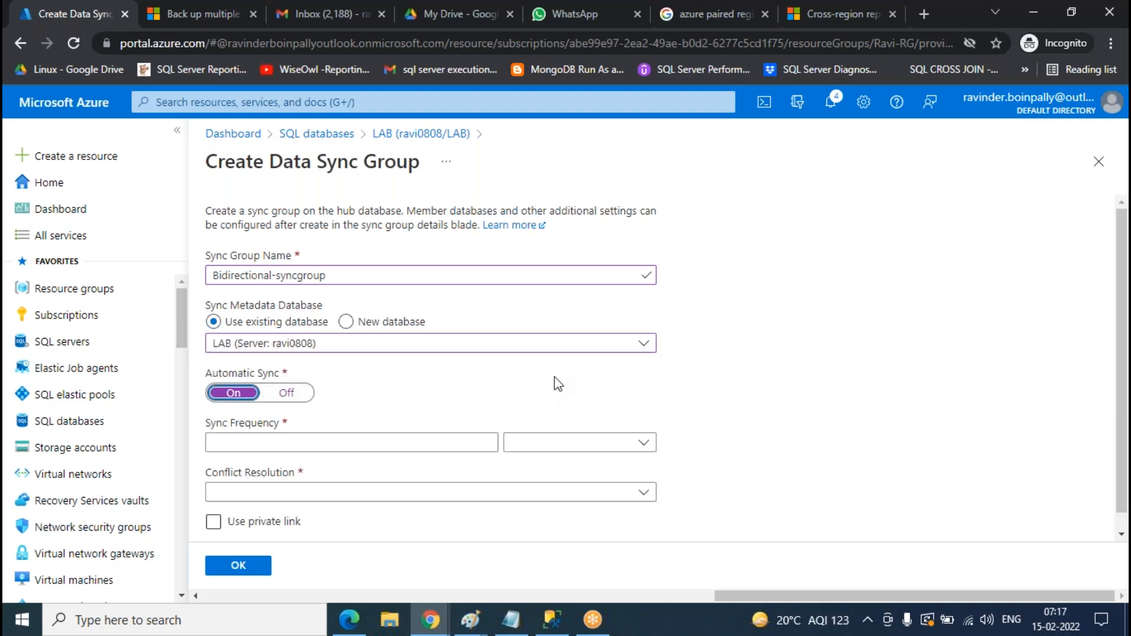
scroll(557, 383, "down", 1)
left_click(644, 426)
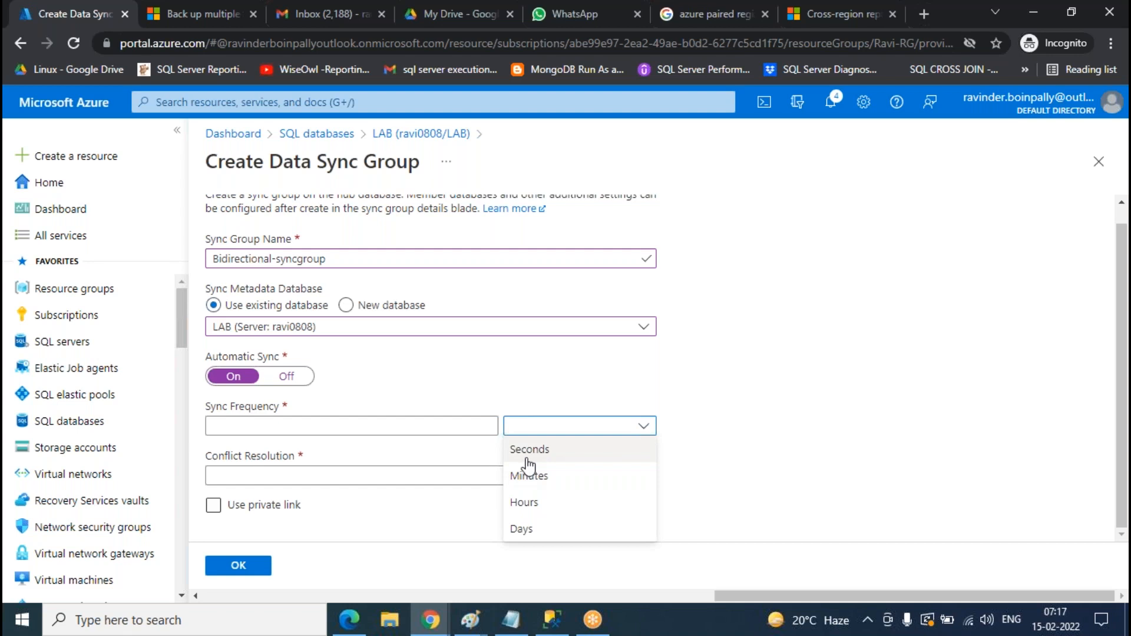
left_click(531, 476)
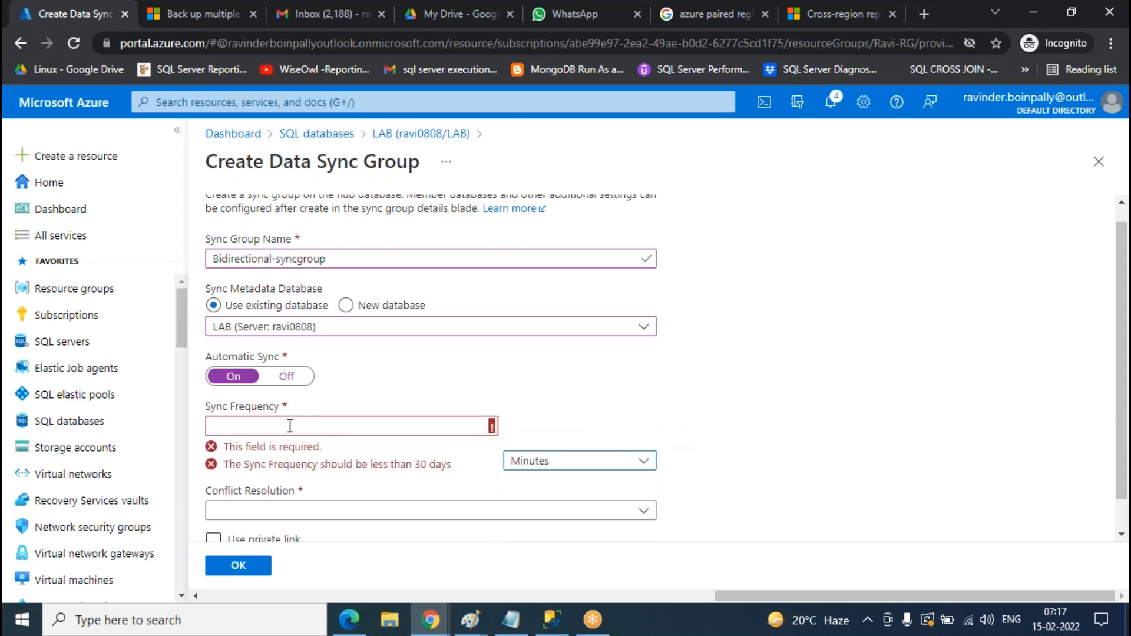
left_click(266, 426)
type("3")
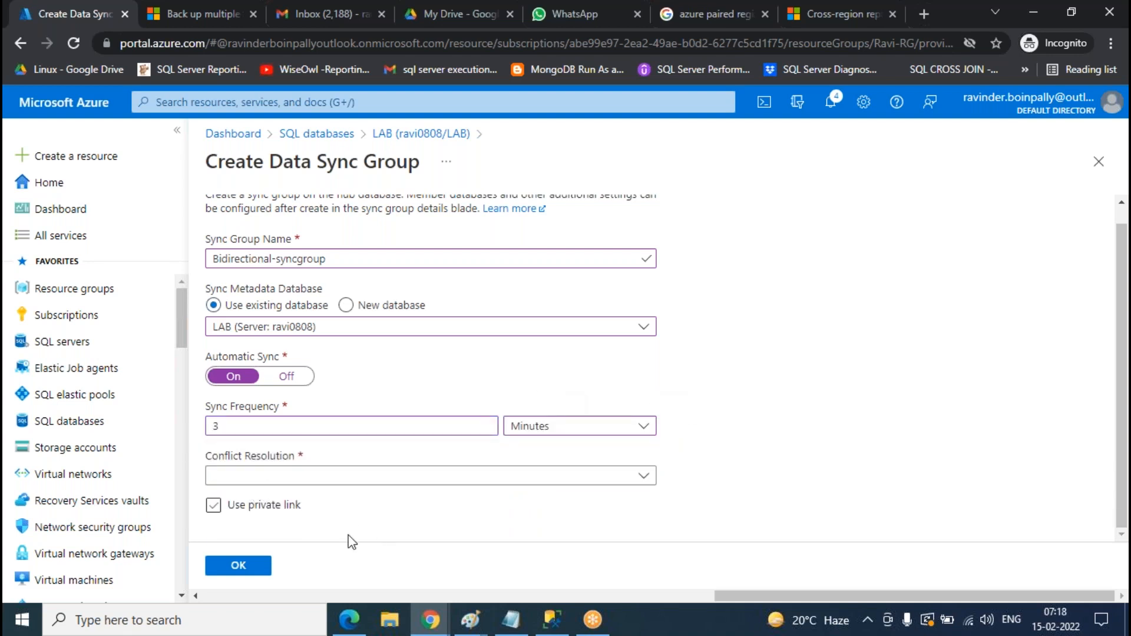
- Draw an oval around 'Bidirectional replication' in the Paint hub/member diagram
mouse_move(491, 621)
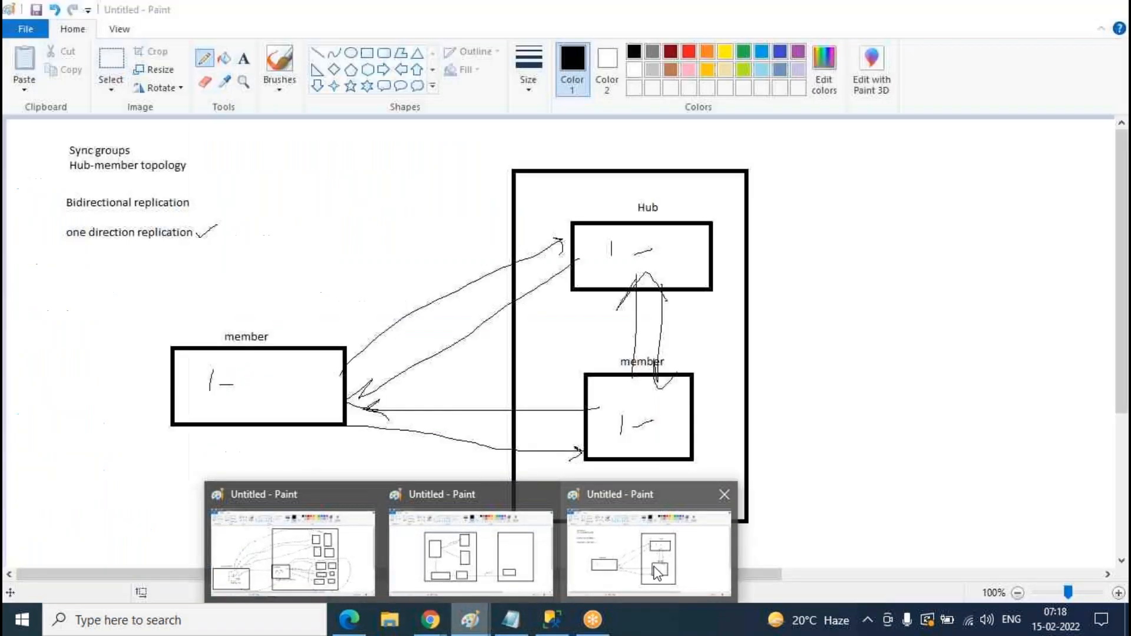
left_click(648, 554)
mouse_move(226, 195)
left_mouse_down()
mouse_move(19, 207)
mouse_move(230, 208)
mouse_move(225, 198)
left_mouse_up()
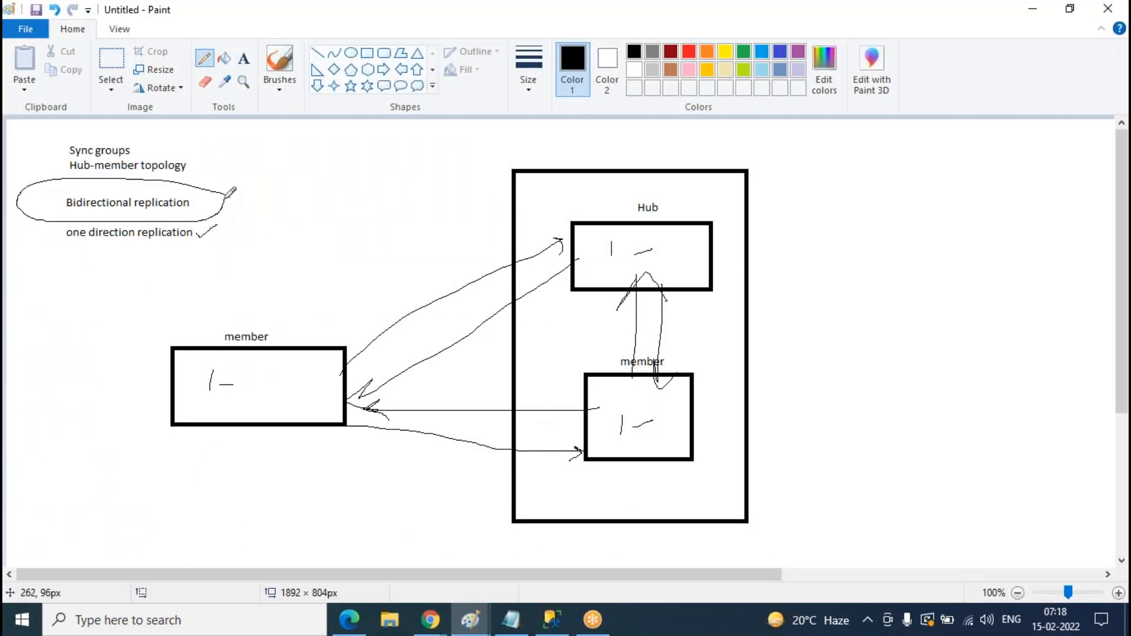
left_click(432, 629)
left_click(518, 548)
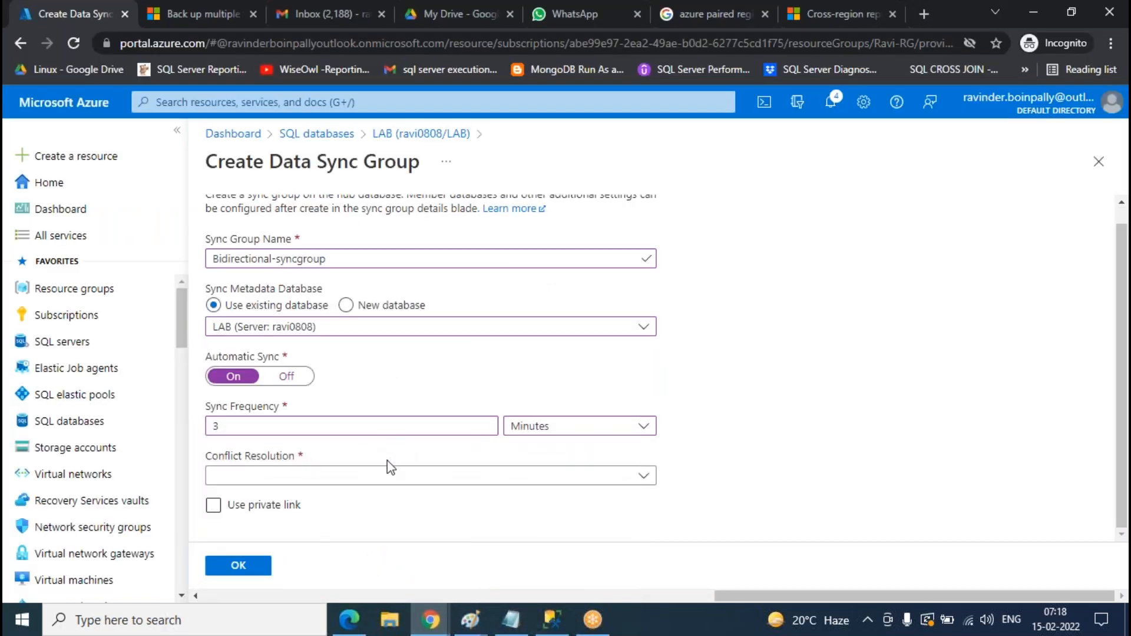
left_click(469, 620)
left_click(652, 563)
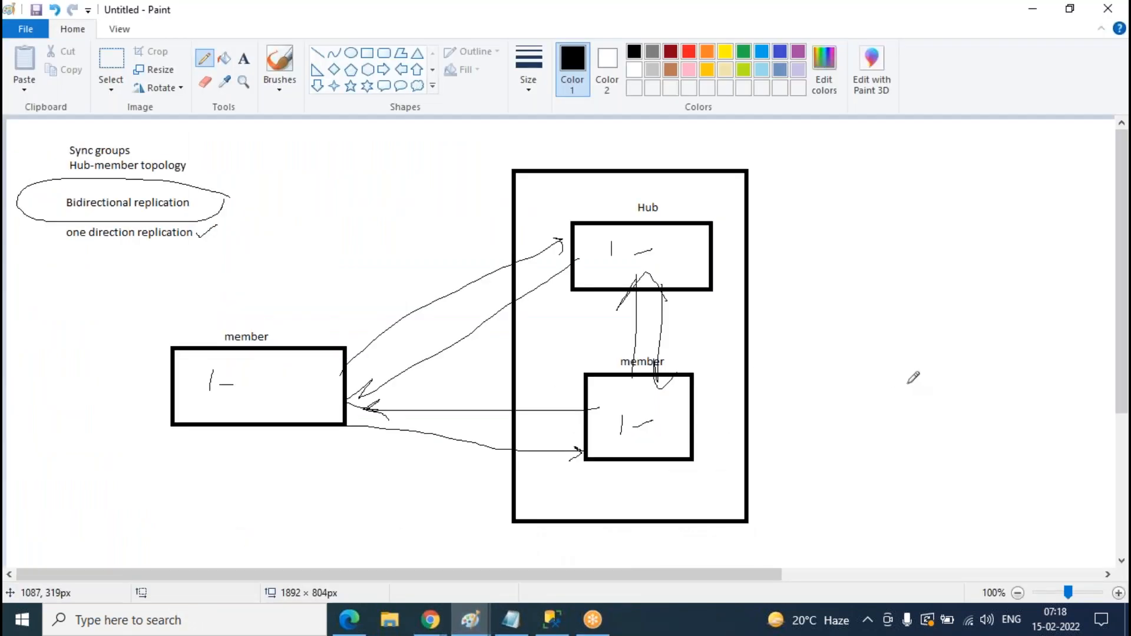
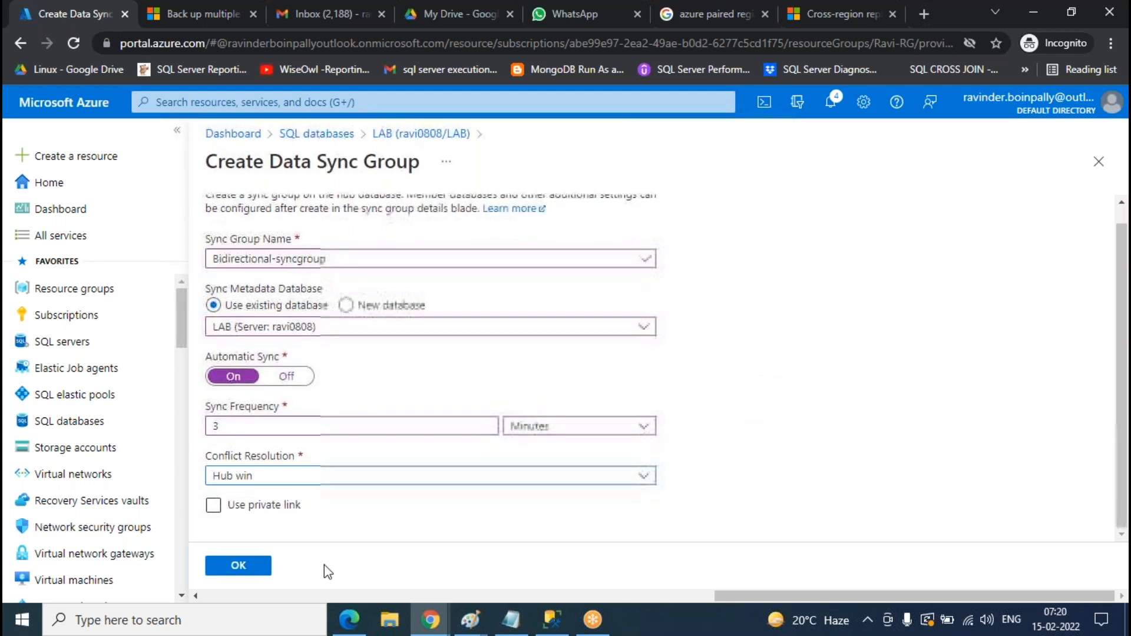
- Create Bidirectional-syncgroup, then open its LAB hub database from the Databases tile
left_click(239, 569)
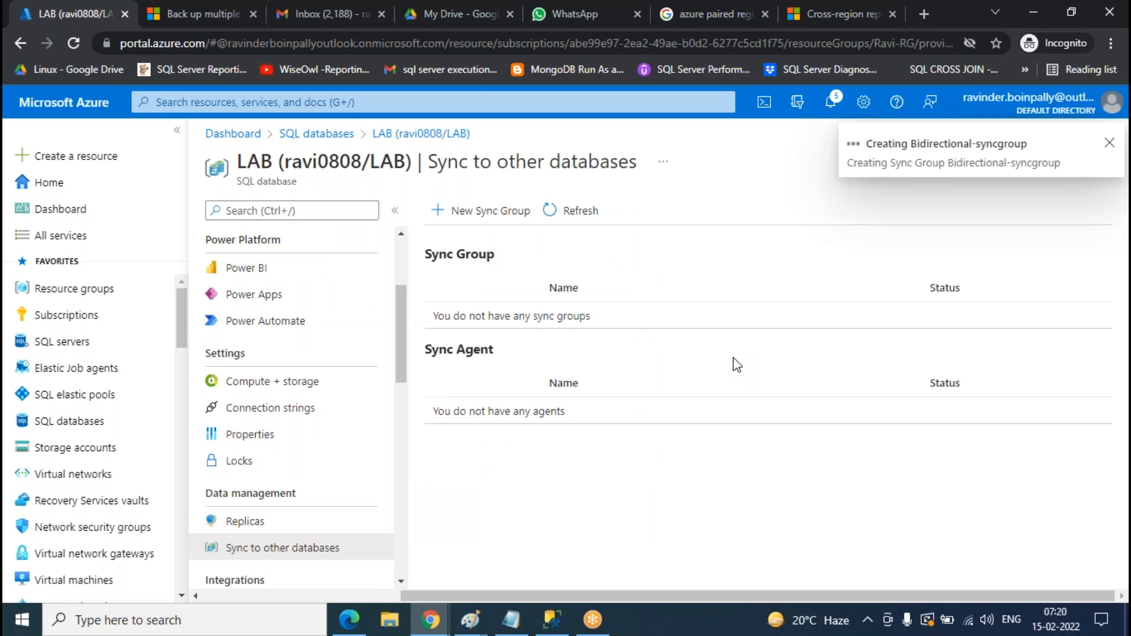
left_click(597, 215)
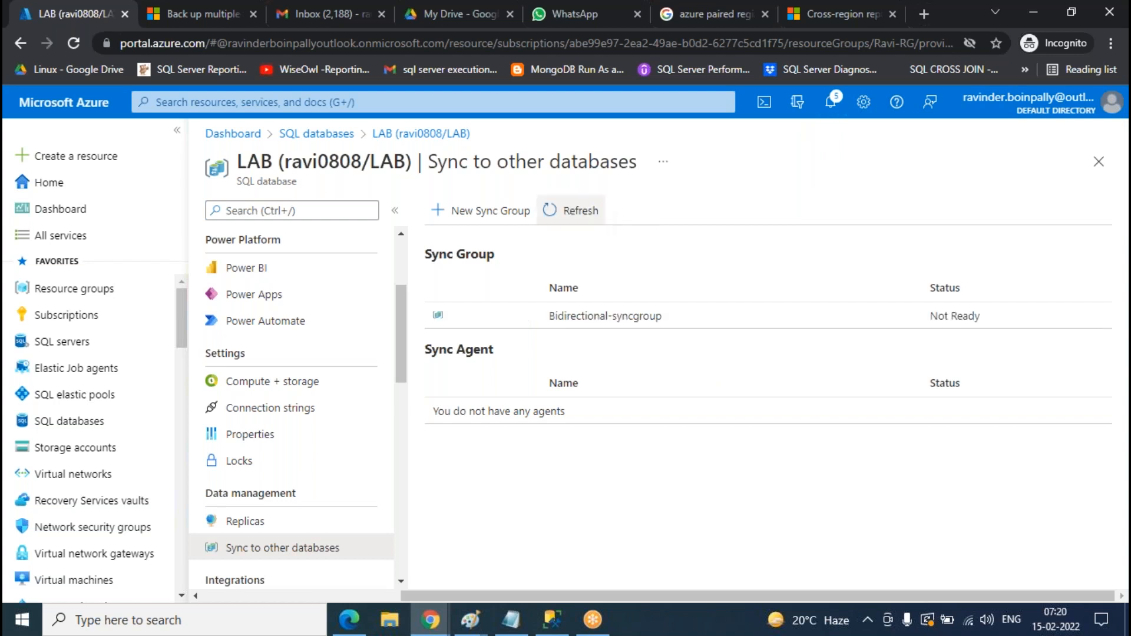
left_click(646, 321)
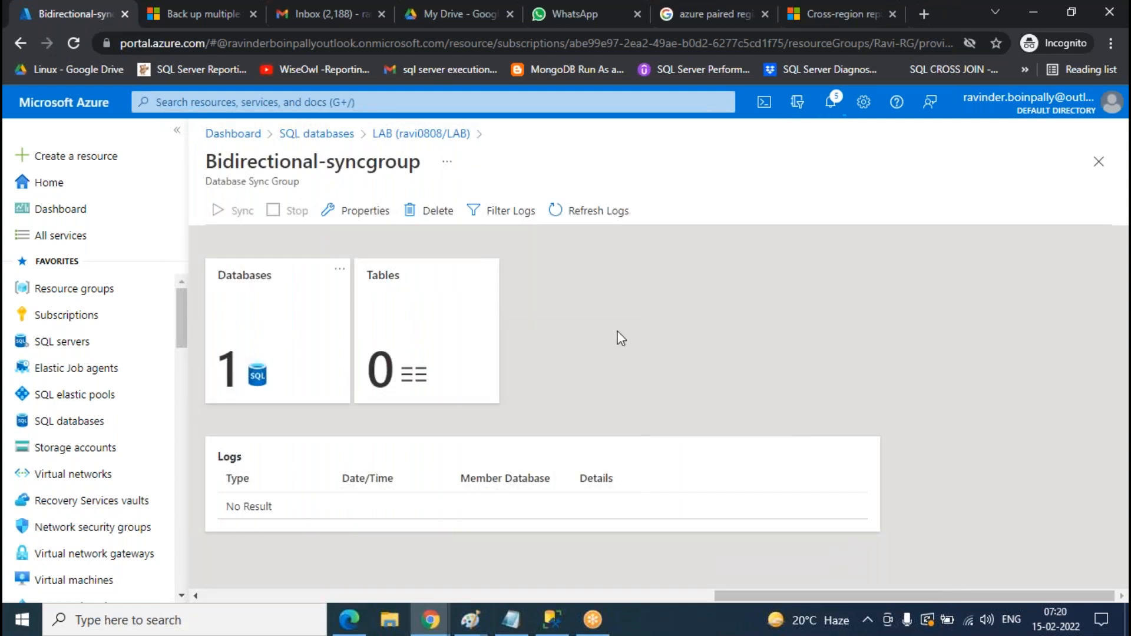
left_click(221, 329)
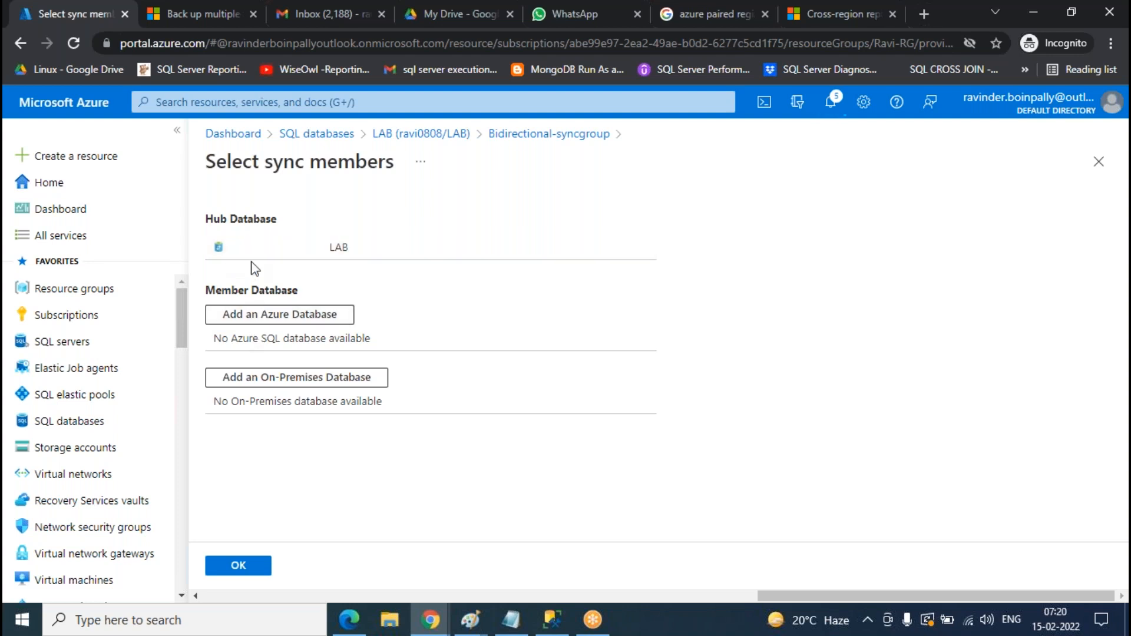
left_click(265, 250)
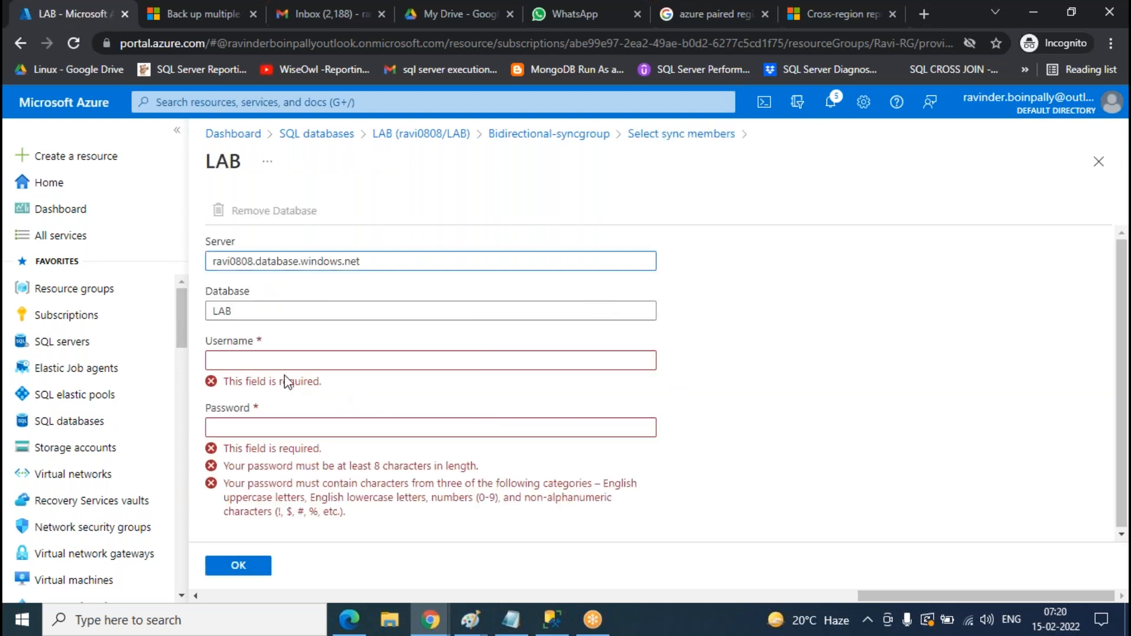
- Begin the hub login entry, then bring the Paint hub/member diagram to the front
left_click(275, 361)
left_click(978, 411)
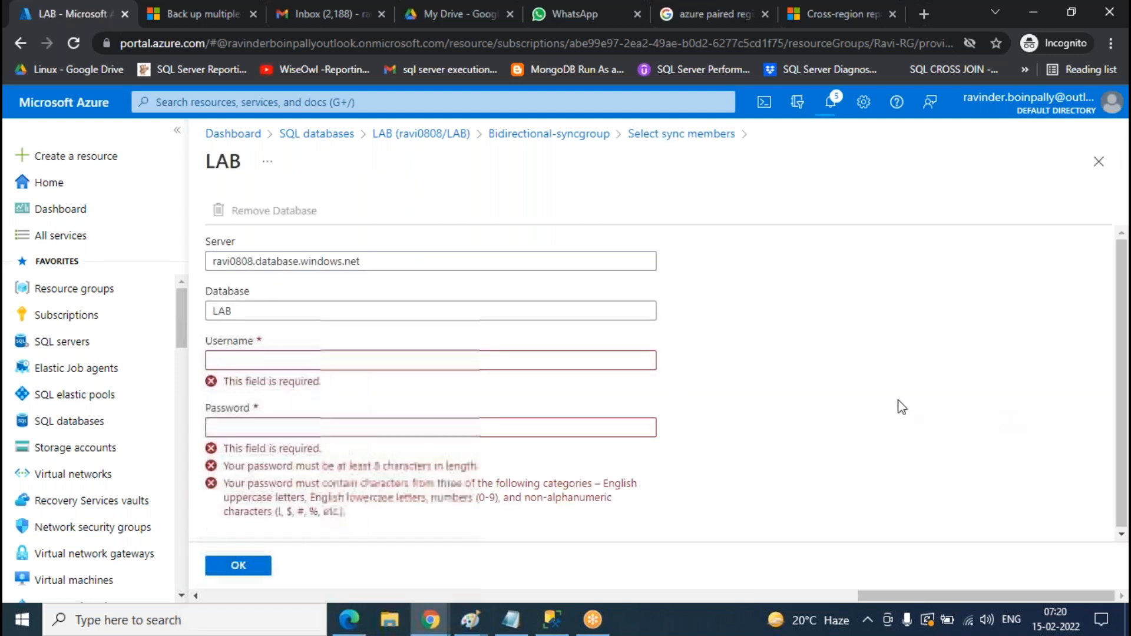
left_click(466, 630)
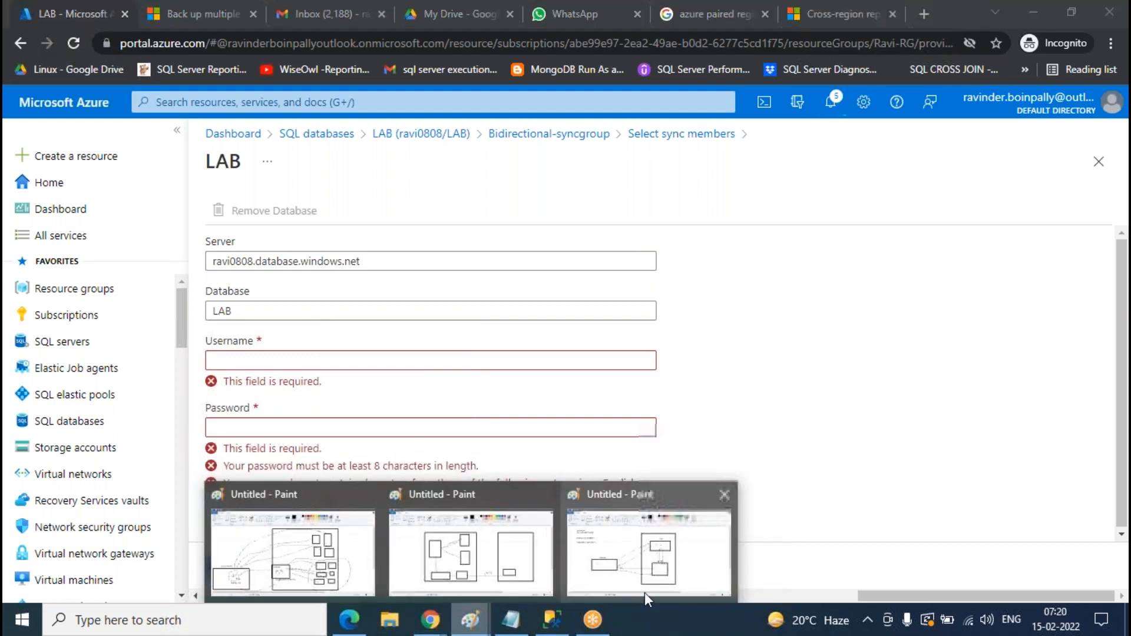
left_click(619, 595)
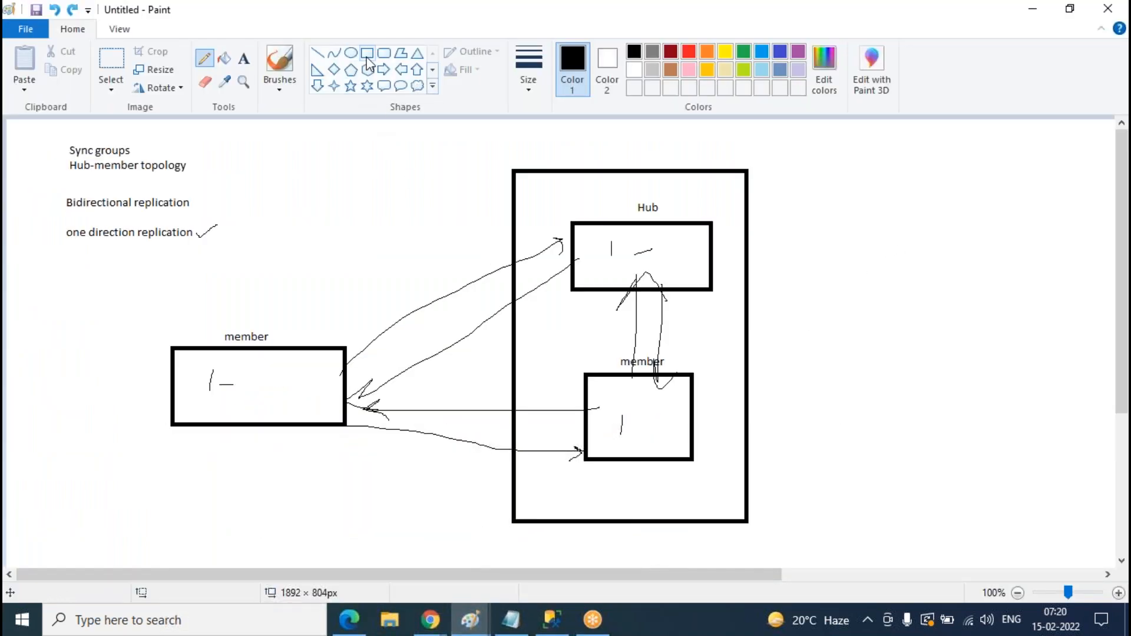
- Undo the stray loop and draw a tall rectangle between the left member and Hub
mouse_move(714, 140)
left_mouse_down()
mouse_move(527, 124)
mouse_move(404, 353)
mouse_move(572, 542)
mouse_move(803, 401)
mouse_move(734, 160)
mouse_move(711, 142)
left_mouse_up()
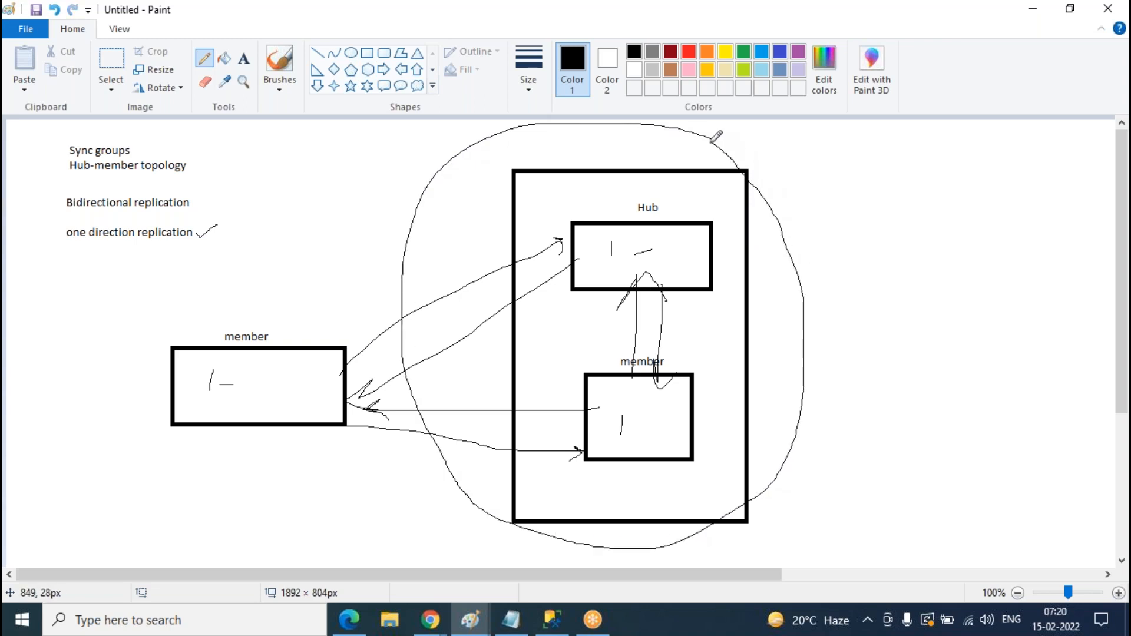
key("ctrl+z")
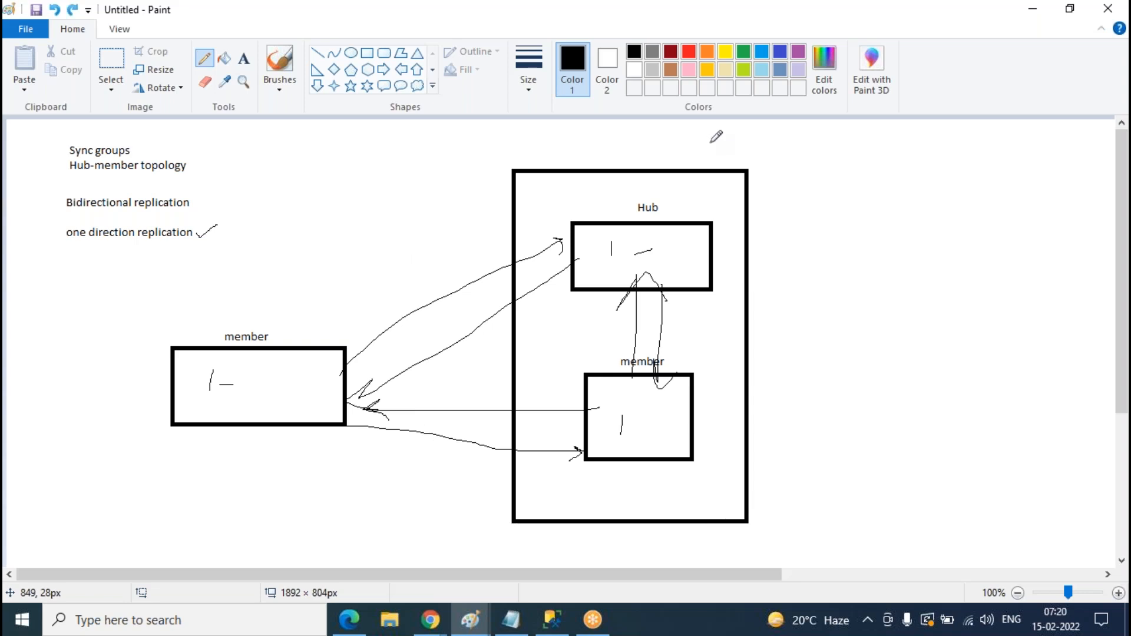
left_click(368, 53)
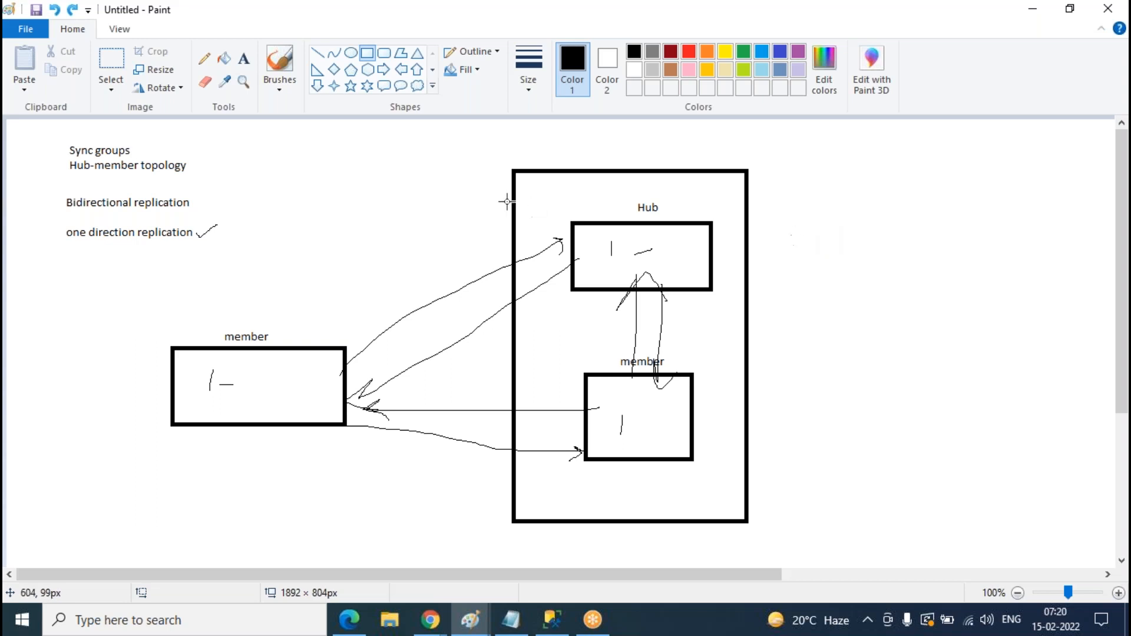
left_click_drag(376, 238, 463, 492)
left_click(817, 306)
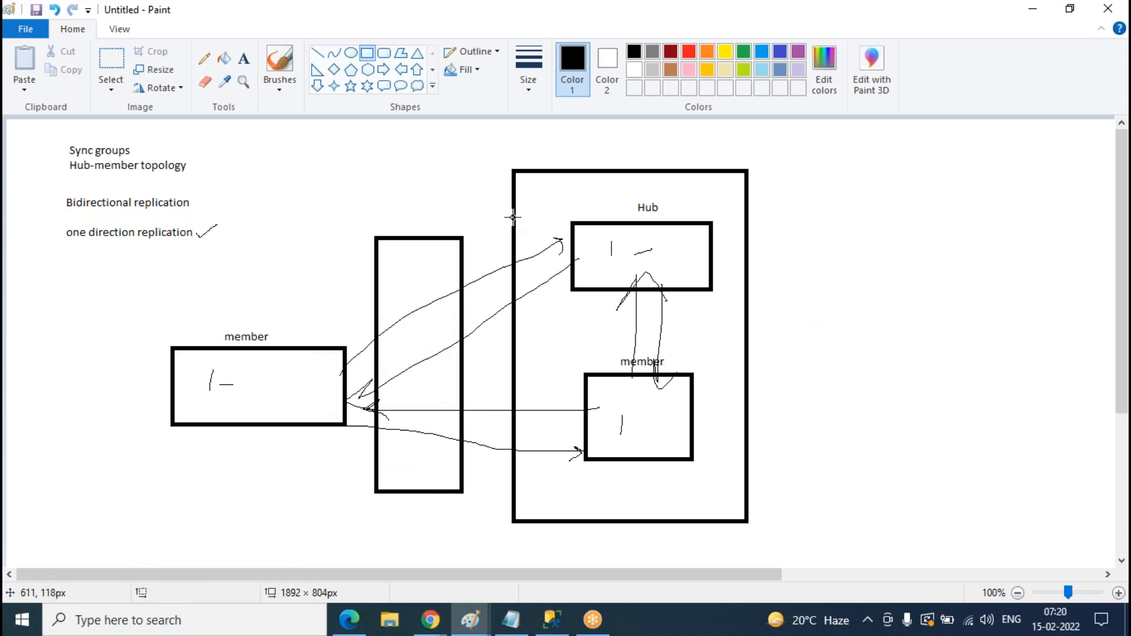
- Sketch pencil lines from the left member toward the Hub and lower member, then minimize Paint
left_click(204, 60)
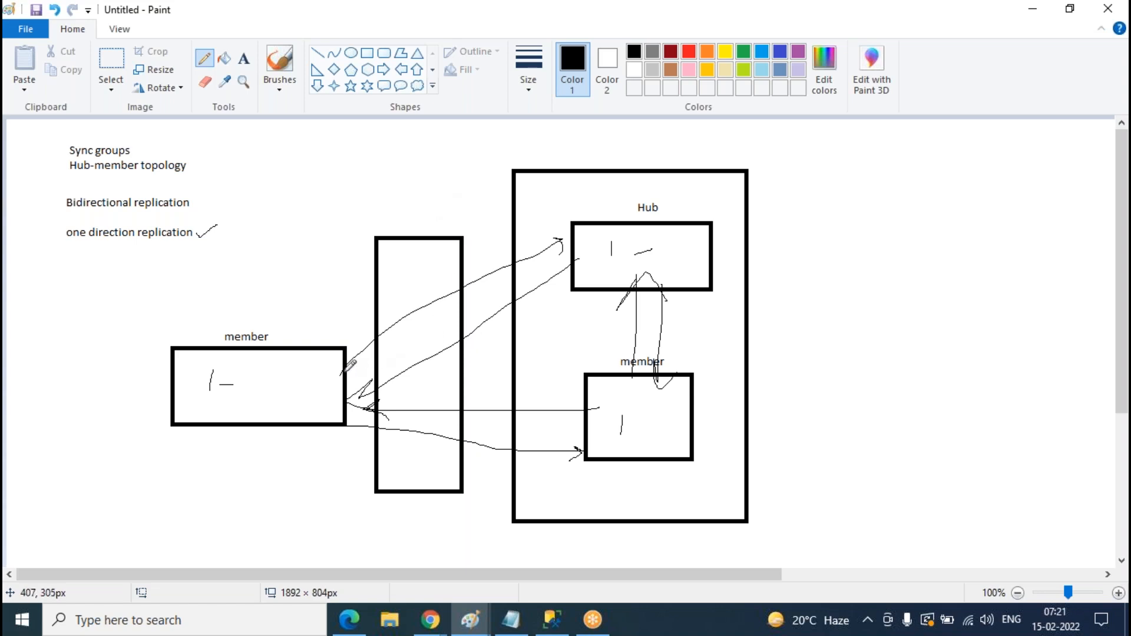
mouse_move(355, 359)
left_mouse_down()
mouse_move(412, 315)
mouse_move(575, 243)
mouse_move(566, 254)
left_mouse_up()
mouse_move(358, 400)
left_mouse_down()
mouse_move(436, 417)
mouse_move(597, 412)
left_mouse_up()
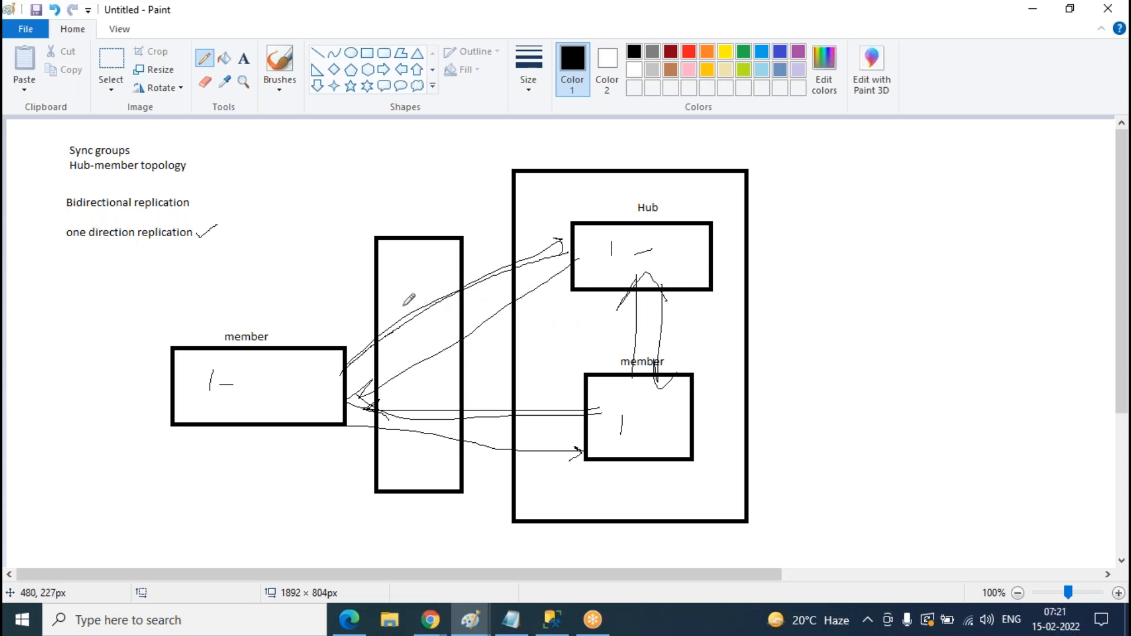
mouse_move(402, 284)
left_mouse_down()
mouse_move(402, 263)
mouse_move(450, 275)
mouse_move(411, 288)
mouse_move(568, 238)
mouse_move(498, 306)
mouse_move(646, 408)
left_mouse_up()
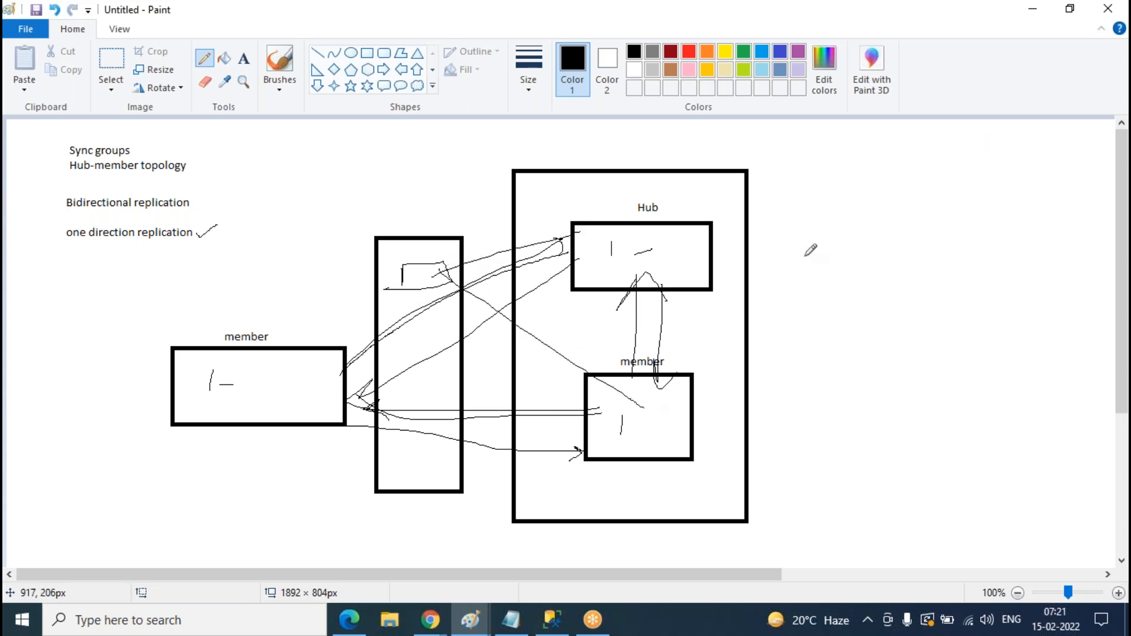
left_click(1035, 17)
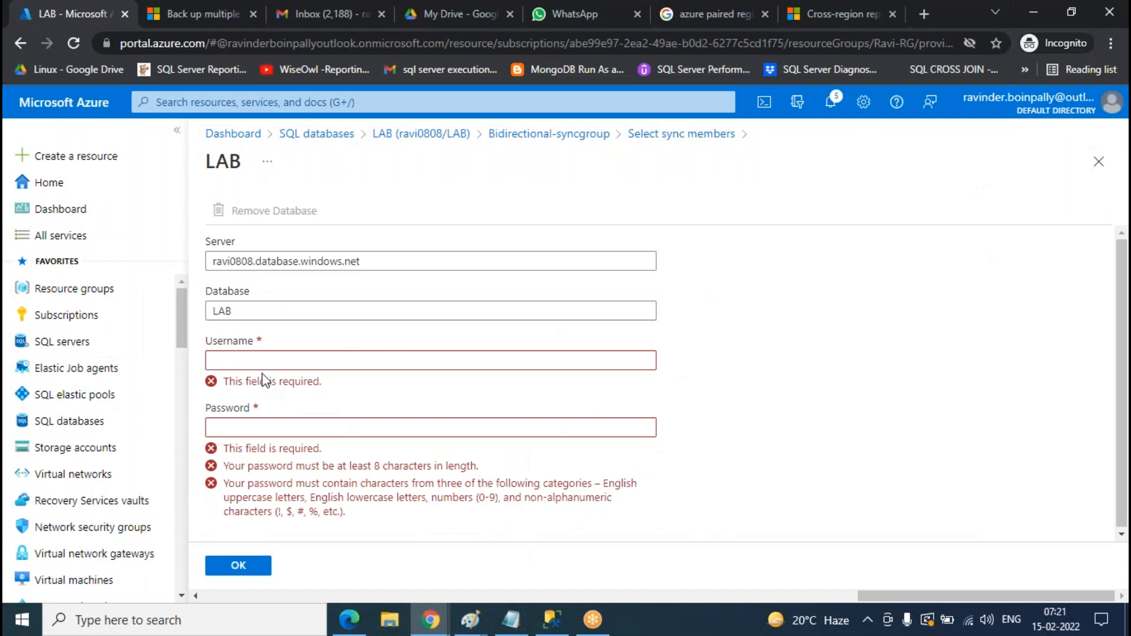
- Enter the LAB hub database's username and password and save them
left_click(262, 362)
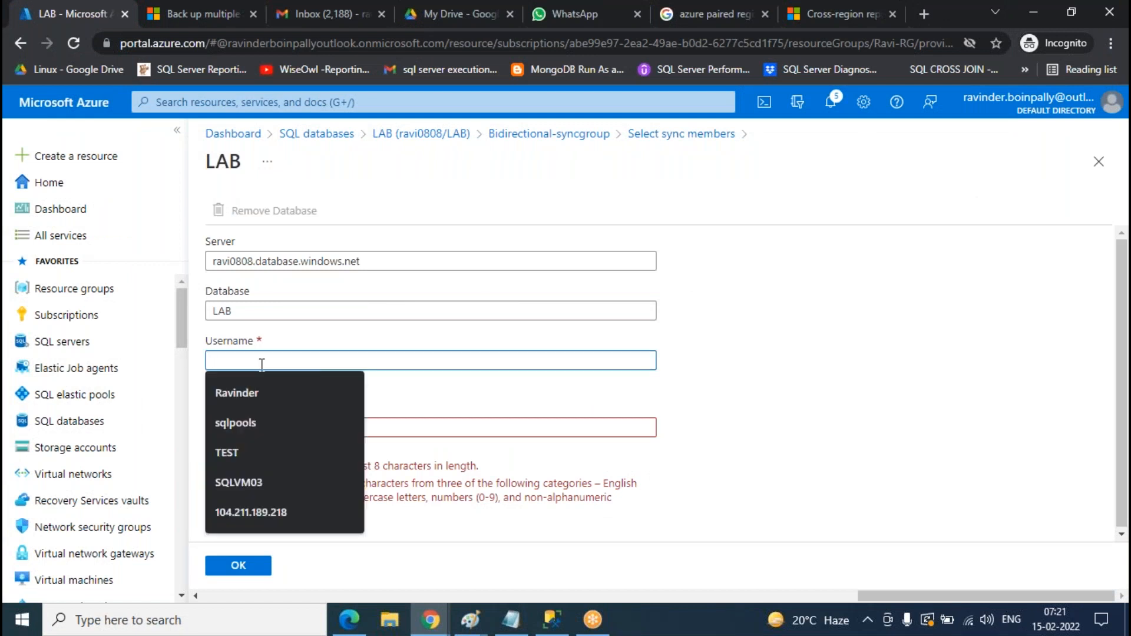
type("Ravinder")
key("Tab")
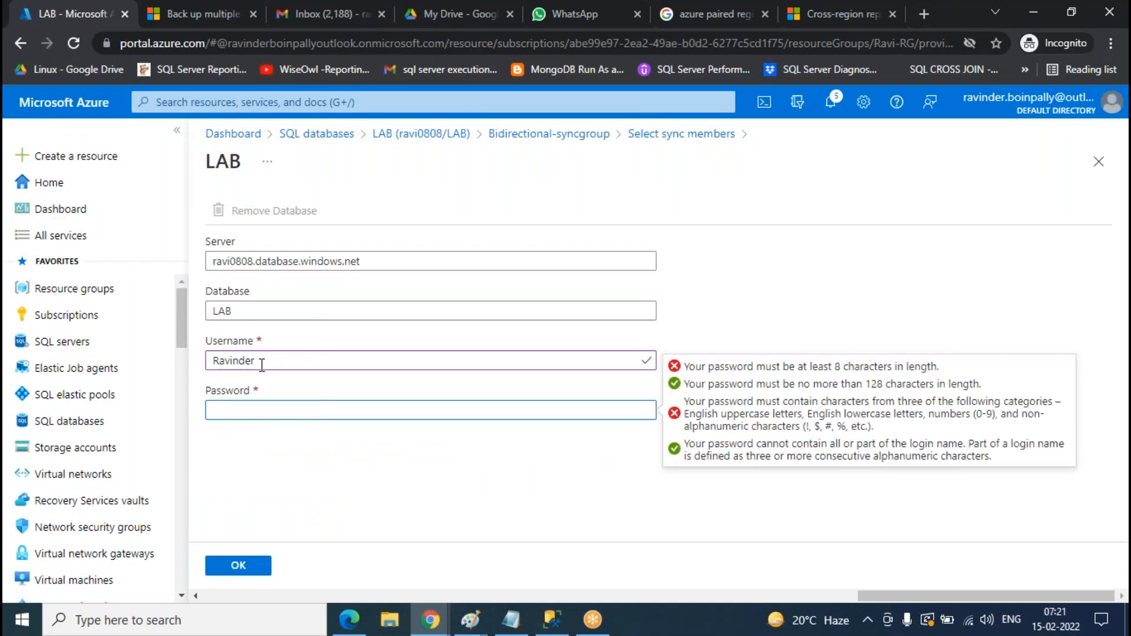
type("•••••••••")
left_click(239, 569)
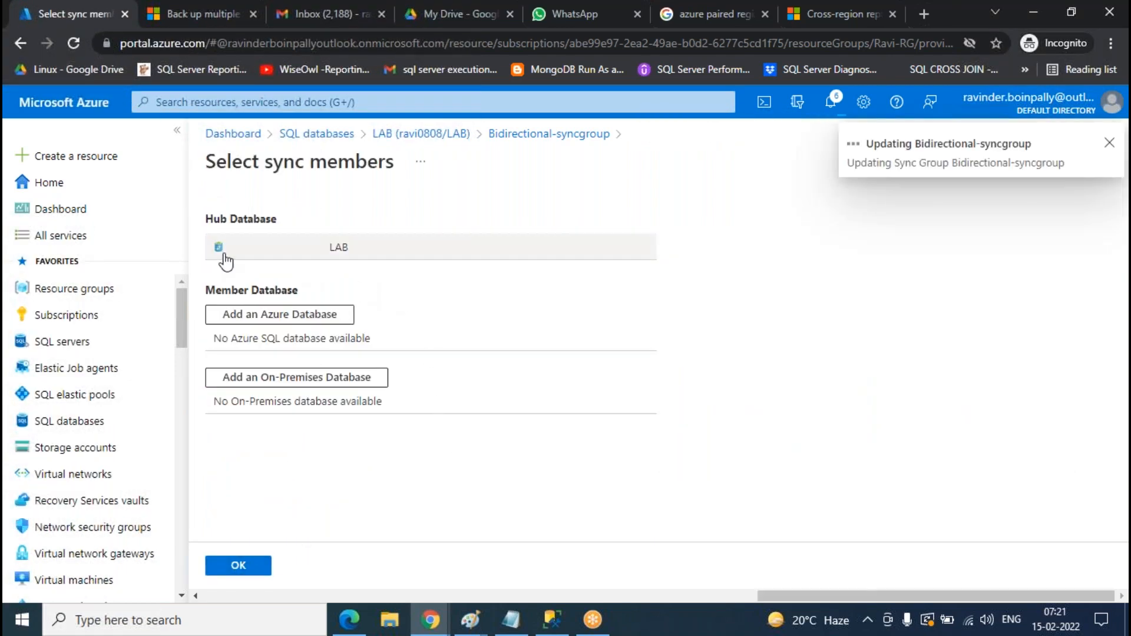
- Review the Azure SQL and local on-premises servers in SSMS Object Explorer, then return to the portal
left_click(553, 620)
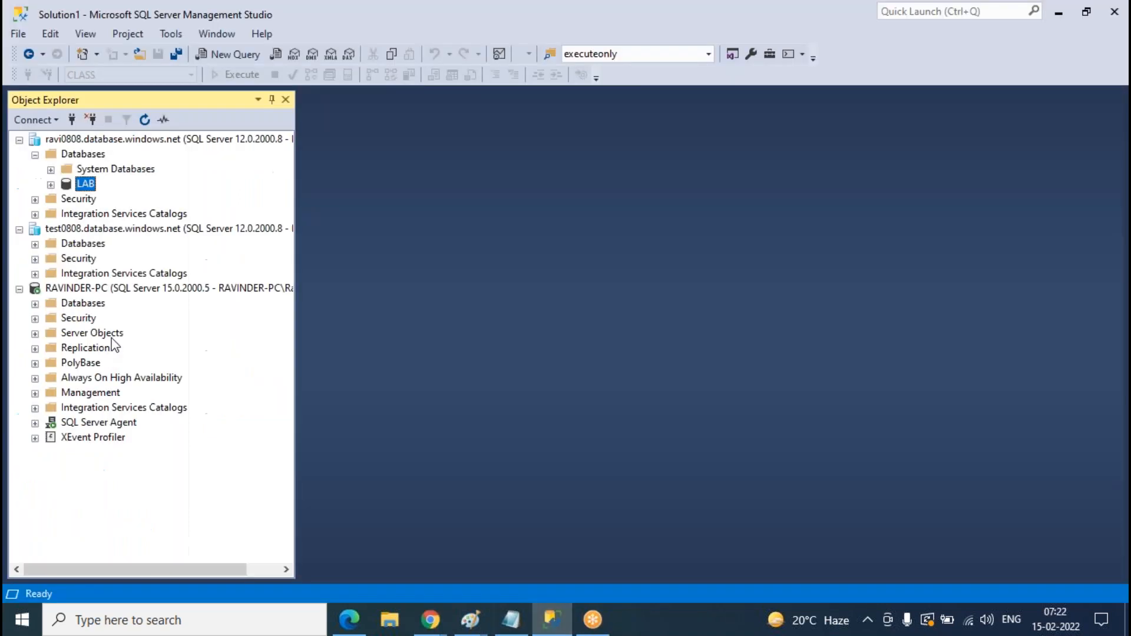
left_click(112, 140)
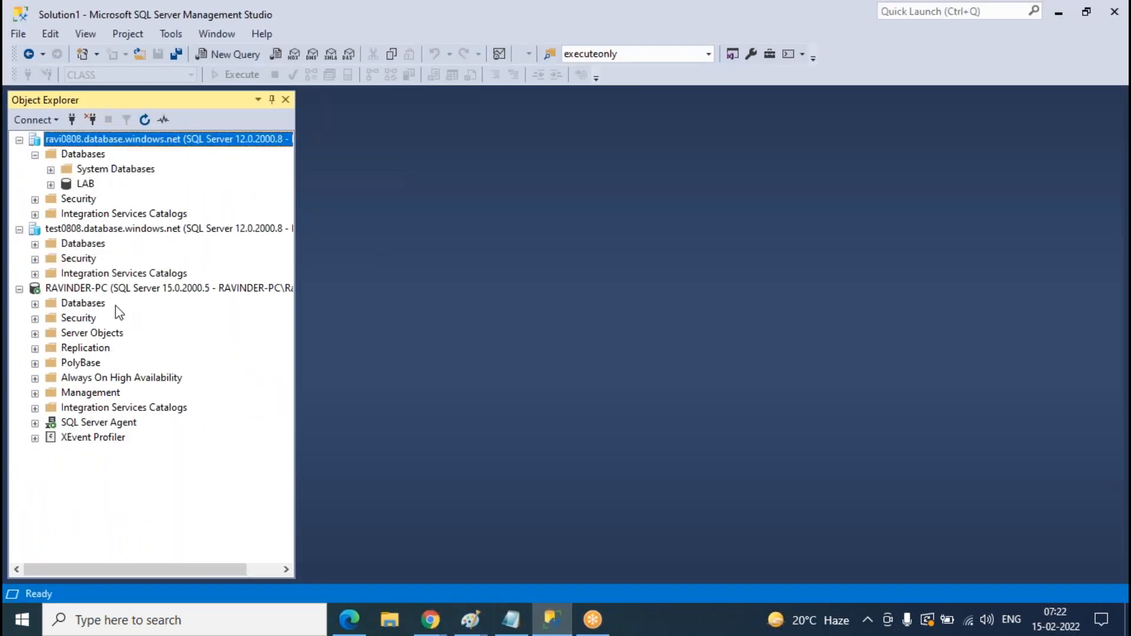
left_click(117, 289)
left_click(168, 140)
mouse_move(430, 620)
left_click(506, 548)
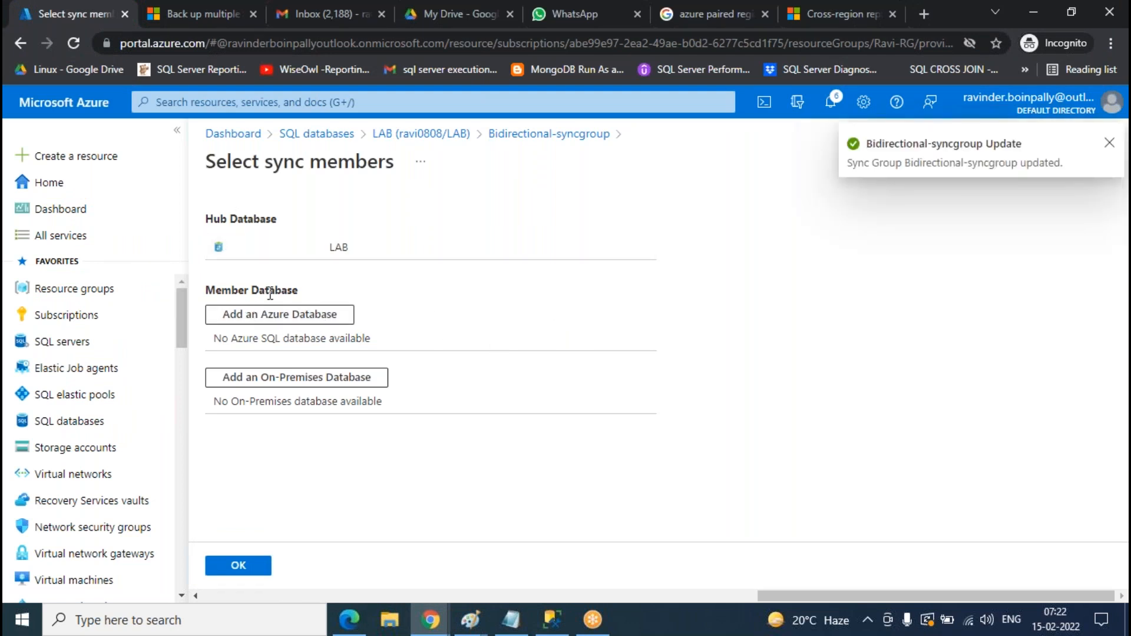
- Add an Azure database member named 'Azure-member' using the CLASS database on server test0808
left_click(296, 319)
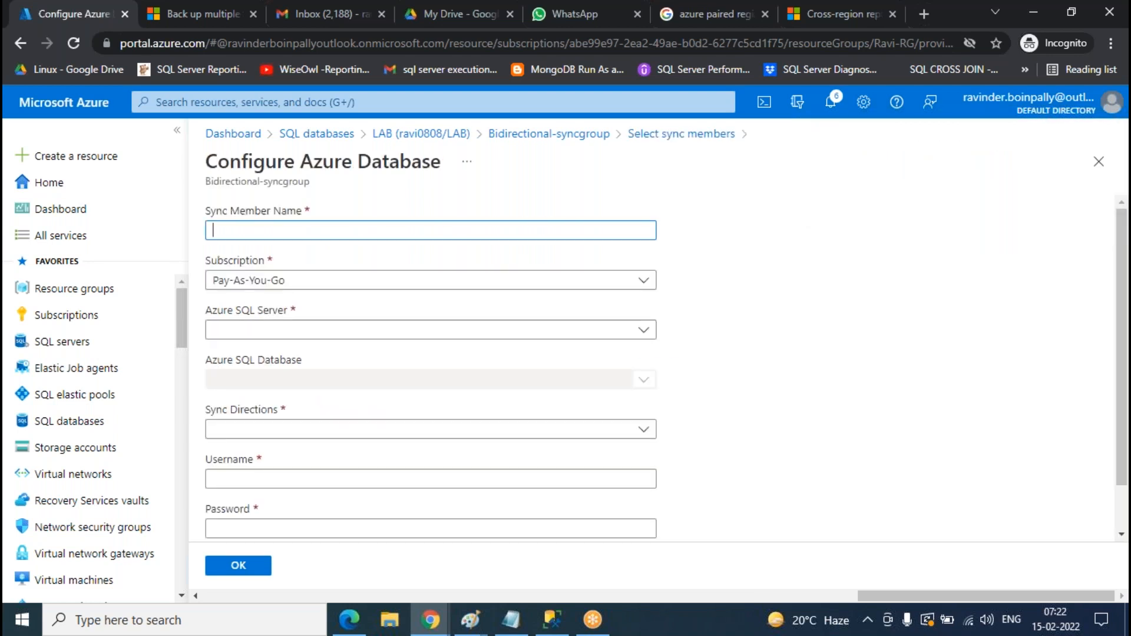
left_click(283, 232)
type("Azure-member")
left_click(331, 335)
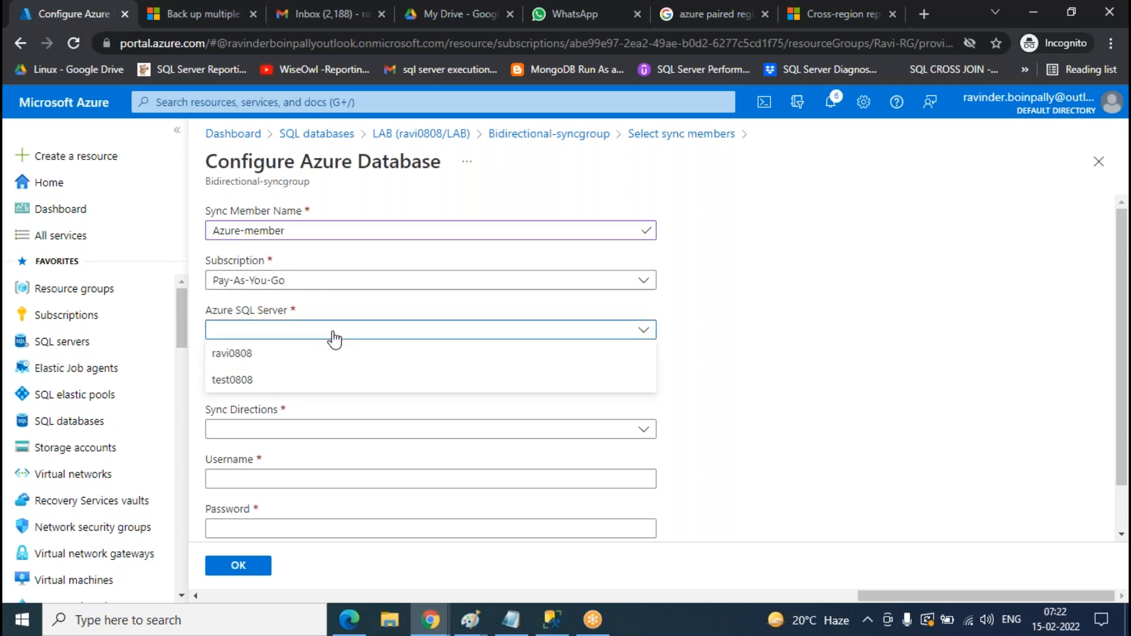
left_click(239, 382)
left_click(313, 386)
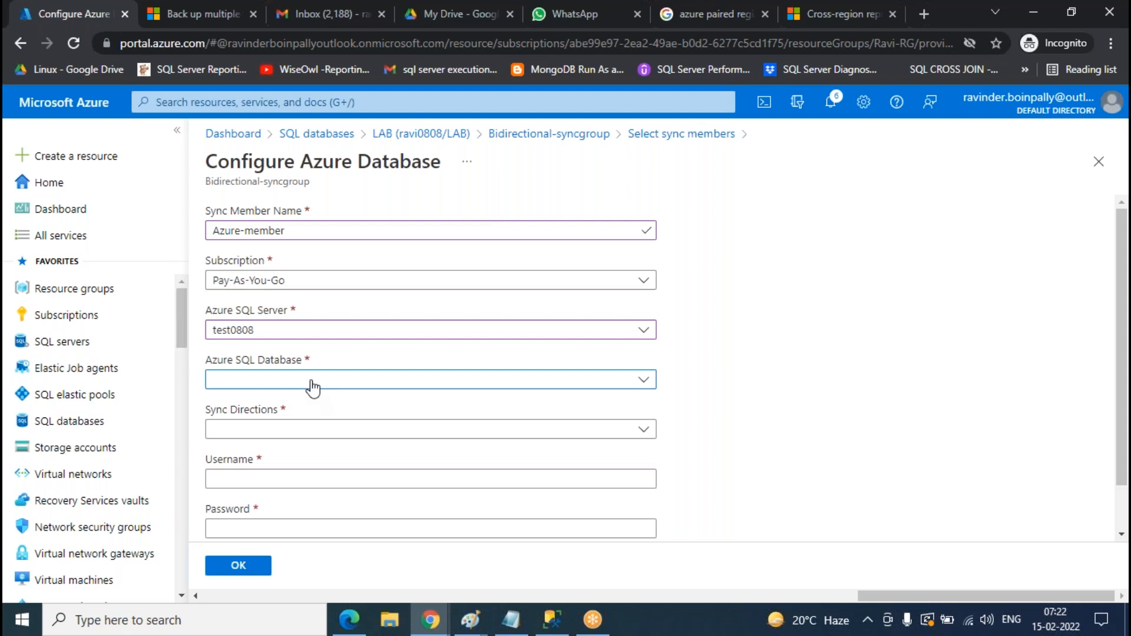
left_click(230, 399)
- Set the member's sync direction to To the Hub and bring up the Paint diagram
scroll(373, 403, "down", 1)
left_click(255, 380)
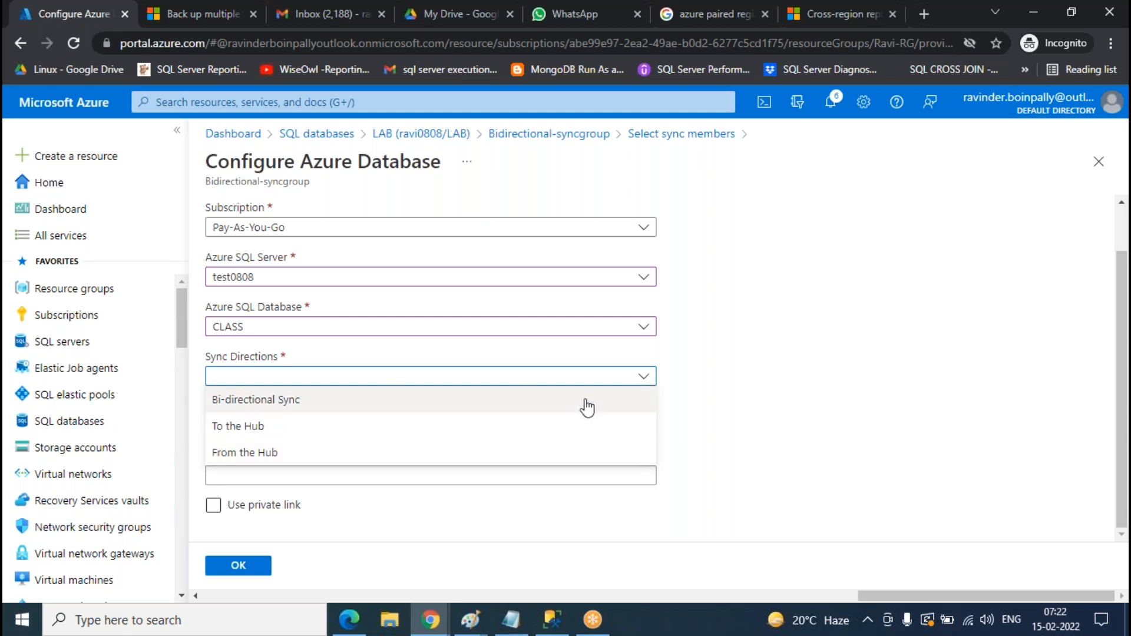
left_click(289, 406)
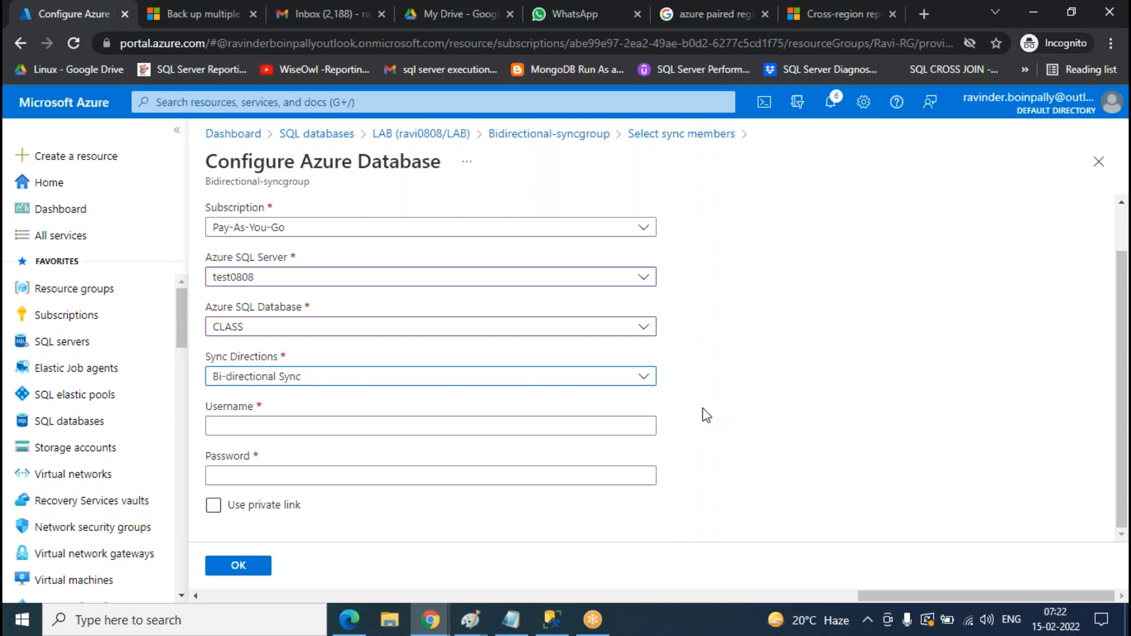
left_click(293, 382)
left_click(260, 425)
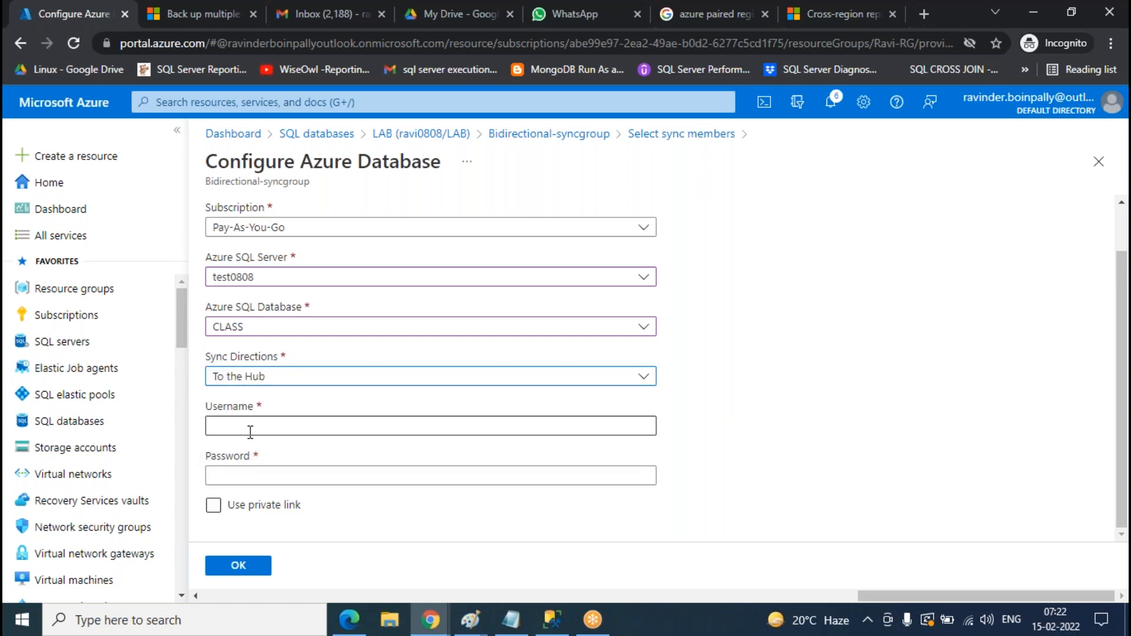
left_click(470, 620)
left_click(671, 558)
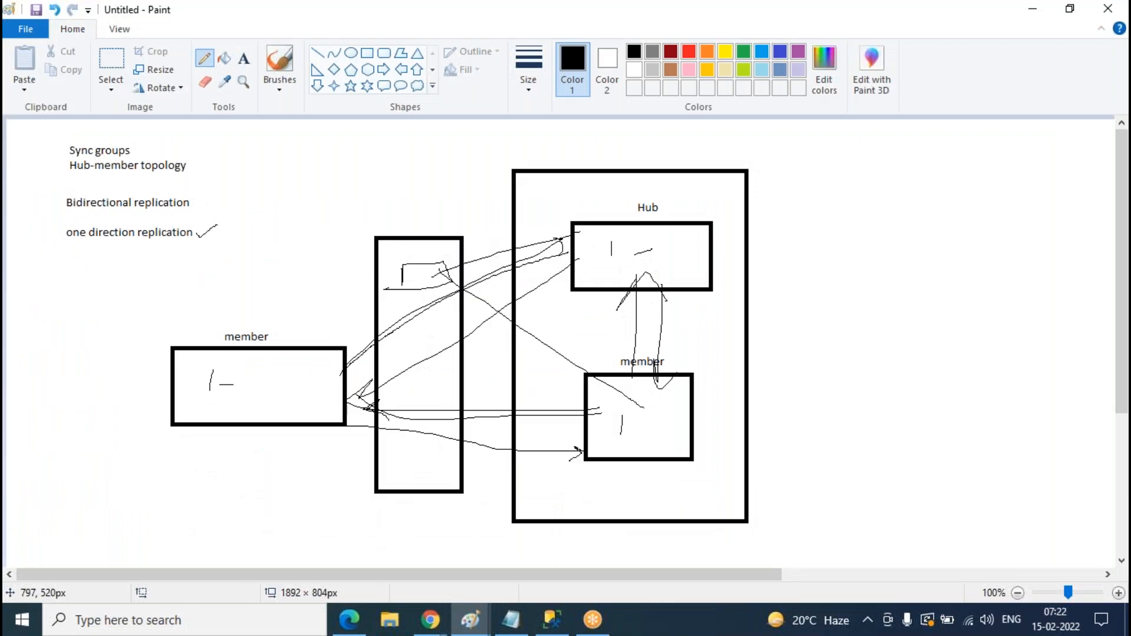
- Replace the diagram's rectangle and loops with curves linking Hub and members, then minimize Paint
key("ctrl+z")
key("ctrl+z")
key("ctrl+z")
key("ctrl+z")
key("ctrl+z")
key("ctrl+z")
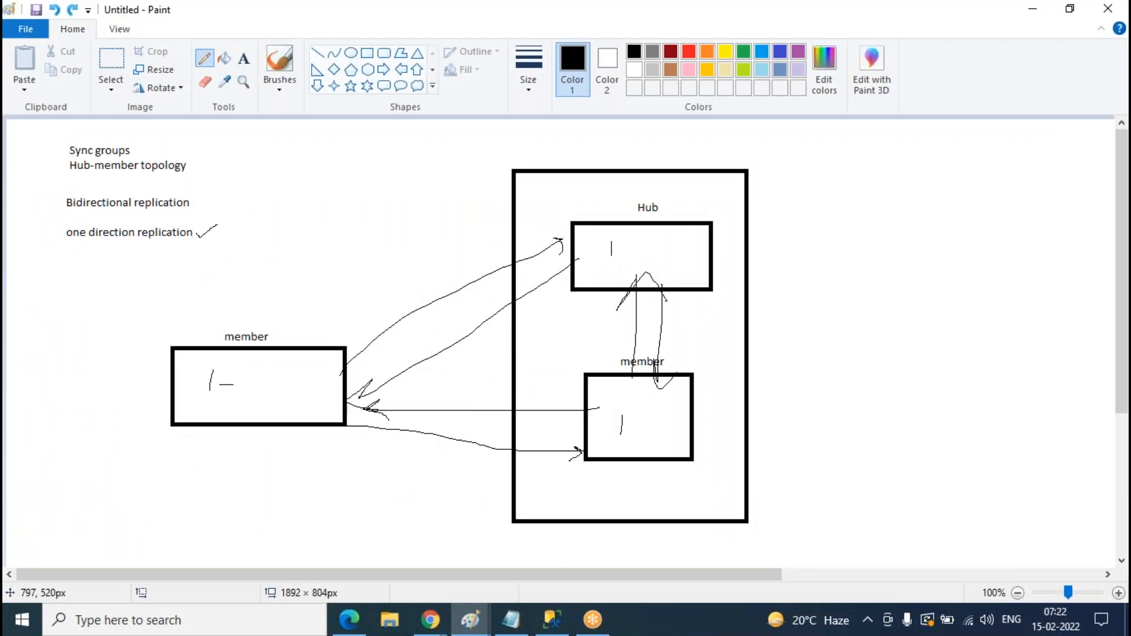
mouse_move(342, 375)
left_mouse_down()
mouse_move(321, 240)
mouse_move(563, 213)
left_mouse_up()
left_click_drag(706, 439, 723, 275)
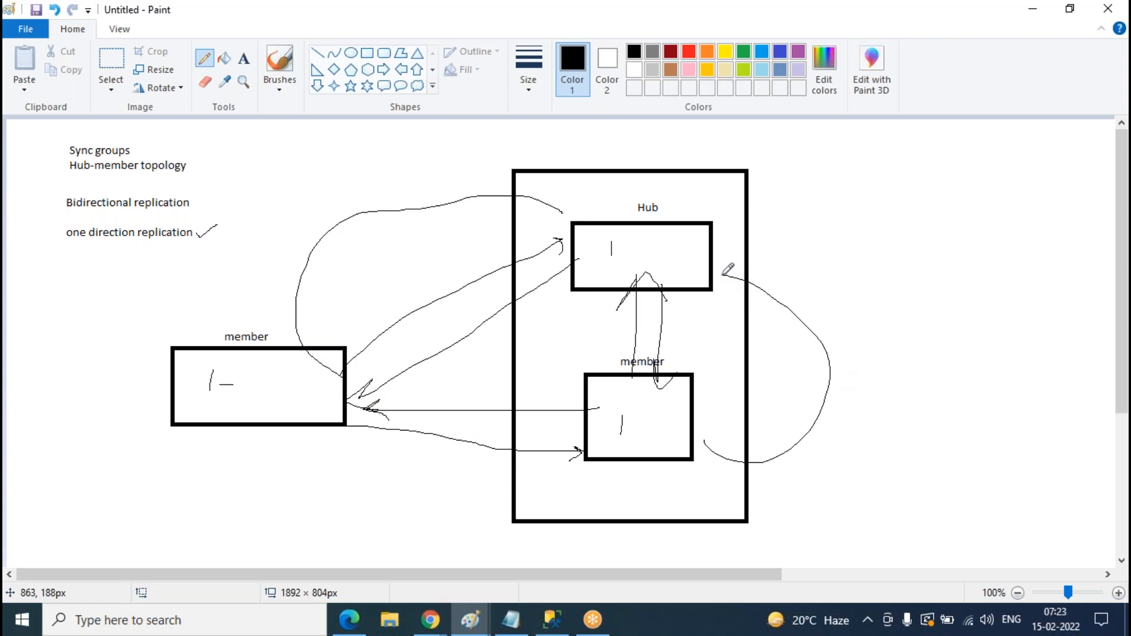
key("ctrl+z")
key("ctrl+z")
mouse_move(707, 267)
left_mouse_down()
mouse_move(724, 240)
mouse_move(748, 398)
mouse_move(706, 422)
left_mouse_up()
mouse_move(600, 226)
left_mouse_down()
mouse_move(605, 218)
mouse_move(392, 235)
mouse_move(333, 331)
left_mouse_up()
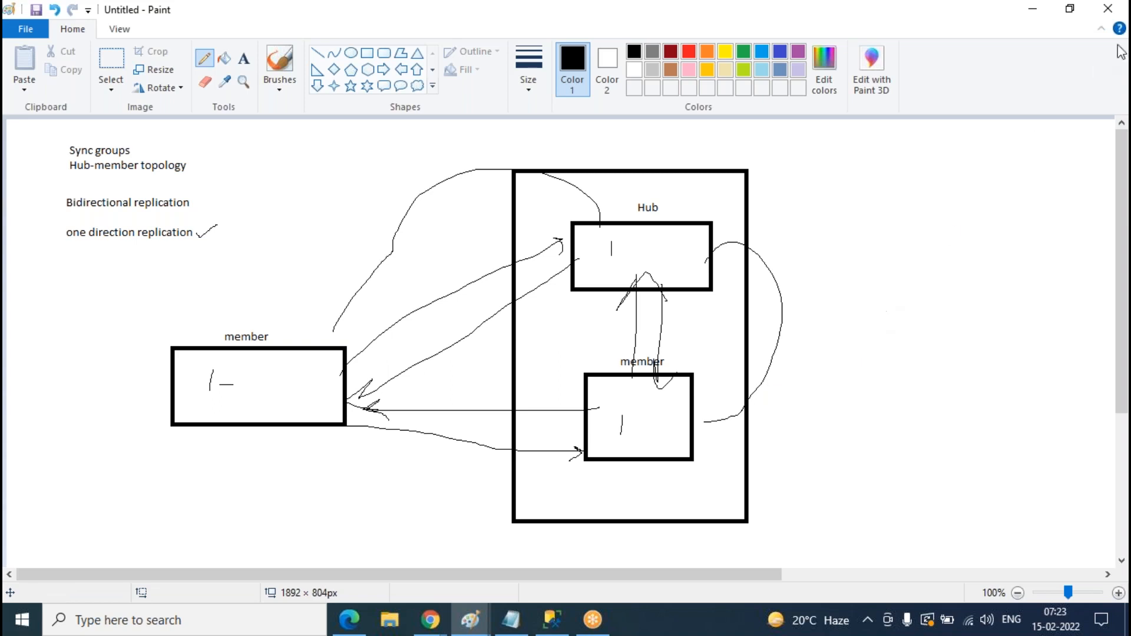
left_click(1033, 11)
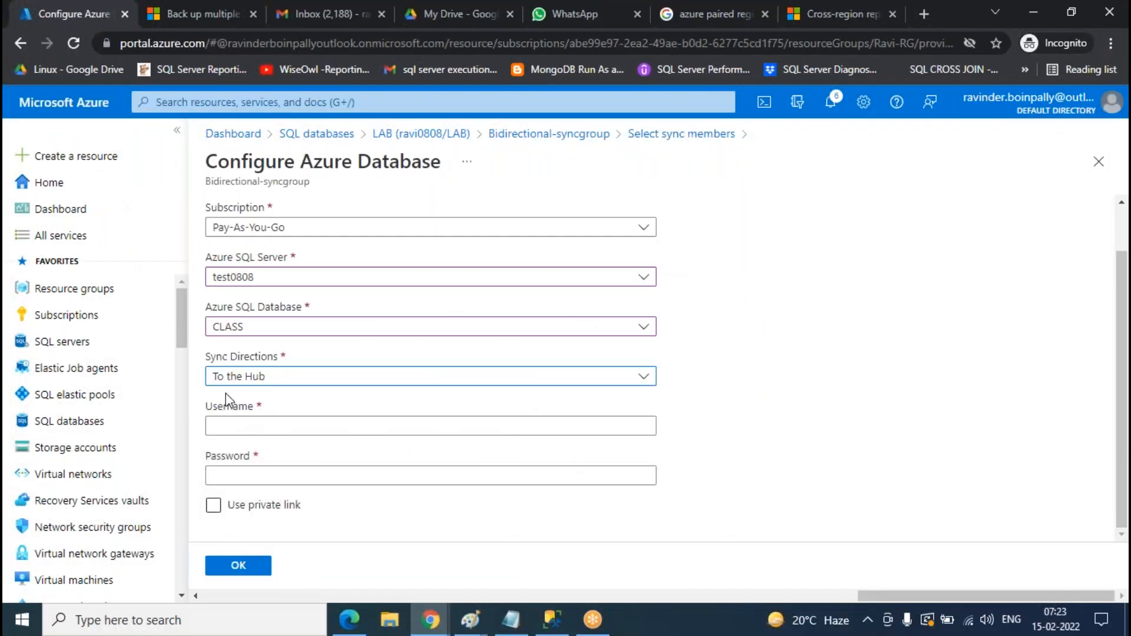
- Set Azure-member to Bi-directional Sync, enter its login credentials, and submit the form
left_click(240, 384)
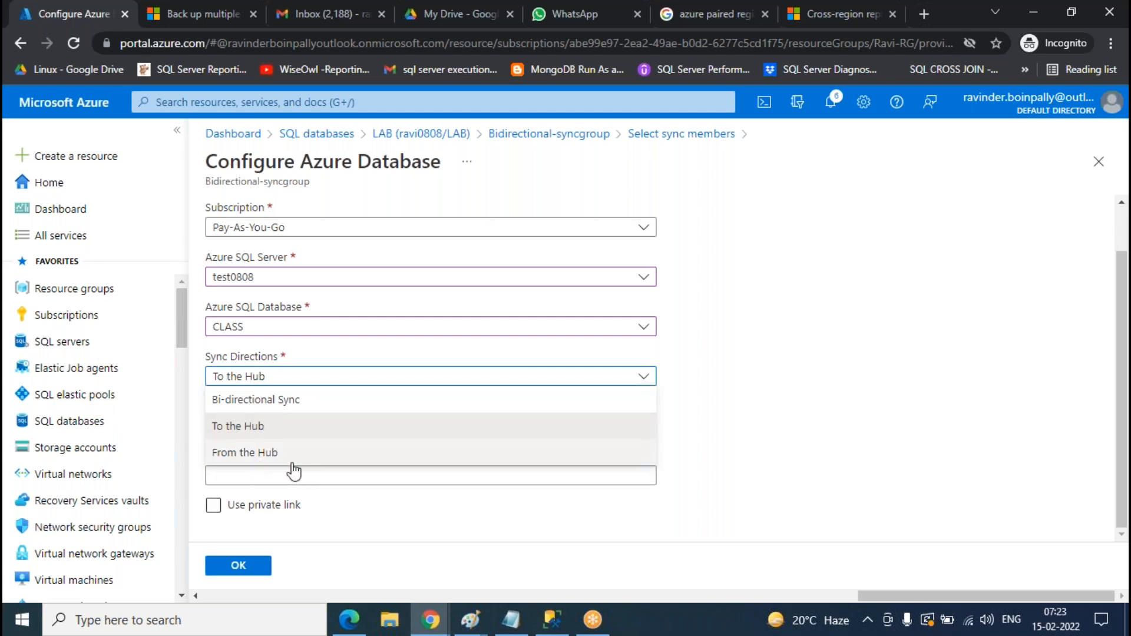
left_click(274, 408)
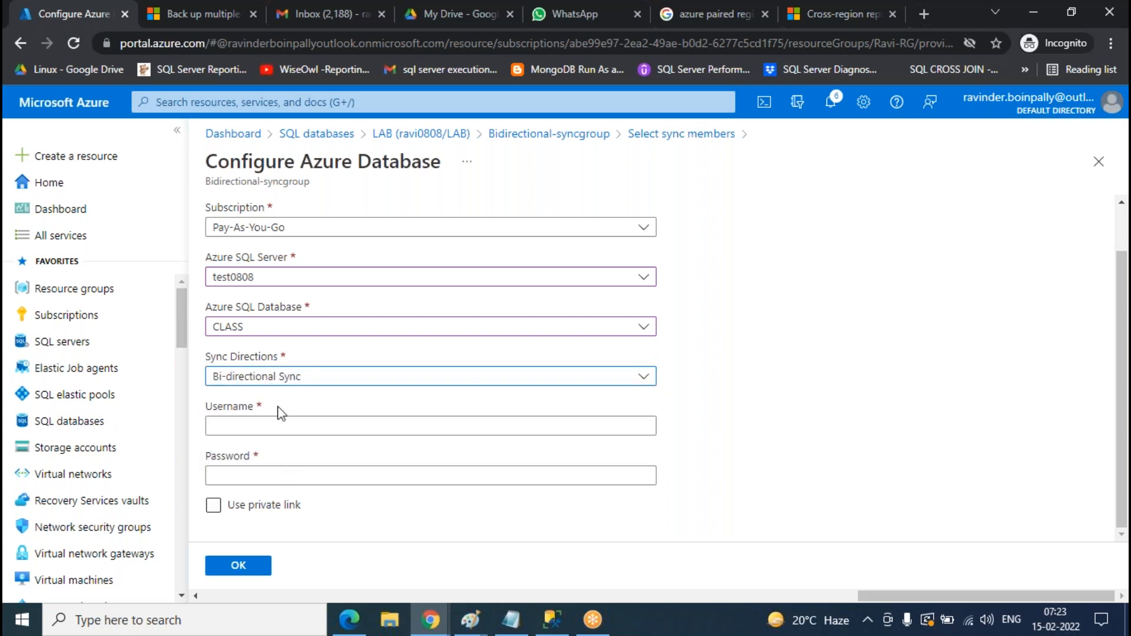
left_click(310, 427)
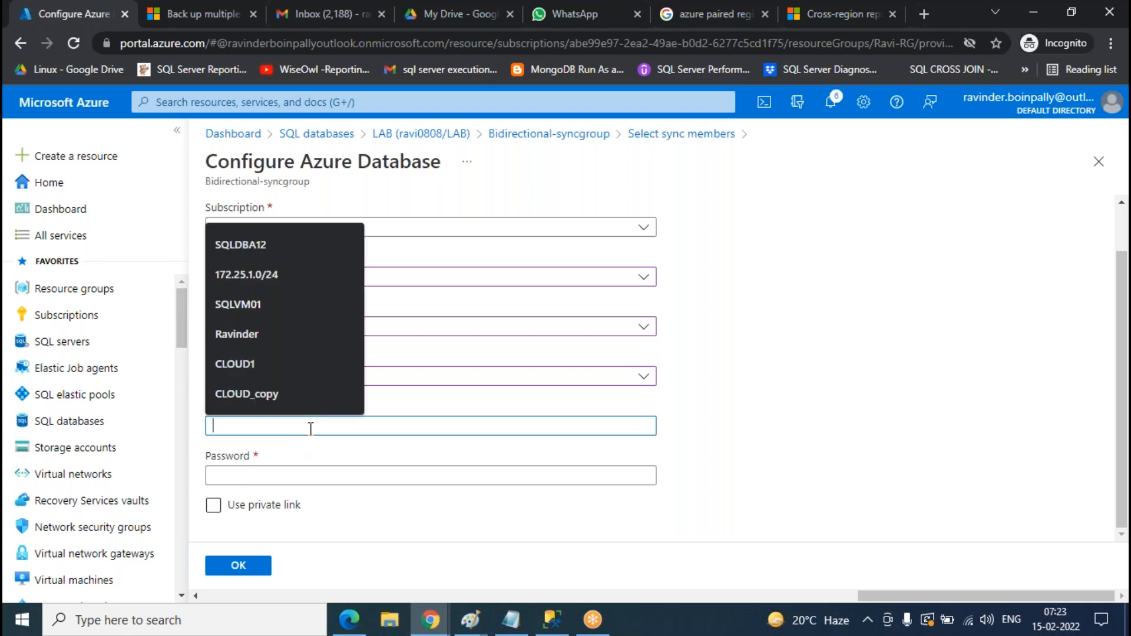
type("Ravinder")
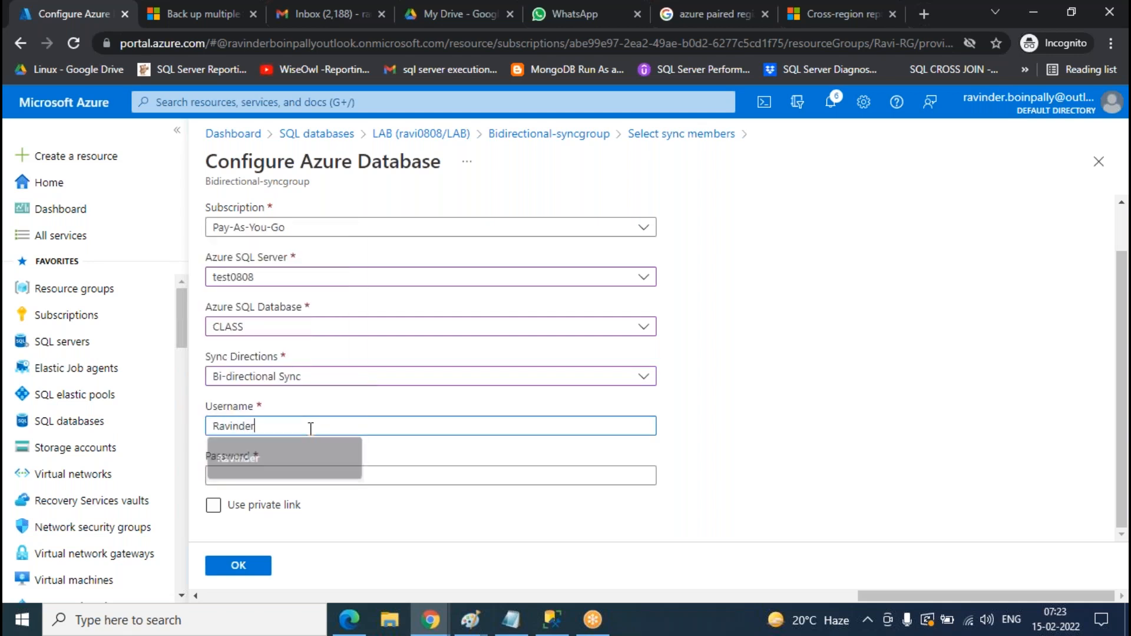
key("Tab")
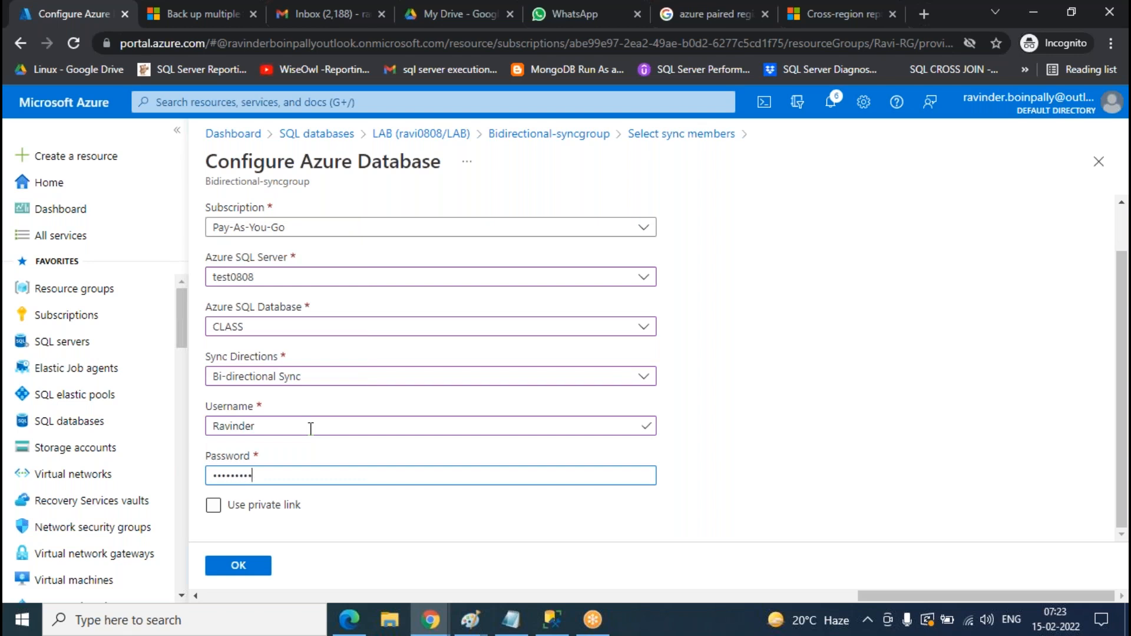
key("Return")
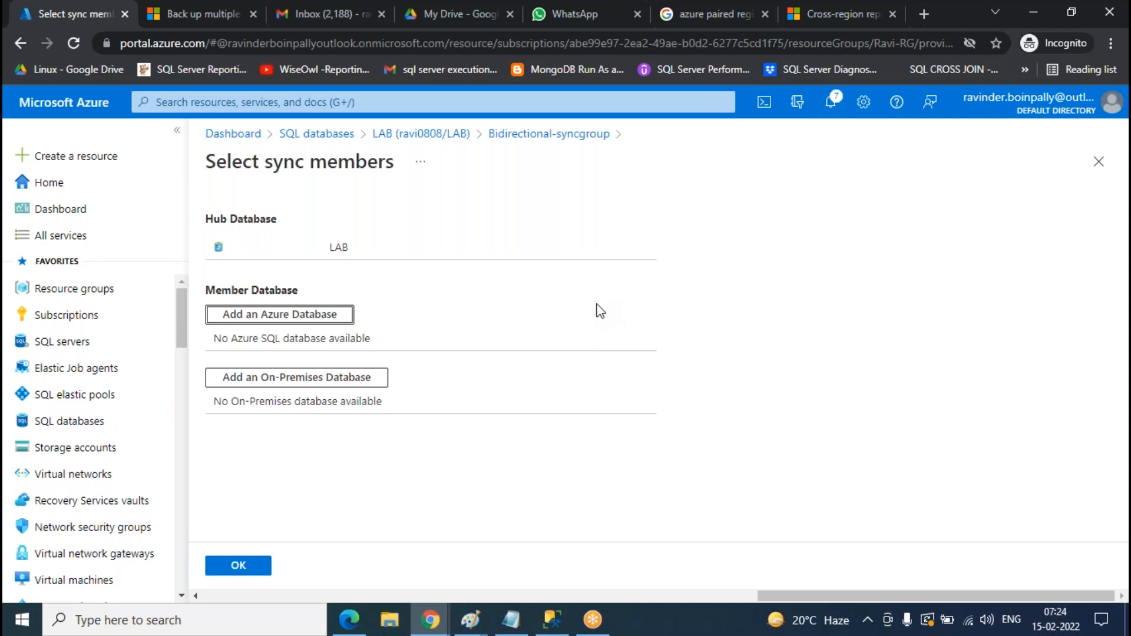
- Start an on-premises member, choose Create a new agent as the sync gateway, and open Download
left_click(262, 384)
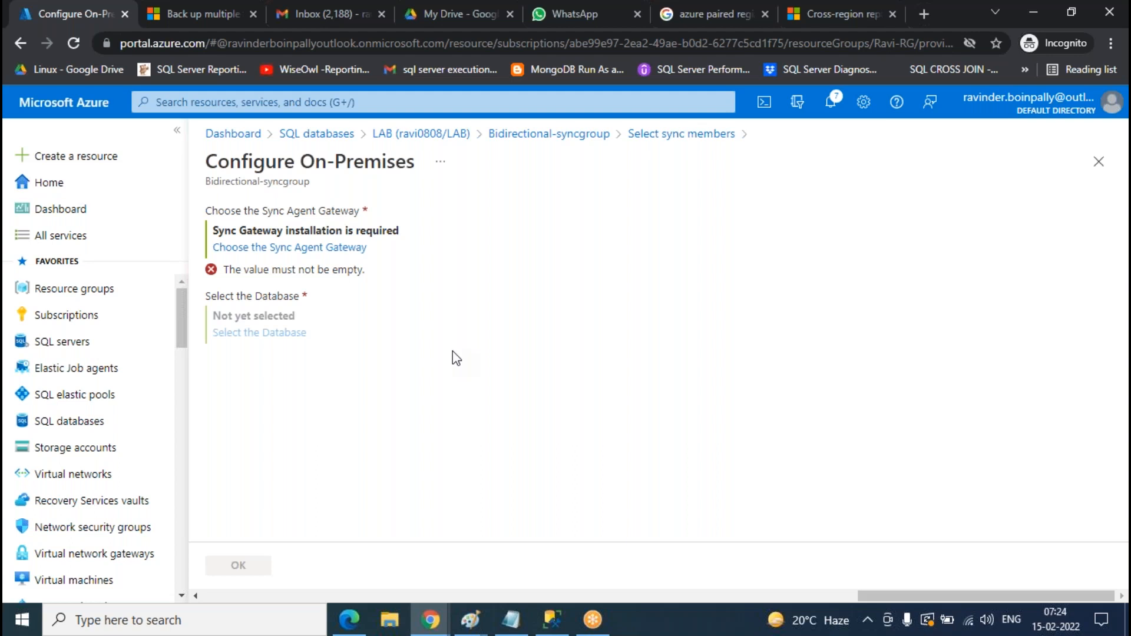
left_click(283, 255)
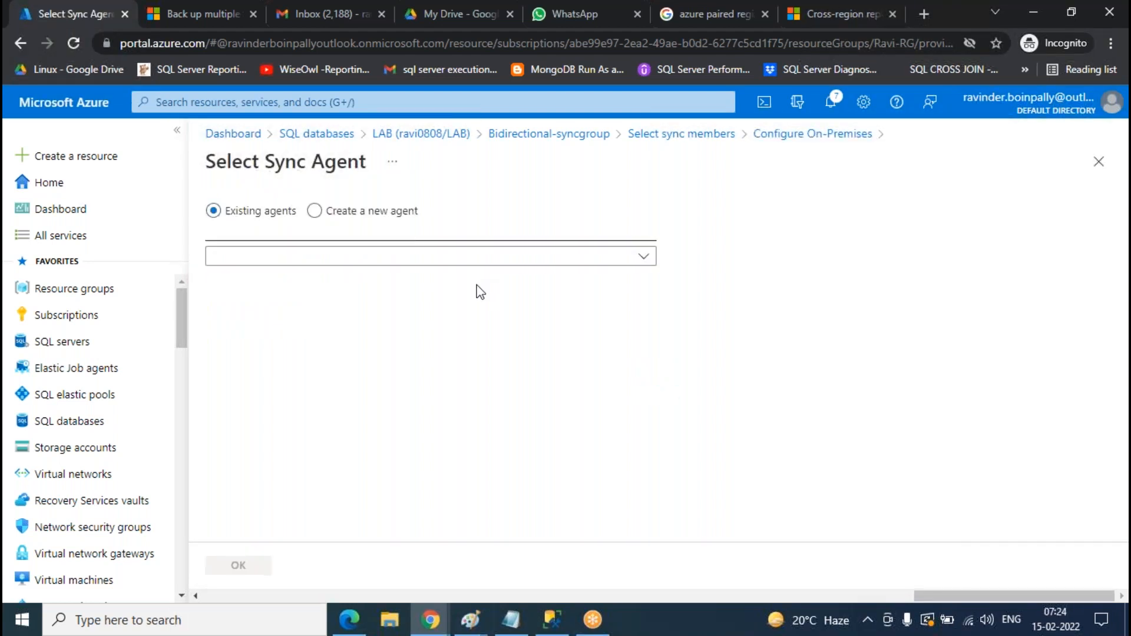
left_click(280, 267)
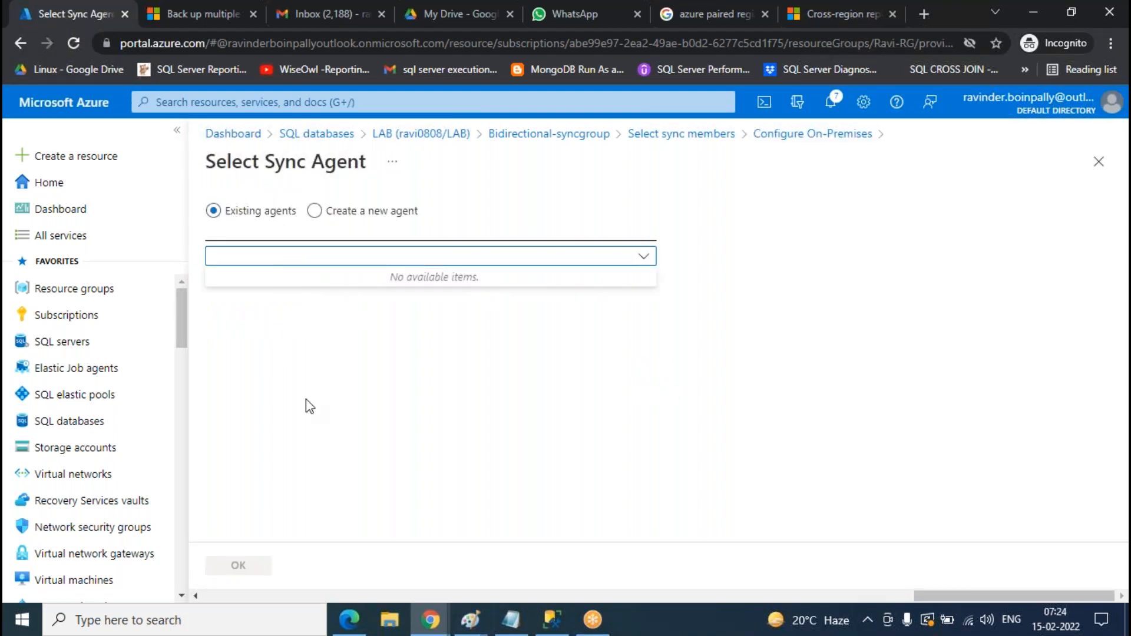
left_click(353, 213)
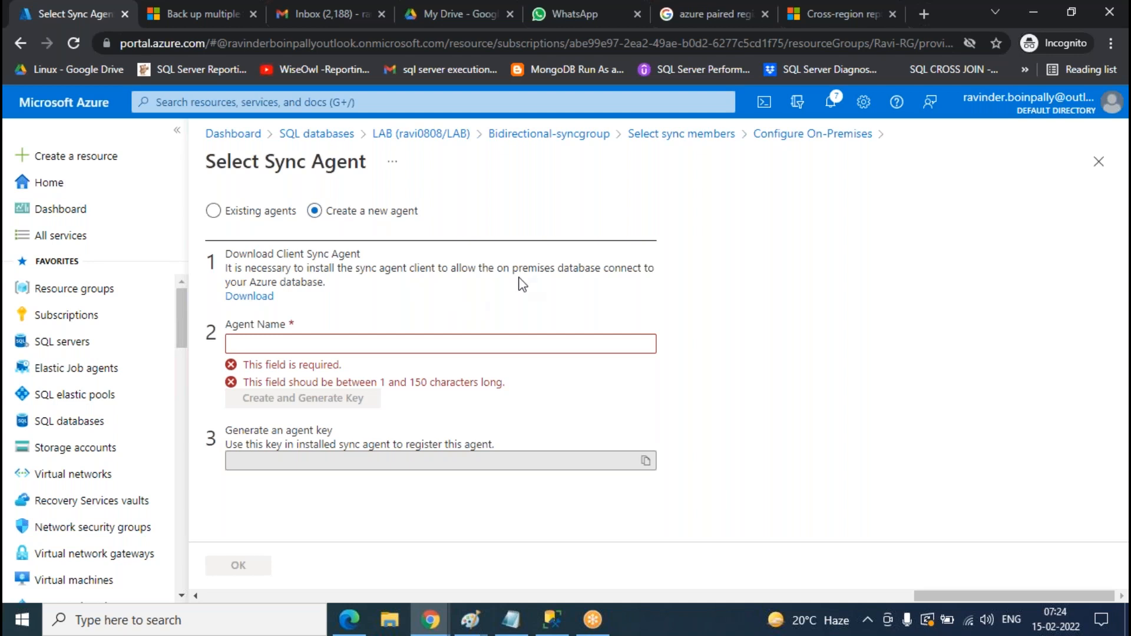
left_click(249, 296)
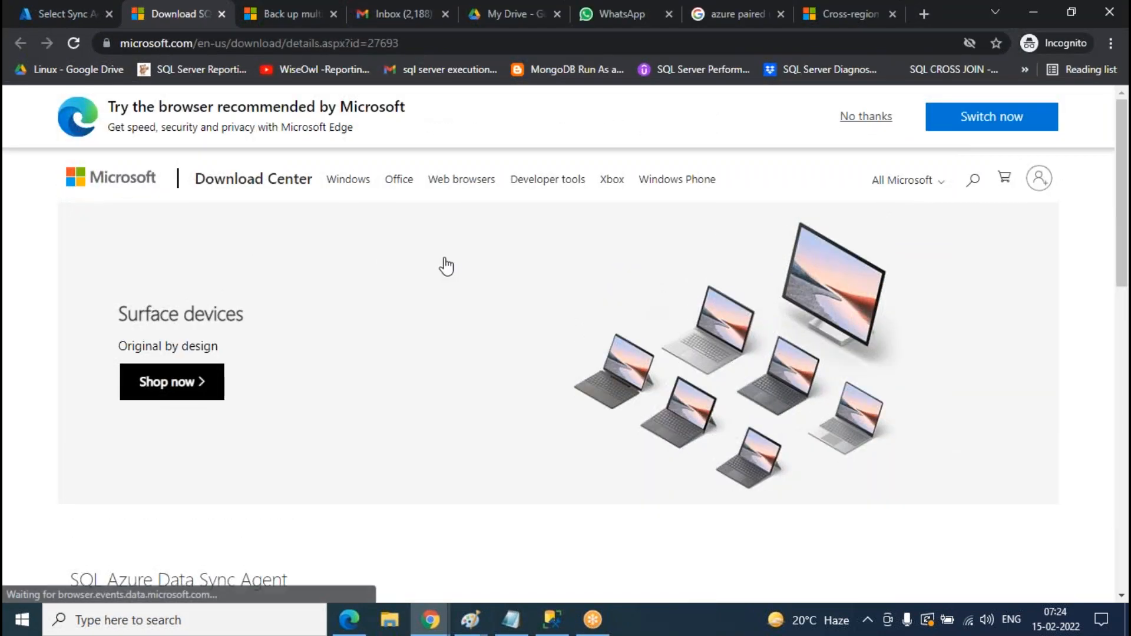
- Download SQLDataSyncAgent-2.0-x64-ENU.msi (10.1 MB) and show it in its folder
scroll(457, 262, "down", 4)
left_click(562, 451)
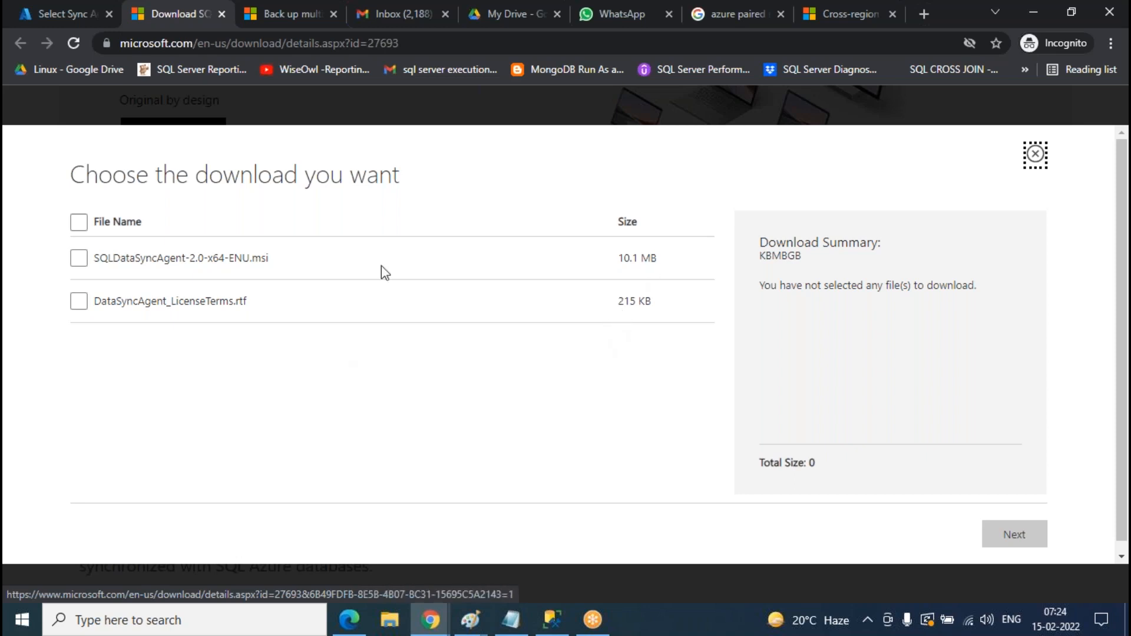
left_click(80, 259)
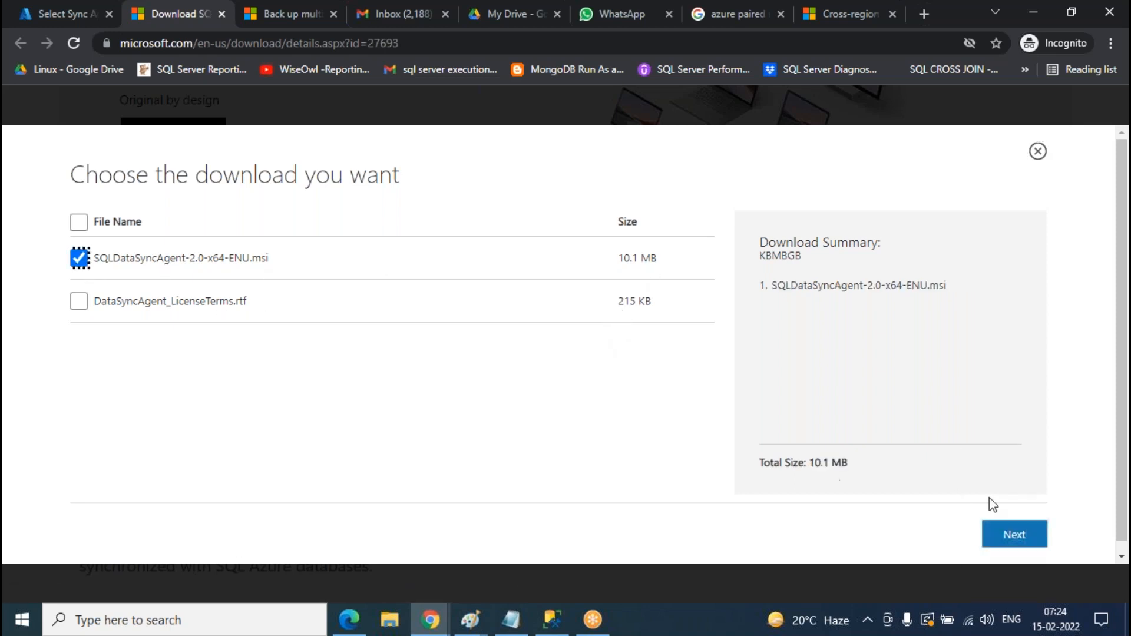
left_click(1011, 534)
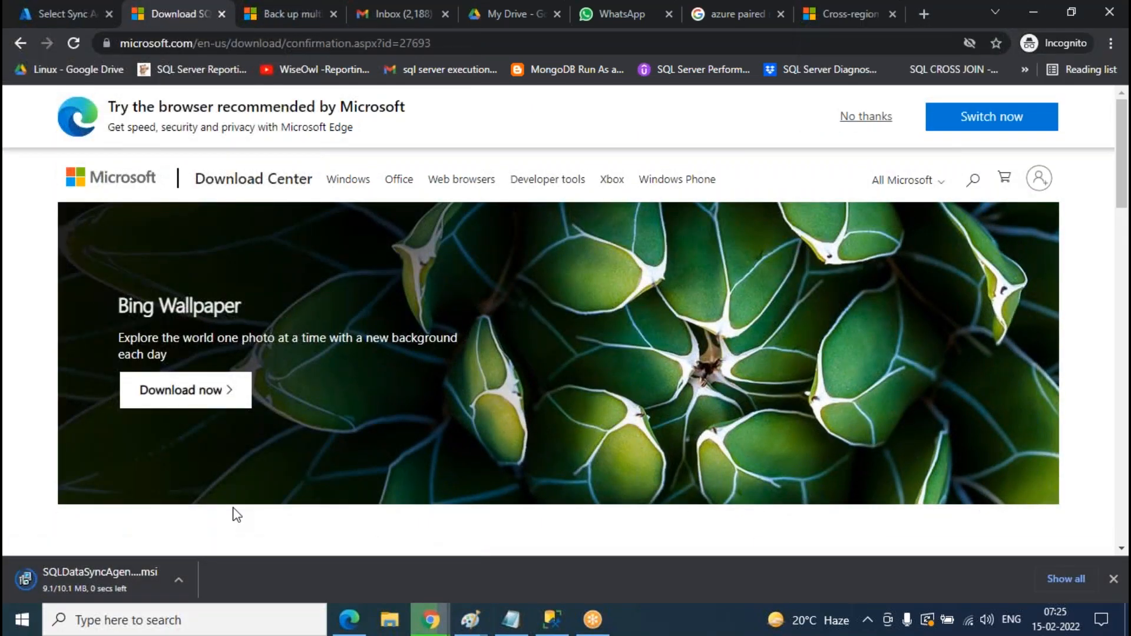
left_click(179, 579)
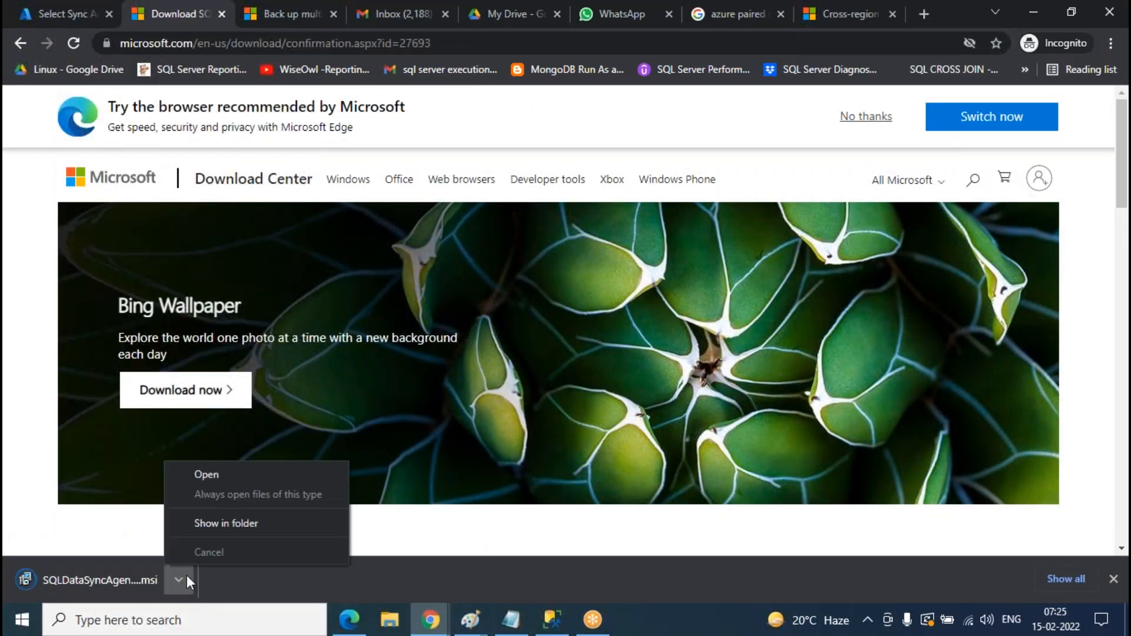
left_click(247, 524)
- Run the sync agent installer, accept the licence agreement, and minimize the downloads folder
double_click(259, 139)
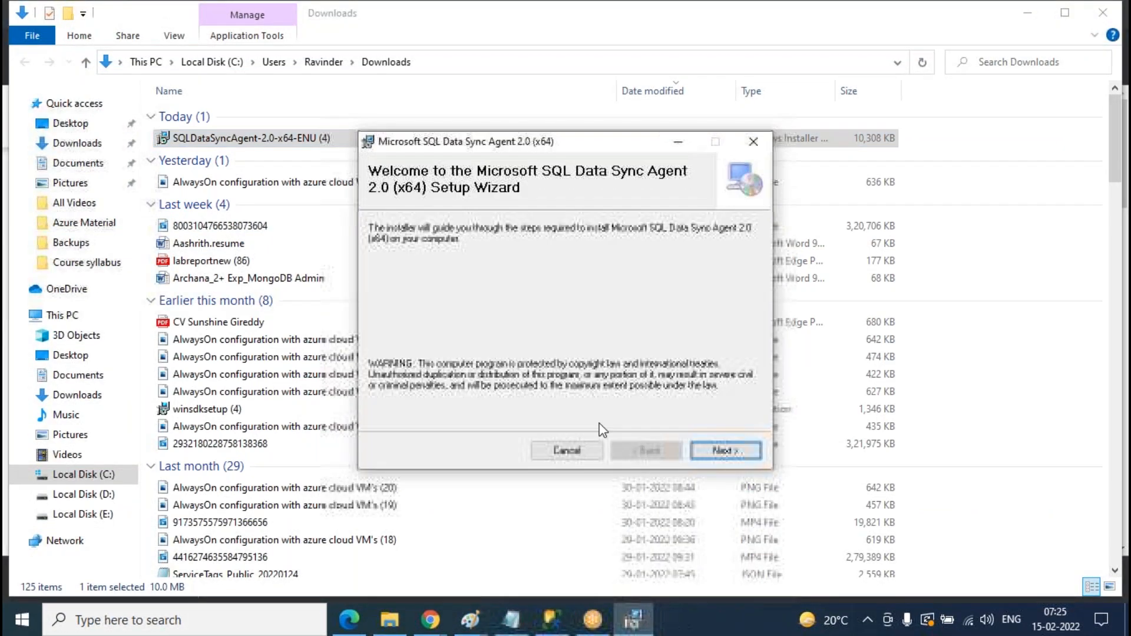
left_click(734, 452)
left_click(384, 419)
left_click(725, 450)
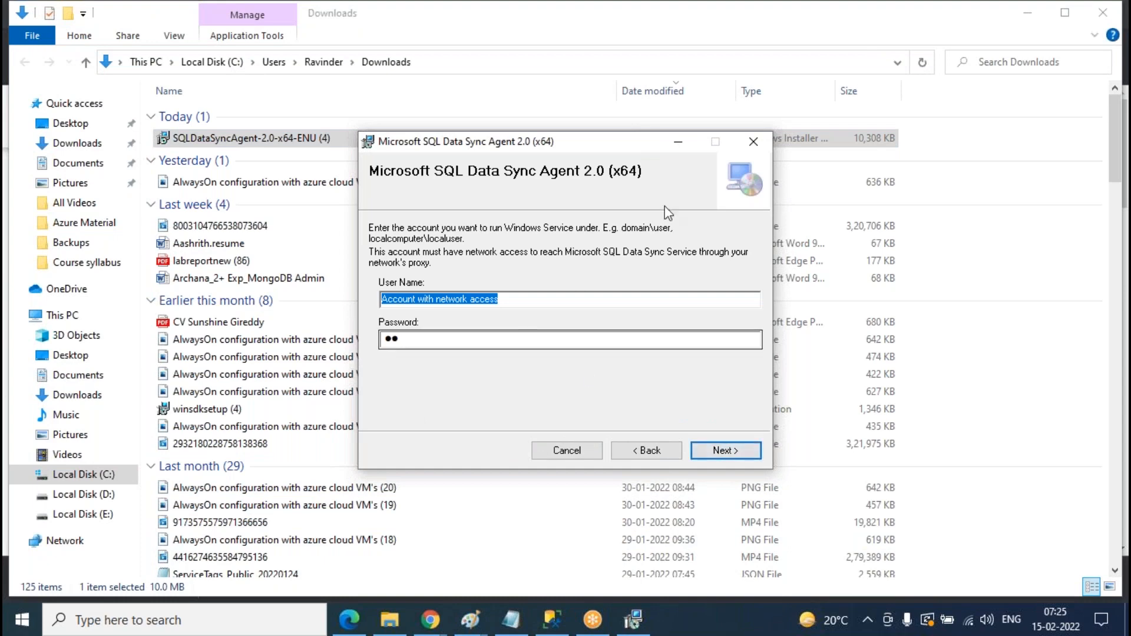
left_click(1030, 13)
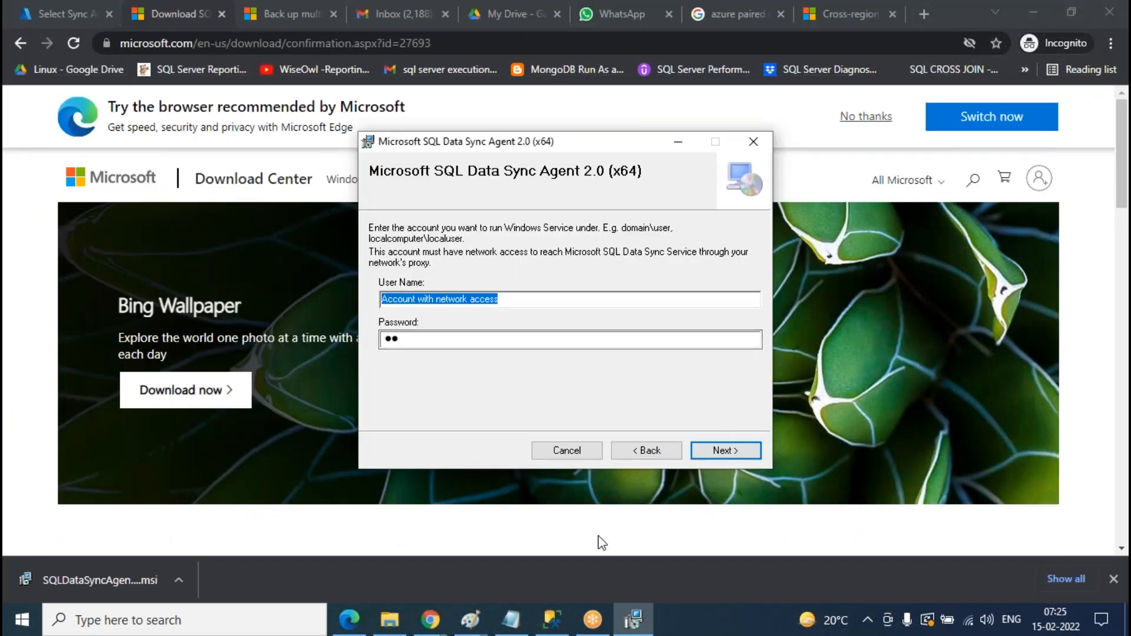
- Draw a tall rectangle between the left member box and the Hub frame in the Paint diagram, then open Windows search
mouse_move(470, 620)
mouse_move(629, 562)
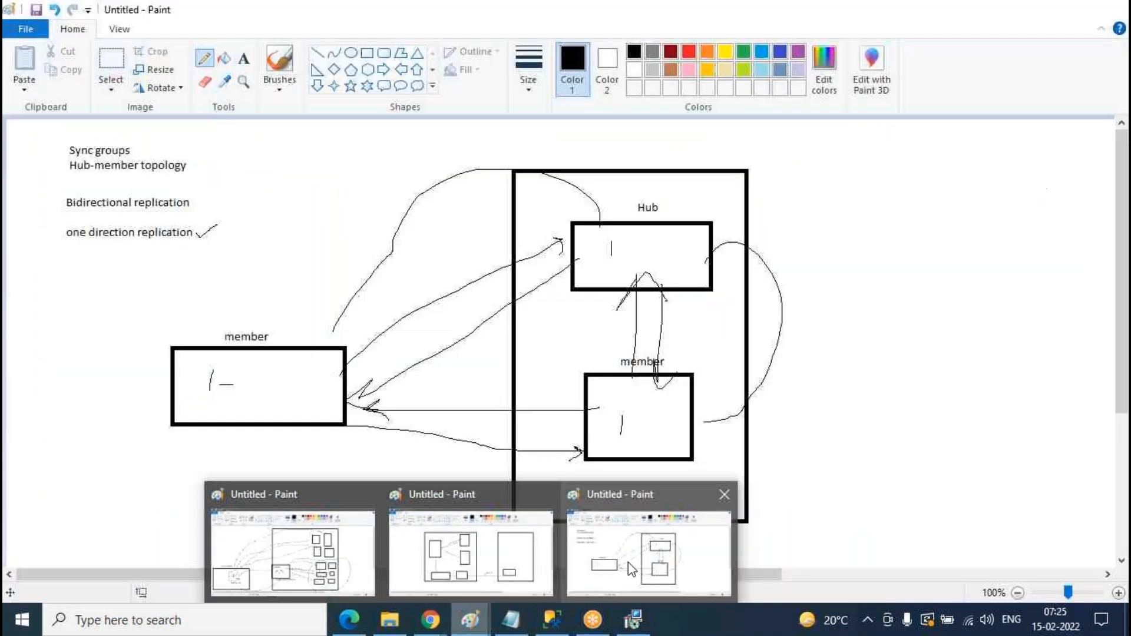
left_click(672, 569)
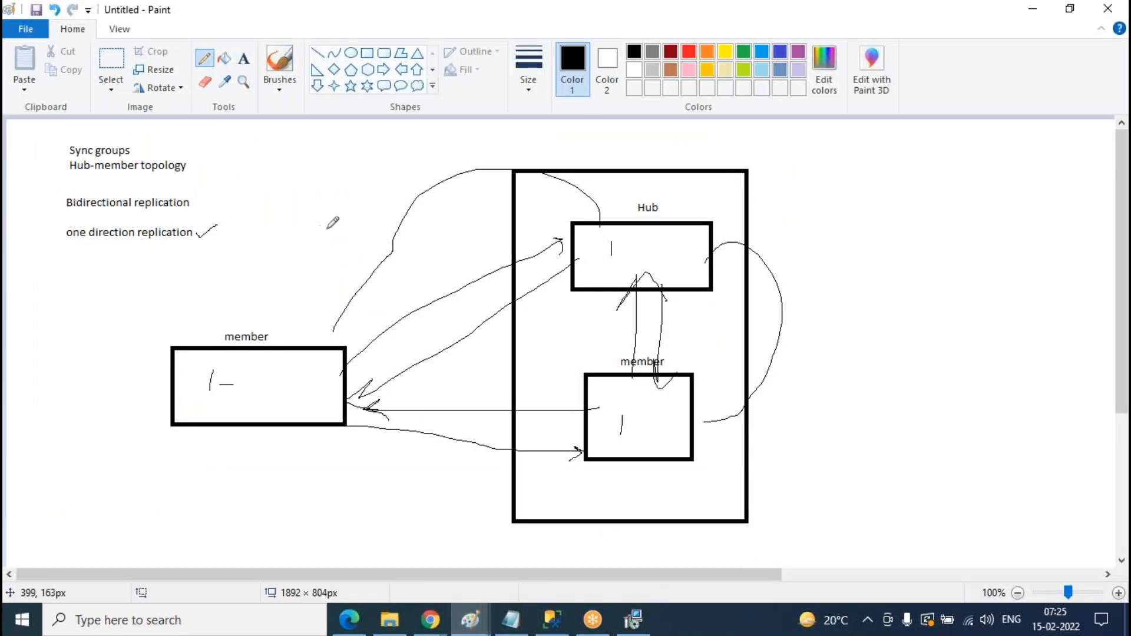
left_click(367, 52)
left_click_drag(380, 298, 468, 467)
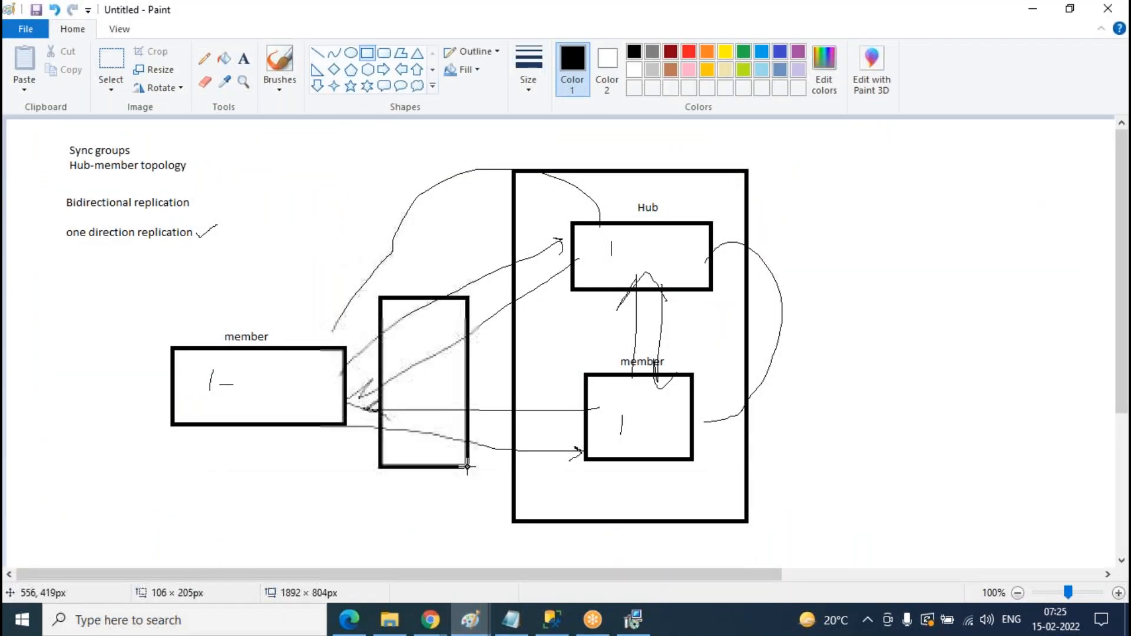
left_click(290, 396)
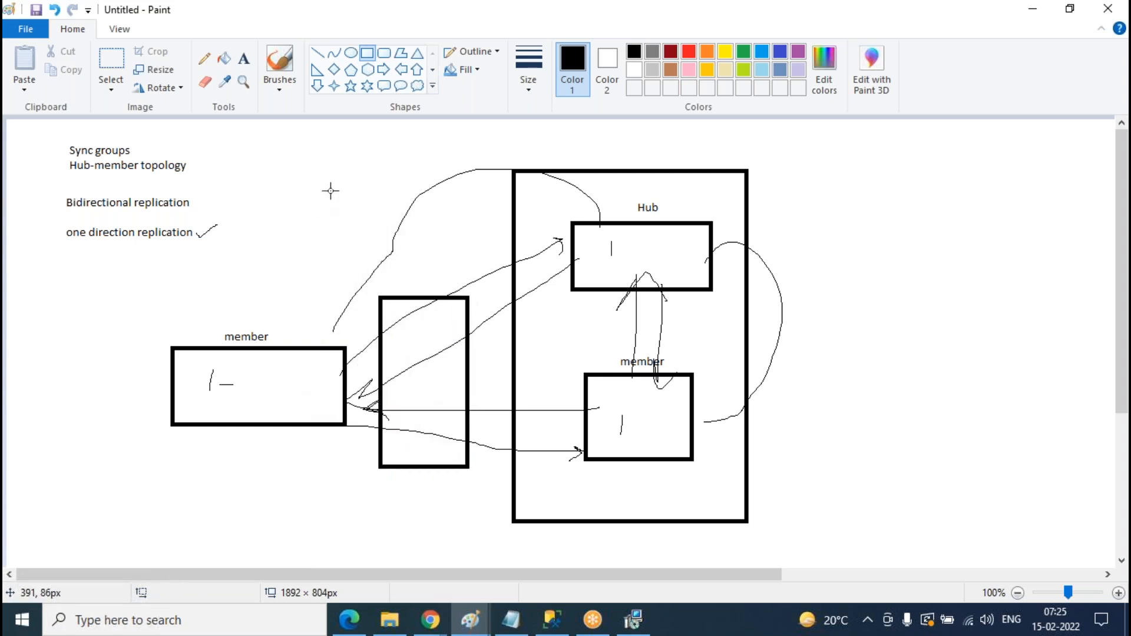
left_click(176, 620)
- Launch services.msc and jump to the services starting with M
type("s")
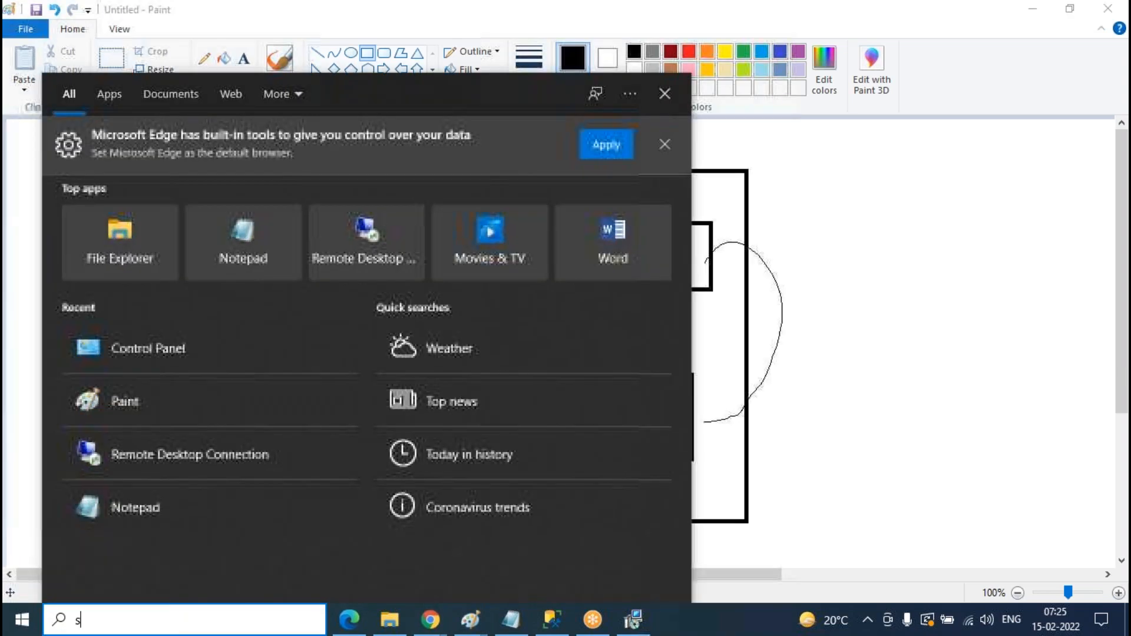
type("ervices.msc")
key("Return")
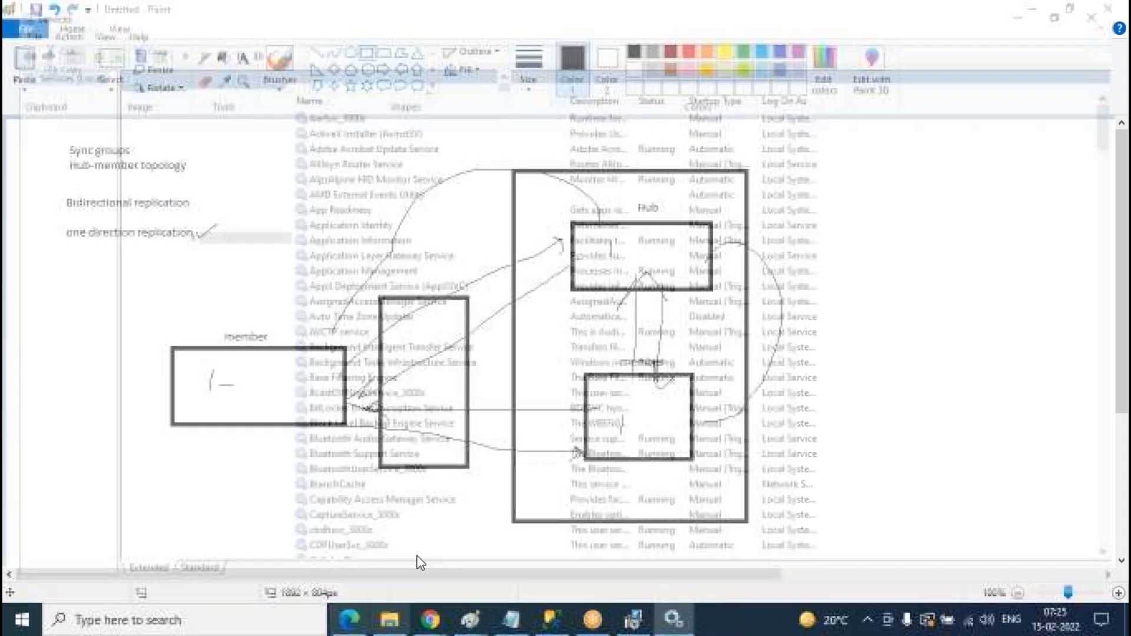
left_click(449, 381)
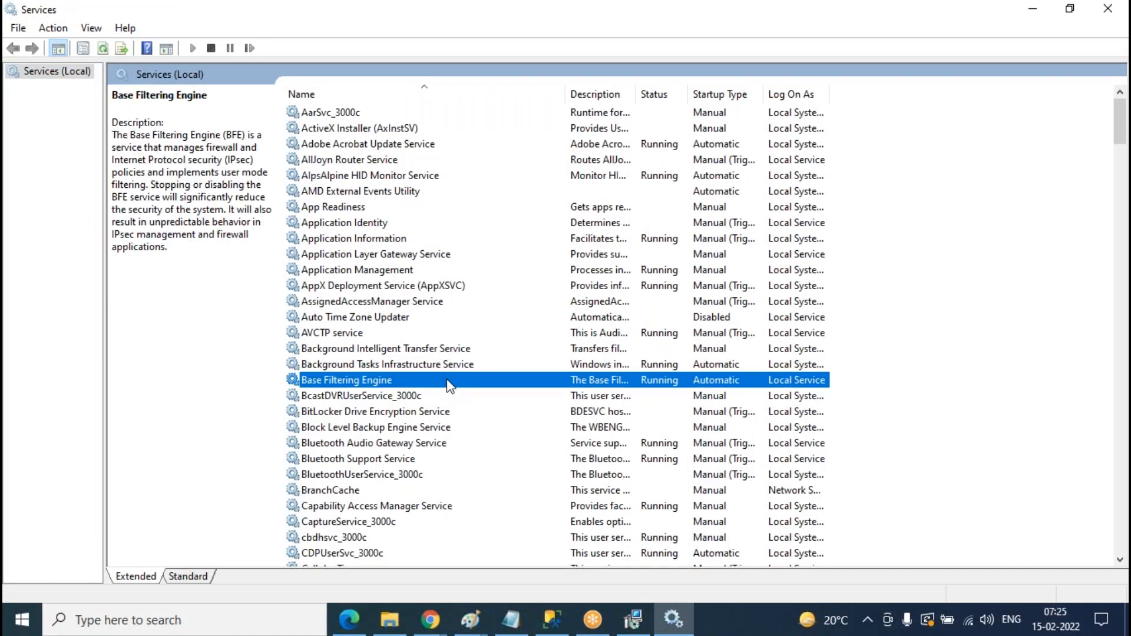
key("m")
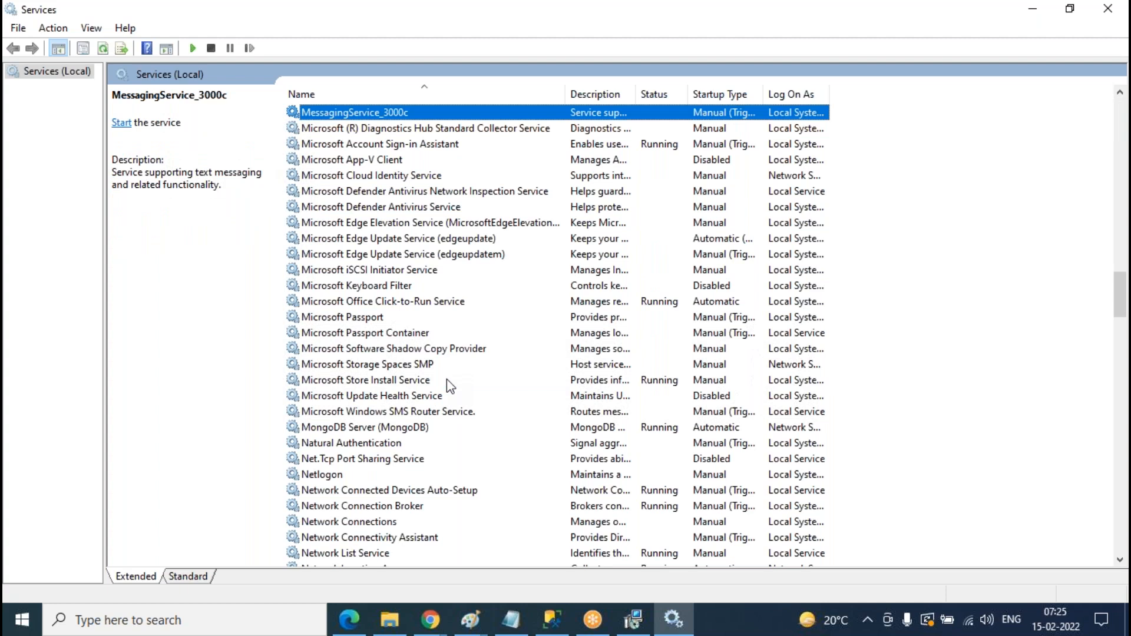
- Compare the Microsoft Storage Spaces SMP and Microsoft Store Install Service entries, then return to SSMS
left_click(358, 364)
left_click(376, 384)
left_click(381, 365)
left_click(377, 380)
left_click(377, 365)
left_click(383, 383)
left_click(392, 365)
left_click(386, 383)
left_click(394, 364)
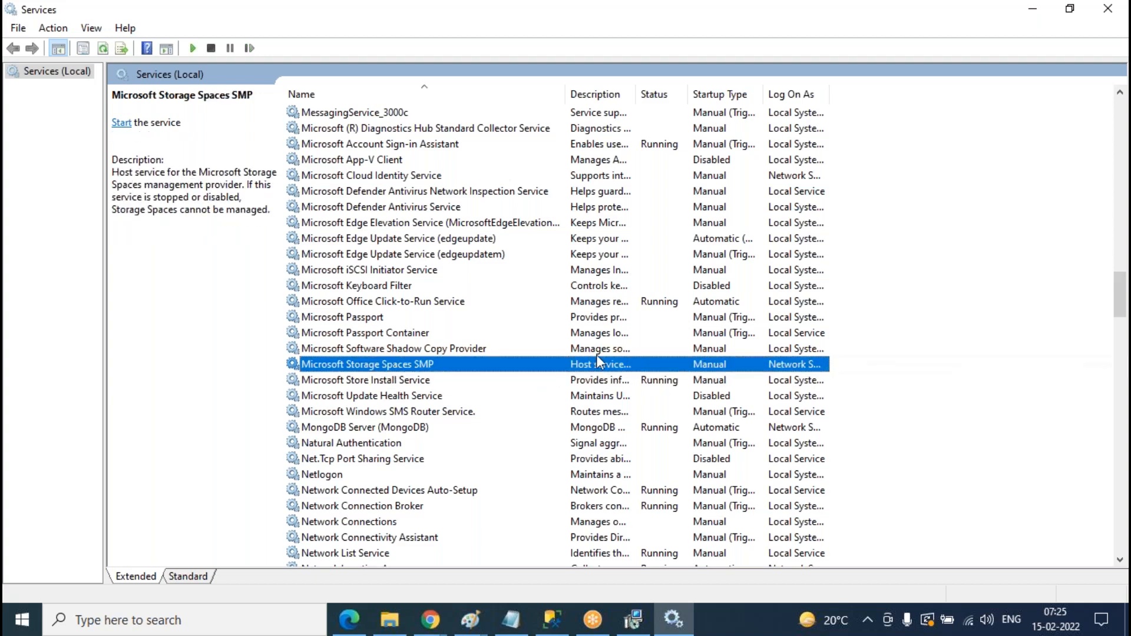
left_click(633, 619)
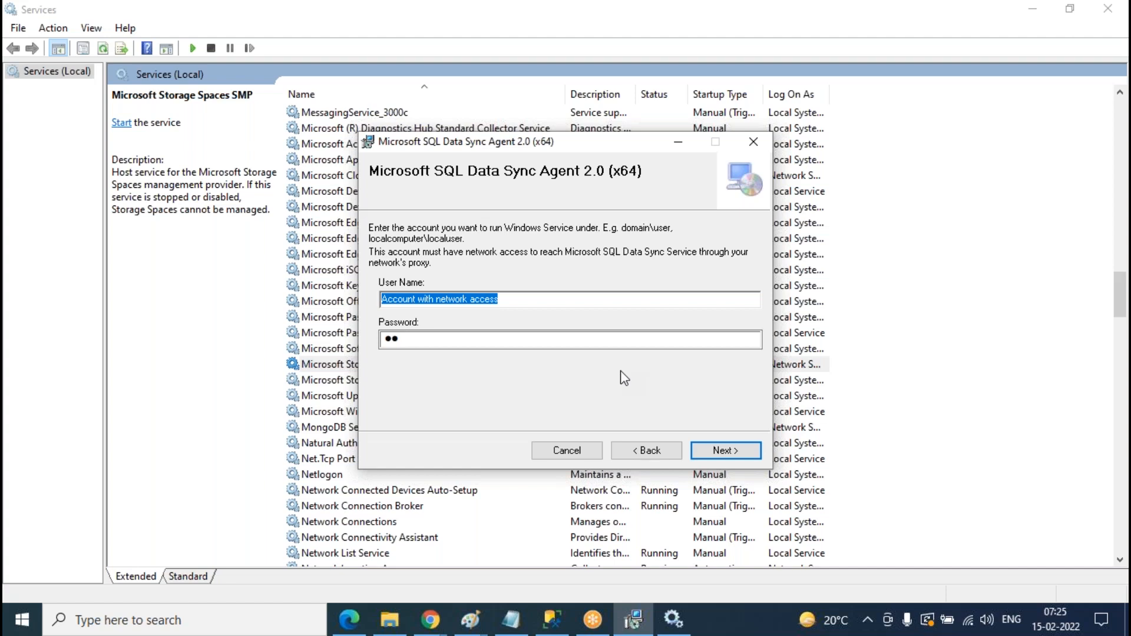
left_click(552, 619)
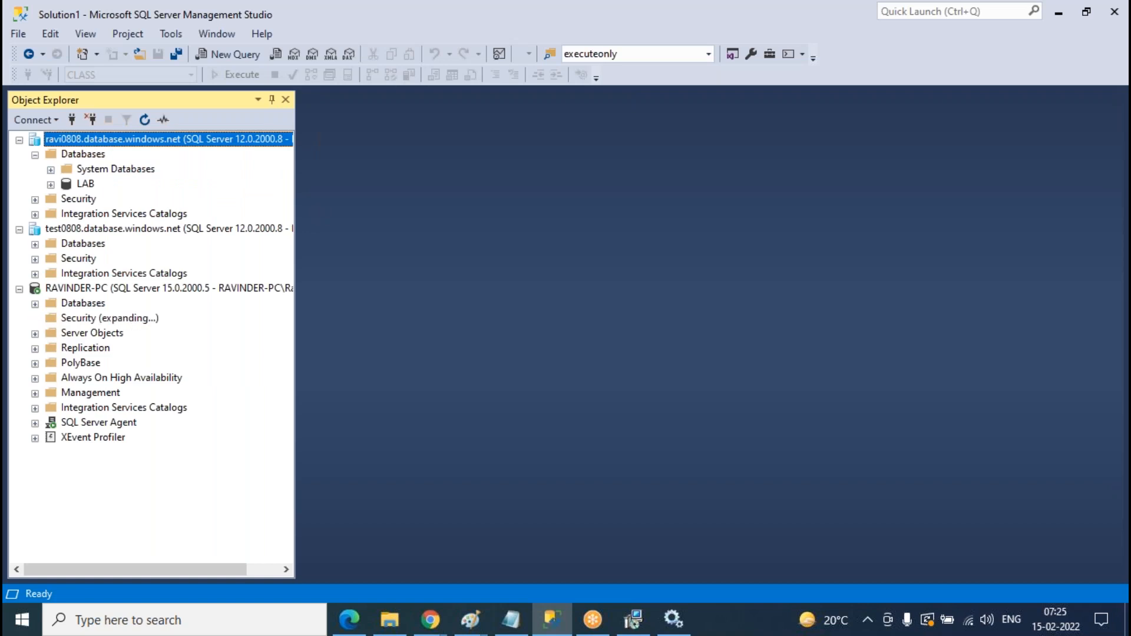
- Expand Security > Logins on the local server and select the machine's Windows login
left_click(35, 318)
left_click(51, 334)
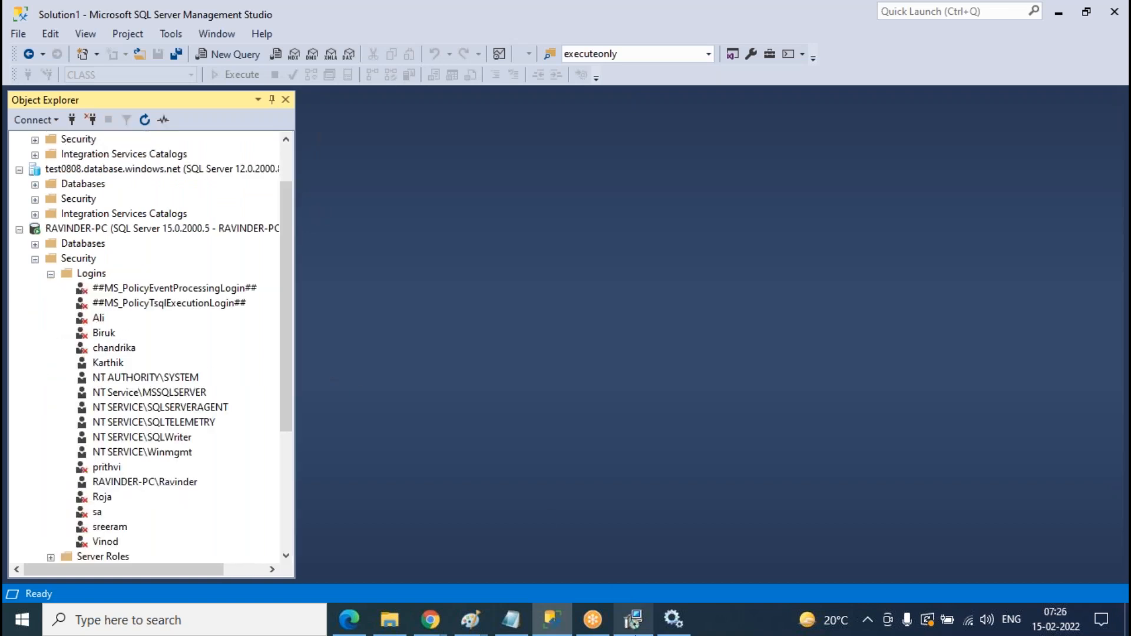
left_click(633, 619)
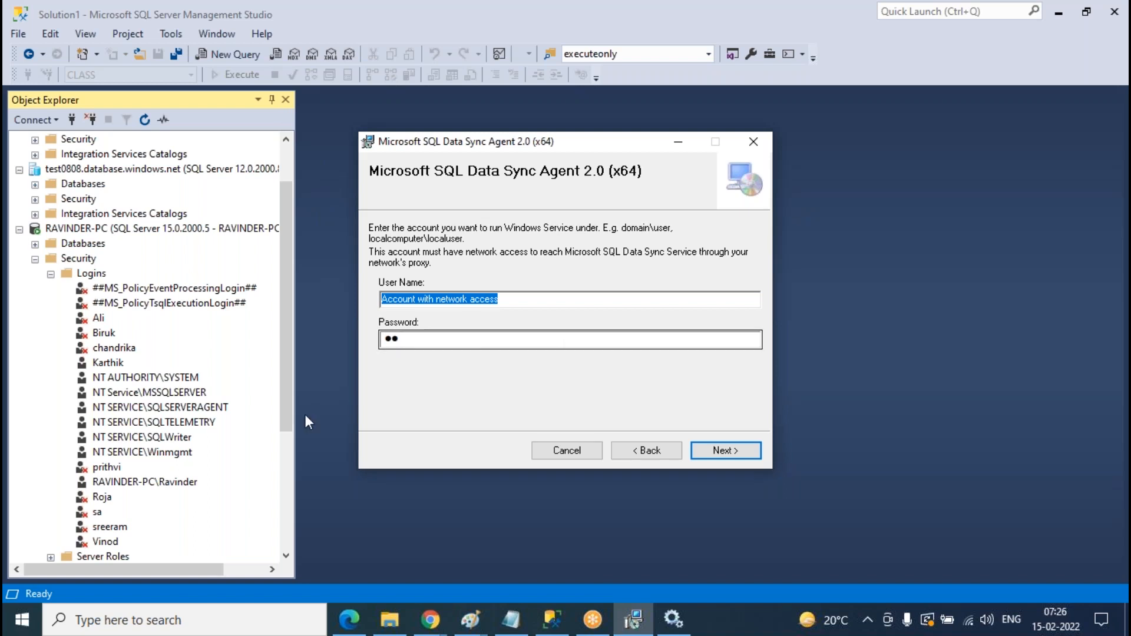
left_click(144, 483)
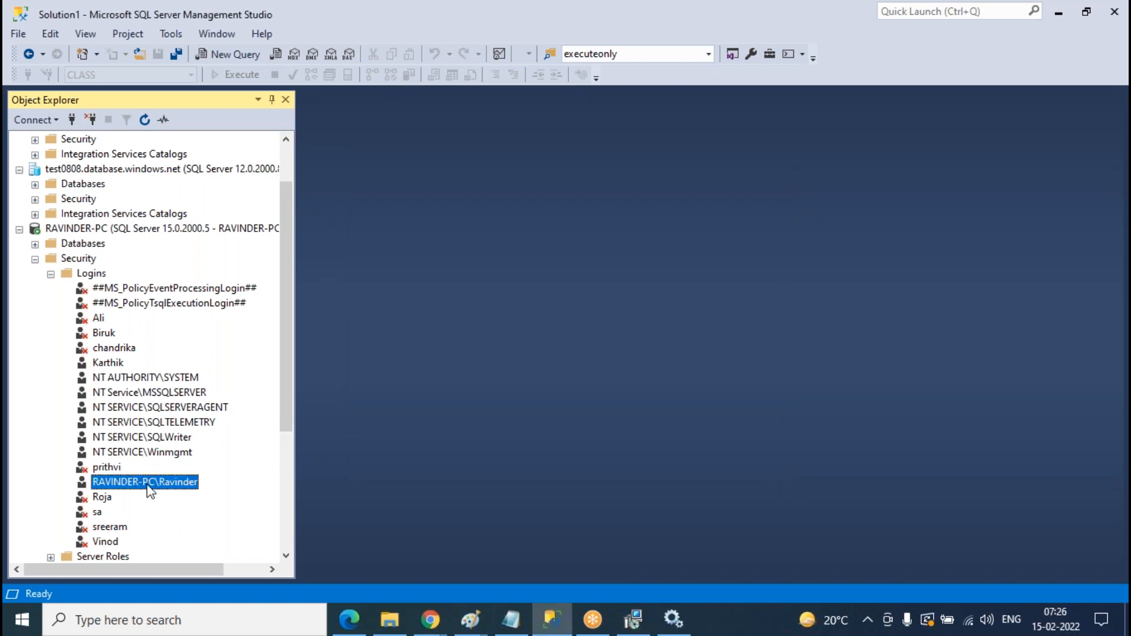
scroll(222, 321, "down", 3)
scroll(212, 368, "down", 2)
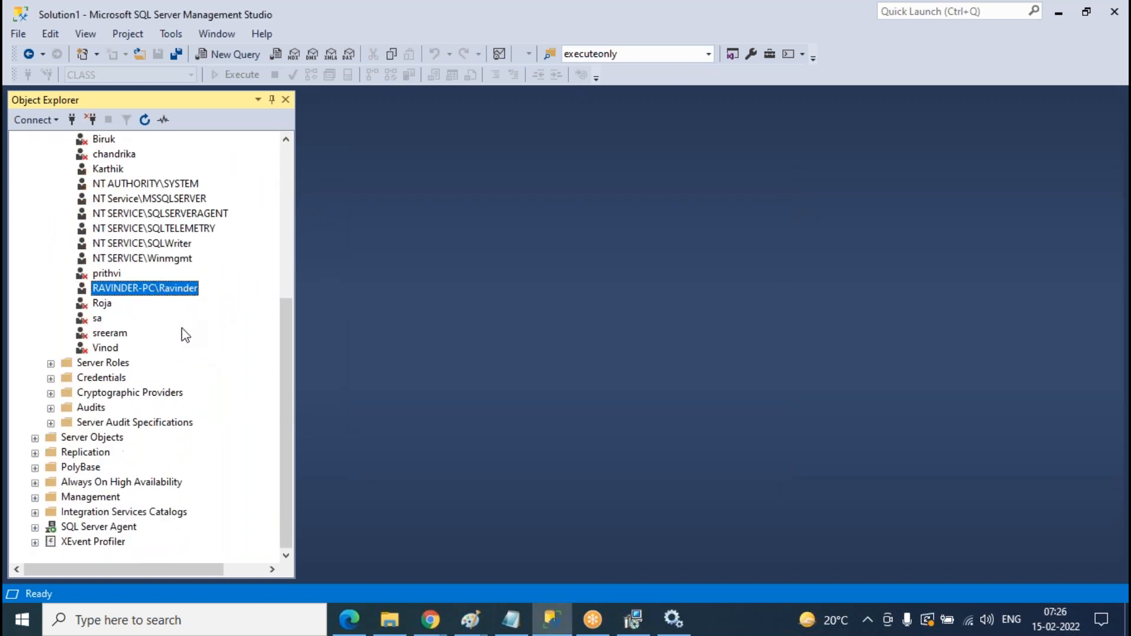
scroll(99, 355, "up", 5)
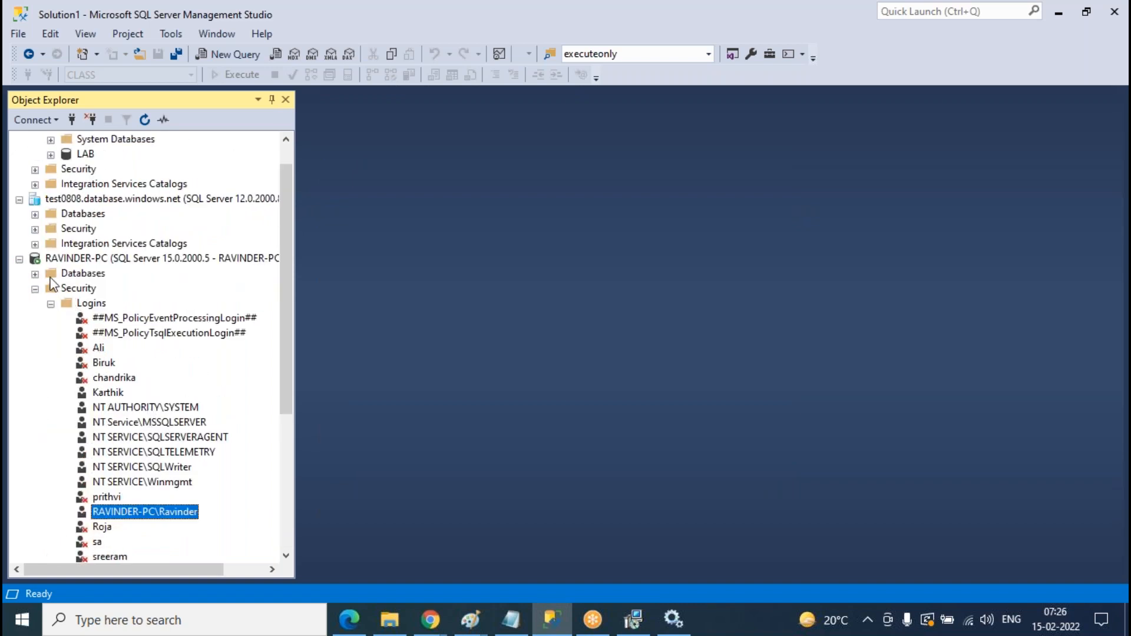
- Copy the Windows login name through Rename and fill it in as the agent's service user name
left_click(35, 274)
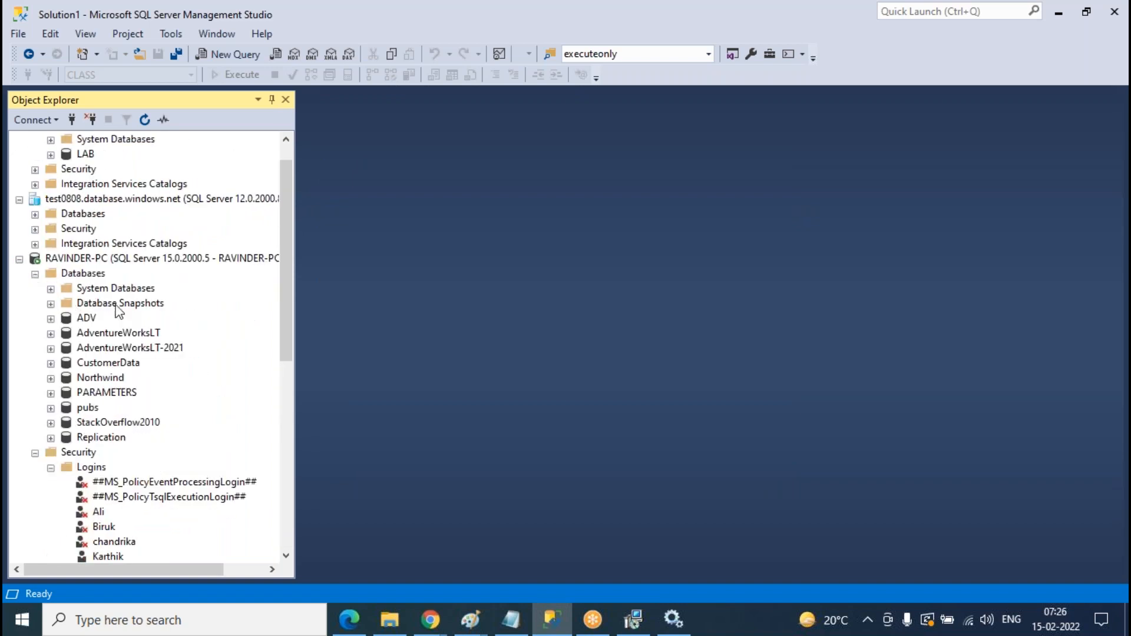
left_click(113, 439)
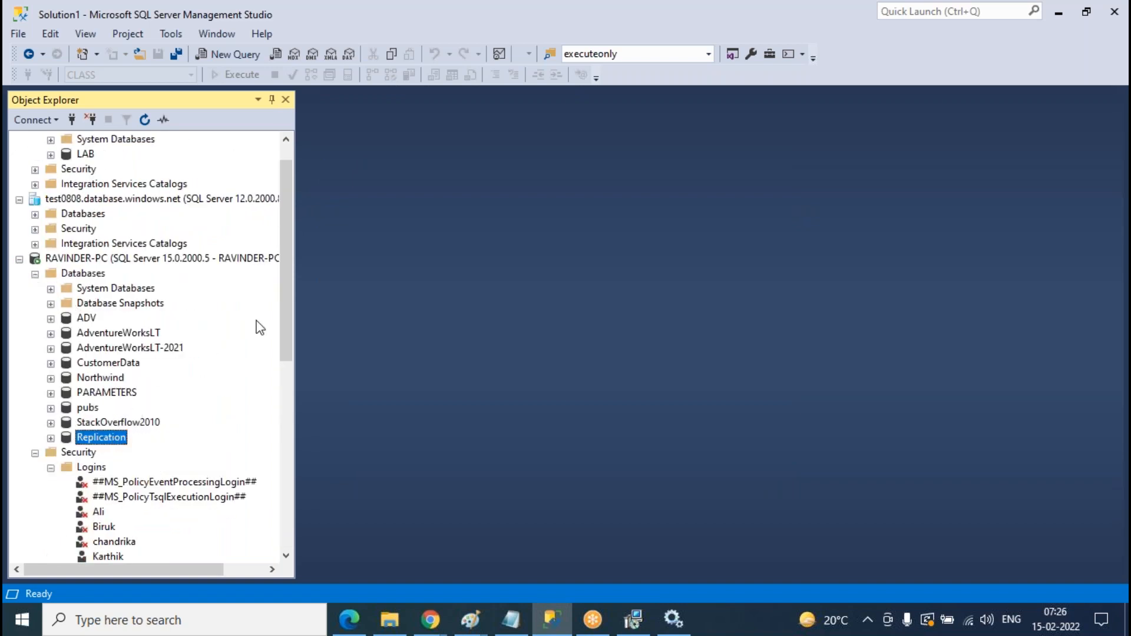
scroll(219, 277, "down", 5)
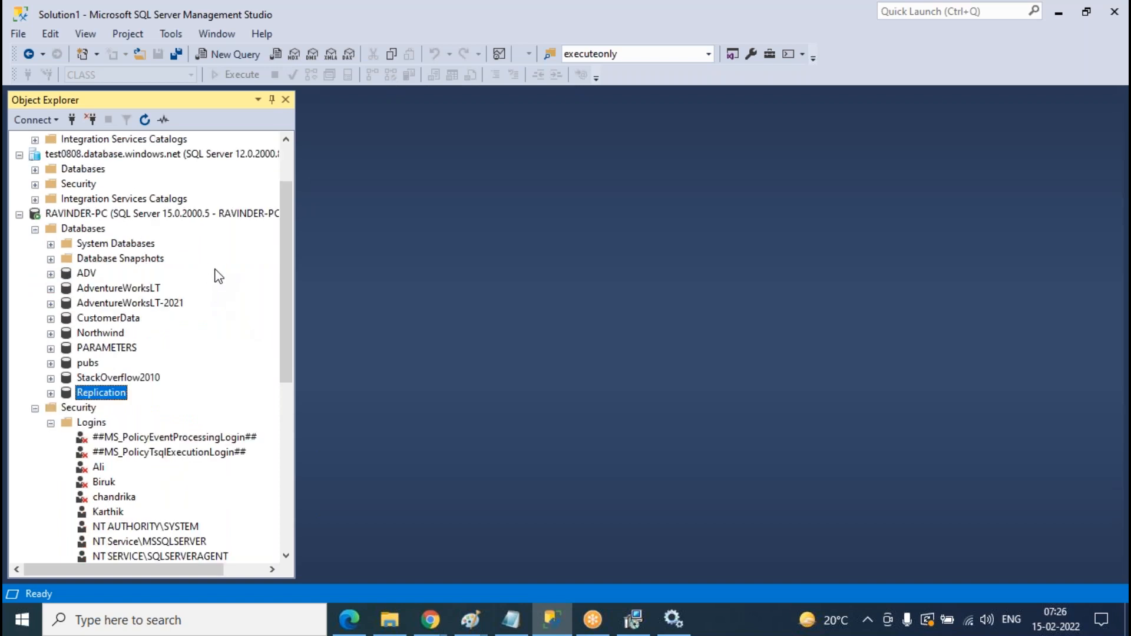
right_click(169, 457)
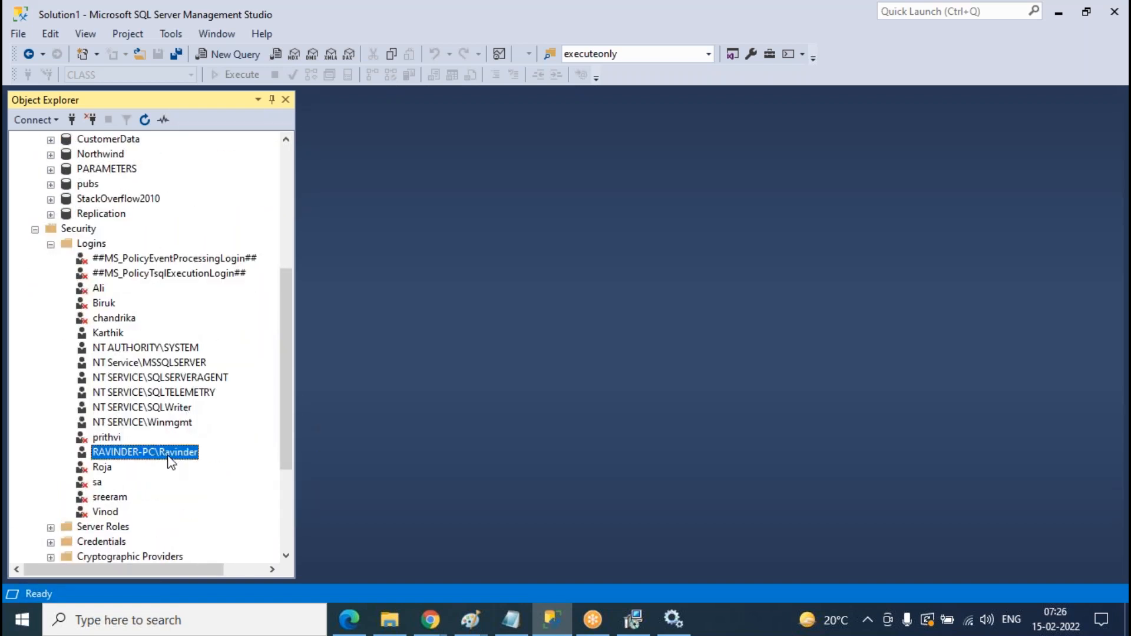
left_click(234, 548)
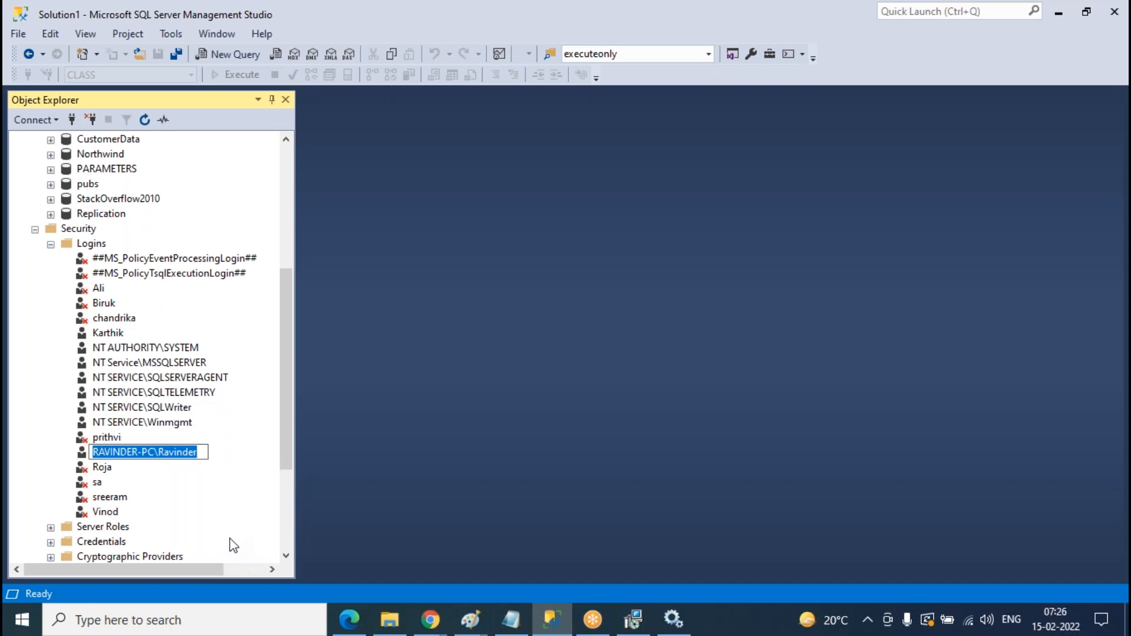
left_click(249, 433)
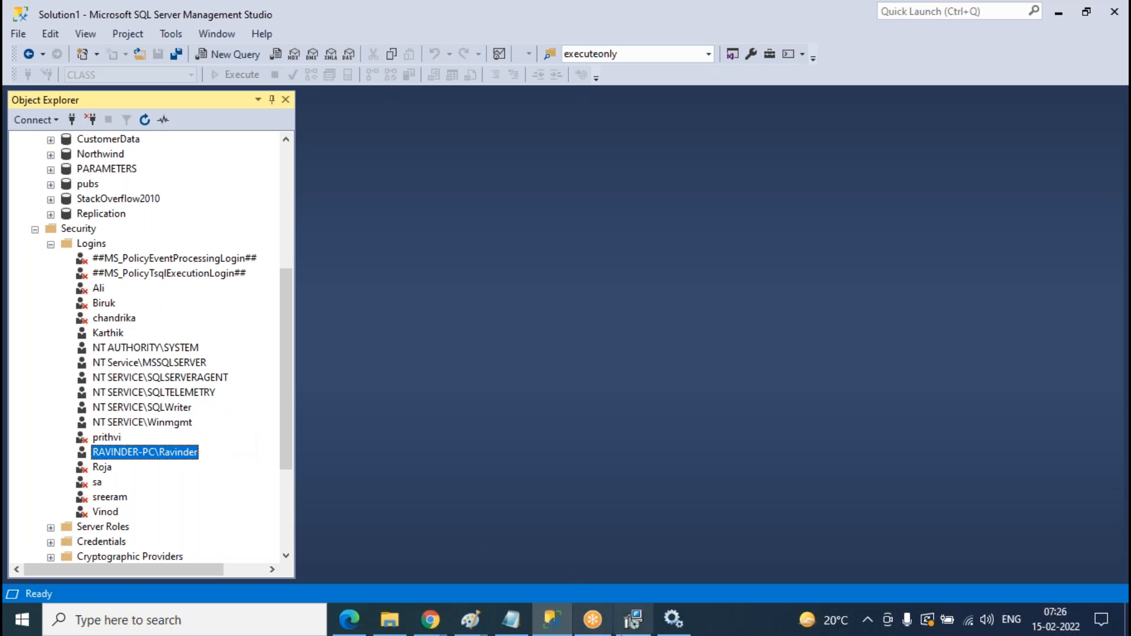
left_click(633, 618)
key("End")
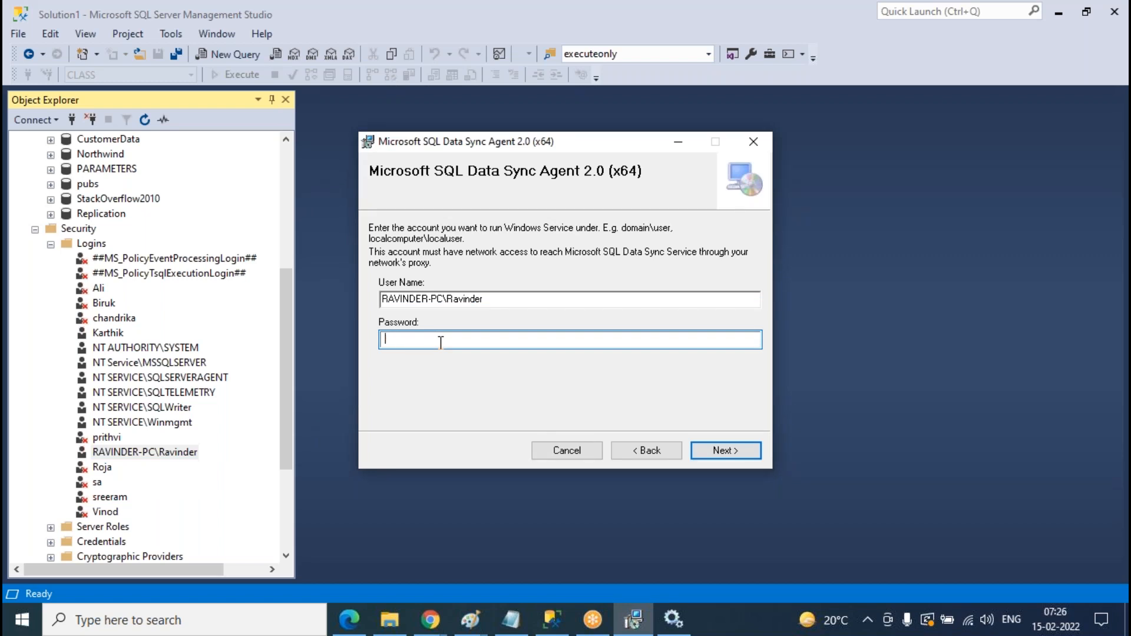
- Enter the service account password in the Data Sync Agent setup
type("●")
type("******")
left_click_drag(471, 342, 342, 341)
type("********")
- Install the agent into C:\Program Files\Microsoft SQL Data Sync 2.0\ and close the finished installer
left_click(725, 450)
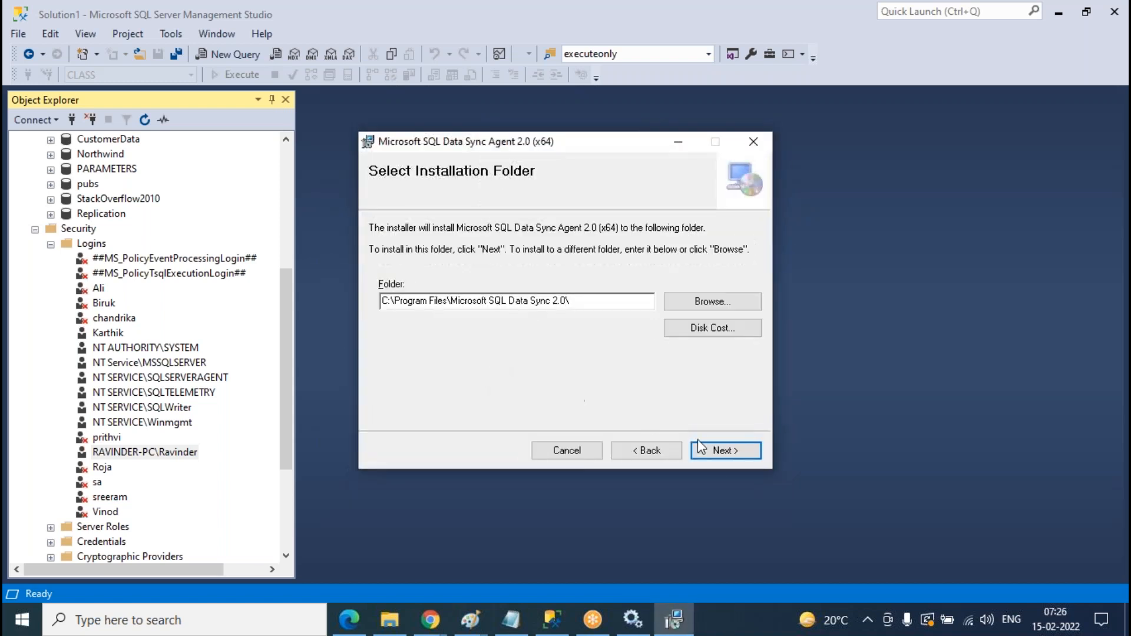
left_click(734, 455)
left_click(733, 454)
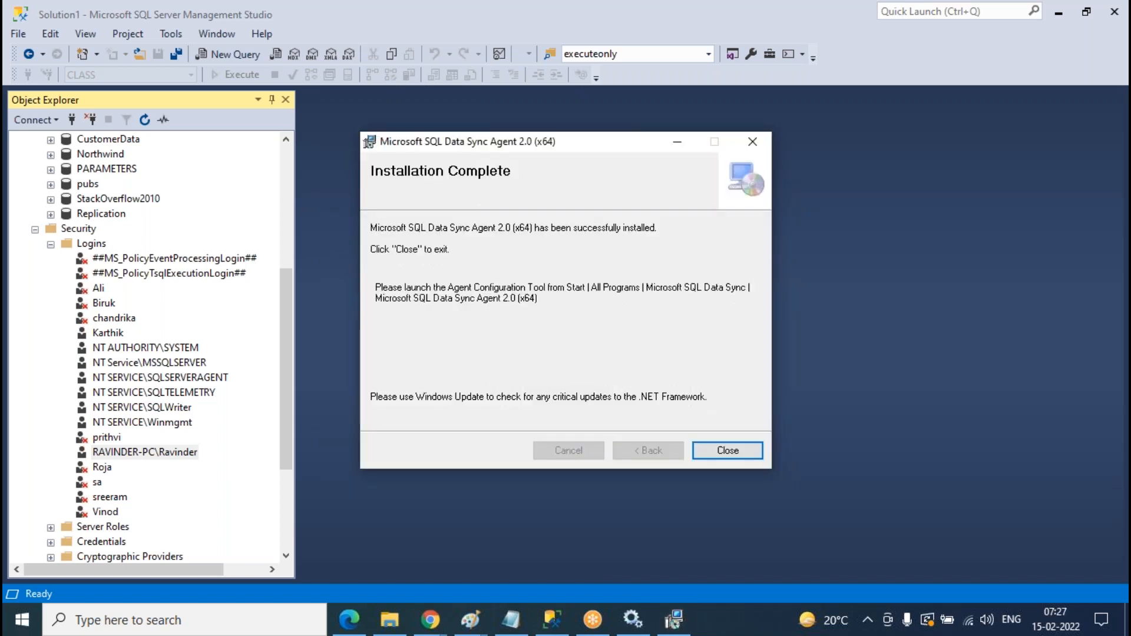
left_click(723, 449)
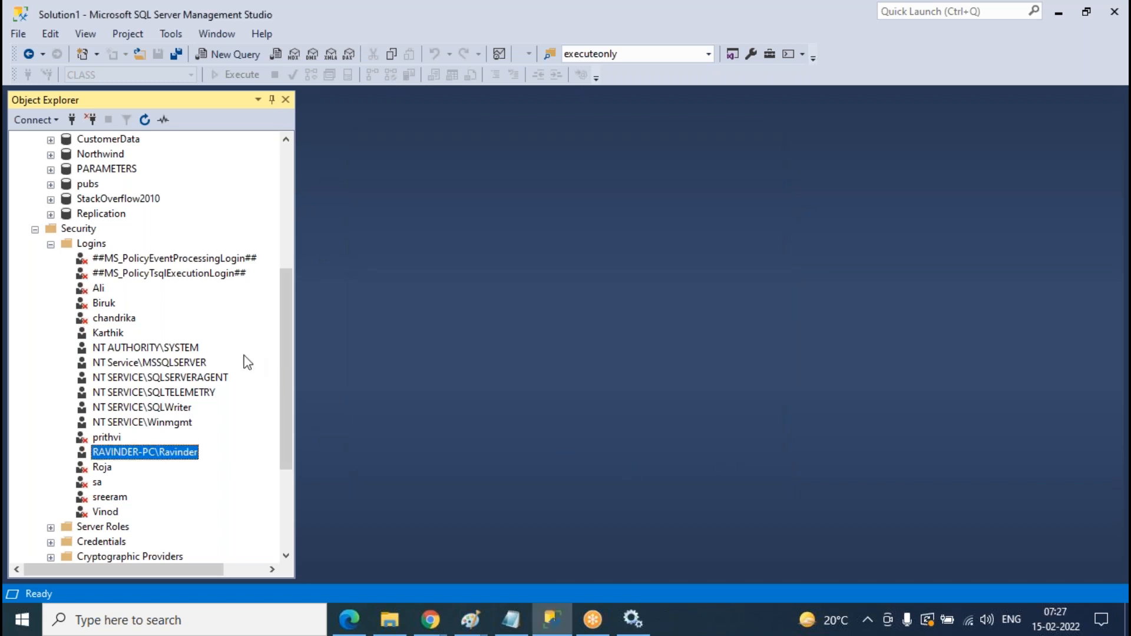
- Search 'sync', launch Microsoft SQL Data Sync Agent 2.0 (x64) and bring its window forward
left_click(51, 244)
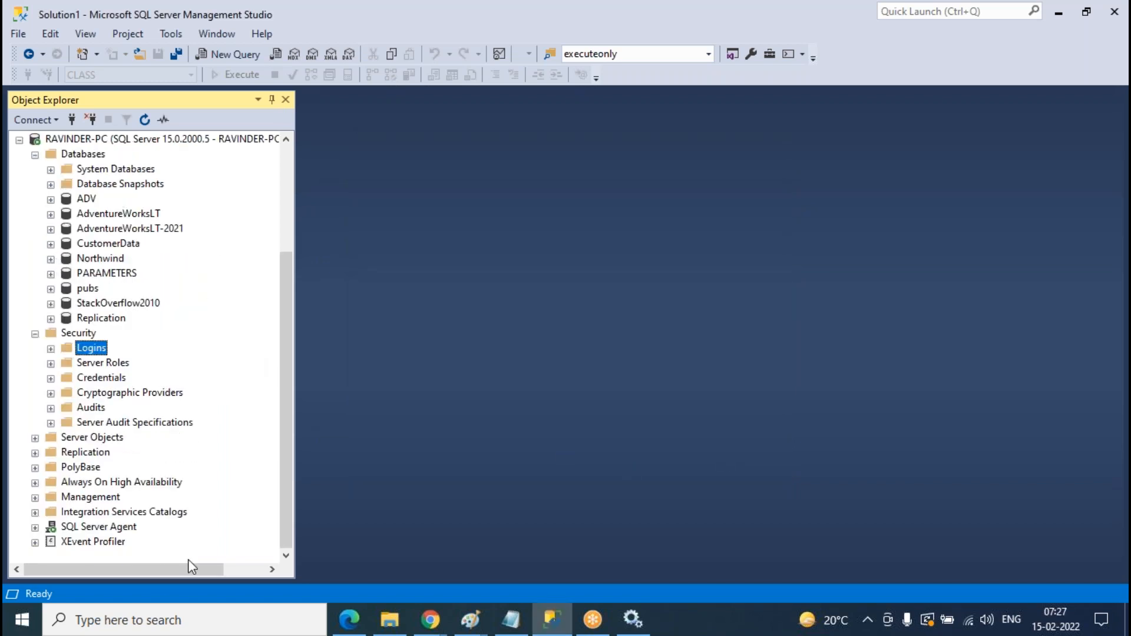
left_click(165, 620)
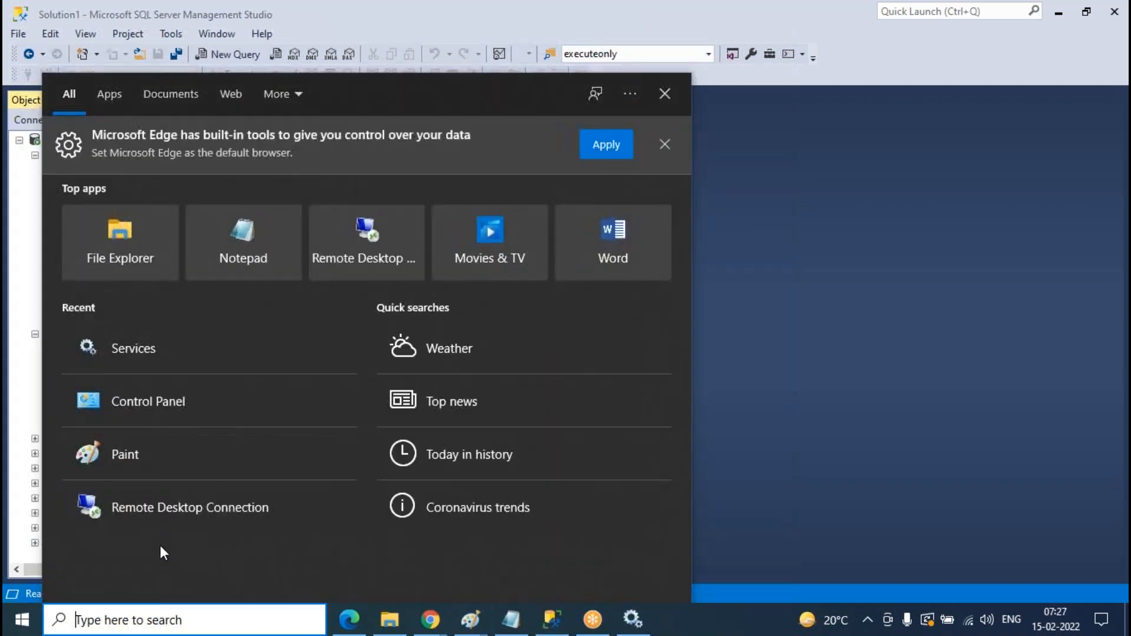
type("sync")
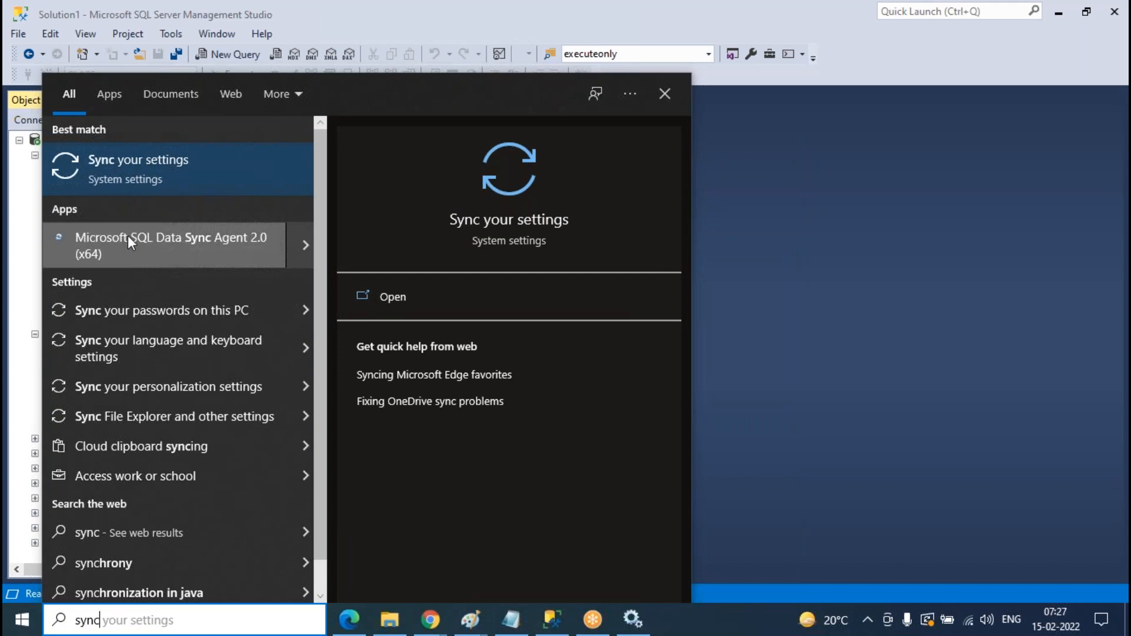
left_click(128, 239)
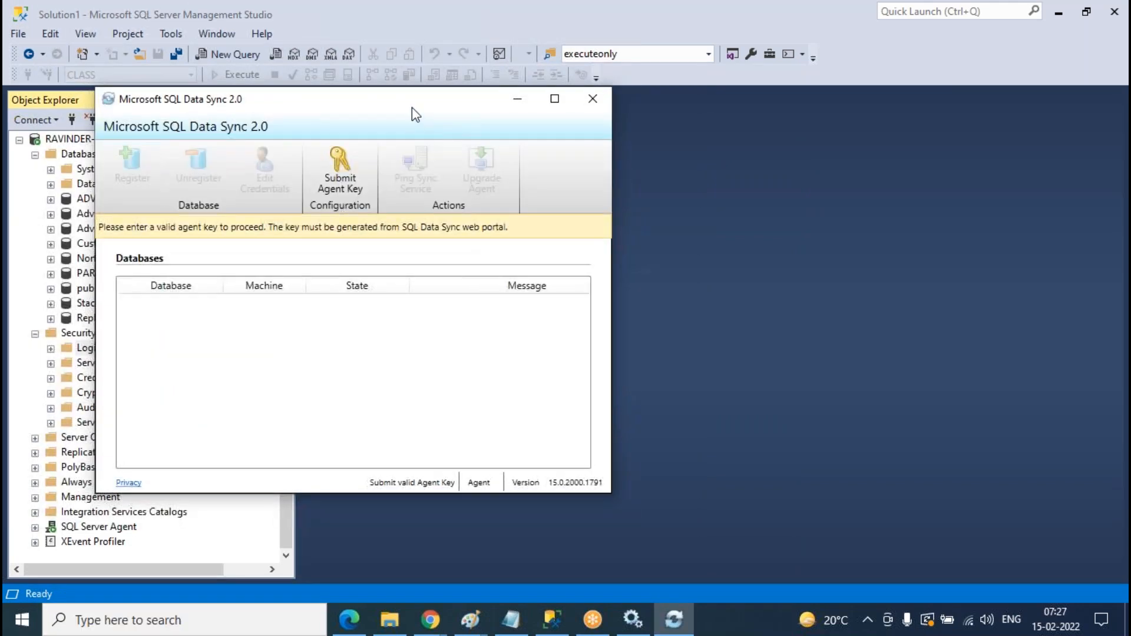
left_click_drag(283, 313, 286, 212)
left_click(35, 304)
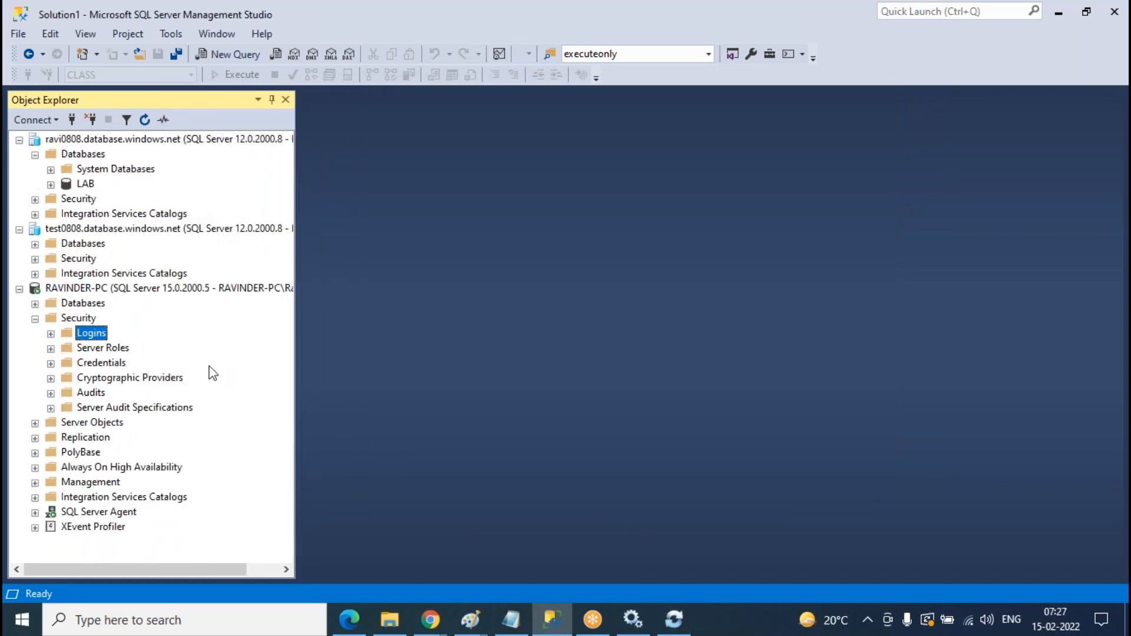
left_click(674, 620)
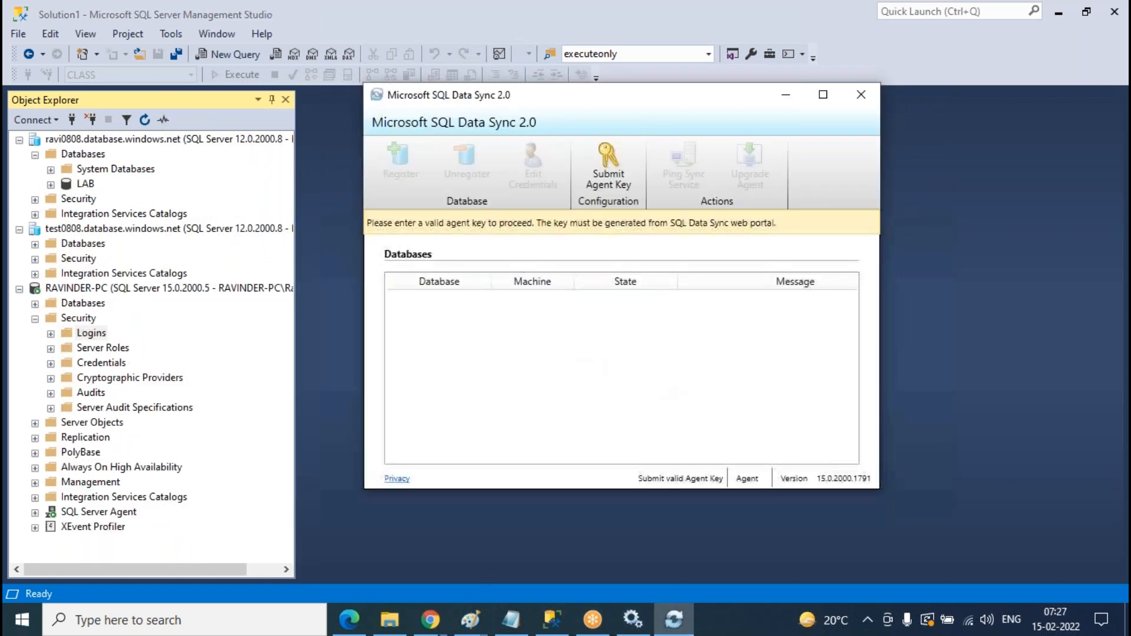
- Create a new sync agent named replicationagent in the Azure portal and generate its key
mouse_move(418, 630)
left_click(380, 561)
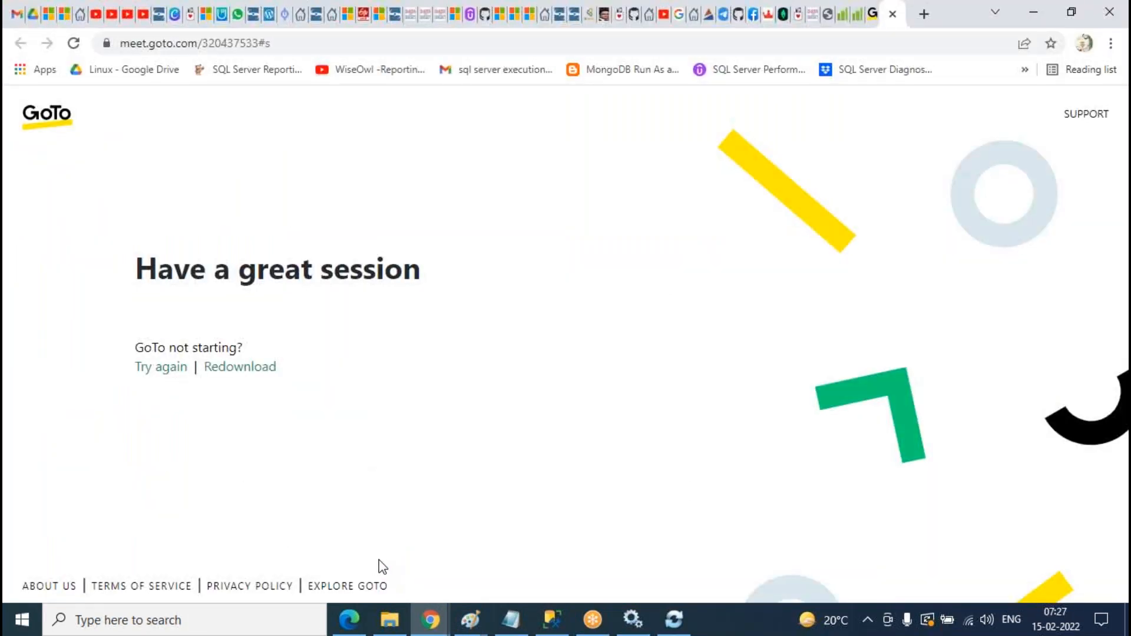
left_click(514, 546)
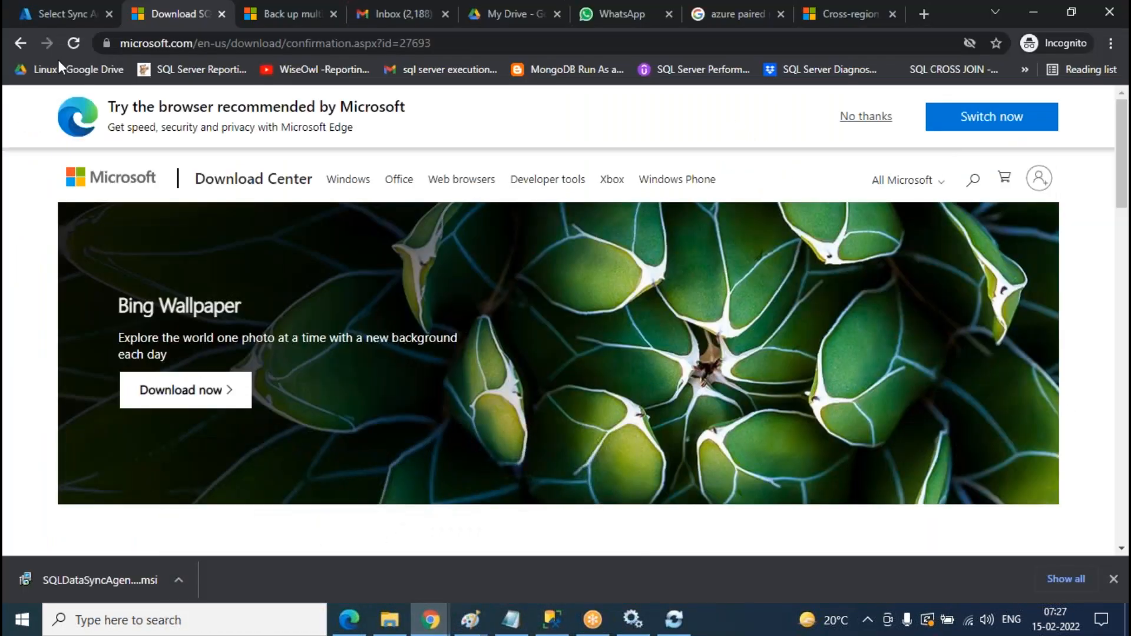
left_click(72, 20)
left_click(315, 347)
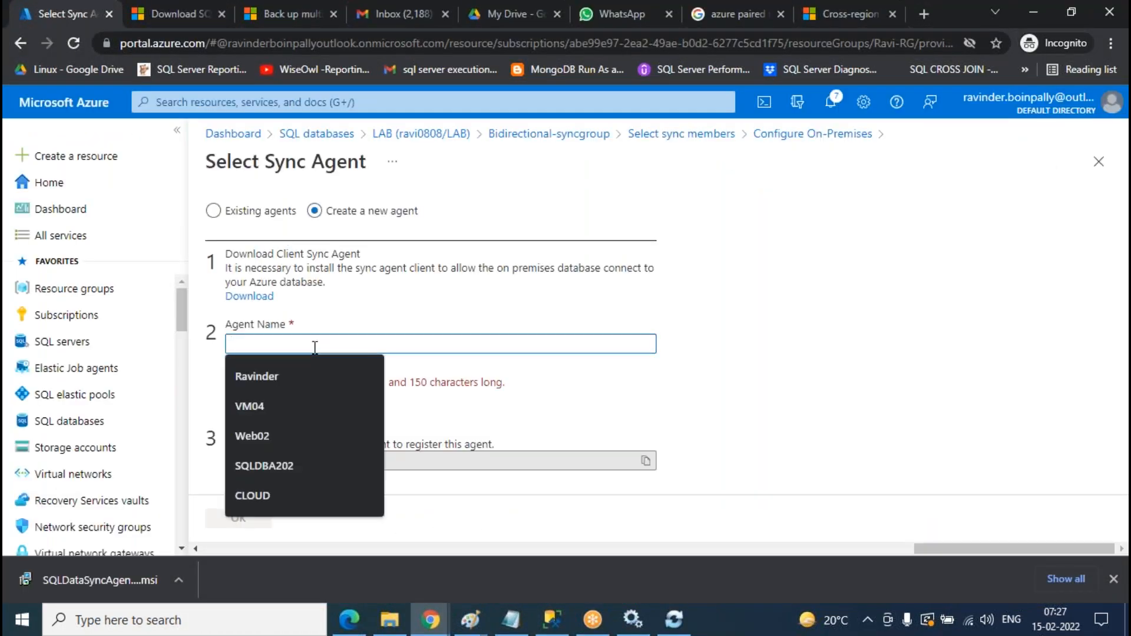
type("rep")
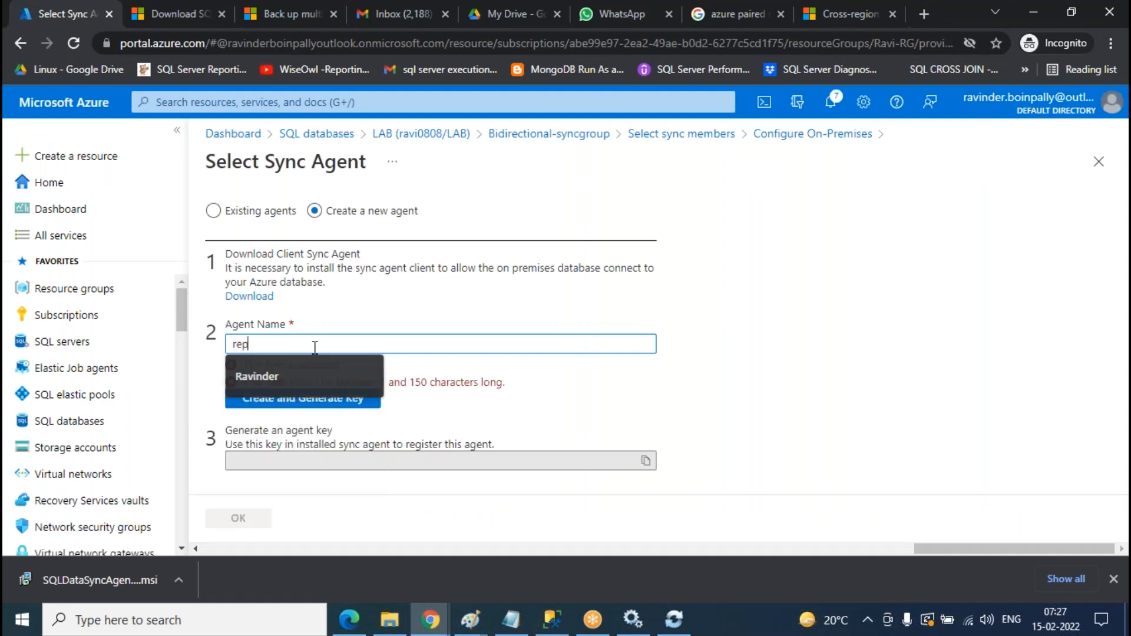
type("licationagent")
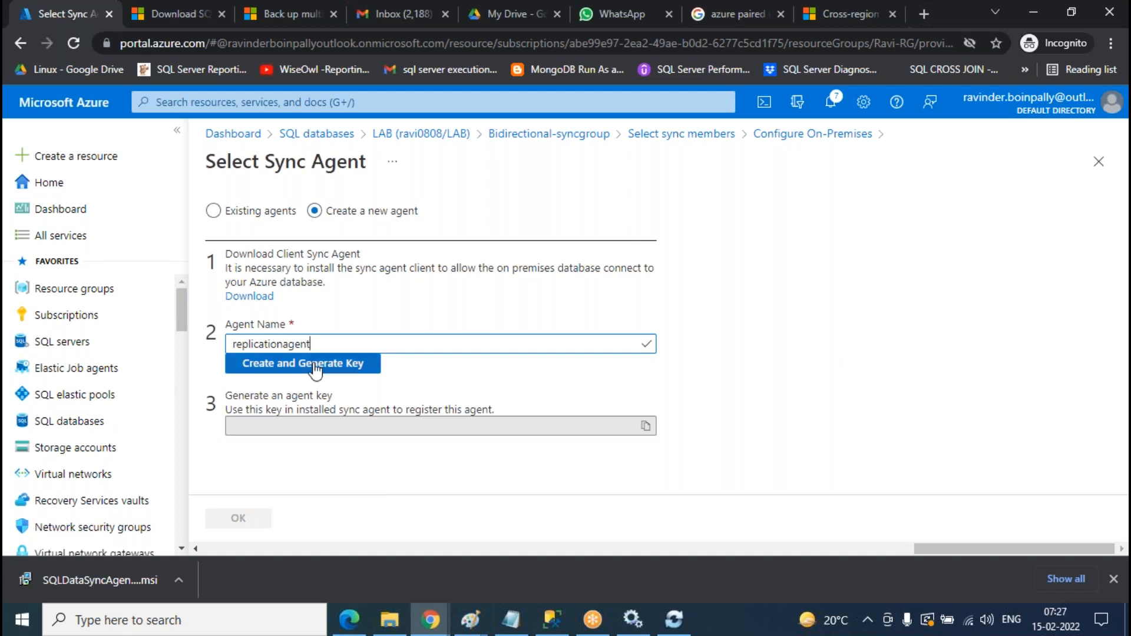
left_click(320, 362)
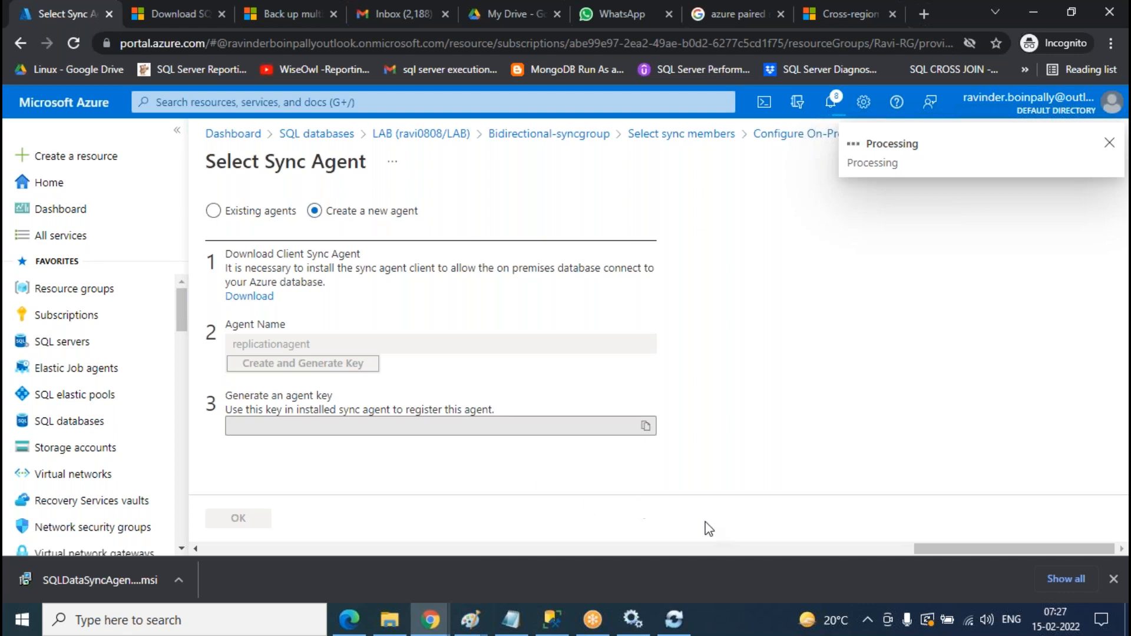
- Copy the generated replicationagent key from the Azure portal
left_click(674, 620)
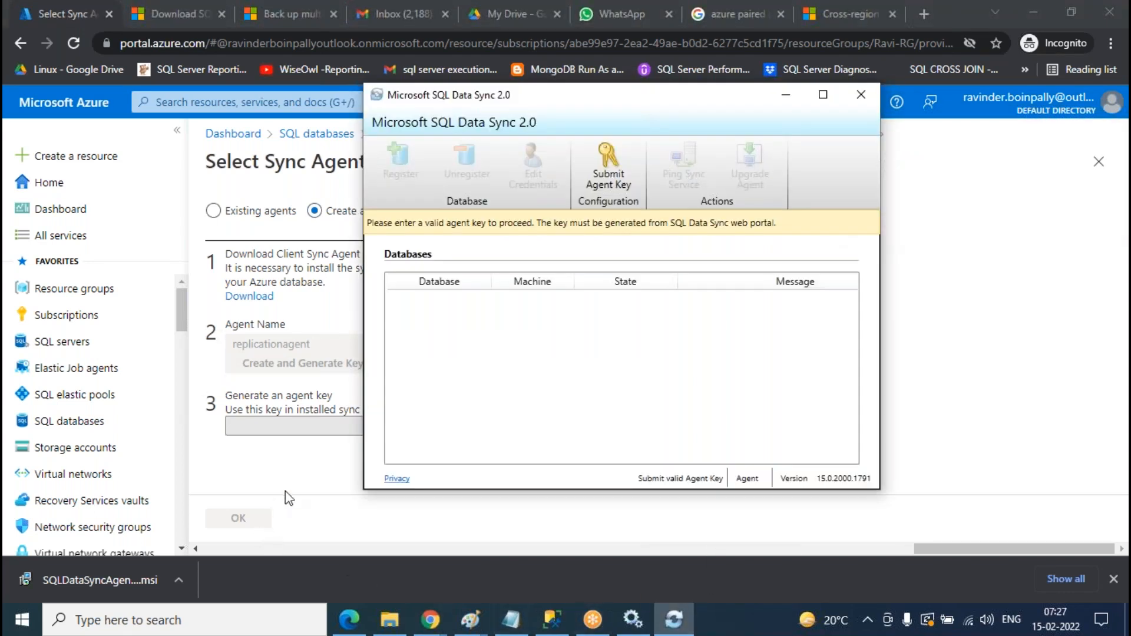
left_click(293, 476)
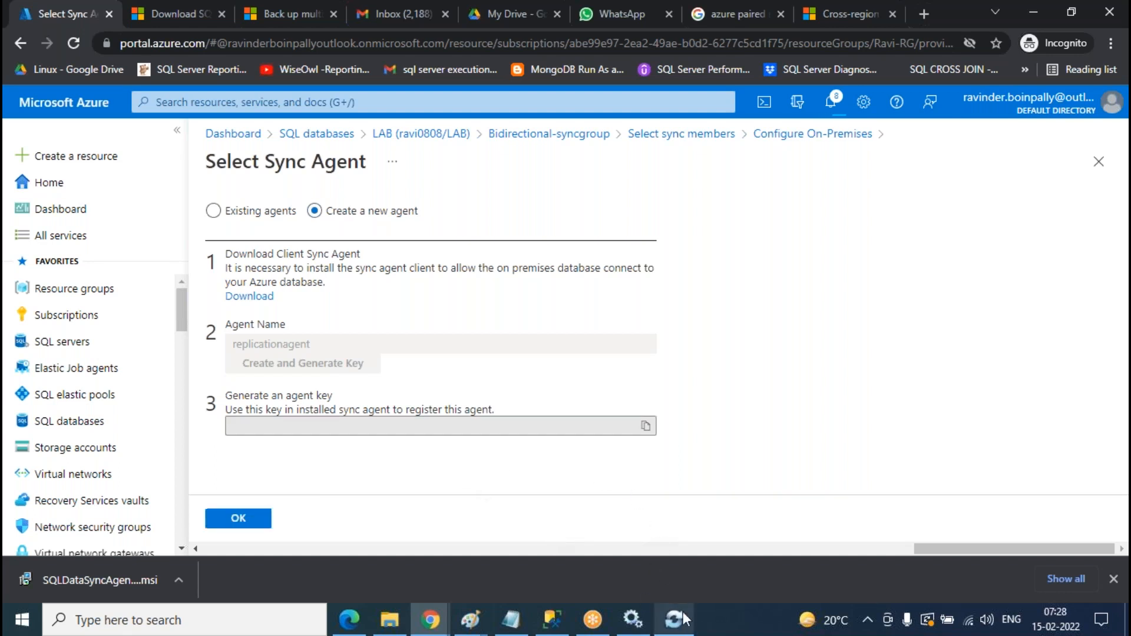
left_click(645, 426)
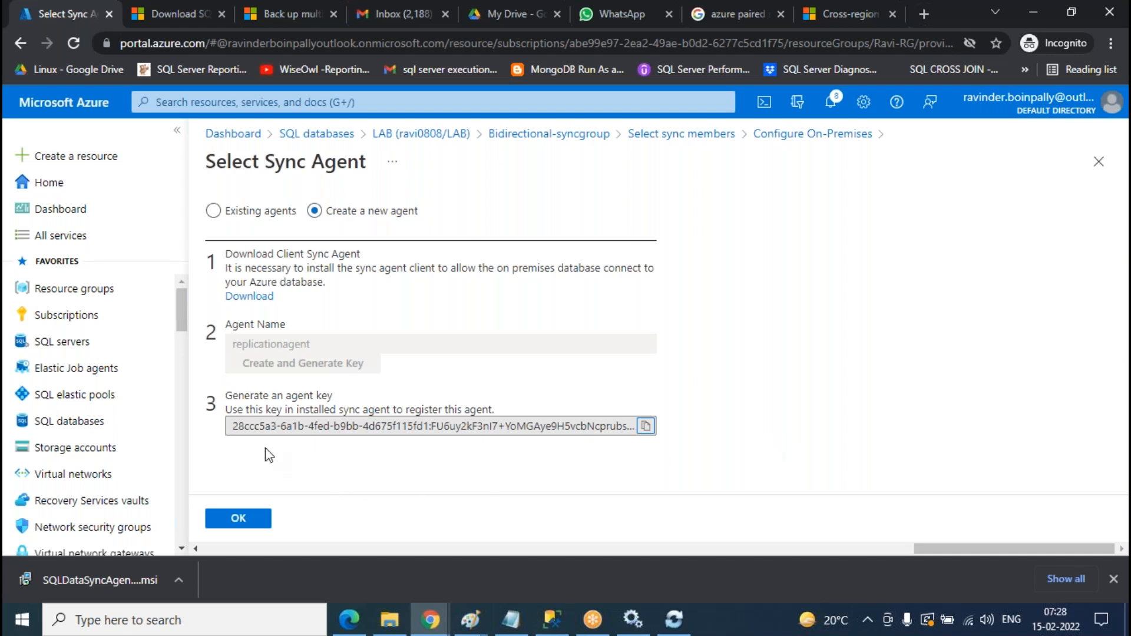
left_click(646, 426)
- Submit the pasted agent key with the metadata database login and password, then start registering a database
left_click(675, 625)
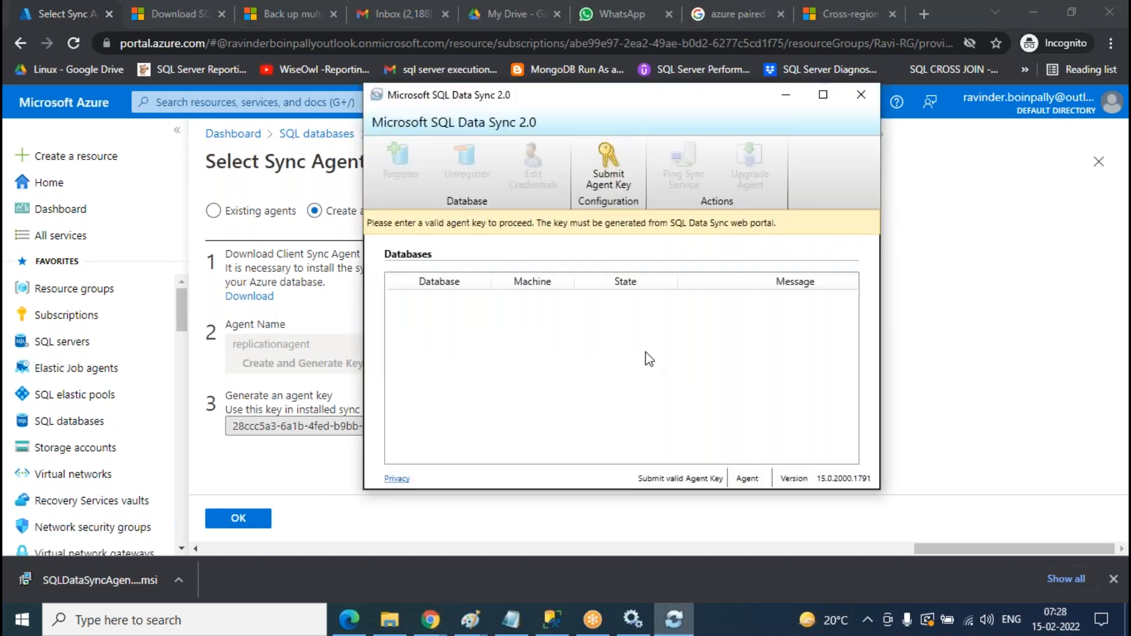
left_click(608, 186)
key("ctrl+v")
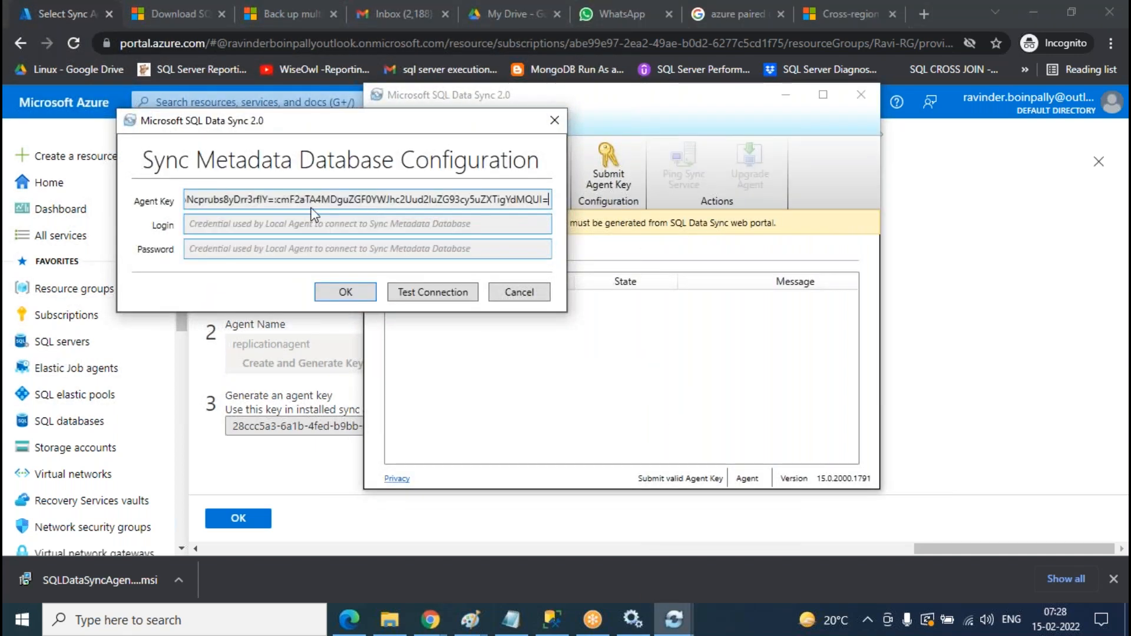
left_click(294, 226)
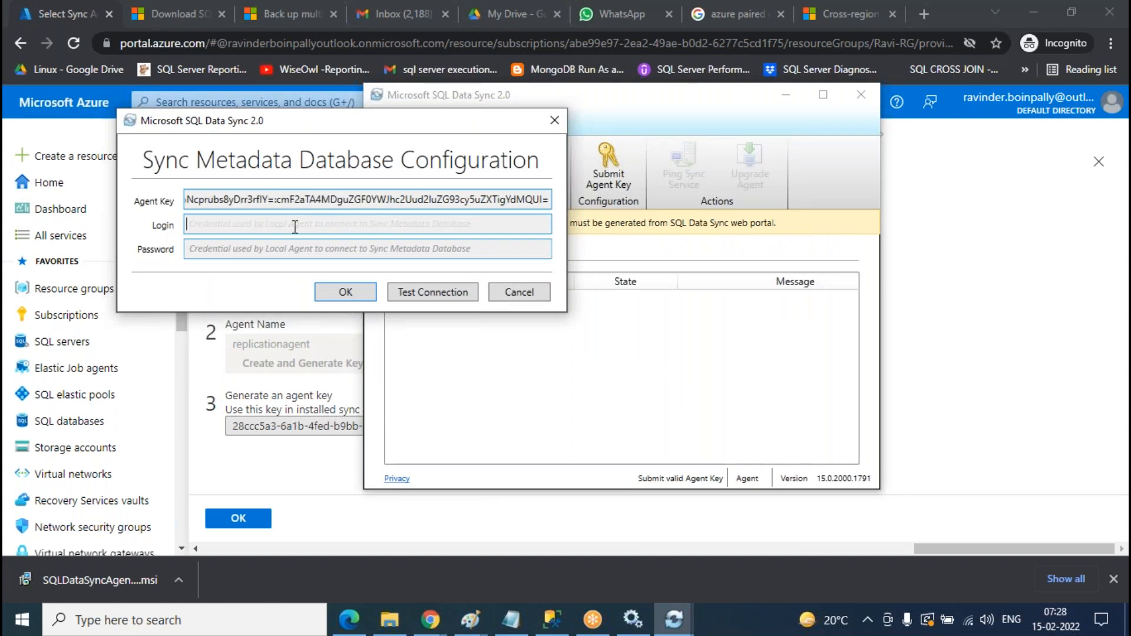
type("Ravinder")
key("Tab")
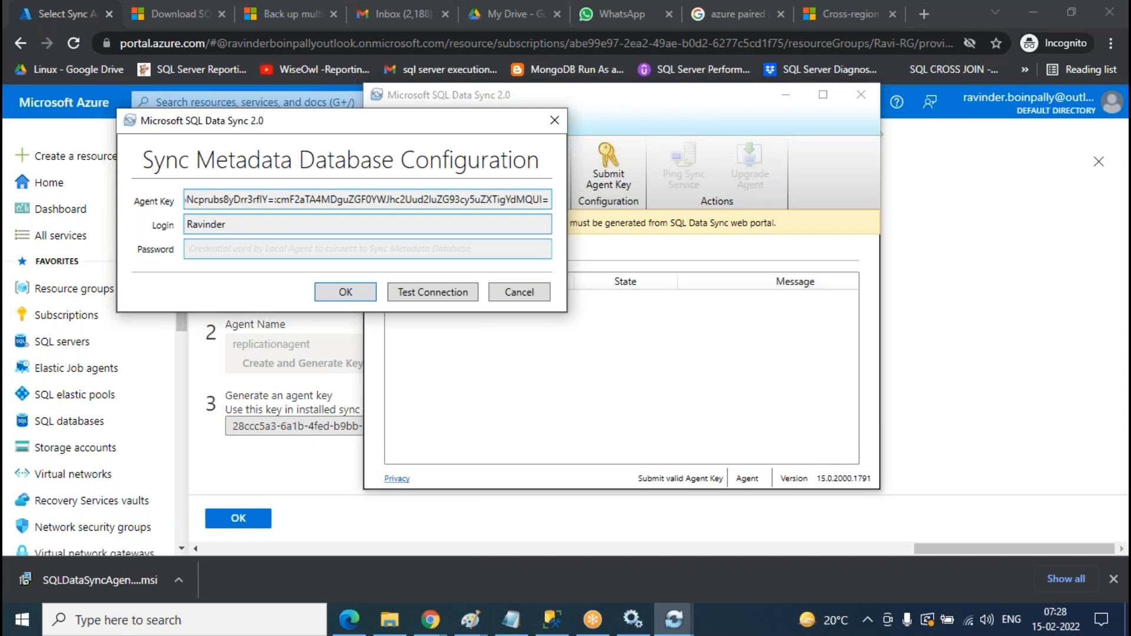
type("•••••••••")
left_click(346, 292)
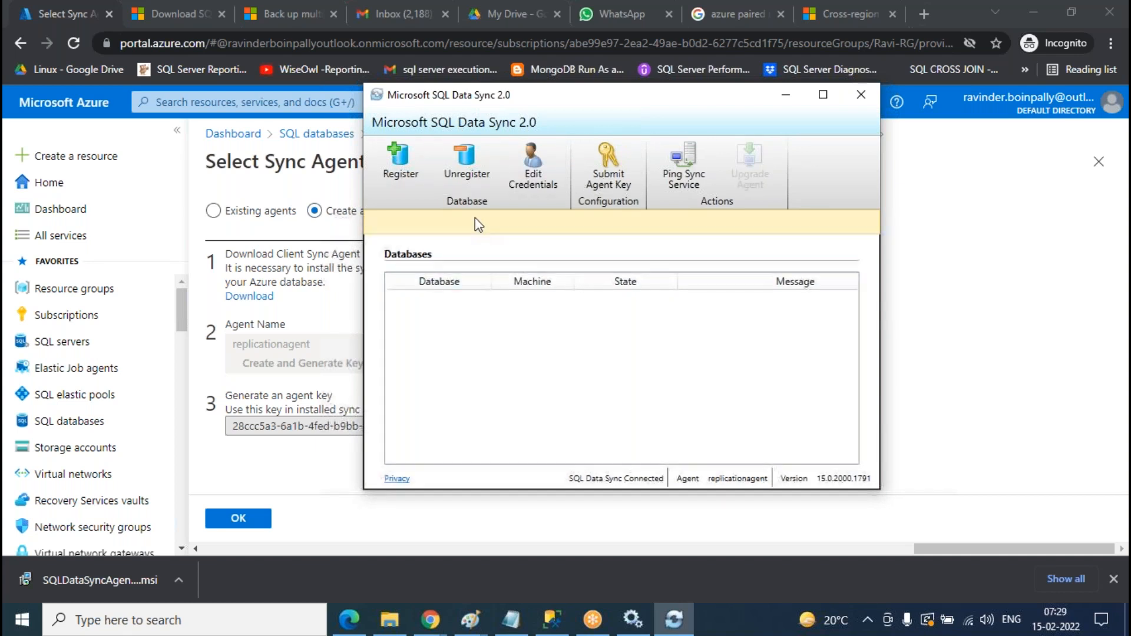
left_click(406, 177)
- Look up the local Replication database in Management Studio's Object Explorer
left_click(552, 620)
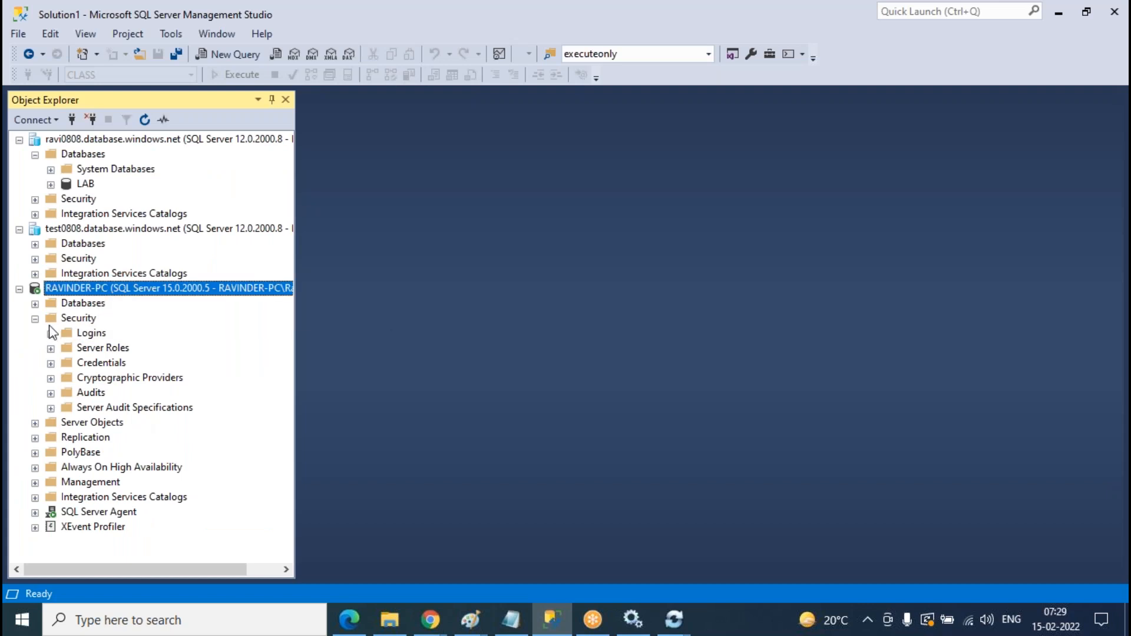
left_click(35, 318)
left_click(35, 304)
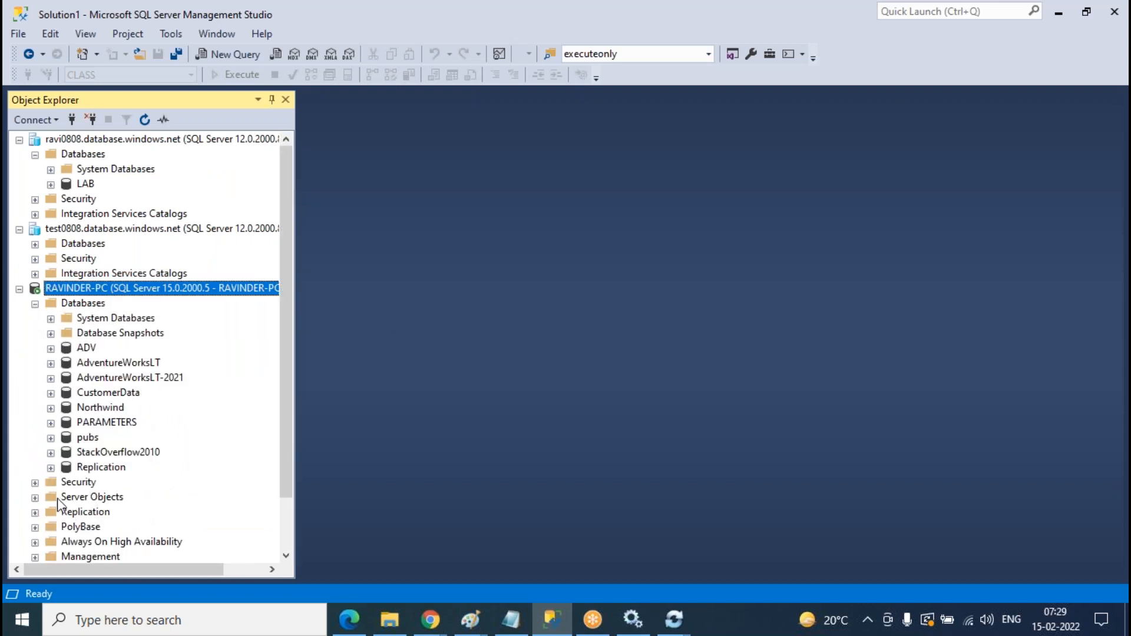
left_click(112, 468)
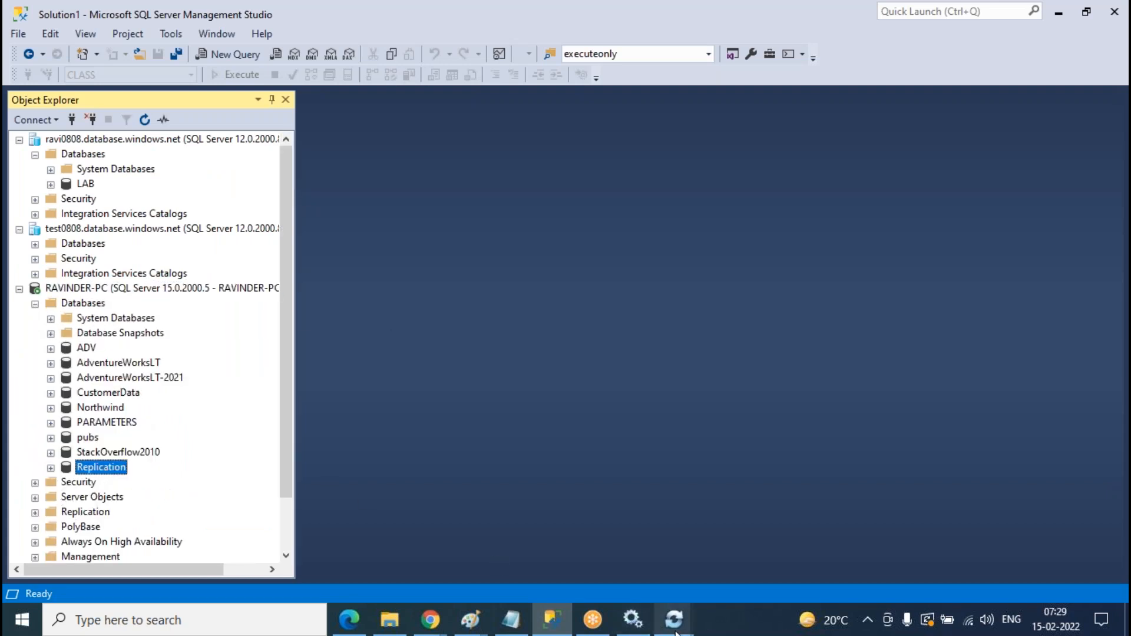
mouse_move(676, 615)
left_click(583, 466)
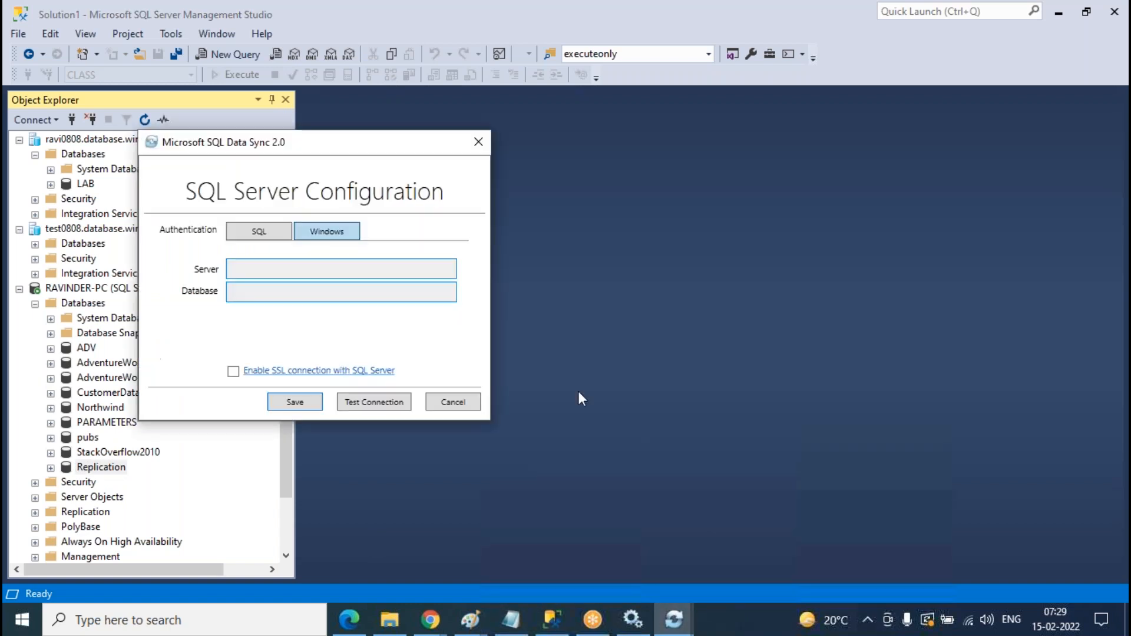
- Enter the local server name and the Replication database in SQL Server Configuration
left_click(338, 269)
type("Ravinder-PFC")
key("Tab")
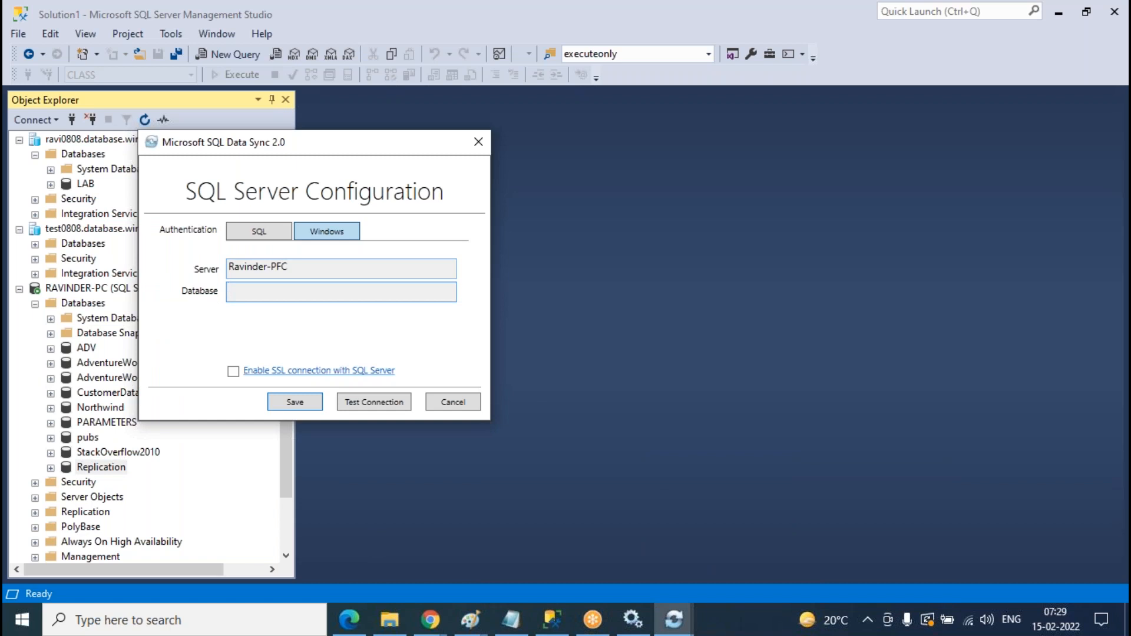
left_click(299, 266)
key("BackSpace")
key("BackSpace")
type("C")
left_click(323, 288)
type("Replication")
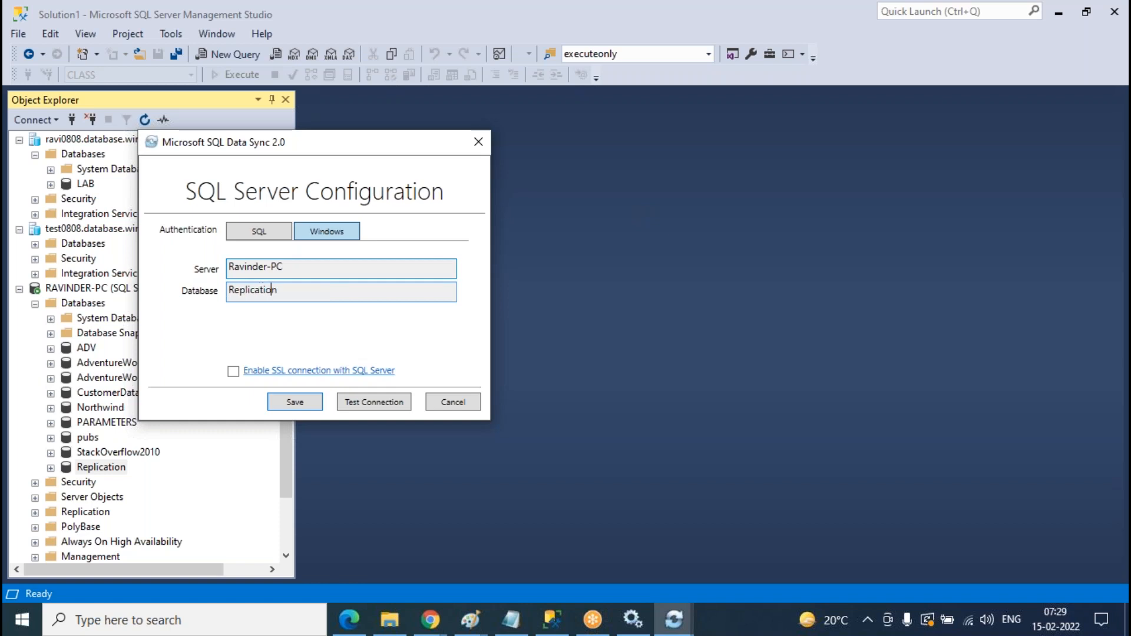
- Test the Replication connection successfully and move the configuration dialog to the right
mouse_move(680, 630)
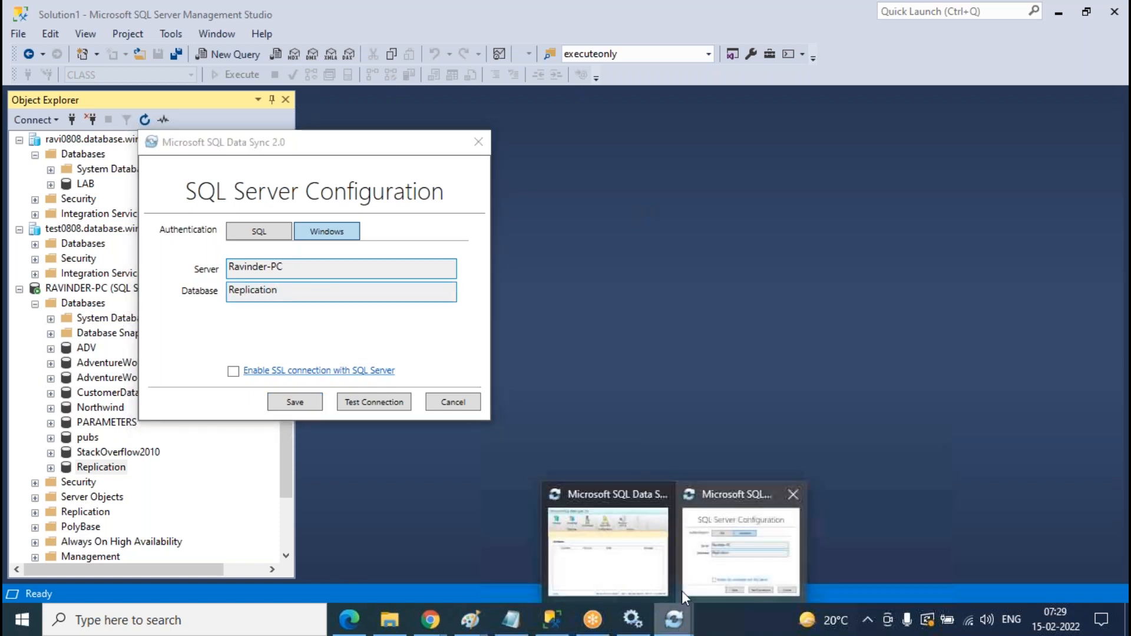
left_click(642, 560)
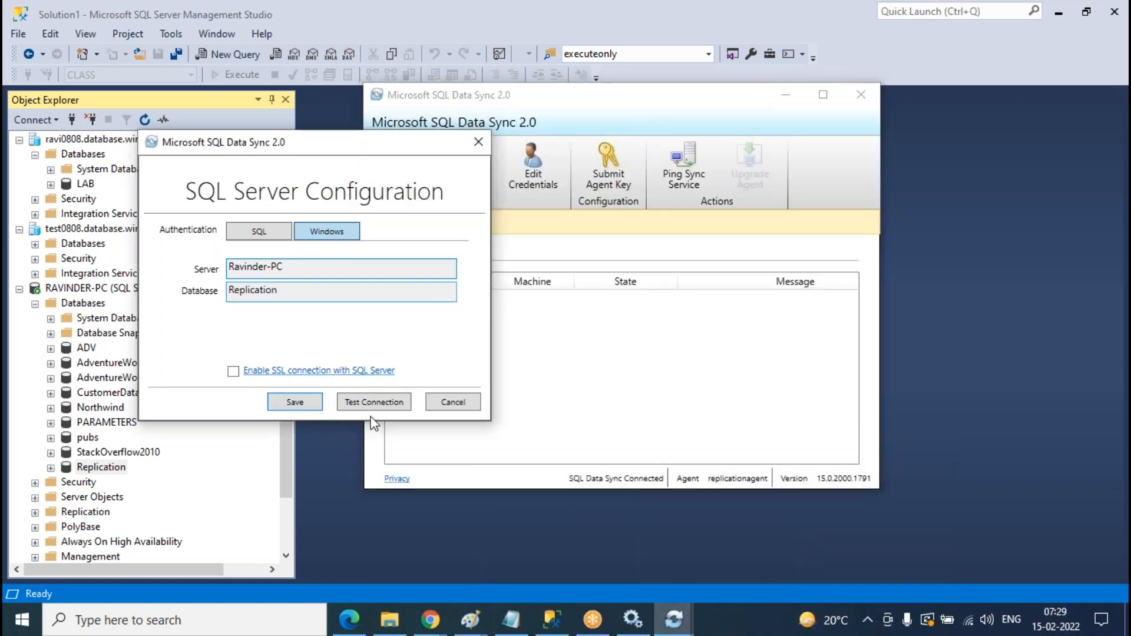
left_click(376, 407)
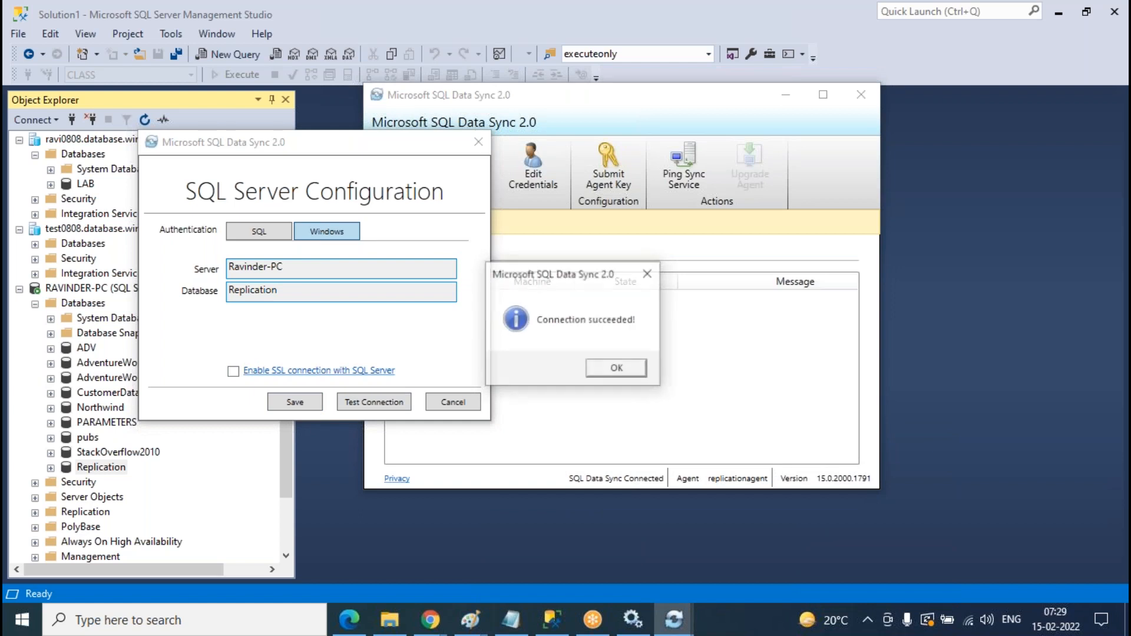
left_click(613, 369)
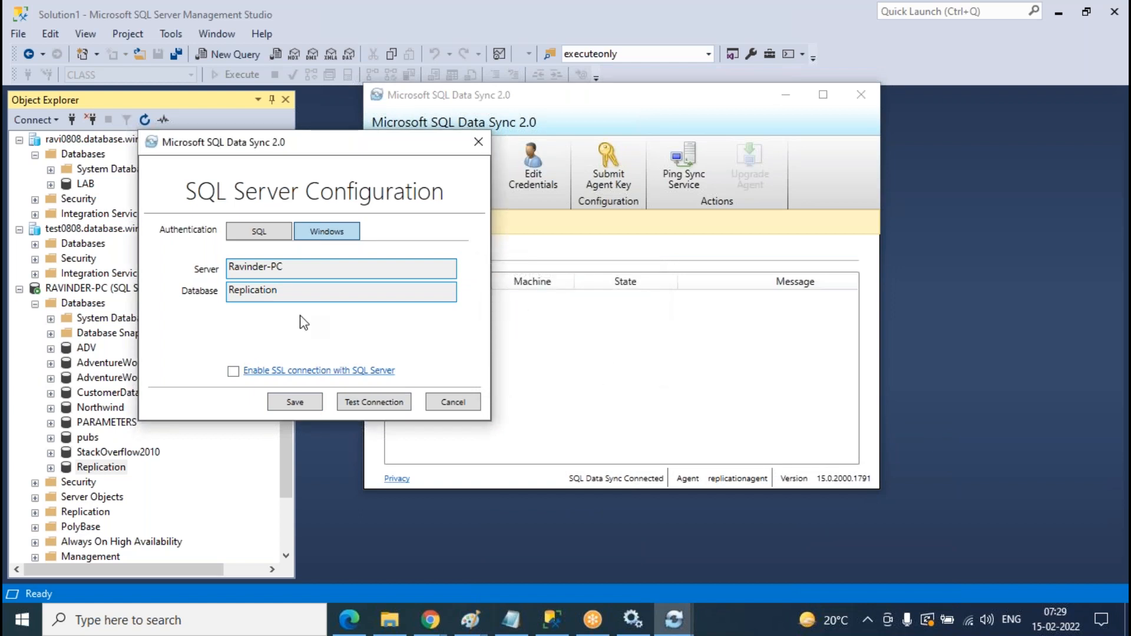
left_click_drag(351, 157, 796, 177)
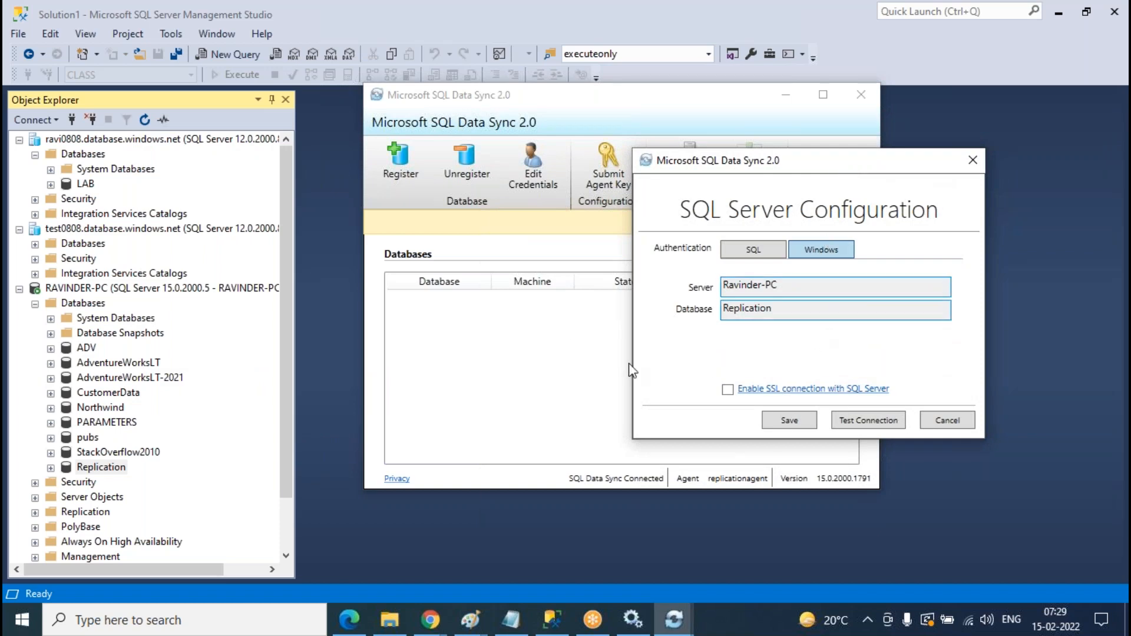
- Refresh Services and check the Microsoft SQL Data Sync 2.0 service
left_click(630, 626)
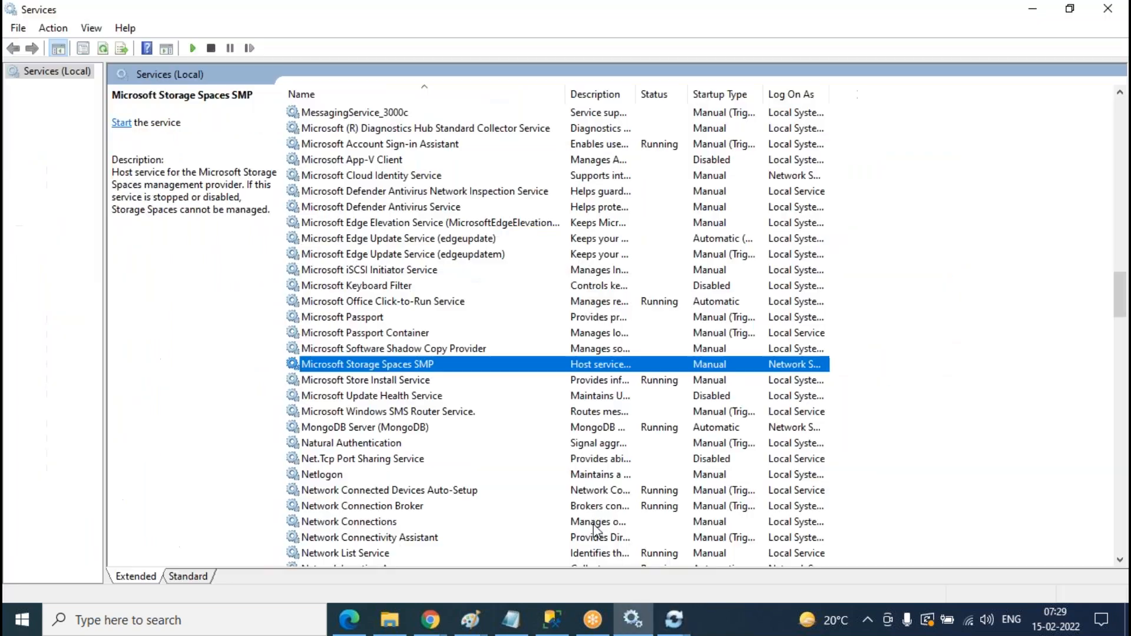
left_click(104, 49)
left_click(382, 364)
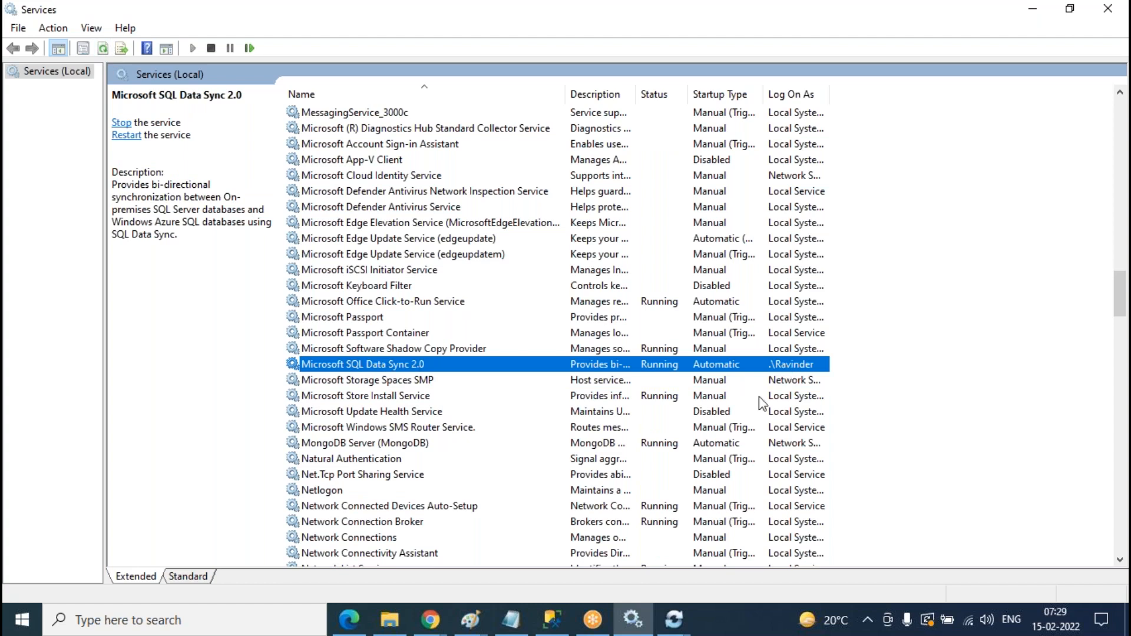
- Review the local Windows login and the Replication database in Management Studio
left_click(553, 619)
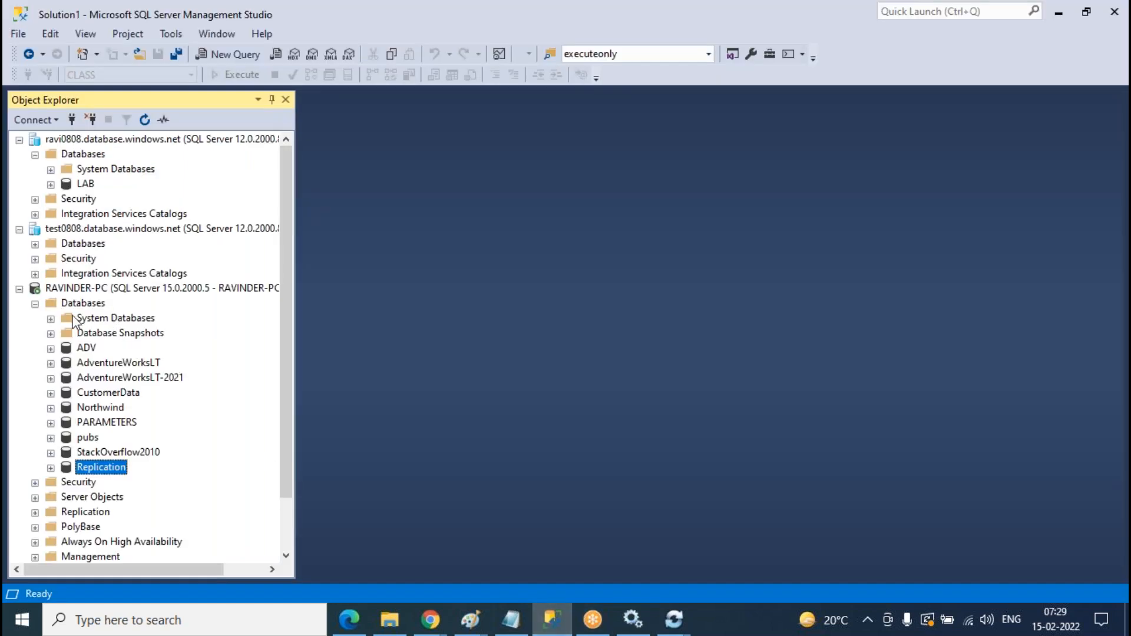
left_click(35, 318)
left_click(51, 333)
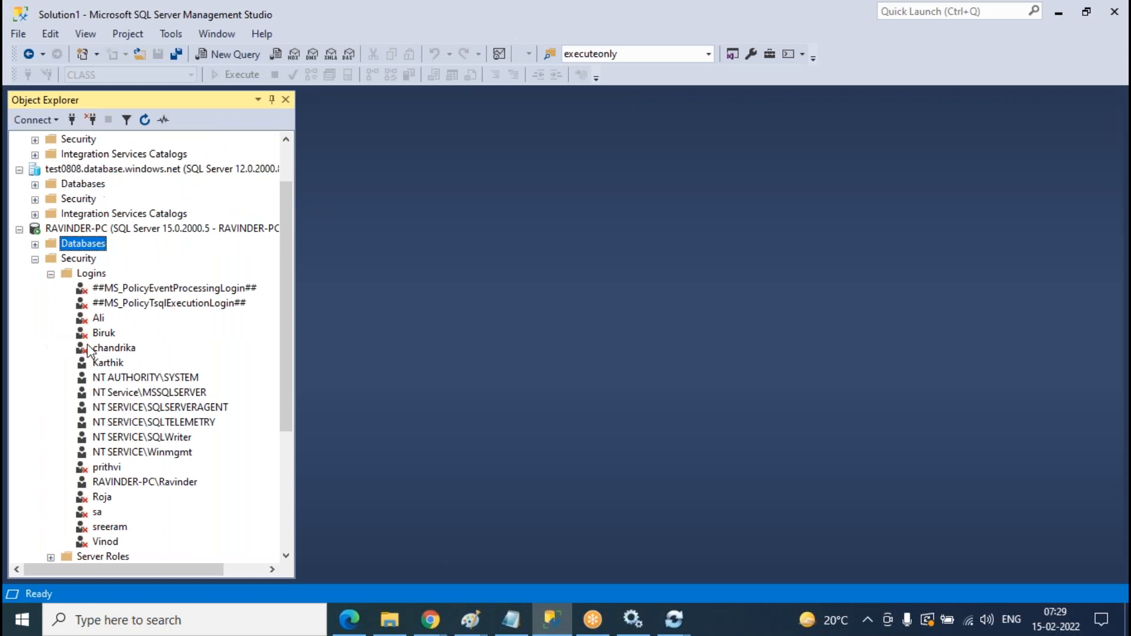
left_click(634, 619)
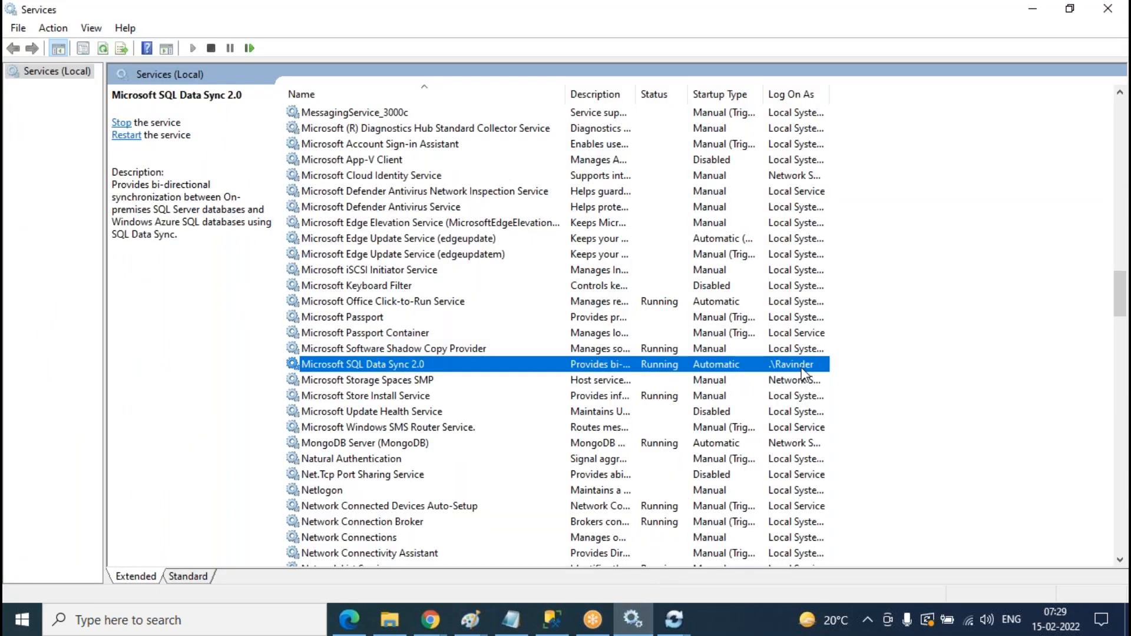
left_click(553, 619)
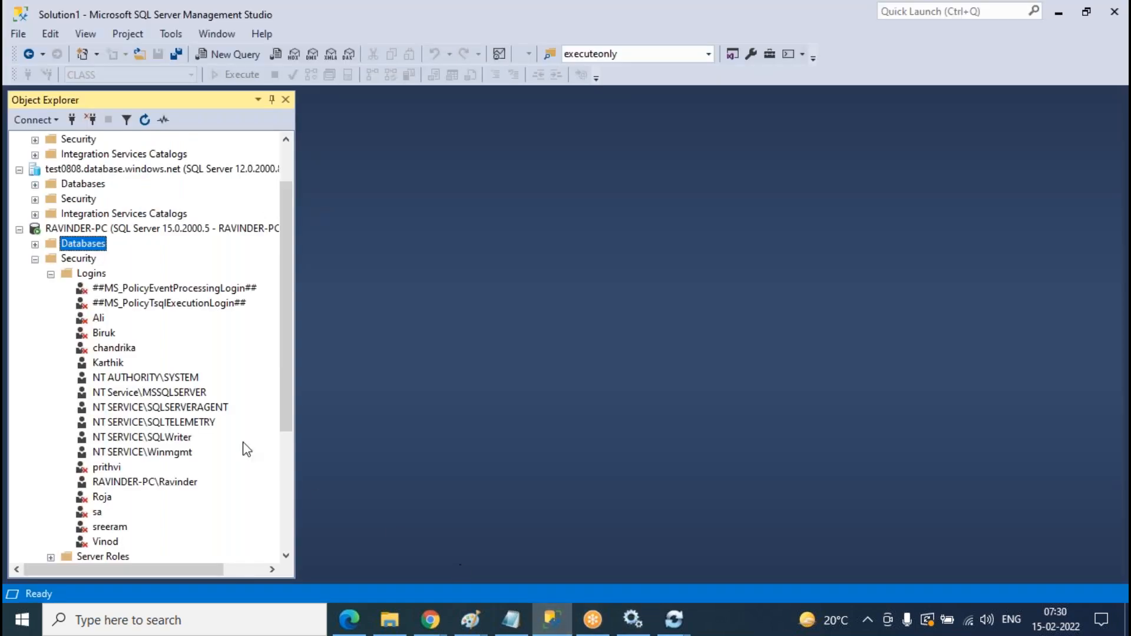
left_click(163, 483)
left_click(52, 275)
left_click(36, 303)
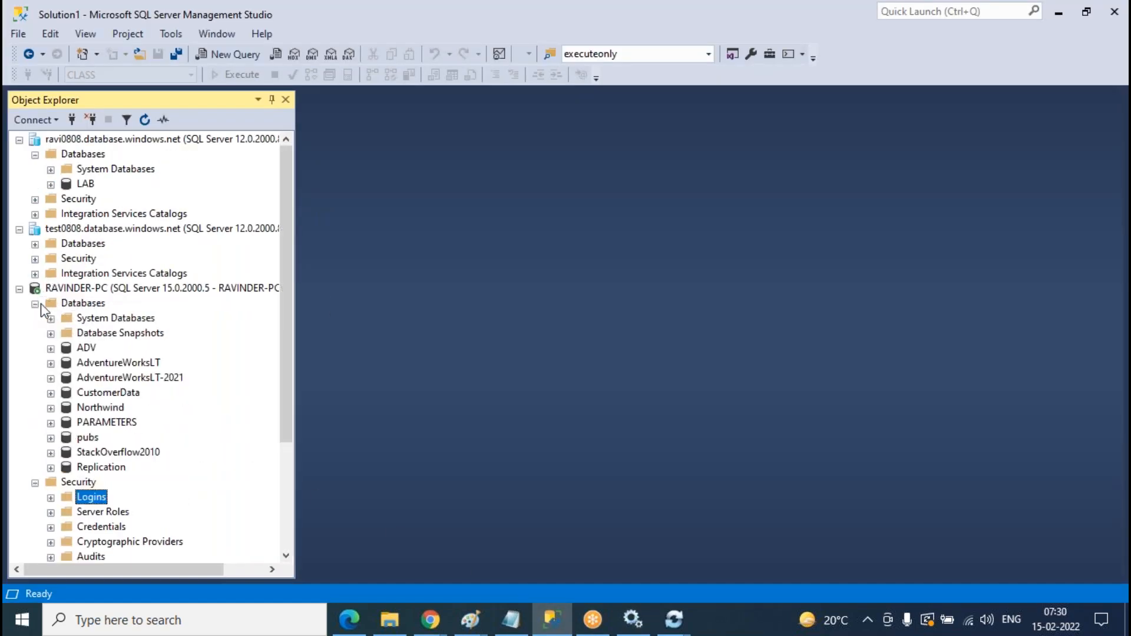
left_click(102, 470)
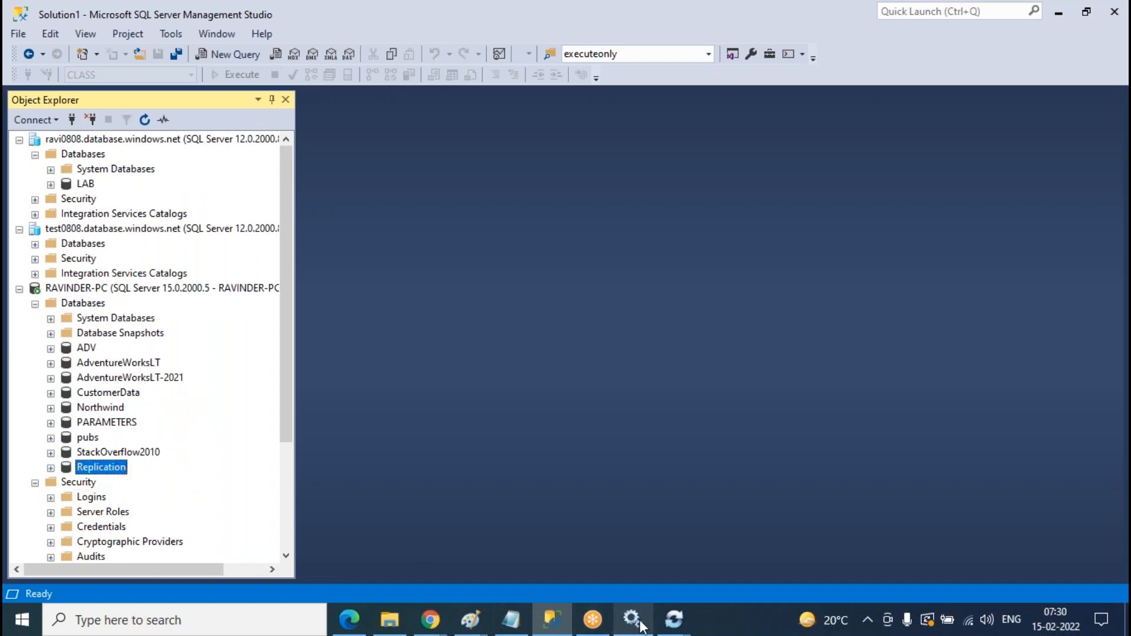
- Retest the Replication connection and save the database registration
left_click(674, 619)
left_click(757, 562)
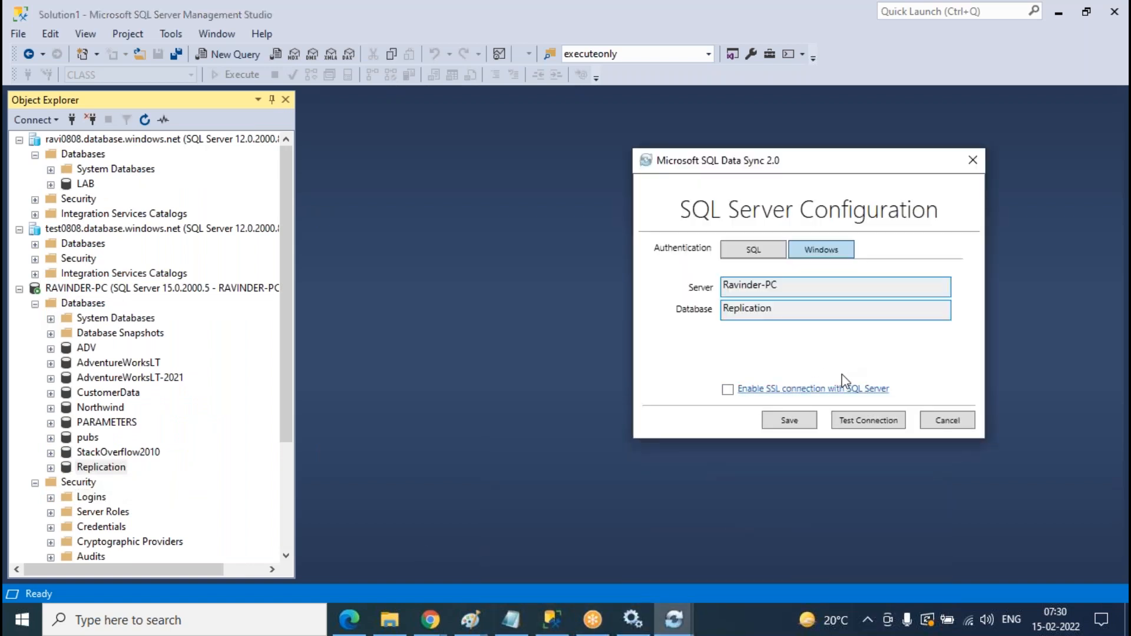
left_click(870, 421)
left_click(614, 369)
left_click(790, 420)
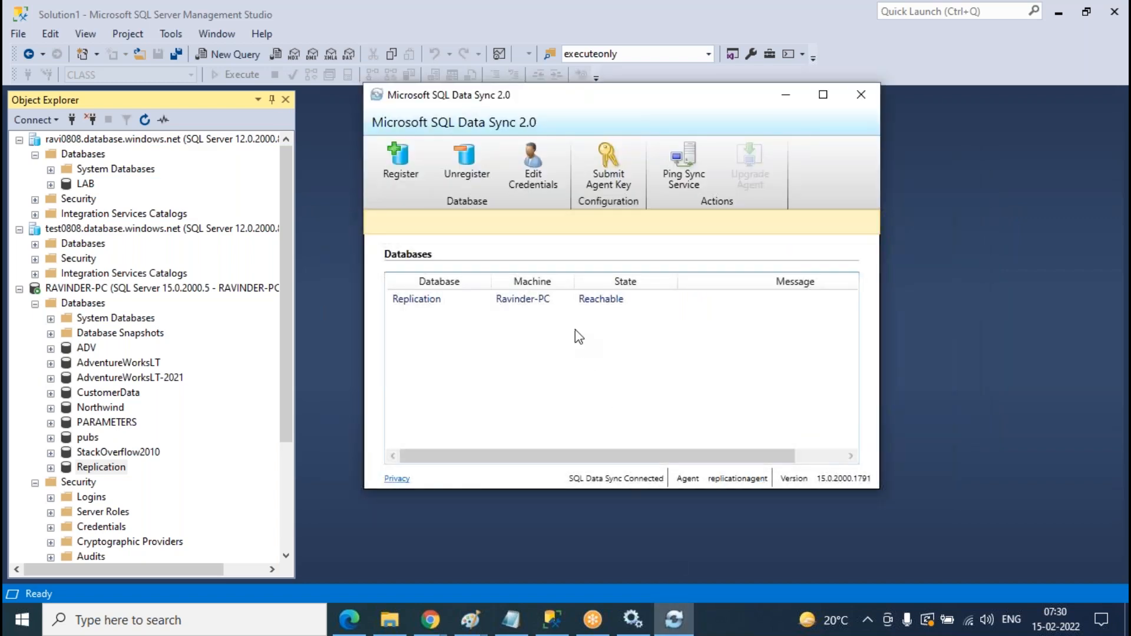
- Start another registration for database 'Replecaitnadfasf' on the local server and test its connection
left_click(400, 159)
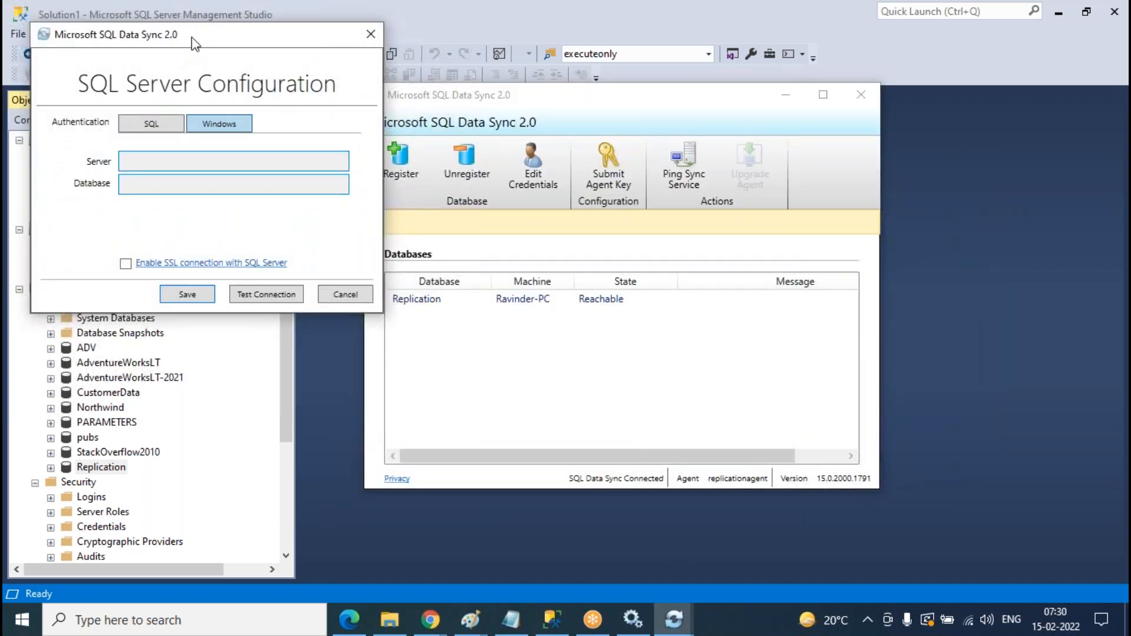
left_click(667, 255)
type("Ra")
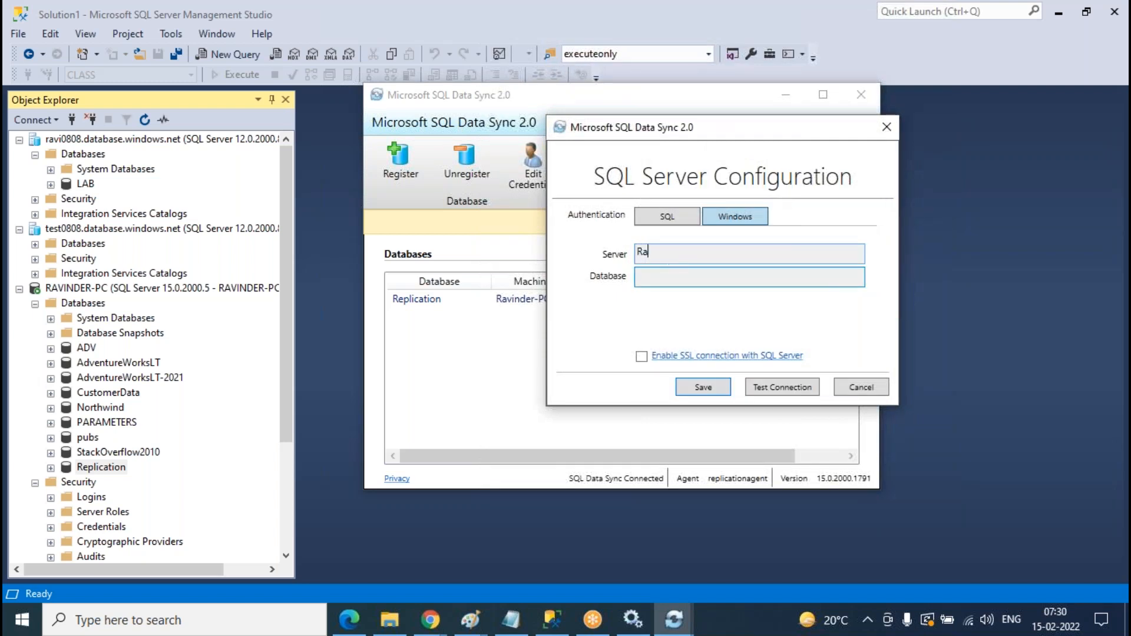
type("vinder-PC")
key("Tab")
type("Replecaitnadfasf")
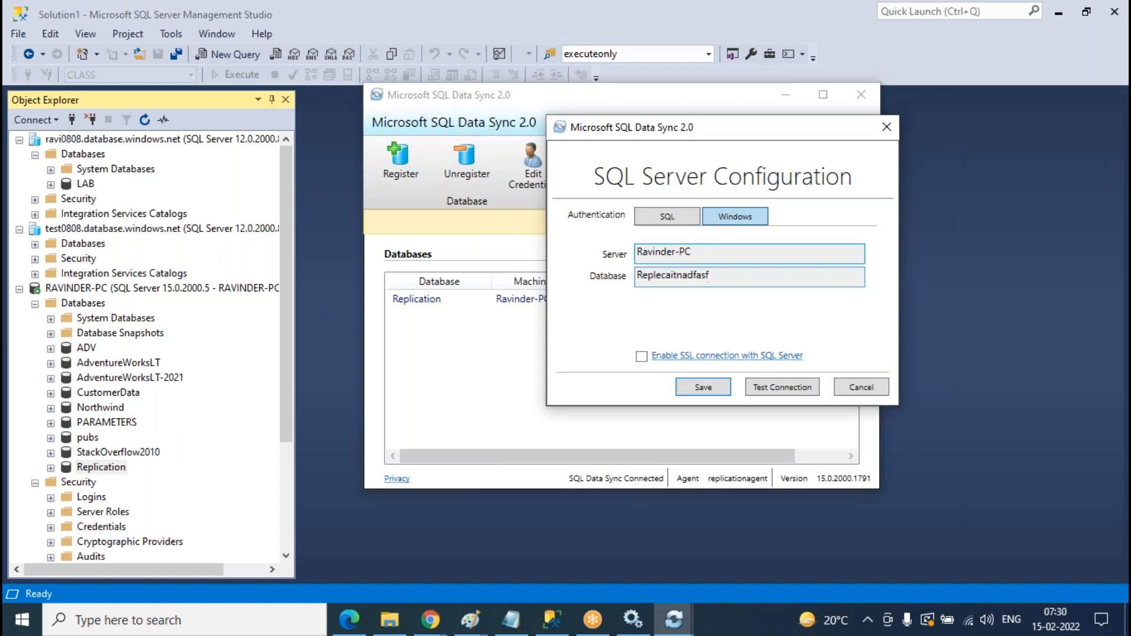
left_click(773, 390)
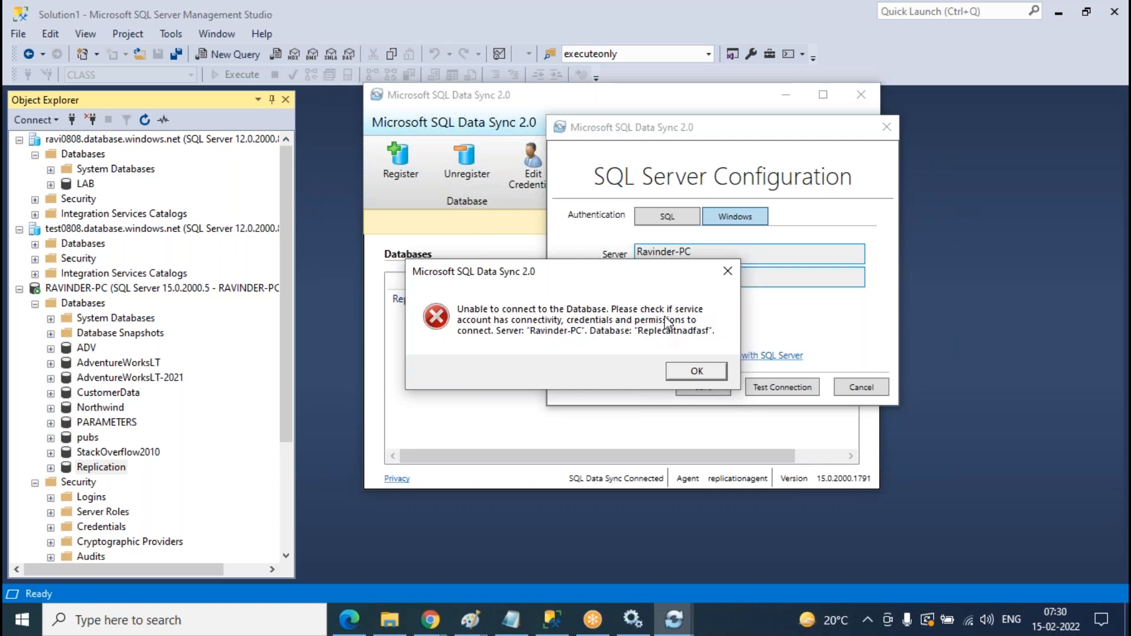
- Dismiss both connection errors and cancel the failed registration
left_click(633, 619)
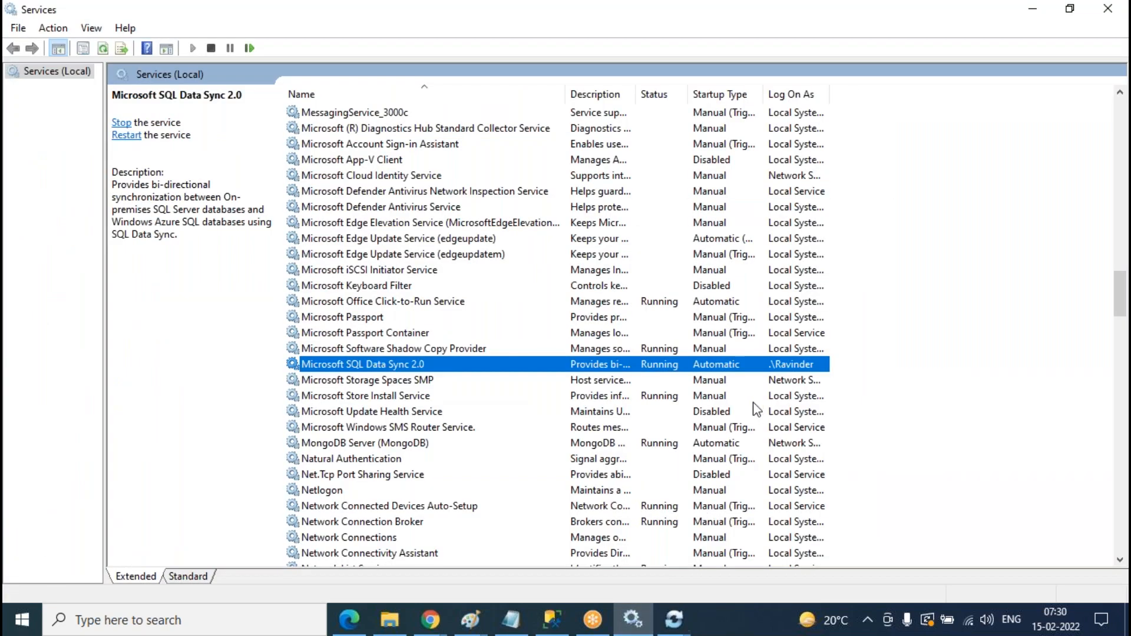
mouse_move(674, 619)
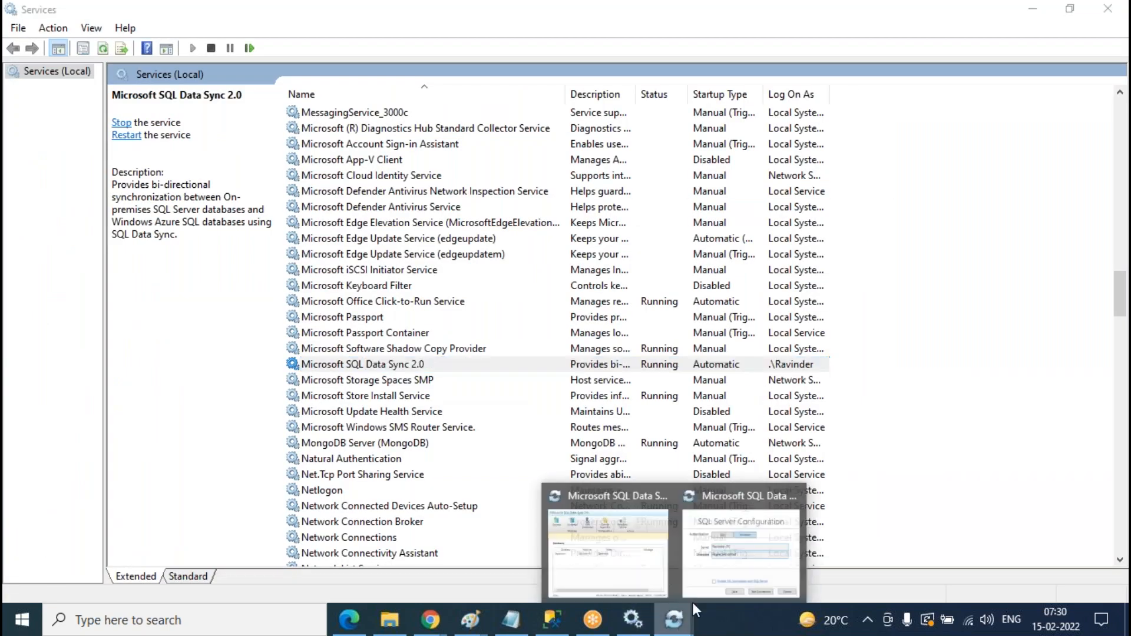
left_click(684, 560)
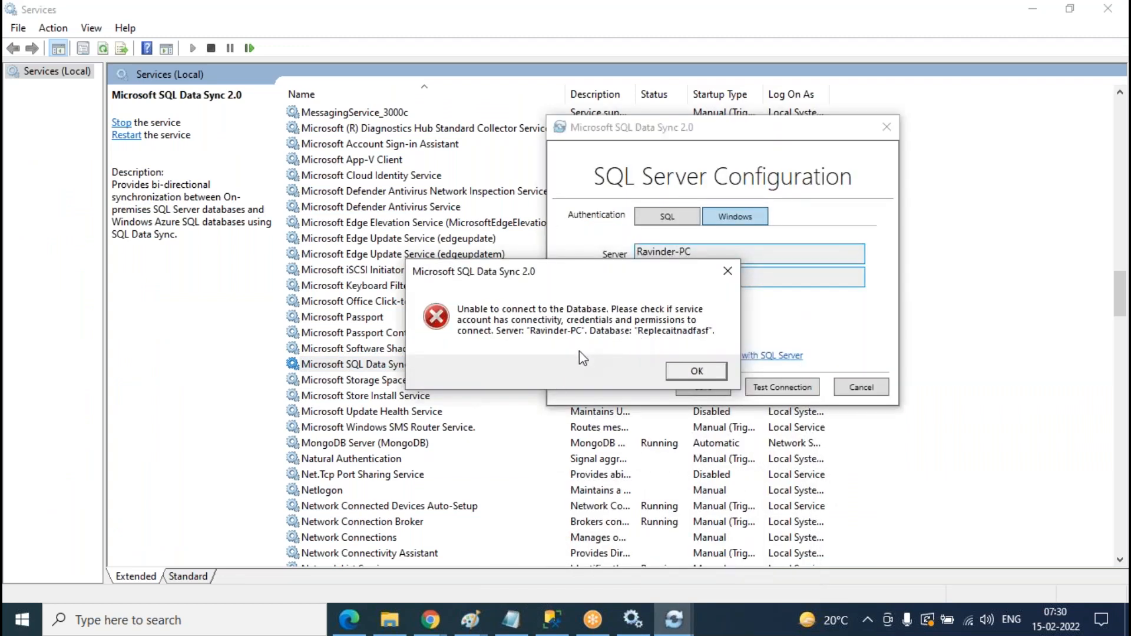
left_click(703, 378)
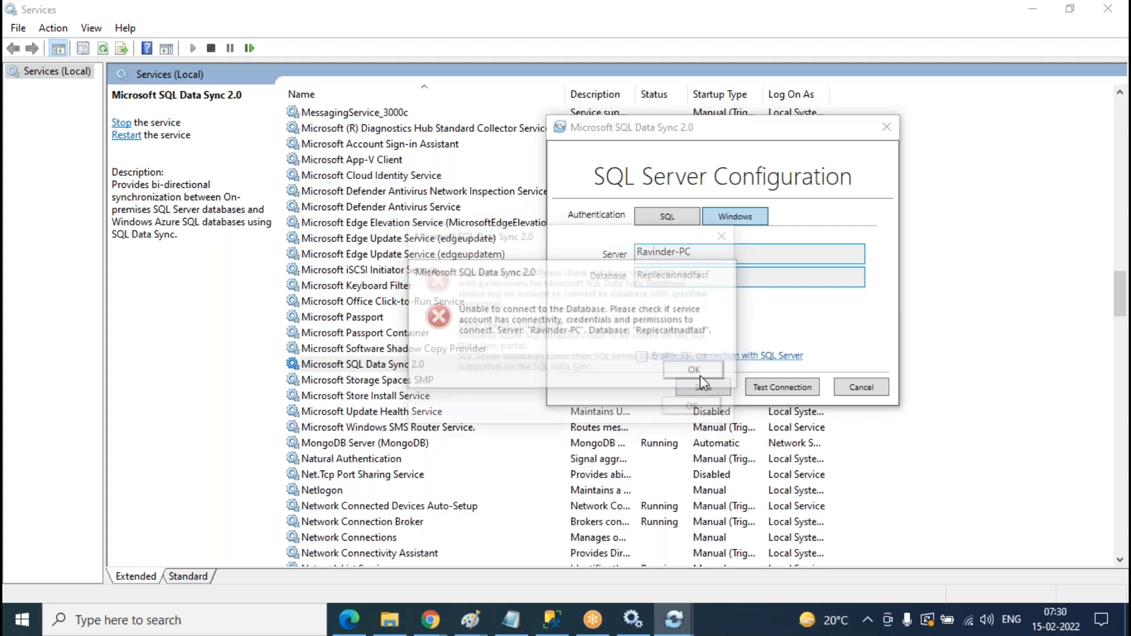
left_click(712, 408)
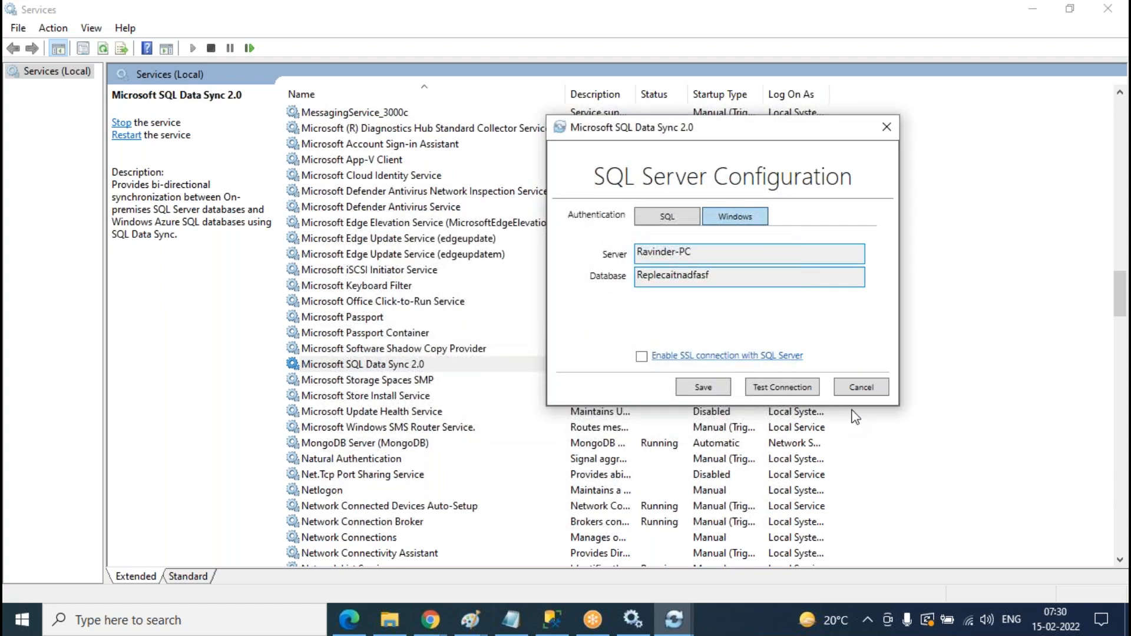
left_click(875, 390)
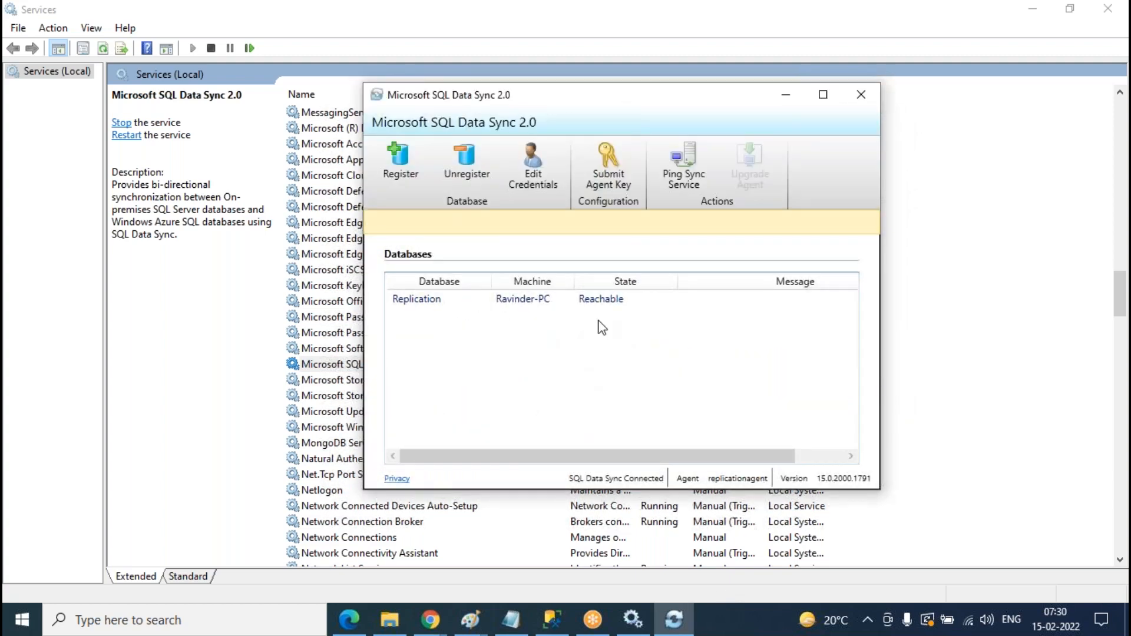
left_click(431, 619)
- Confirm replicationagent as the sync agent for the on-premises member
left_click(518, 546)
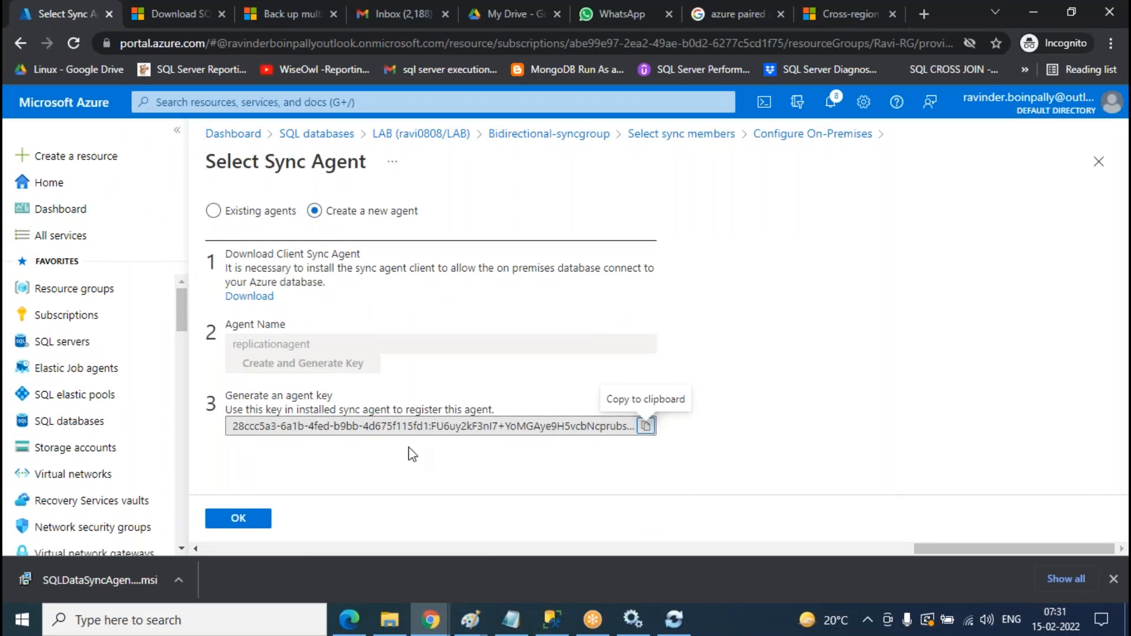
left_click(260, 525)
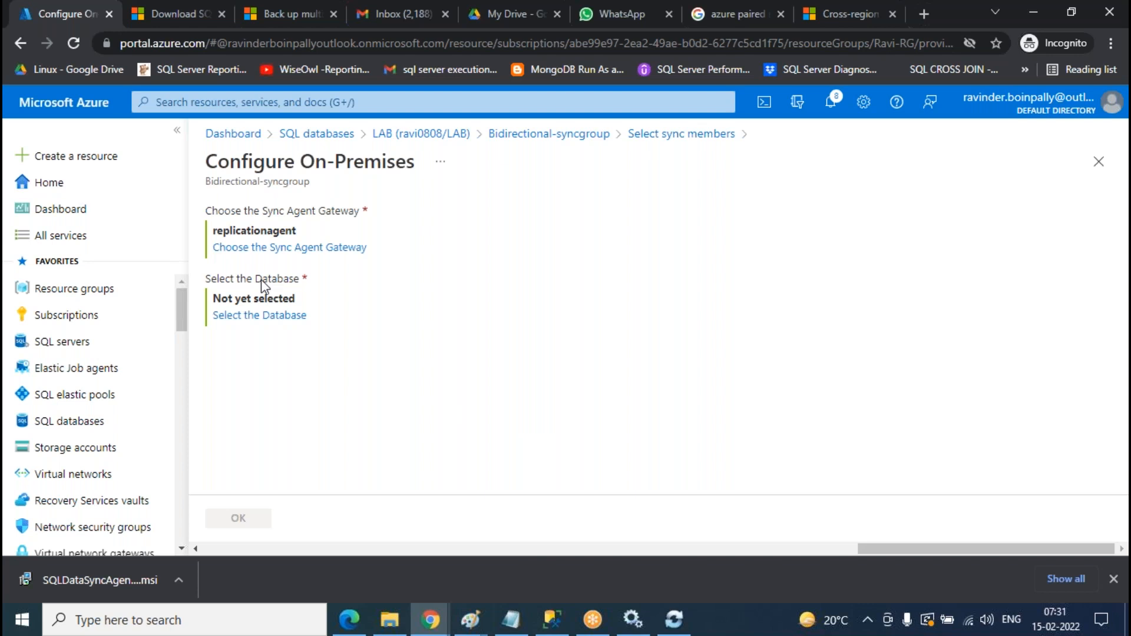
left_click(670, 629)
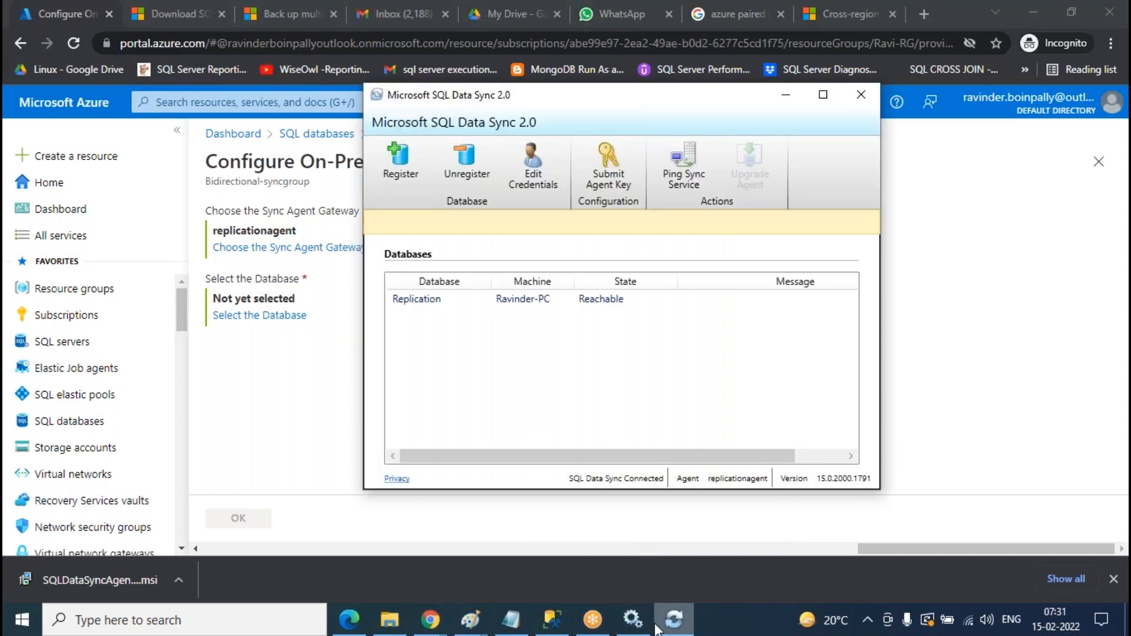
left_click(262, 405)
- Name the member onprem-member, select the local Replication database, and set Bi-directional Sync
left_click(245, 316)
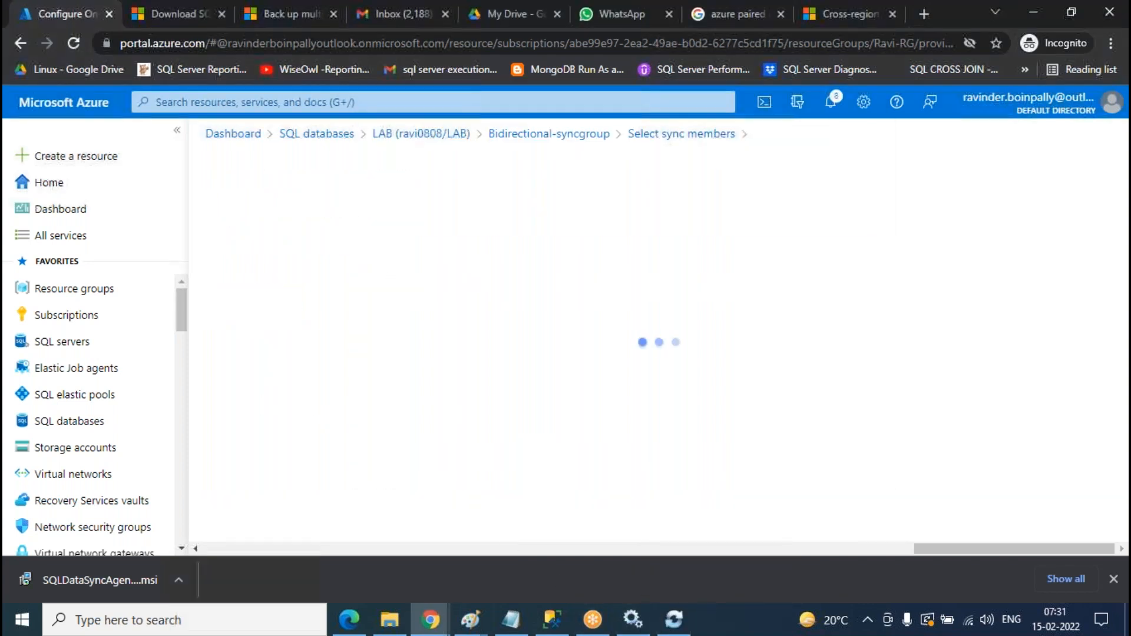
left_click(285, 232)
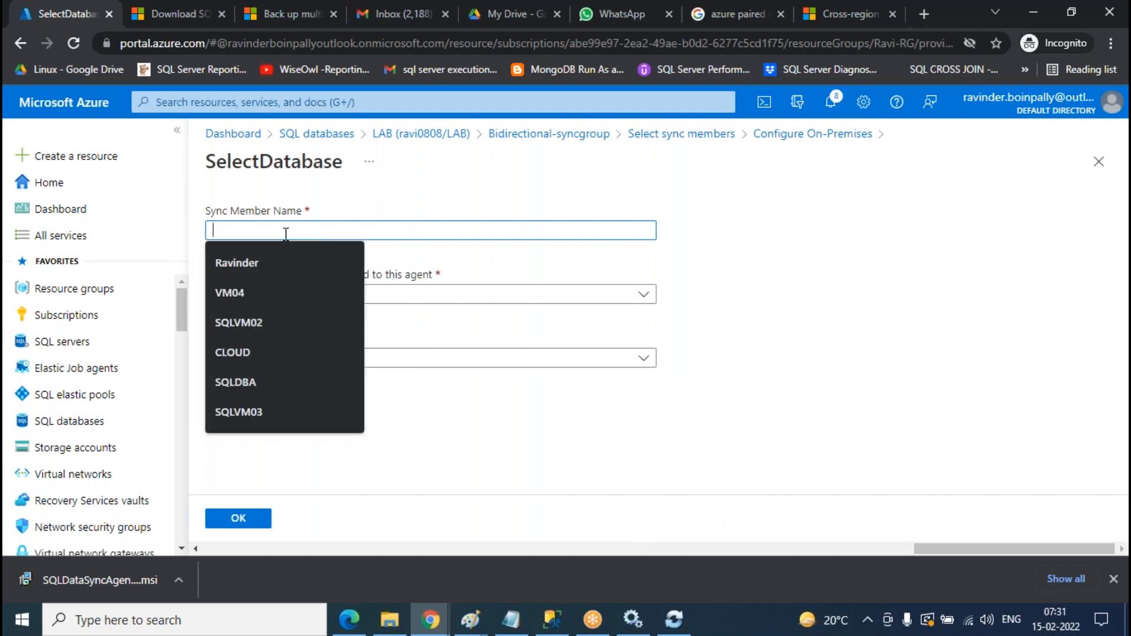
type("omp")
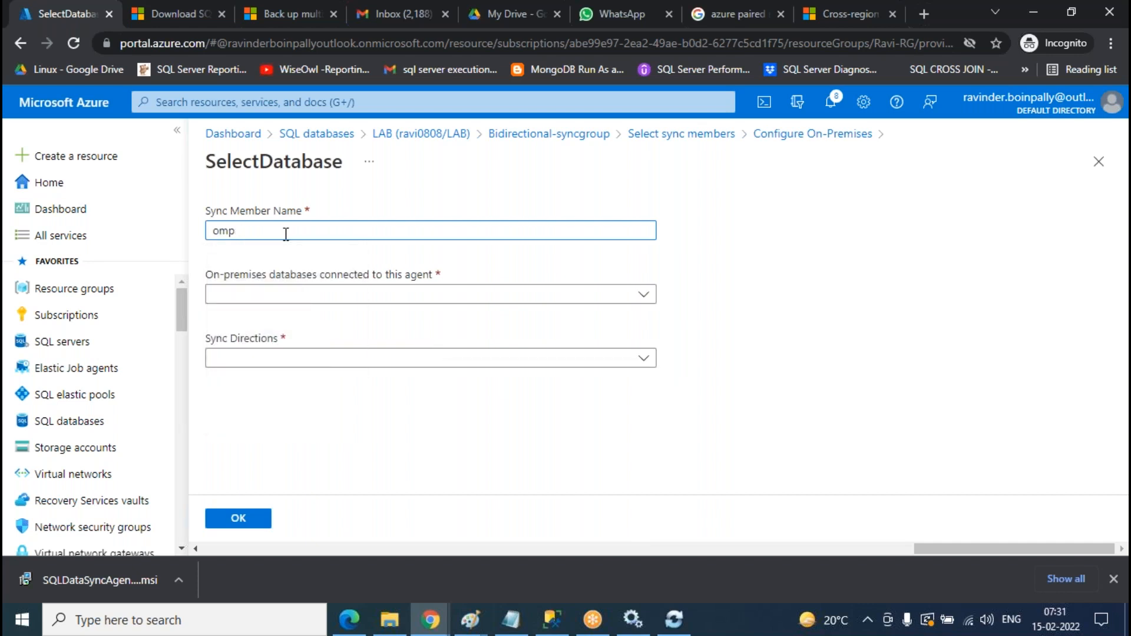
type("renprem-member")
left_click(288, 296)
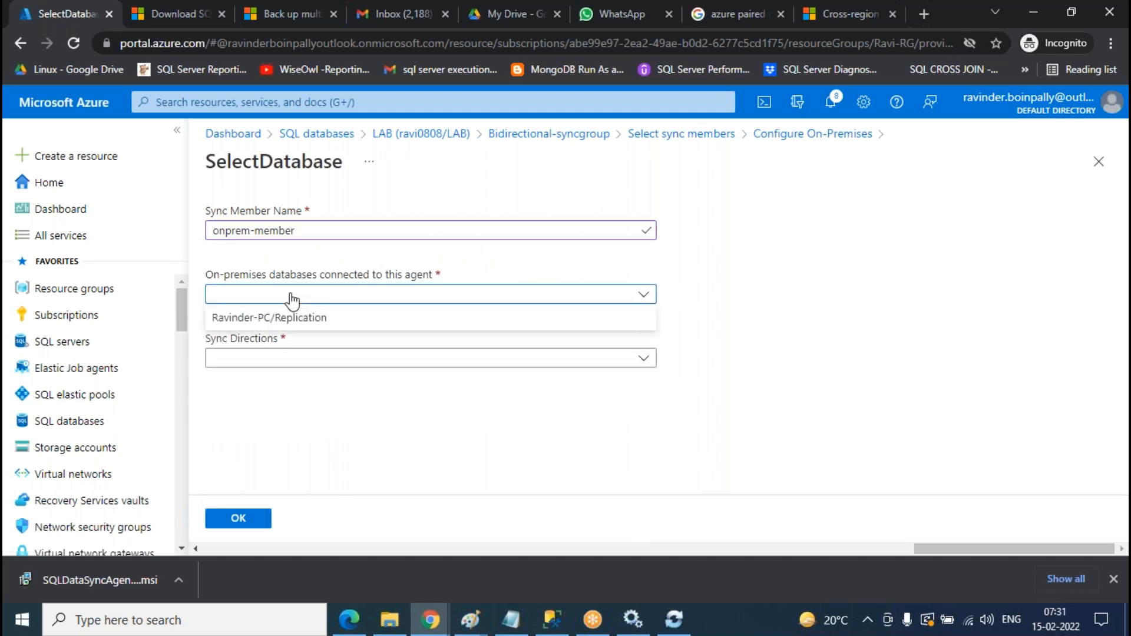
left_click(264, 320)
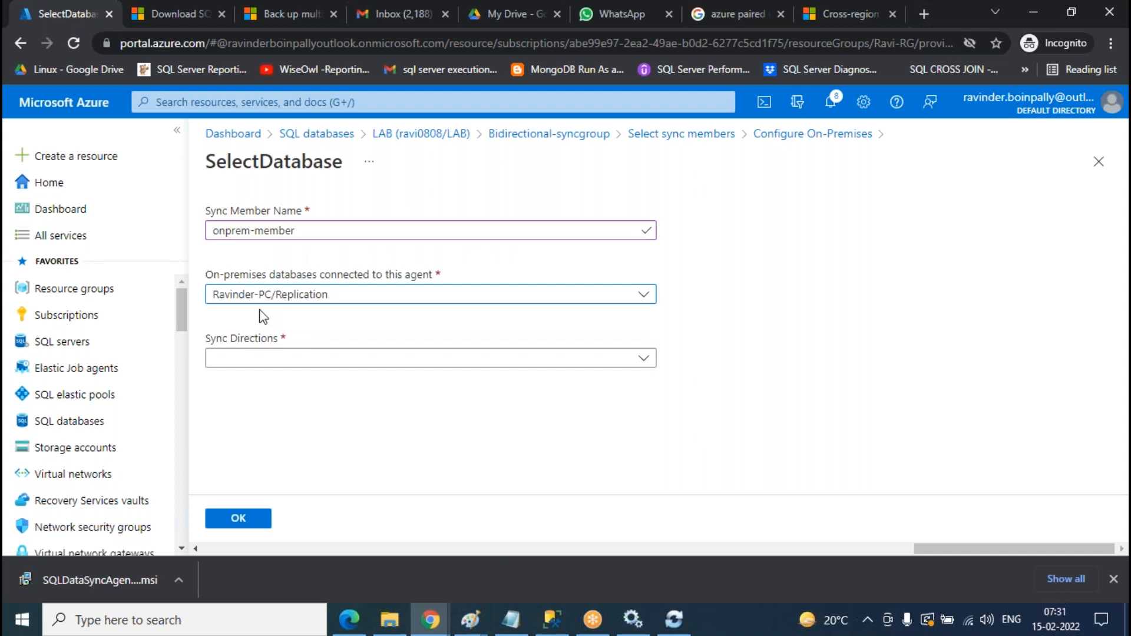
left_click(304, 361)
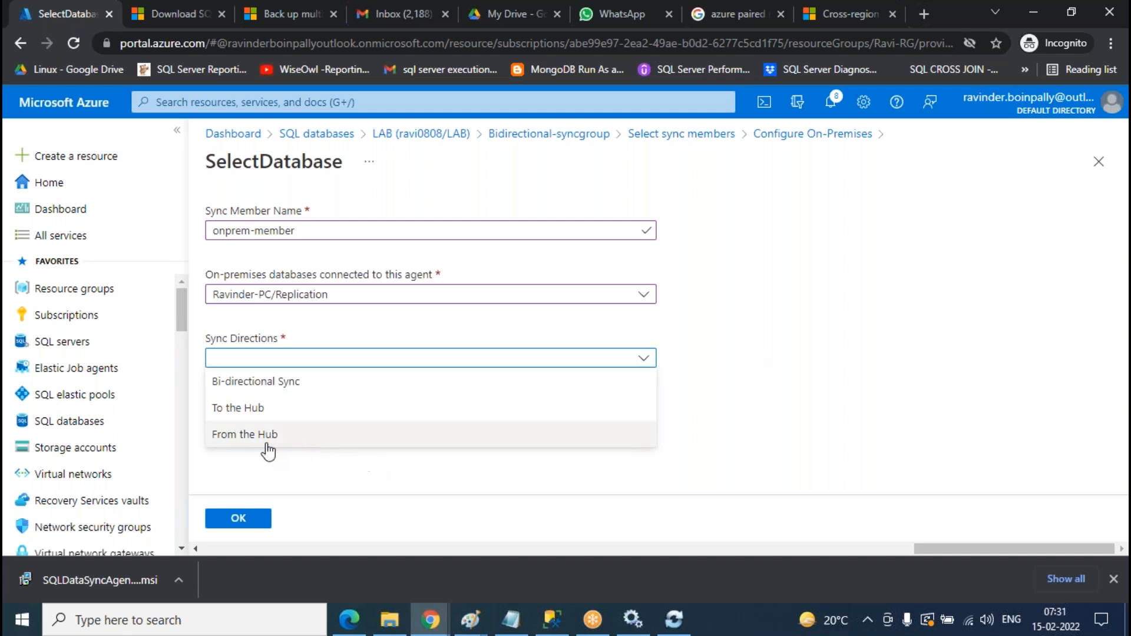
left_click(263, 383)
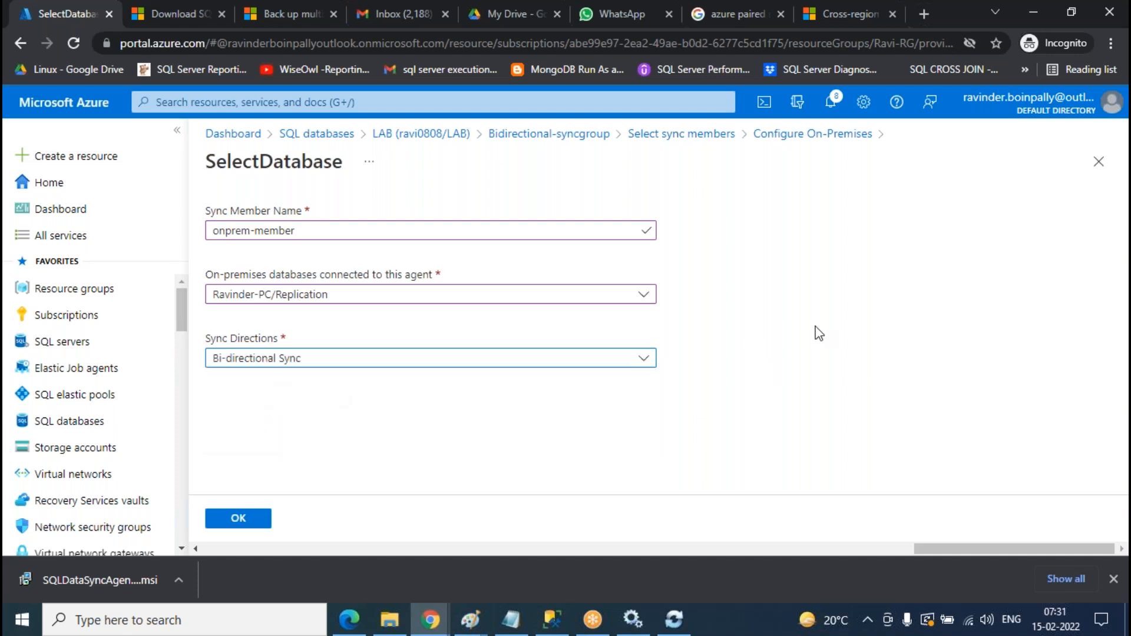
left_click(235, 520)
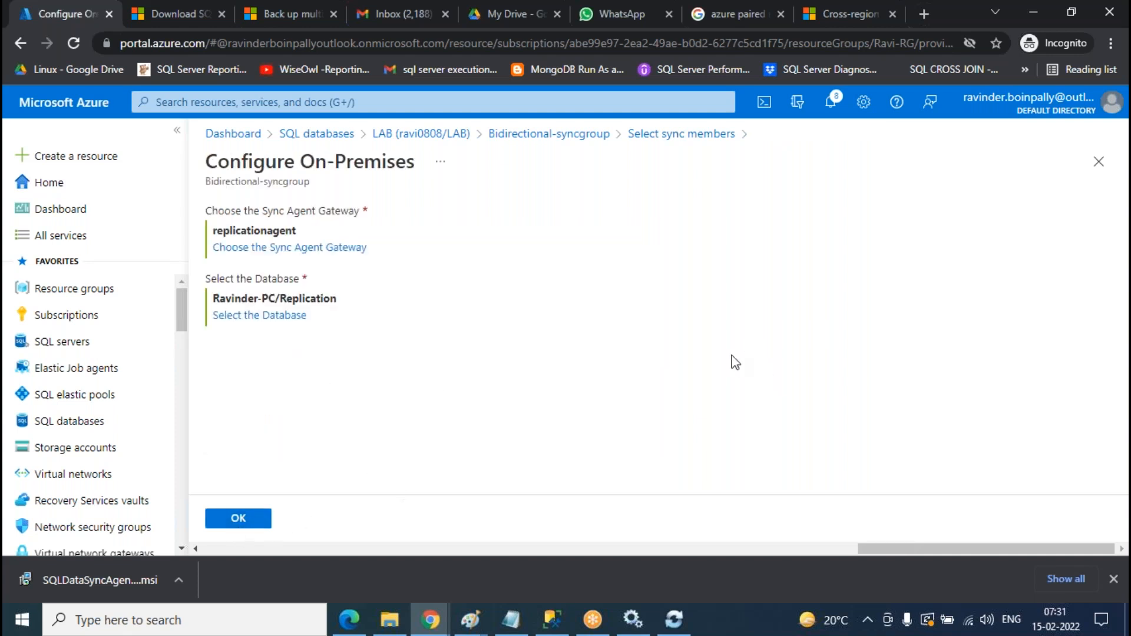
- Add onprem-member so Bidirectional-syncgroup counts 3 databases, then switch to SQL Server Management Studio
left_click(237, 519)
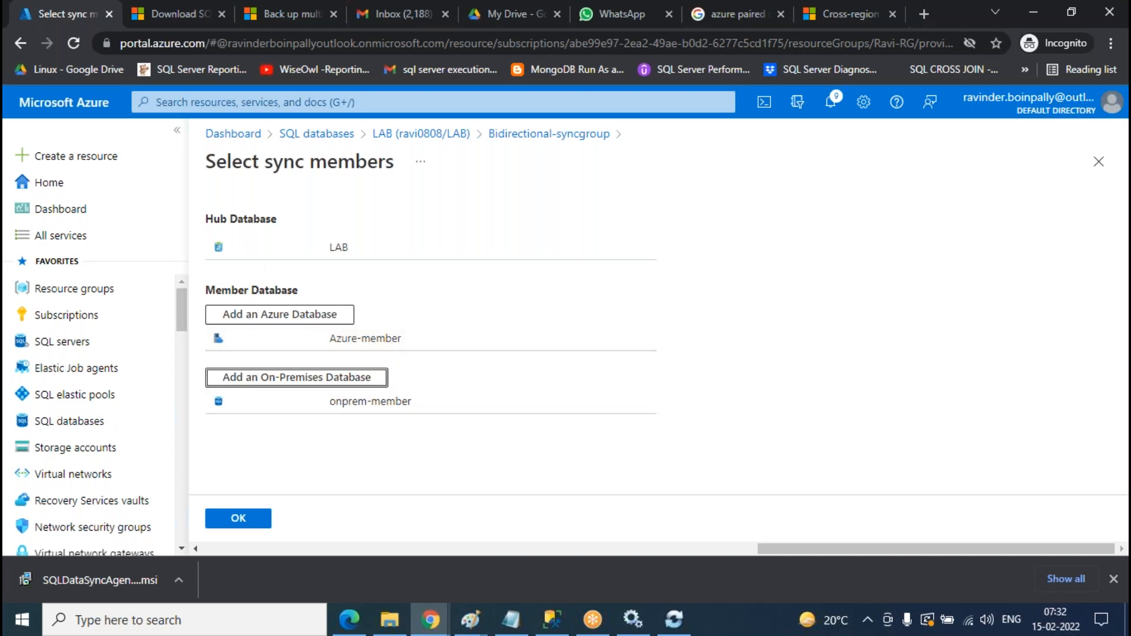
left_click(236, 519)
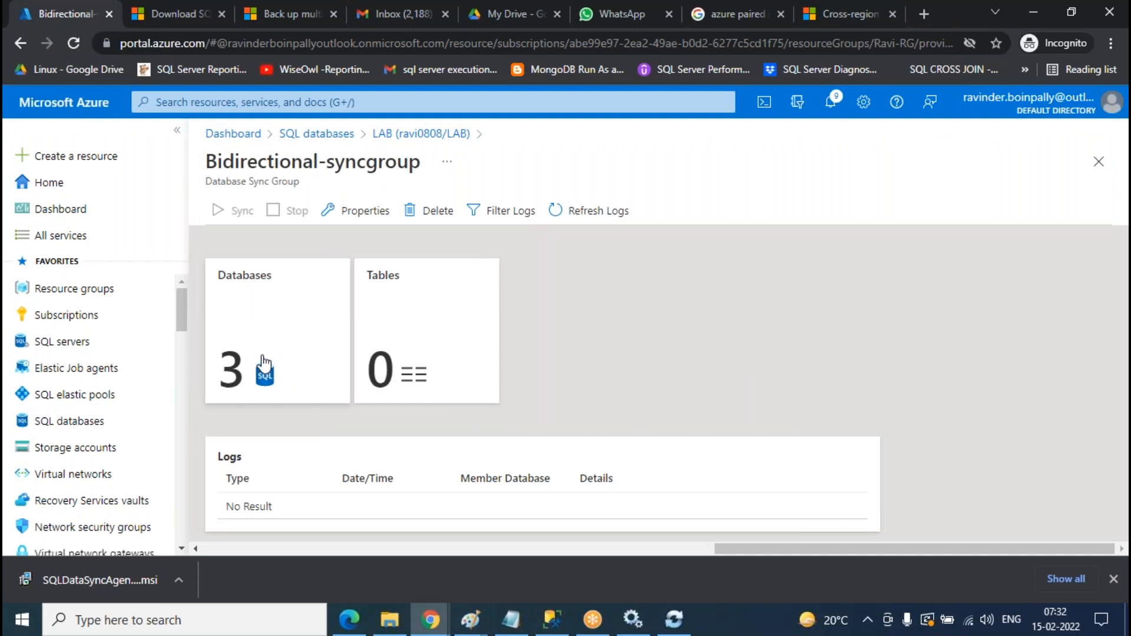
left_click(271, 320)
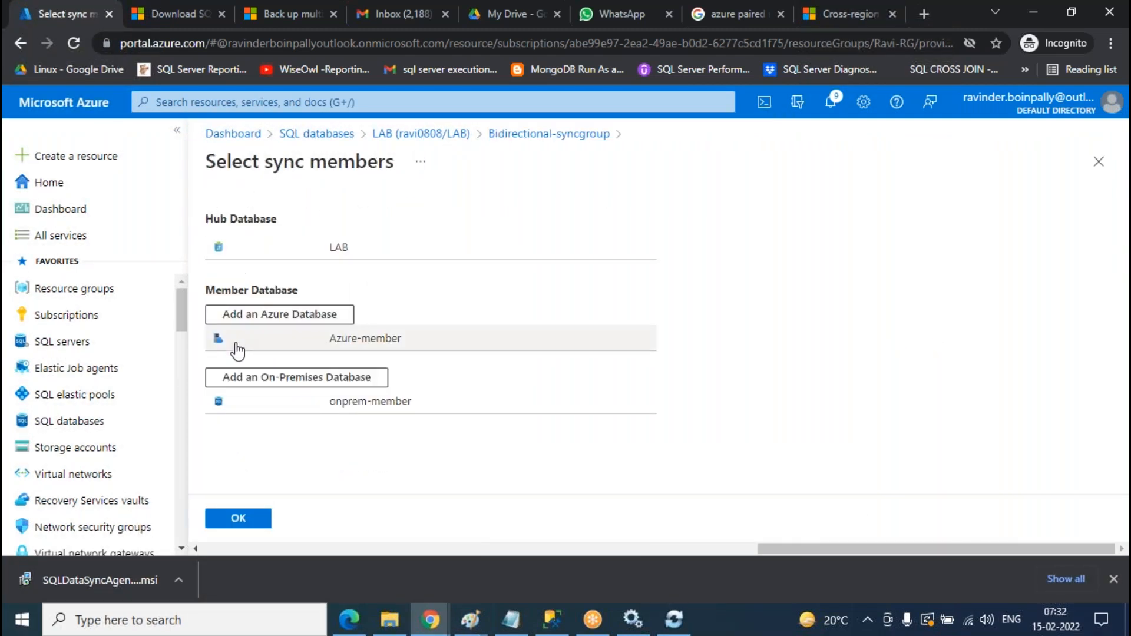
left_click(239, 520)
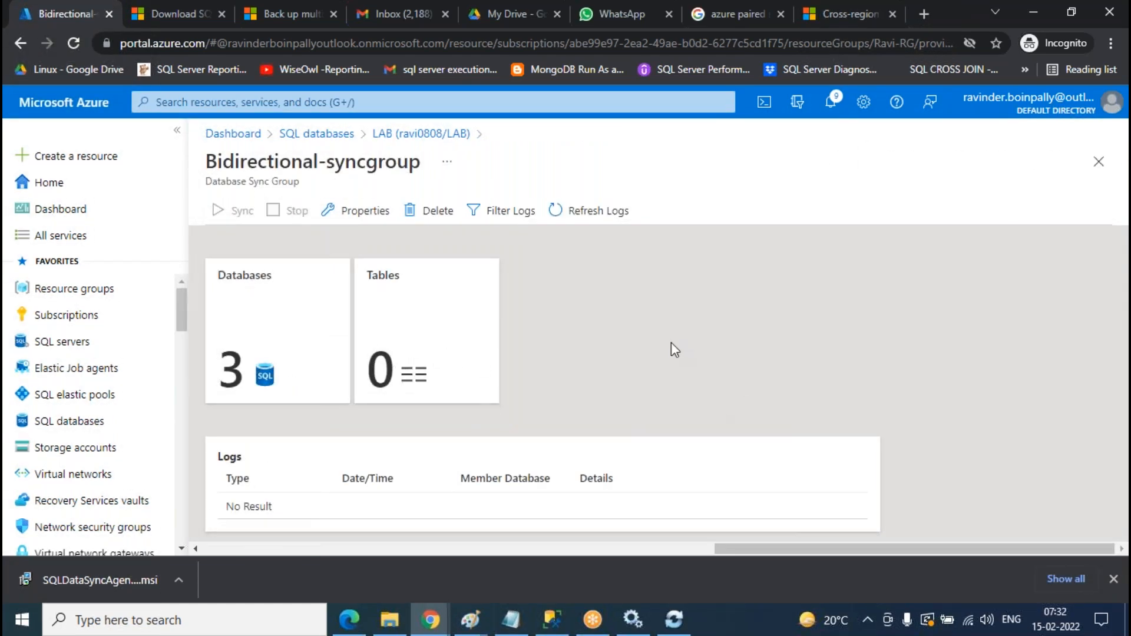
left_click(552, 619)
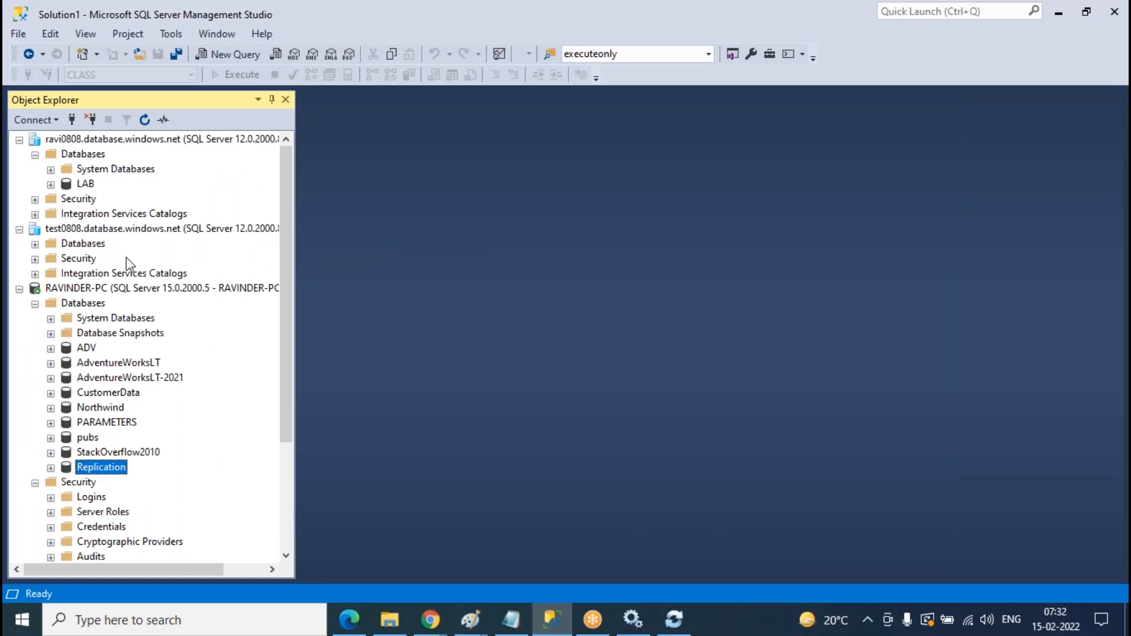
- Refresh the table list of the LAB database in Object Explorer
left_click(51, 185)
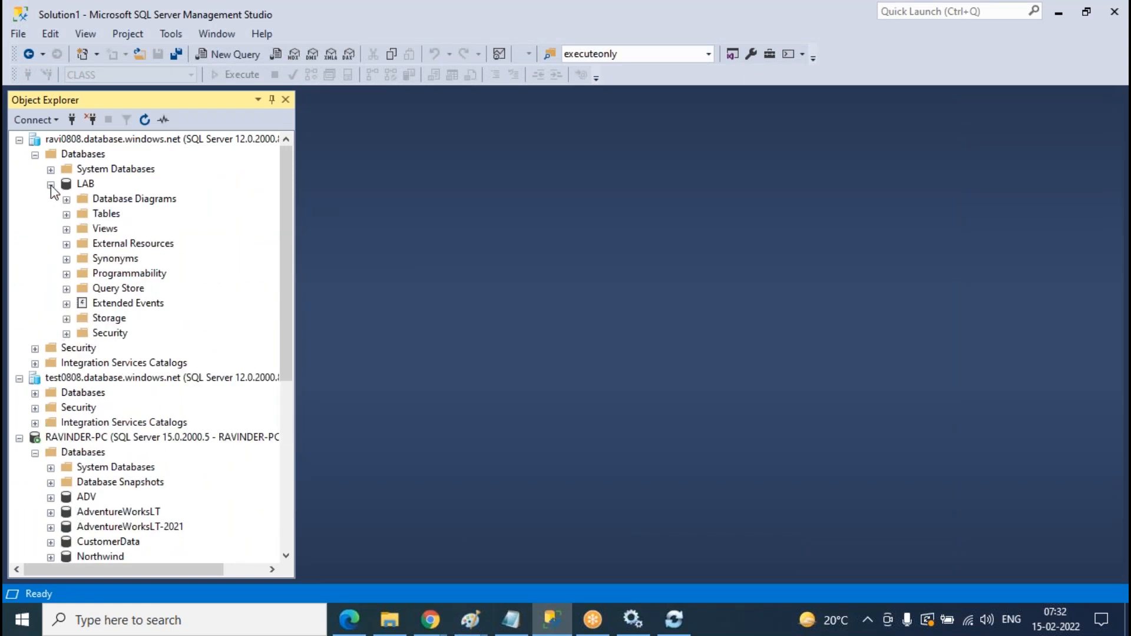
left_click(66, 214)
left_click(114, 217)
right_click(115, 220)
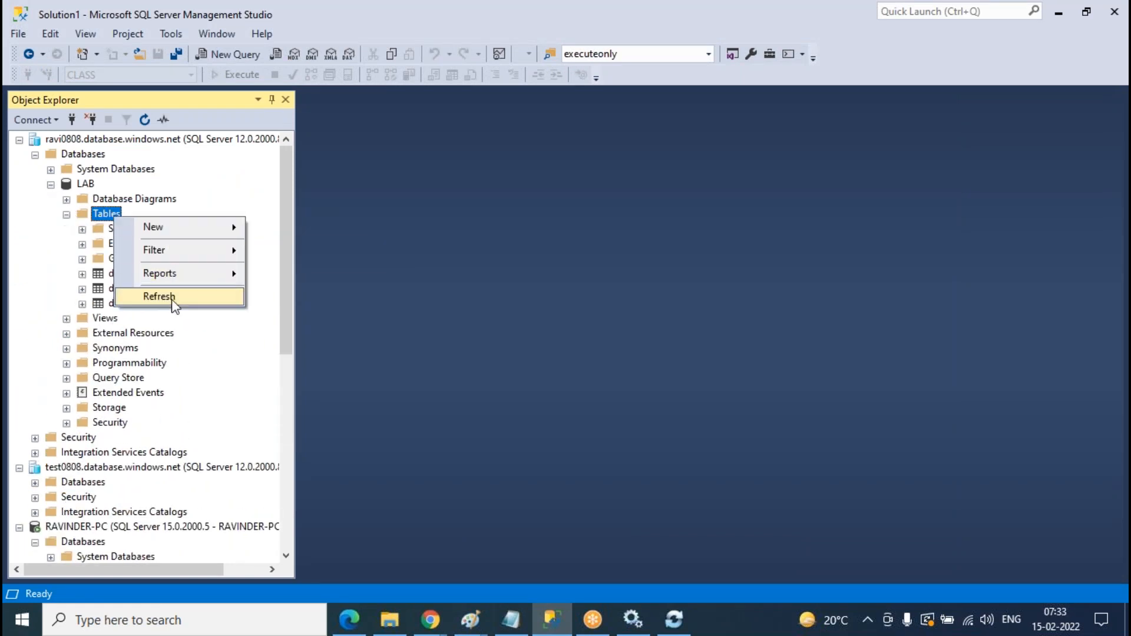
left_click(159, 297)
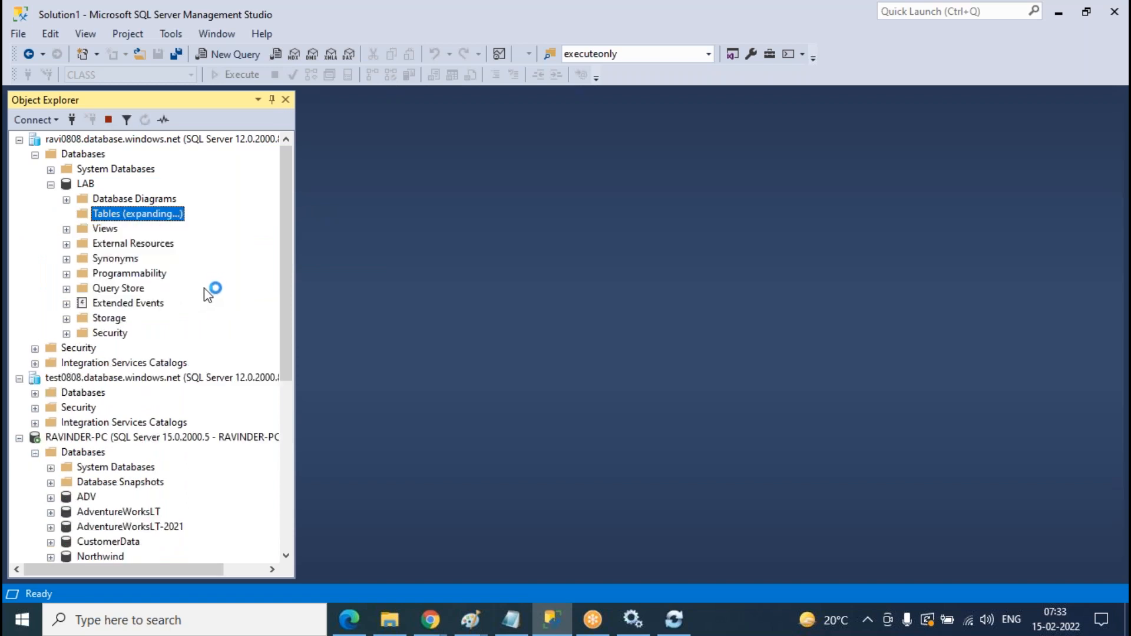
scroll(118, 392, "down", 7)
scroll(127, 370, "up", 10)
left_click(66, 214)
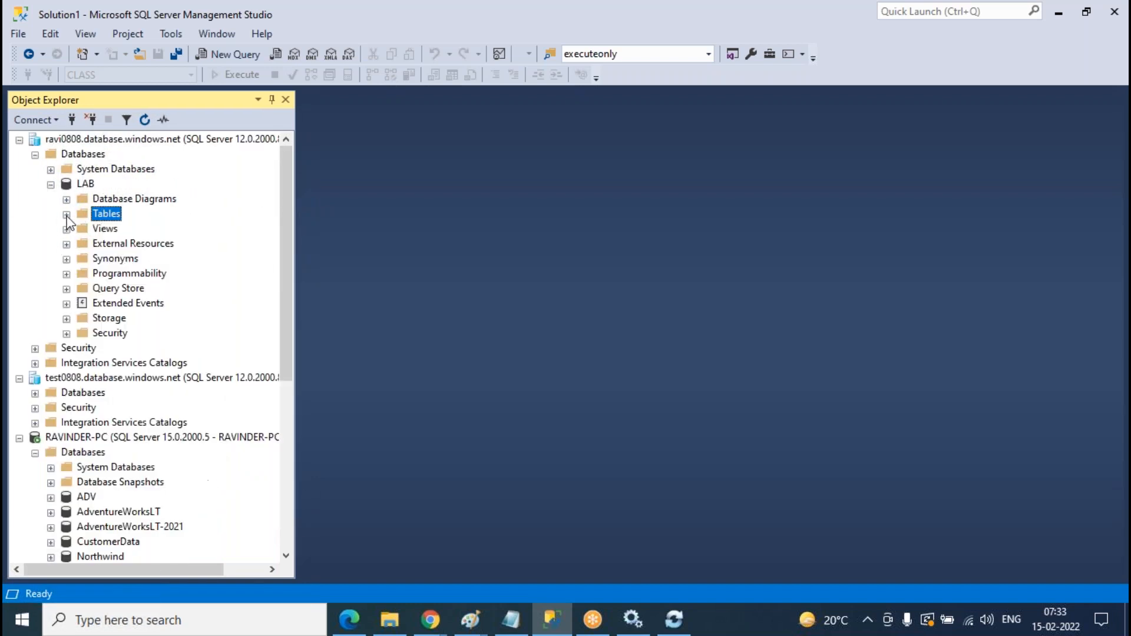
left_click(50, 185)
- Refresh the table lists of the CLASS and Replication databases under test0808
left_click(34, 244)
left_click(51, 273)
left_click(66, 304)
right_click(109, 304)
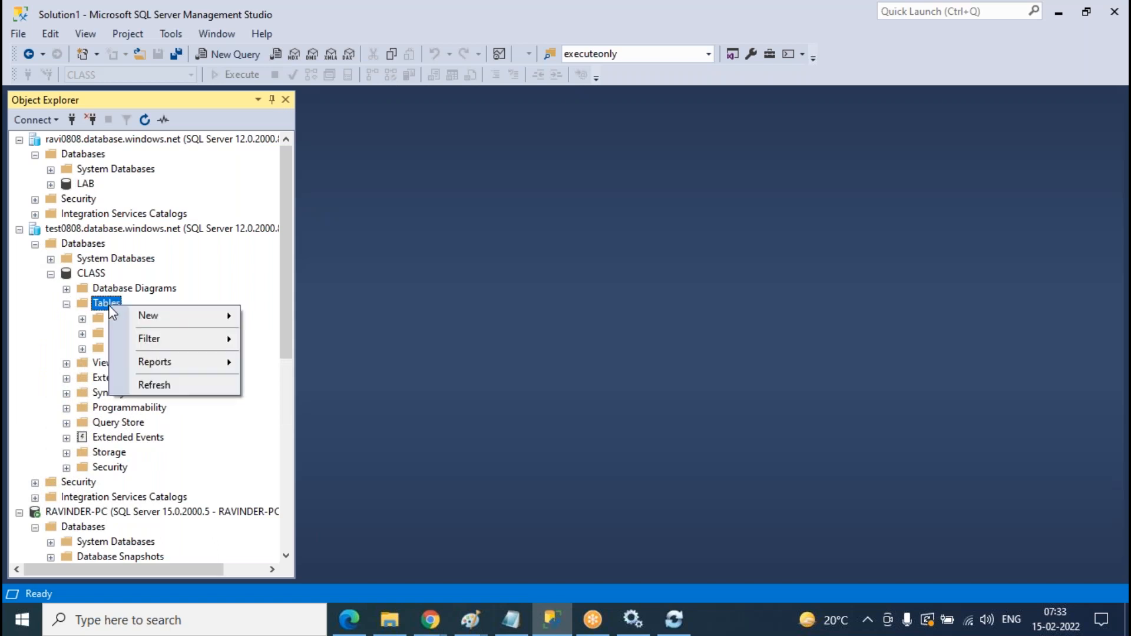
left_click(118, 384)
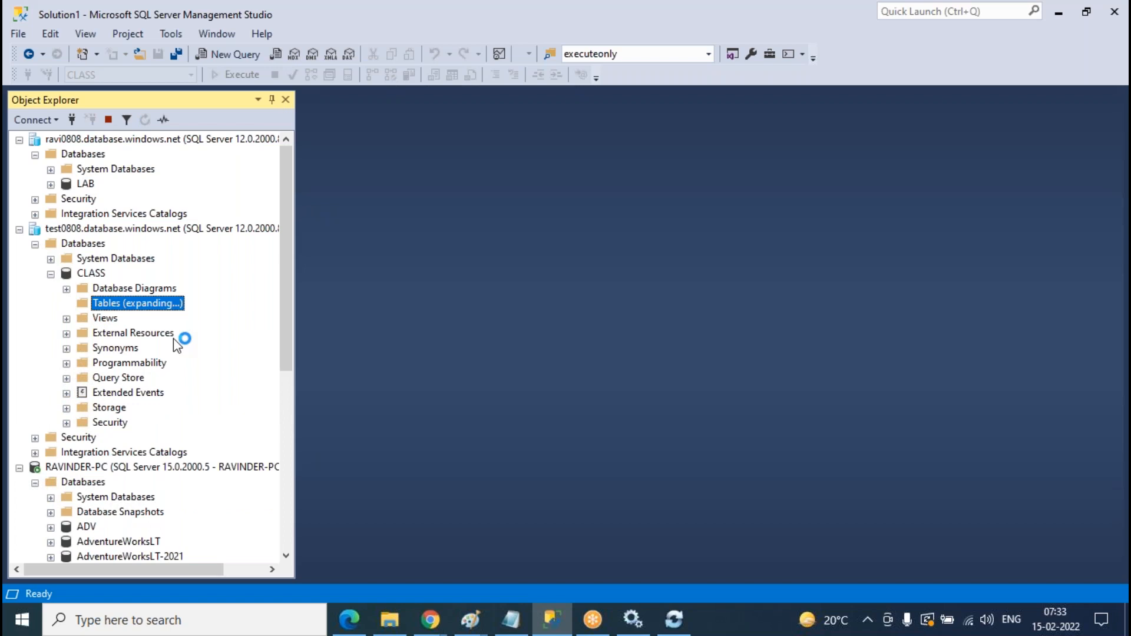
scroll(147, 354, "down", 4)
left_click(53, 513)
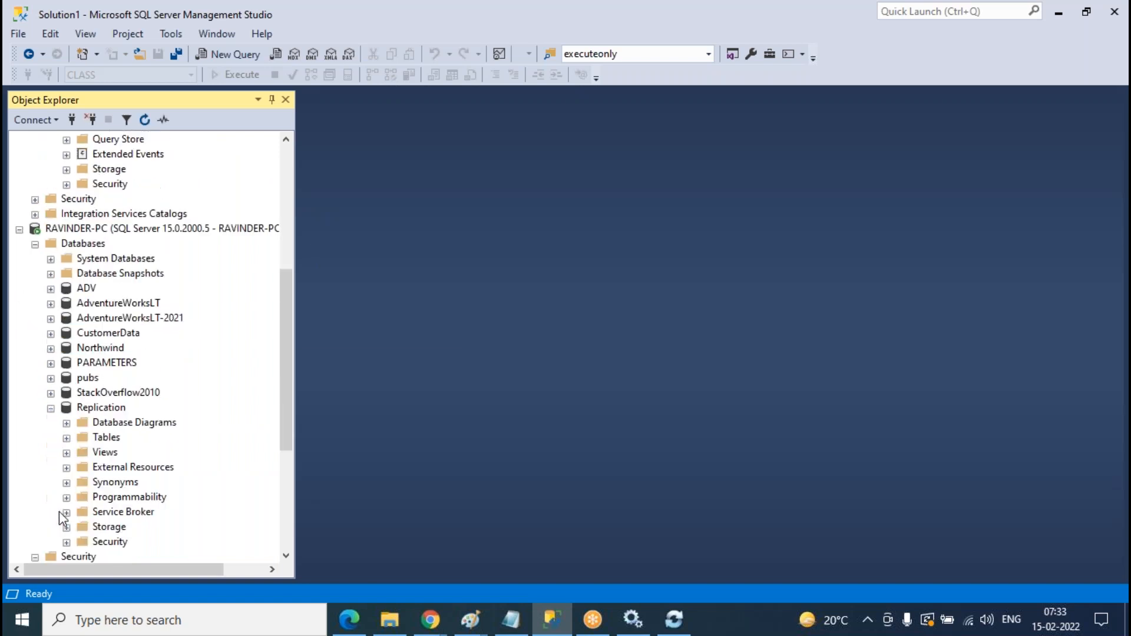
left_click(66, 439)
right_click(113, 443)
left_click(167, 542)
scroll(178, 444, "up", 6)
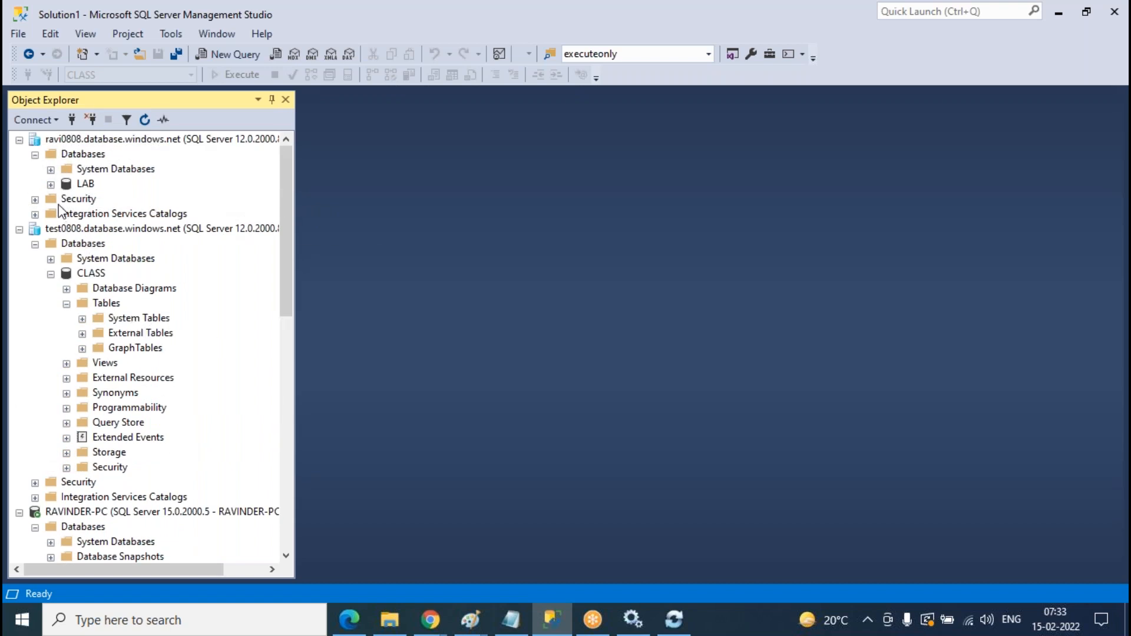
- Re-expand LAB's tables to view dbo.Student, then return to the sync group in Chrome
left_click(51, 184)
left_click(66, 214)
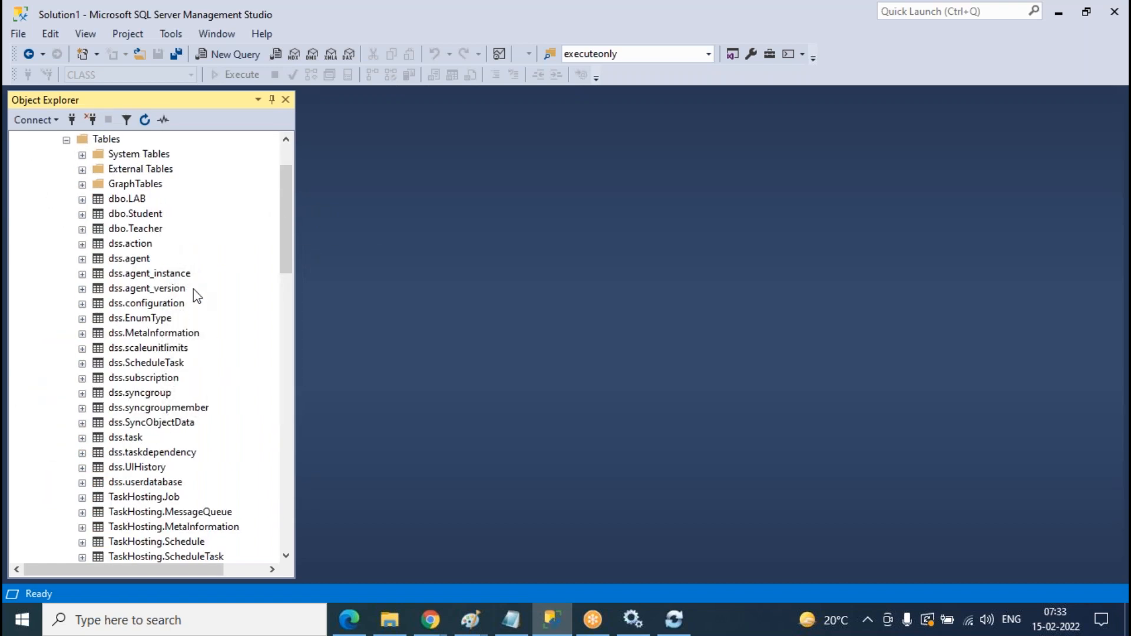
left_click(135, 214)
scroll(125, 348, "up", 2)
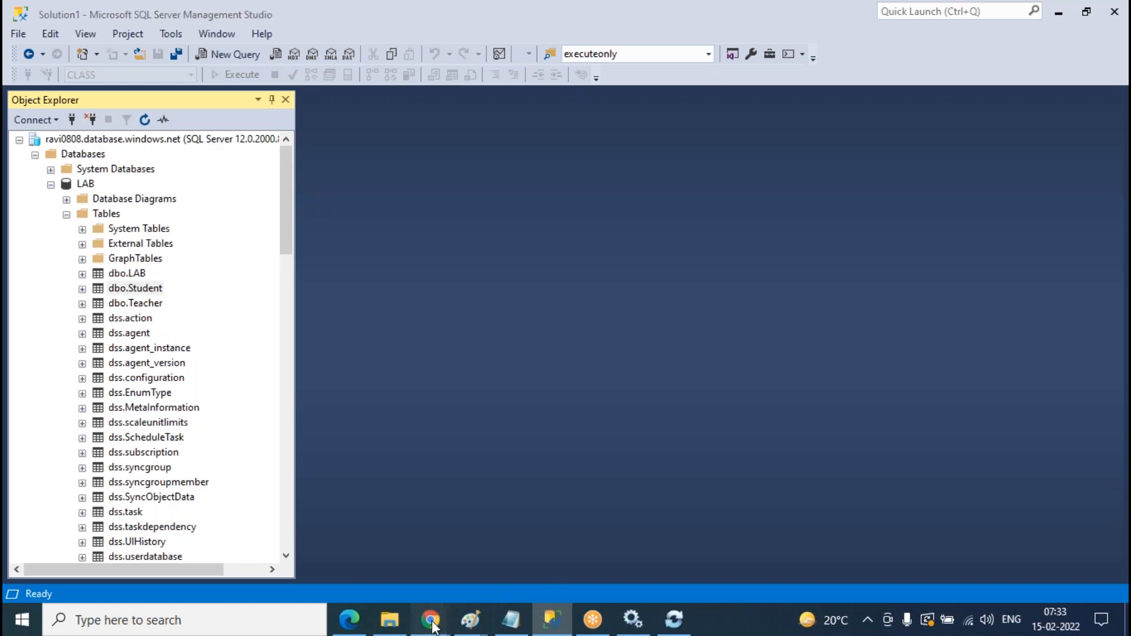
mouse_move(437, 610)
left_click(555, 540)
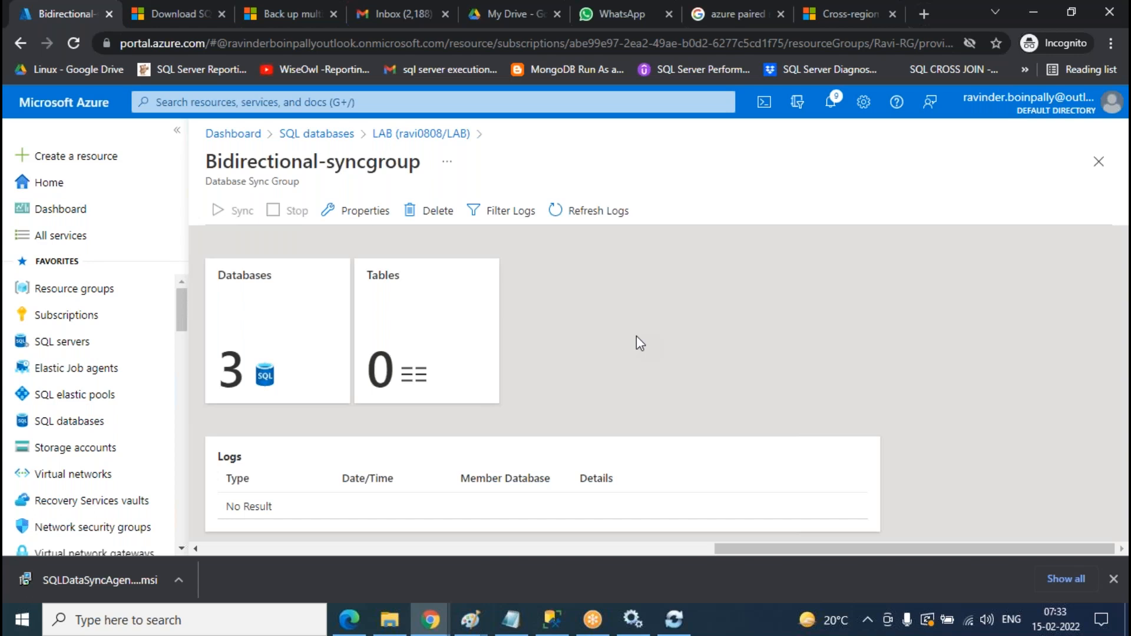
- Choose Hub Database as the table source and refresh its schema
left_click(444, 346)
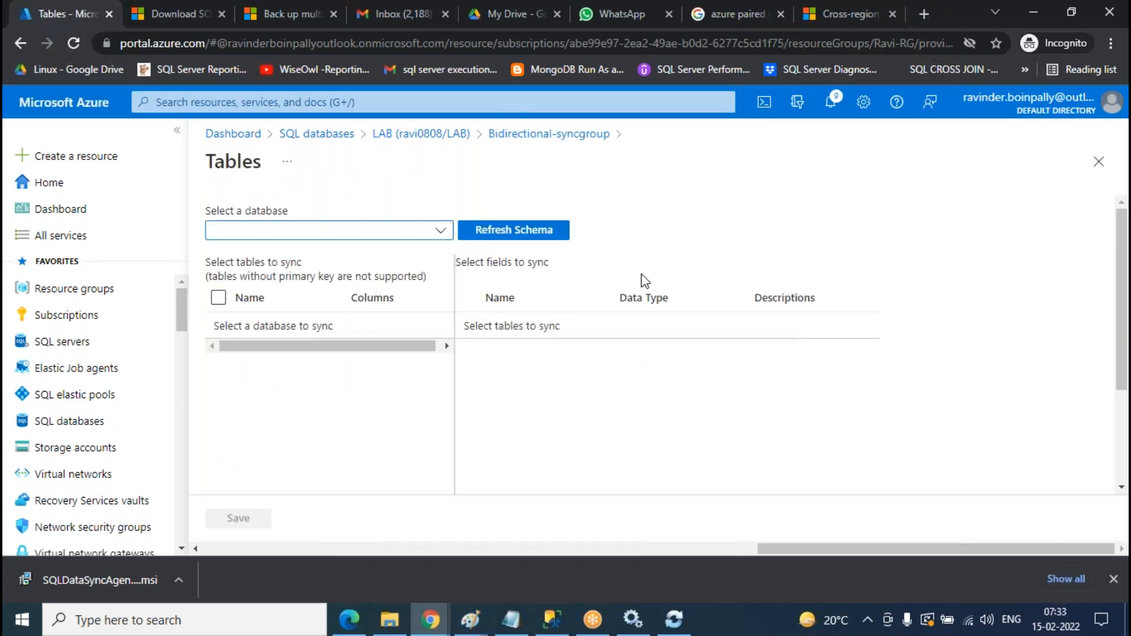
left_click(443, 231)
left_click(285, 253)
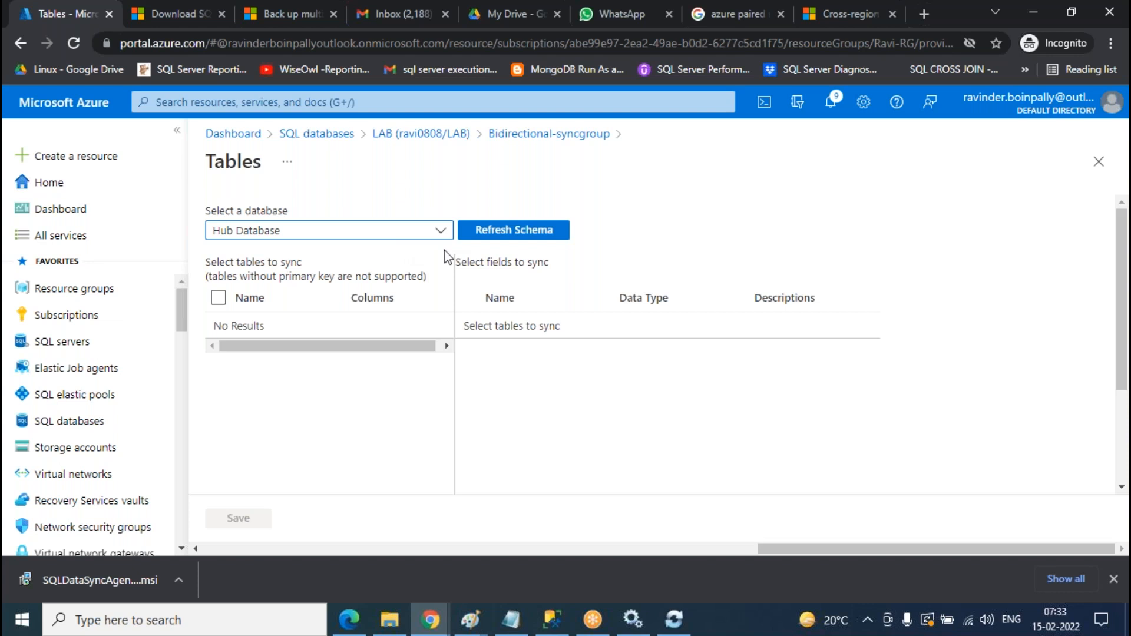
left_click(522, 234)
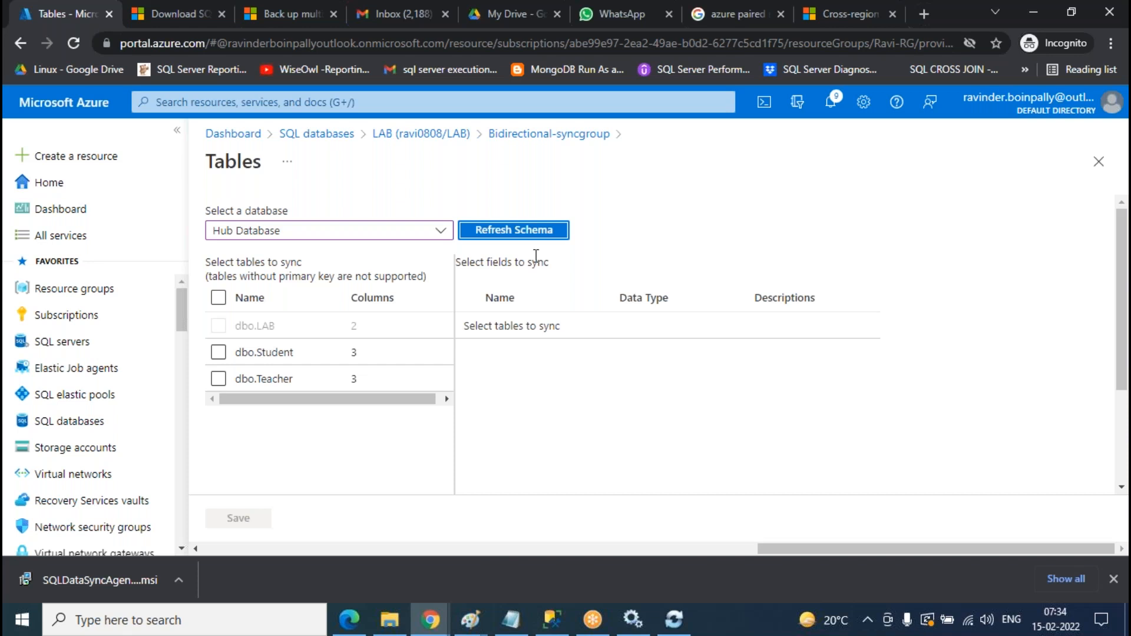
- Include dbo.Teacher and dbo.Student with all their fields, and save the schema
left_click(219, 382)
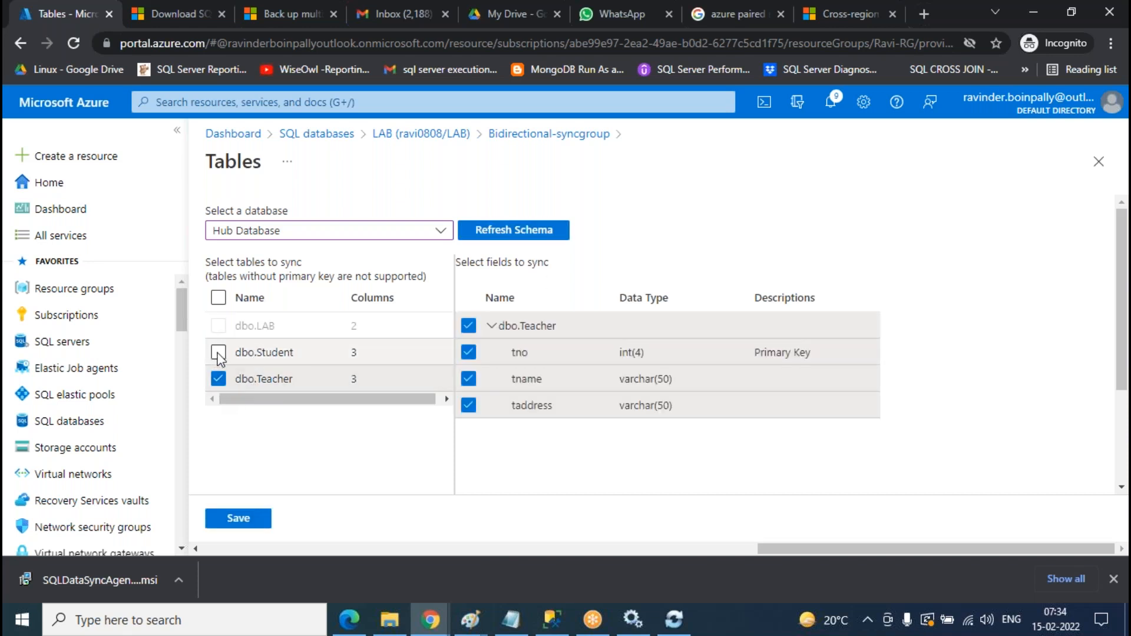
left_click(218, 353)
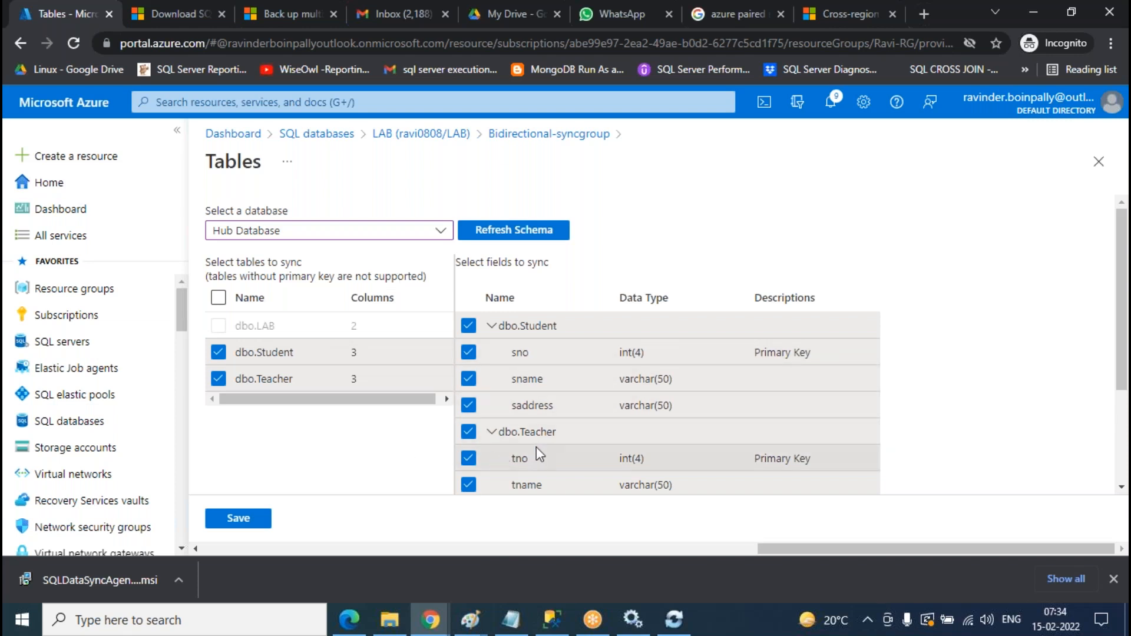
left_click(469, 379)
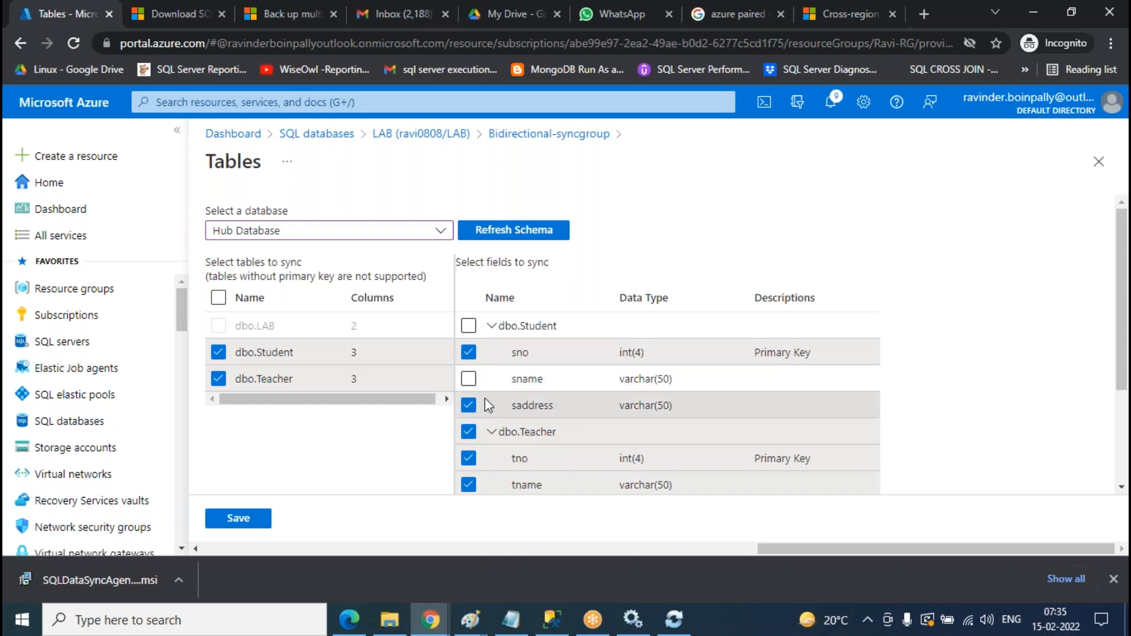
left_click(469, 379)
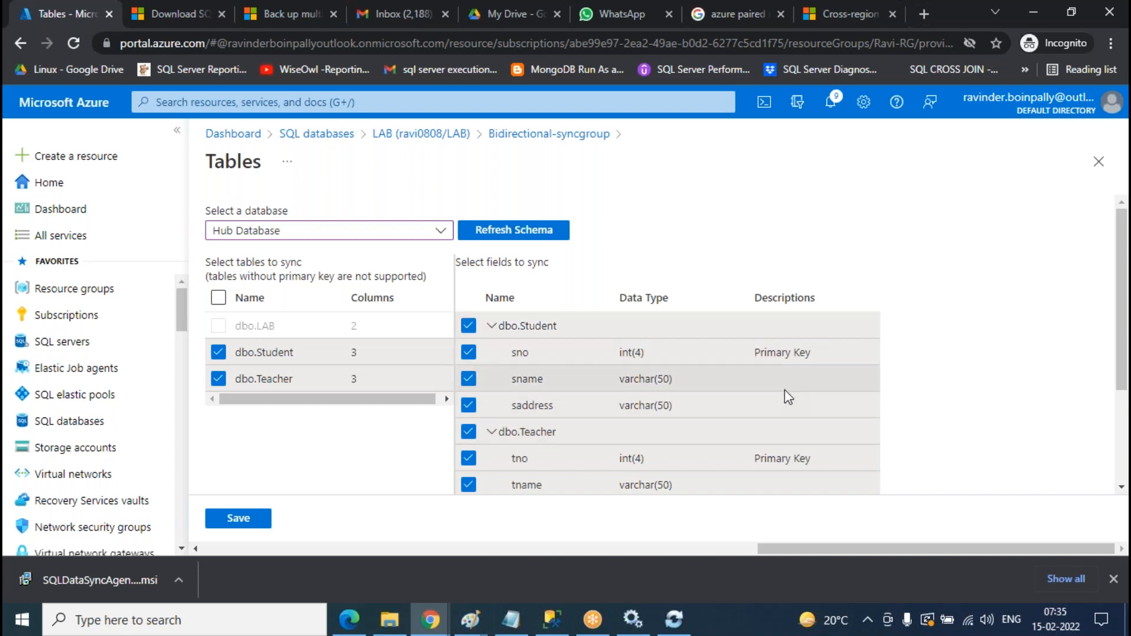
scroll(787, 396, "down", 1)
scroll(672, 396, "up", 1)
scroll(650, 332, "down", 1)
scroll(650, 330, "up", 1)
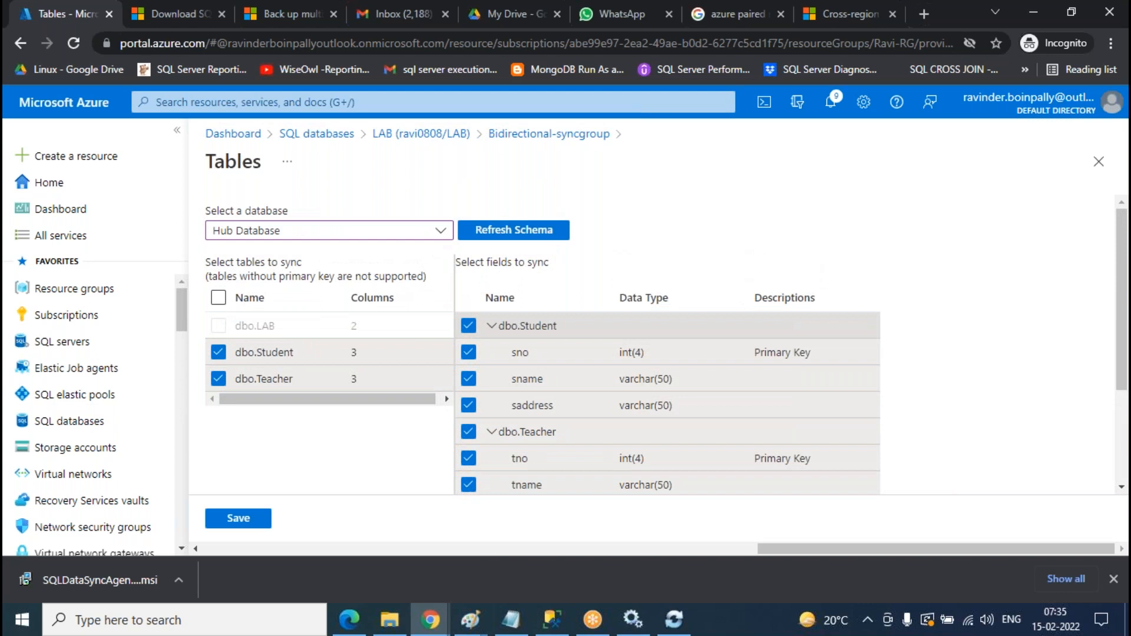
scroll(624, 348, "down", 1)
scroll(630, 349, "up", 1)
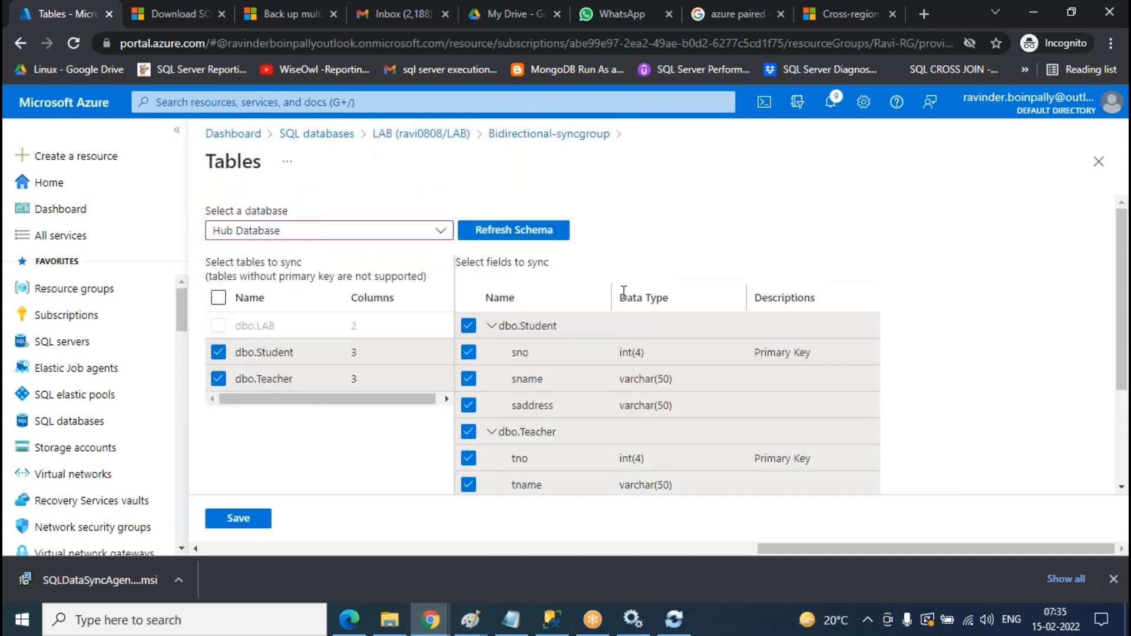
left_click(253, 521)
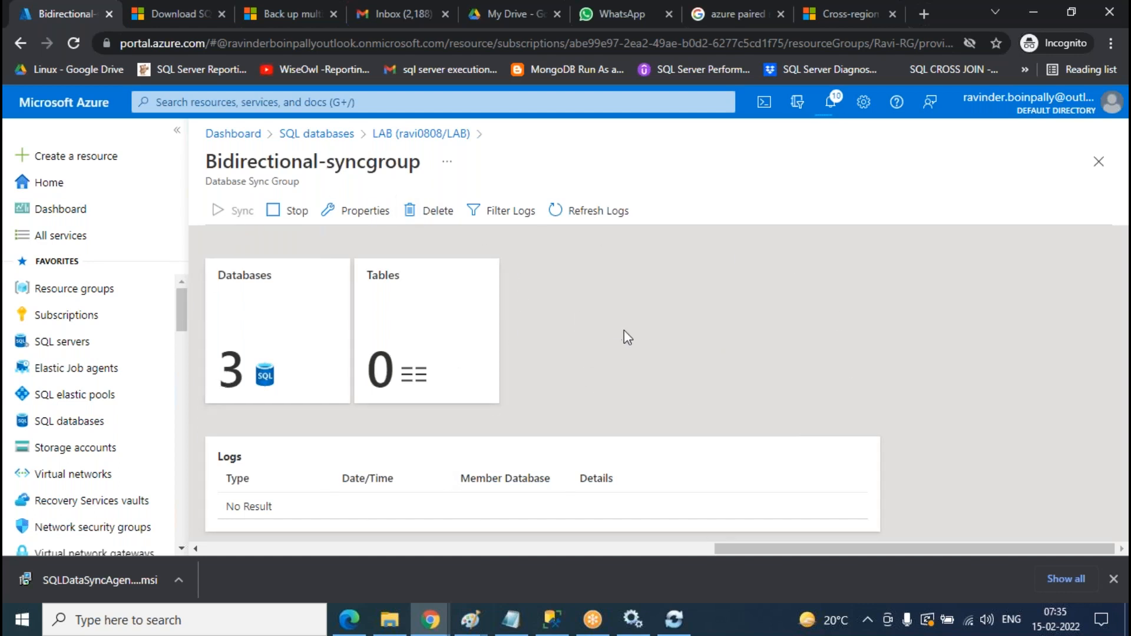
- Refresh the sync group's logs until a successful sync in 2.48 seconds appears
left_click(609, 217)
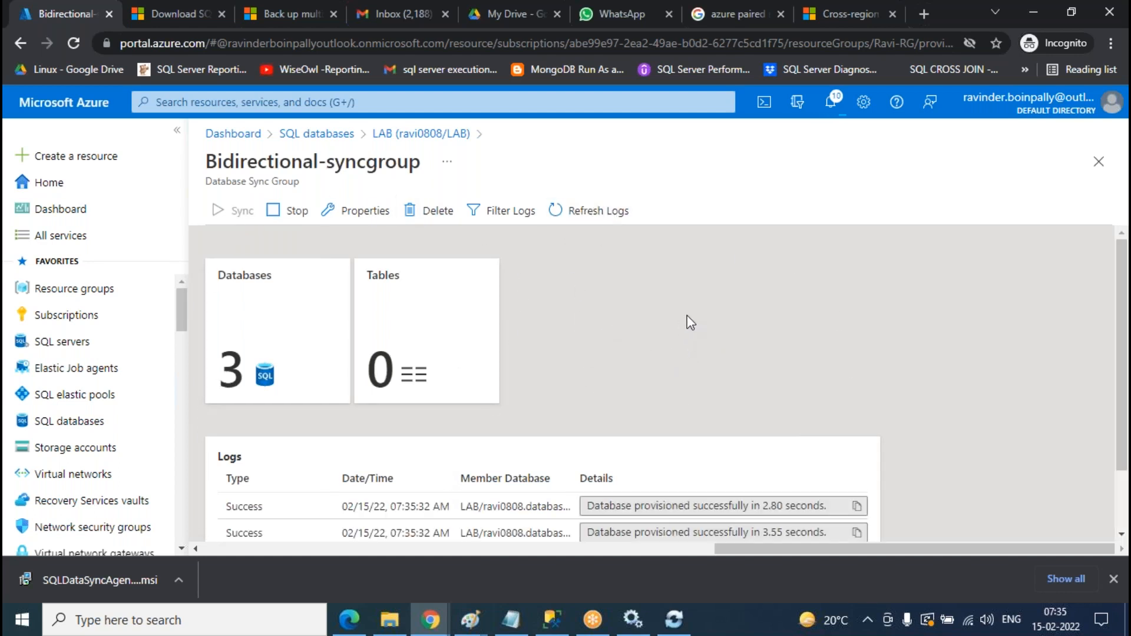
scroll(684, 320, "down", 2)
scroll(551, 422, "up", 2)
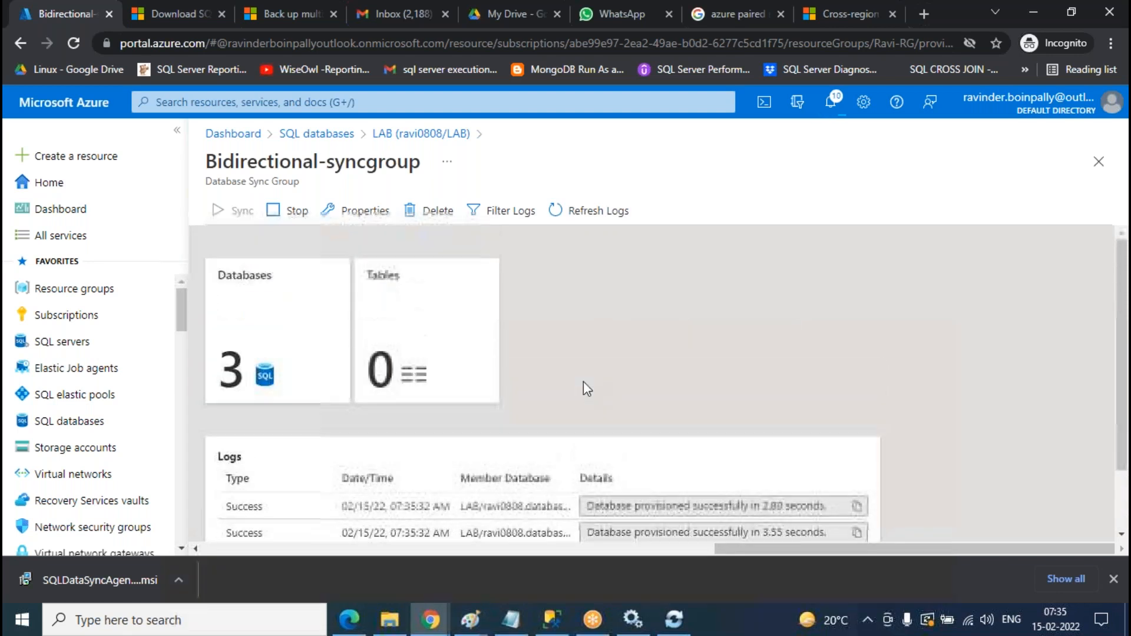
left_click(615, 220)
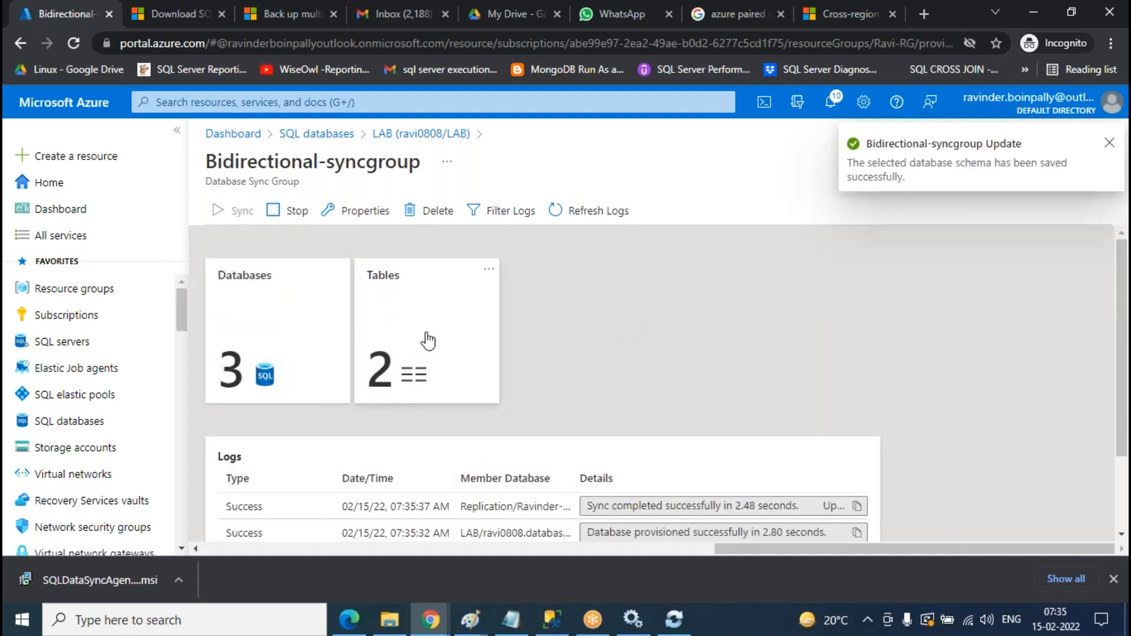
left_click(593, 224)
scroll(705, 290, "down", 2)
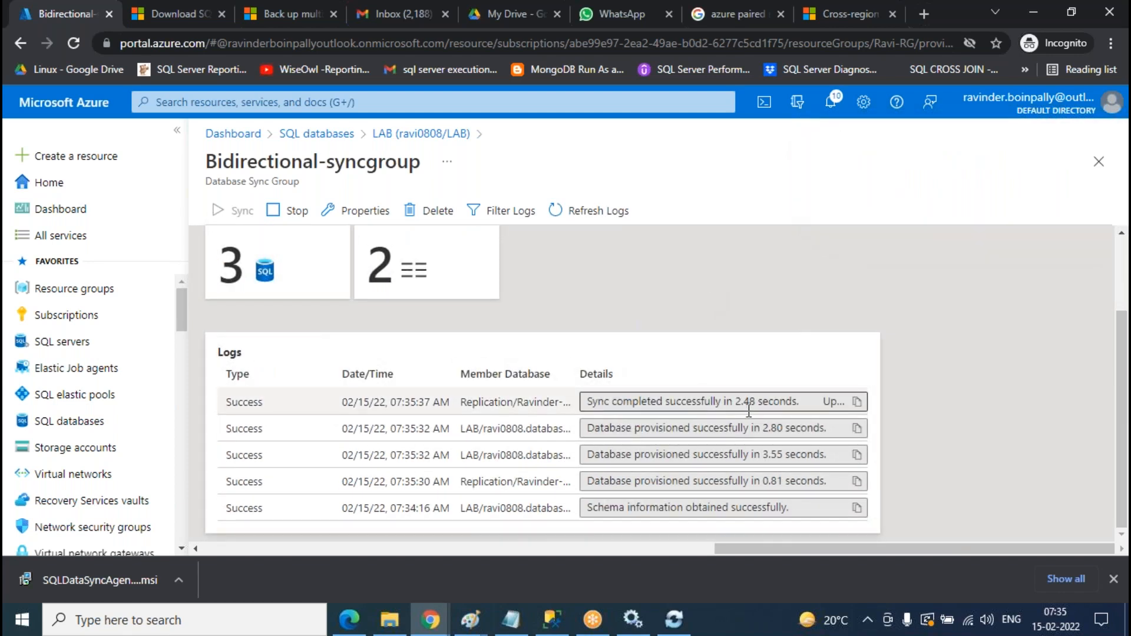
left_click(613, 217)
scroll(737, 407, "down", 2)
- Refresh the CLASS and Replication table lists to reveal the synced Student, Teacher and DataSync tables
left_click(553, 620)
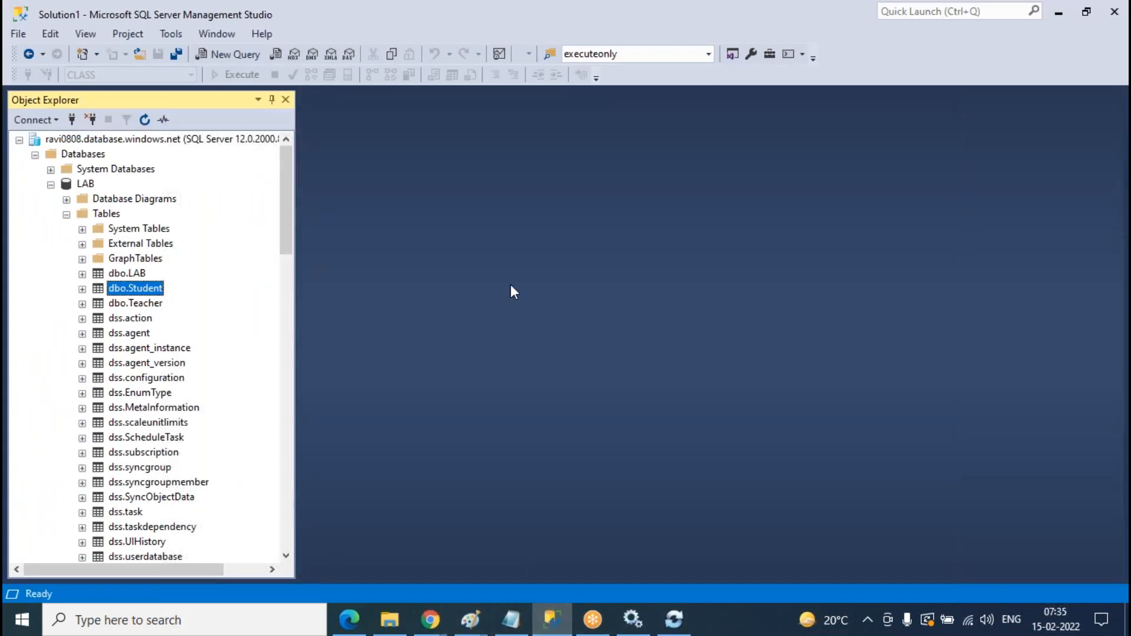
left_click(66, 215)
scroll(168, 327, "down", 5)
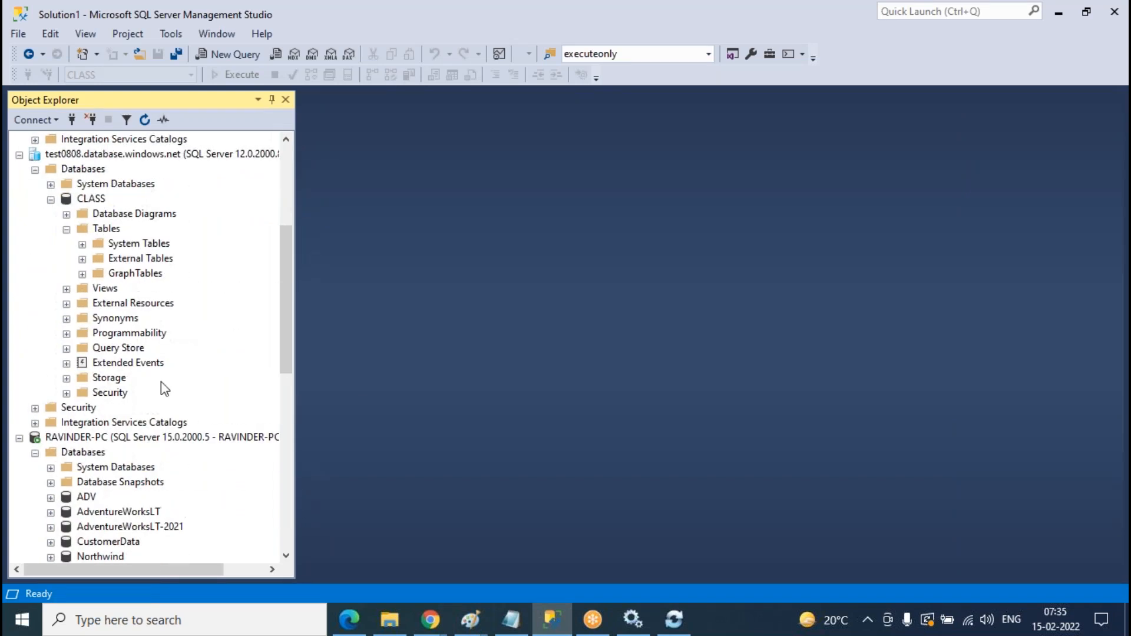
right_click(102, 230)
left_click(140, 309)
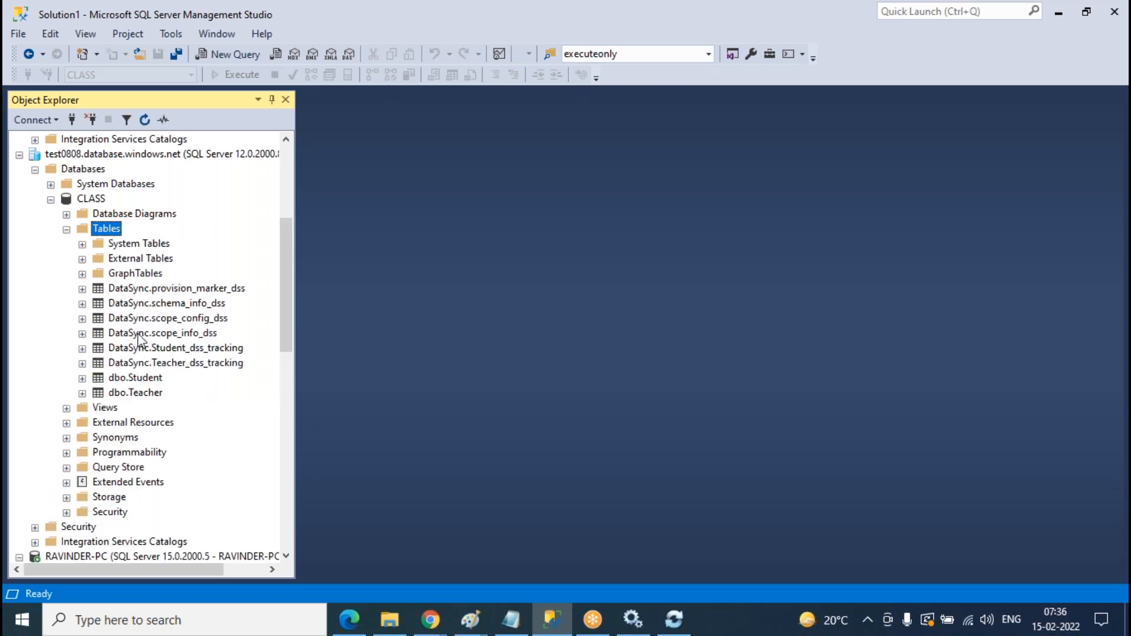
scroll(155, 283, "down", 1)
scroll(157, 275, "down", 10)
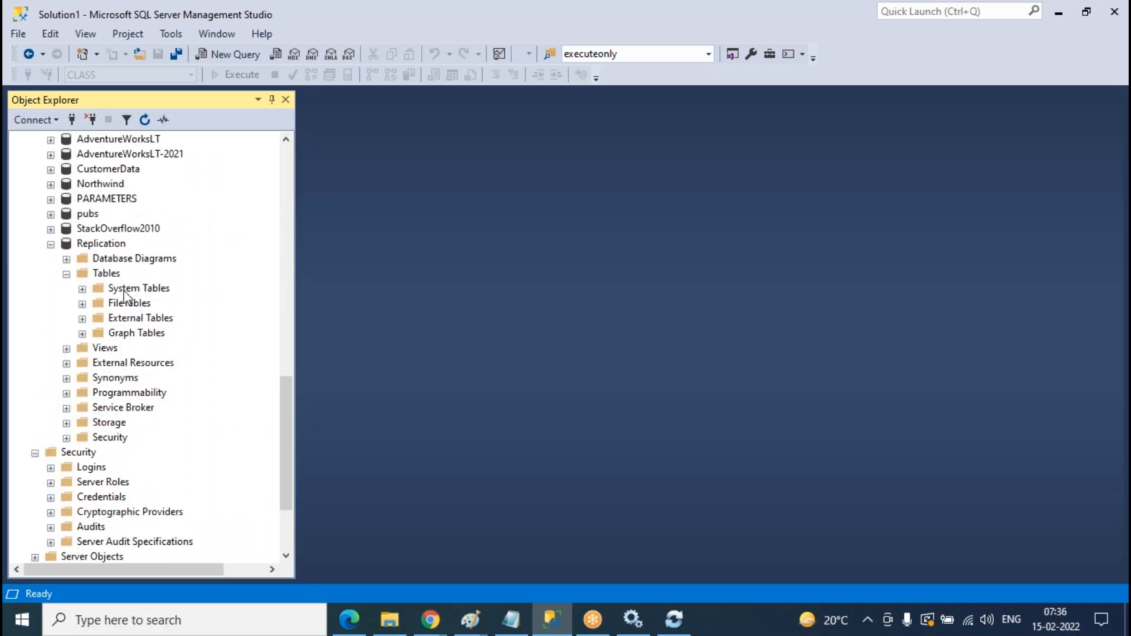
right_click(113, 273)
left_click(156, 379)
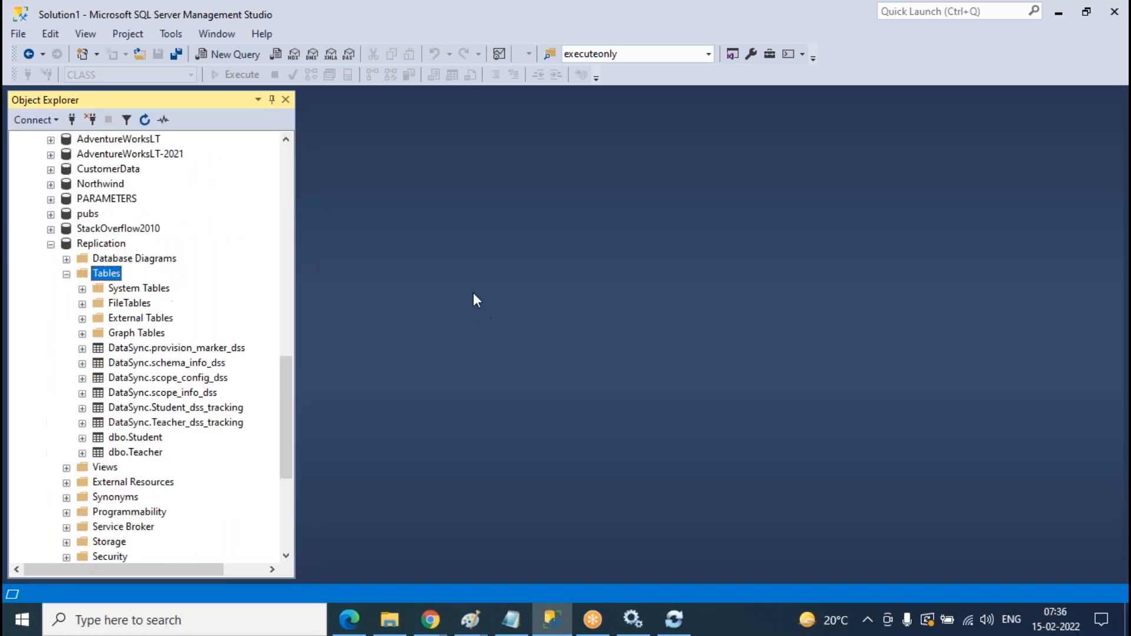
scroll(236, 416, "up", 15)
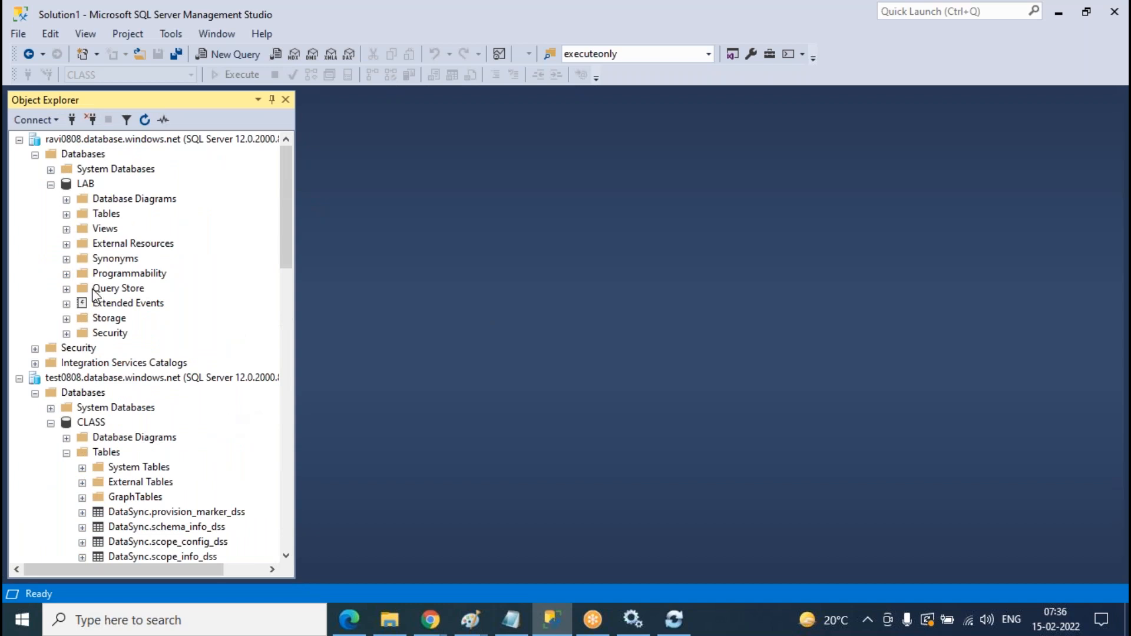
scroll(73, 223, "down", 7)
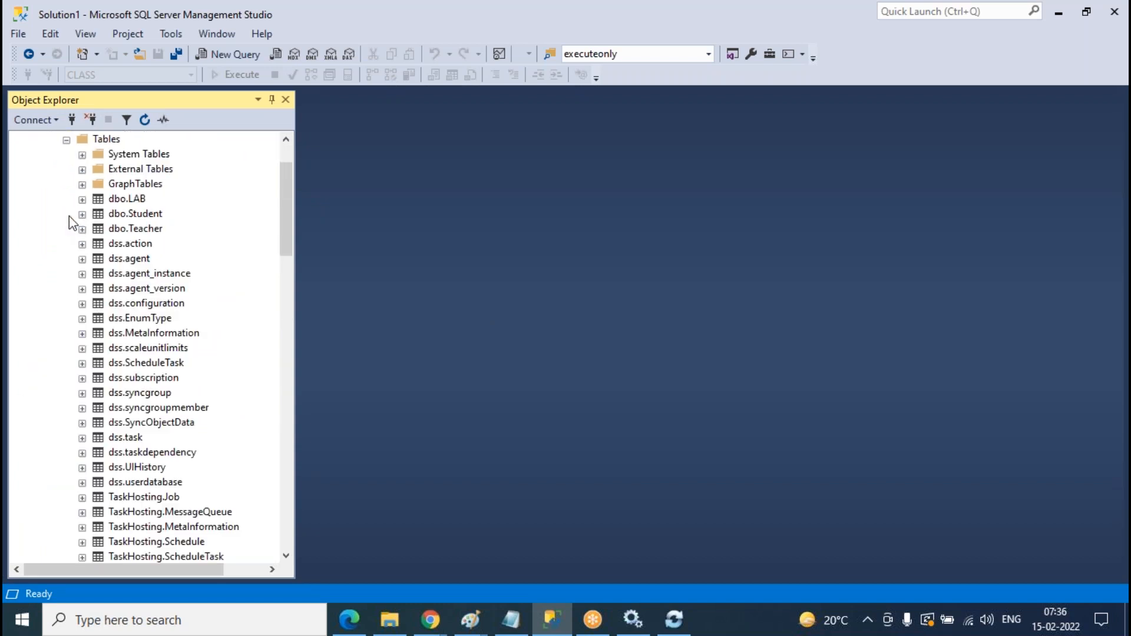
scroll(291, 264, "up", 2)
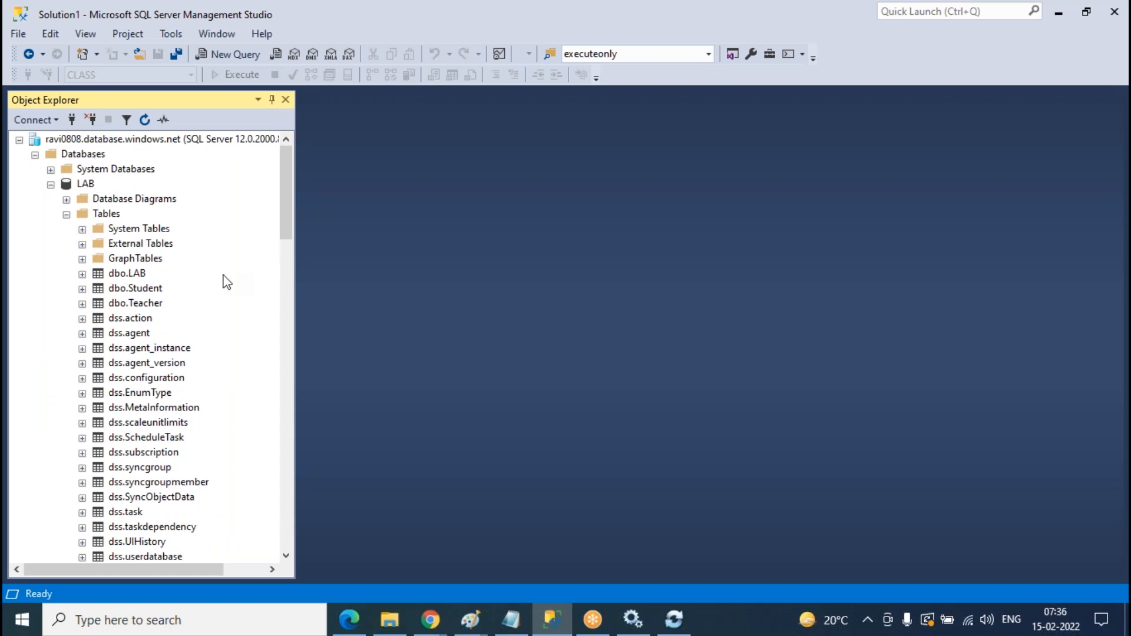
left_click(146, 292)
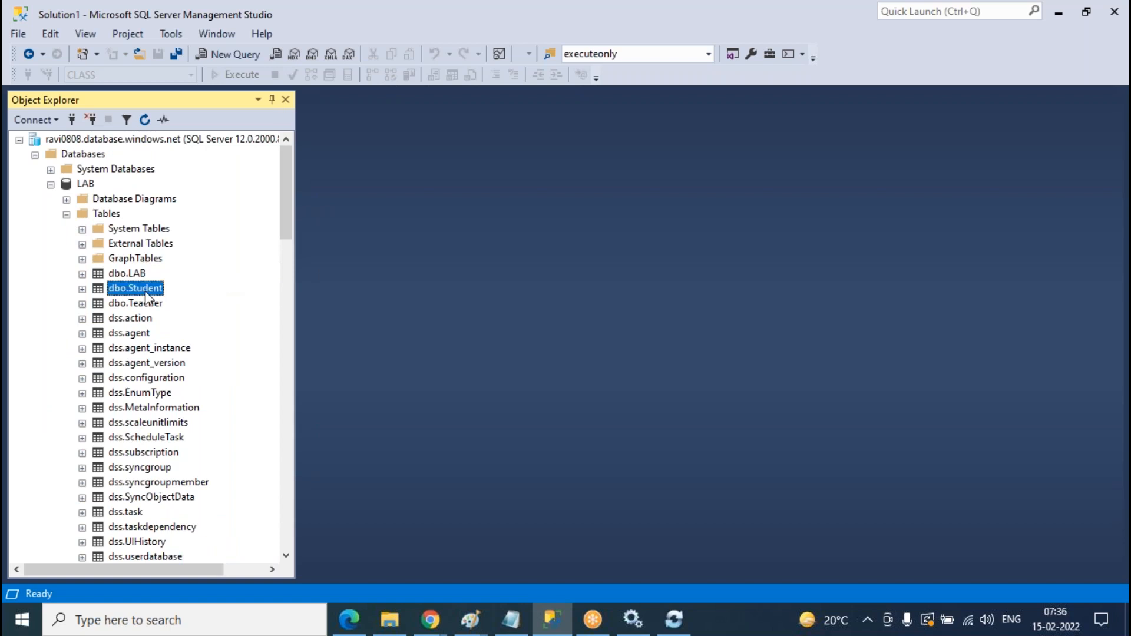
right_click(145, 293)
left_click(550, 246)
right_click(138, 296)
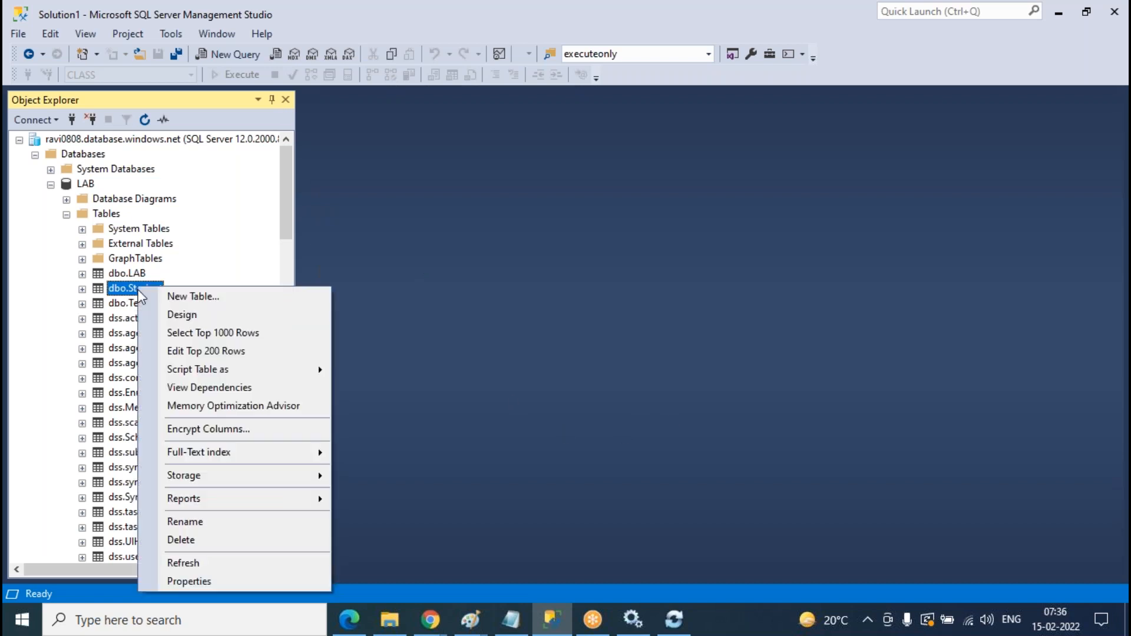
left_click(223, 357)
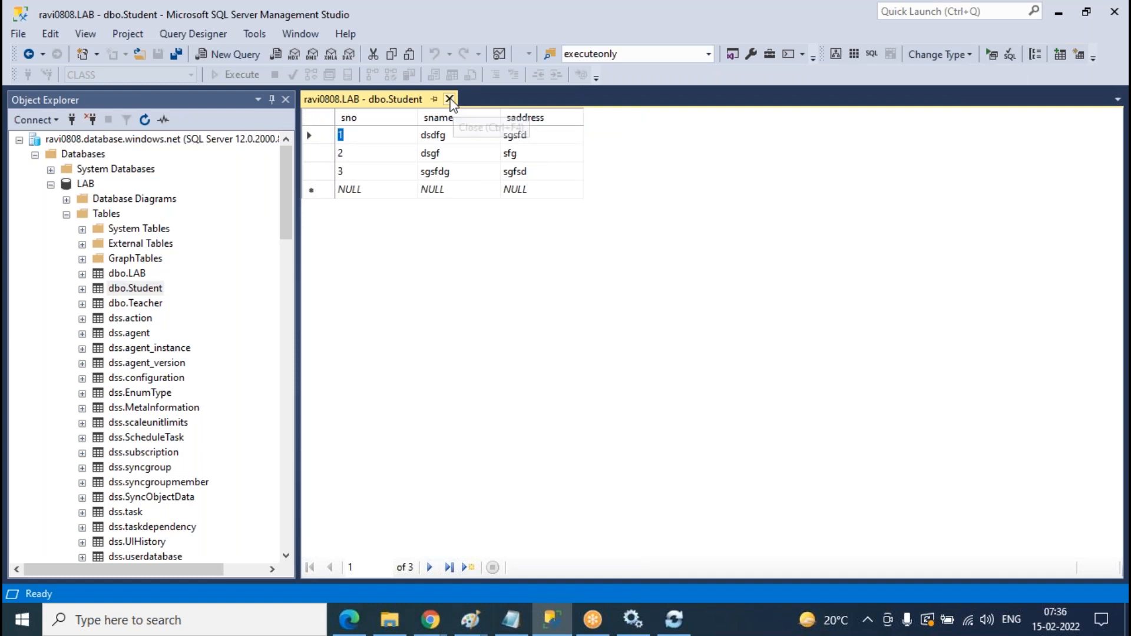
left_click(450, 100)
left_click(150, 293)
right_click(150, 293)
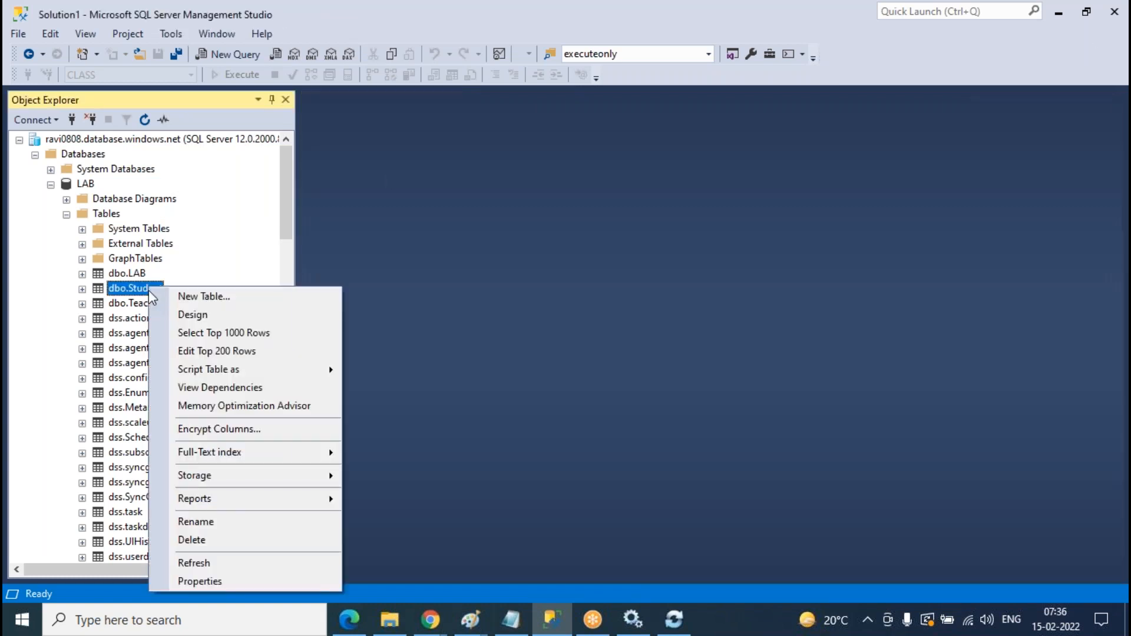
- Select the top 1000 rows of dbo.Student in LAB and in CLASS, each returning 3 rows
left_click(321, 331)
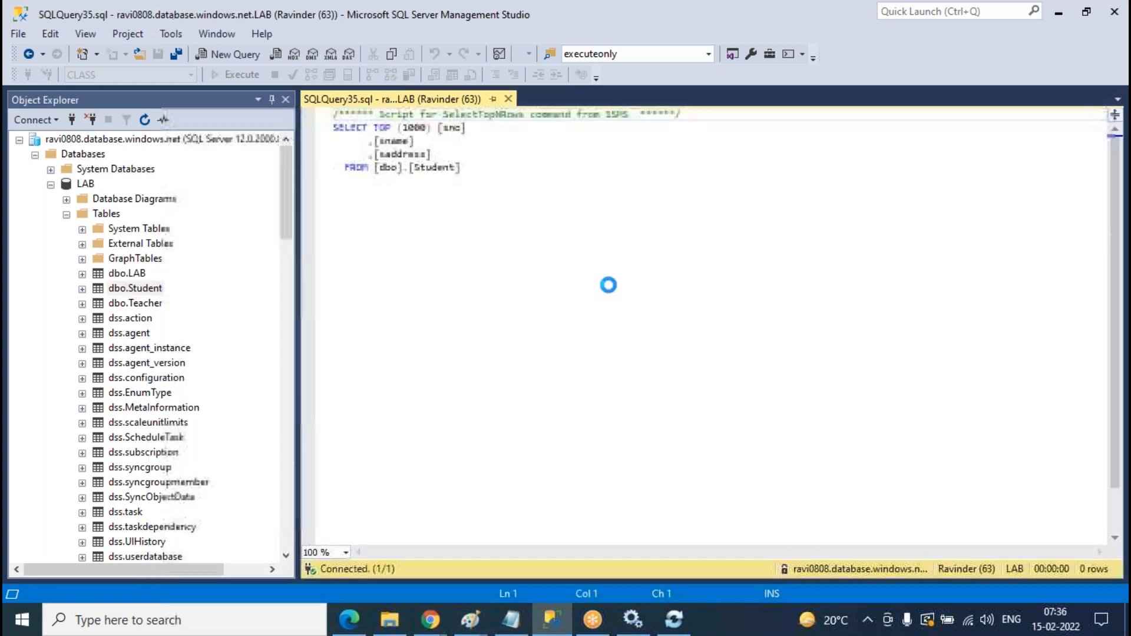
left_click(67, 215)
scroll(210, 245, "down", 4)
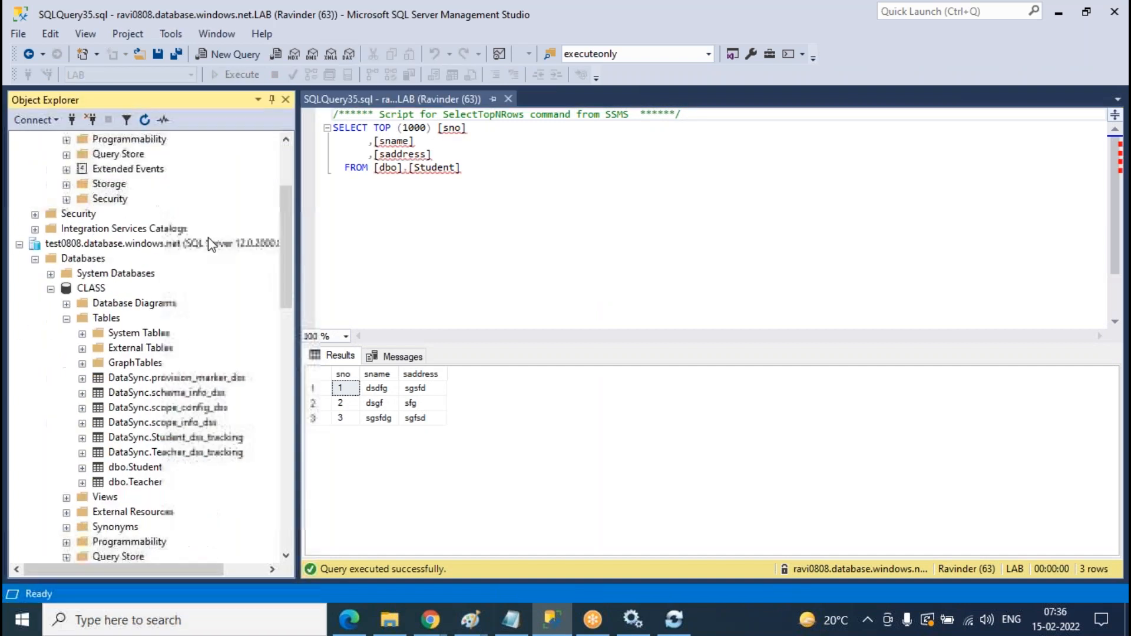
left_click(147, 424)
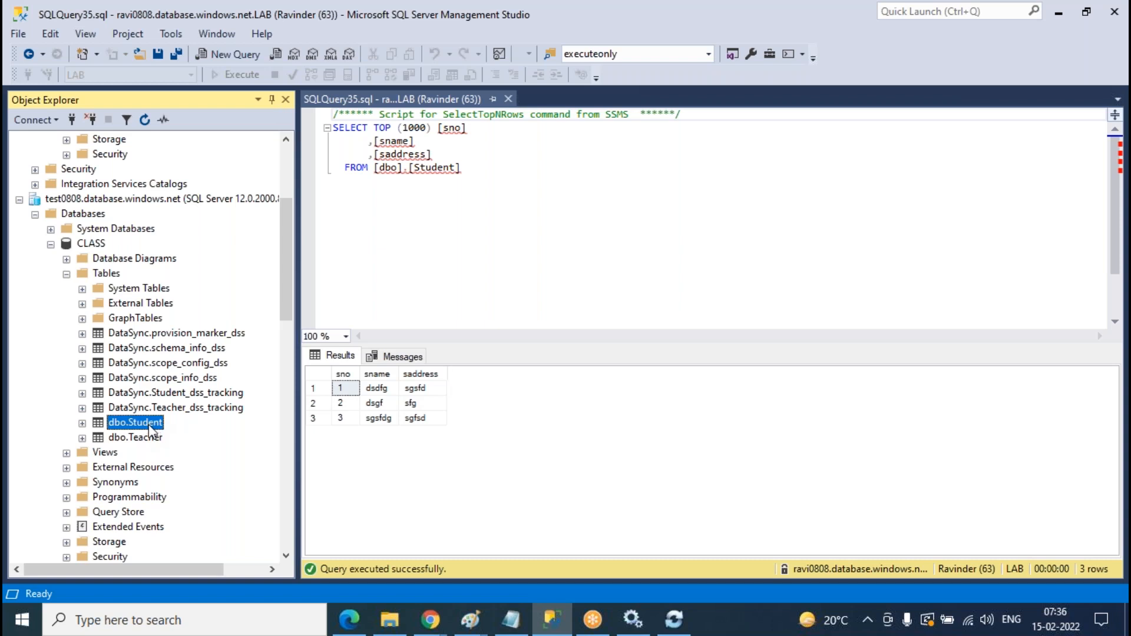
right_click(150, 429)
left_click(223, 340)
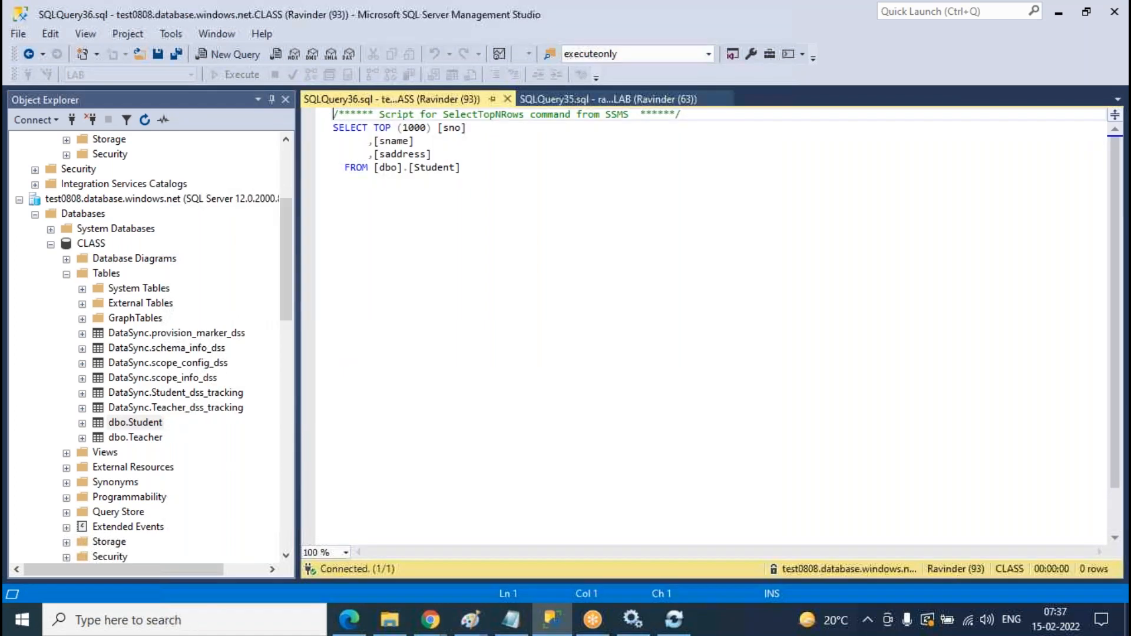
scroll(214, 258, "down", 5)
- Select the top 1000 rows of dbo.Student in the local Replication database, returning the same 3 rows
scroll(214, 259, "down", 6)
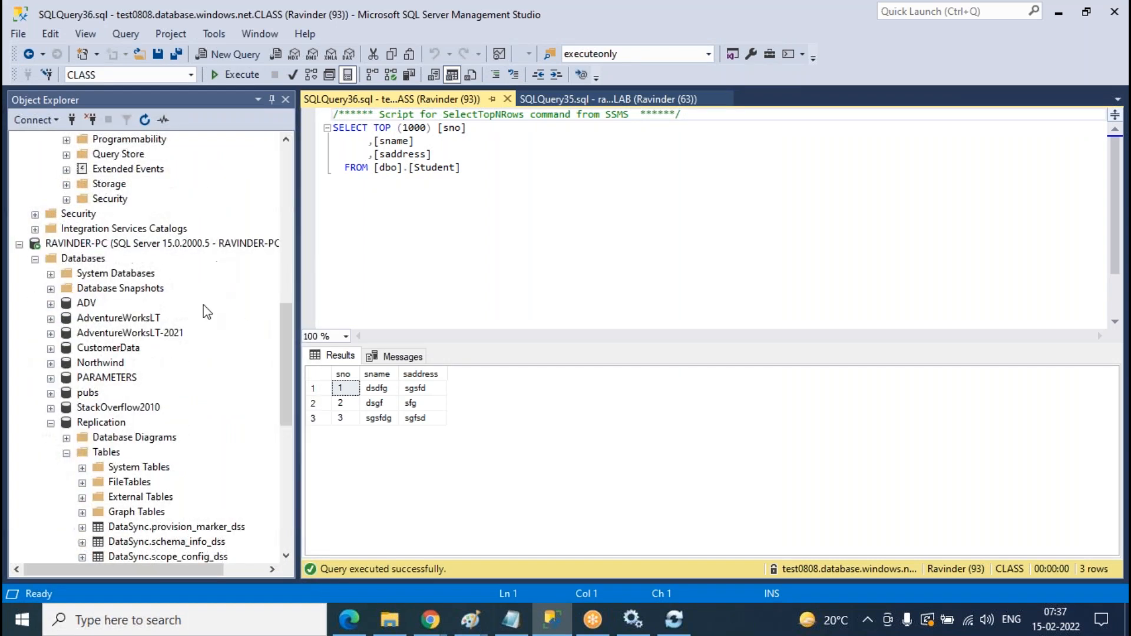
left_click(151, 484)
right_click(150, 487)
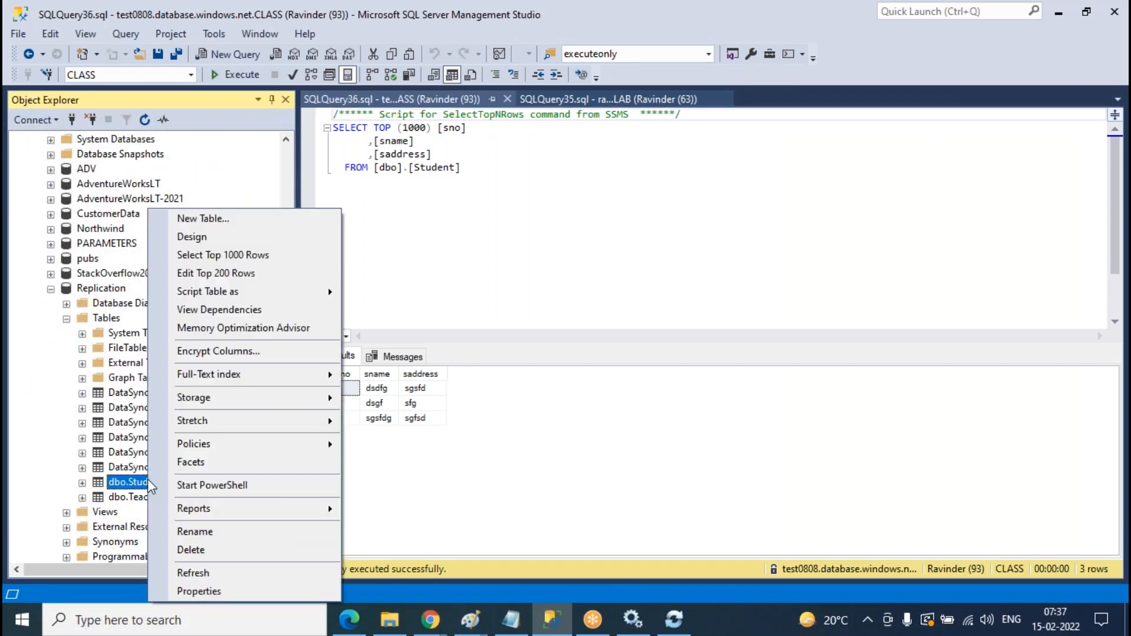
left_click(222, 254)
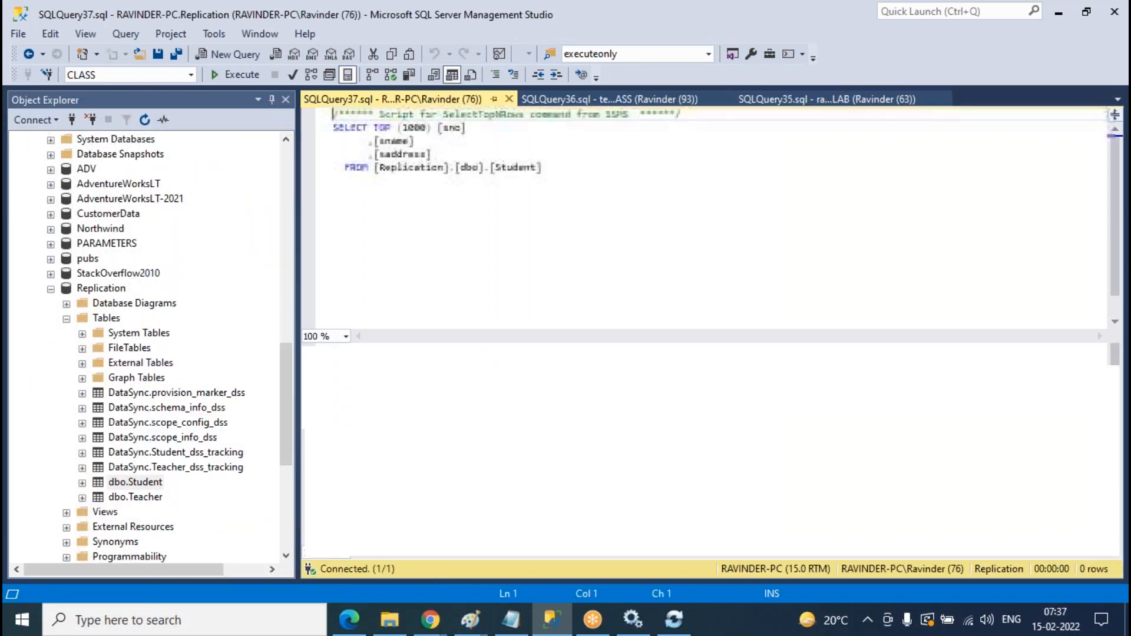
scroll(231, 271, "up", 15)
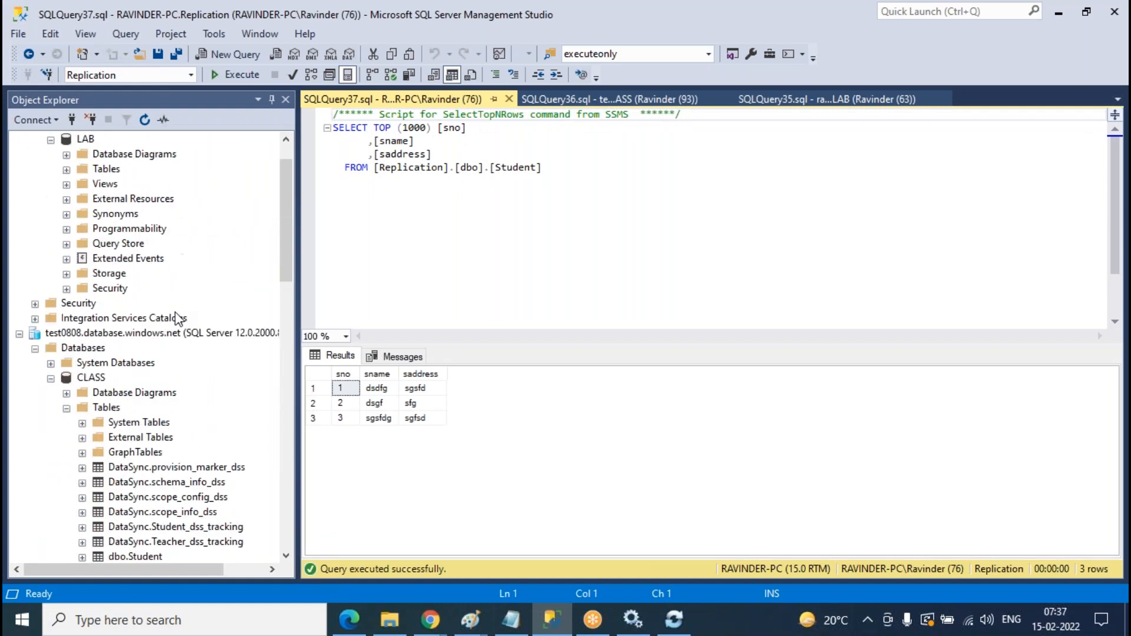
left_click(72, 210)
scroll(70, 219, "down", 7)
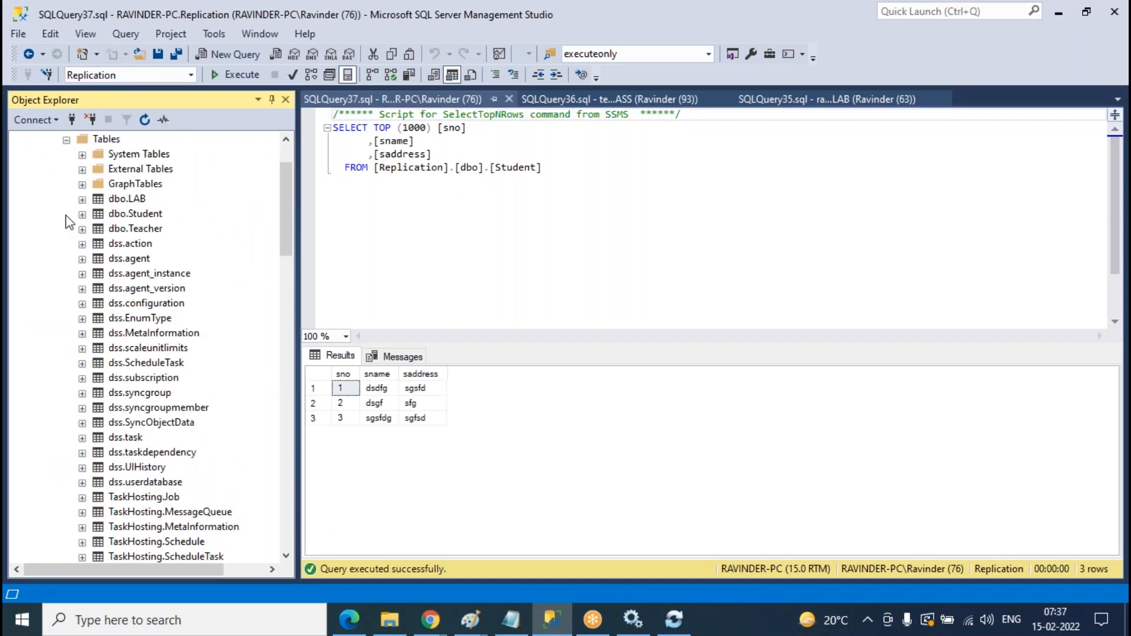
right_click(136, 215)
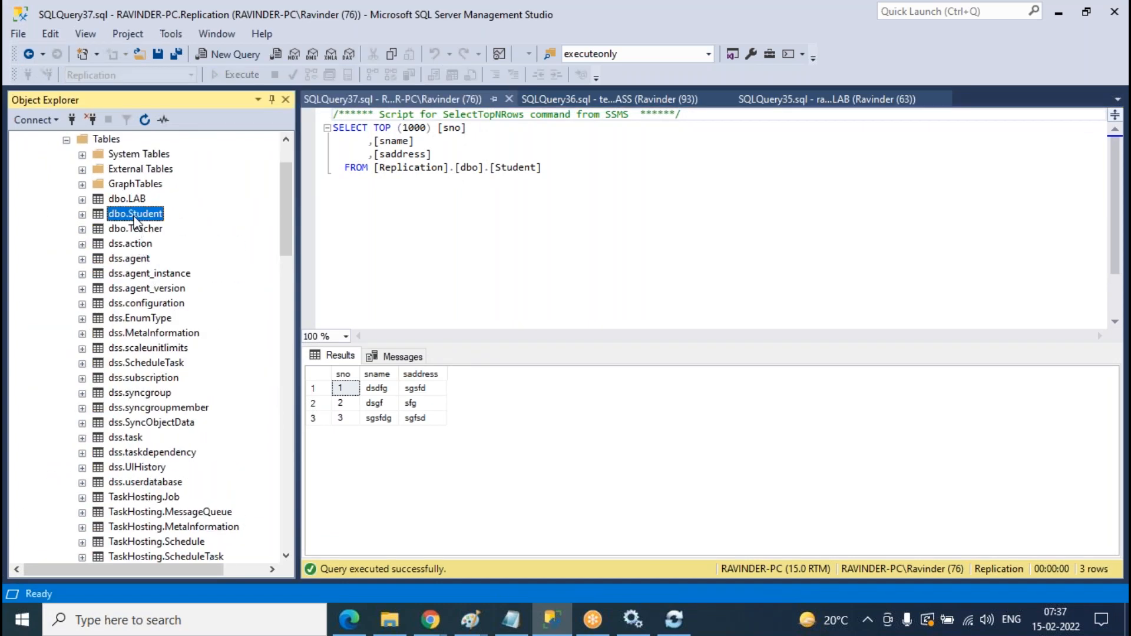
- Add rows sno 4 (fdsfadfs, sdfsda) and sno 5 (sgsdf, sdfgfsd) to LAB's dbo.Student
left_click(216, 279)
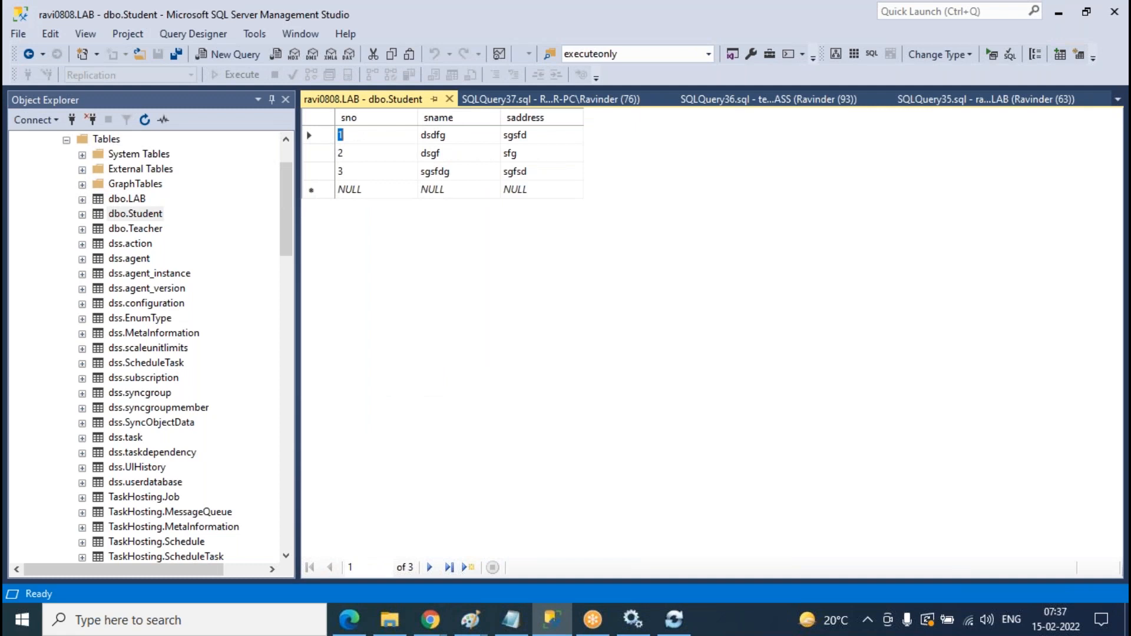
left_click(350, 190)
type("4")
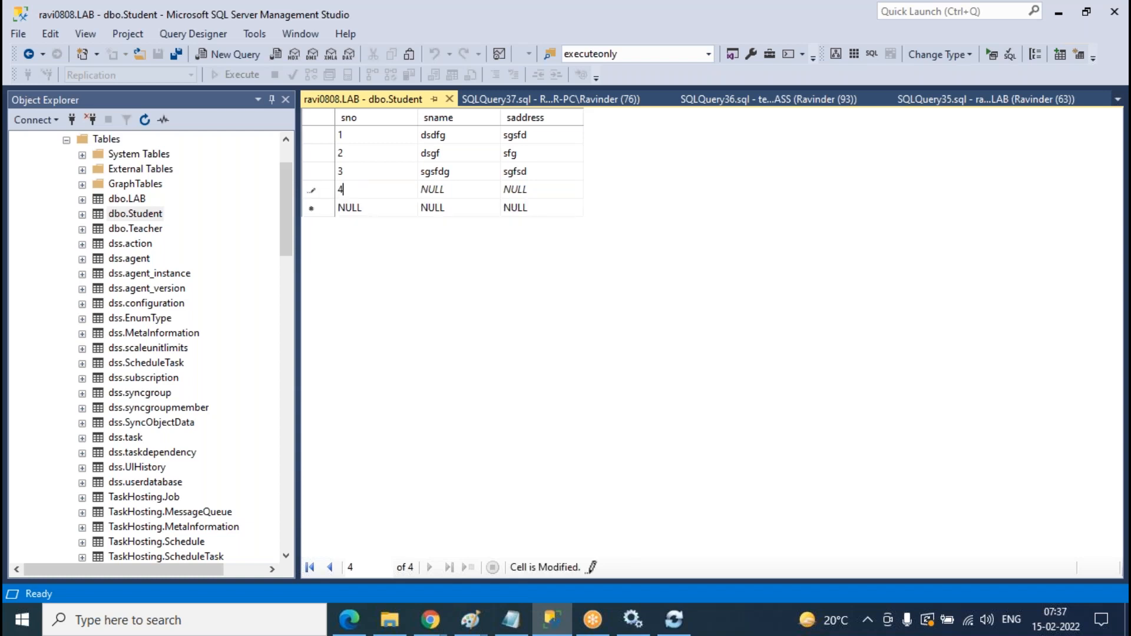
key("Tab")
type("fdsfadfs")
key("Tab")
type("sdfsda")
key("Tab")
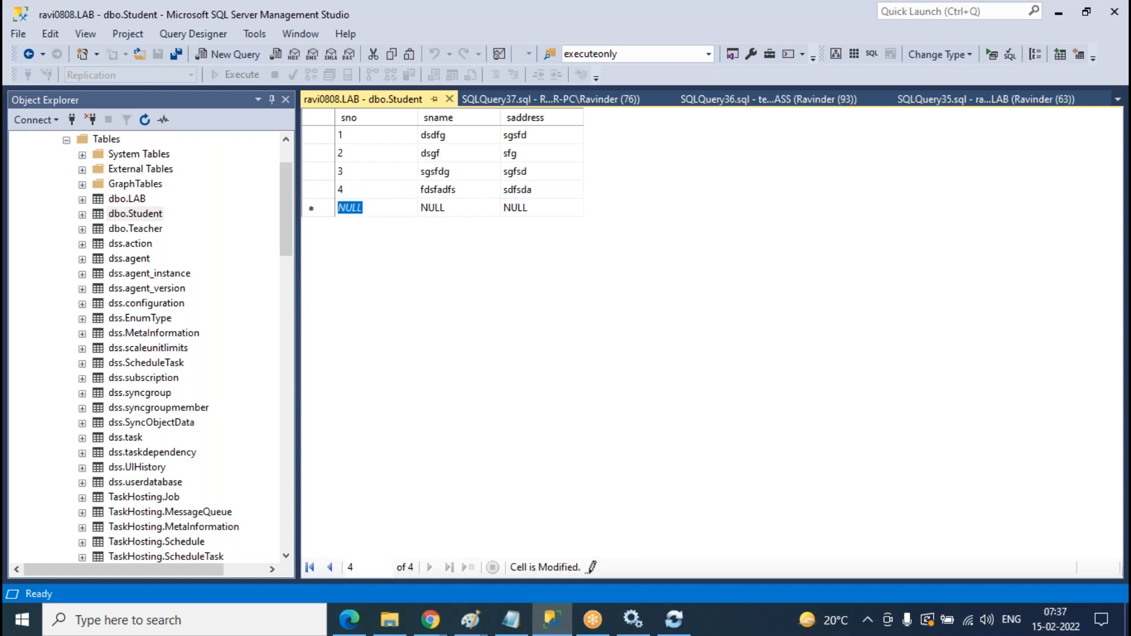
type("5")
key("Tab")
type("sgsdf")
key("Tab")
type("sdfgfsd")
left_click(450, 100)
- Rerun the LAB, CLASS and Replication Student queries: LAB returns 5 rows, Replication still 3
left_click(451, 254)
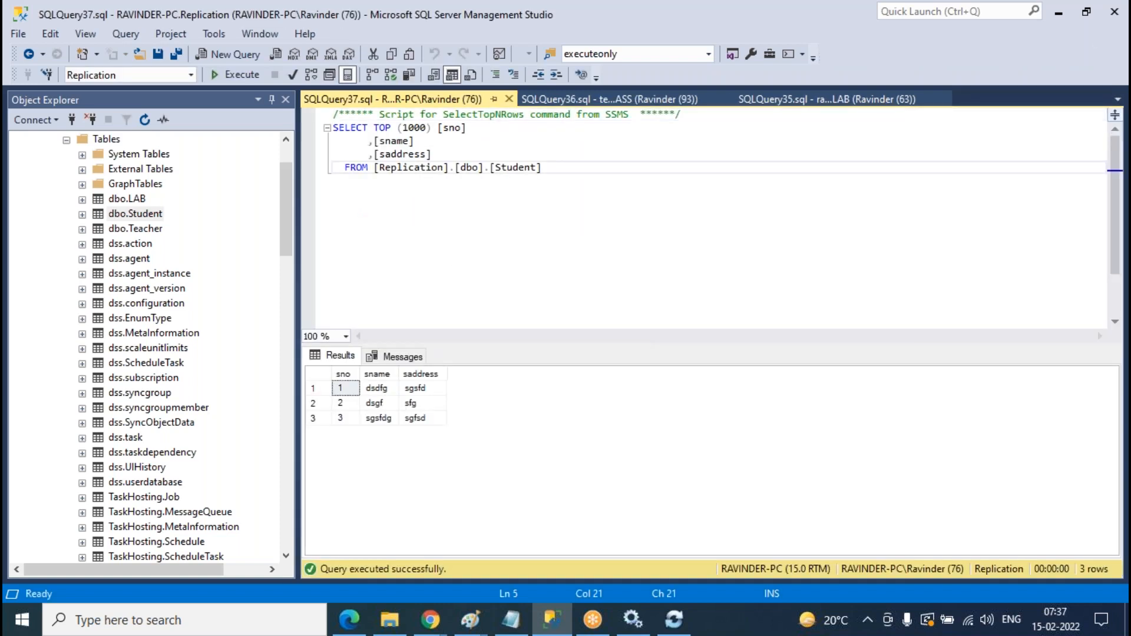
left_click(819, 101)
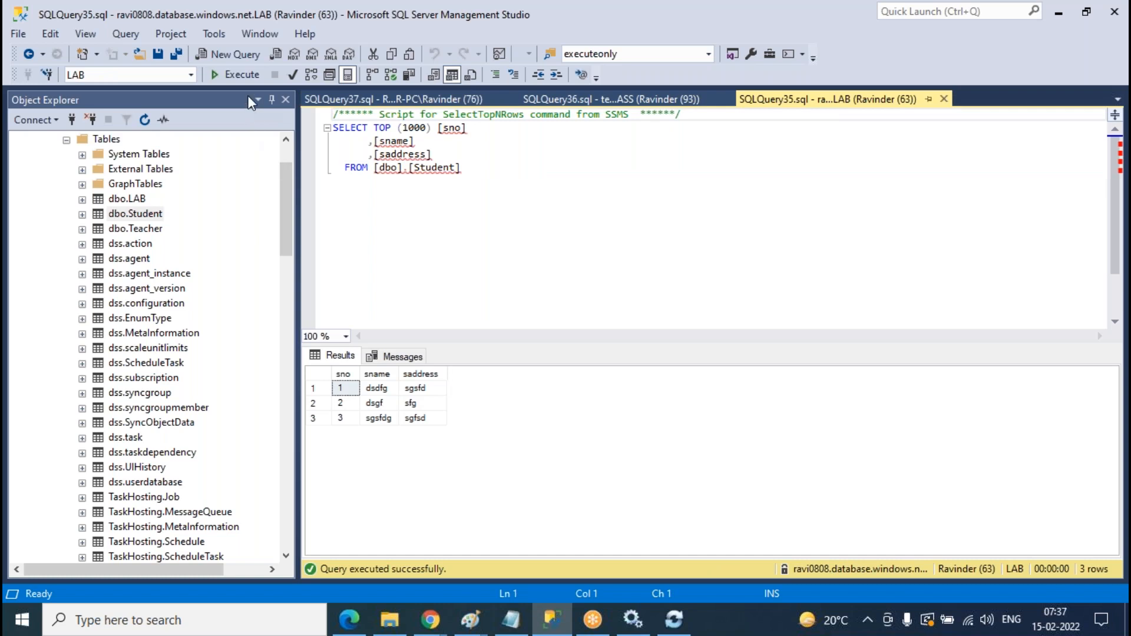
scroll(209, 271, "up", 2)
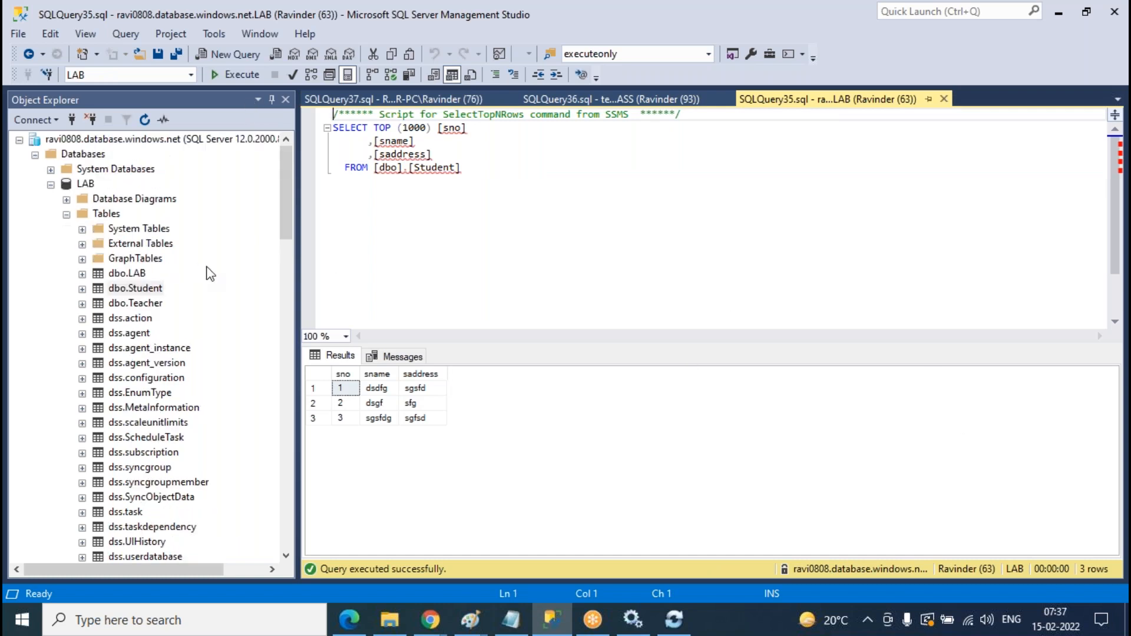
left_click(66, 214)
left_click(459, 240)
left_click(238, 74)
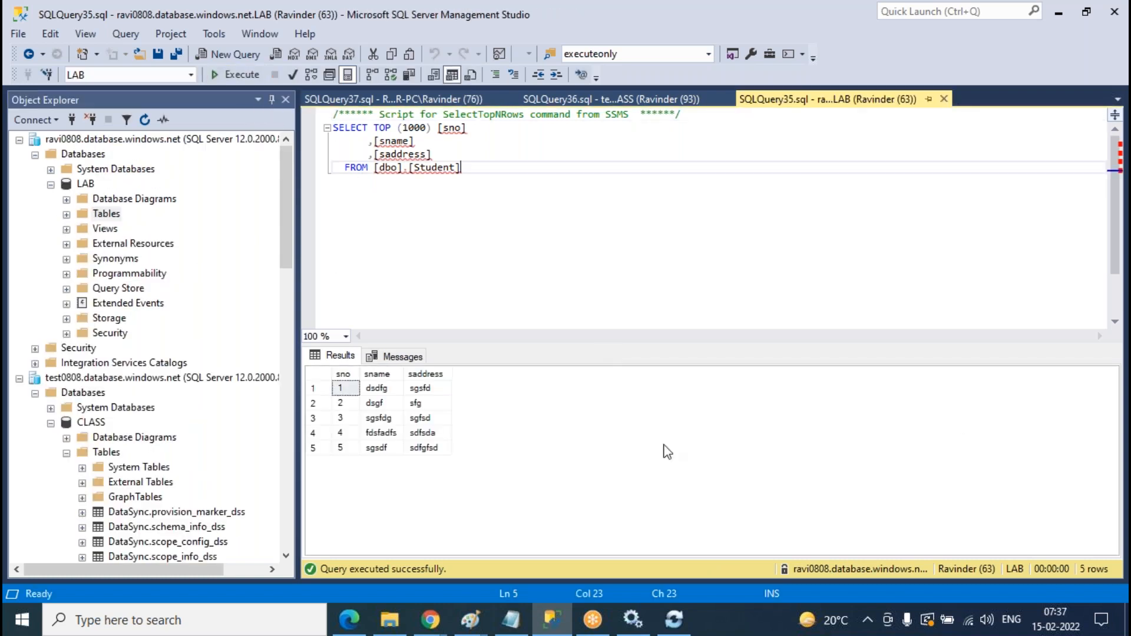
left_click(644, 99)
left_click(239, 75)
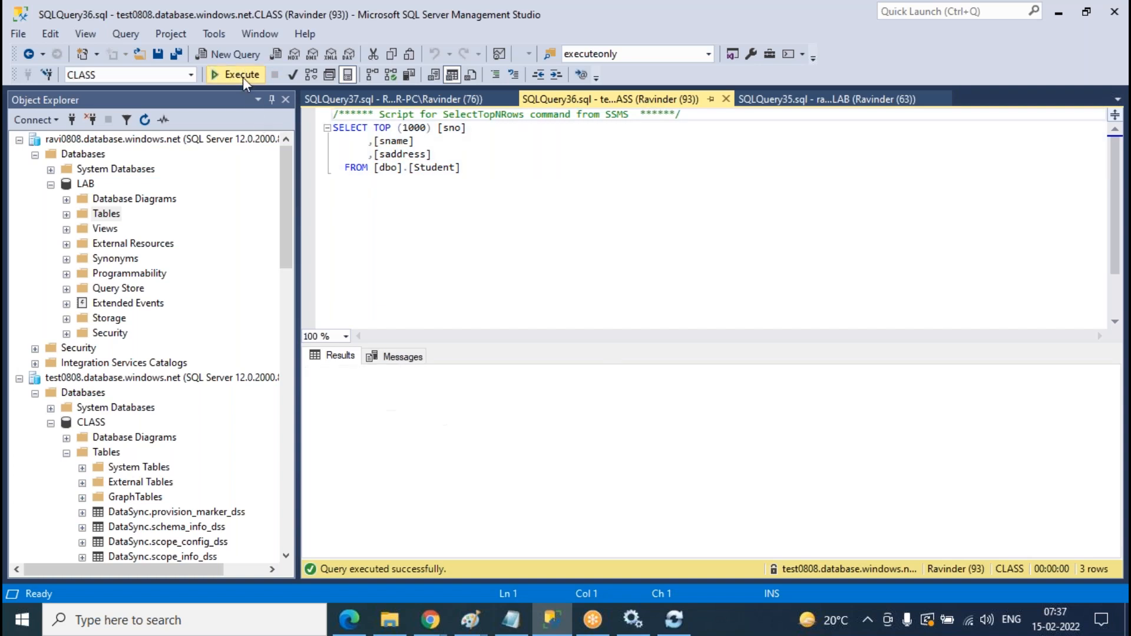
left_click(393, 99)
left_click(238, 74)
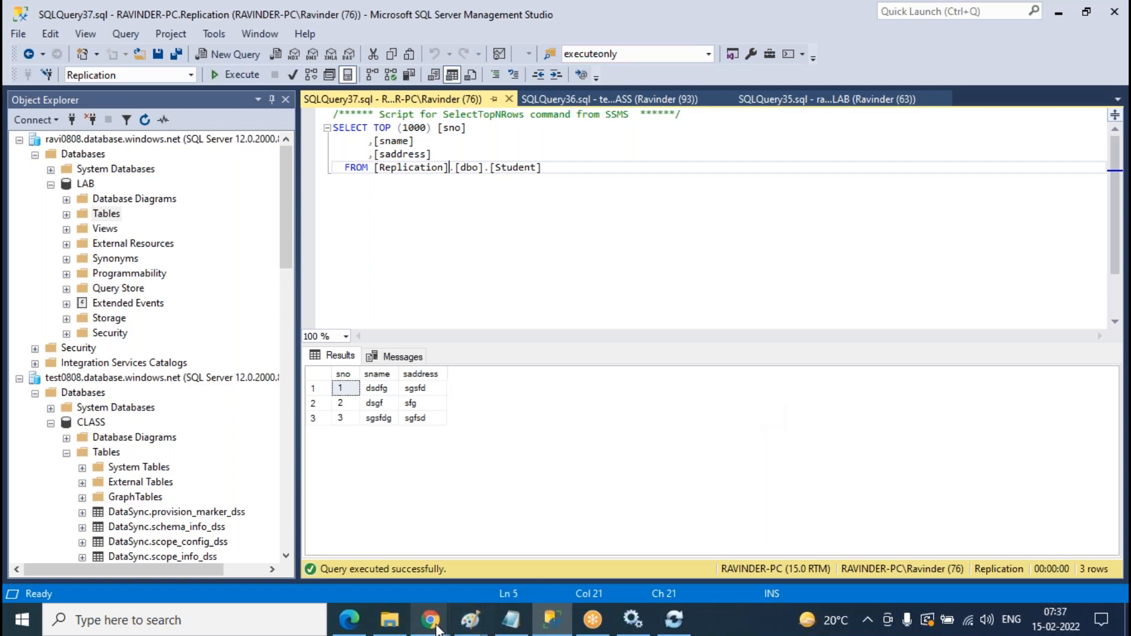
- Review the Bidirectional-syncgroup properties showing automatic sync every 3 minutes
mouse_move(443, 630)
left_click(539, 548)
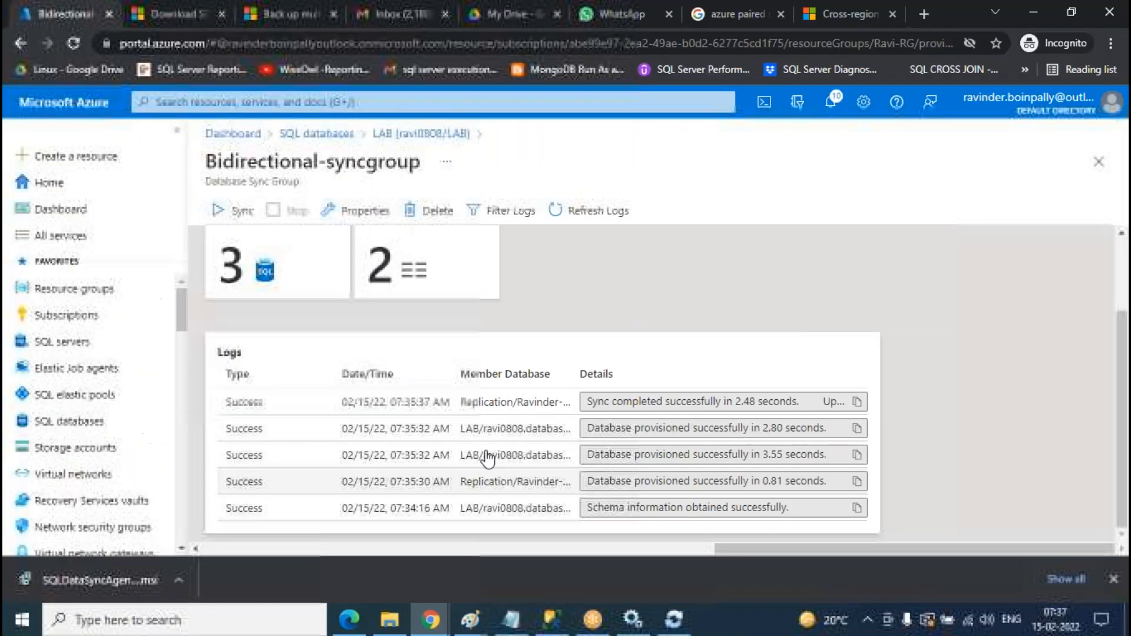
left_click(368, 215)
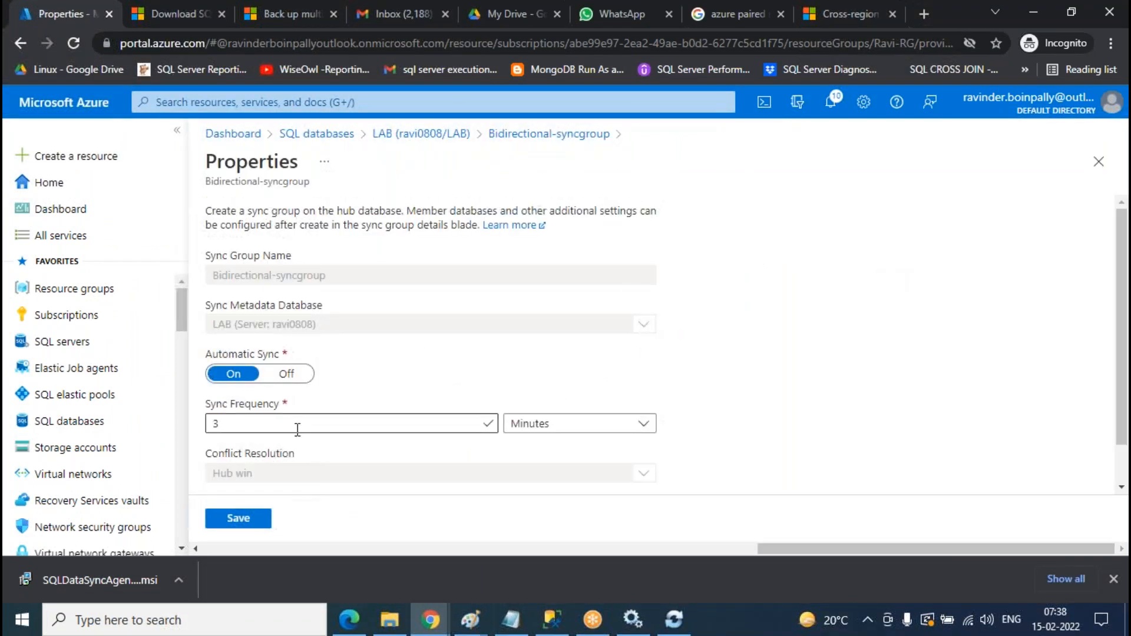
scroll(645, 361, "down", 1)
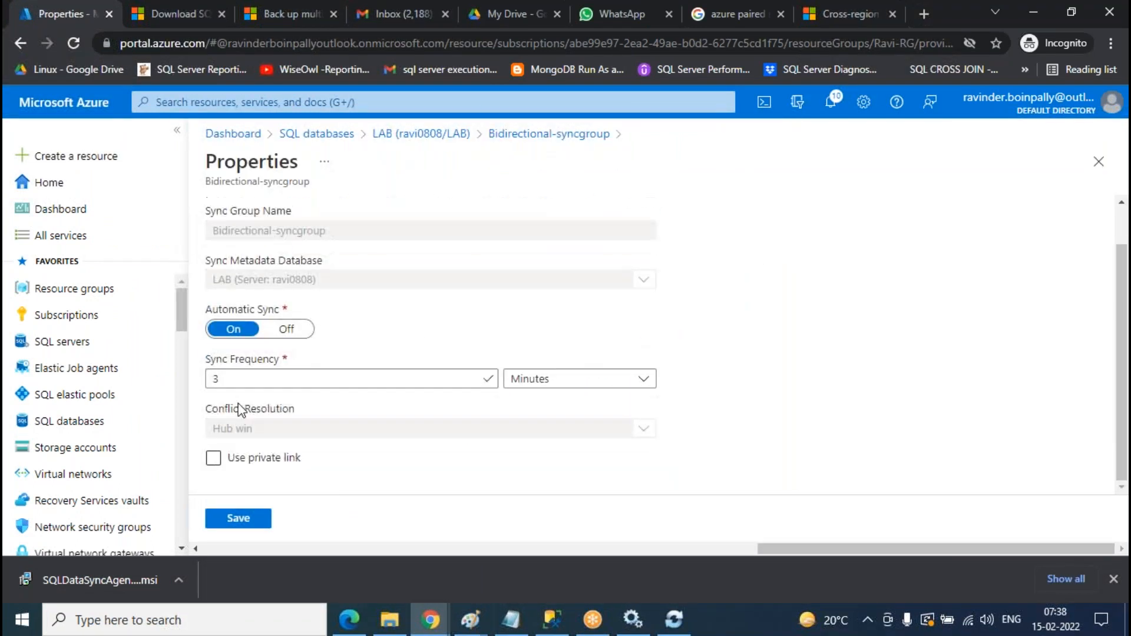
scroll(458, 344, "up", 1)
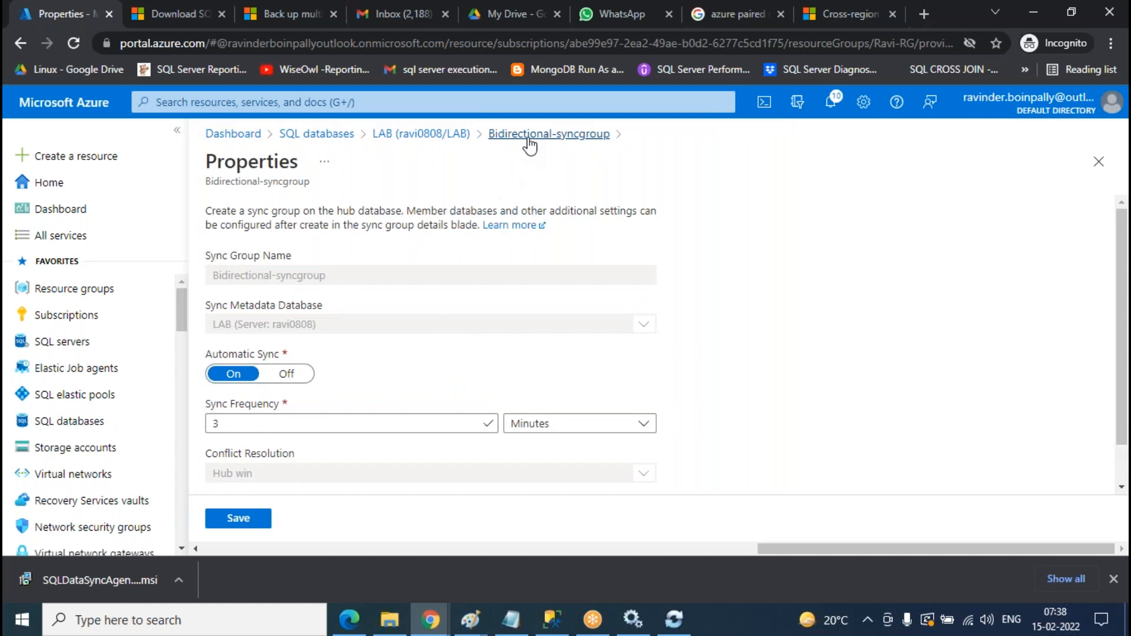
- Go back to the sync group overview and reload its logs to see the new CLASS sync entries
left_click(529, 135)
scroll(535, 330, "up", 2)
left_click(607, 211)
scroll(635, 295, "down", 3)
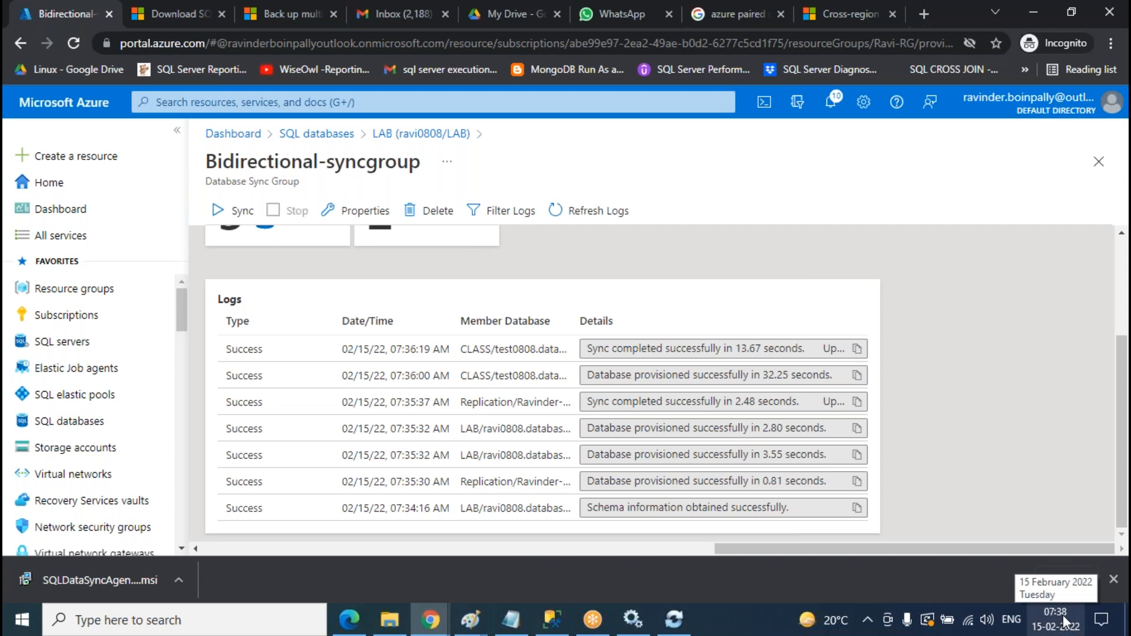
- Refresh the logs until the 07:38 Replication (1.23 s) and CLASS (9.58 s) successful syncs appear
left_click(598, 211)
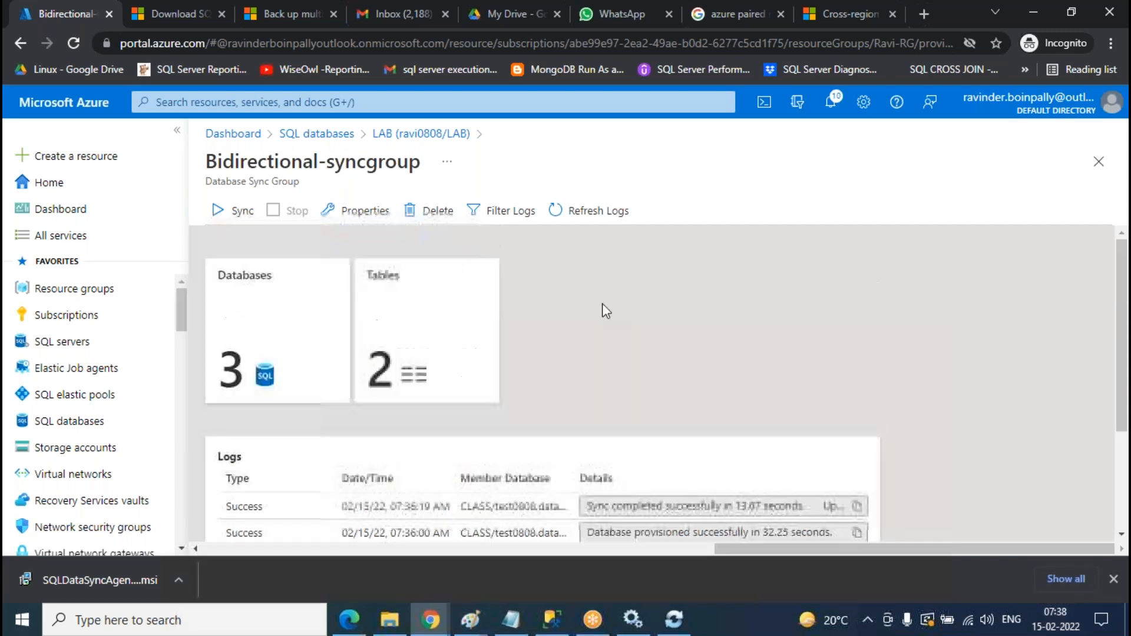
scroll(674, 338, "down", 3)
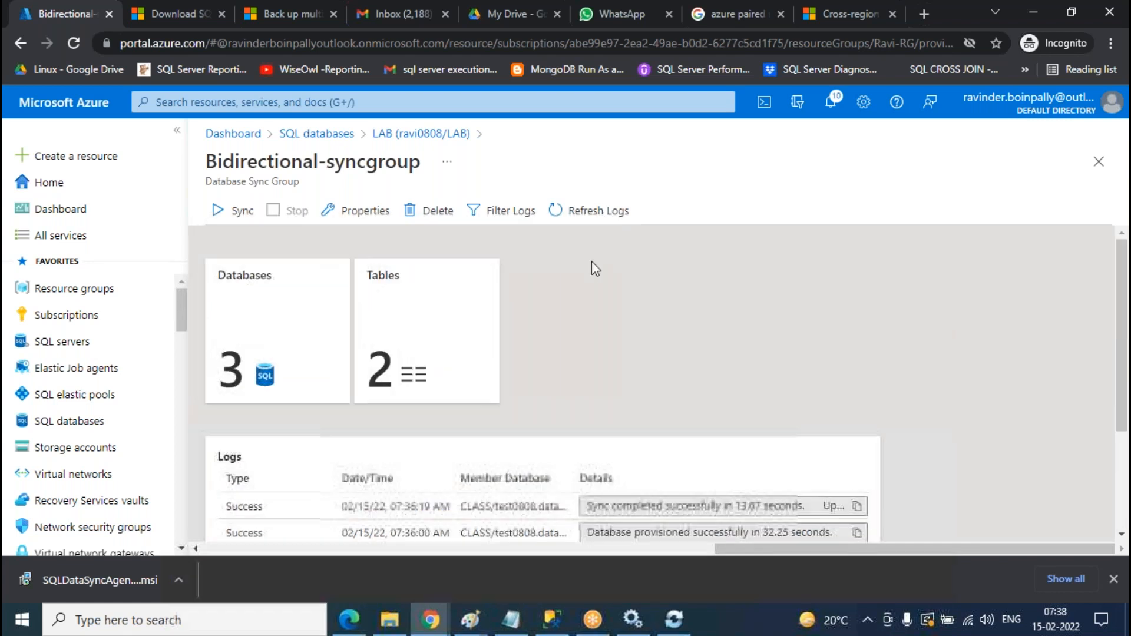
left_click(603, 213)
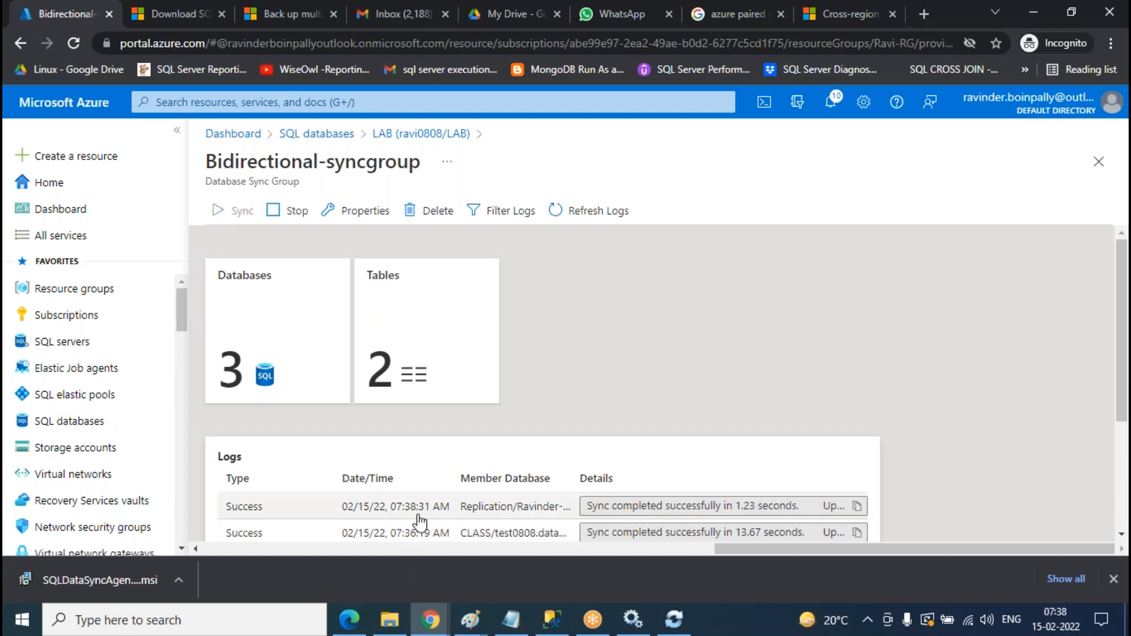
left_click(600, 215)
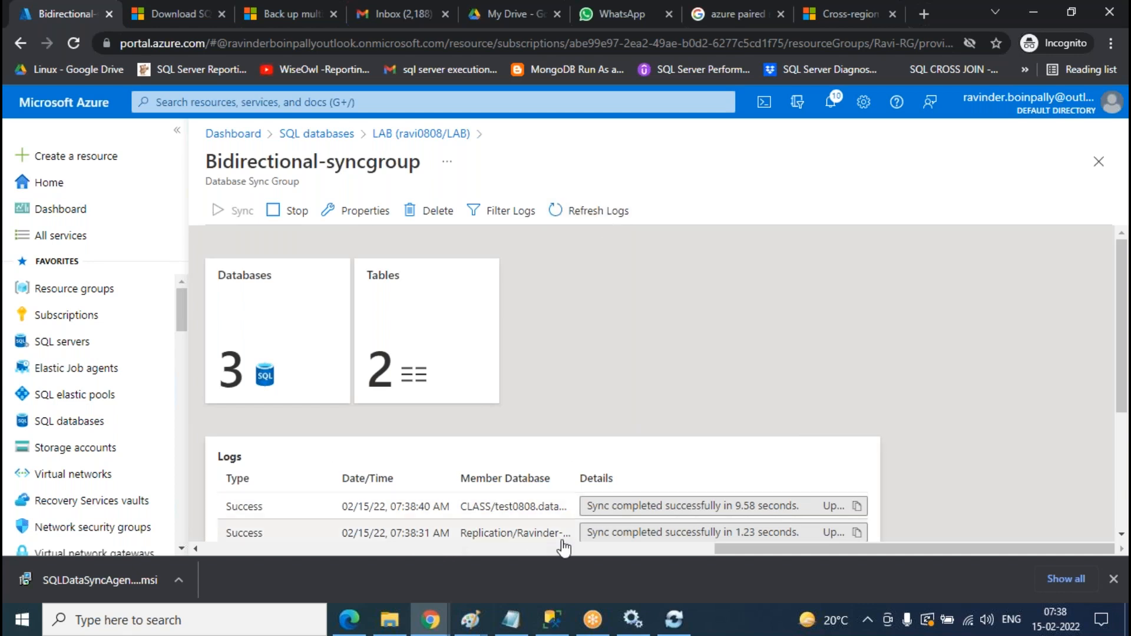
scroll(518, 462, "down", 2)
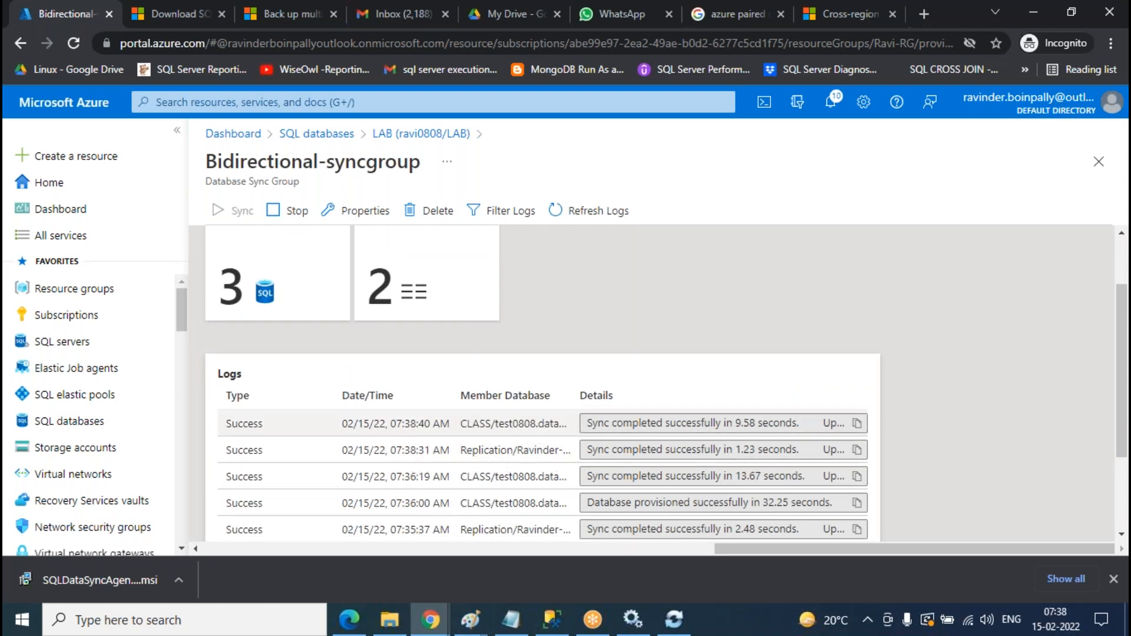
left_click(550, 628)
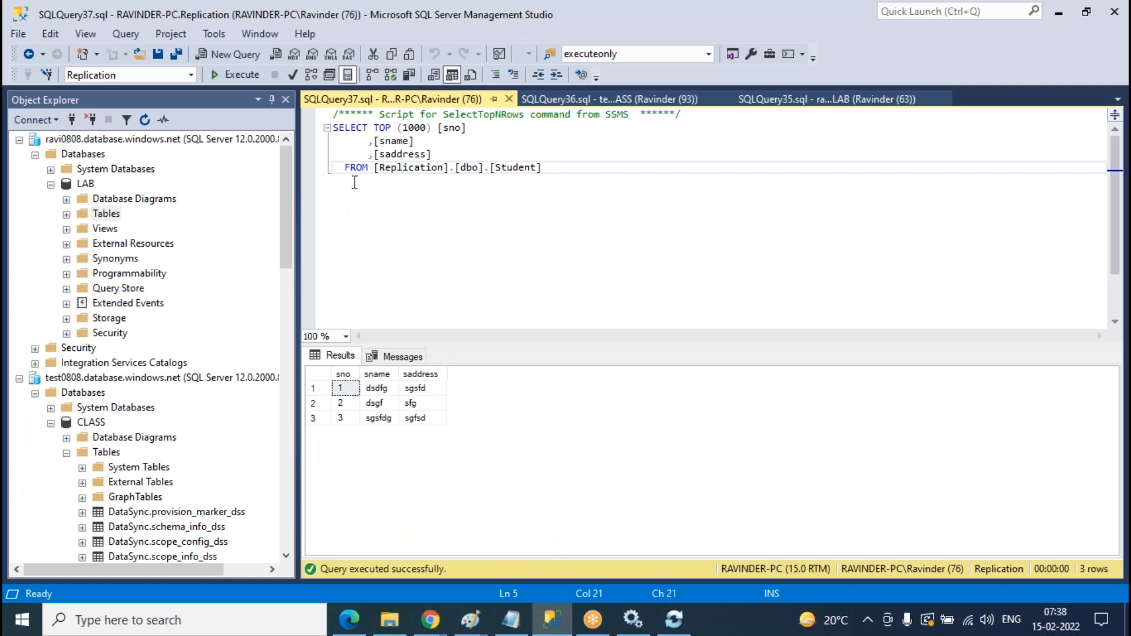
- Rerun the Replication, CLASS and LAB Student queries, each now returning five rows
left_click(230, 76)
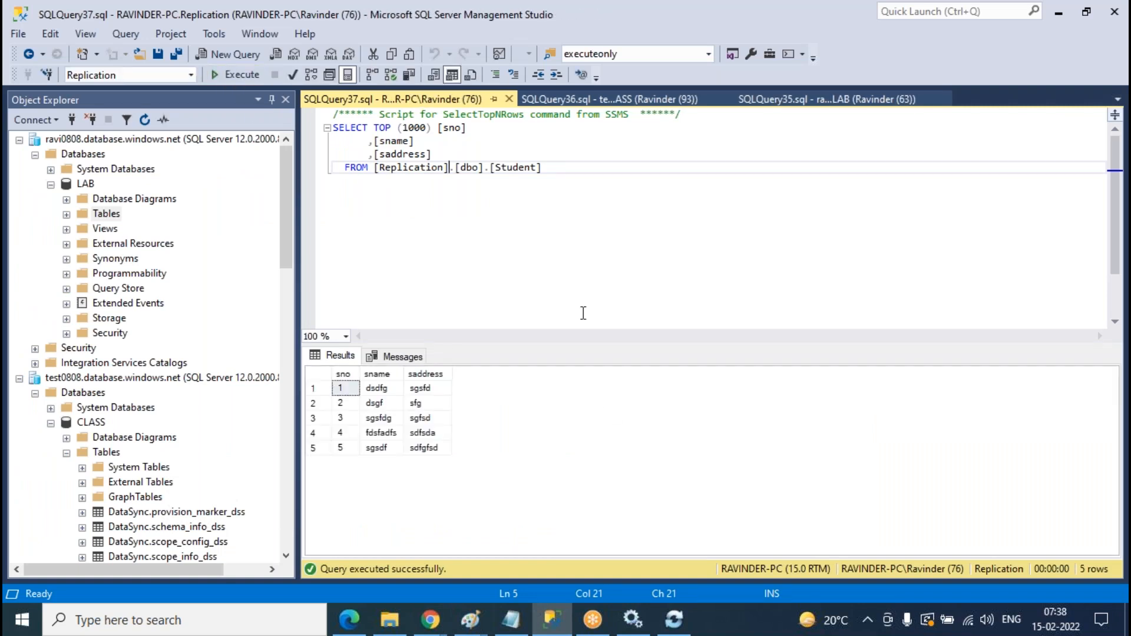
left_click(636, 97)
left_click(240, 73)
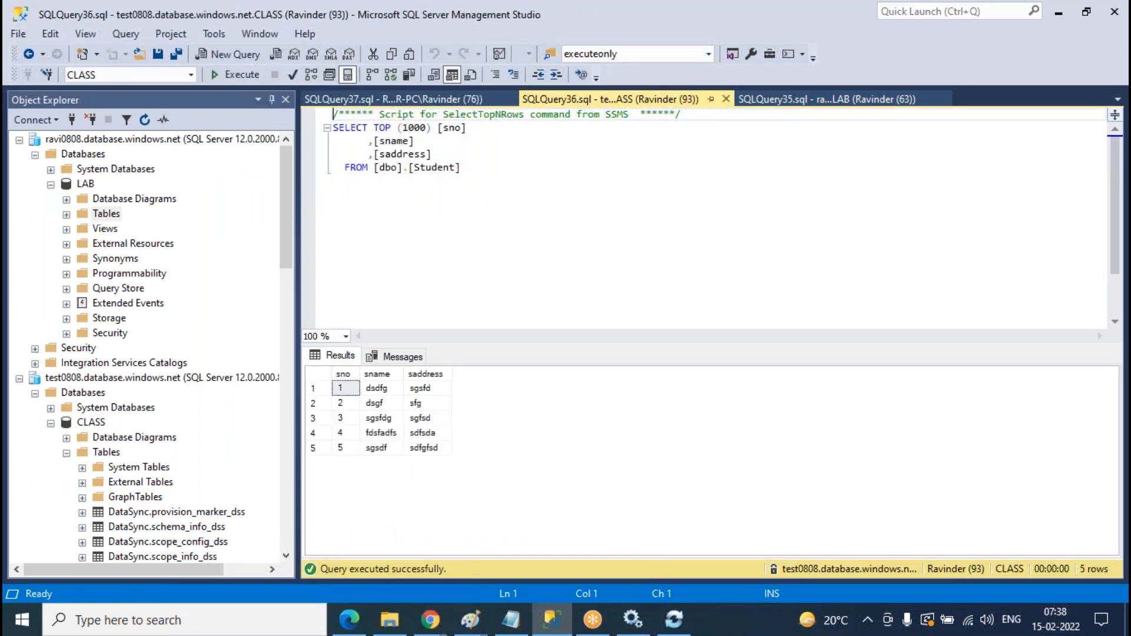
left_click(862, 101)
left_click(239, 75)
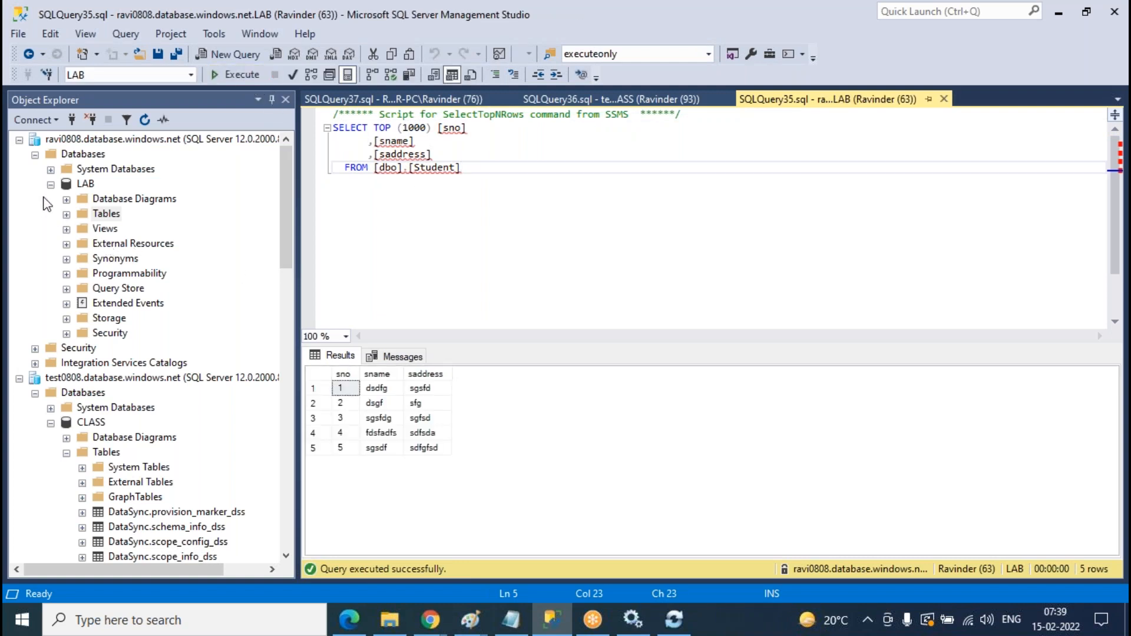
- Collapse LAB in Object Explorer and inspect the CLASS dbo.Student table's actions without running any
left_click(50, 184)
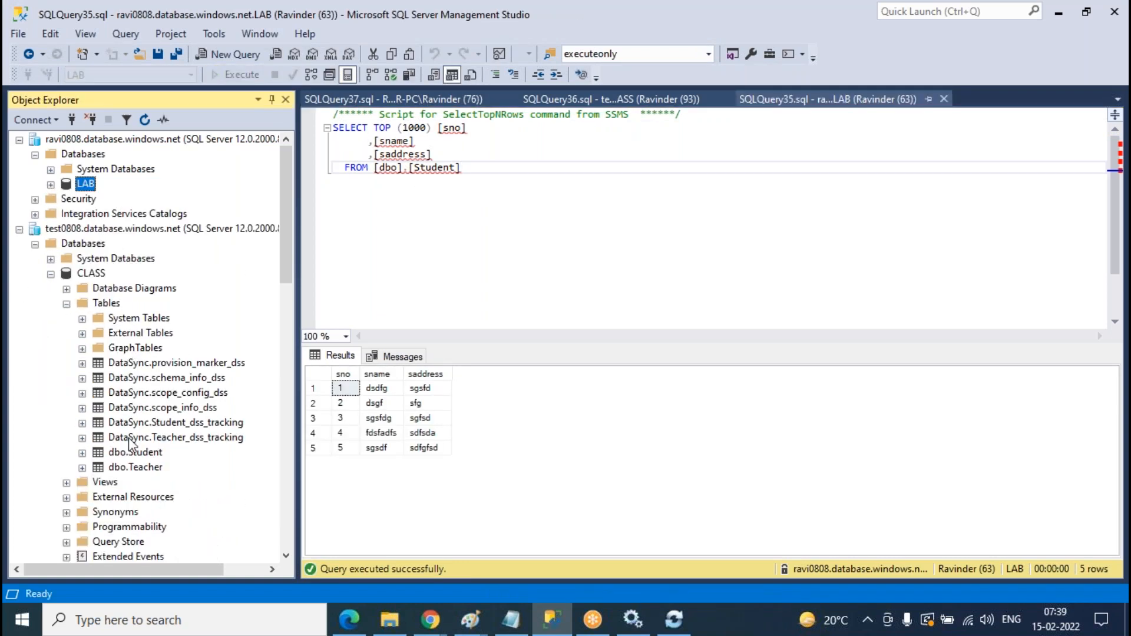
left_click(139, 457)
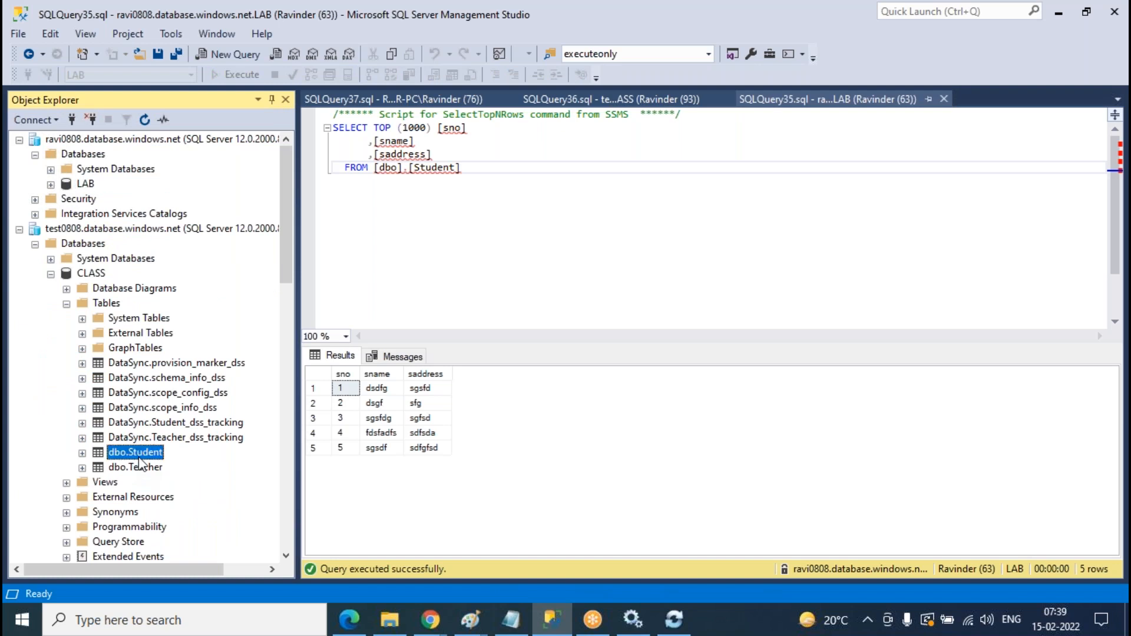
right_click(140, 461)
key("Escape")
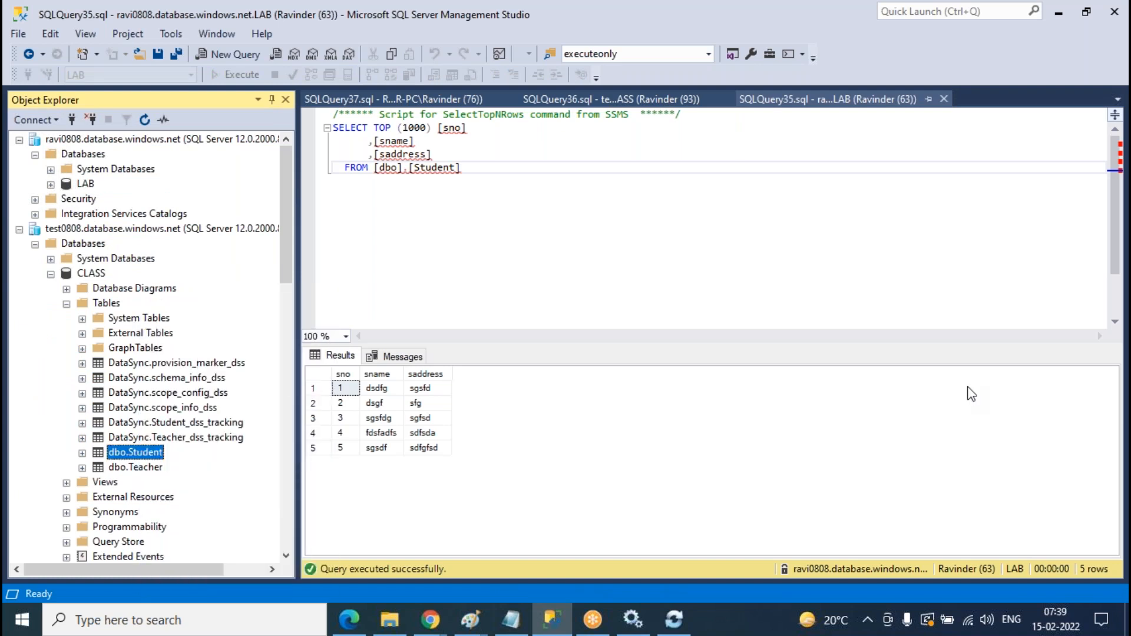
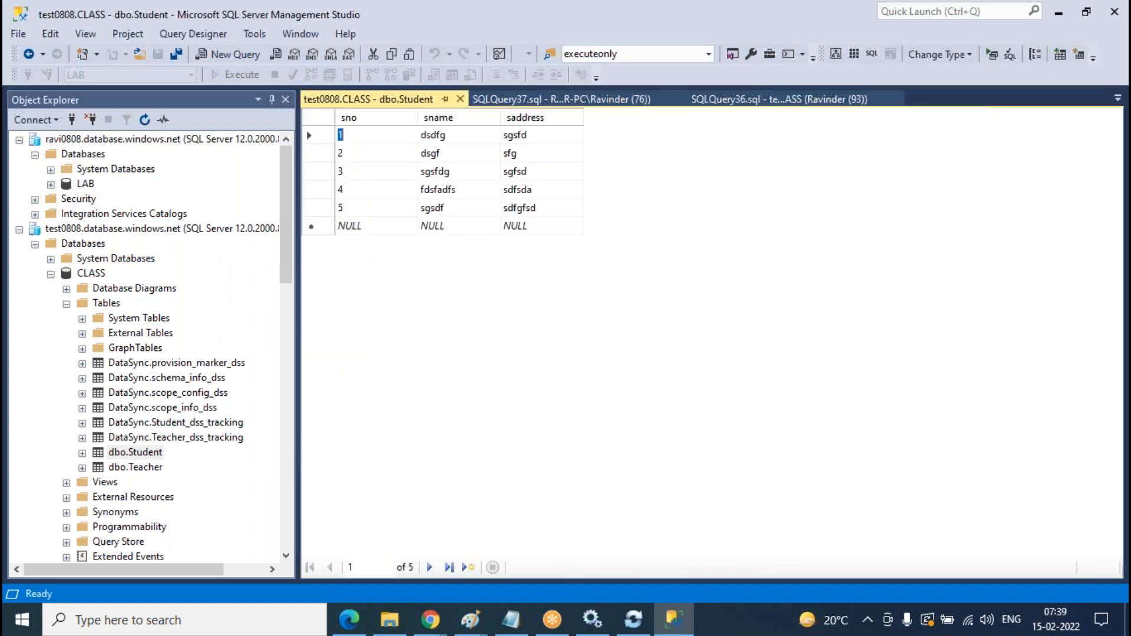
- Enter Student row 6 with sname adfs and saddress fads
left_click(375, 227)
type("6")
key("Tab")
type("a")
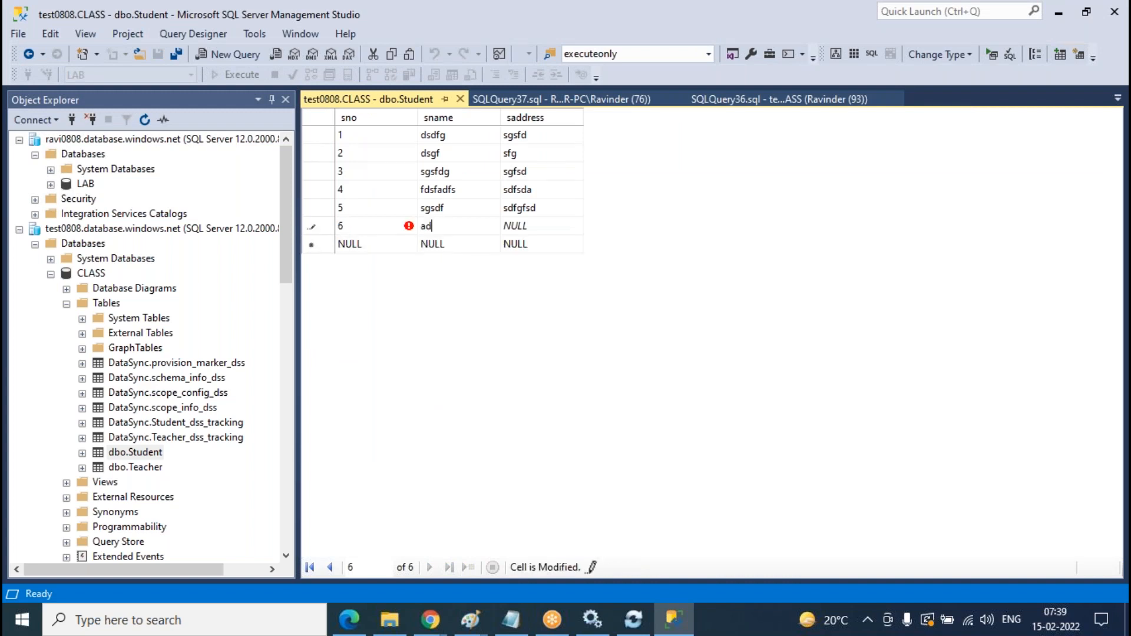
key("Tab")
type("fads")
key("Tab")
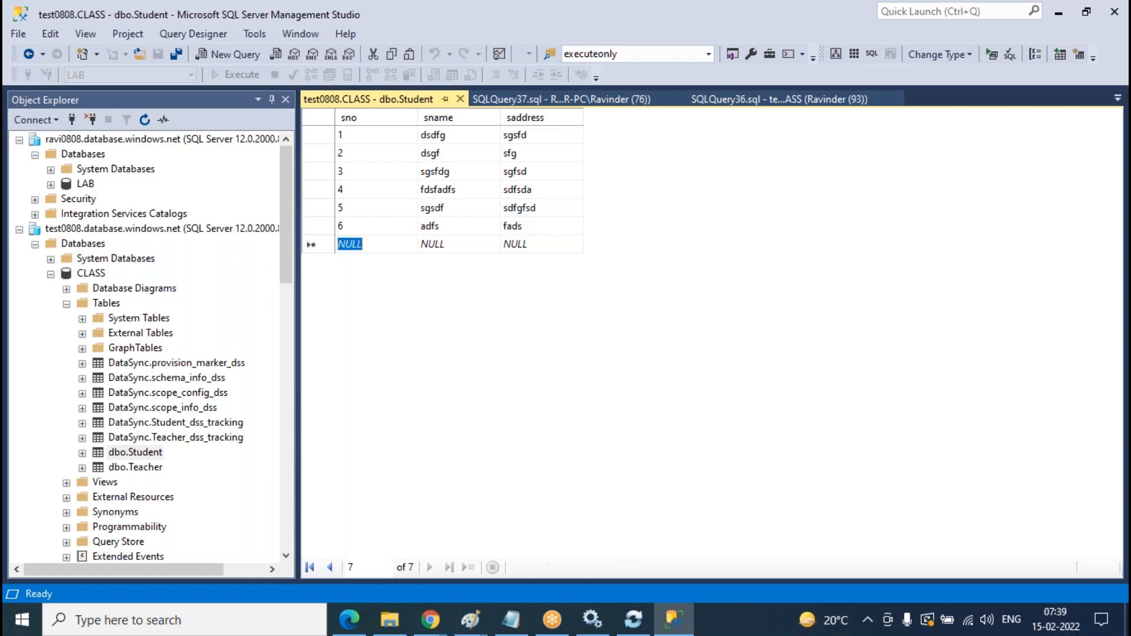
- Enter row 7 (dfsdg, sgfdsf), then close the Student edit grid
type("7")
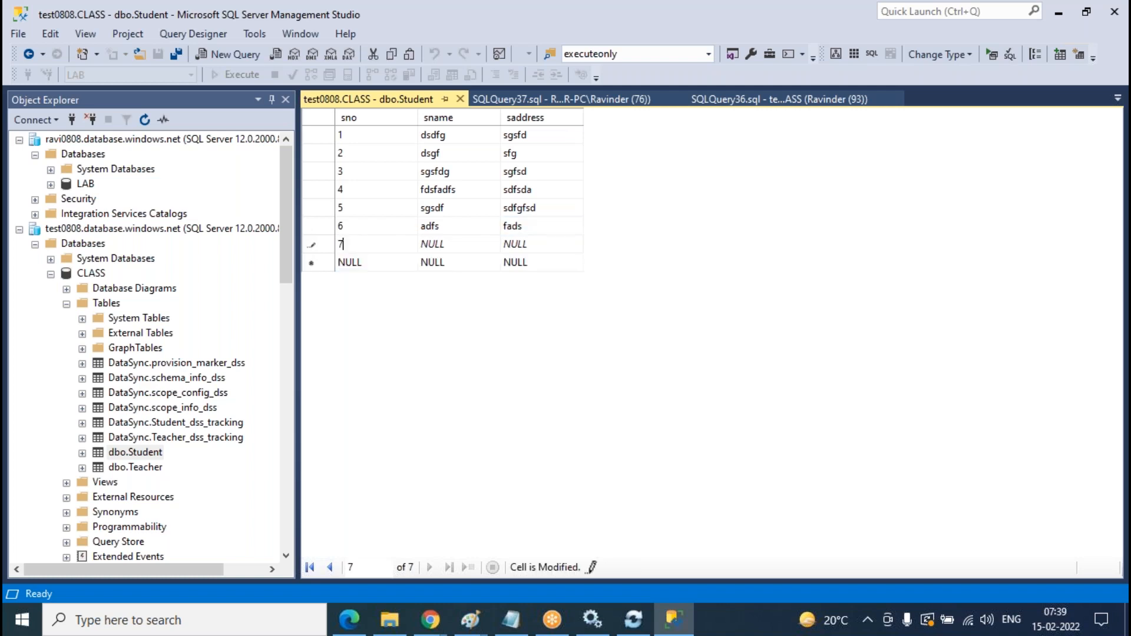
key("Tab")
type("dfsdg")
key("Tab")
type("sgfdsf")
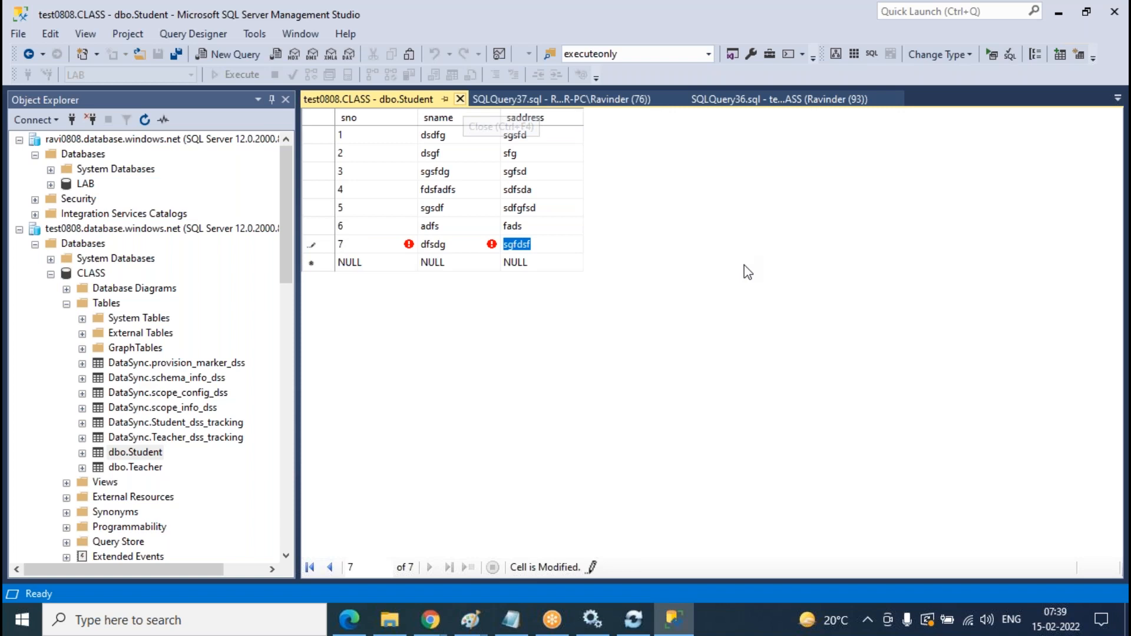
key("ctrl+F4")
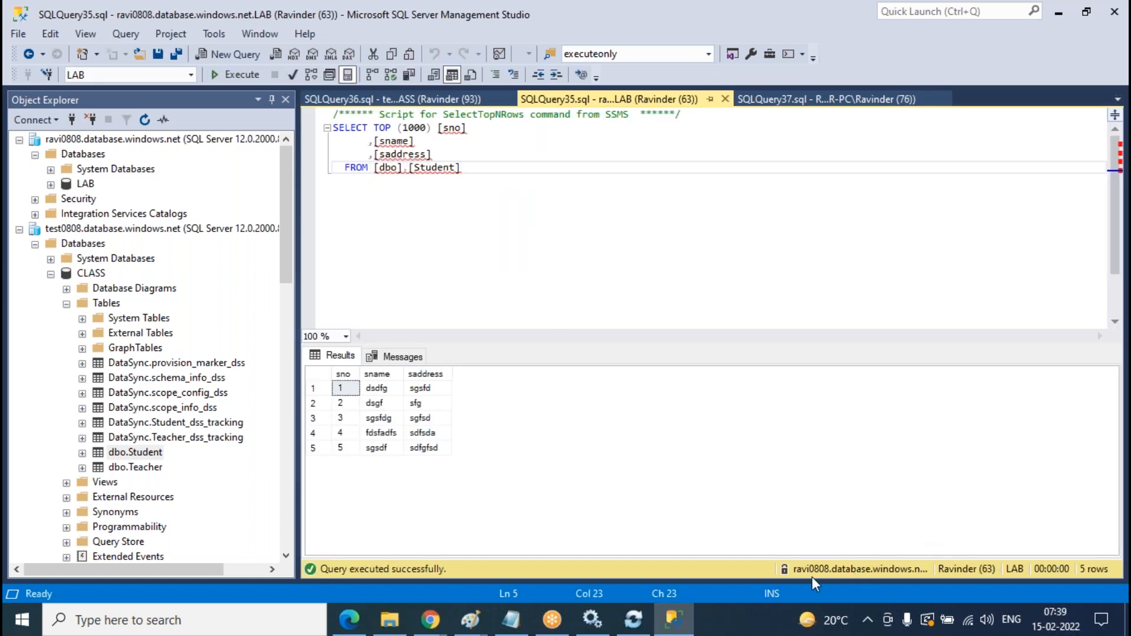
- Rerun the CLASS, LAB and Replication Student queries; CLASS now returns 7 rows
left_click(428, 102)
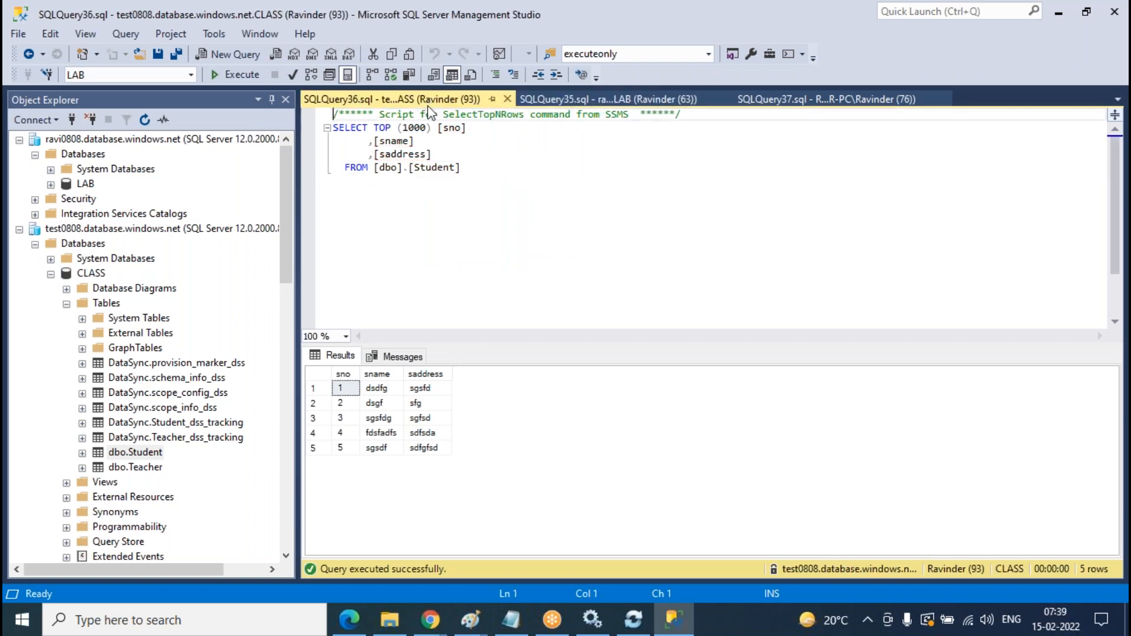
left_click(451, 203)
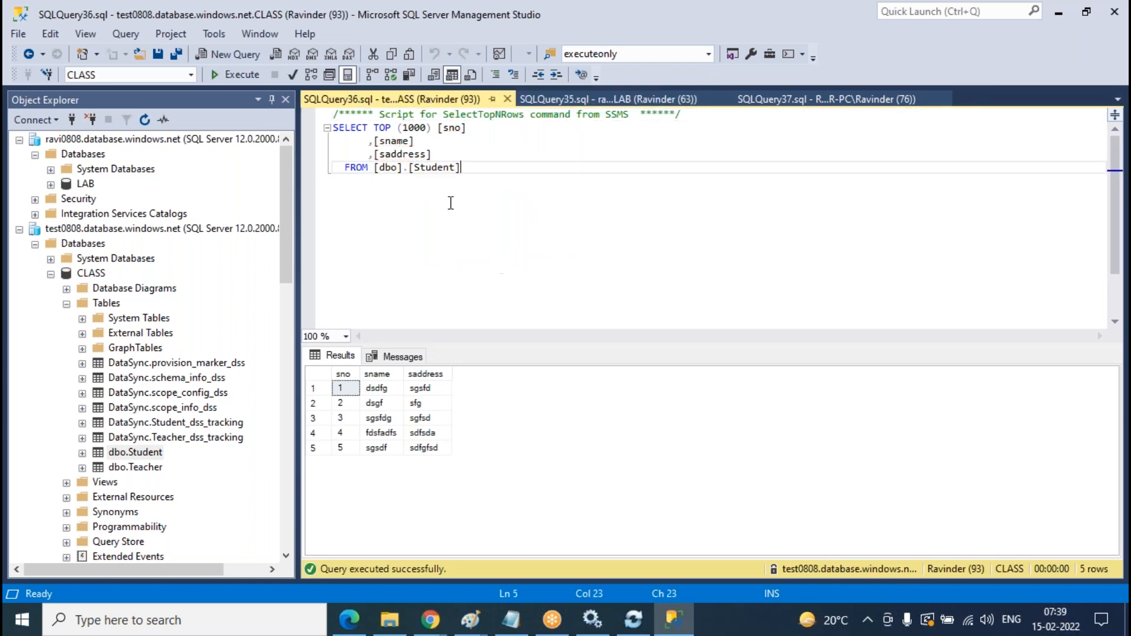
left_click(245, 80)
left_click(564, 95)
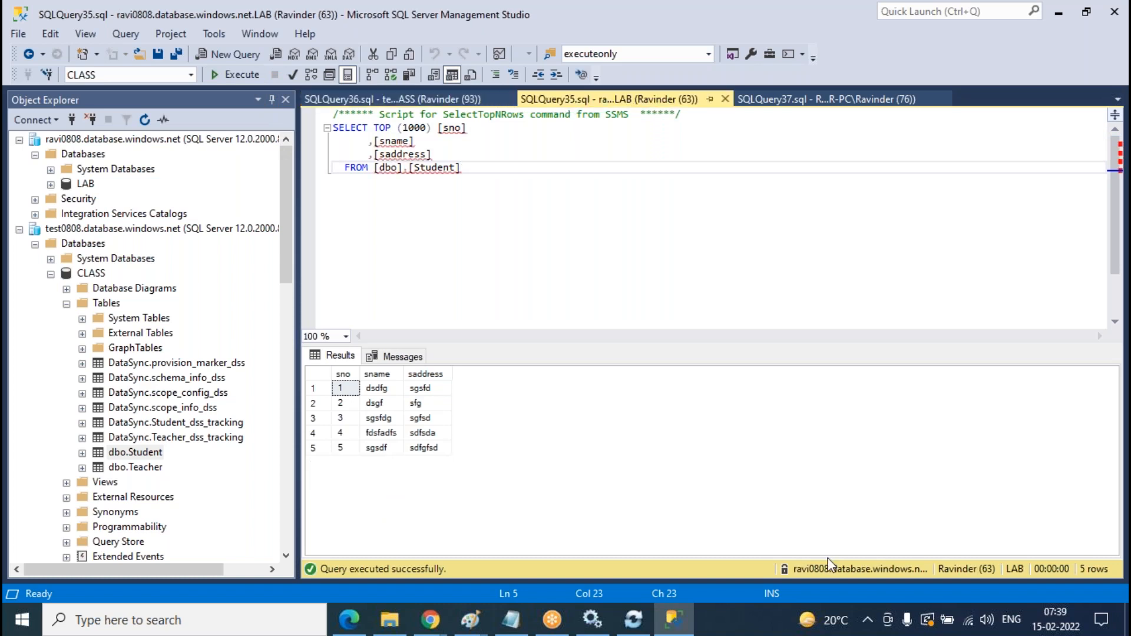
left_click(242, 75)
left_click(793, 100)
left_click(237, 75)
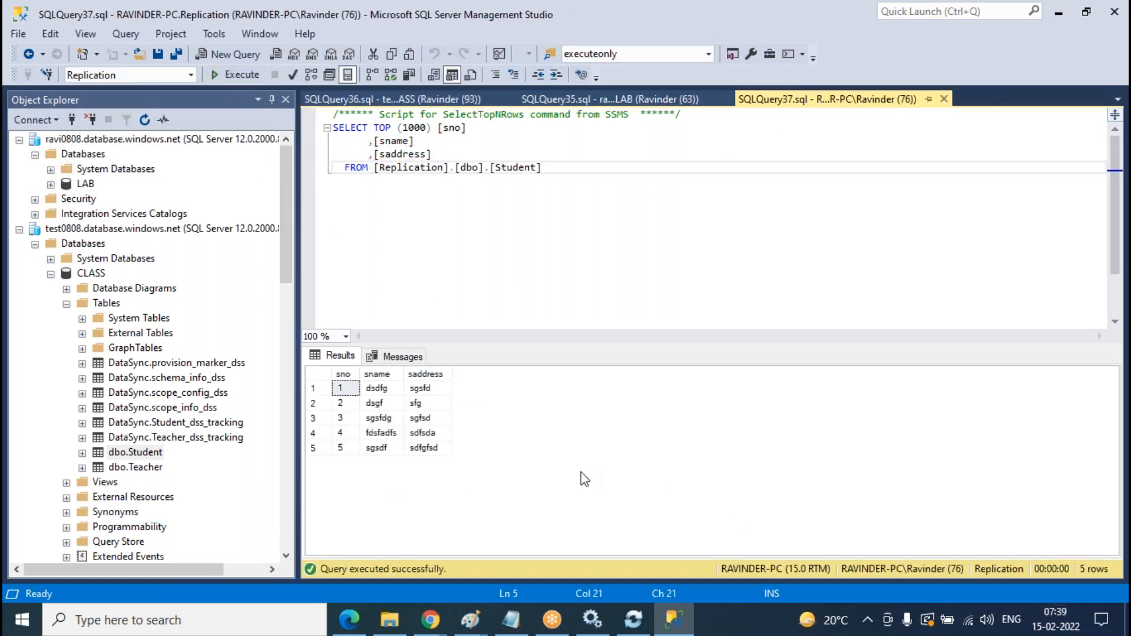
- Go back to the 7-row CLASS results, then bring up the Azure sync group page
left_click(634, 100)
left_click(460, 100)
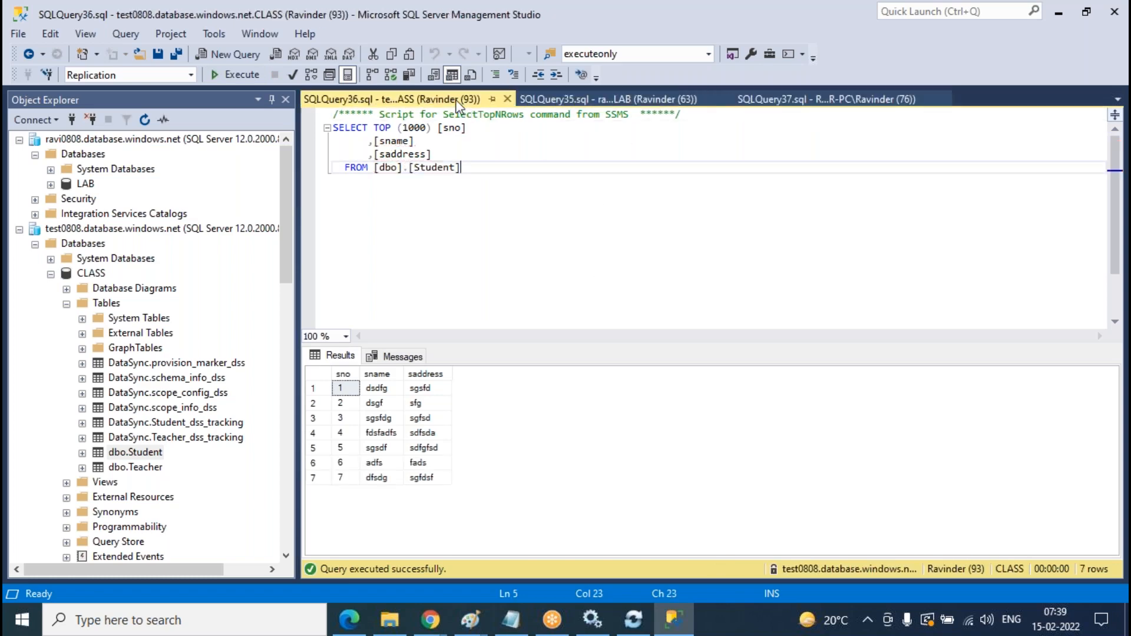
mouse_move(430, 620)
left_click(519, 542)
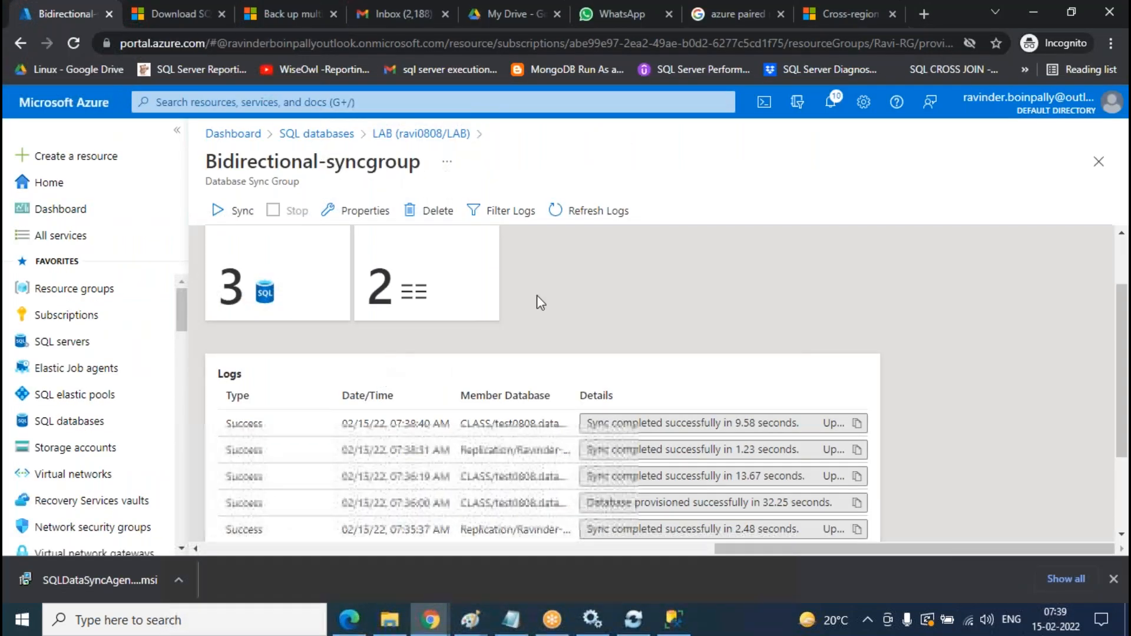
- Refresh the Bidirectional-syncgroup logs and trigger a sync
left_click(608, 216)
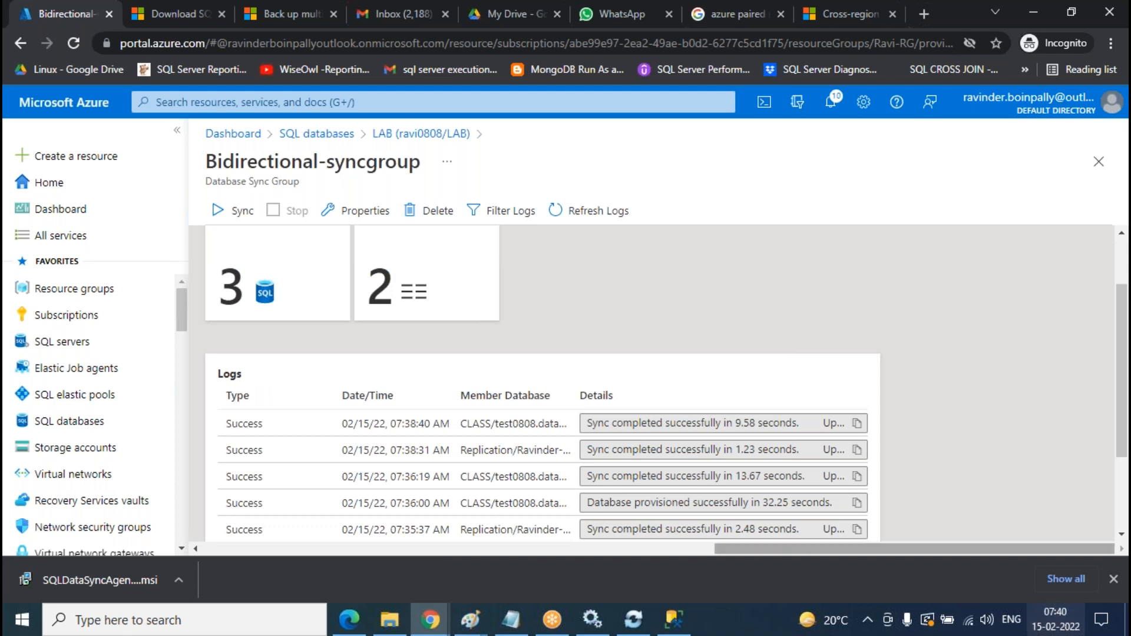
left_click(241, 218)
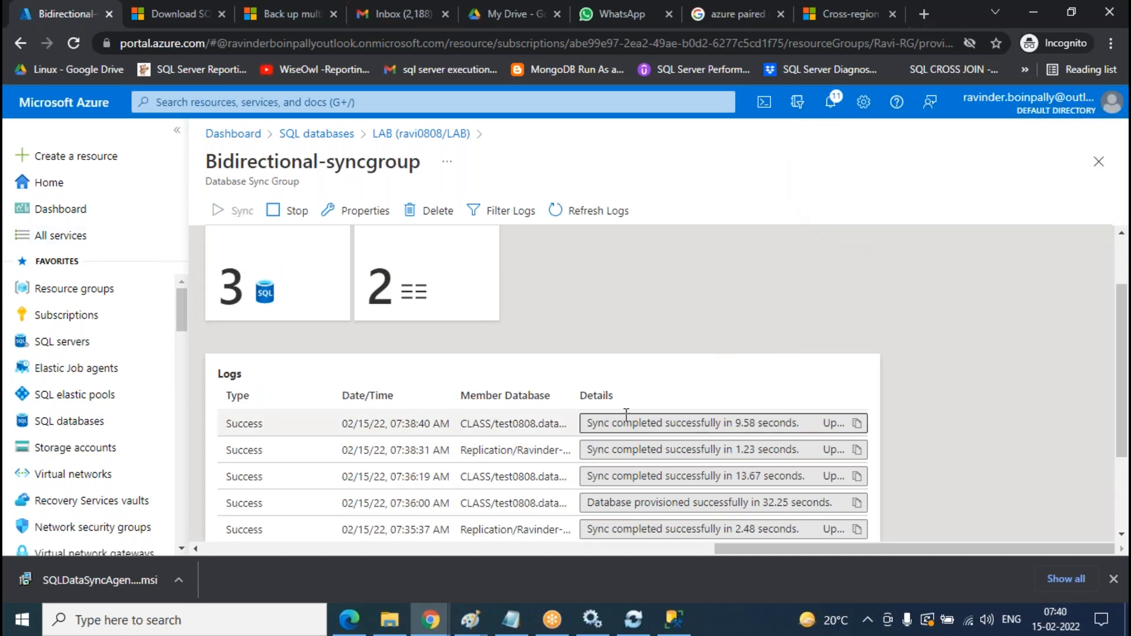
left_click(611, 223)
scroll(613, 230, "down", 1)
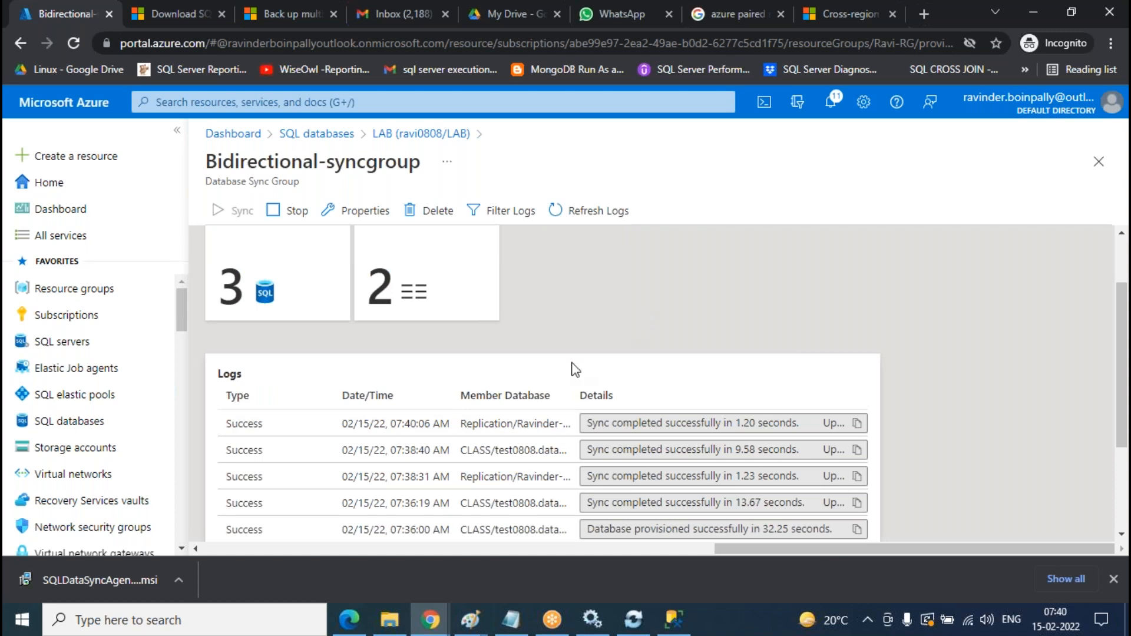
- Refresh the logs until the 07:40:15 AM CLASS sync (8.84 s) appears, then return to the LAB query
left_click(674, 620)
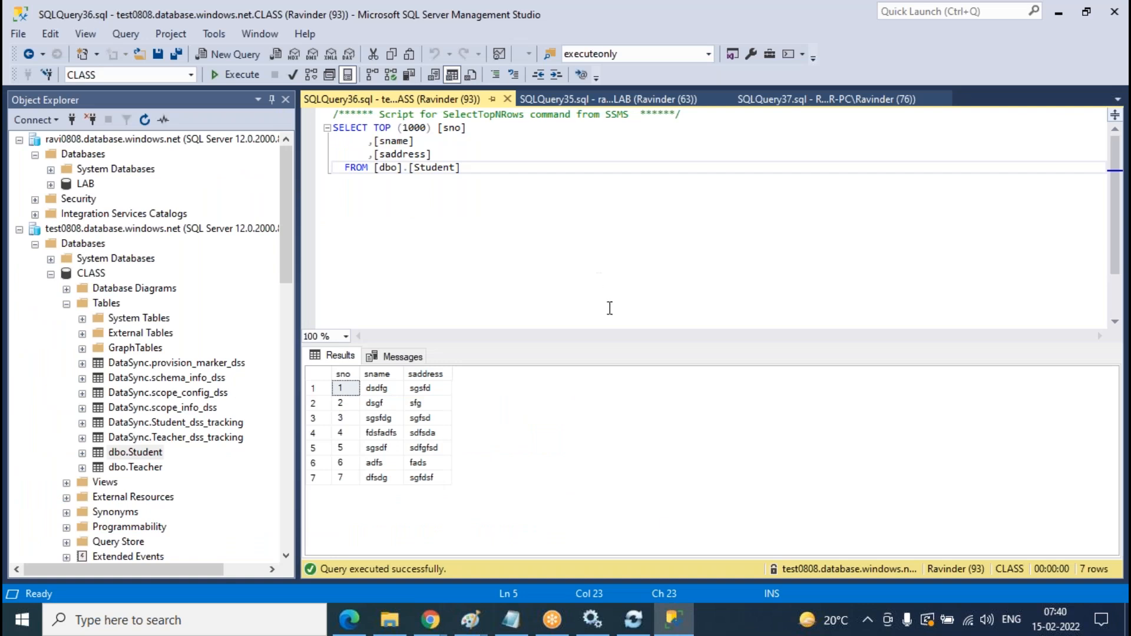
left_click(674, 619)
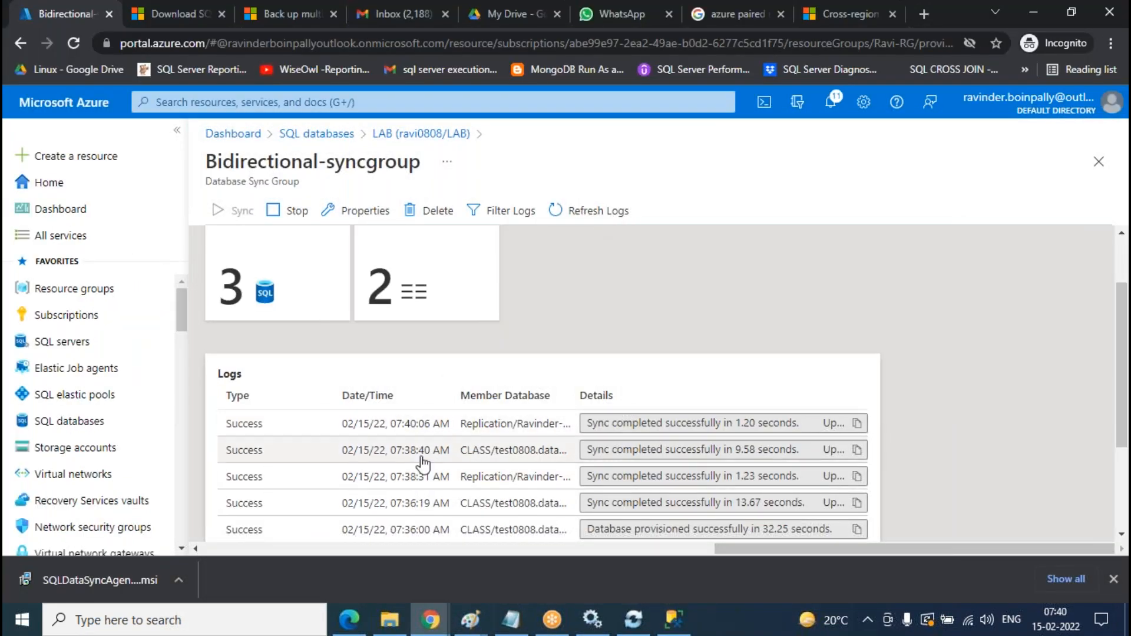
left_click(606, 219)
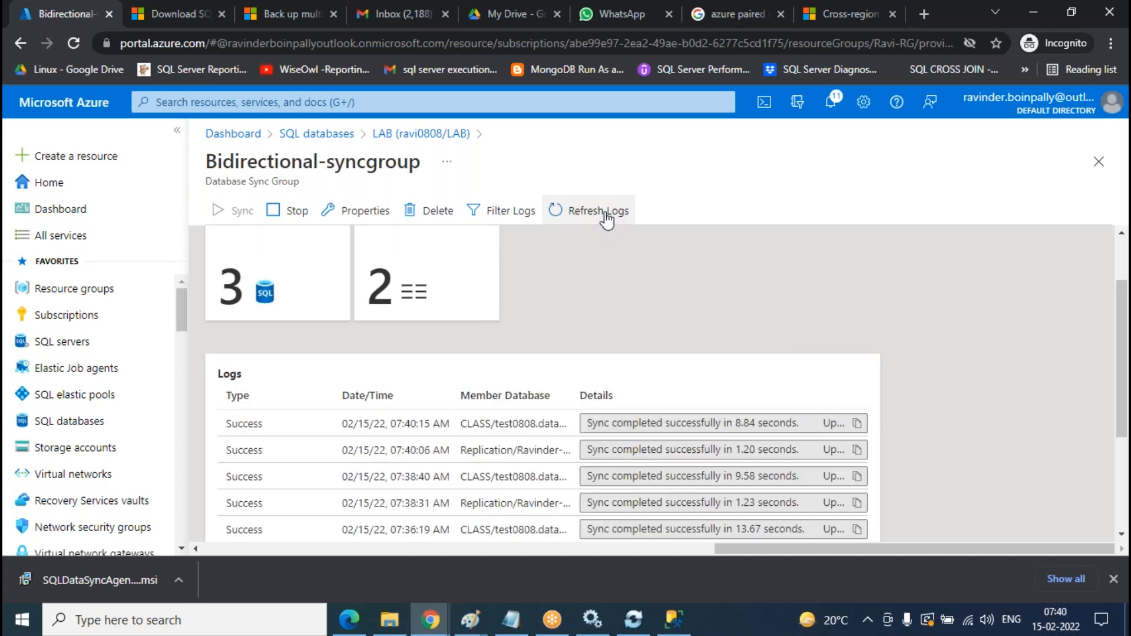
key("alt+Tab")
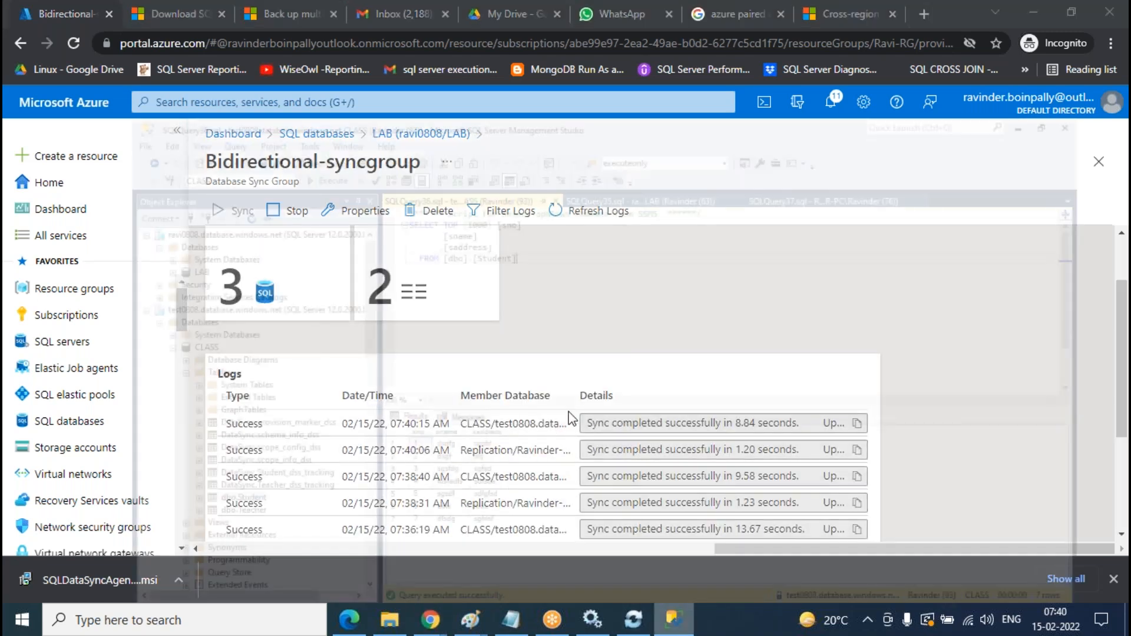
left_click(607, 99)
- Rerun the LAB query, now 7 rows, and the Replication Student query
left_click(236, 74)
left_click(789, 99)
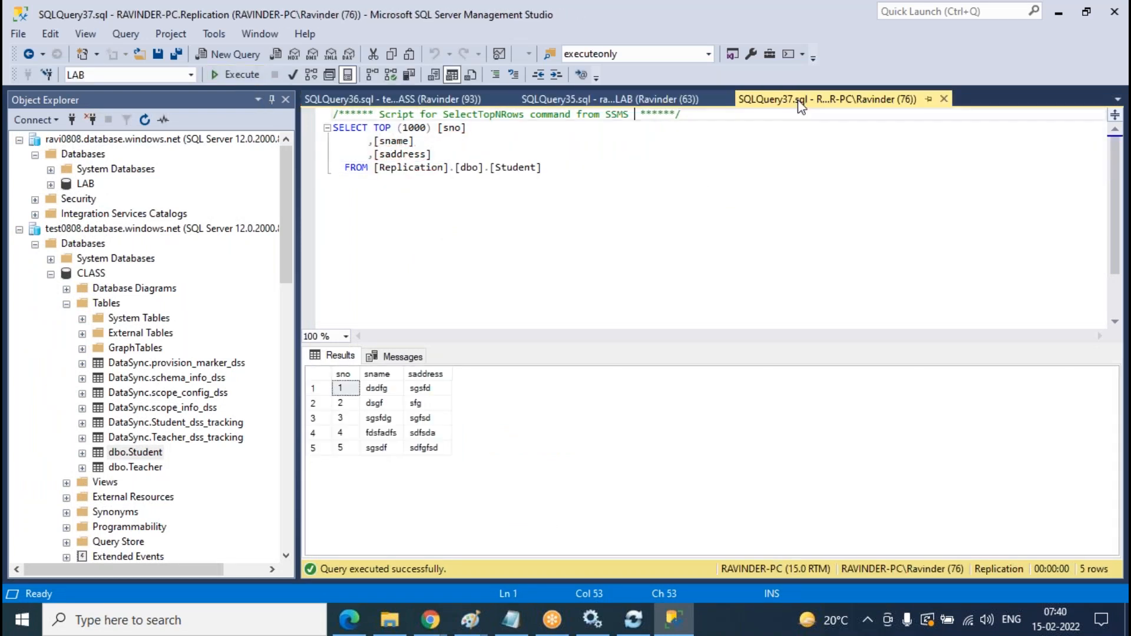
left_click(224, 76)
left_click(392, 99)
left_click(592, 99)
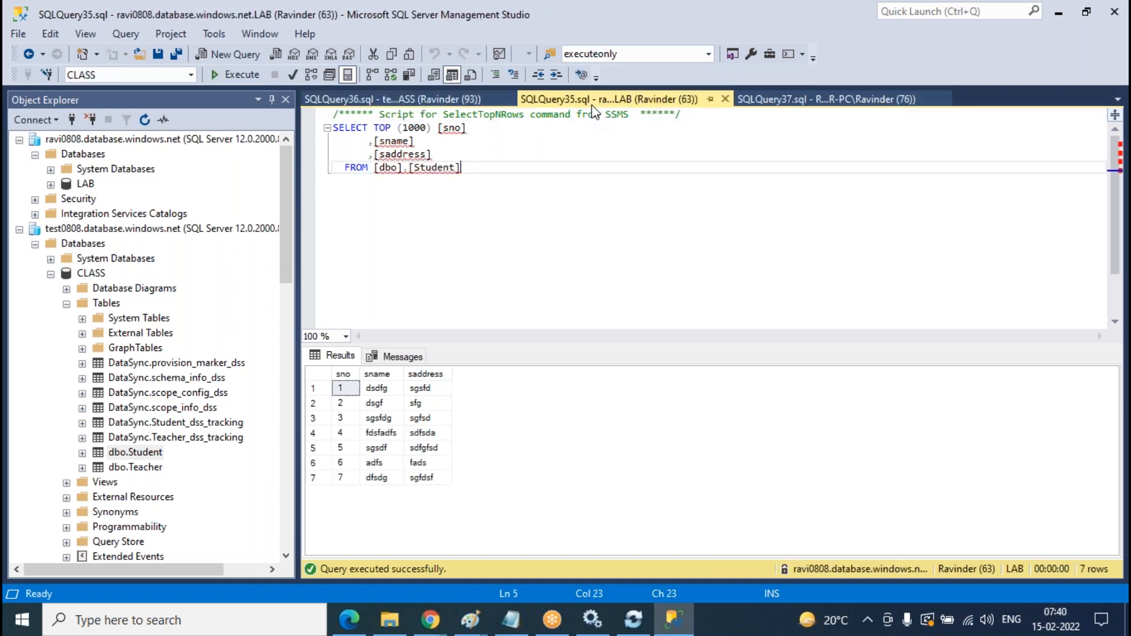
left_click(786, 99)
left_click(228, 74)
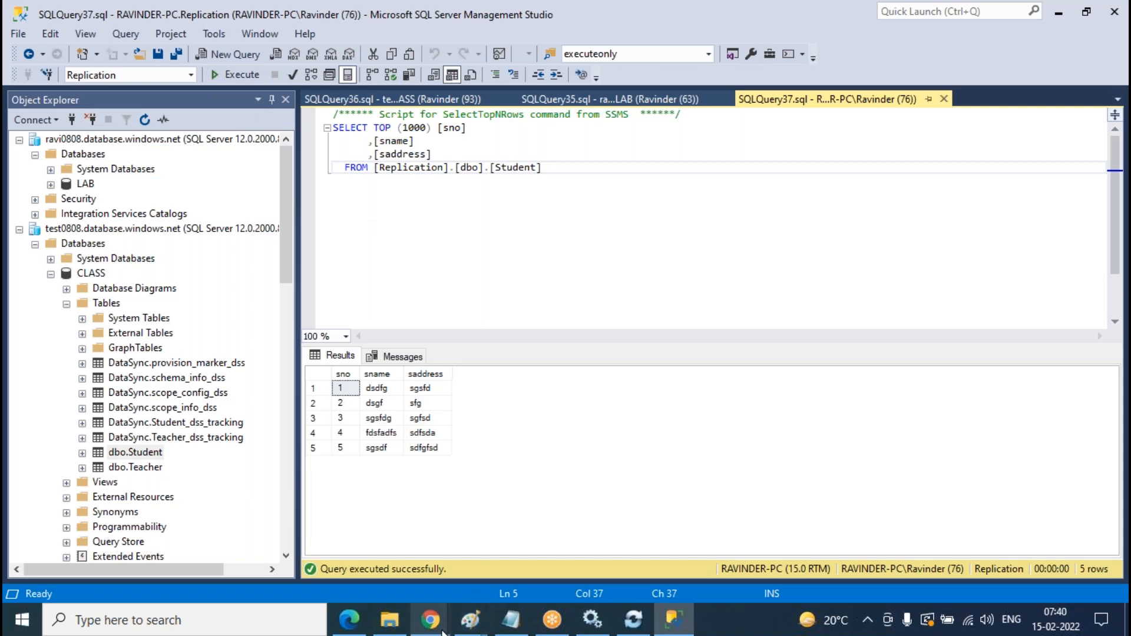
- Trigger another Bidirectional-syncgroup sync in Azure and refresh its logs
mouse_move(430, 620)
left_click(526, 548)
left_click(246, 222)
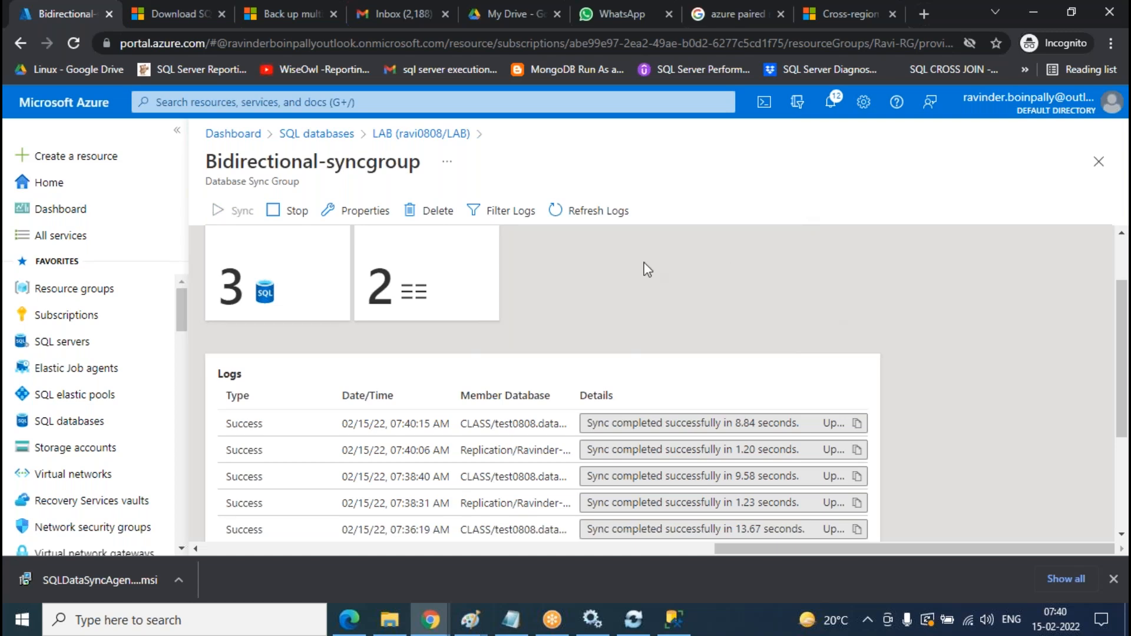
left_click(596, 219)
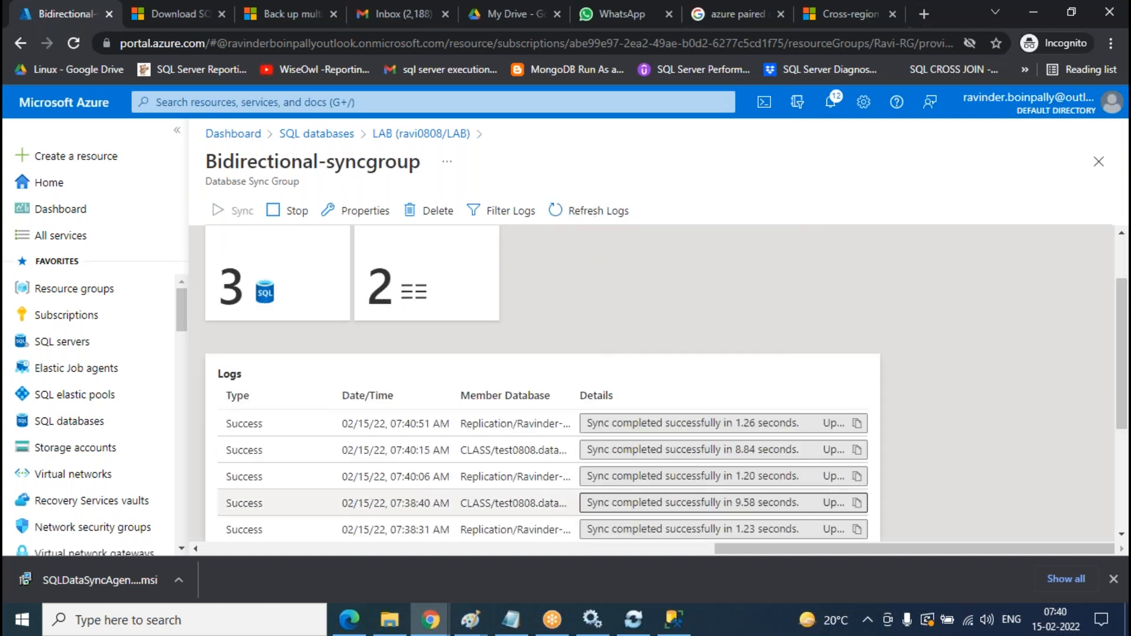
key("alt+Tab")
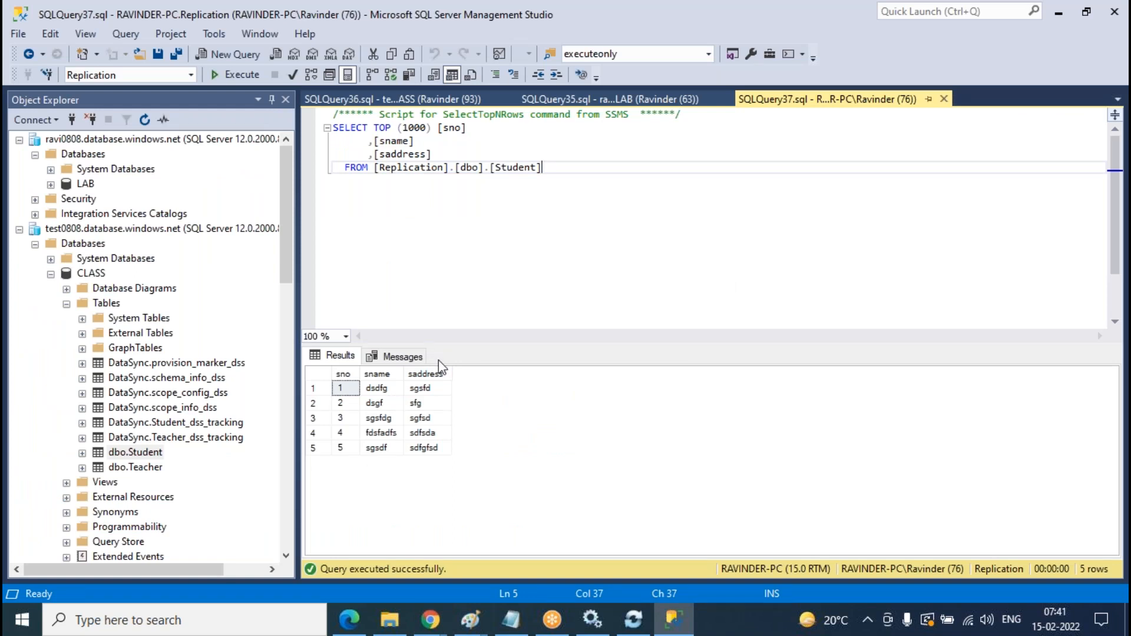
- Rerun the Replication query, which now returns 7 rows, and check the CLASS results
key("F5")
left_click(626, 99)
left_click(411, 99)
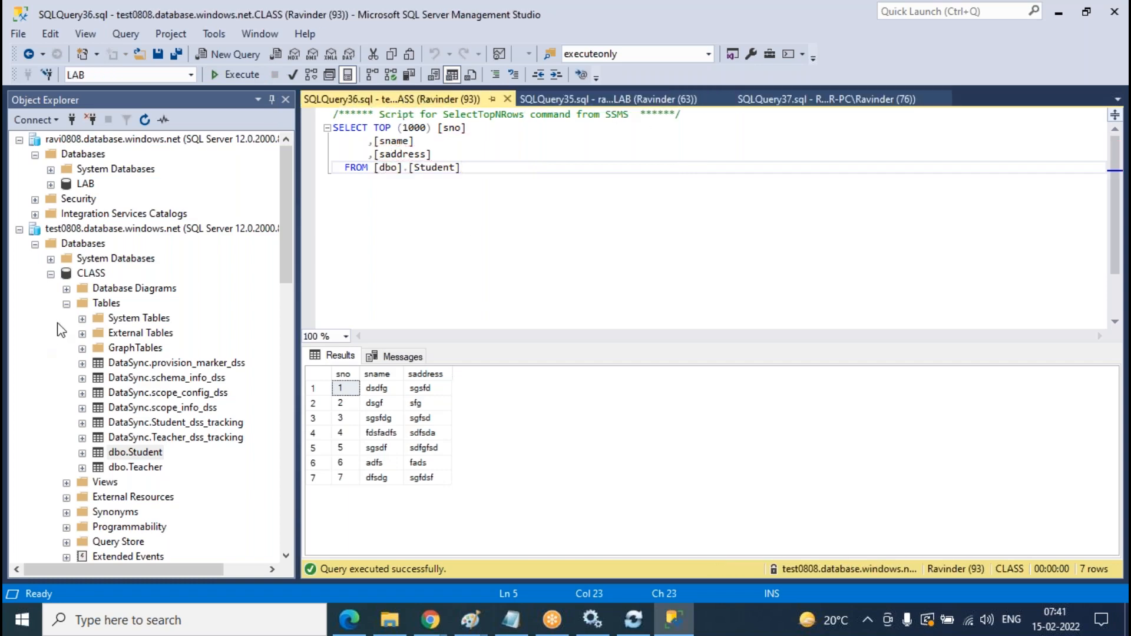
scroll(59, 330, "down", 15)
scroll(168, 452, "up", 2)
scroll(159, 465, "down", 3)
- Edit Replication's dbo.Student table and add row 8 (fghfhfgh, dgfdg)
left_click(147, 471)
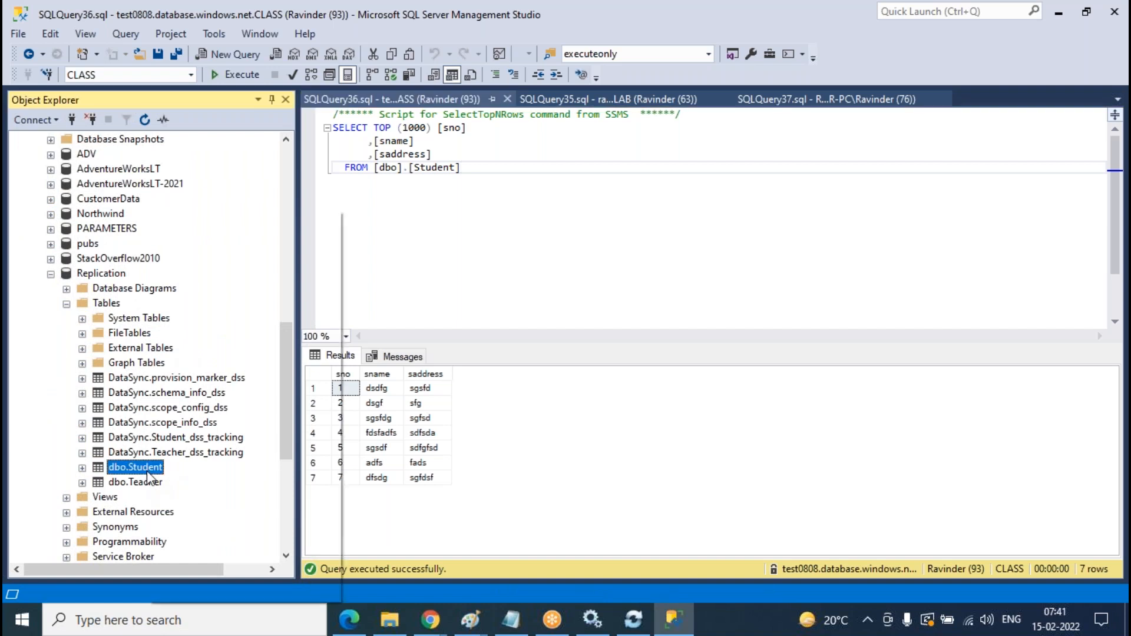
right_click(148, 475)
left_click(242, 271)
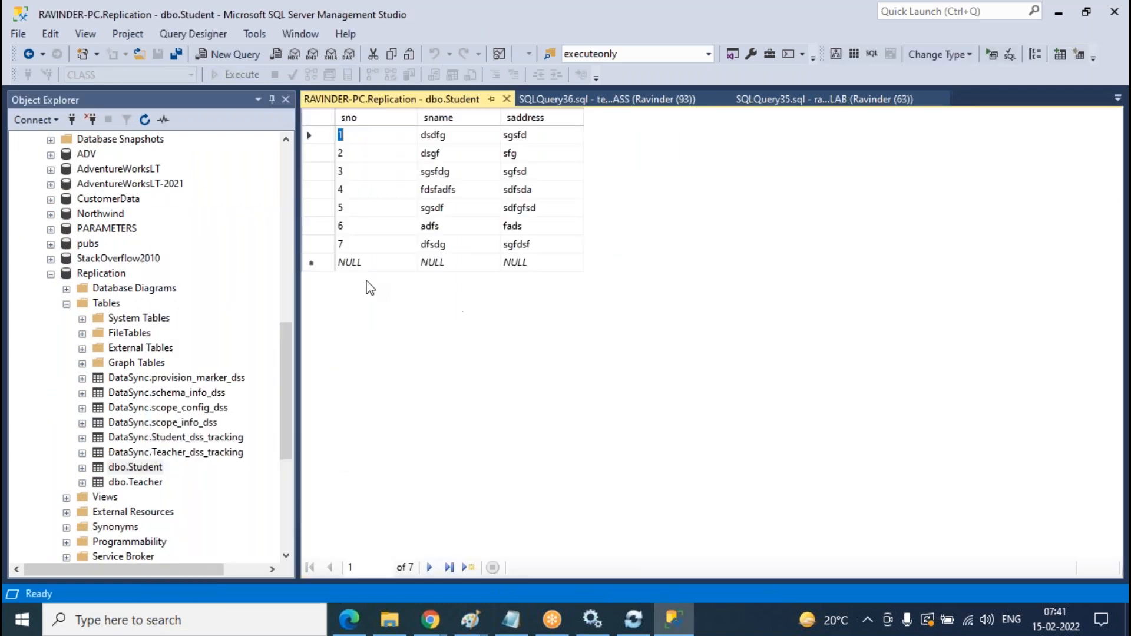
left_click(357, 269)
type("8")
key("Tab")
type("fghf")
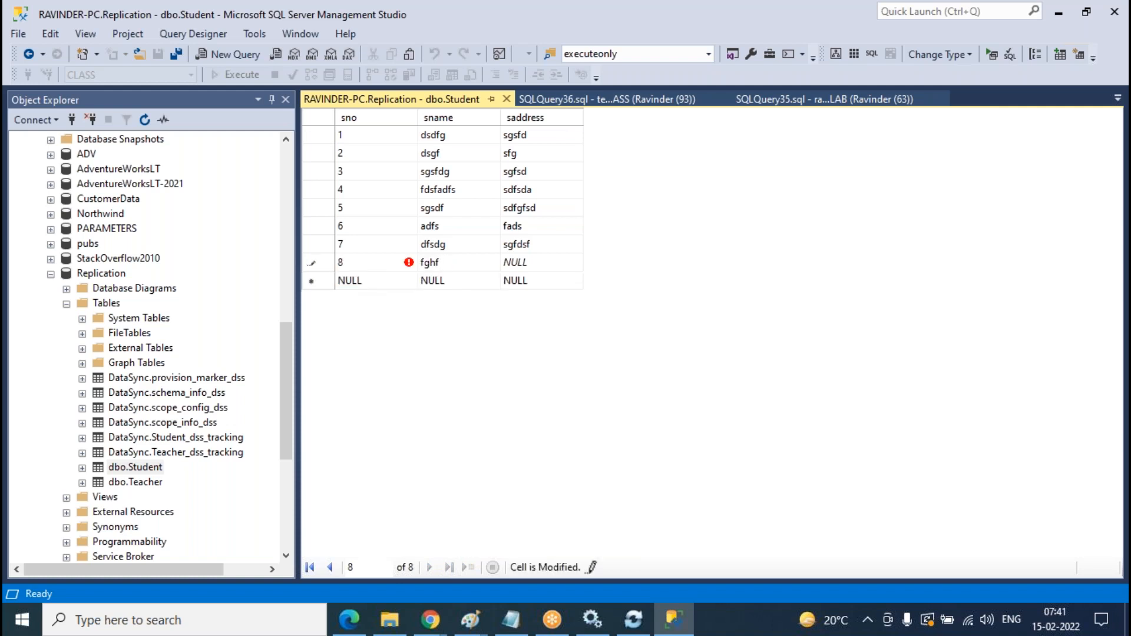
key("Tab")
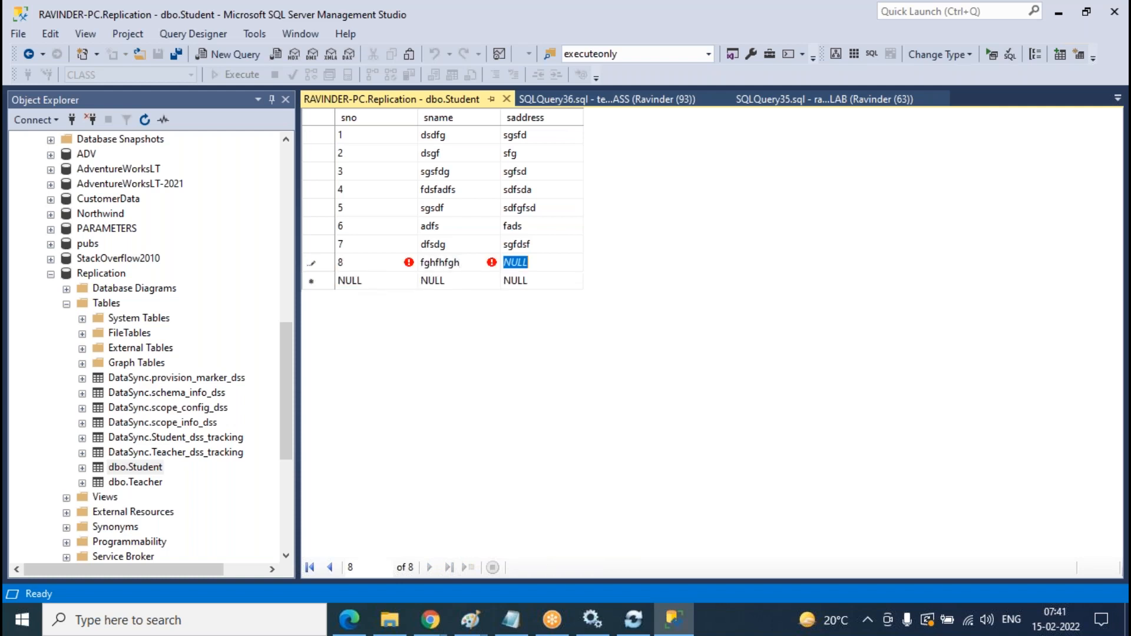
type("dgfdg")
key("Tab")
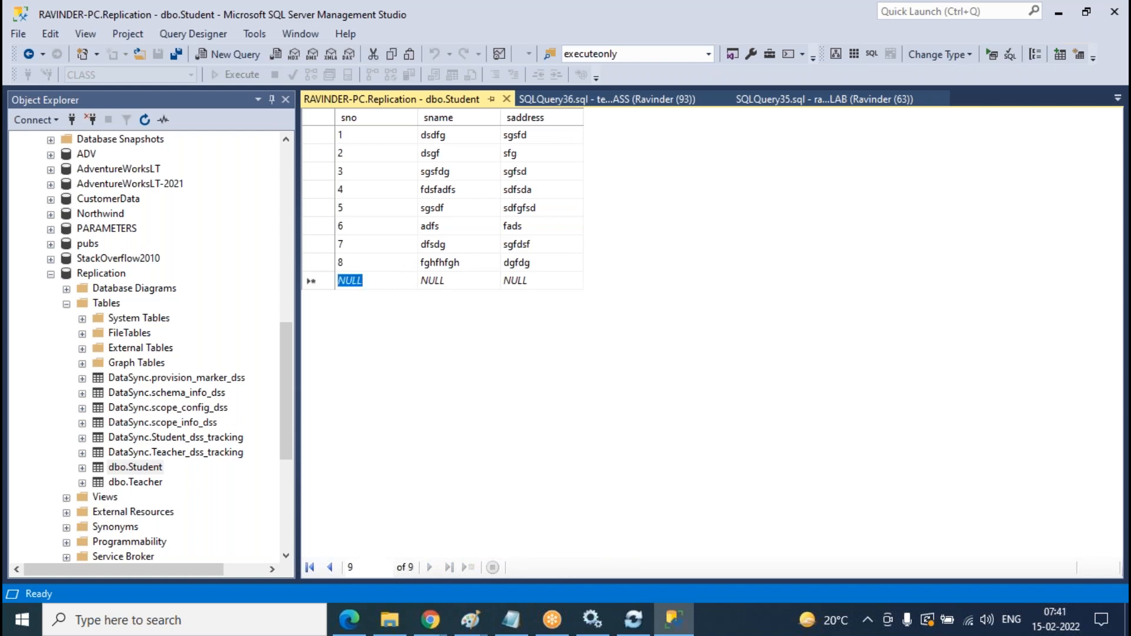
- Fill in row 9 with sname cgfffg and saddress fds
type("9")
key("Tab")
type("cgff")
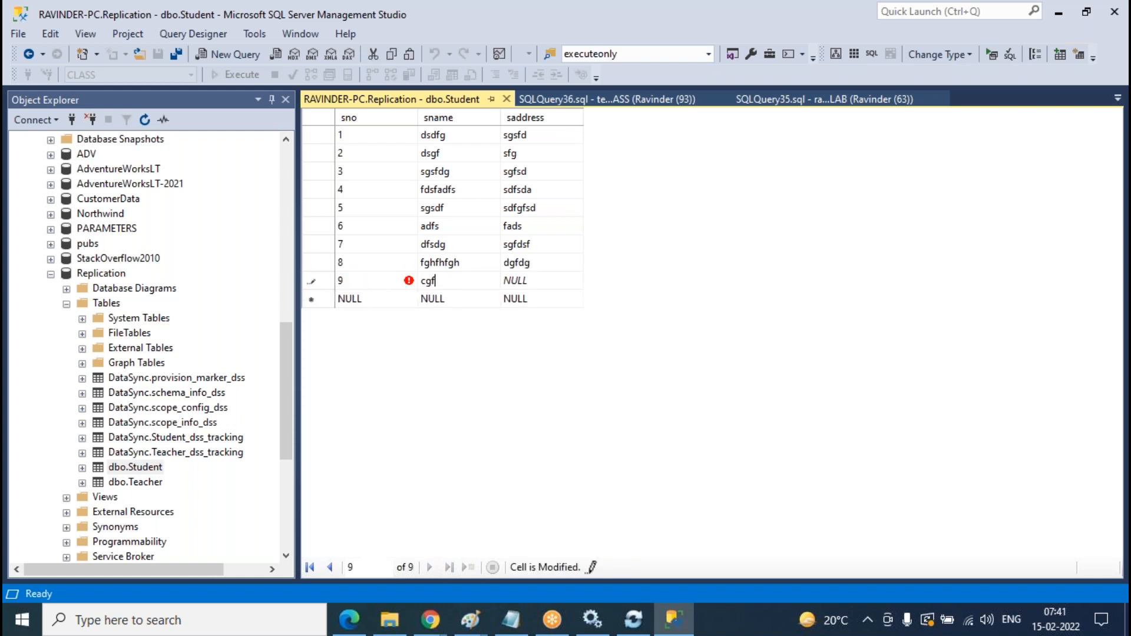
key("Tab")
type("fds")
- Close the edit grid and rerun the Replication, LAB and CLASS Student queries
left_click(507, 99)
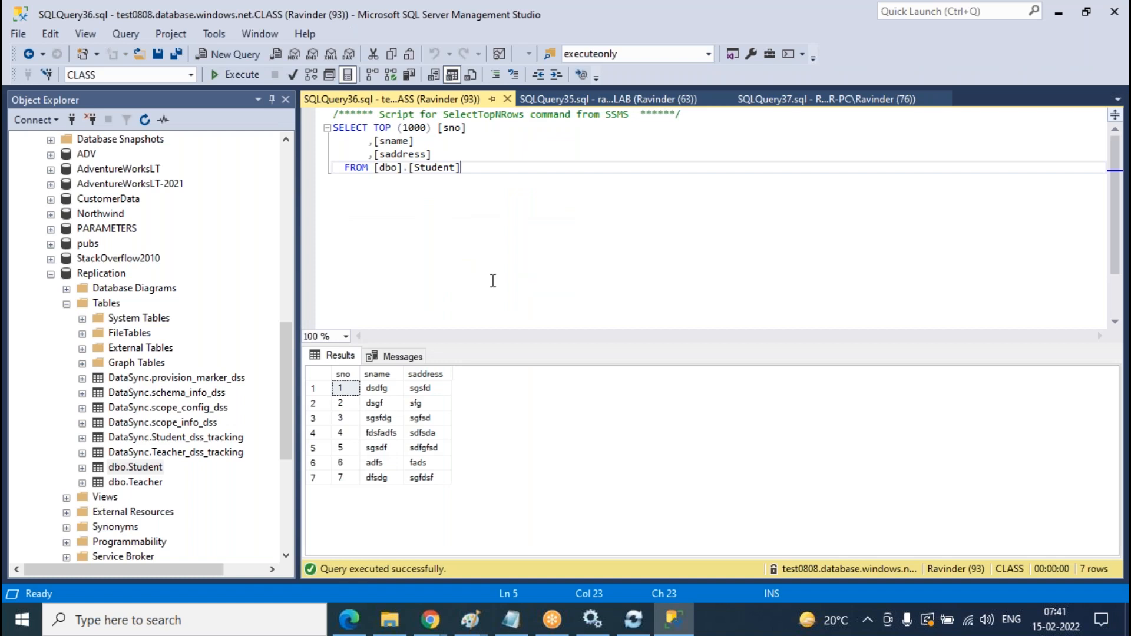
left_click(830, 100)
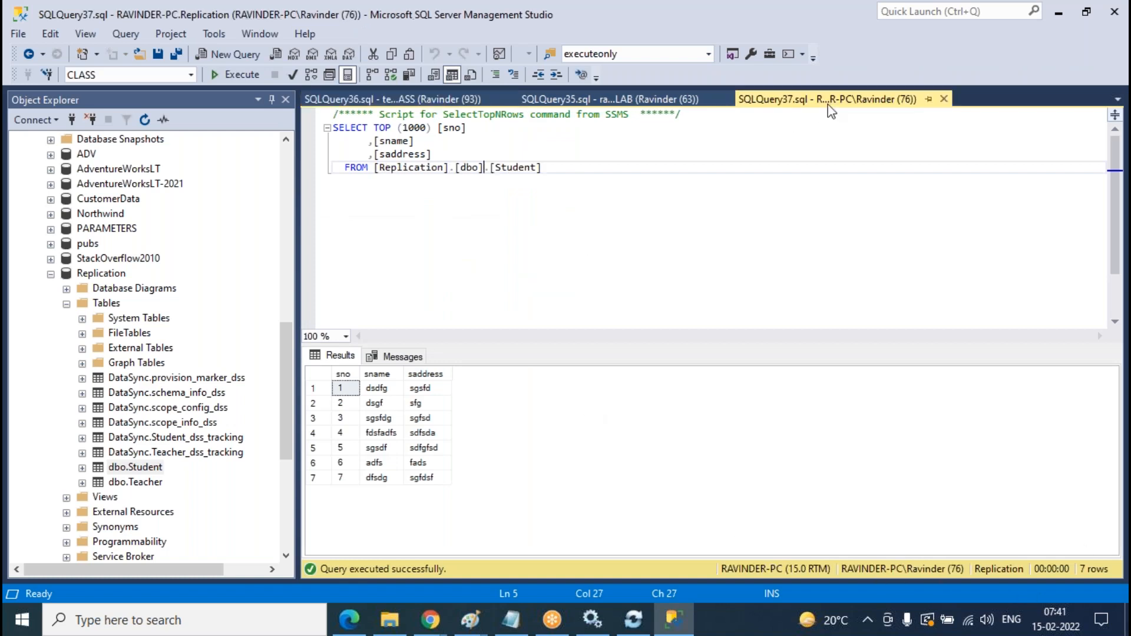
left_click(242, 82)
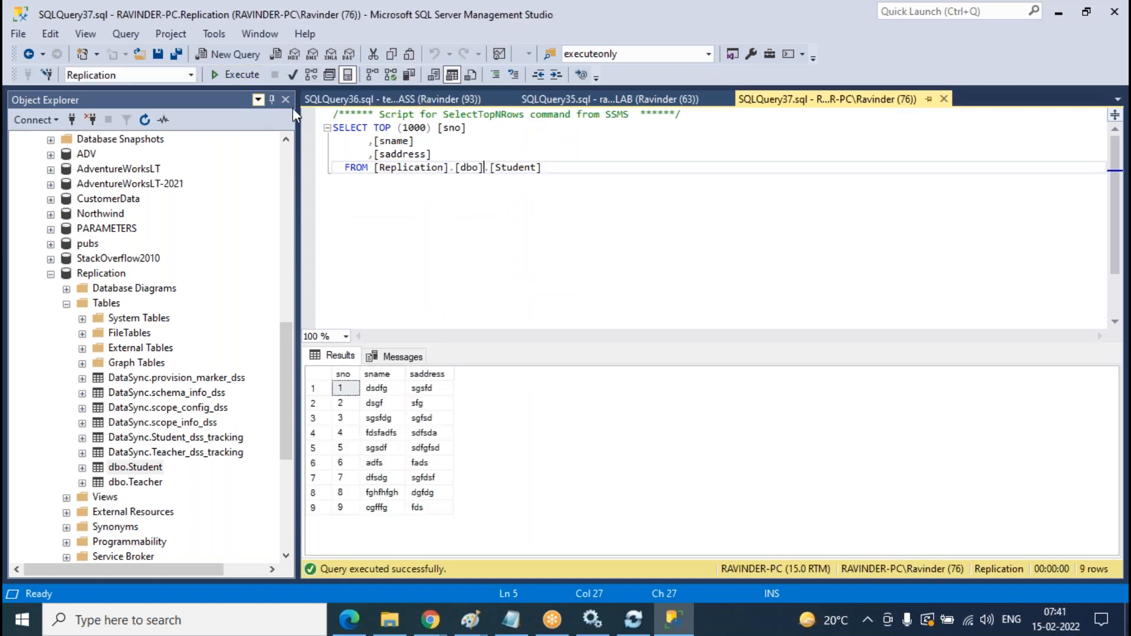
left_click(674, 103)
left_click(244, 75)
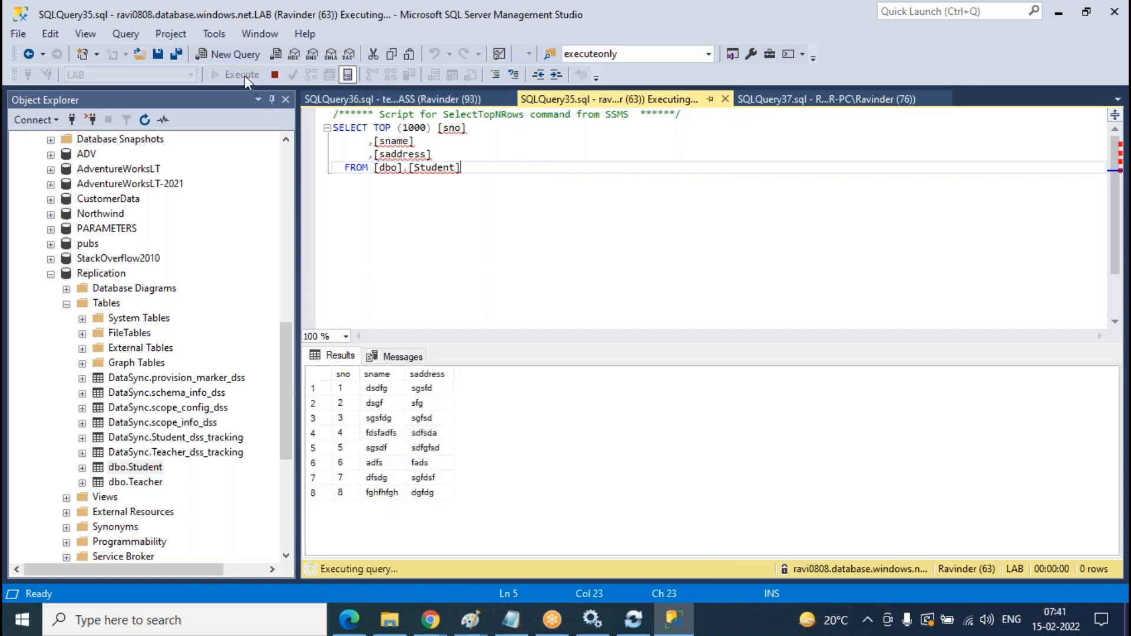
left_click(429, 102)
left_click(247, 77)
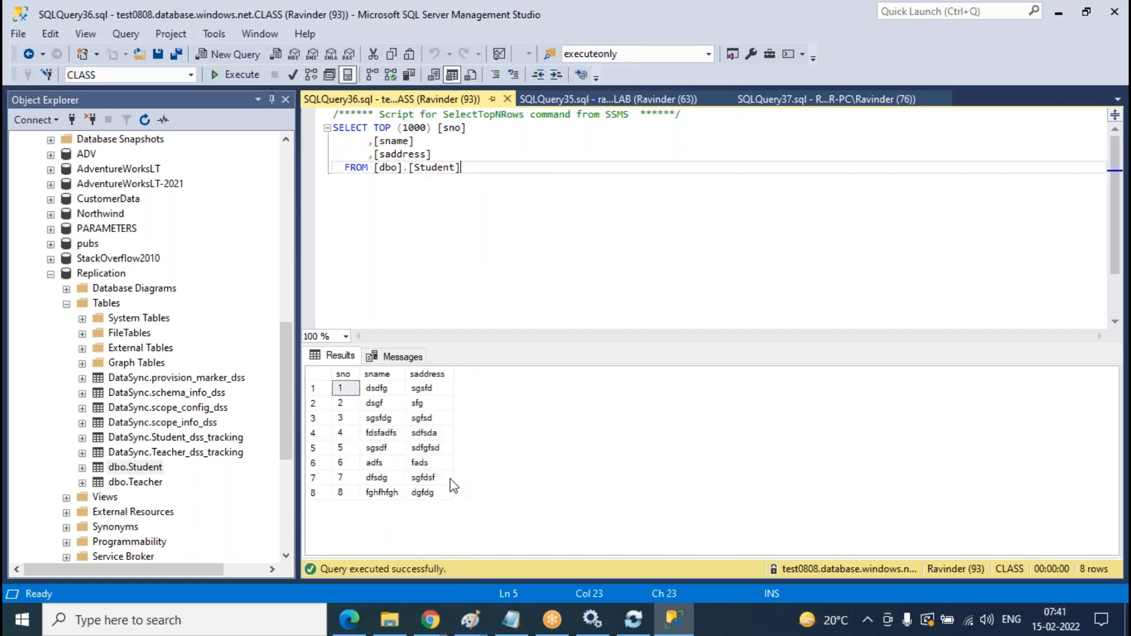
- Keep rerunning the LAB and CLASS queries until CLASS shows 8 rows
left_click(814, 102)
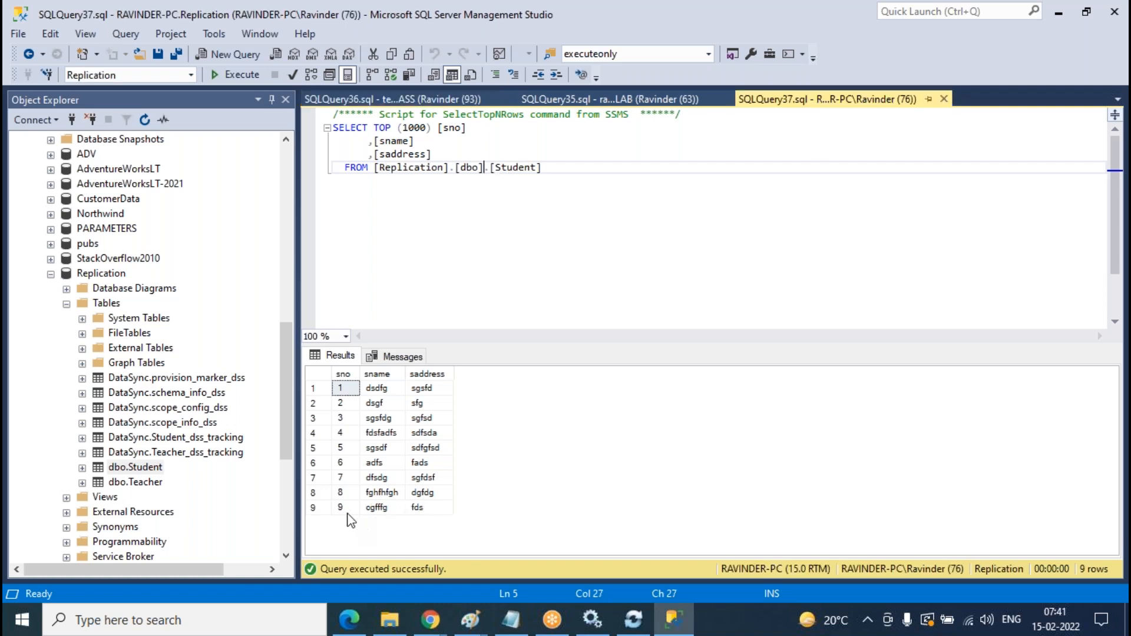
left_click(613, 99)
left_click(243, 74)
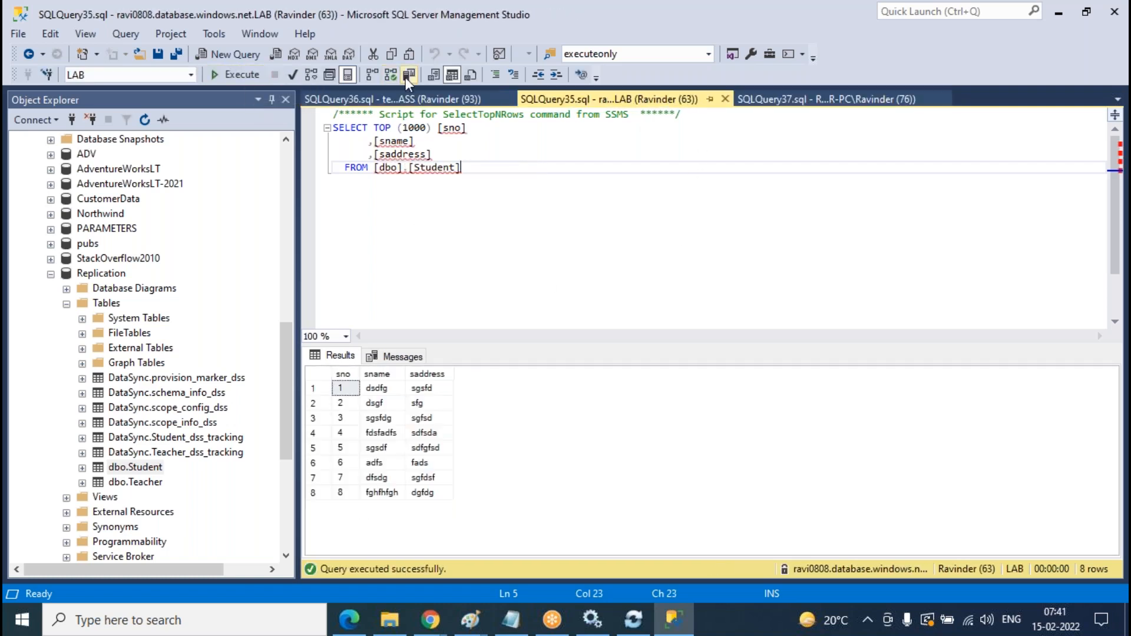
left_click(389, 99)
left_click(240, 79)
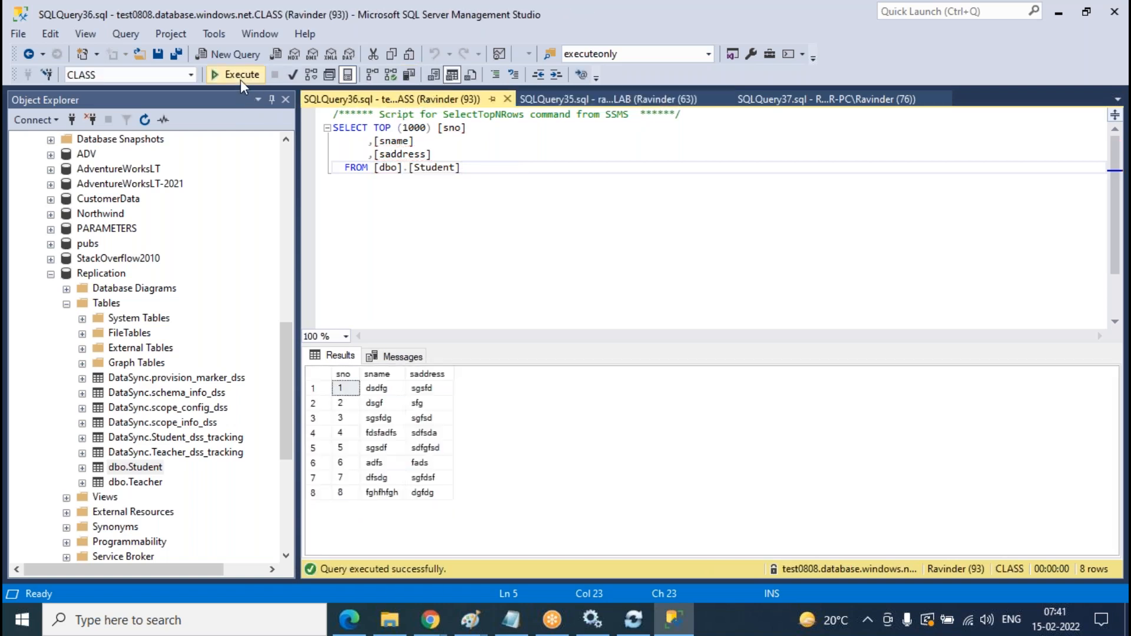
left_click(596, 100)
left_click(241, 75)
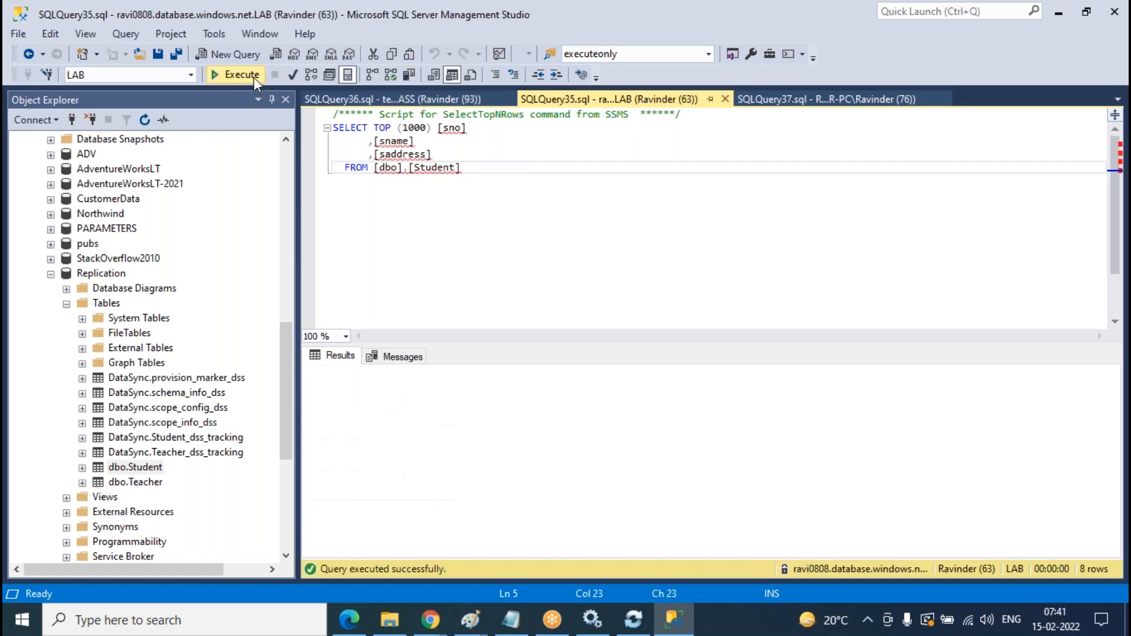
left_click(389, 99)
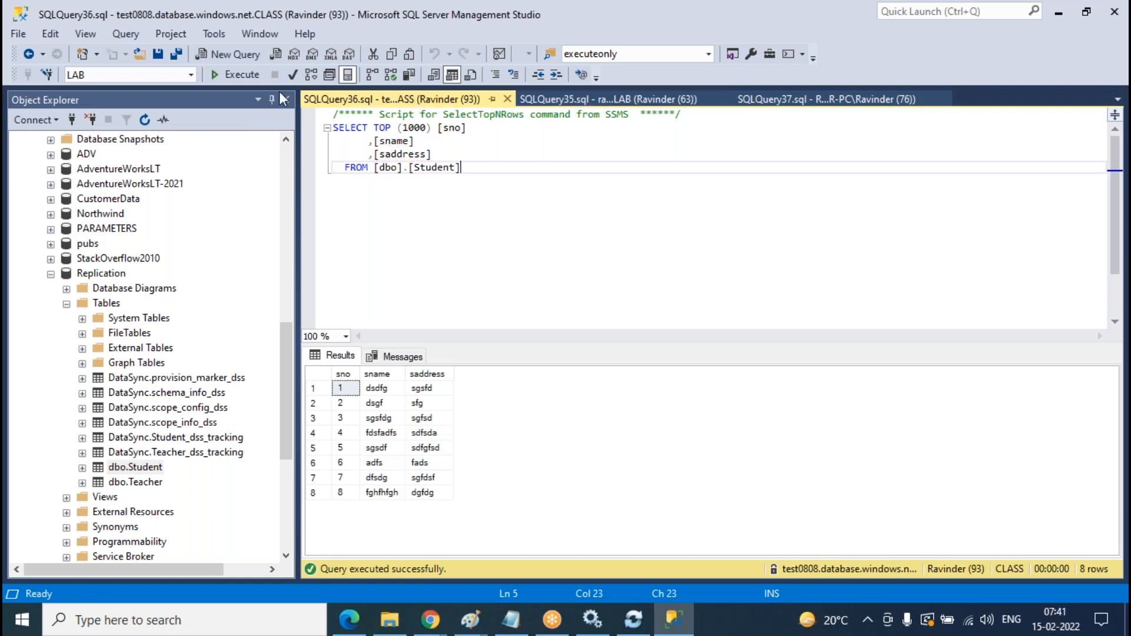
left_click(236, 75)
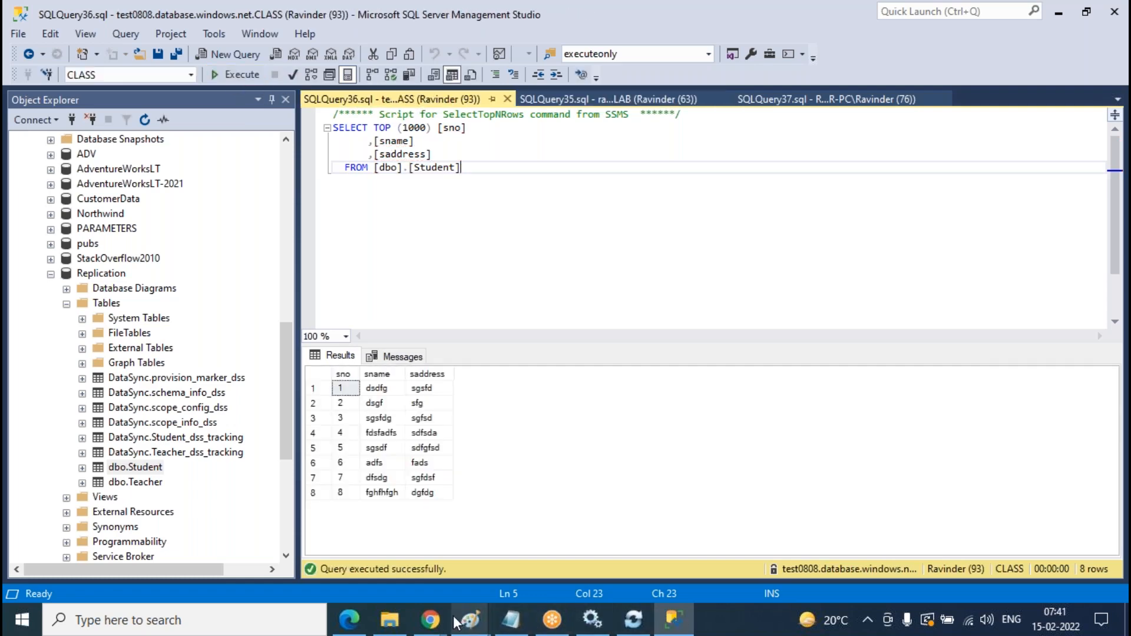
- Sync Bidirectional-syncgroup and refresh logs until the 07:42:21 AM CLASS sync (9.44 s) appears
mouse_move(431, 619)
left_click(518, 530)
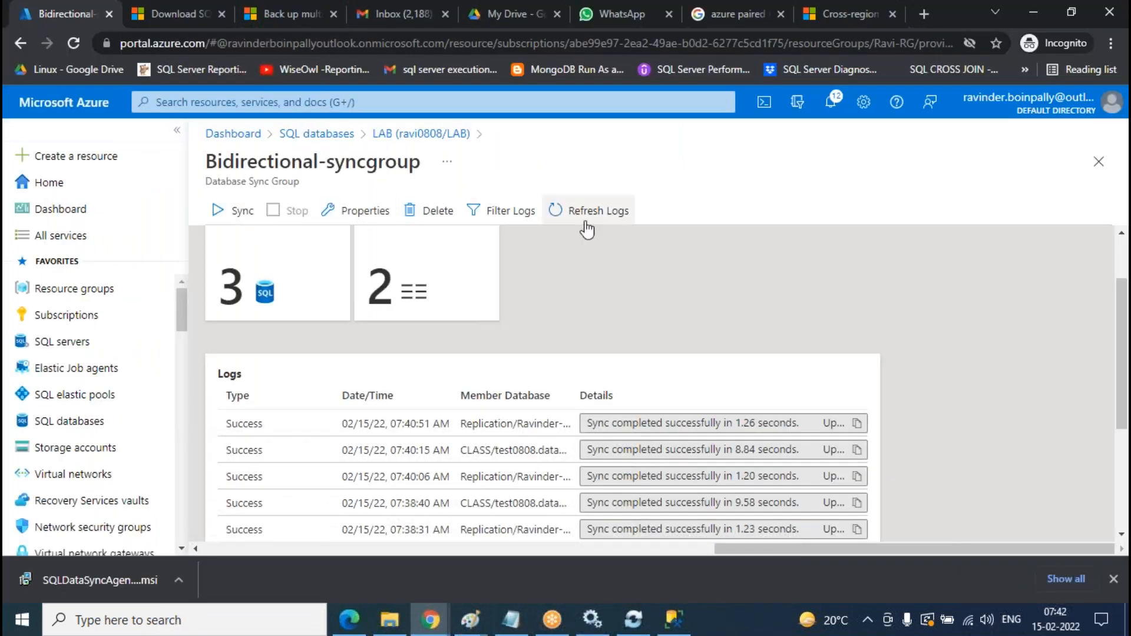
left_click(626, 222)
scroll(635, 246, "down", 2)
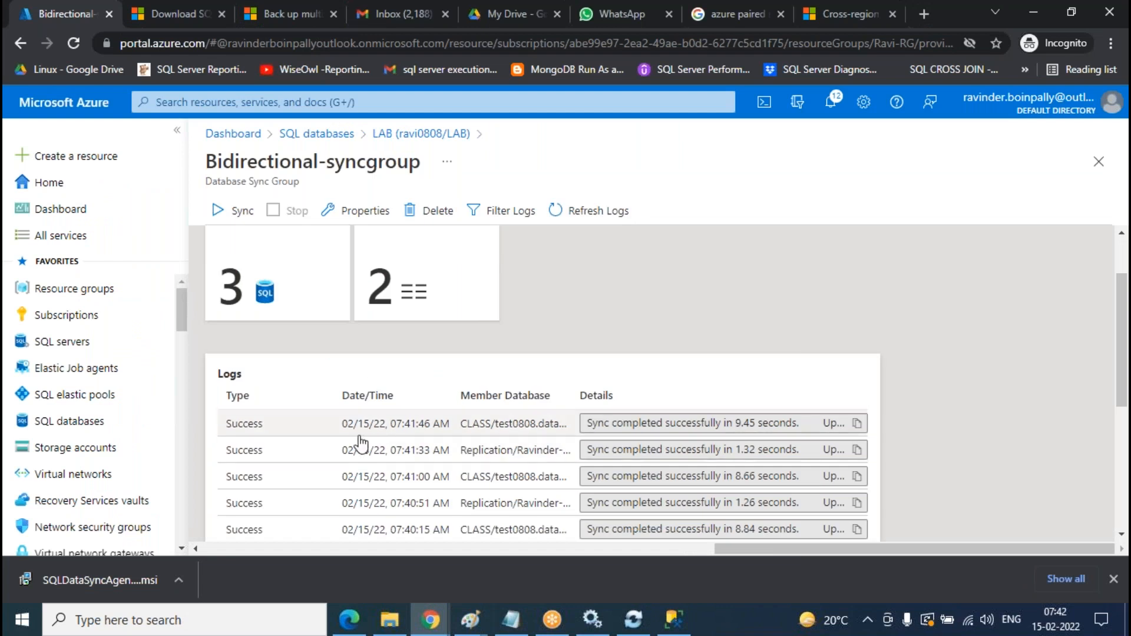
left_click(241, 213)
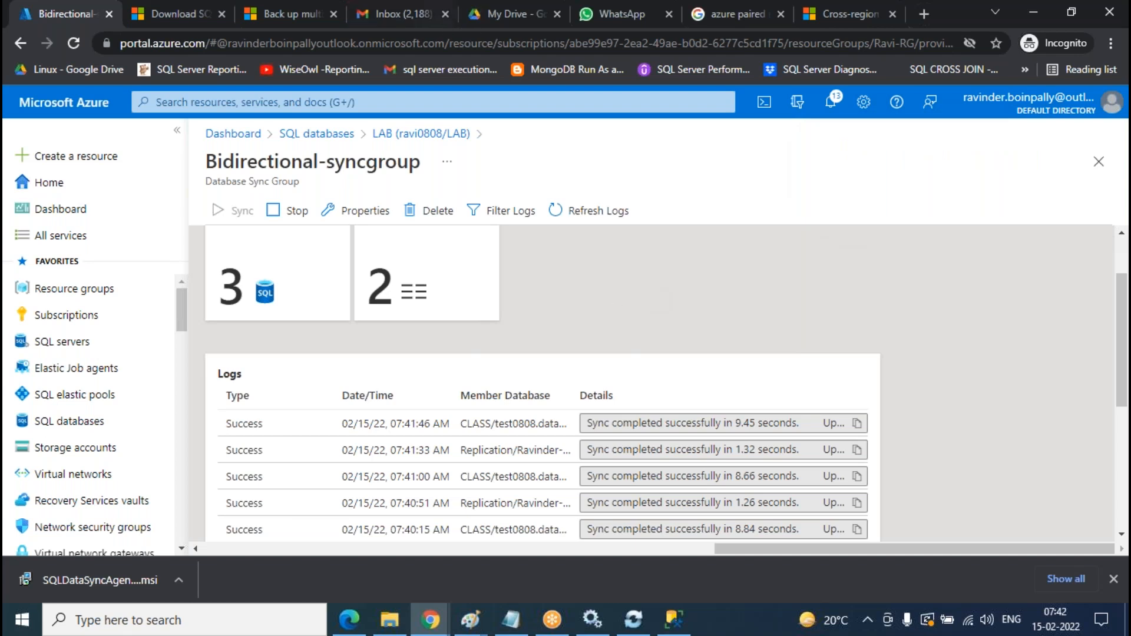
left_click(610, 224)
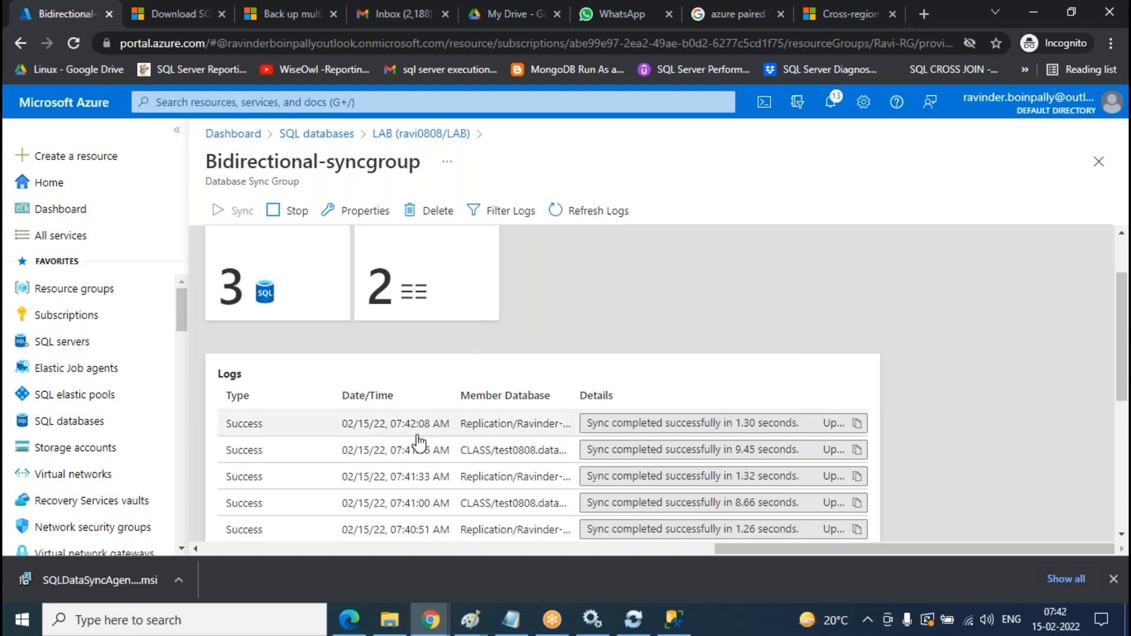
left_click(601, 213)
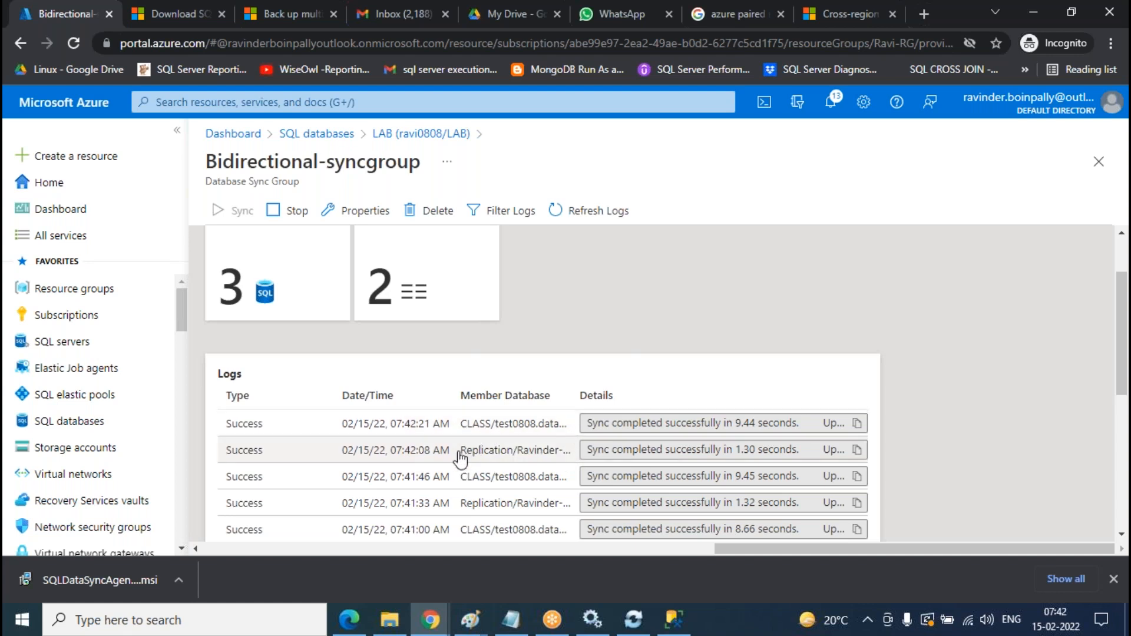
left_click(594, 217)
key("alt+Tab")
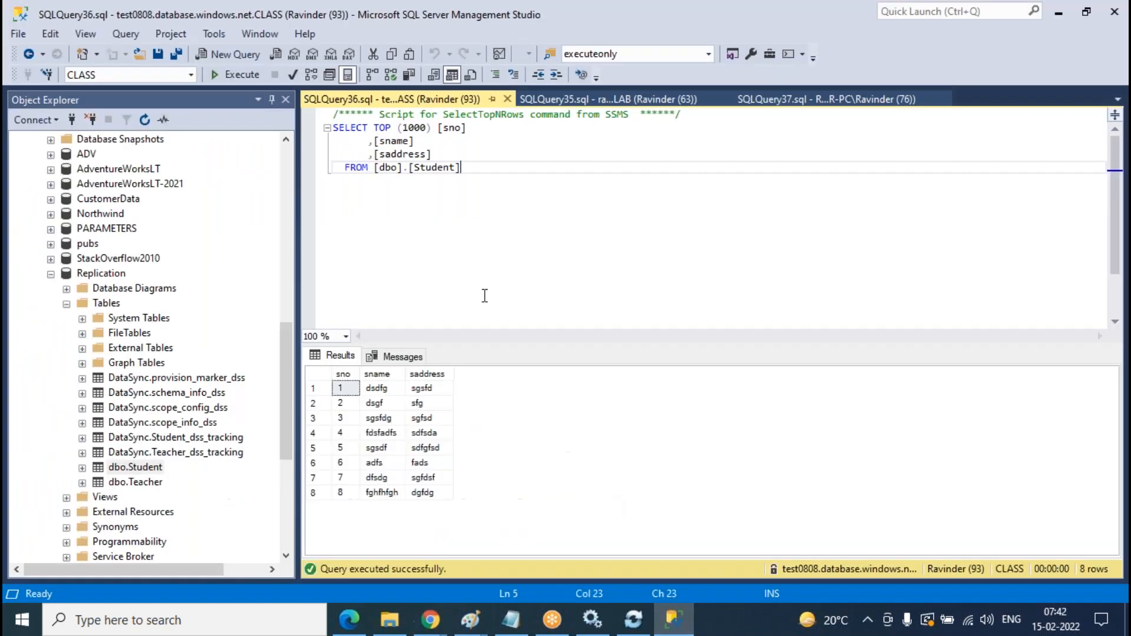
- Rerun the CLASS, LAB and Replication queries; Replication now returns 9 rows including row 9 (cgfffg, fds)
left_click(246, 77)
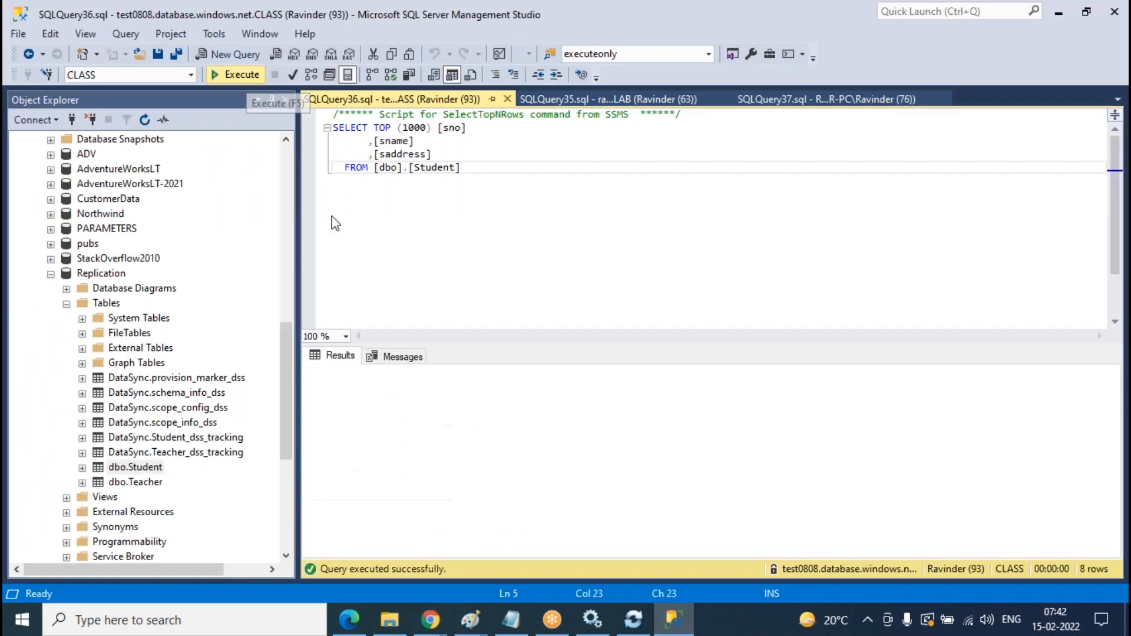
left_click(638, 94)
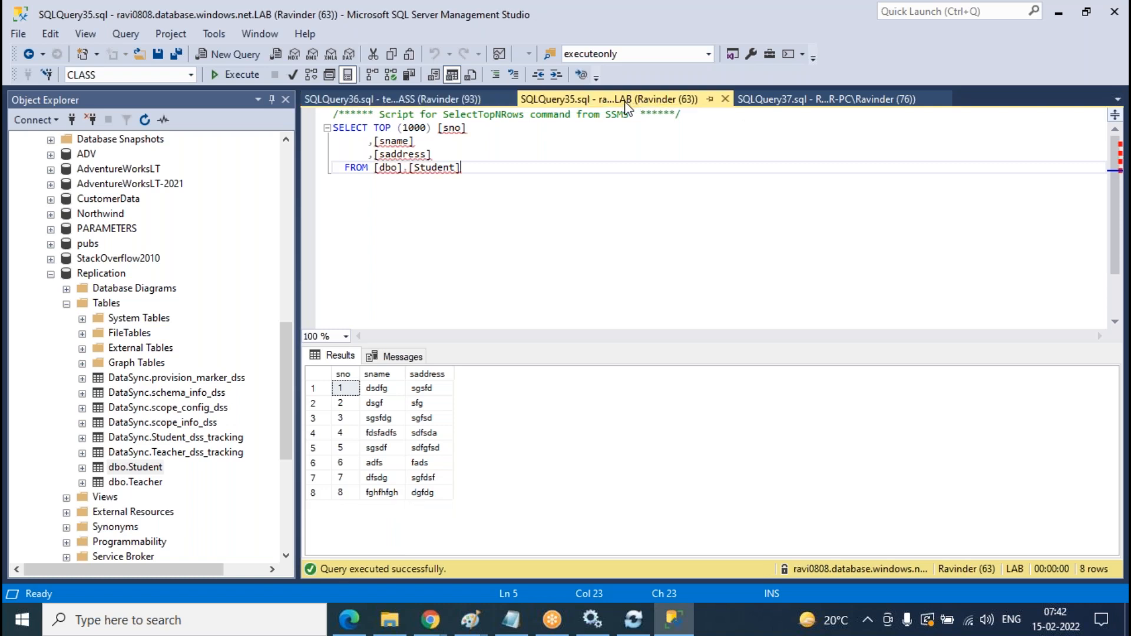
left_click(240, 76)
left_click(800, 100)
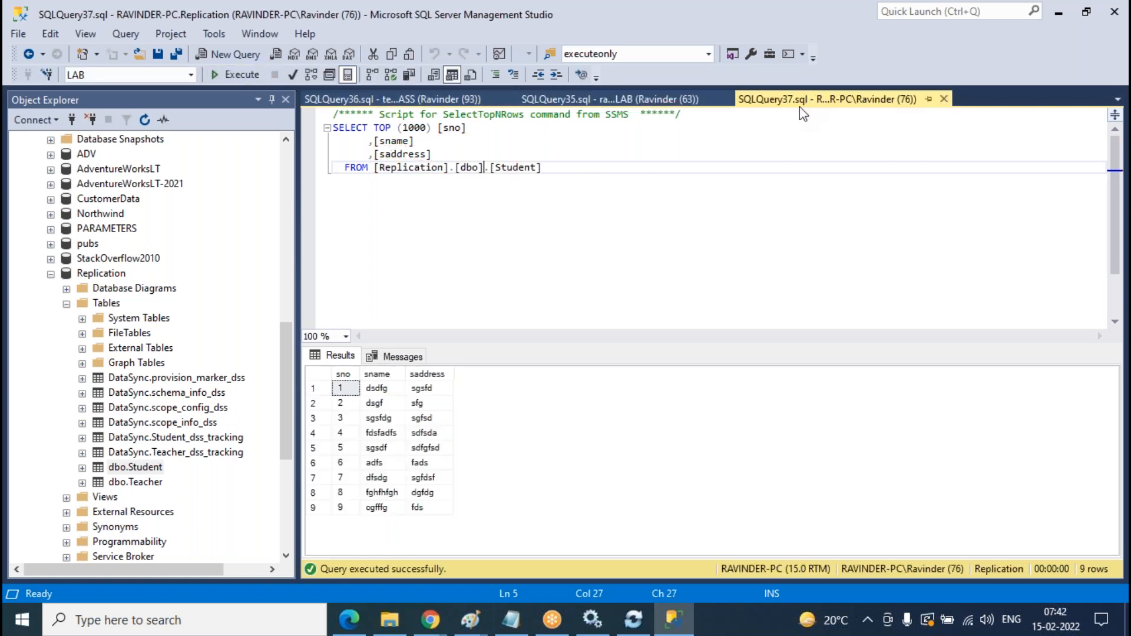
left_click(235, 75)
left_click(66, 304)
- Collapse Replication and CLASS, then open LAB's dbo.Student in Edit Top 200 Rows
left_click(51, 274)
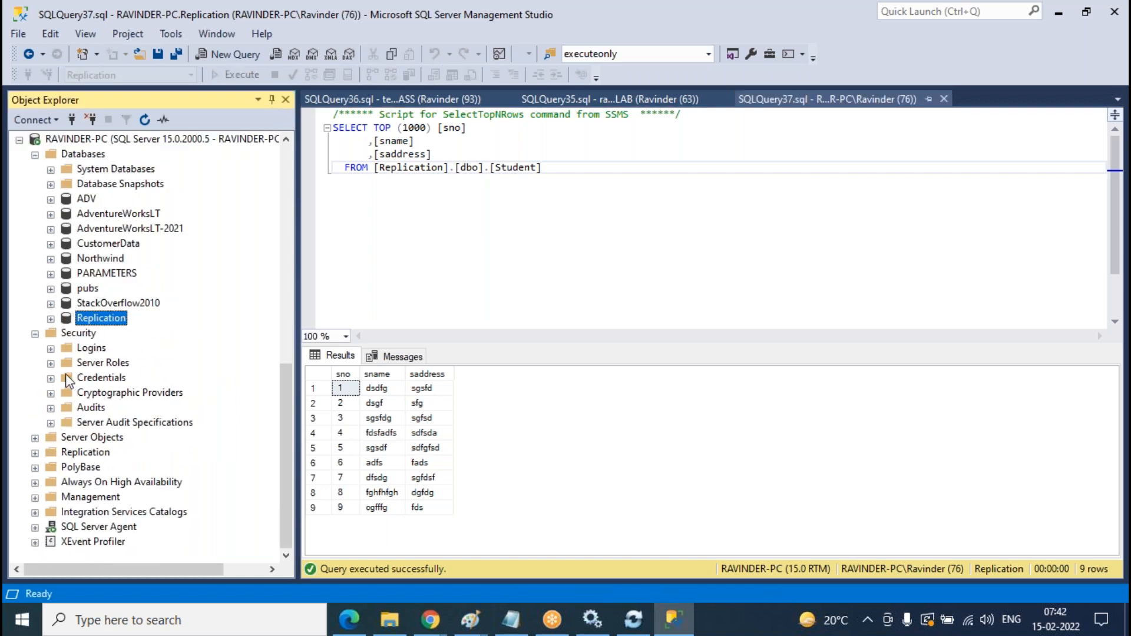
scroll(140, 337, "up", 10)
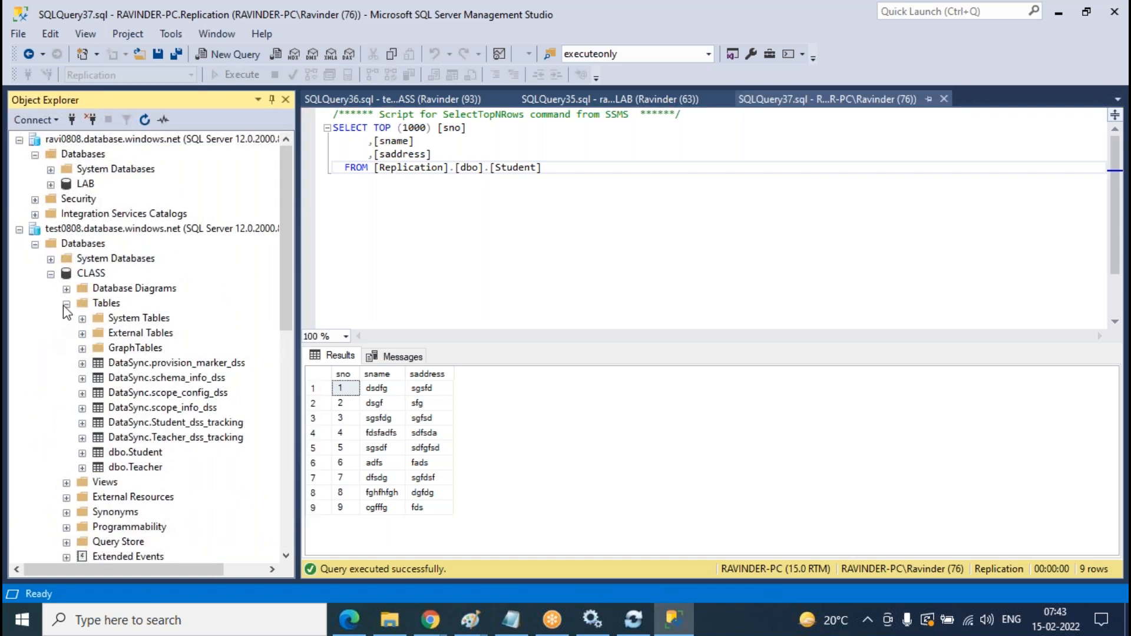
left_click(66, 304)
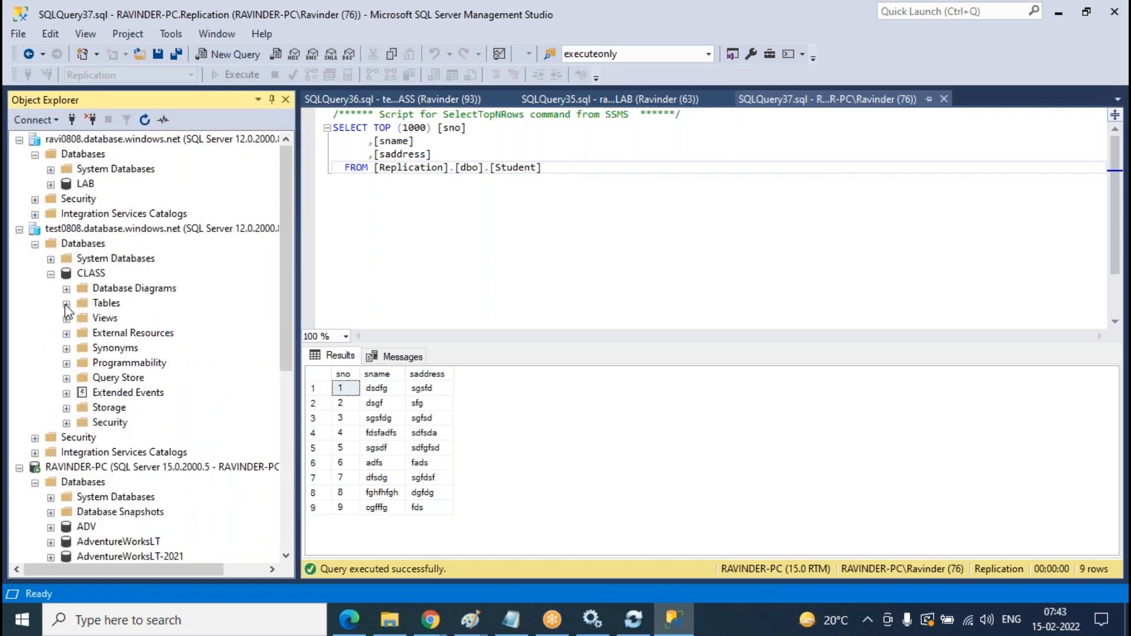
left_click(51, 185)
left_click(66, 213)
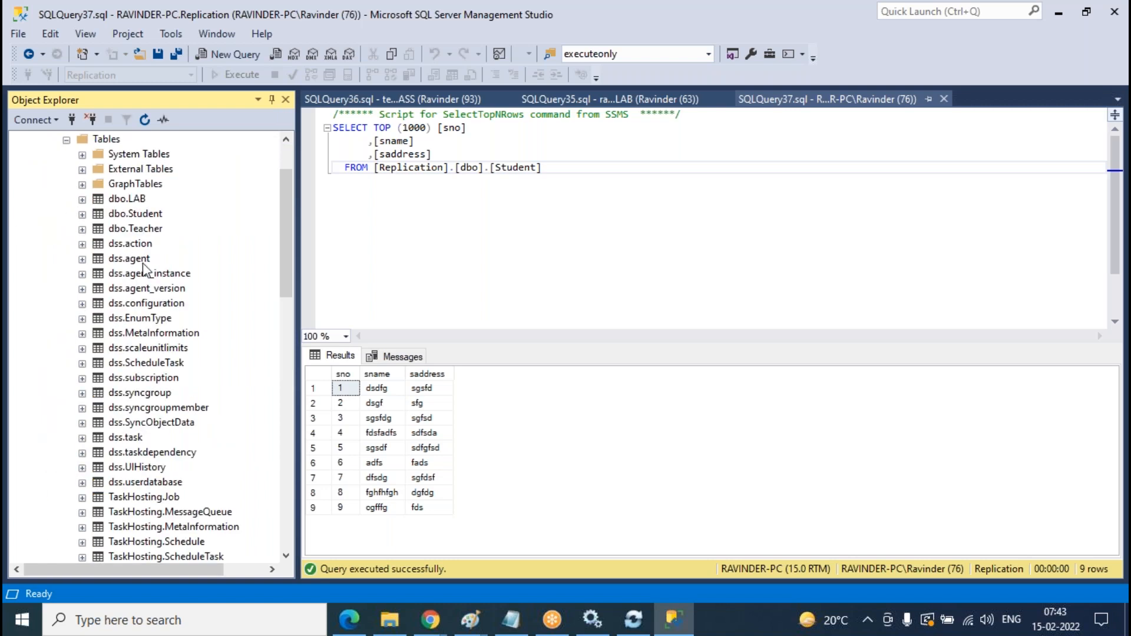
right_click(148, 219)
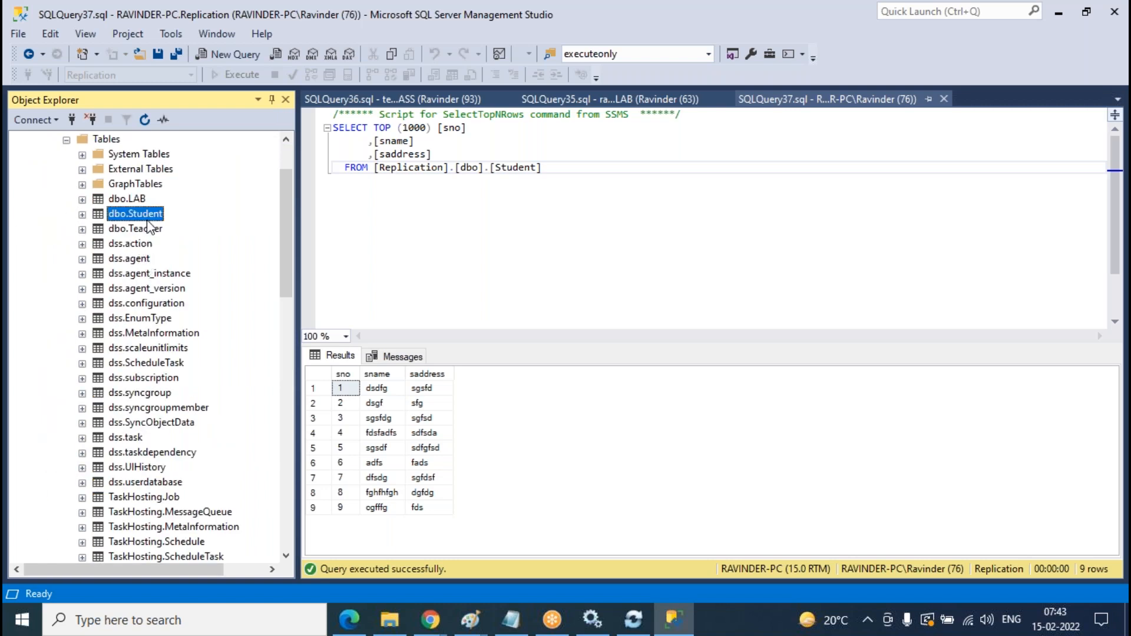
left_click(259, 288)
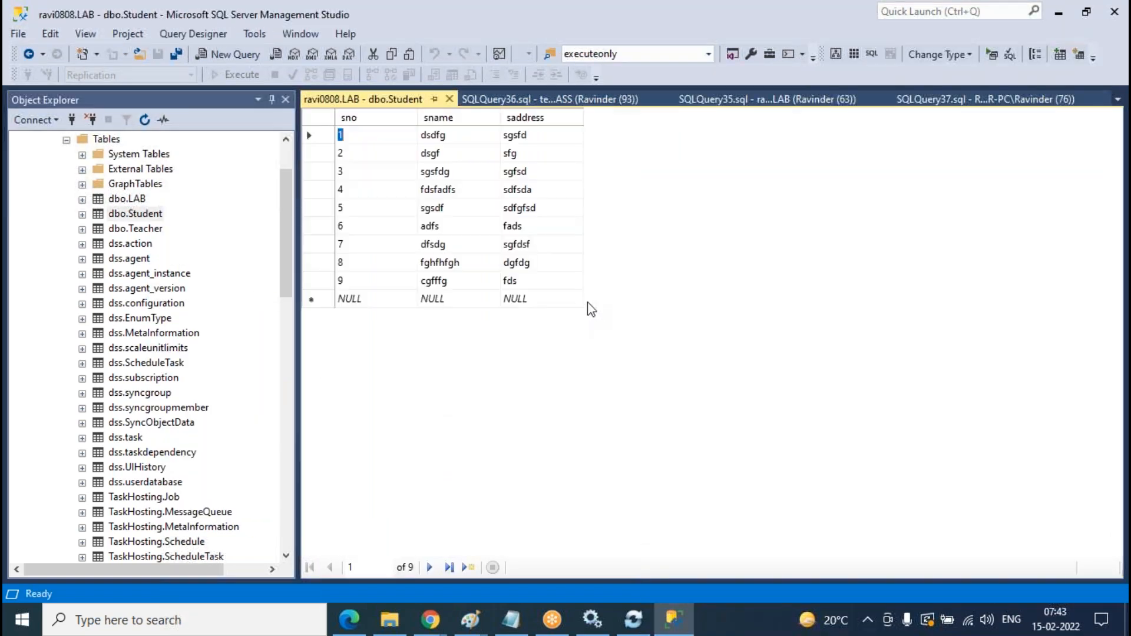
- Add row 10 with a student name and address US, then close the grid
left_click(350, 299)
type("10")
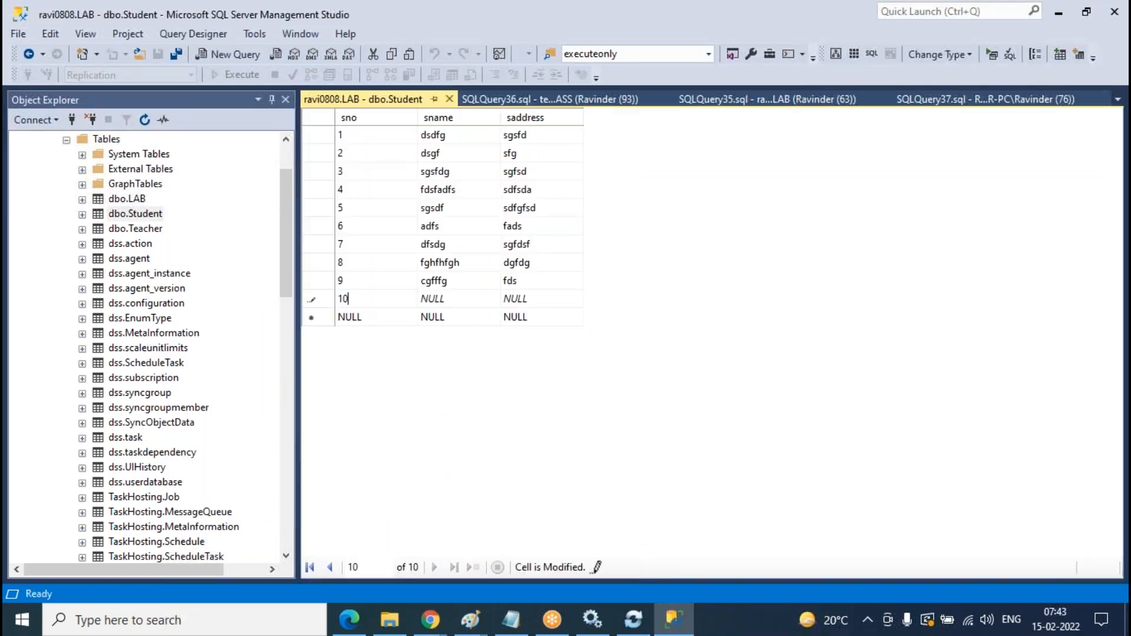
key("Tab")
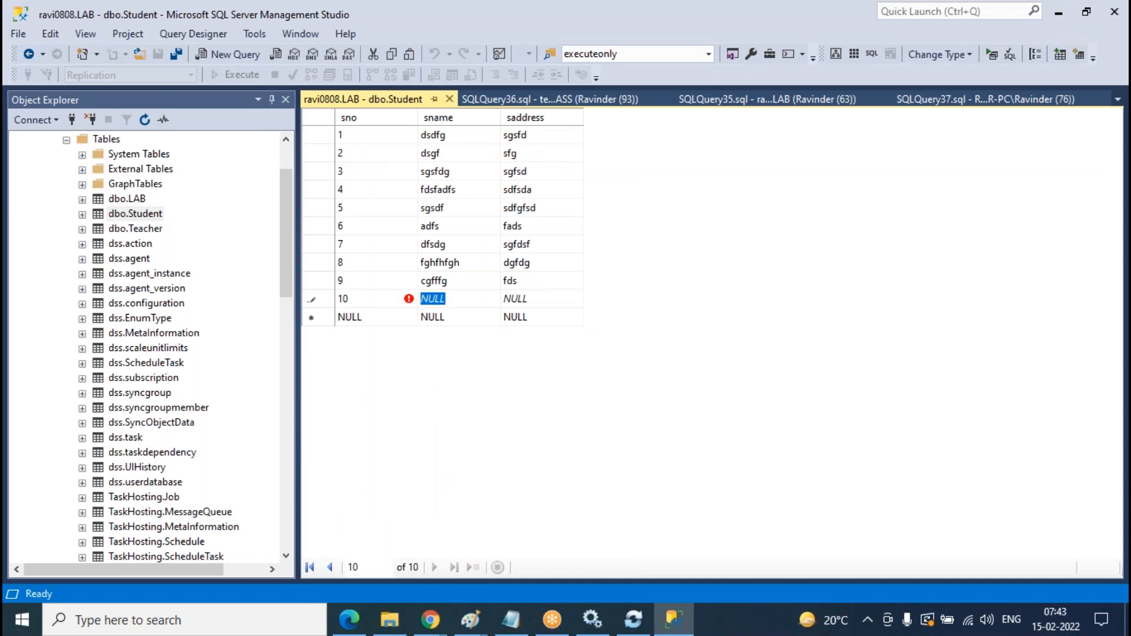
type("Harini")
key("Tab")
type("US")
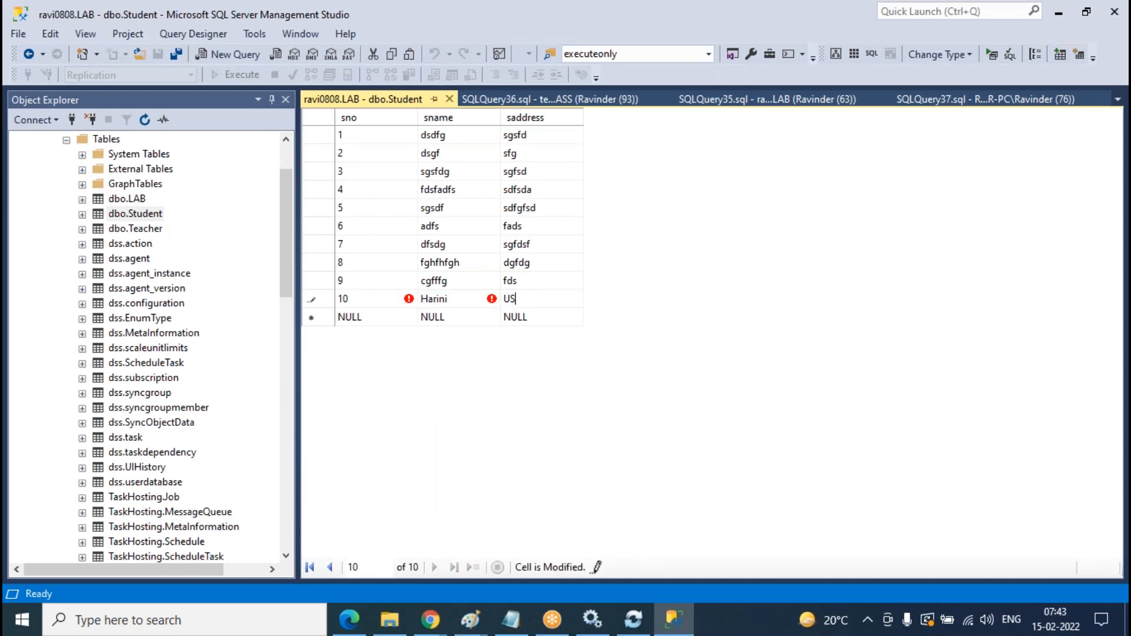
left_click(451, 98)
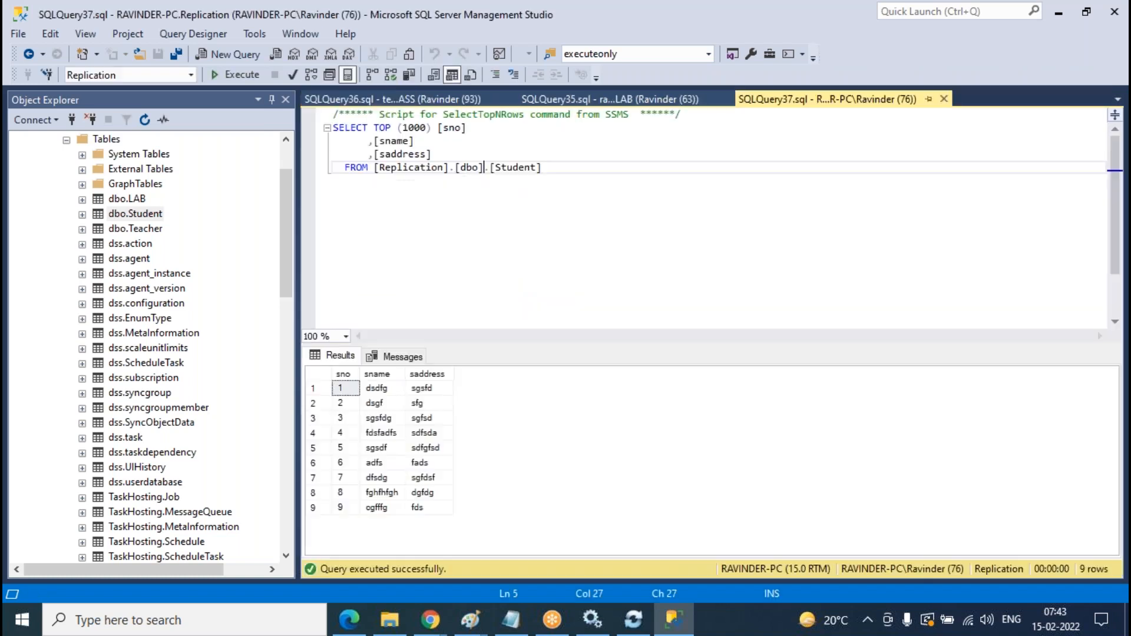
- Collapse LAB and open CLASS's dbo.Student table in Edit Top 200 Rows
scroll(240, 300, "up", 2)
left_click(50, 185)
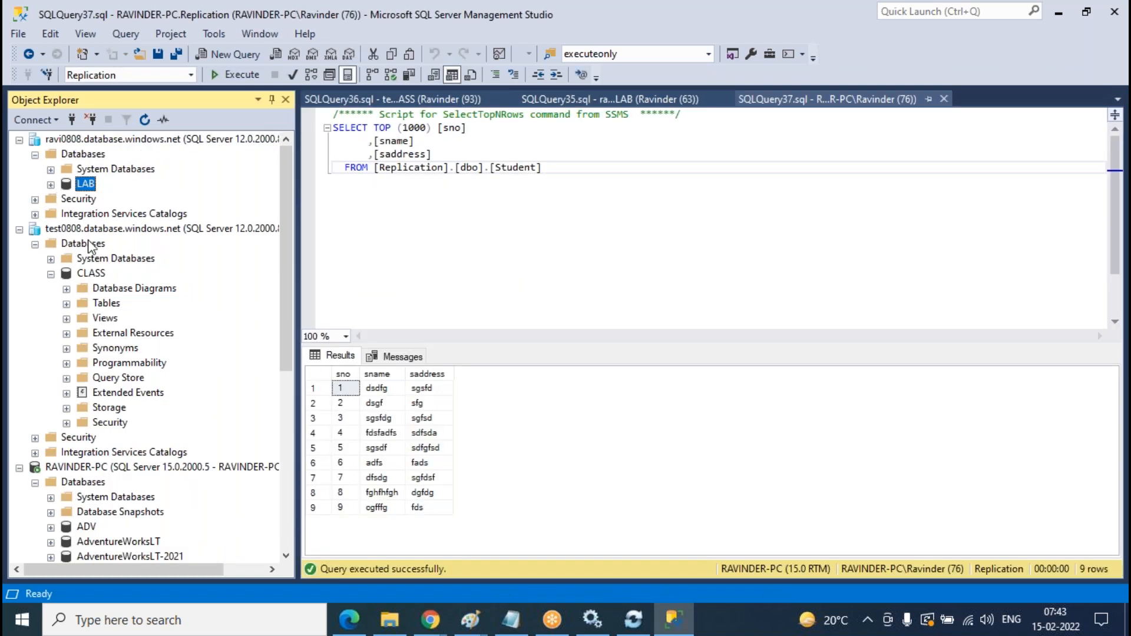
scroll(104, 318, "down", 1)
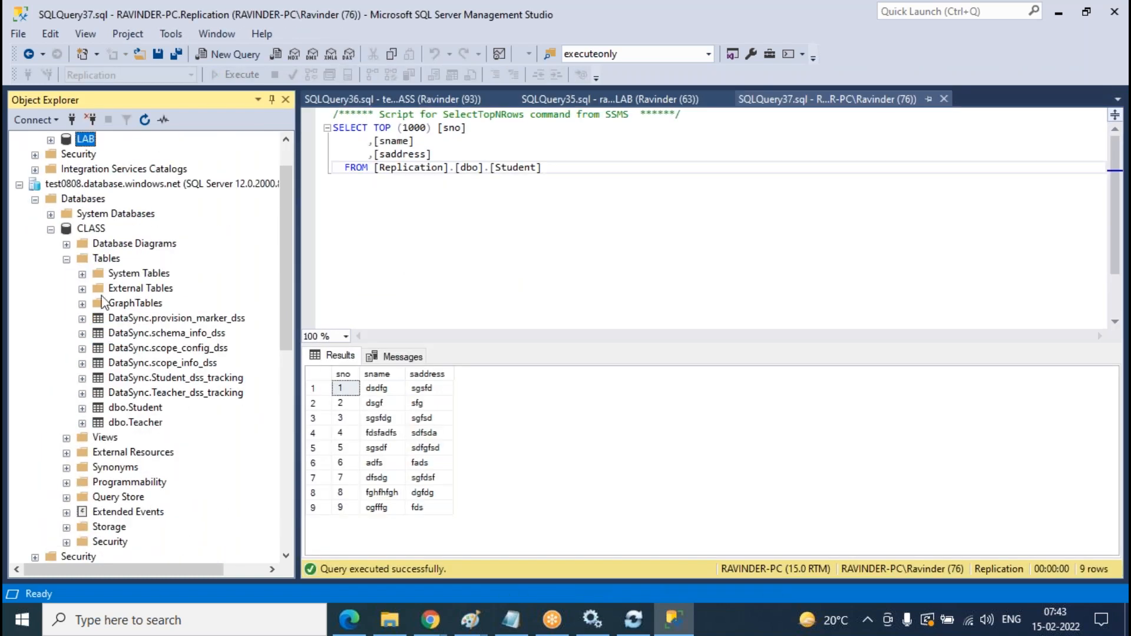
left_click(153, 412)
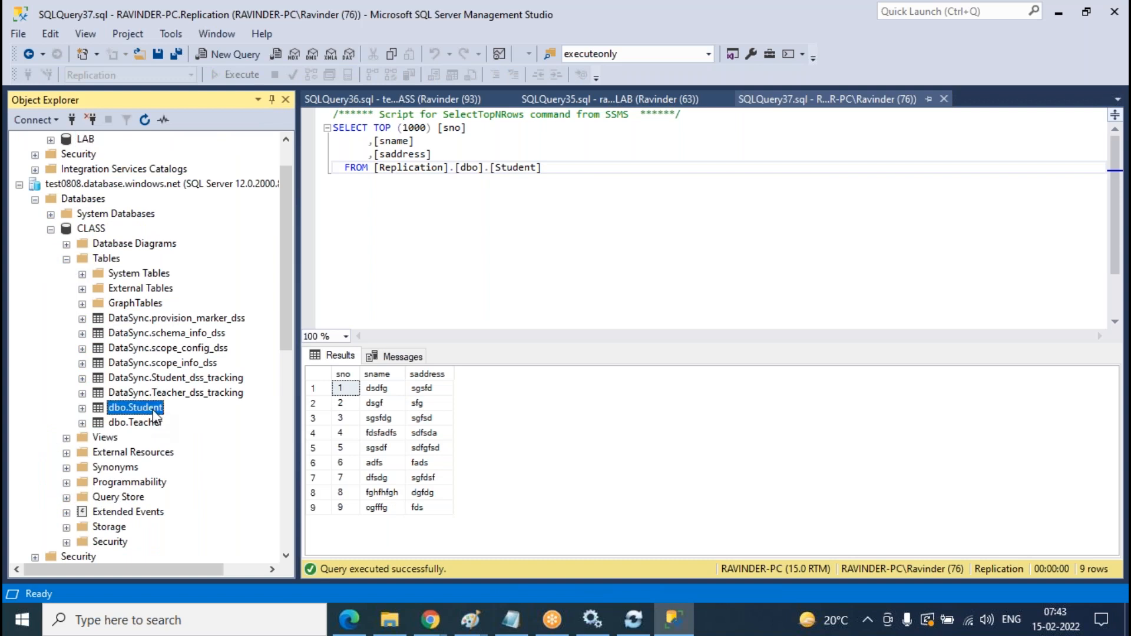
right_click(153, 410)
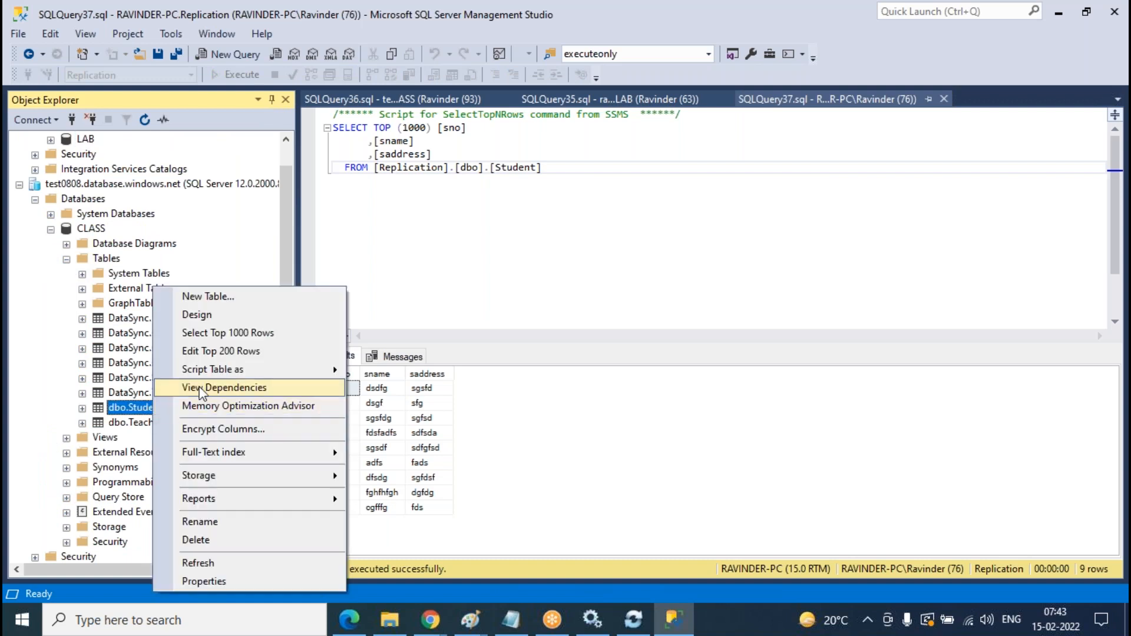
left_click(228, 353)
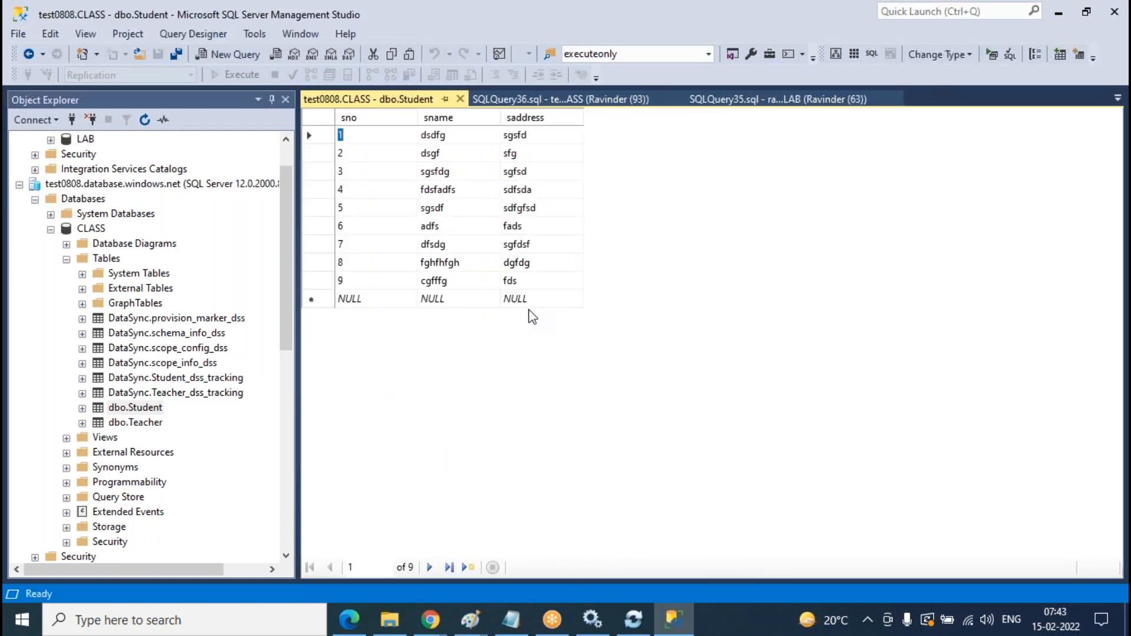
- Add row 10 with a corrected student name and address hyd, then close the grid
left_click(383, 306)
type("10")
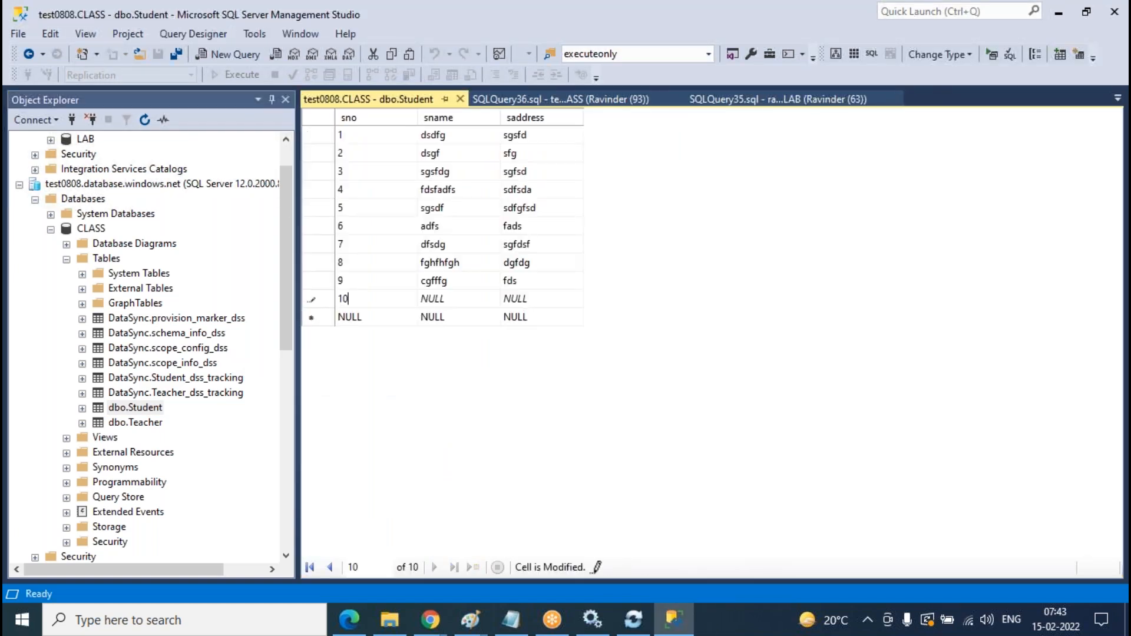
key("Tab")
type("Ravin")
key("Tab")
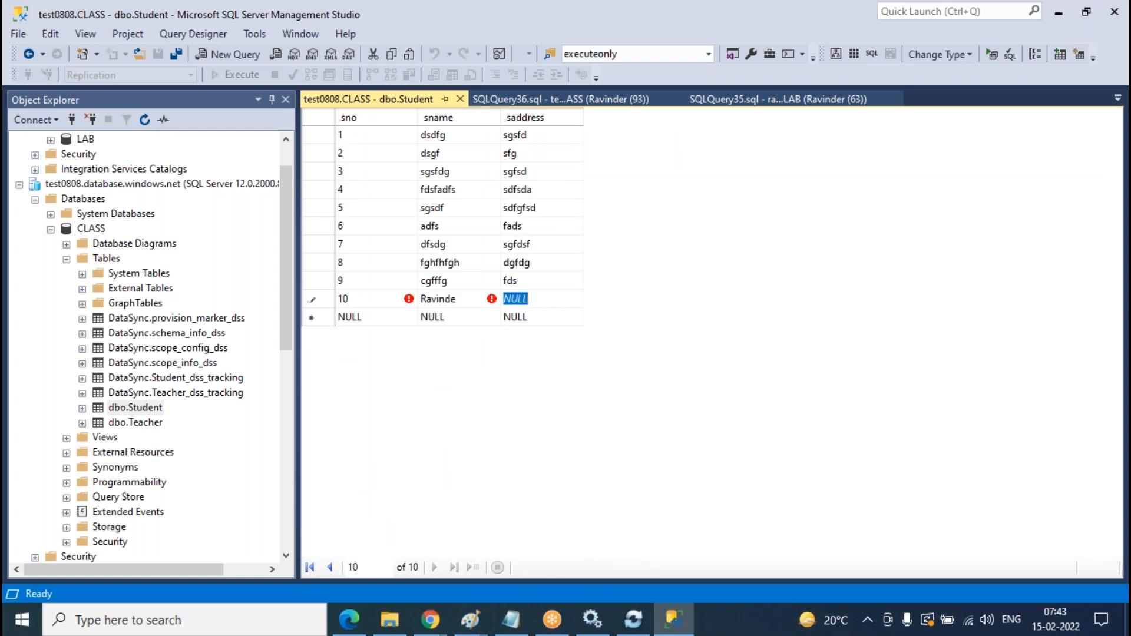
left_click(472, 305)
left_click(472, 306)
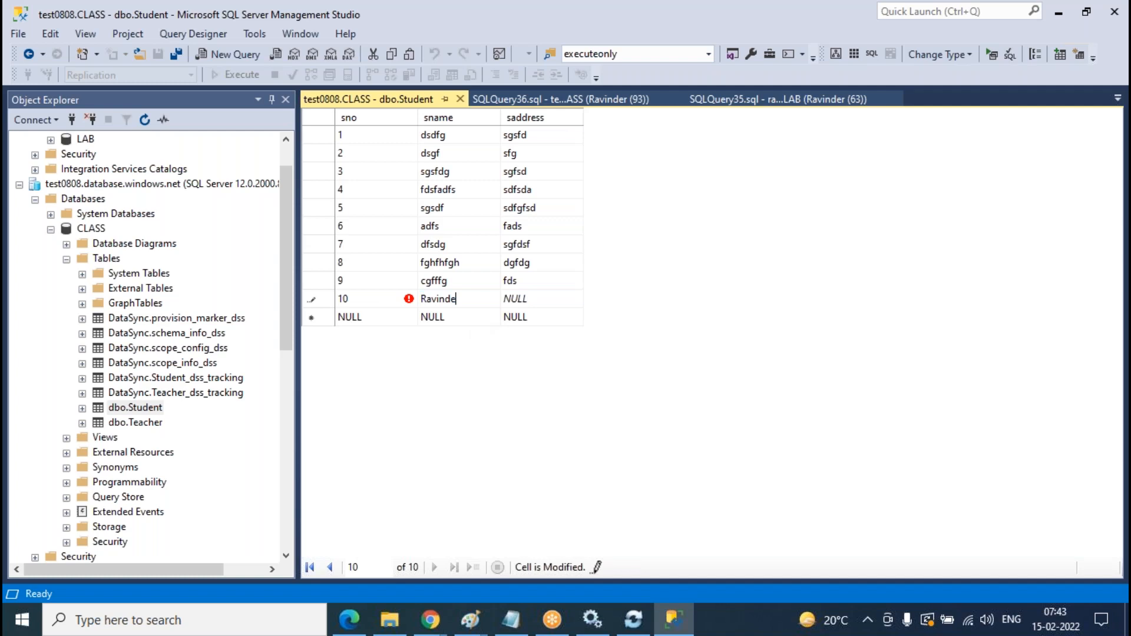
type("r")
key("Tab")
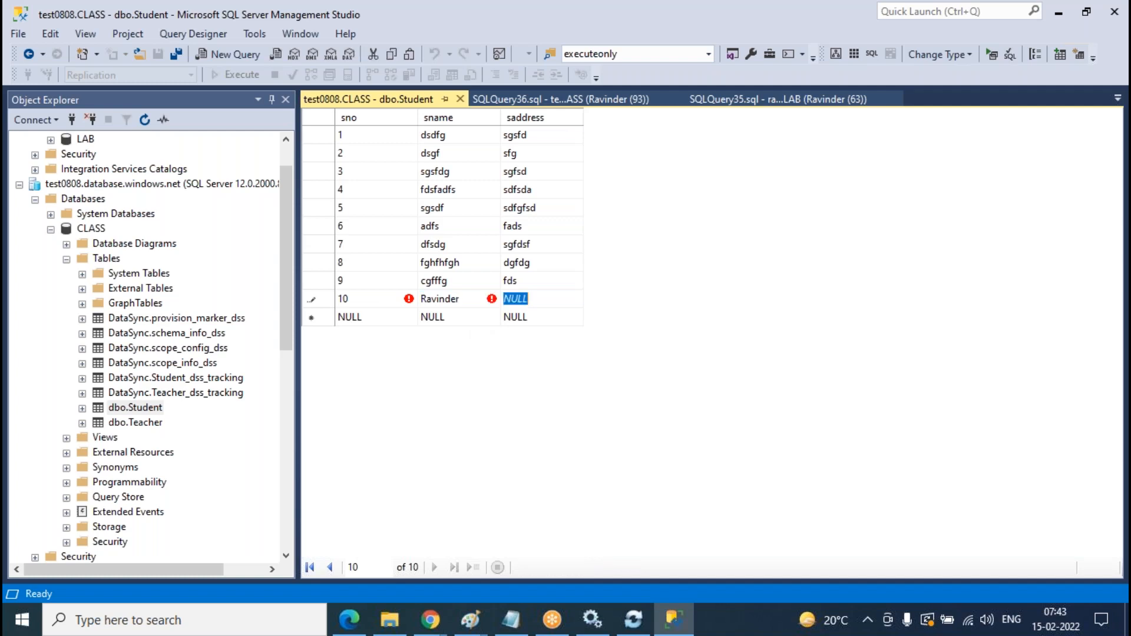
type("hyd")
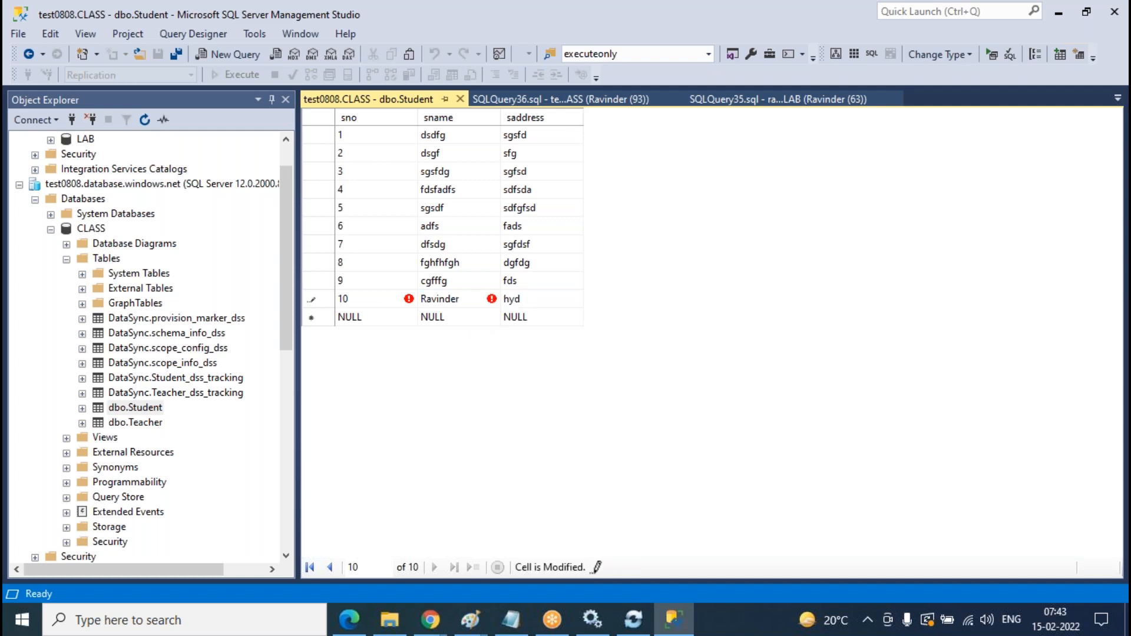
left_click(460, 99)
- Open the local Replication database's dbo.Student table for row editing
scroll(209, 304, "down", 9)
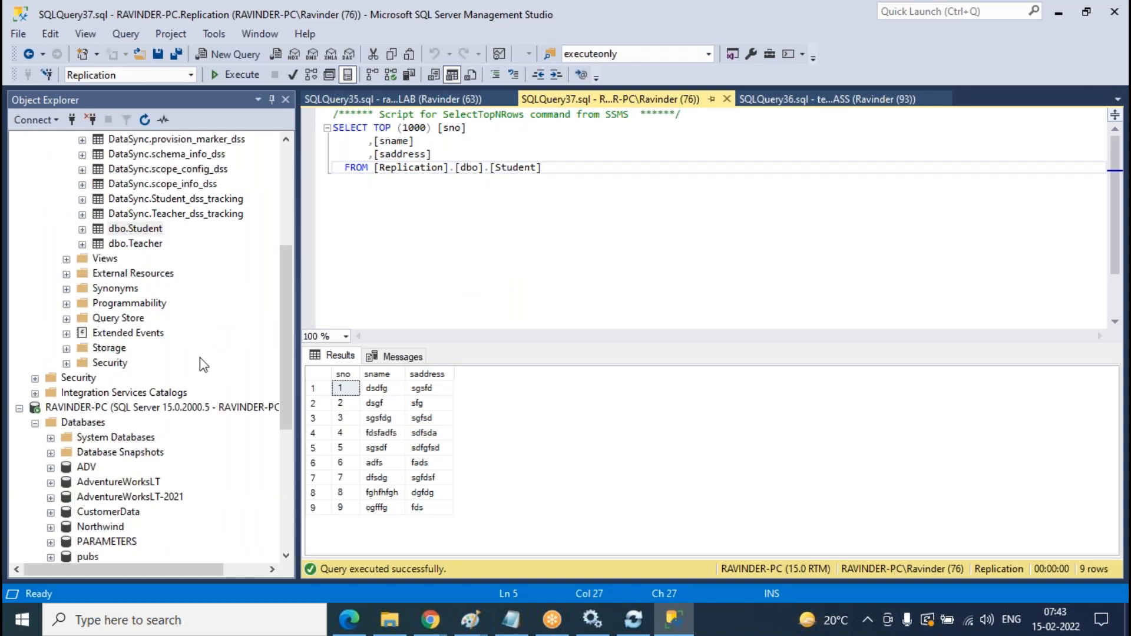
left_click(51, 362)
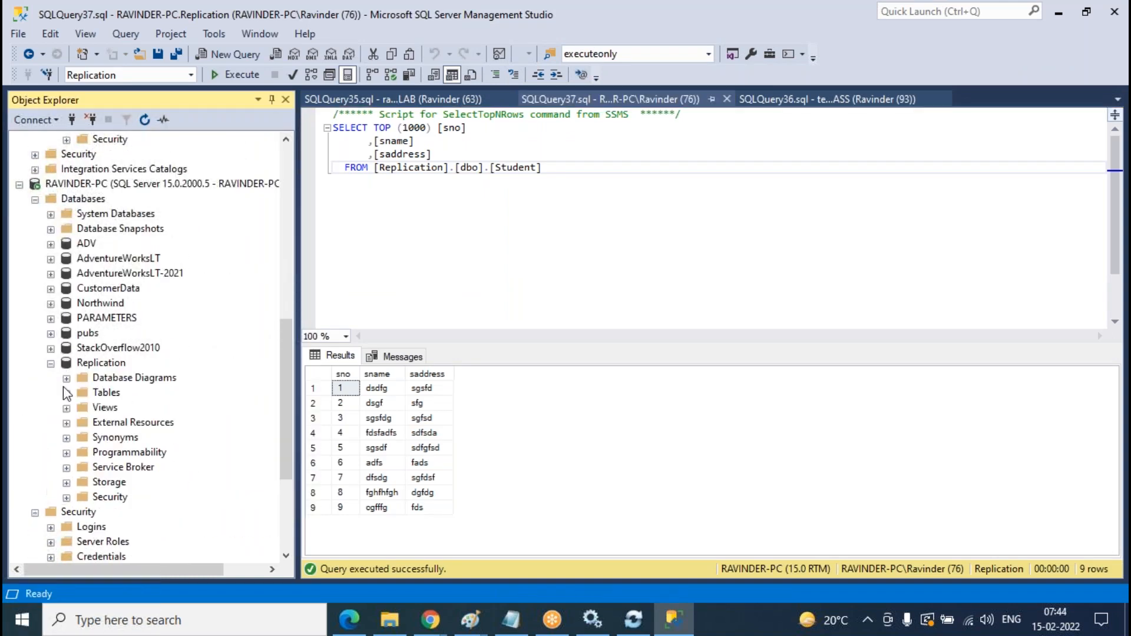
left_click(67, 391)
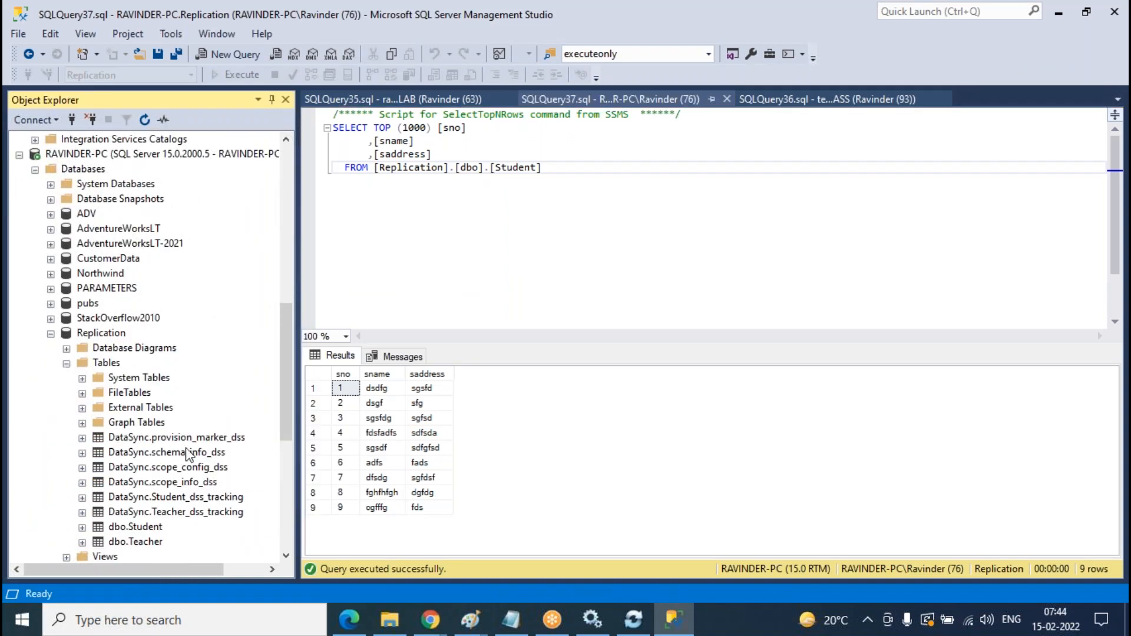
right_click(151, 534)
left_click(219, 273)
- Add student row 10 with a student name and address HYd, then re-run SQLQuery37
left_click(395, 298)
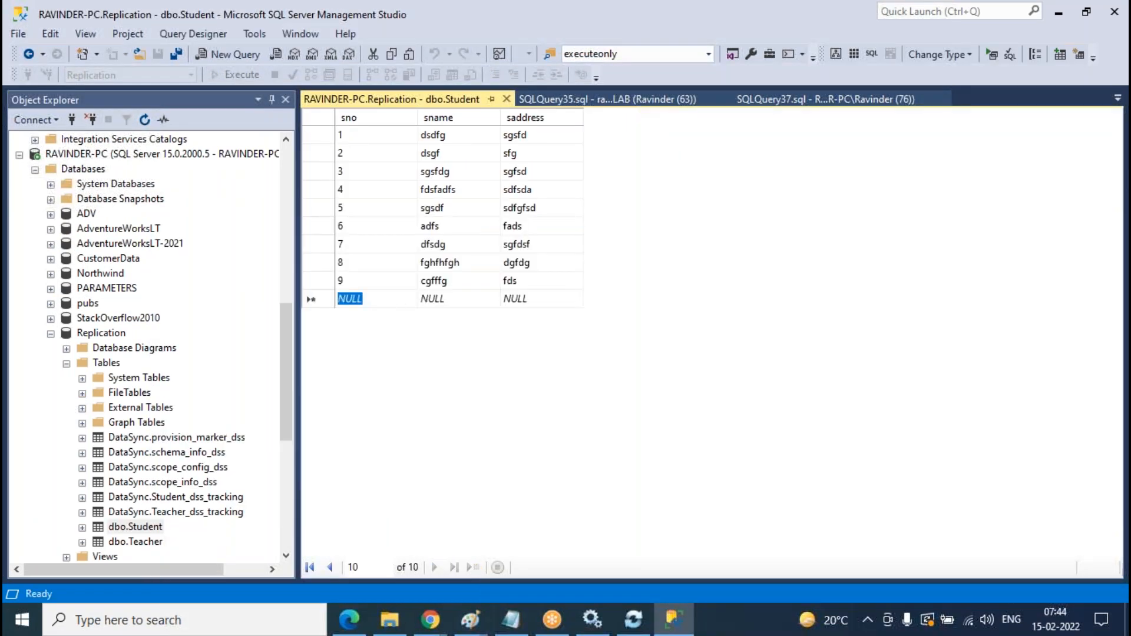
type("10")
key("Tab")
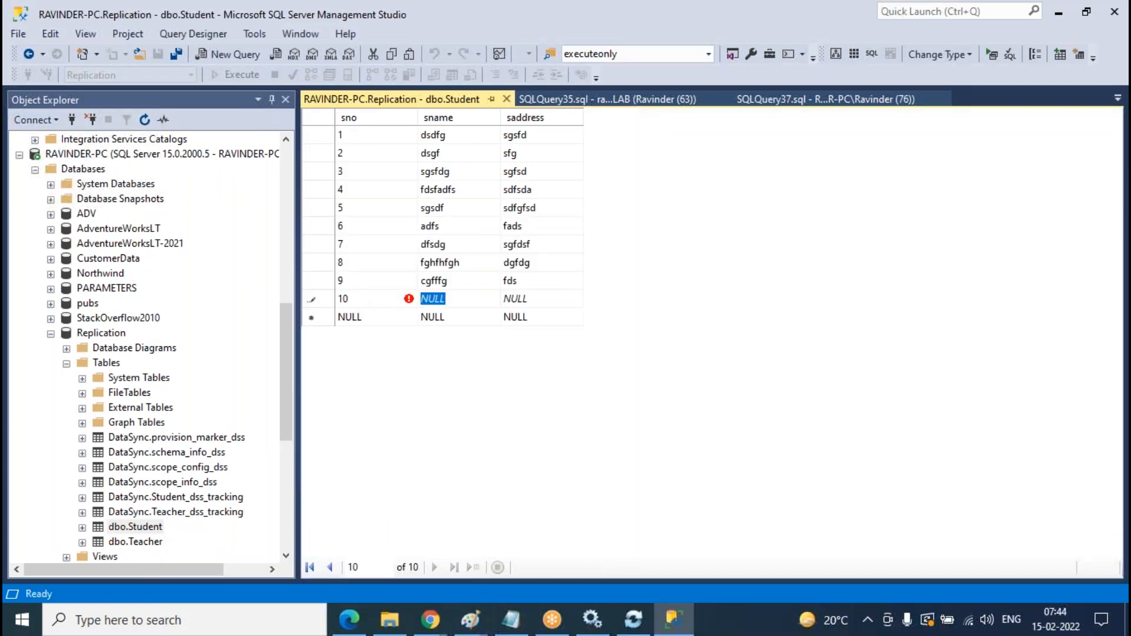
type("Venu")
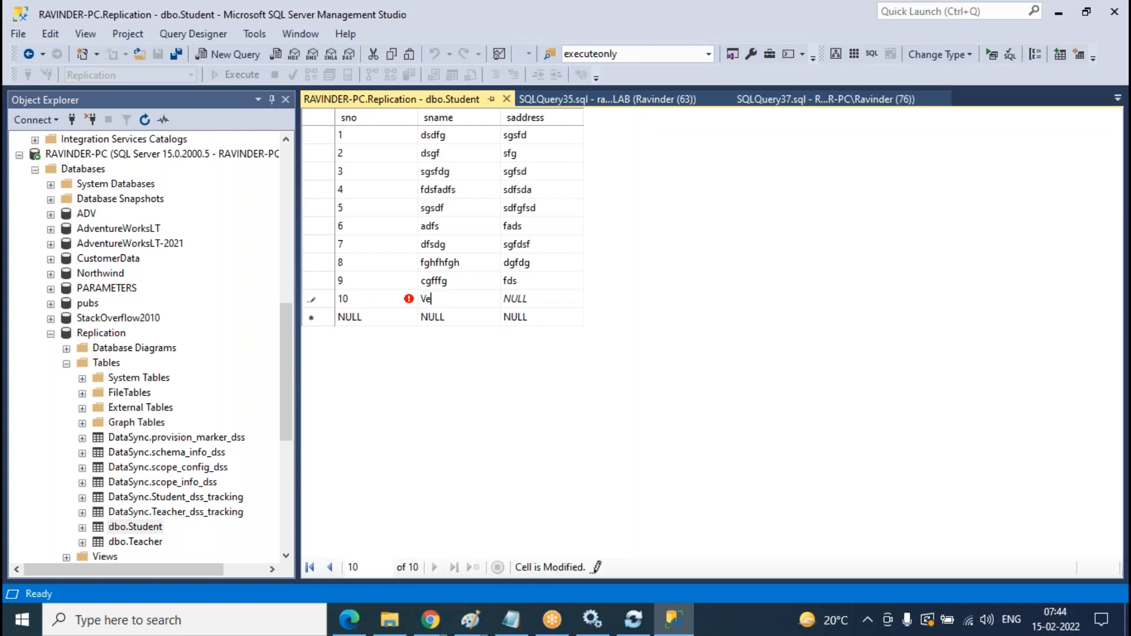
key("Tab")
type("HYd")
left_click(507, 99)
left_click(459, 167)
left_click(245, 75)
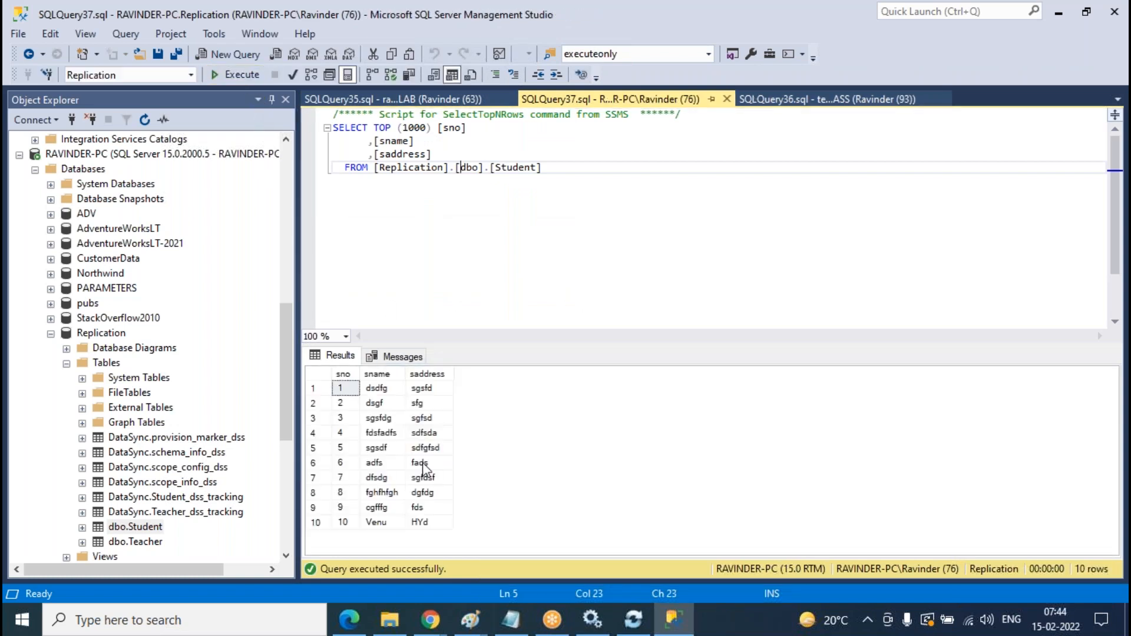
- Re-run the CLASS and LAB Student queries and check row 10 in LAB's results
left_click(766, 100)
left_click(243, 76)
left_click(429, 100)
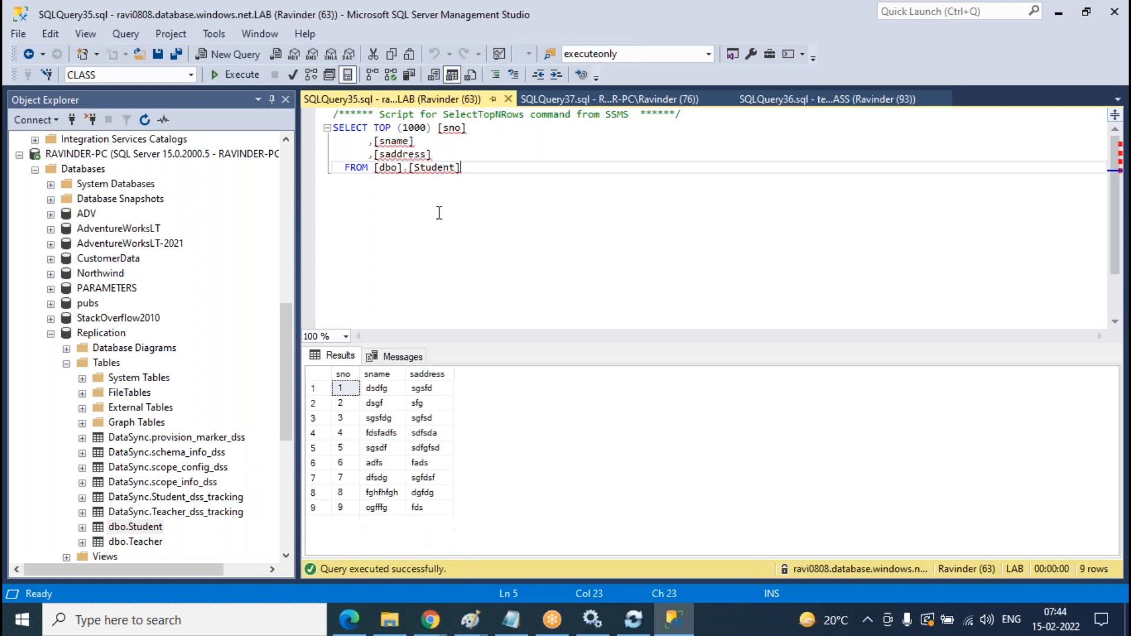
left_click(235, 75)
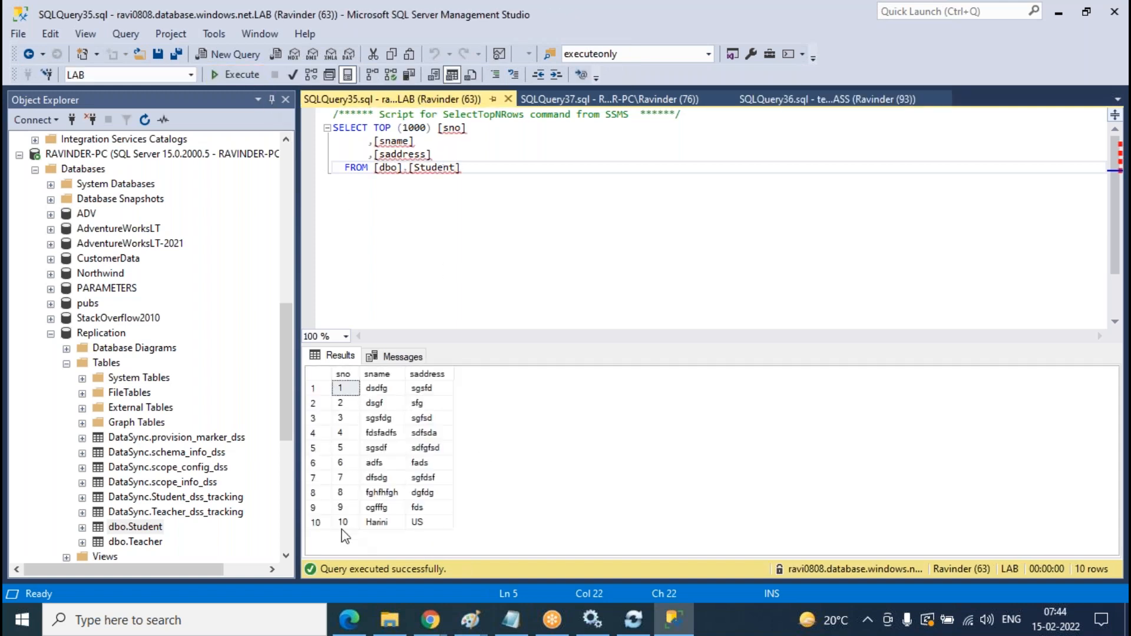
left_click(346, 523)
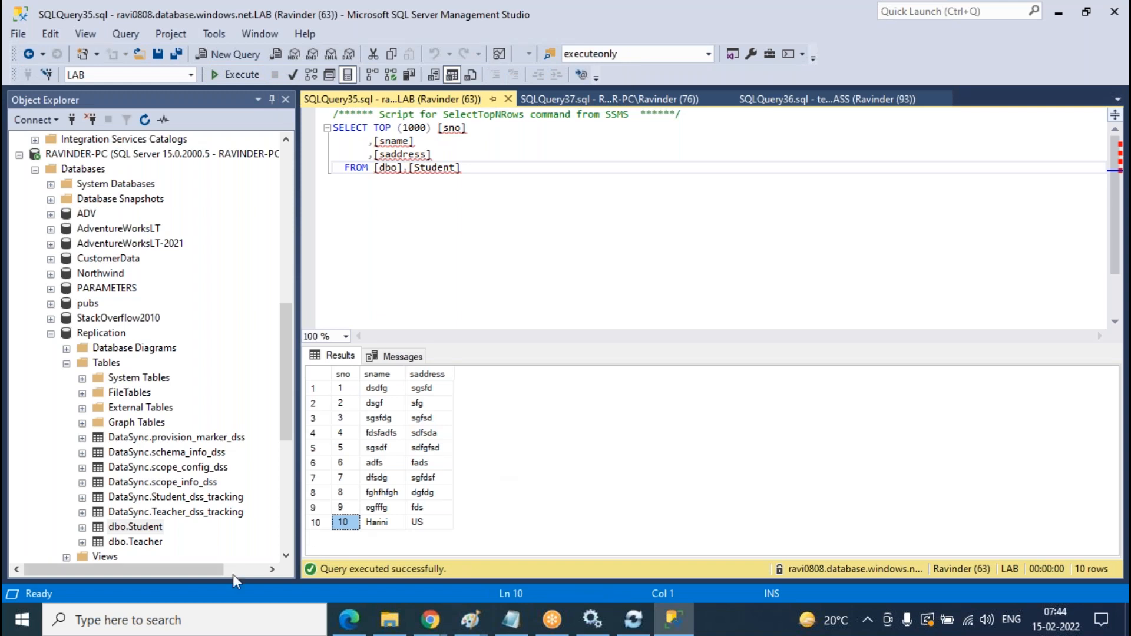
- Compare row 10 across the Replication, CLASS and LAB query results
left_click(674, 100)
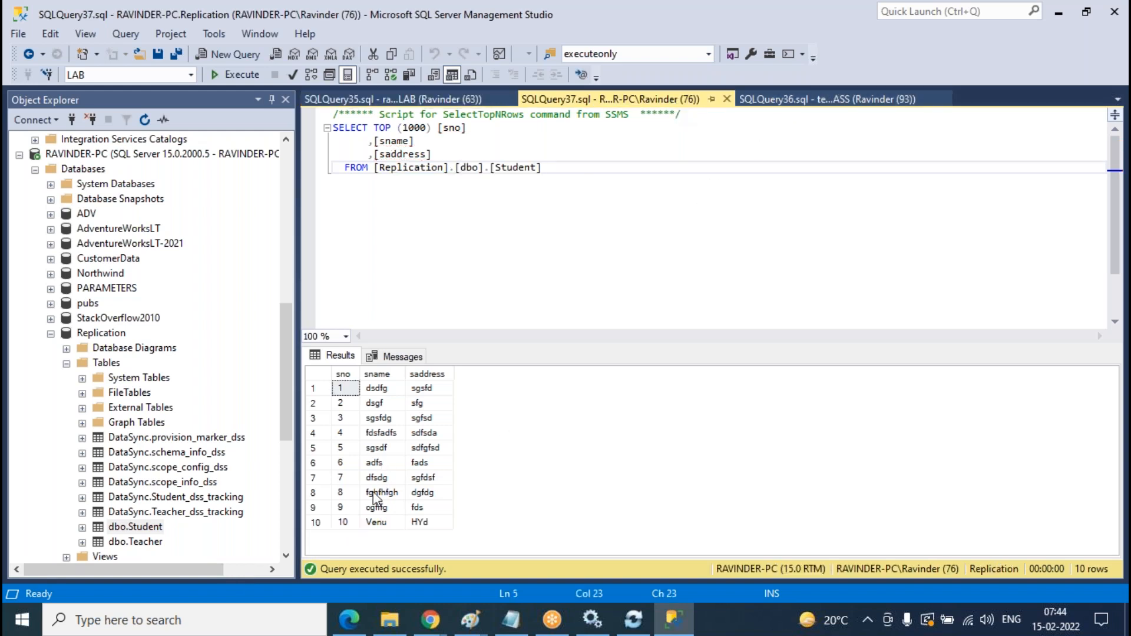
left_click(840, 100)
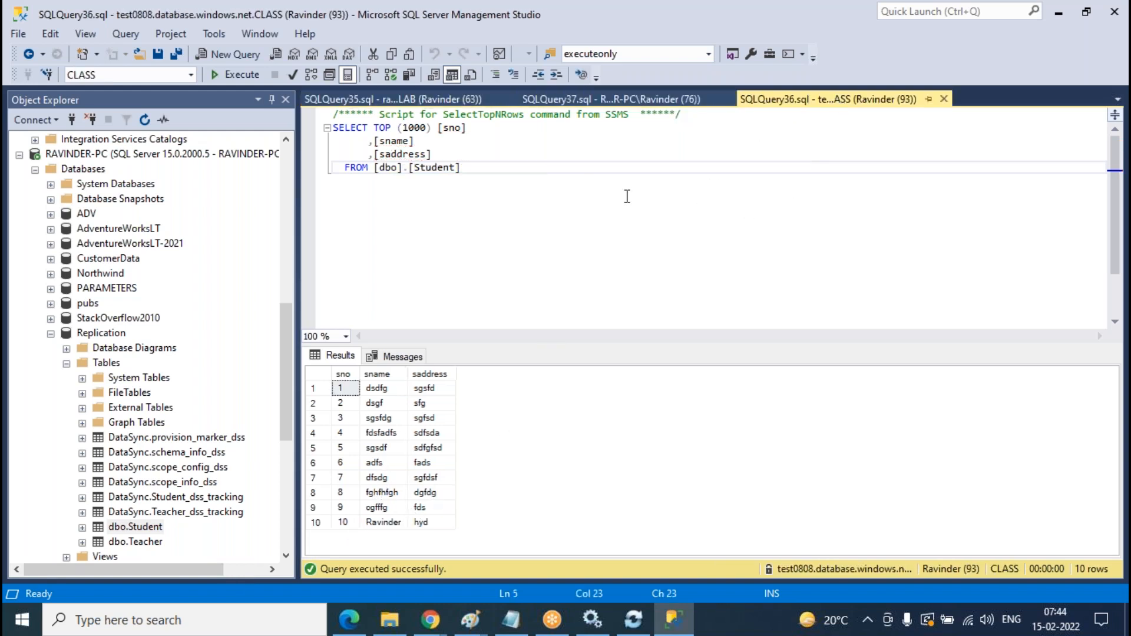
left_click(412, 101)
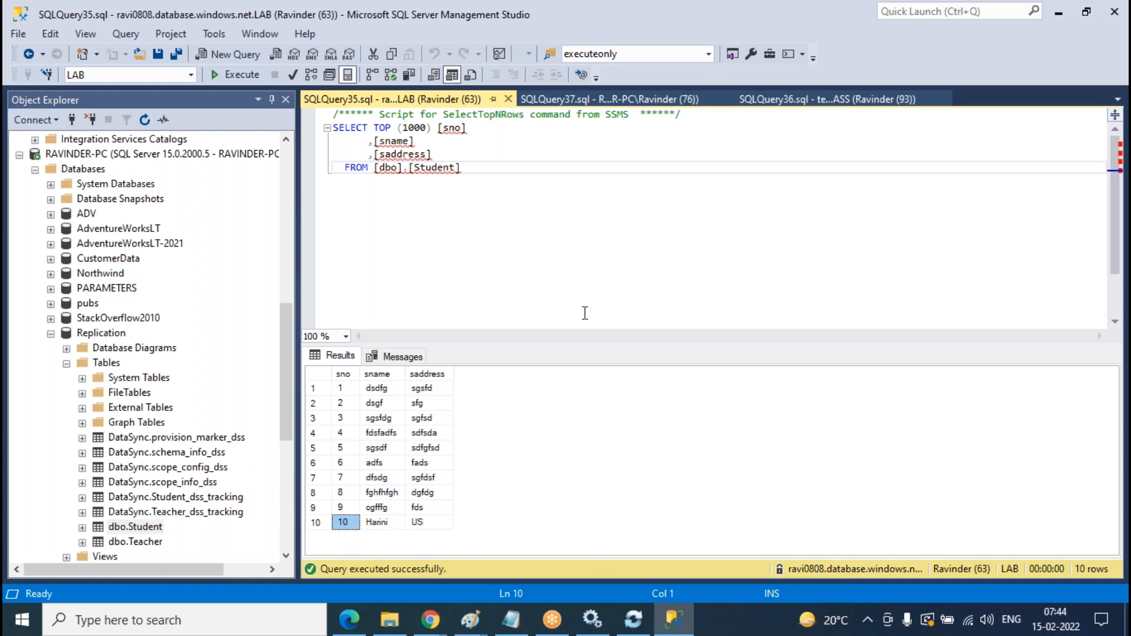
left_click(619, 104)
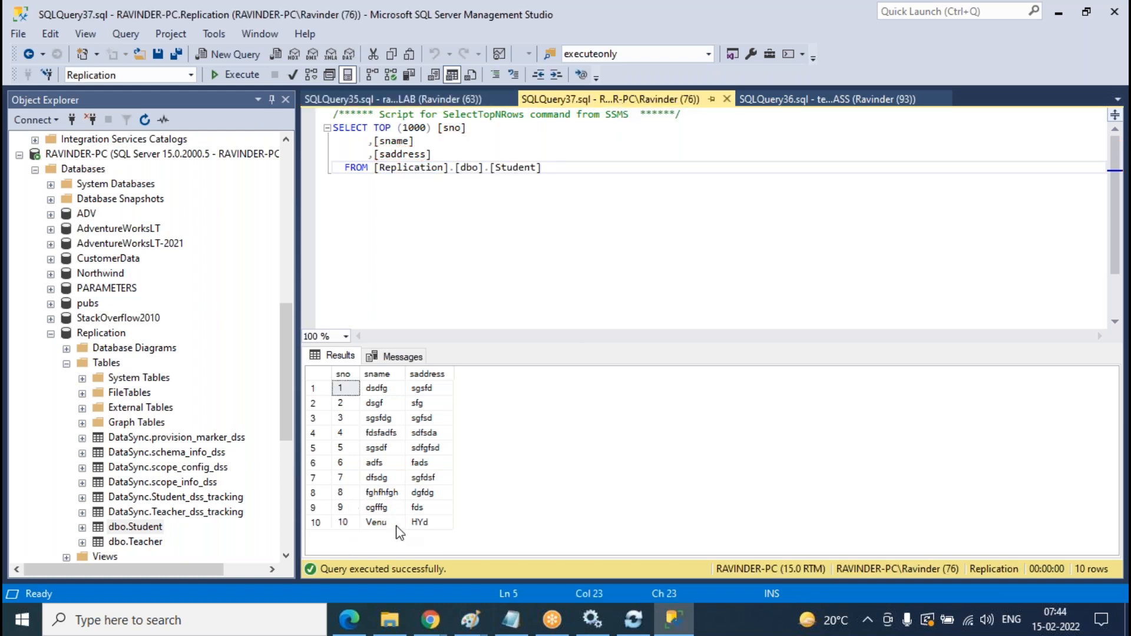
left_click(800, 101)
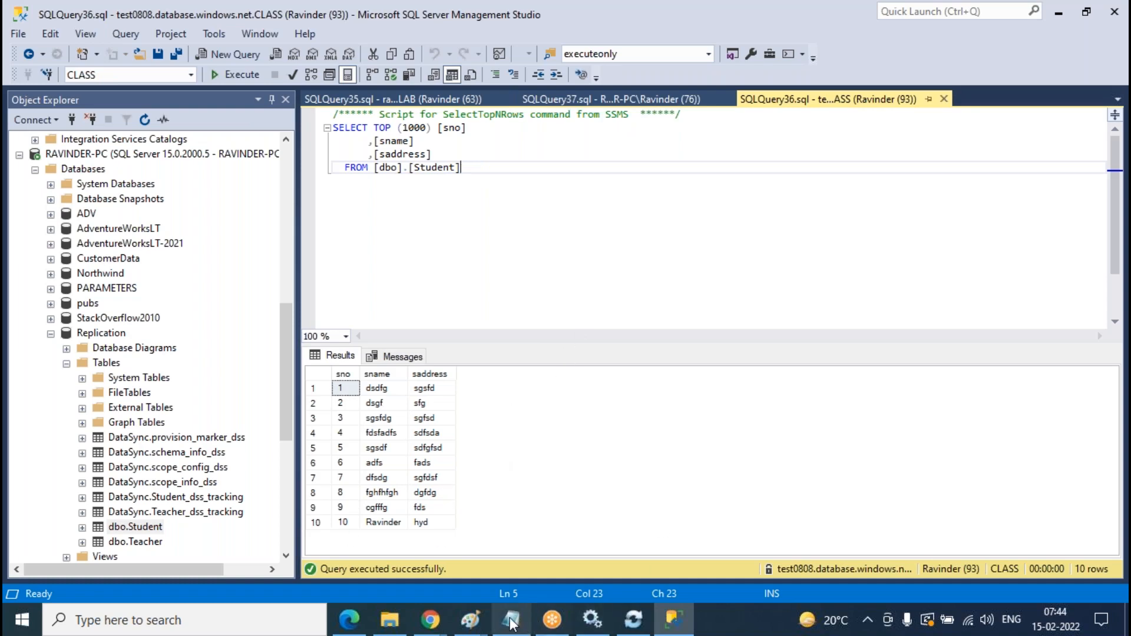
- Bring up the Azure sync group page and refresh its logs
mouse_move(436, 624)
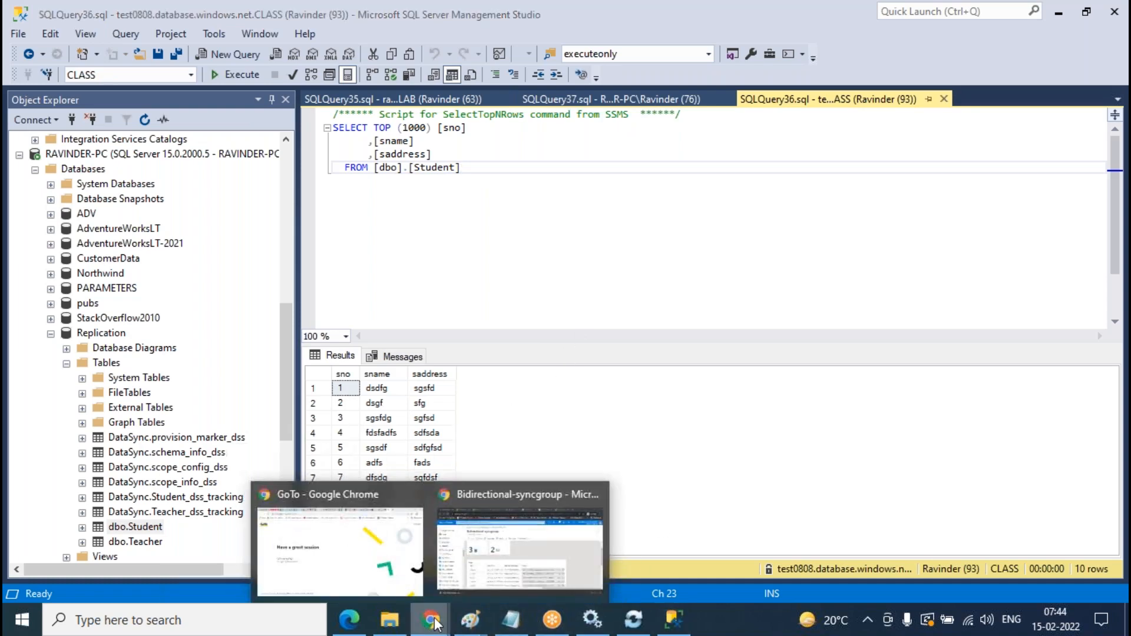
left_click(535, 548)
left_click(591, 213)
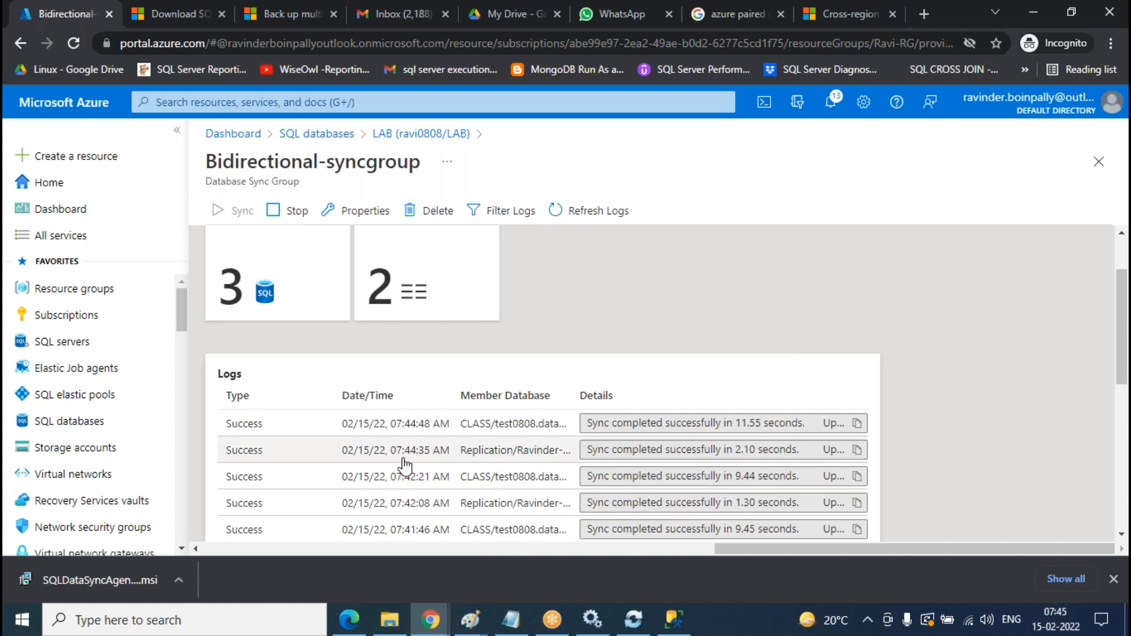
- Reload the Azure sync group logs a couple more times
left_click(620, 217)
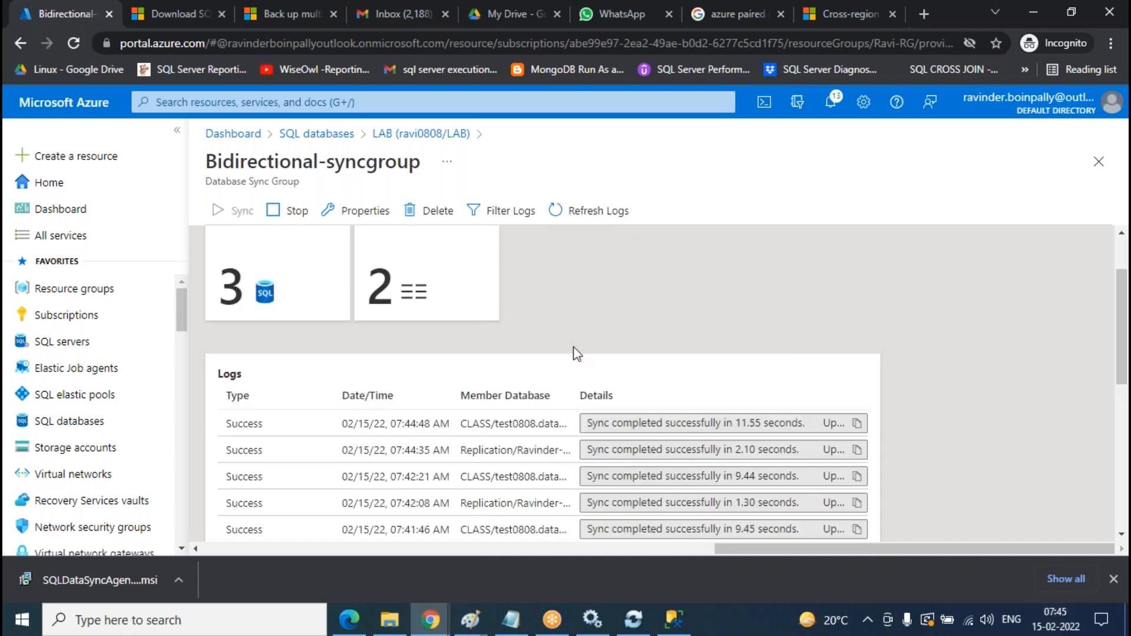
left_click(607, 213)
key("alt+Tab")
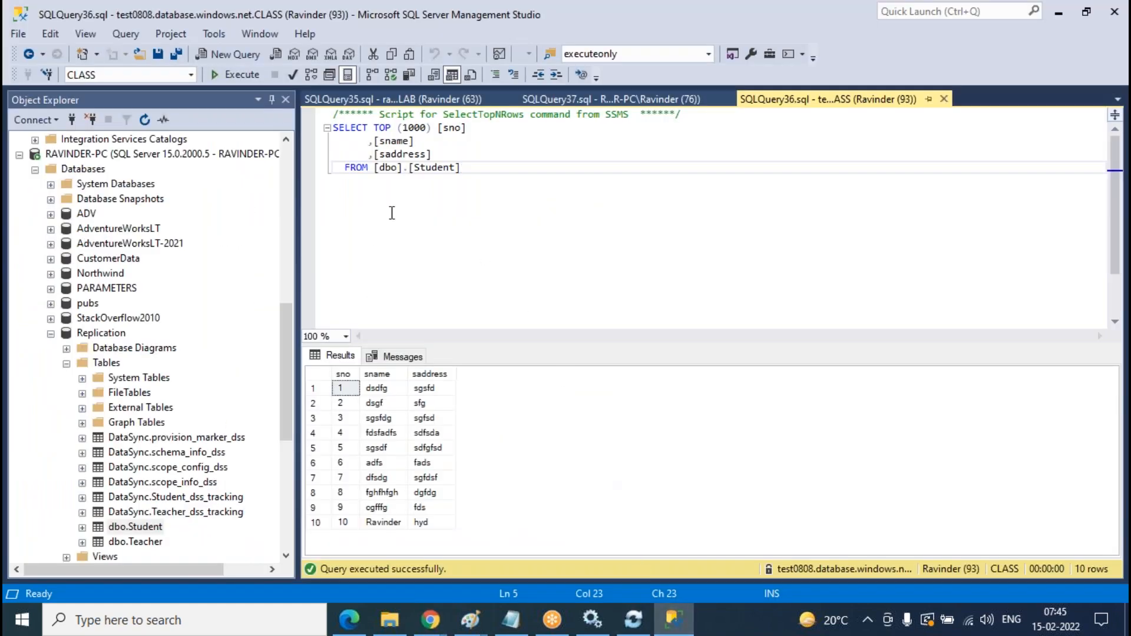
- Re-run the CLASS and Replication Student queries and confirm row 10 reads US, matching LAB
left_click(239, 75)
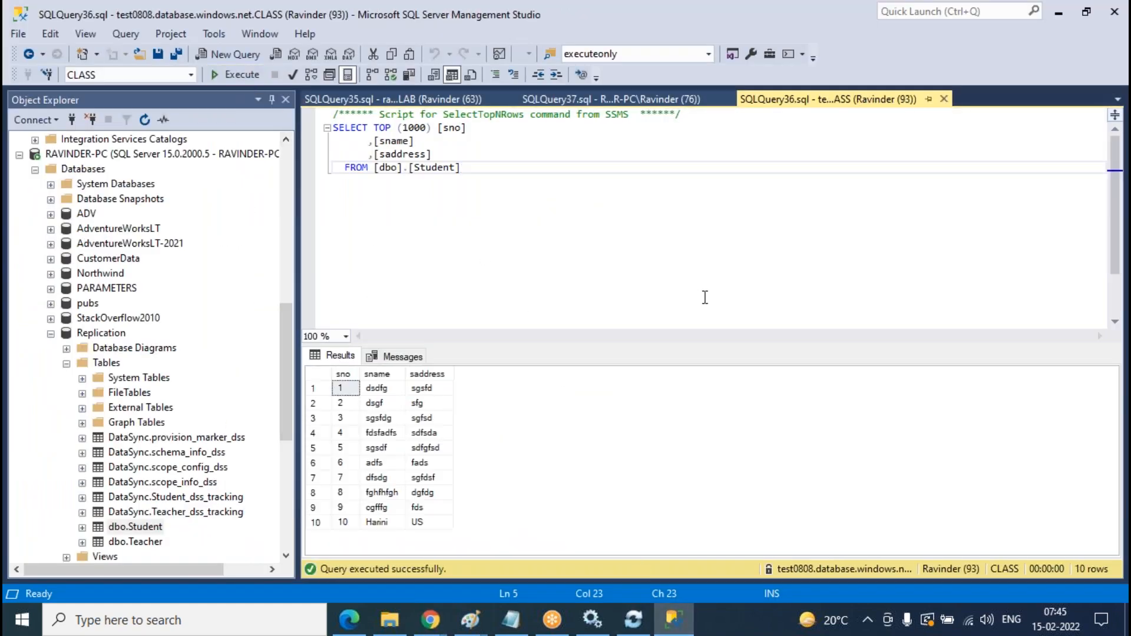
left_click(644, 103)
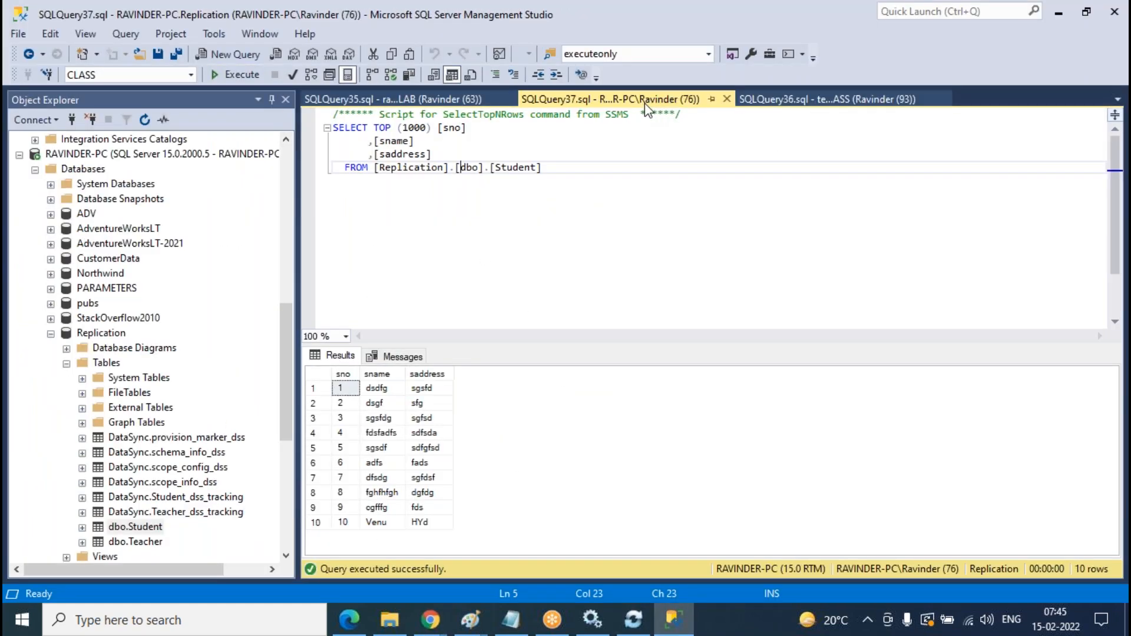
left_click(245, 74)
left_click(408, 102)
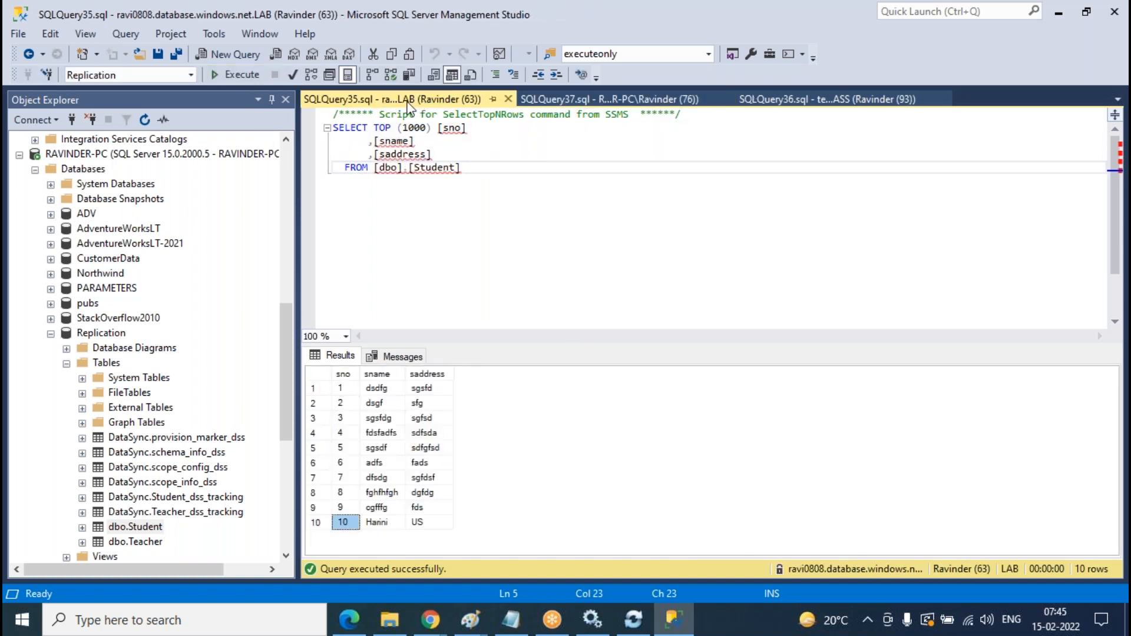
left_click(377, 524)
left_click(318, 523)
left_click(344, 524)
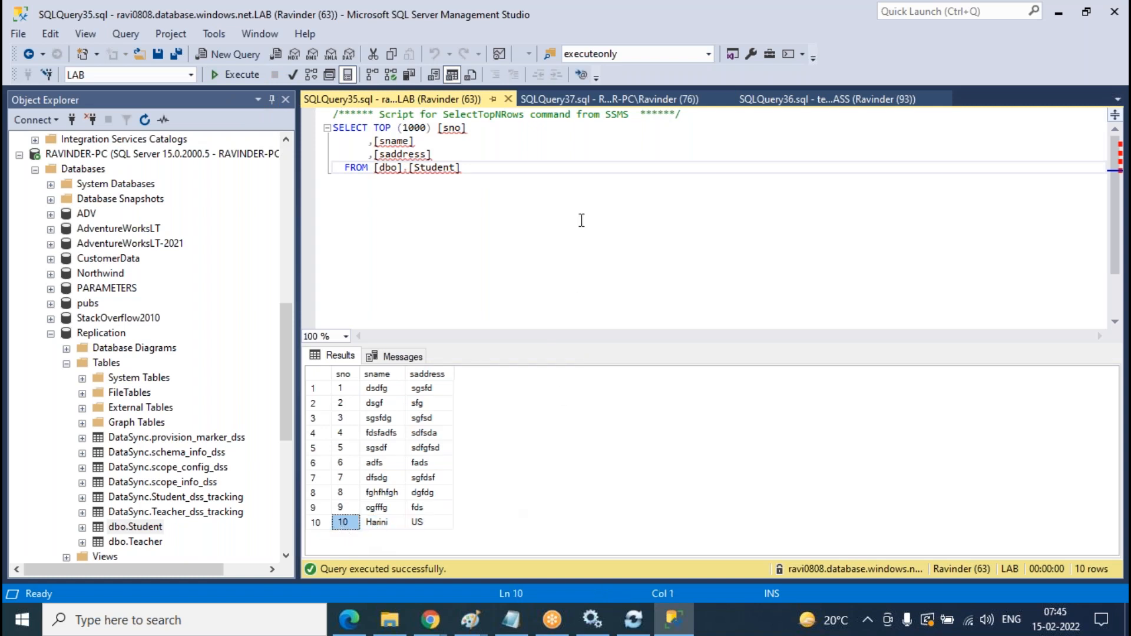
left_click(628, 108)
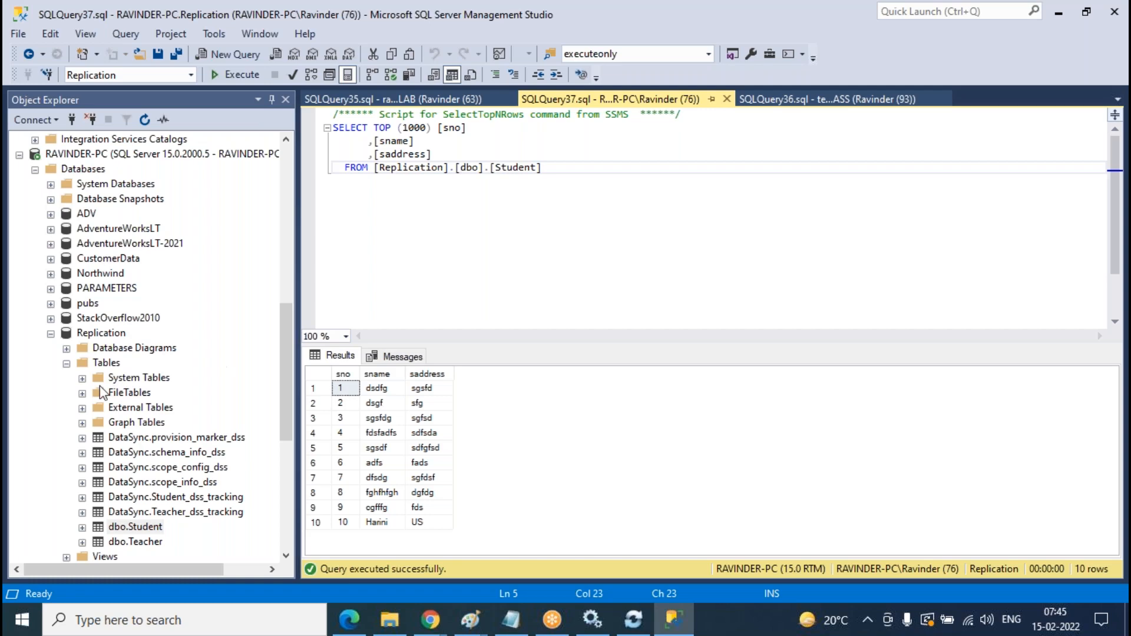
- Open the Azure LAB database's dbo.LAB table in Design view
left_click(67, 363)
left_click(51, 334)
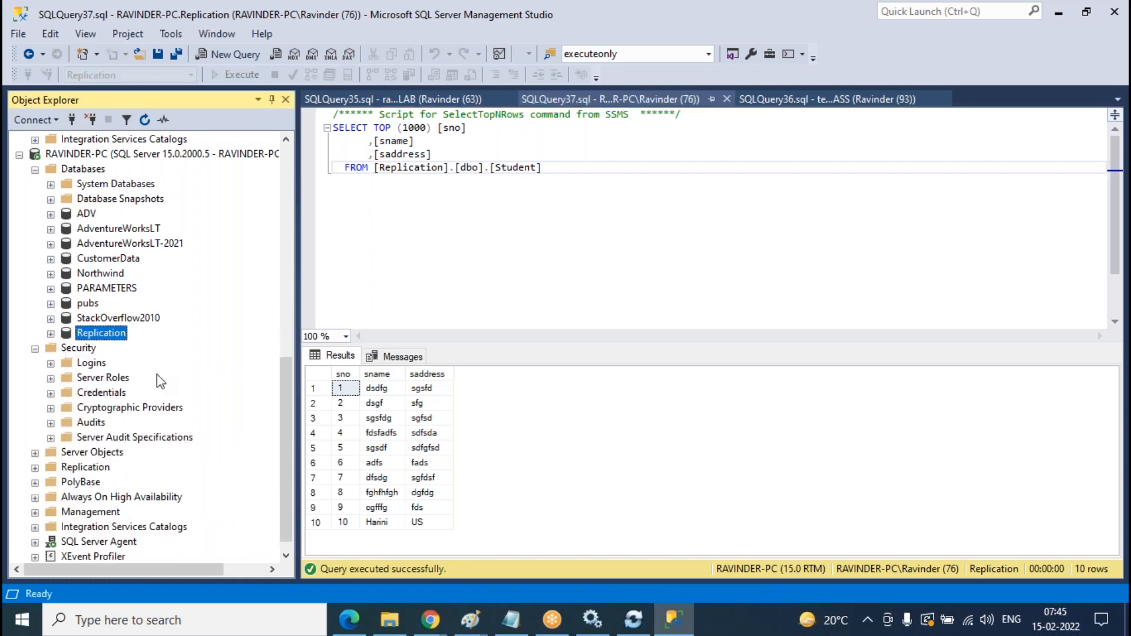
scroll(235, 399, "up", 10)
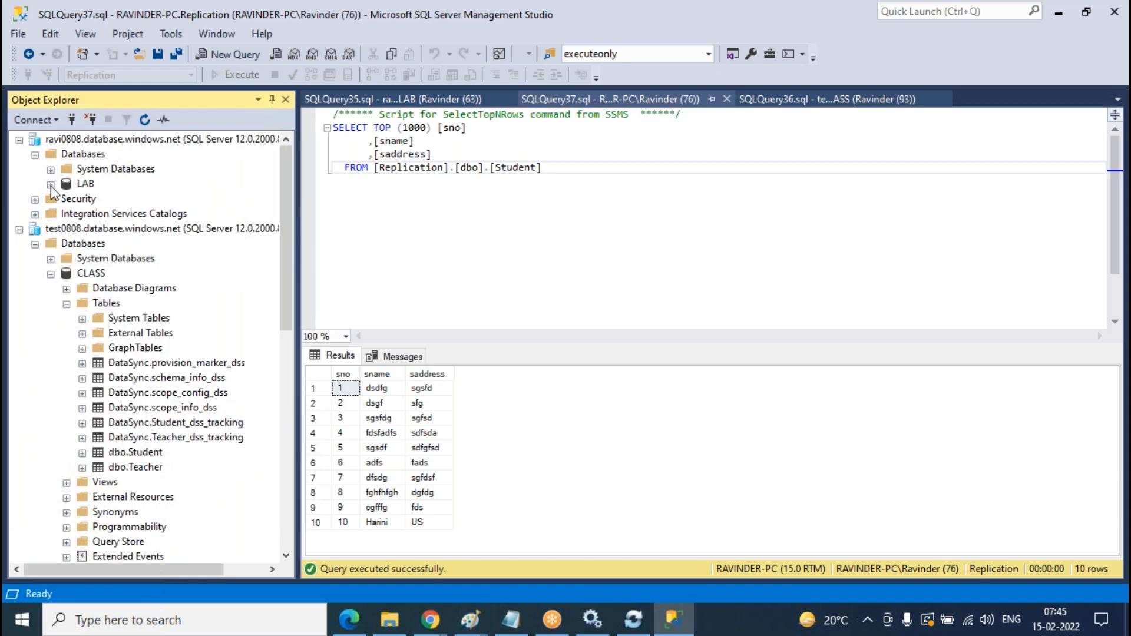
left_click(51, 184)
scroll(275, 311, "up", 1)
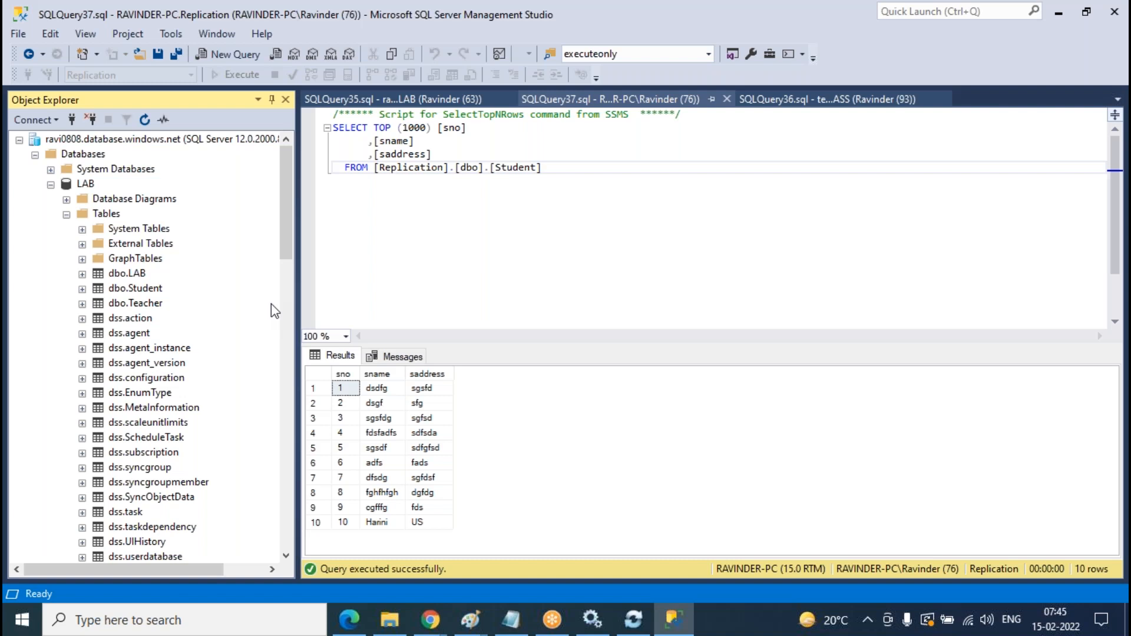
left_click(118, 278)
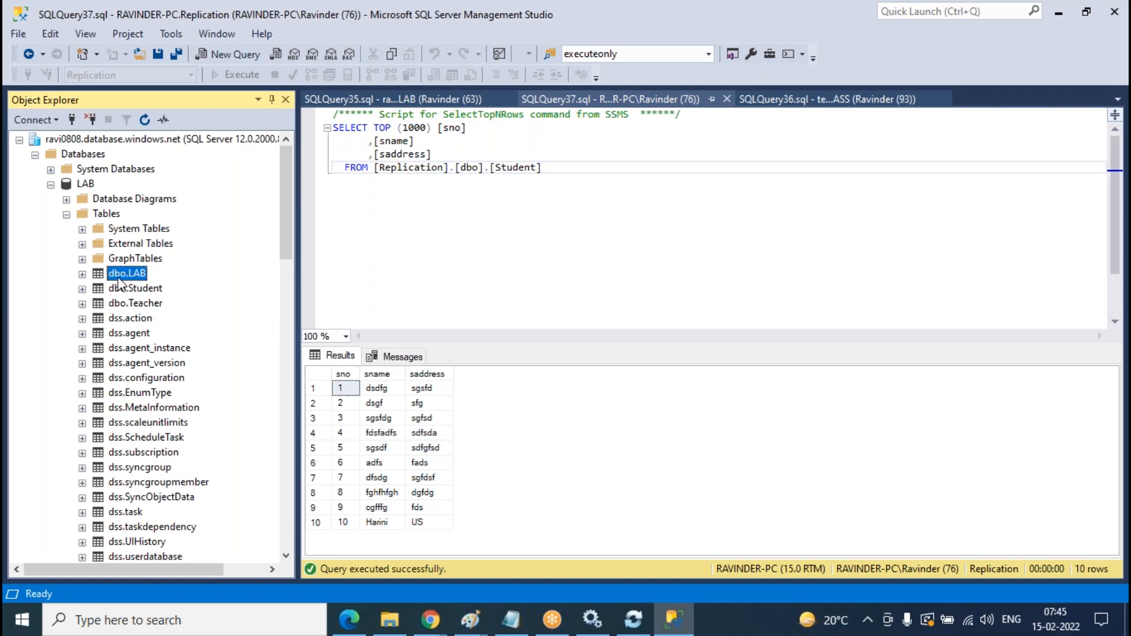
right_click(120, 282)
left_click(176, 304)
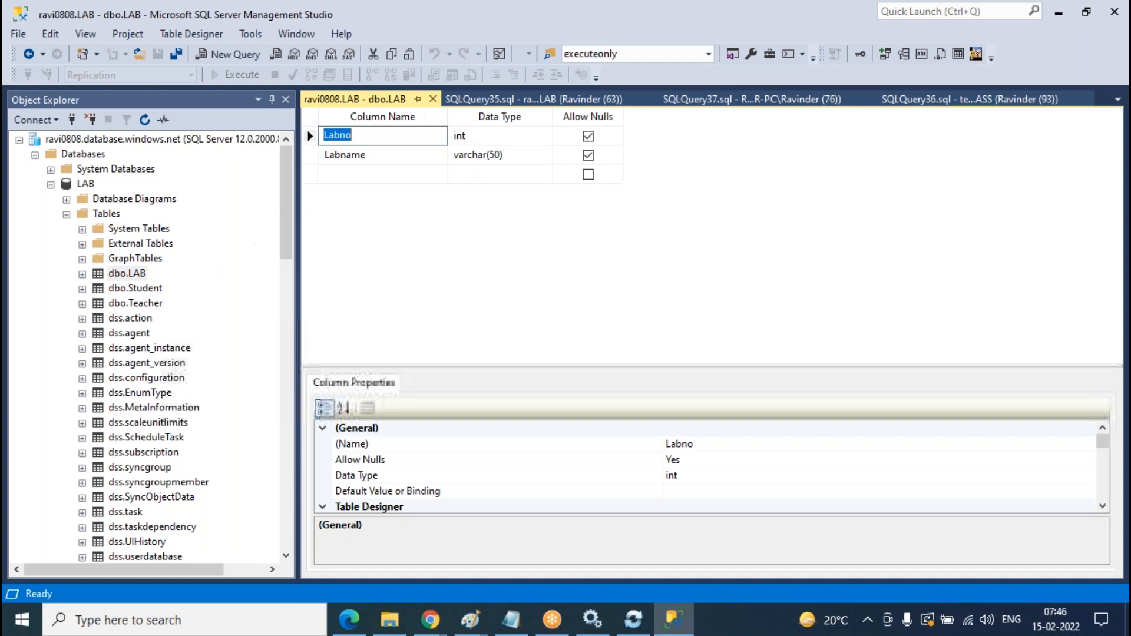
- Make Labno the primary key of dbo.LAB and save the table design
right_click(310, 142)
left_click(353, 158)
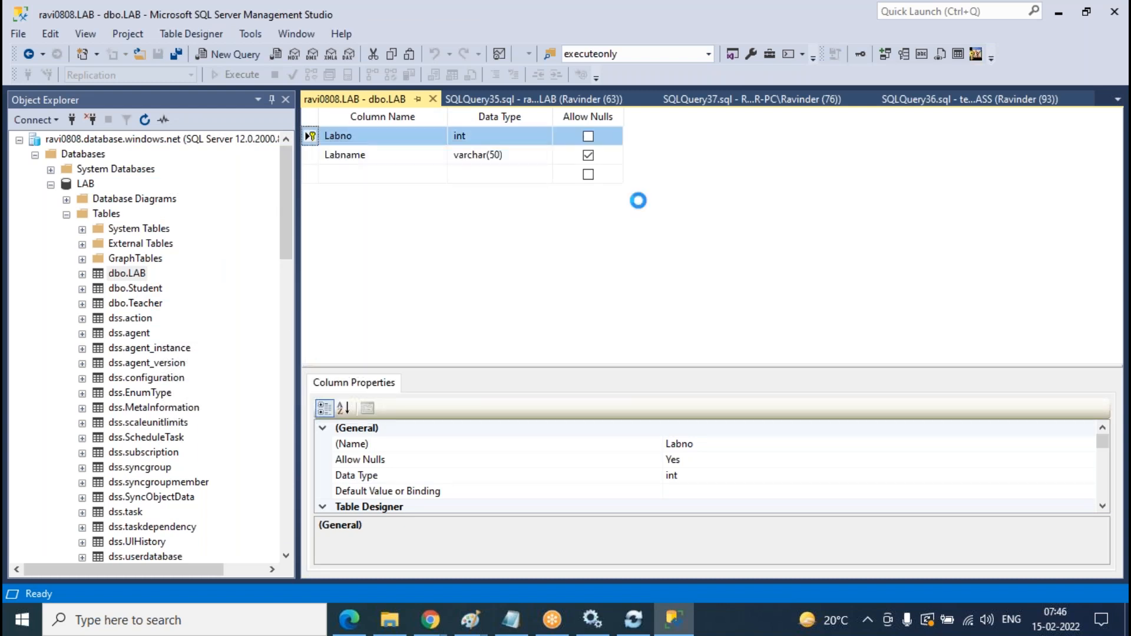
left_click(433, 99)
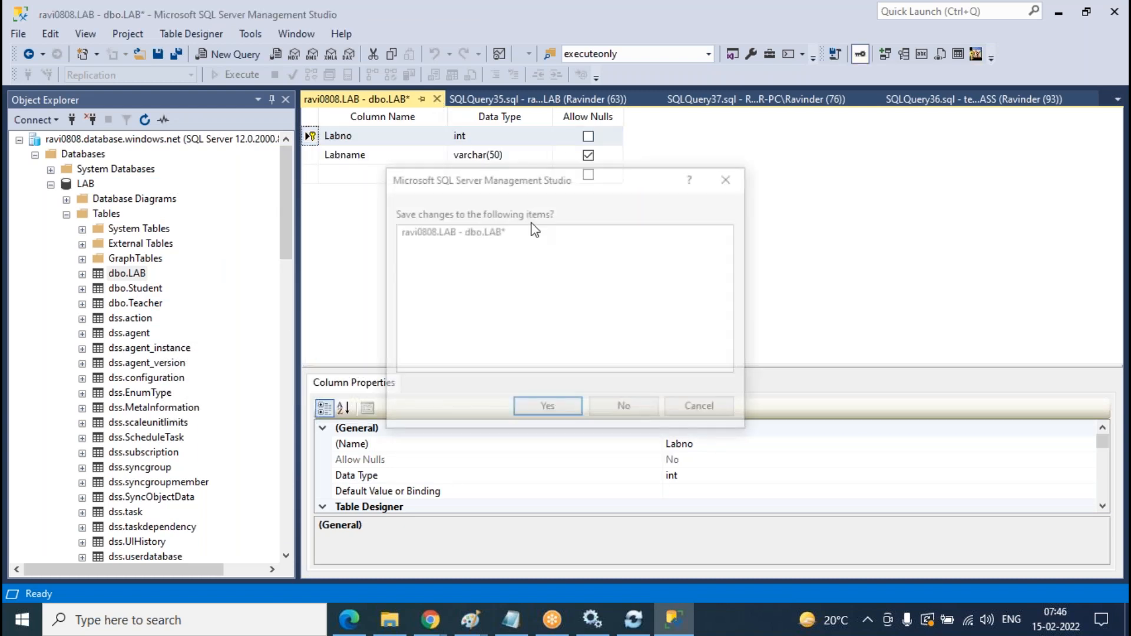
left_click(548, 409)
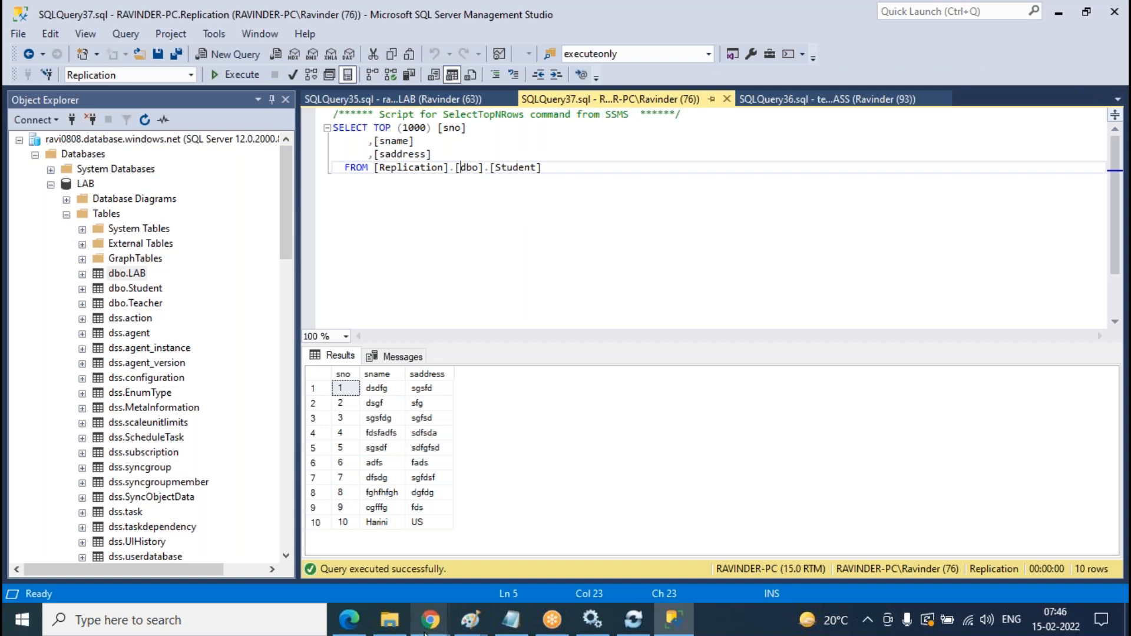
mouse_move(431, 620)
left_click(567, 535)
- Refresh the Hub Database schema and add dbo.LAB (Labno, Labname) to the synced tables
left_click(605, 218)
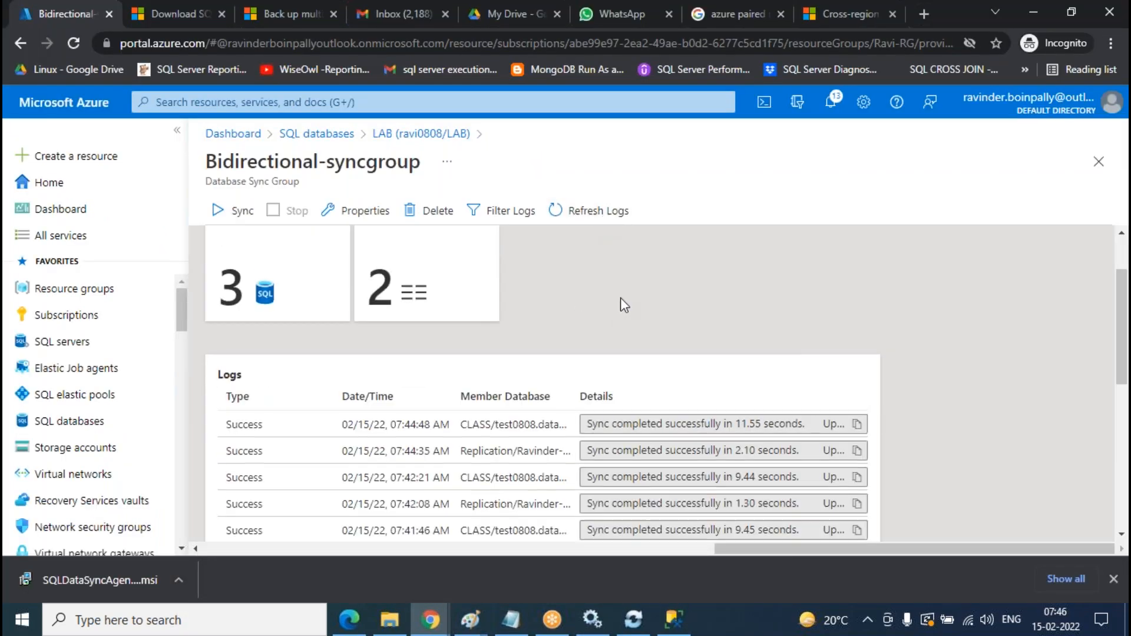
scroll(621, 306, "up", 1)
left_click(429, 356)
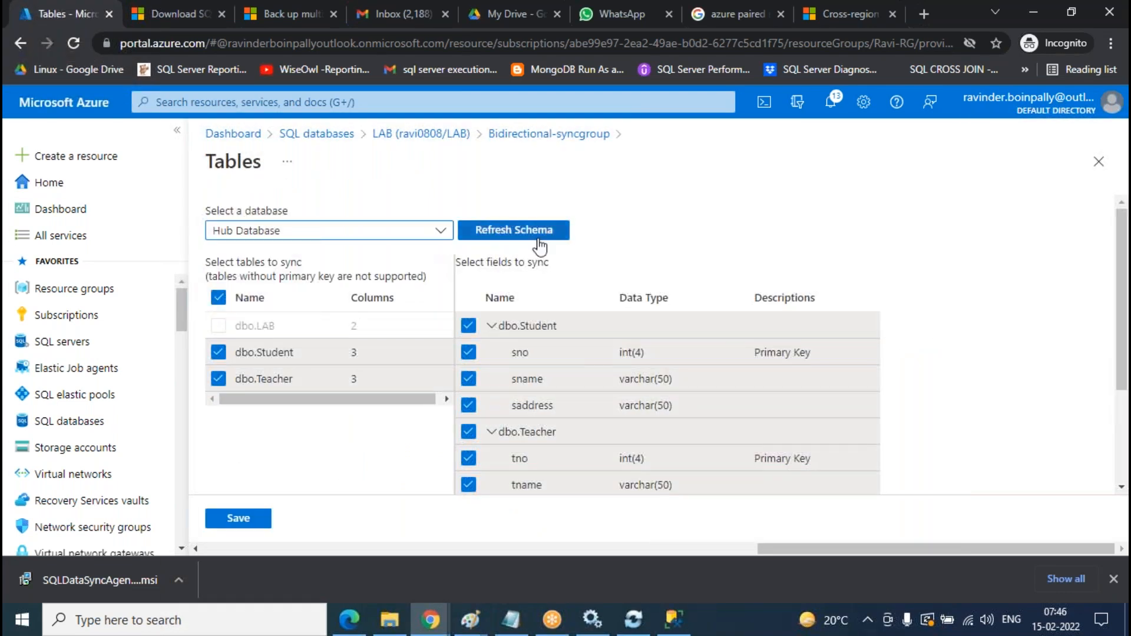
left_click(437, 232)
left_click(338, 261)
left_click(543, 235)
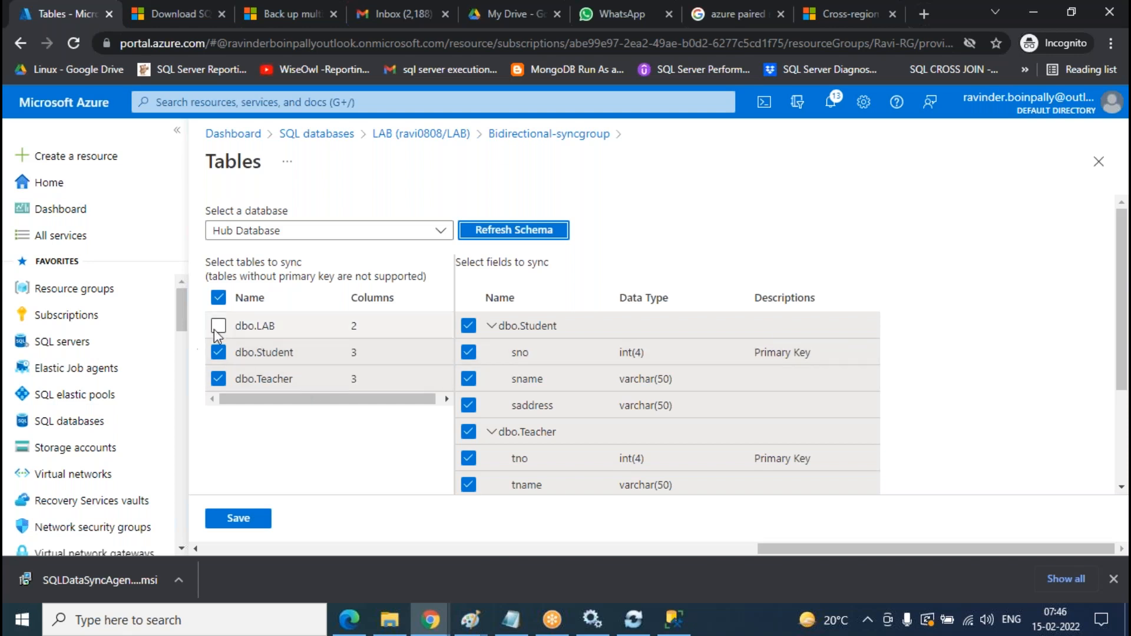
left_click(288, 332)
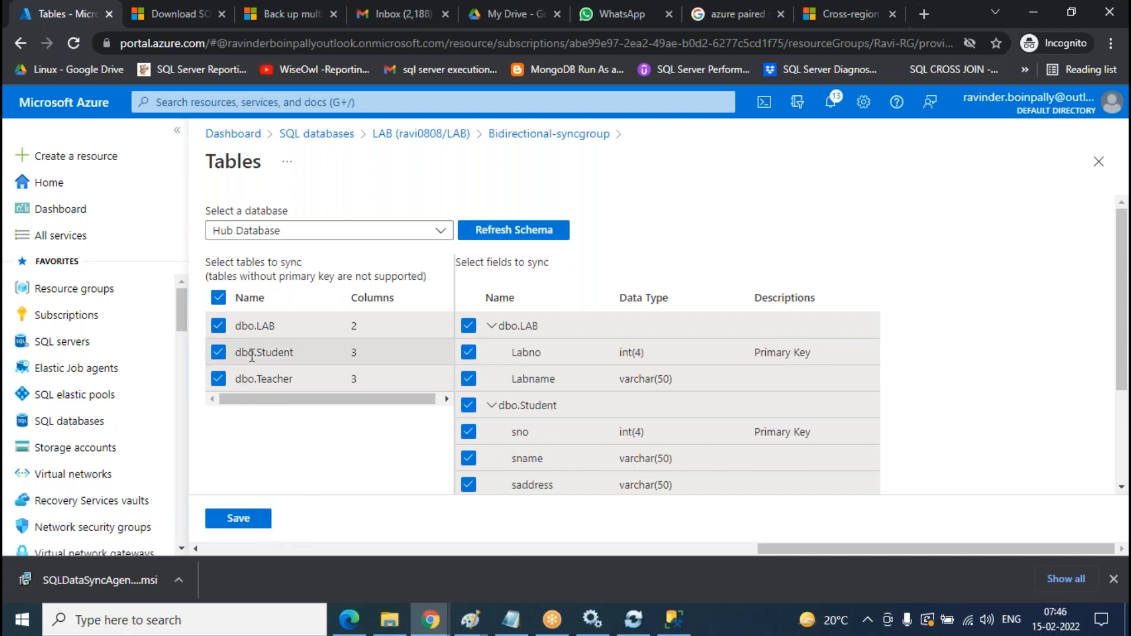
left_click(237, 519)
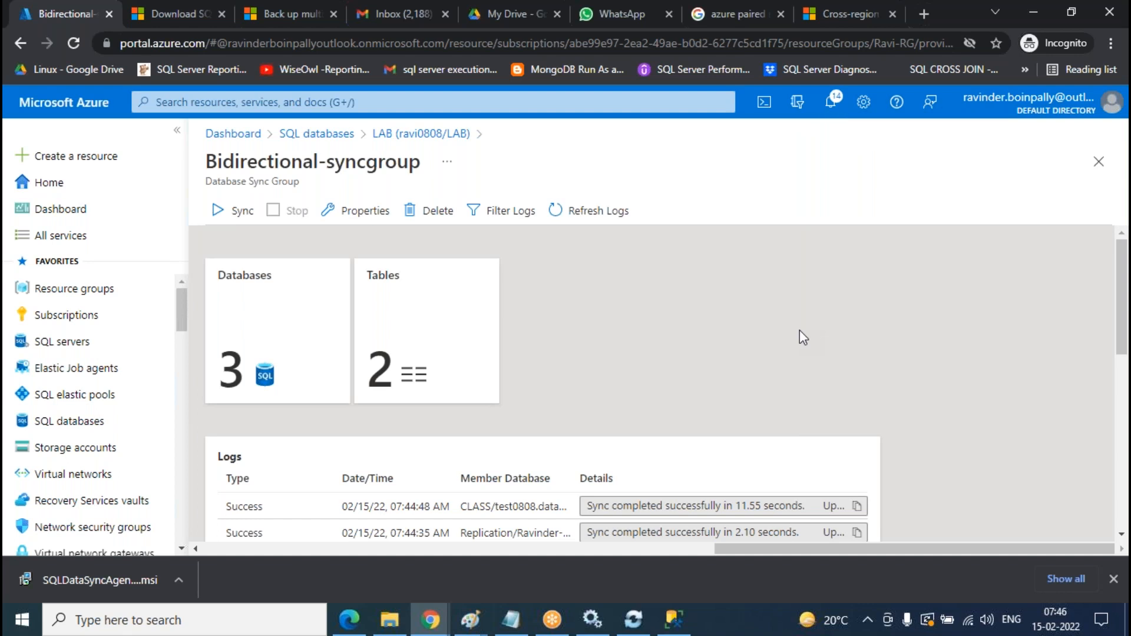
- Reload the sync group logs to confirm the schema update with 3 tables
left_click(612, 227)
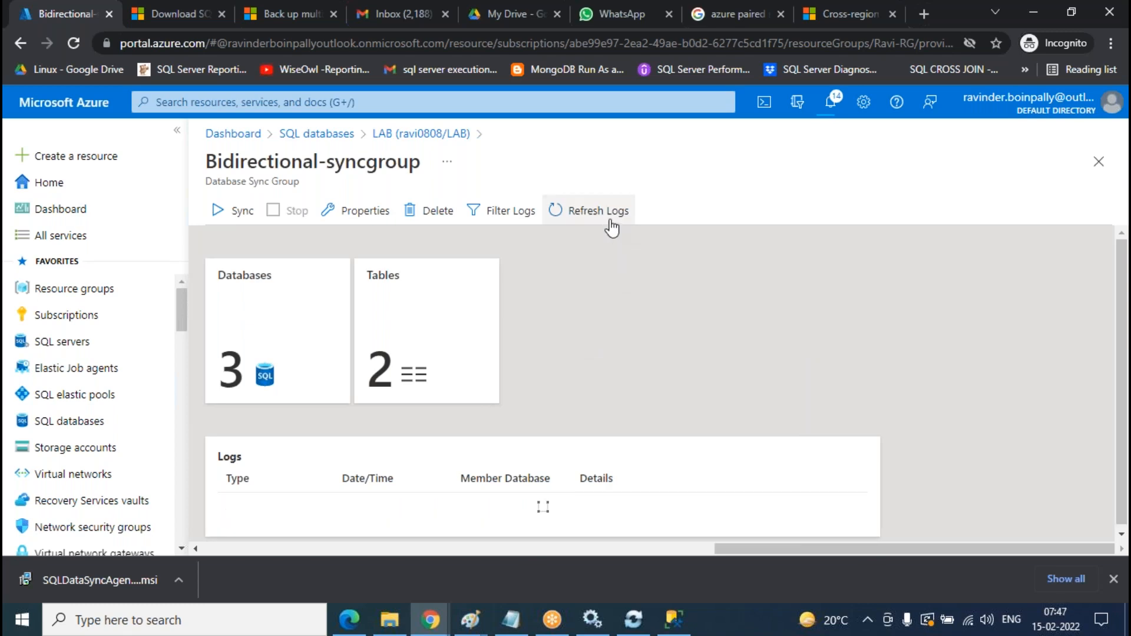
scroll(618, 306, "down", 2)
scroll(618, 307, "up", 2)
left_click(598, 215)
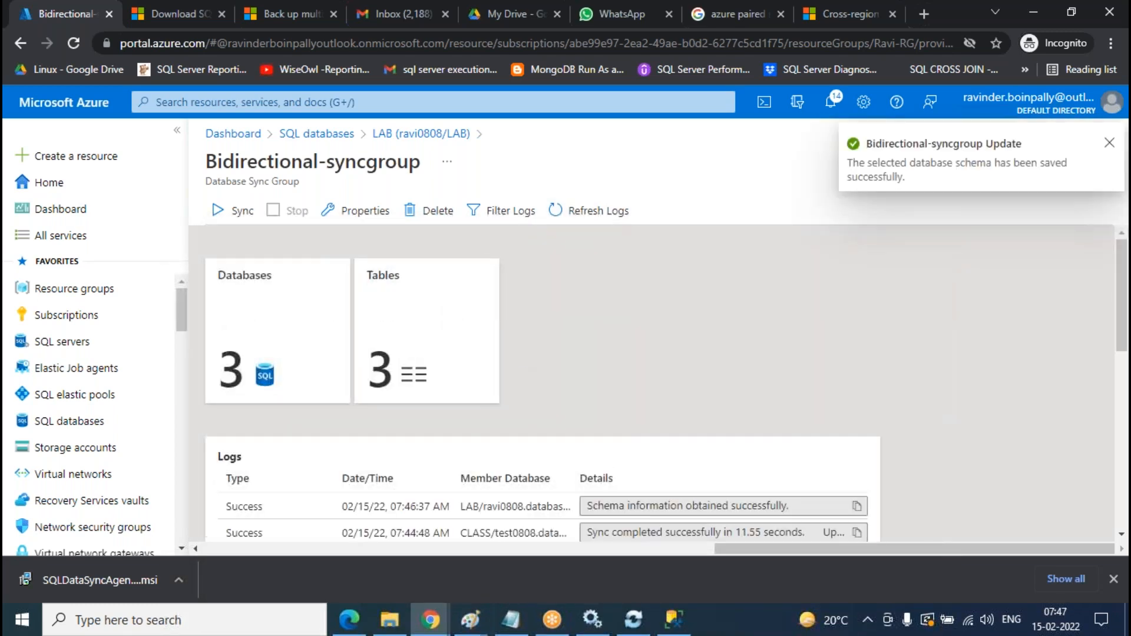
left_click(610, 215)
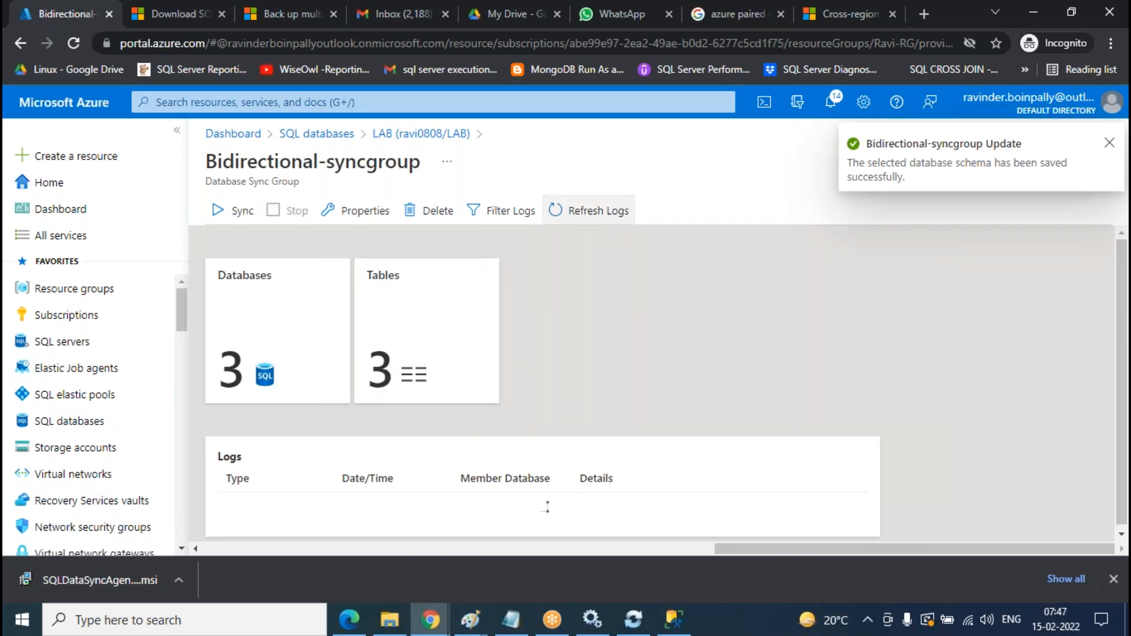
- Refresh the CLASS database's table list in Management Studio
left_click(674, 620)
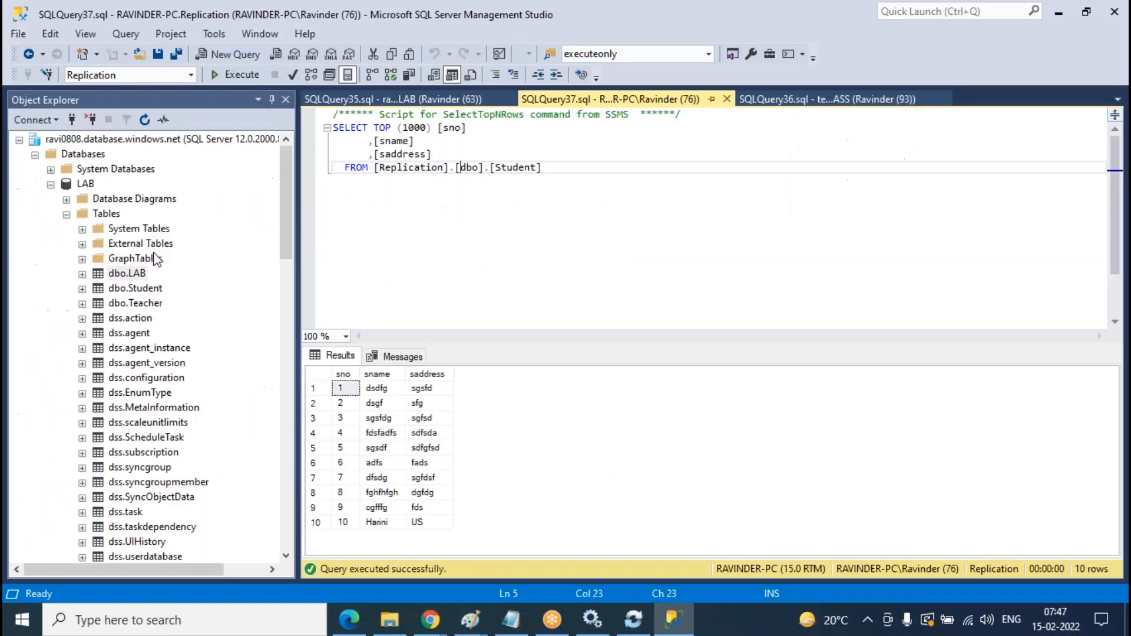
left_click(67, 214)
scroll(120, 341, "down", 3)
right_click(107, 318)
left_click(162, 401)
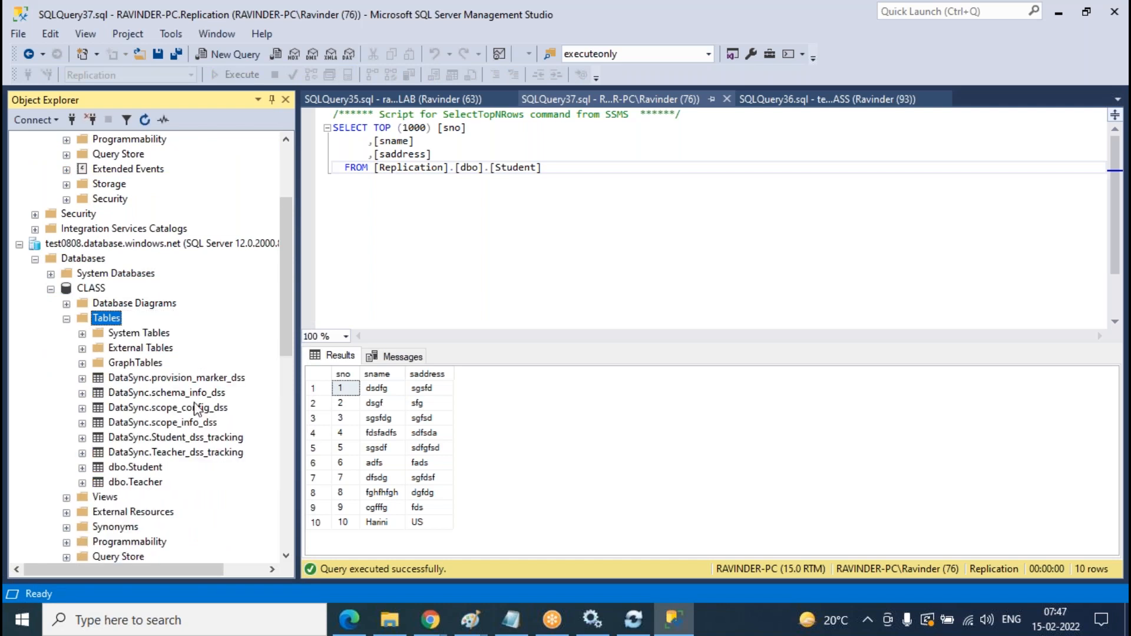
- Expand the local Replication database's tables to view its DataSync tracking tables
scroll(202, 348, "down", 10)
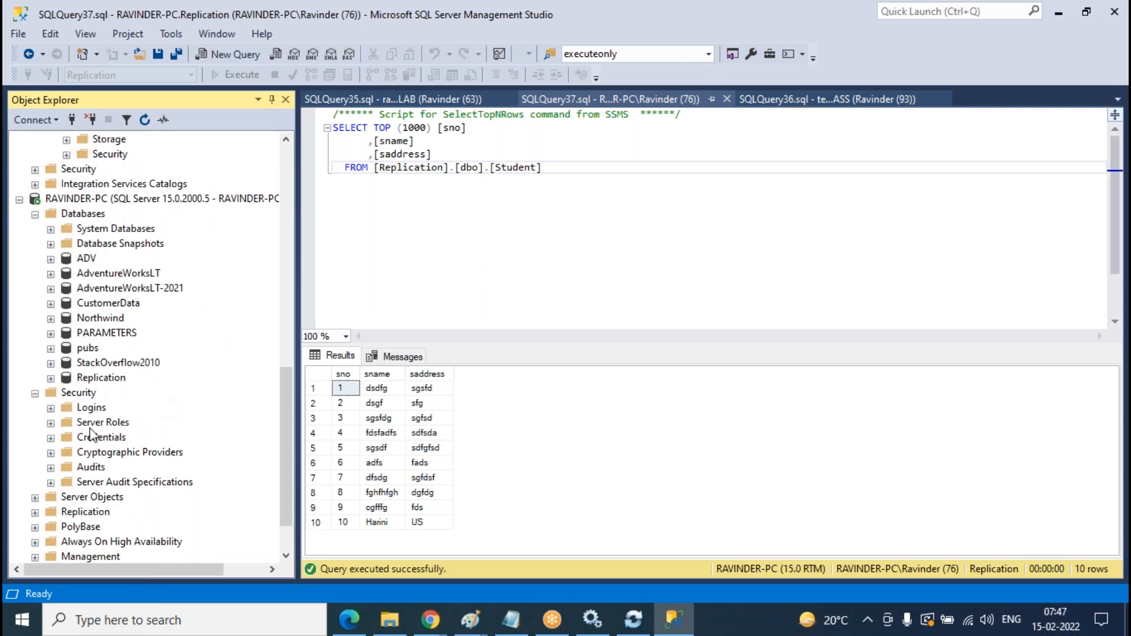
left_click(51, 379)
left_click(66, 407)
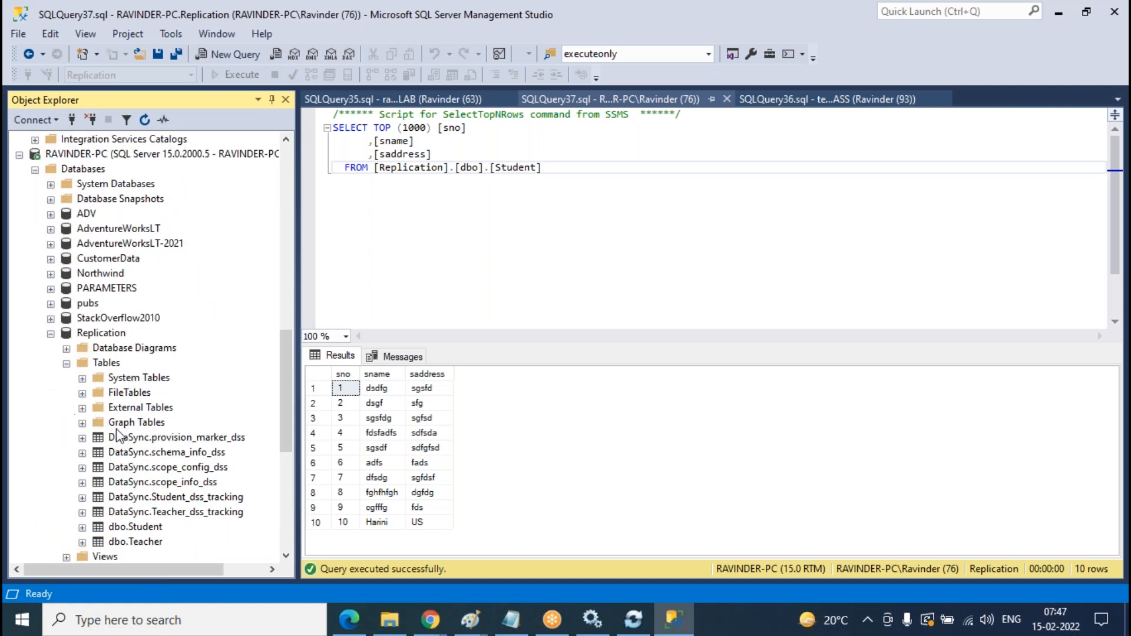
right_click(116, 367)
key("Escape")
scroll(193, 352, "down", 5)
scroll(193, 352, "up", 7)
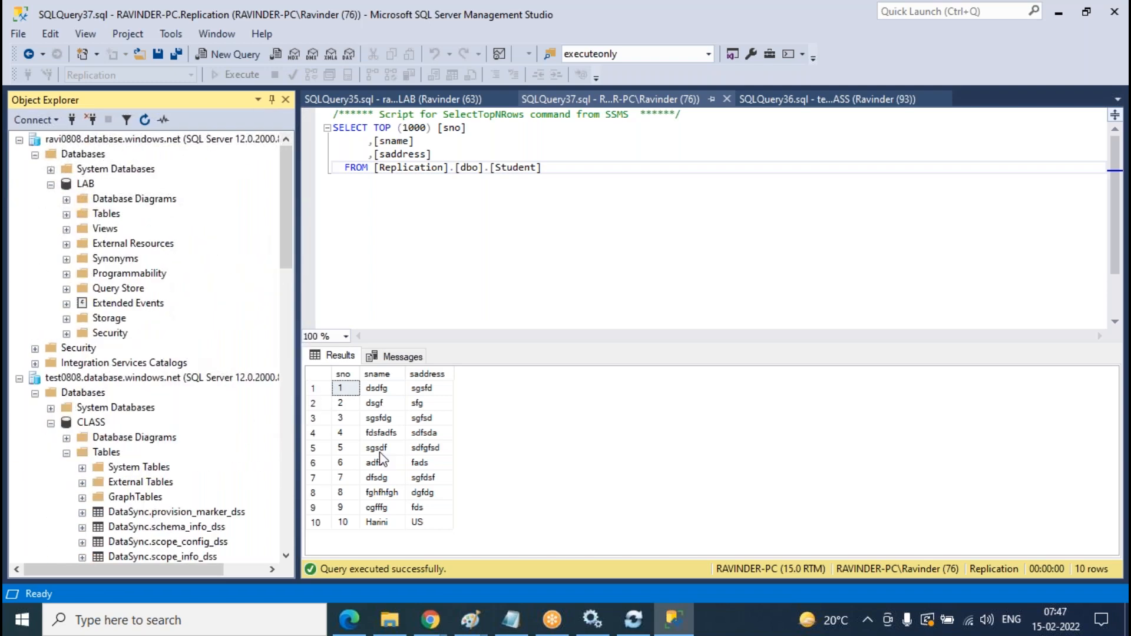
- Change the sync group's frequency to every 3 seconds and save the properties
left_click(565, 542)
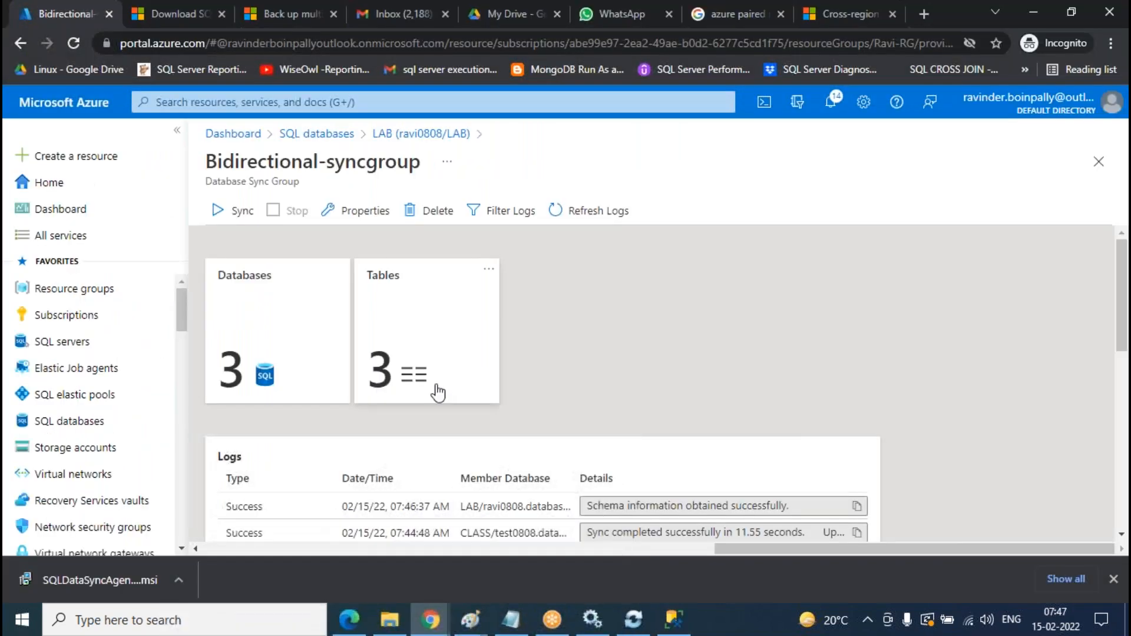
left_click(355, 210)
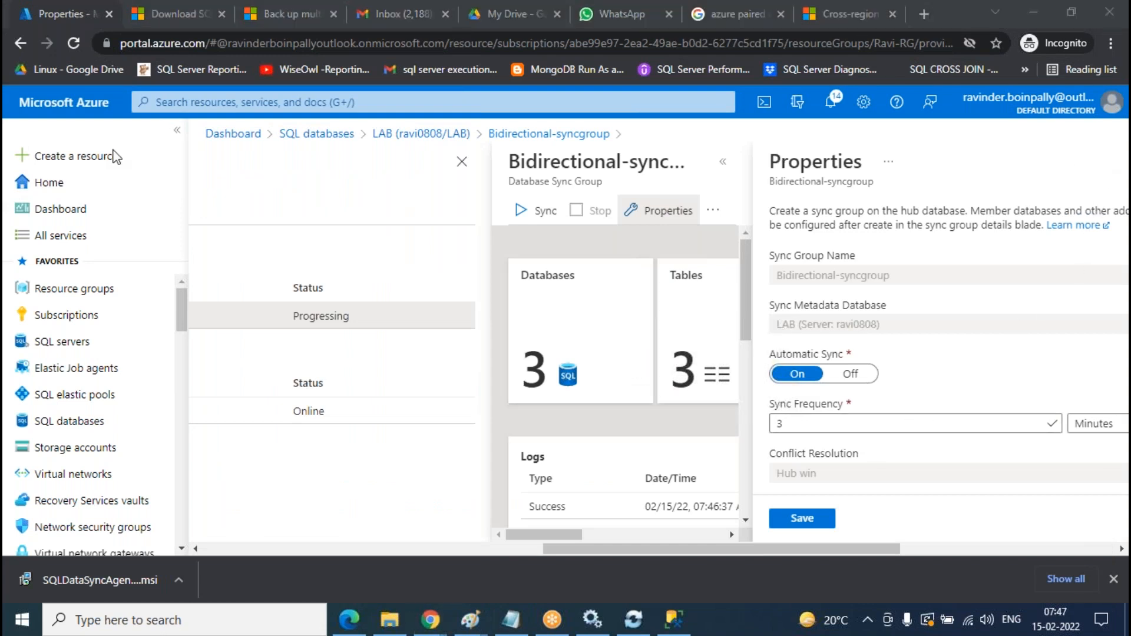
left_click(1094, 433)
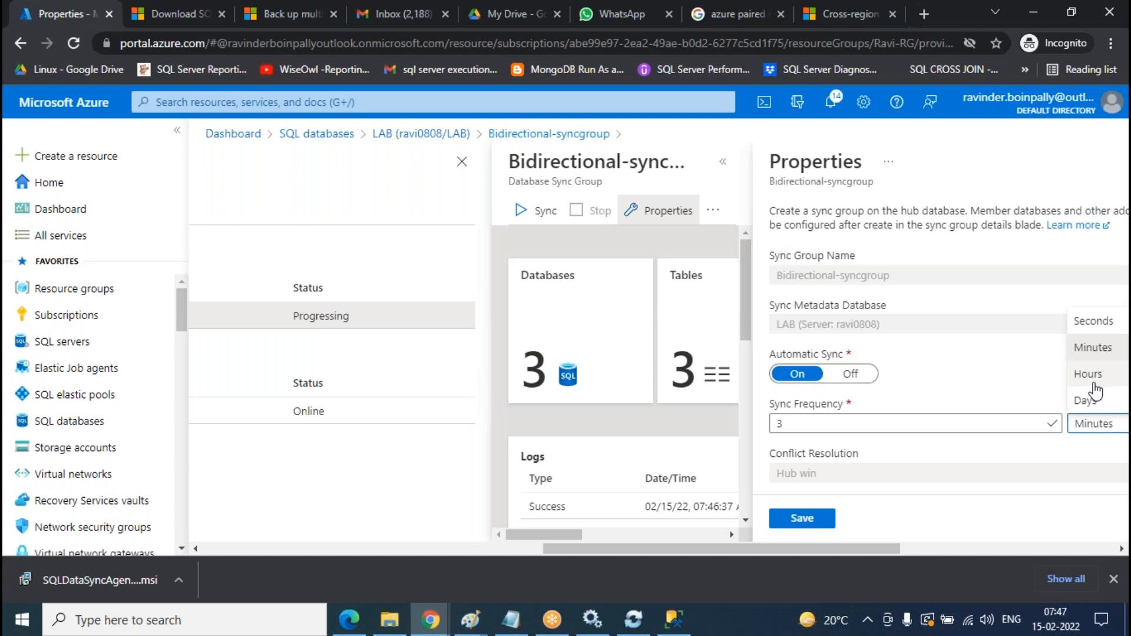
left_click(1098, 323)
left_click(808, 521)
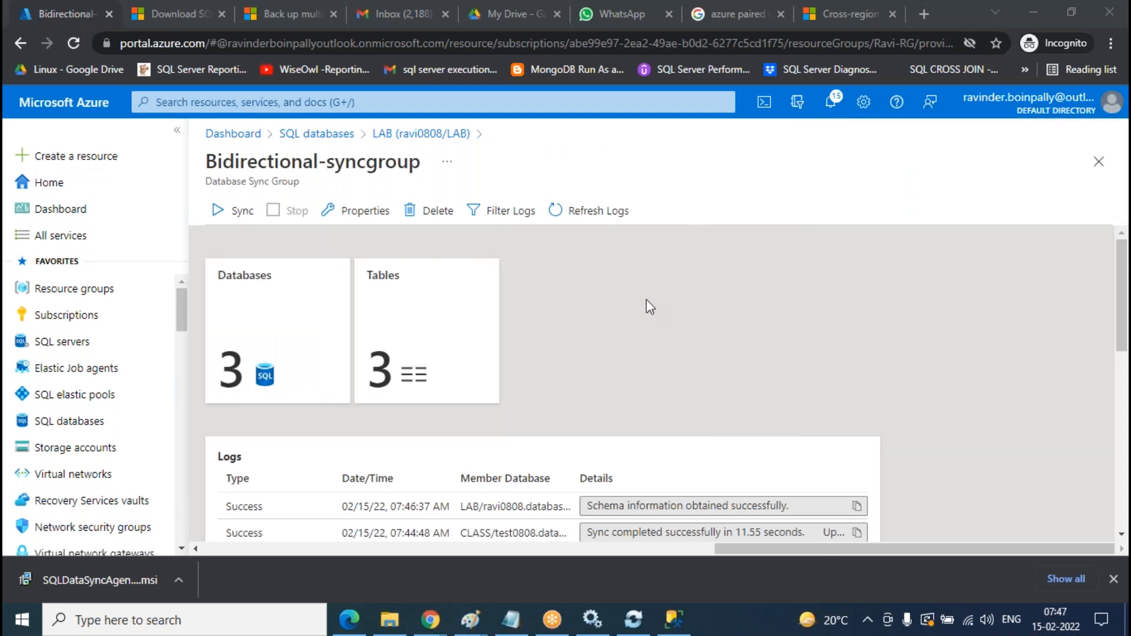
- Reload the sync logs showing LAB re-provisioned in 4.47 seconds and Replication synced
scroll(616, 383, "down", 10)
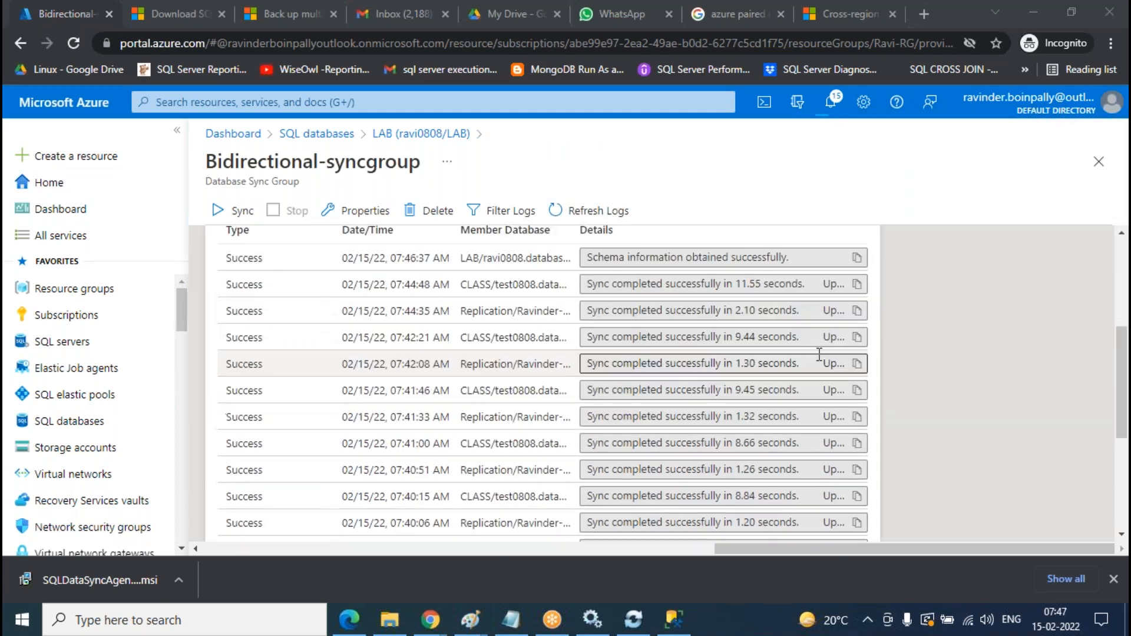
scroll(634, 400, "up", 10)
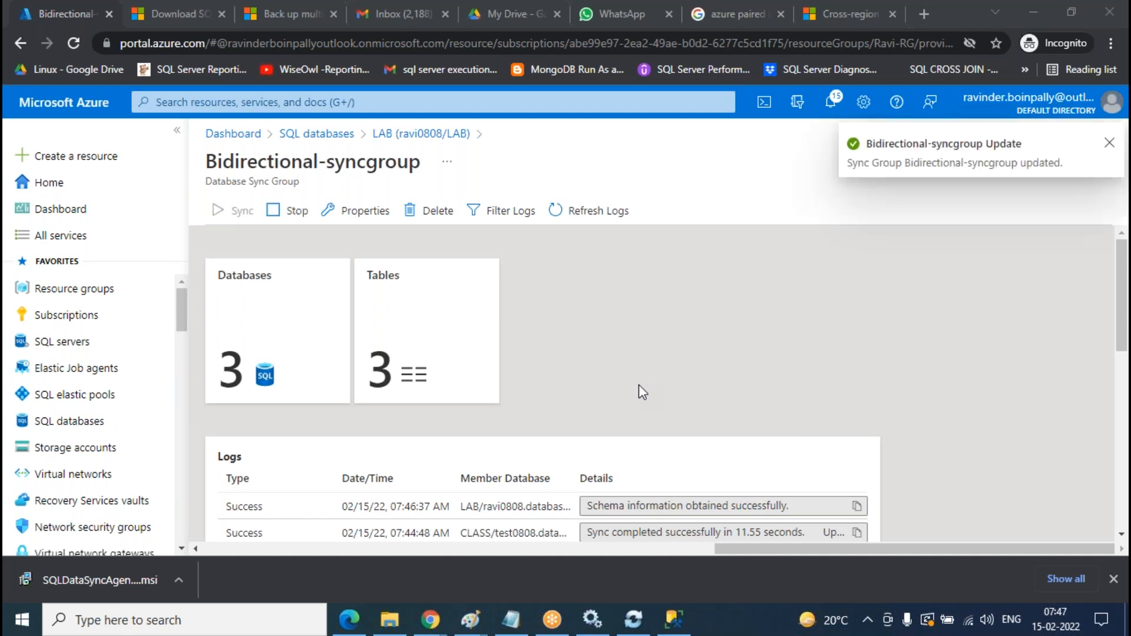
left_click(613, 213)
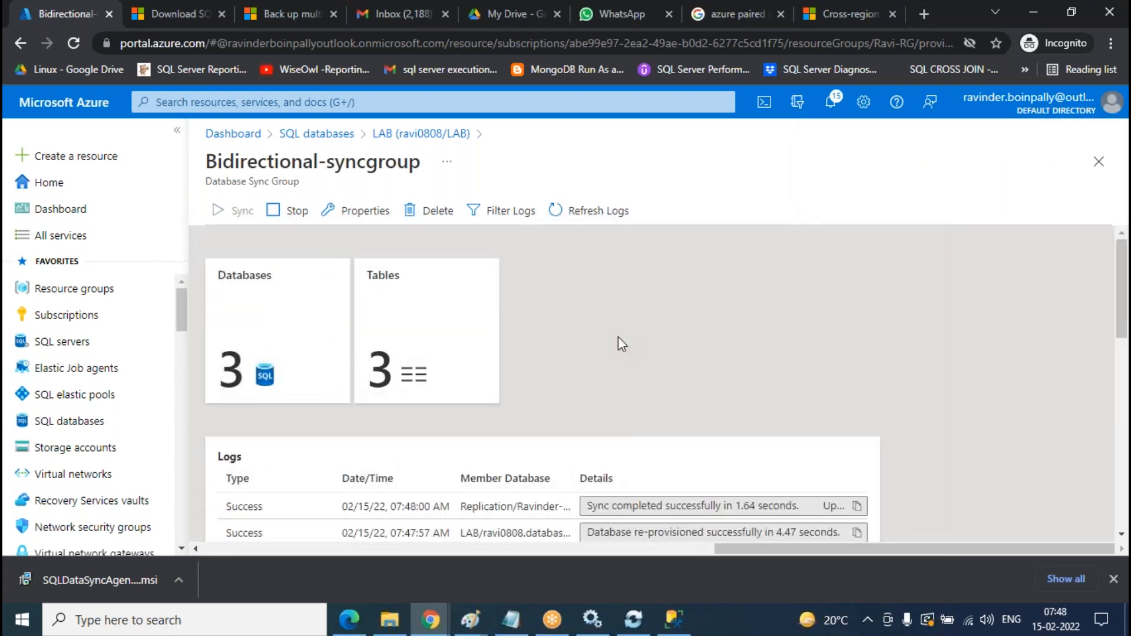
left_click(673, 620)
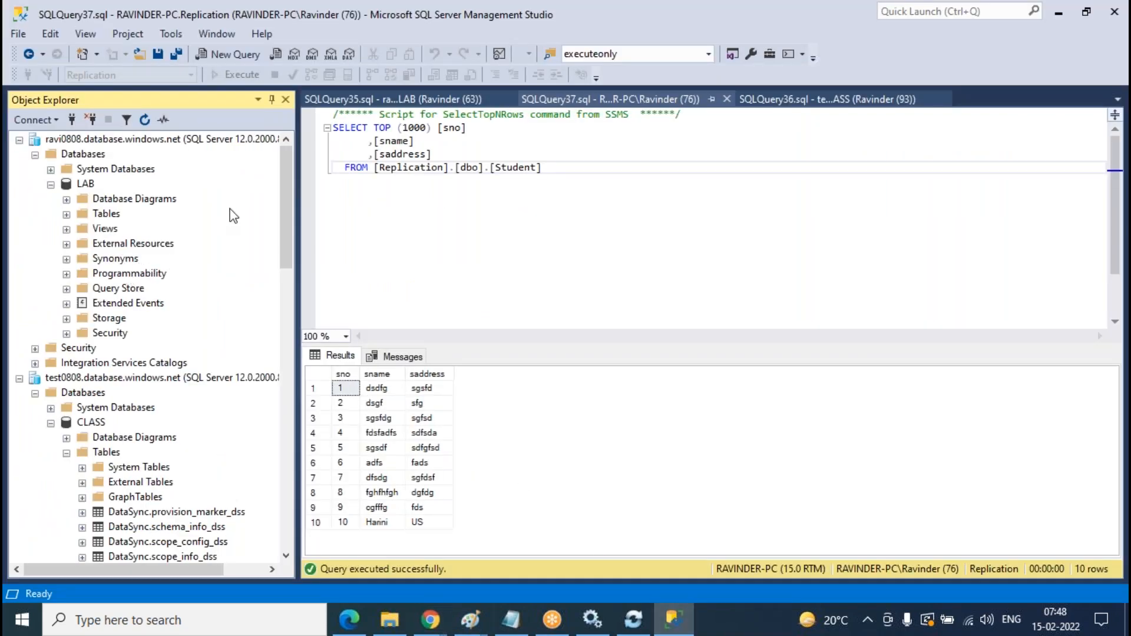
- Refresh the CLASS database's table list to show dbo.LAB
scroll(233, 216, "down", 3)
right_click(106, 318)
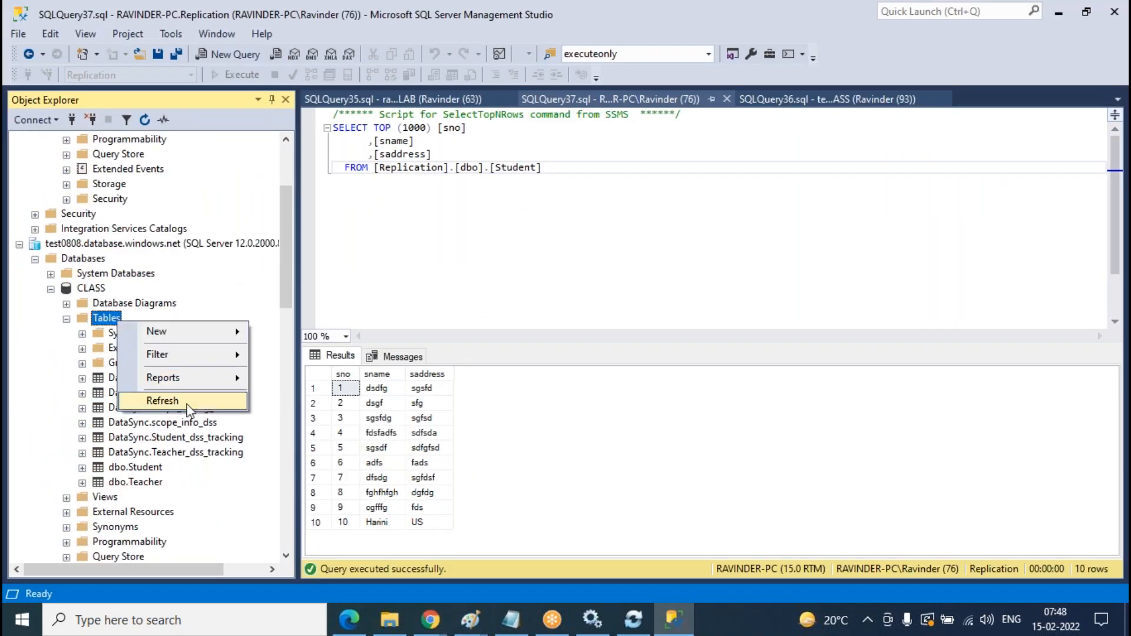
left_click(177, 401)
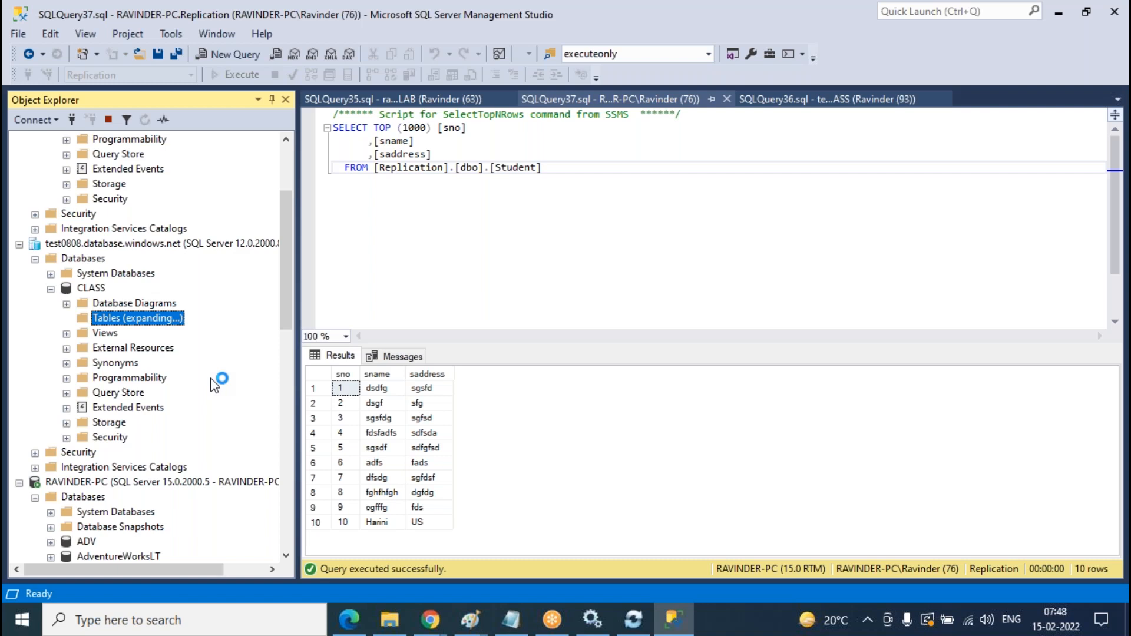
left_click(145, 483)
- Refresh Replication's table list and select the newly synced dbo.LAB table
scroll(159, 381, "down", 14)
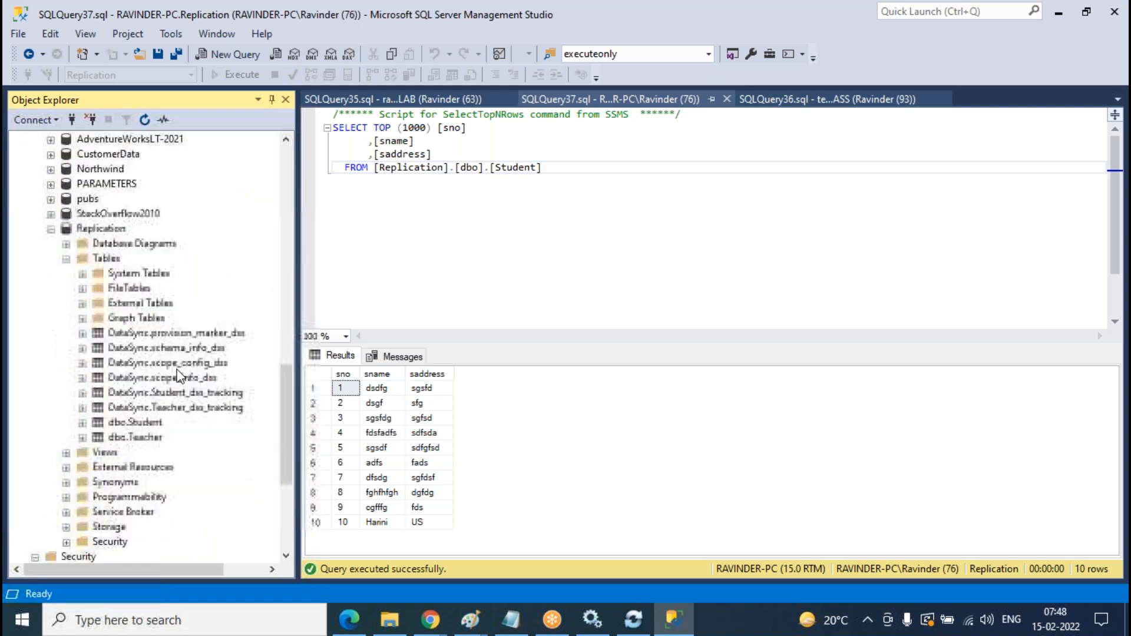
right_click(114, 258)
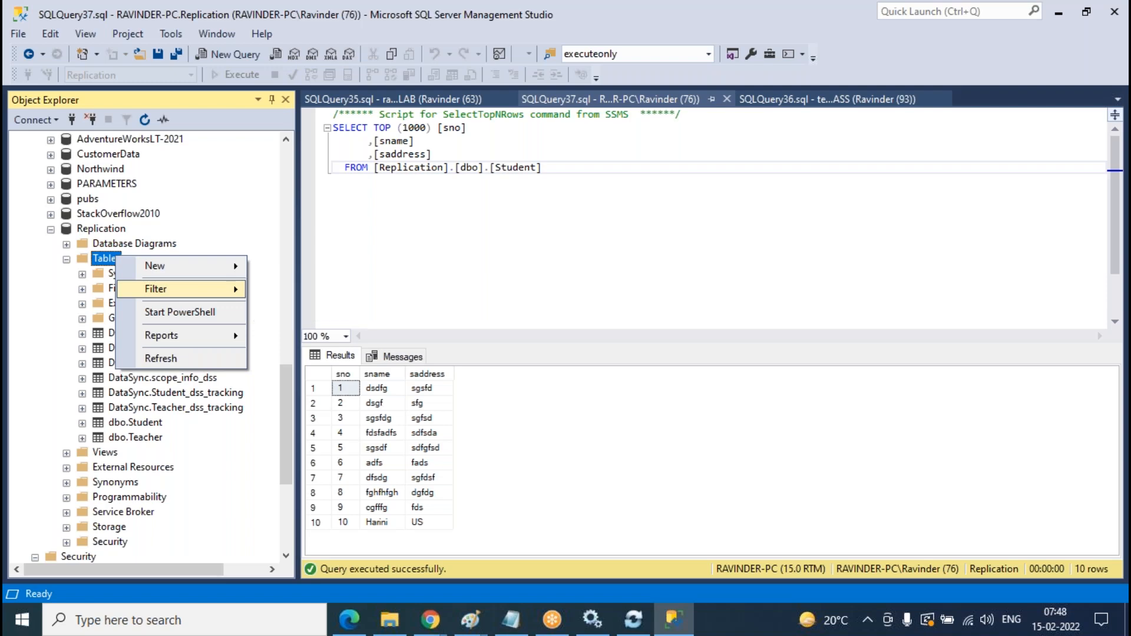
left_click(161, 358)
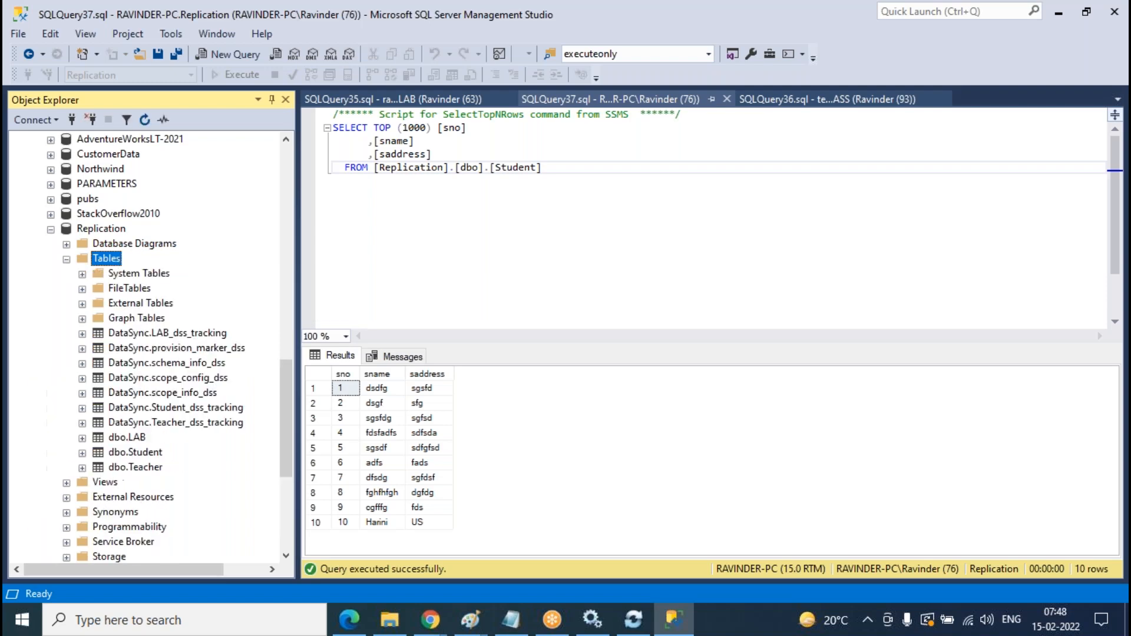
left_click(141, 438)
scroll(188, 370, "down", 3)
scroll(187, 370, "up", 7)
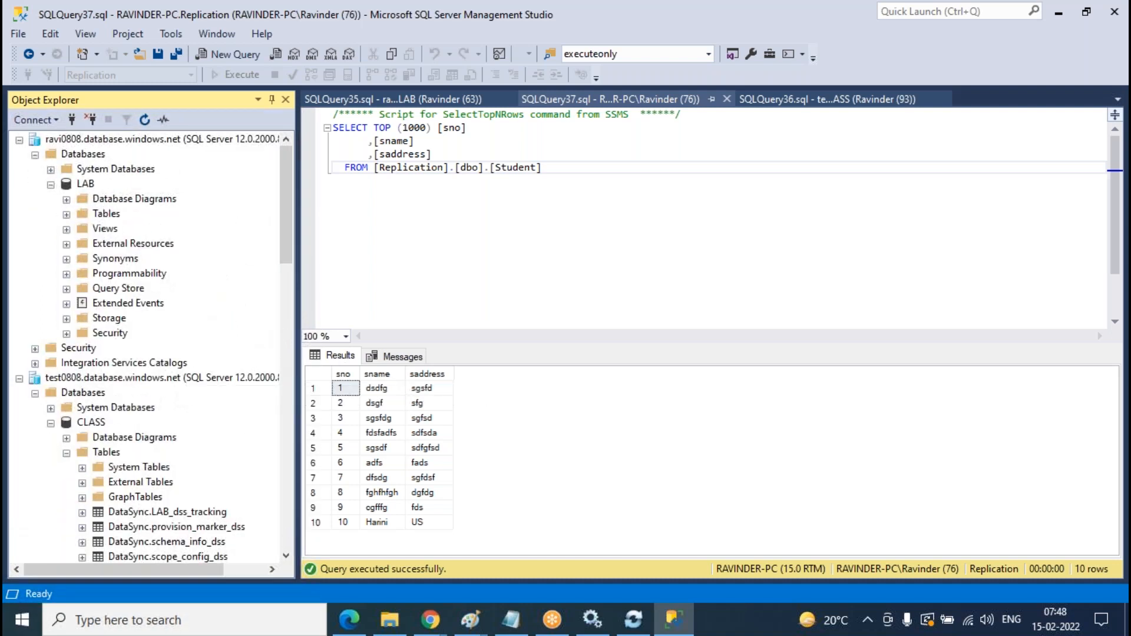
scroll(124, 333, "down", 3)
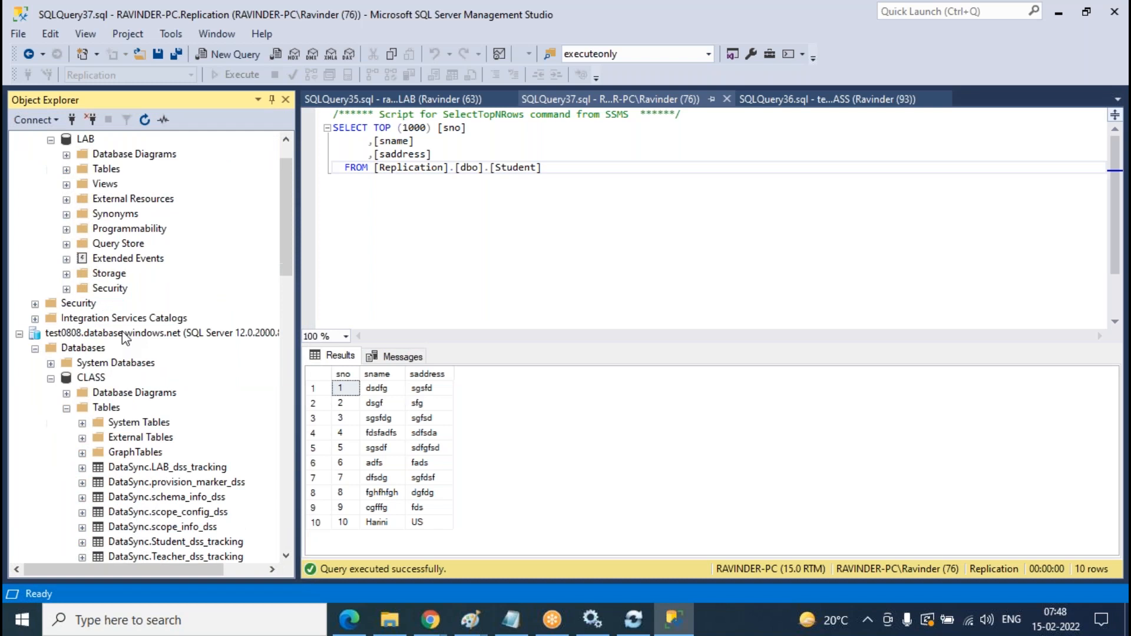
- Locate the CLASS Tables folder on the test0808 server to add a new table
left_click(131, 246)
scroll(210, 424, "down", 6)
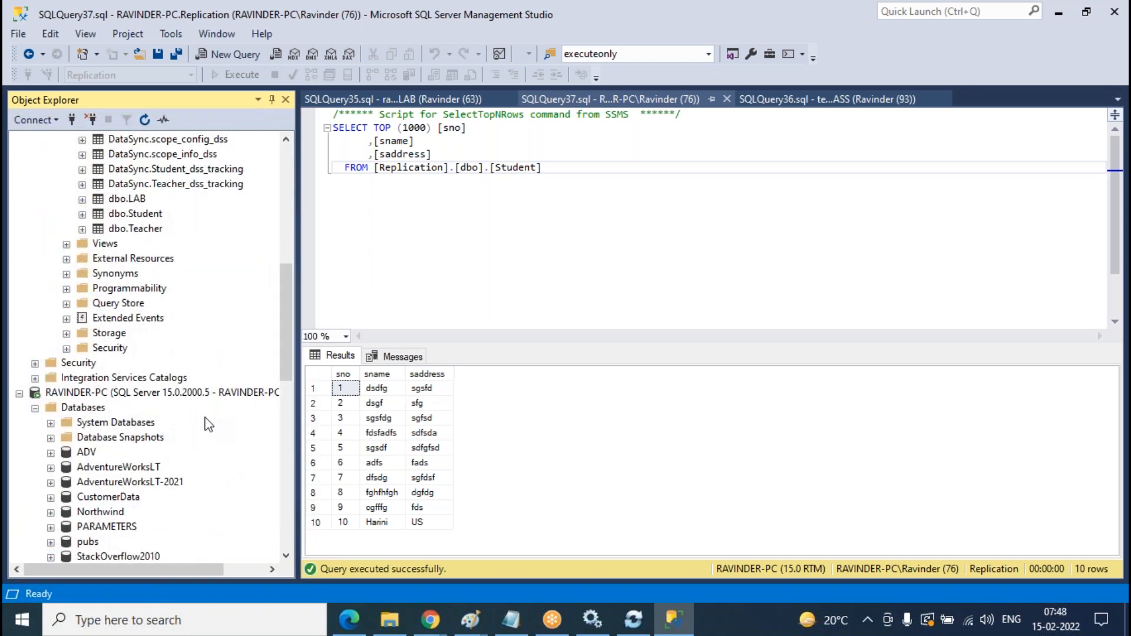
scroll(209, 424, "down", 2)
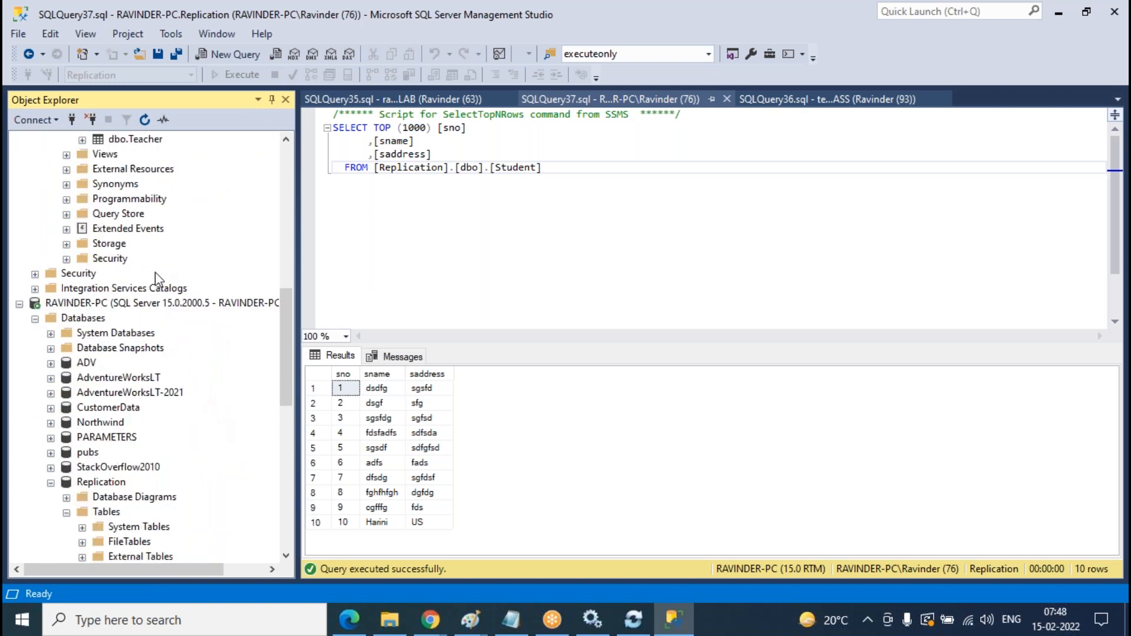
scroll(159, 283, "up", 10)
scroll(206, 368, "up", 1)
scroll(198, 273, "down", 5)
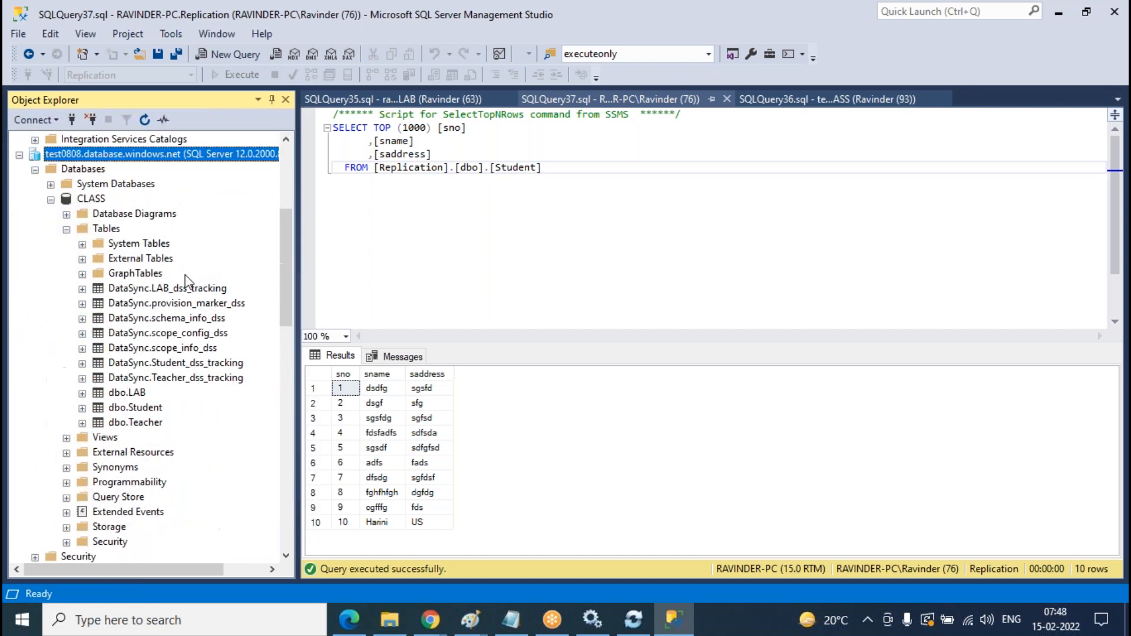
right_click(115, 233)
- Start a new CLASS table with a custno column of type int
mouse_move(195, 242)
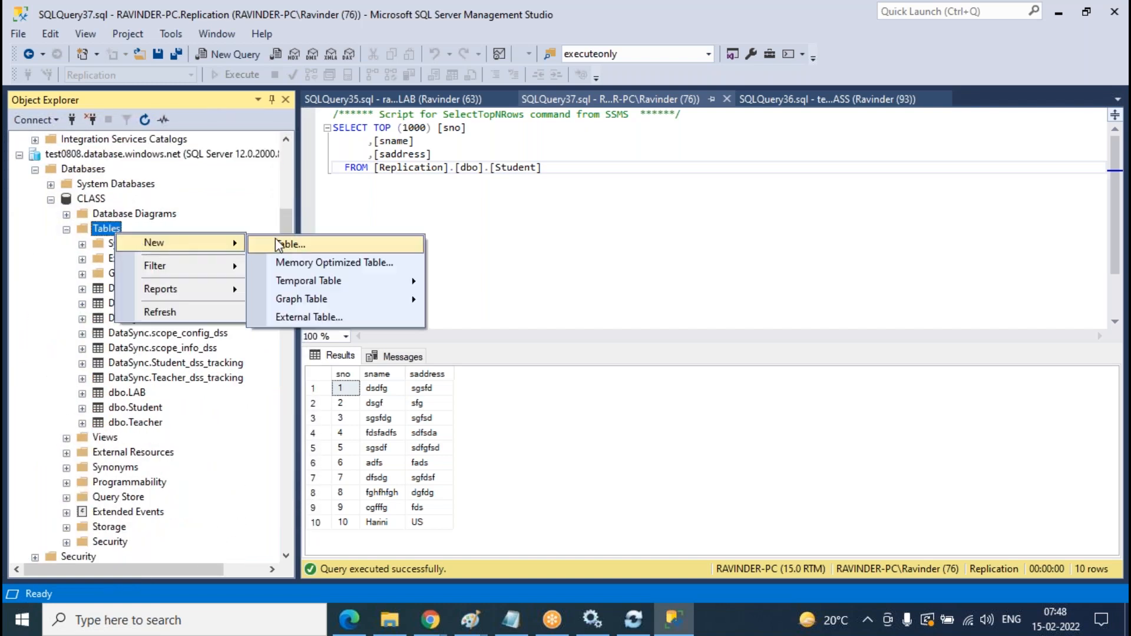
left_click(286, 242)
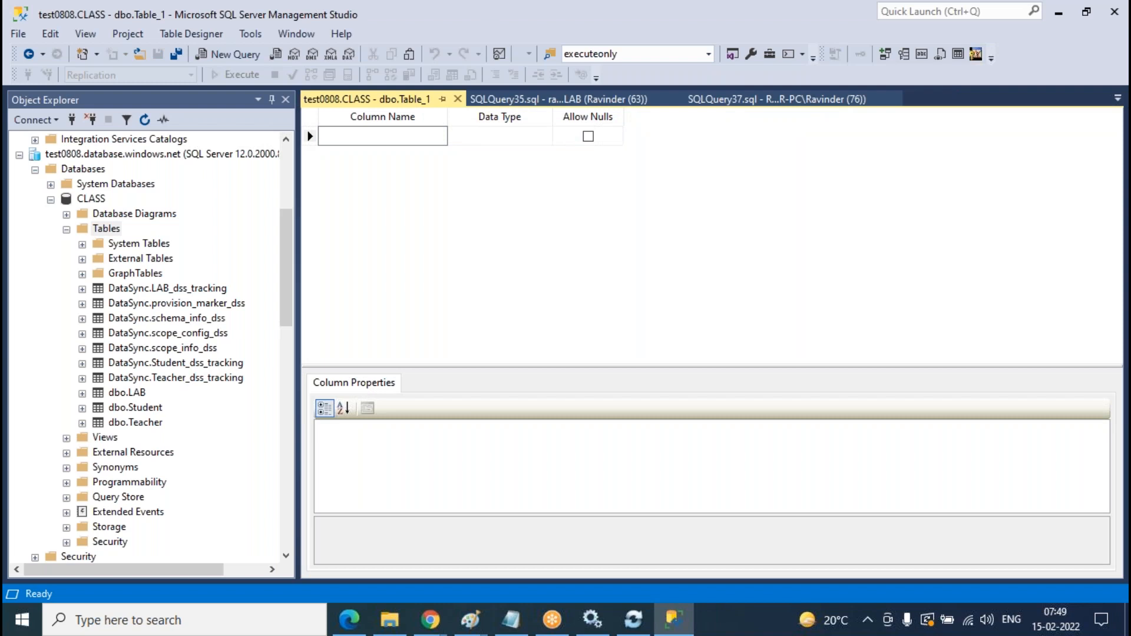
type("cus")
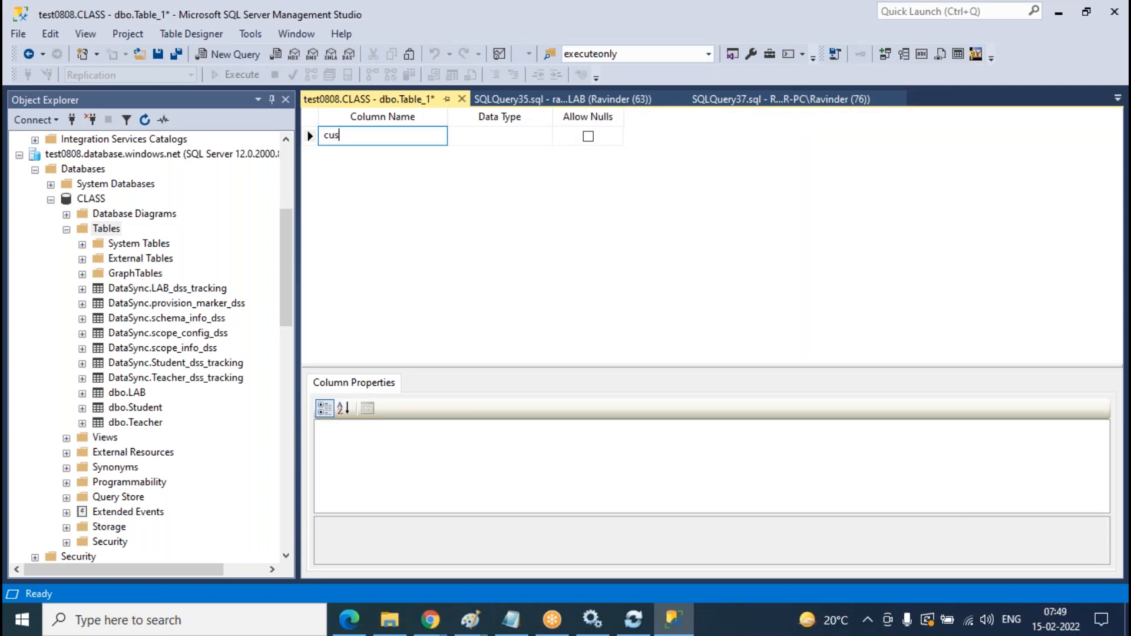
type("tno")
key("Tab")
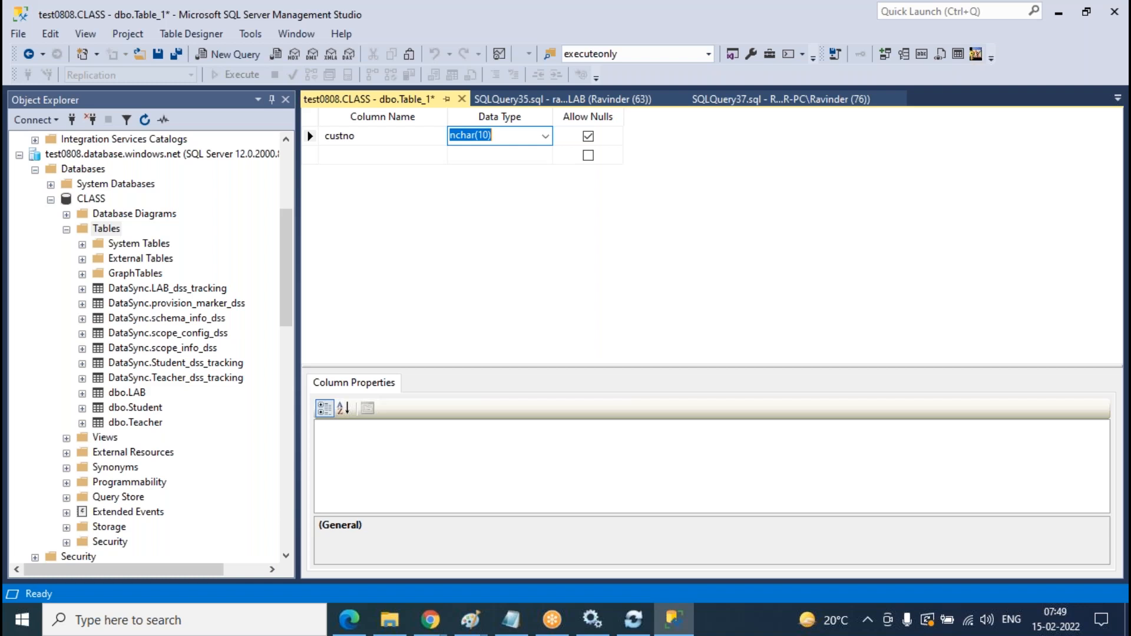
type("int")
key("Tab")
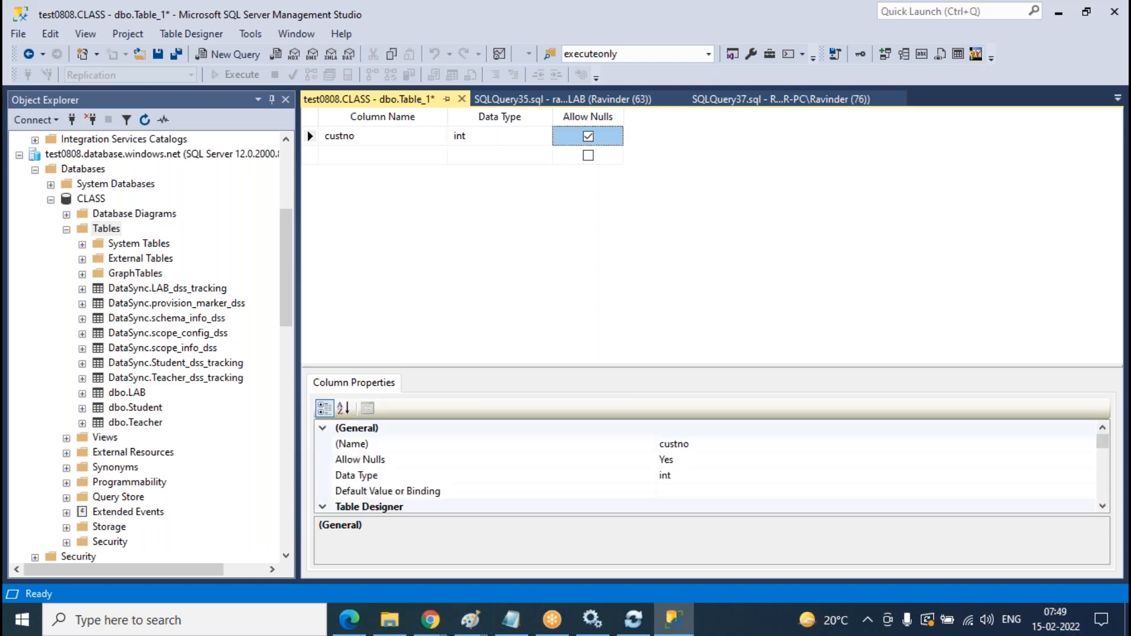
key("Tab")
- Add custname and custaddres columns, both varchar(50)
type("custname")
key("Tab")
type("var")
key("Tab")
key("Tab")
type("custaddres")
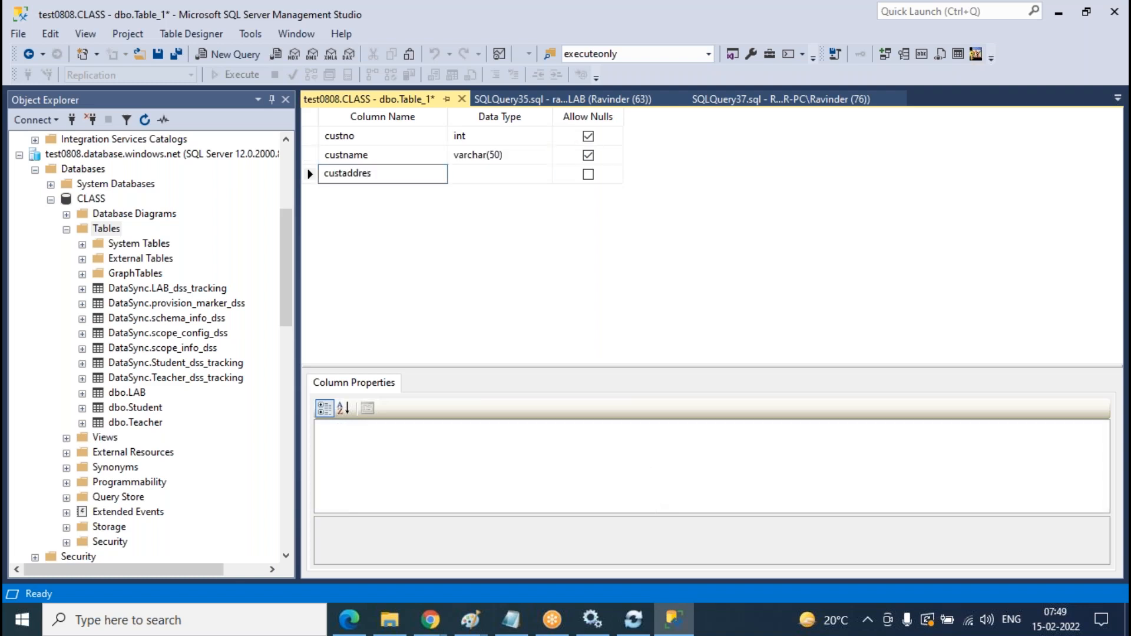
key("Tab")
type("varch")
key("Tab")
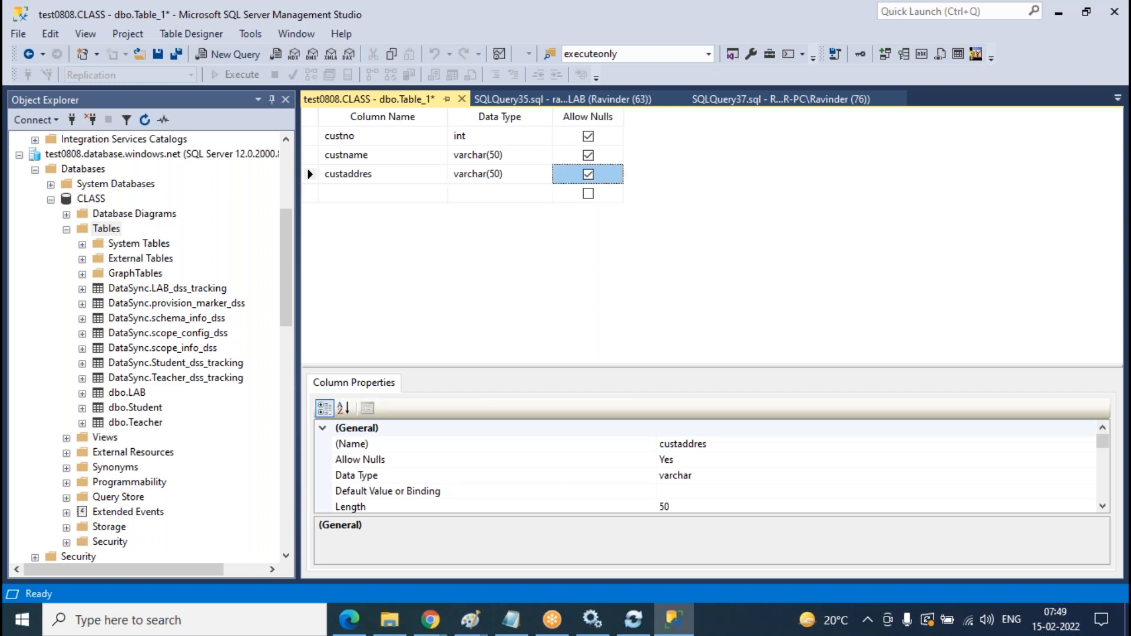
- Make custno the primary key and save the table as Customer
left_click(319, 139)
right_click(316, 136)
left_click(360, 147)
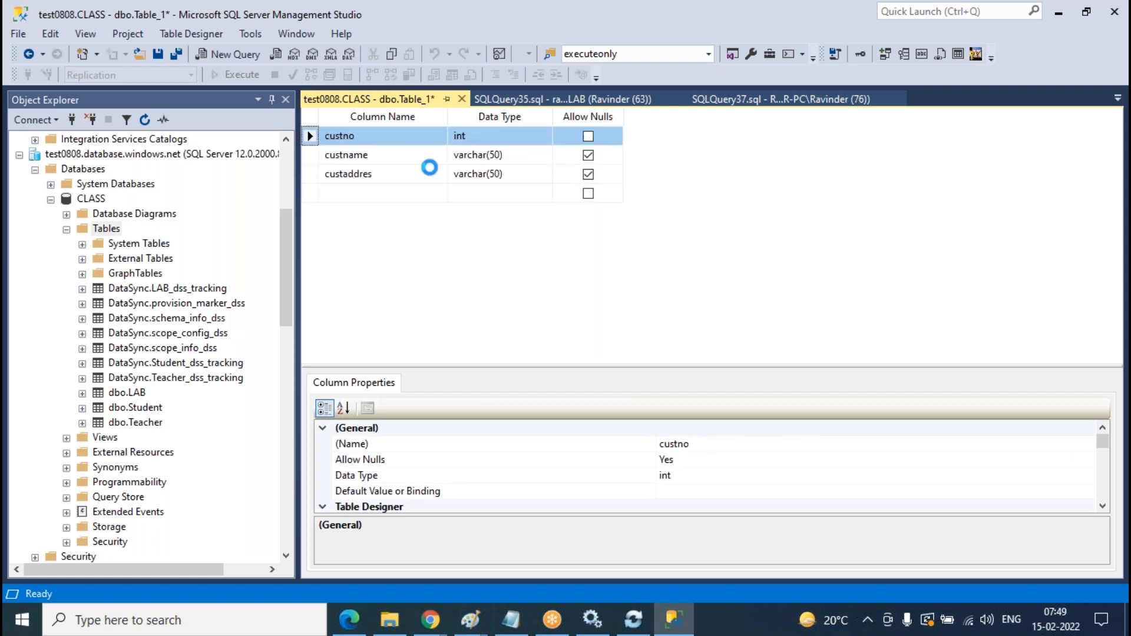
left_click(462, 99)
type("Customer")
key("Return")
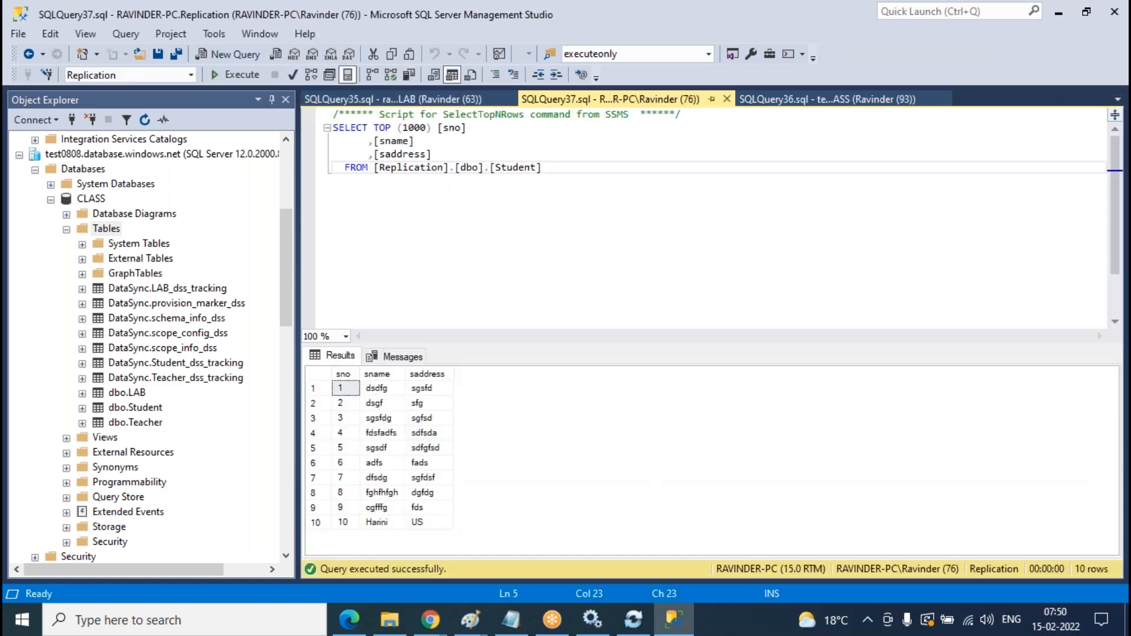
- Refresh CLASS's tables so dbo.Customer appears alongside dbo.LAB, dbo.Student and dbo.Teacher
right_click(112, 228)
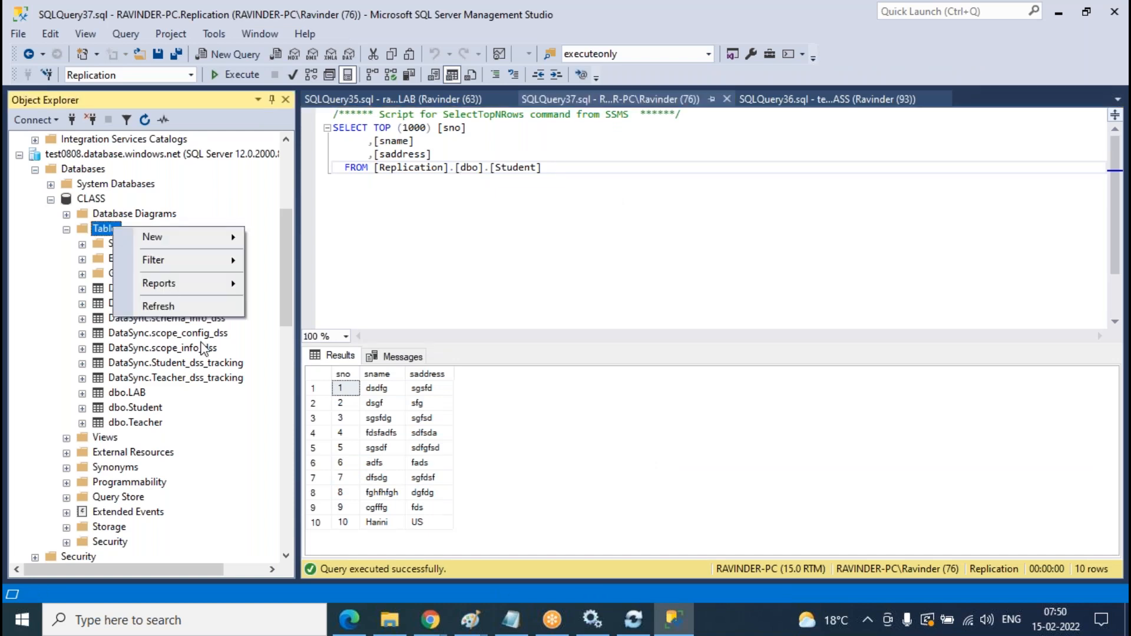
left_click(181, 311)
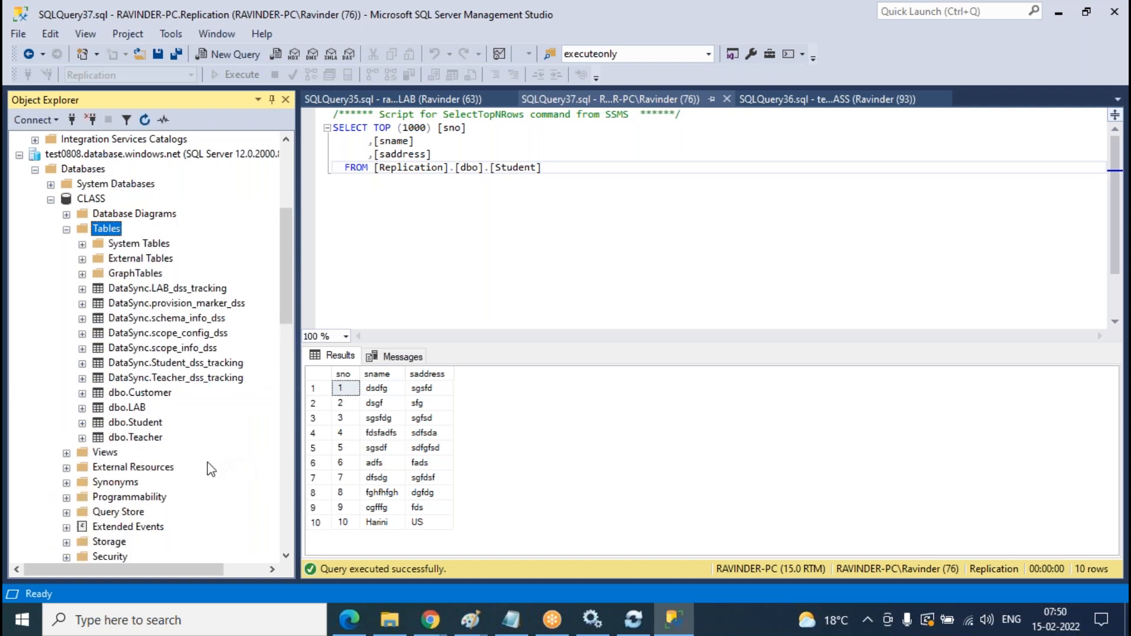
left_click(430, 619)
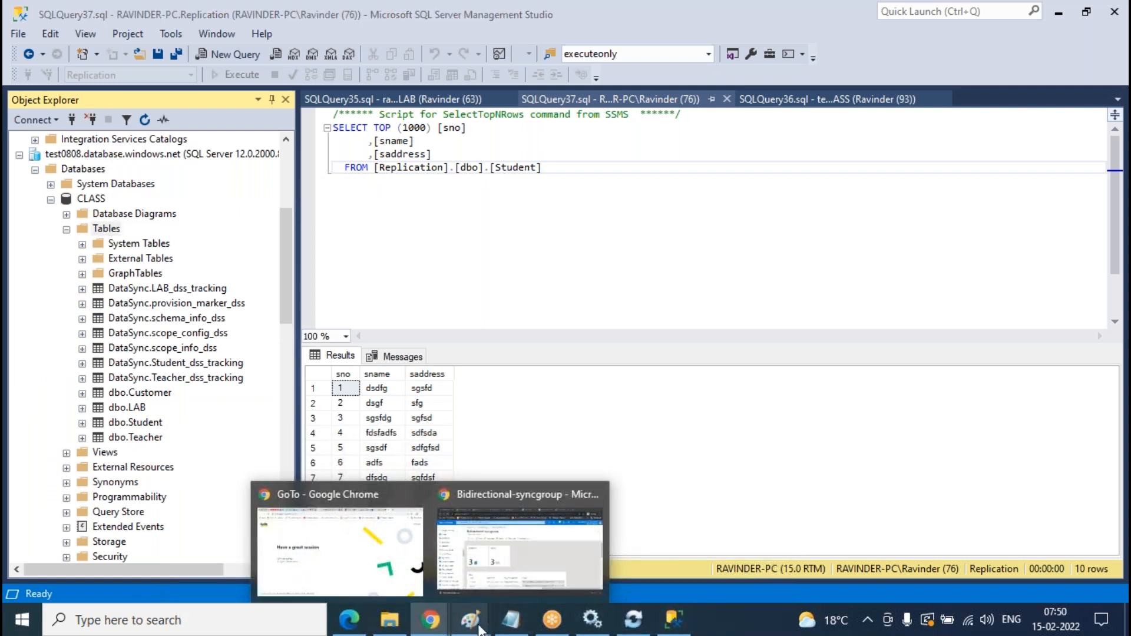
- Undo the recent tick mark and lower curved arrow on the Paint topology sketch
mouse_move(470, 619)
left_click(634, 562)
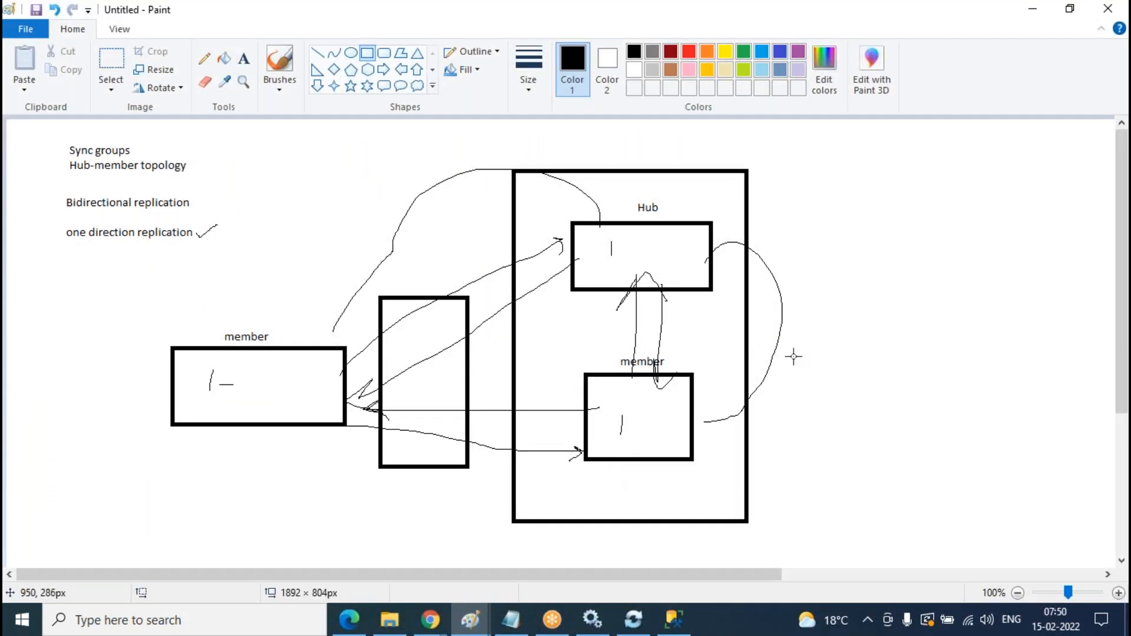
key("ctrl+z")
key("ctrl+z")
key("ctrl+z")
key("ctrl+z")
key("ctrl+z")
key("ctrl+z")
key("ctrl+z")
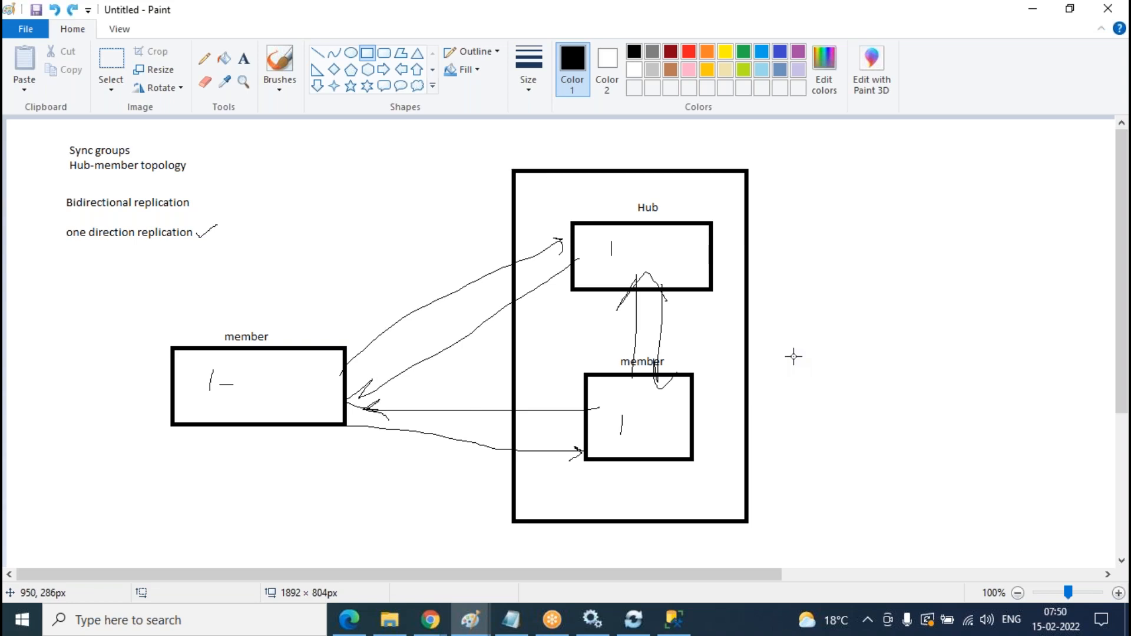
key("ctrl+z")
key("ctrl+z")
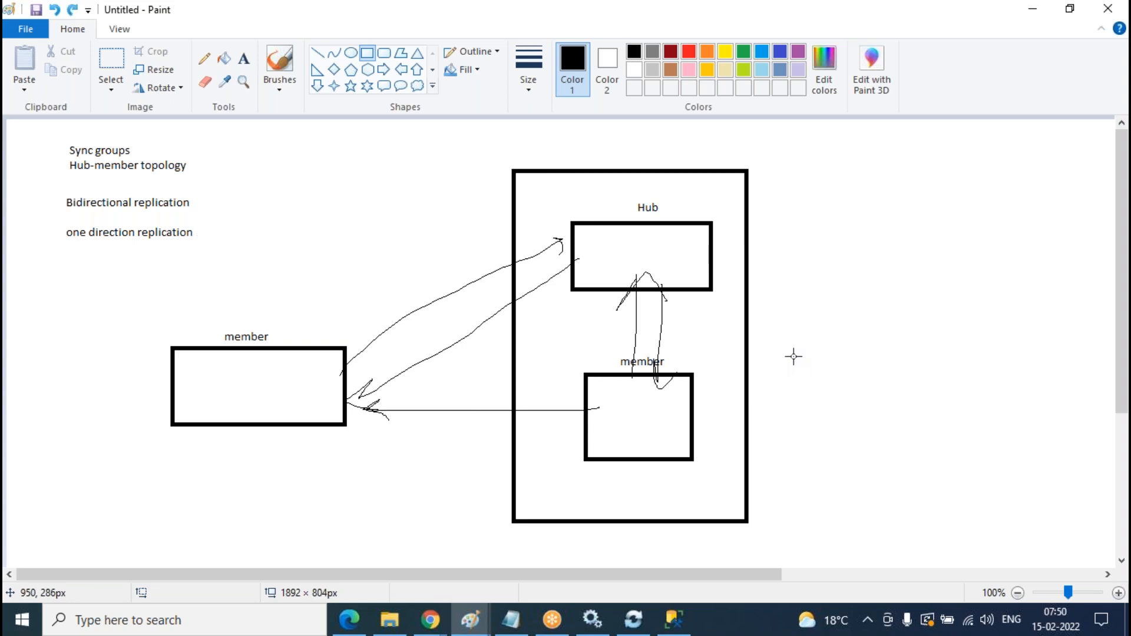
- Draw a freehand curve from the left member box up to the Hub box
left_click(206, 62)
mouse_move(321, 363)
left_mouse_down()
mouse_move(359, 195)
mouse_move(564, 168)
mouse_move(617, 223)
left_mouse_up()
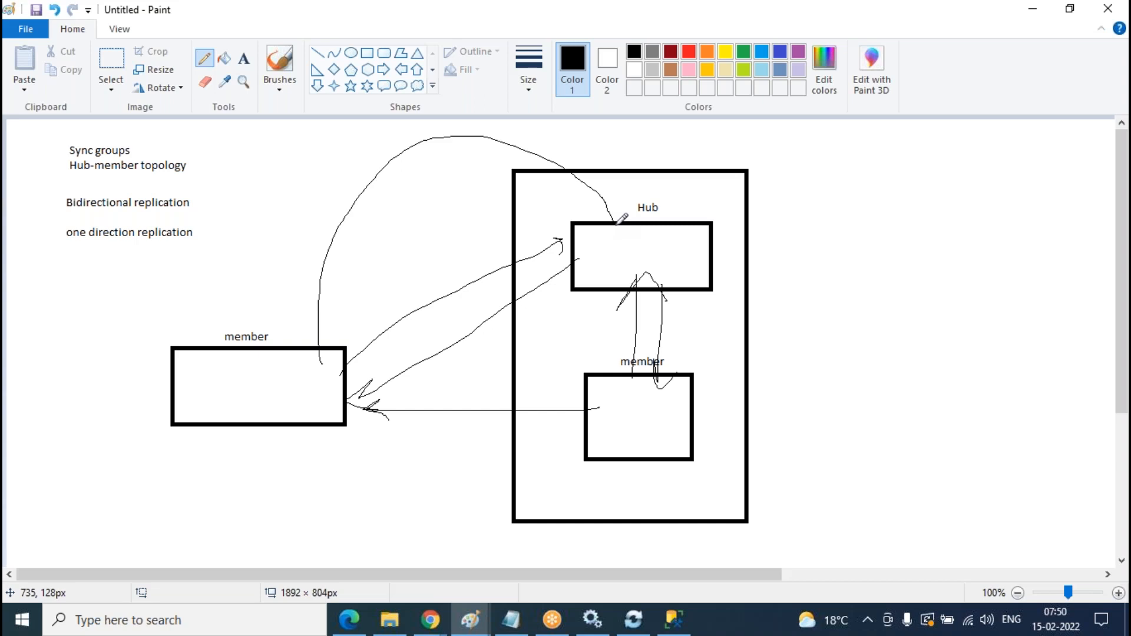
left_click(431, 620)
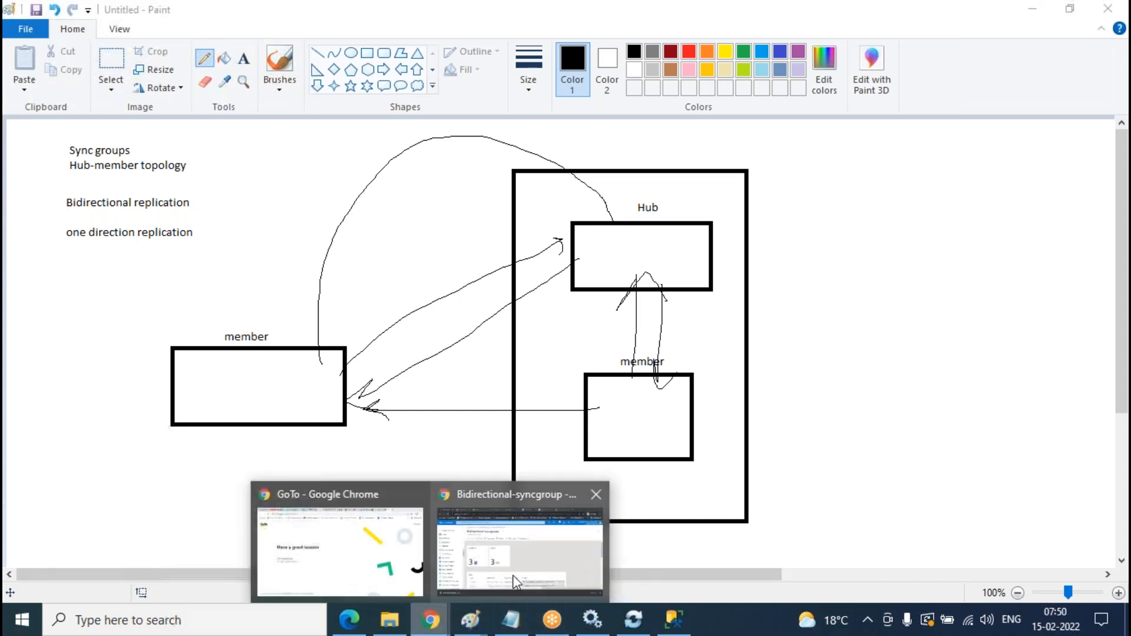
left_click(516, 582)
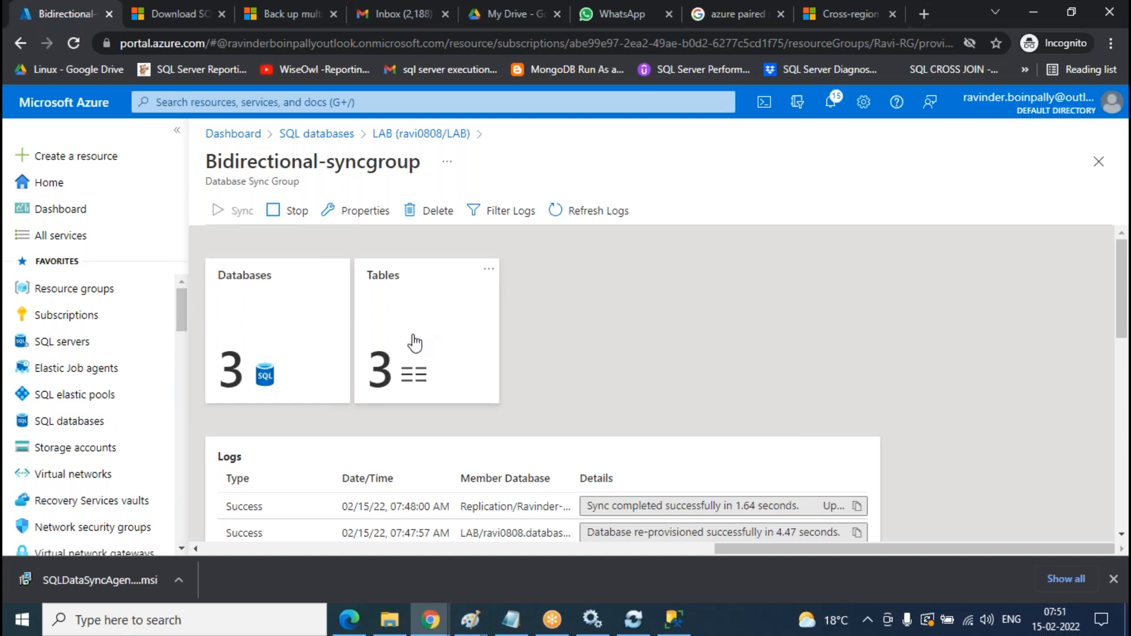
- Refresh the onprem-member database schema in the sync group's table settings
left_click(412, 340)
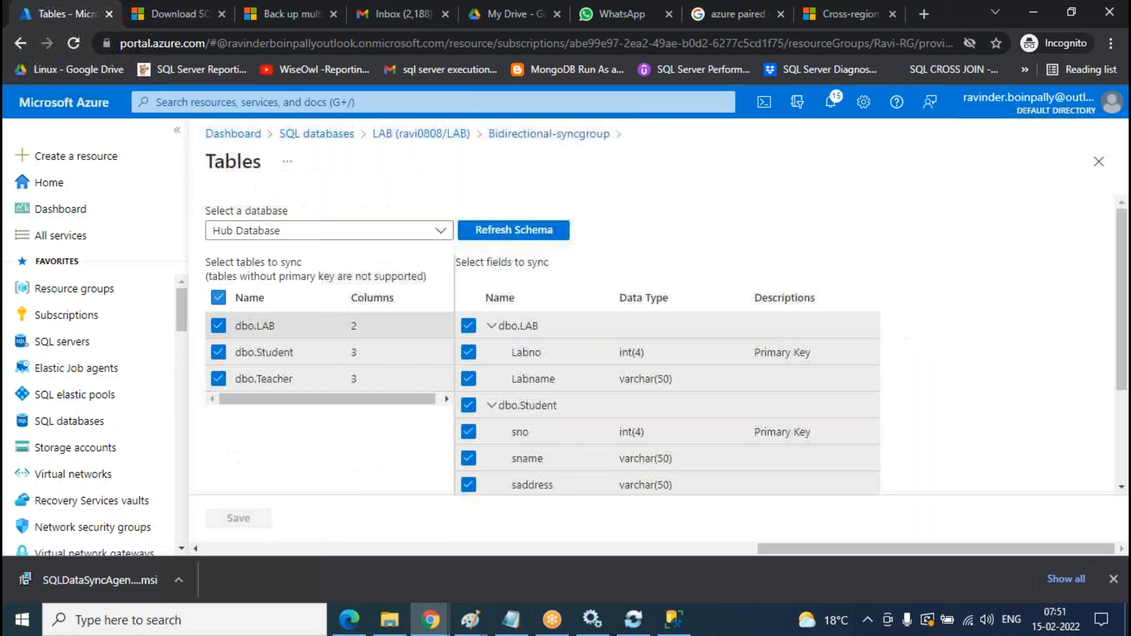
left_click(441, 231)
left_click(267, 310)
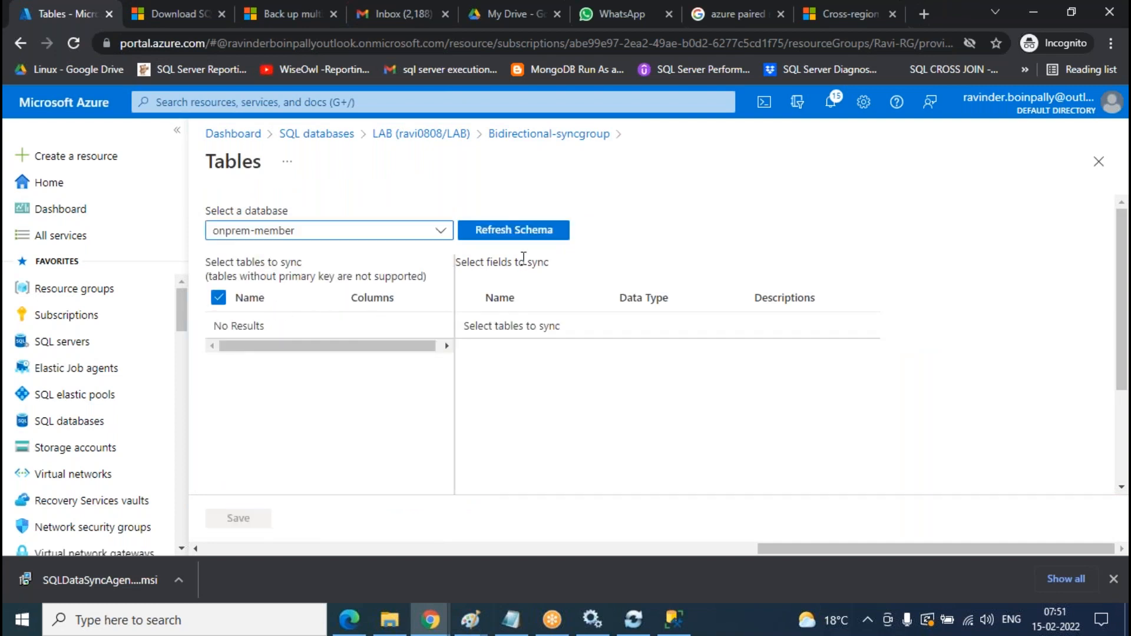
left_click(519, 230)
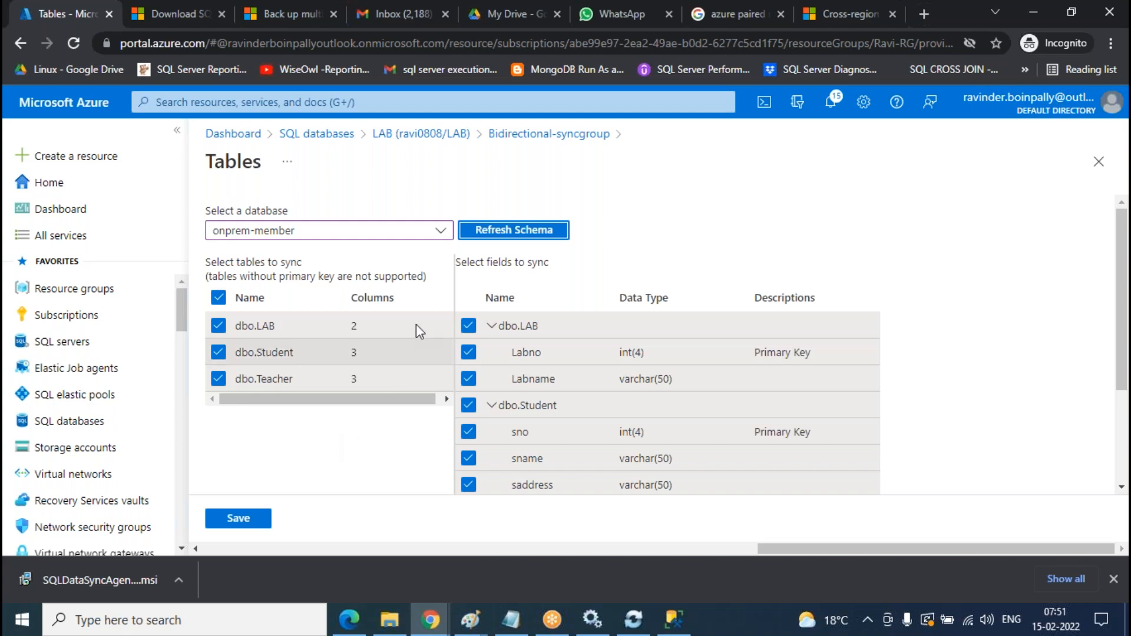
- Refresh the Azure-member schema, select dbo.Customer, and save the table selection
left_click(437, 231)
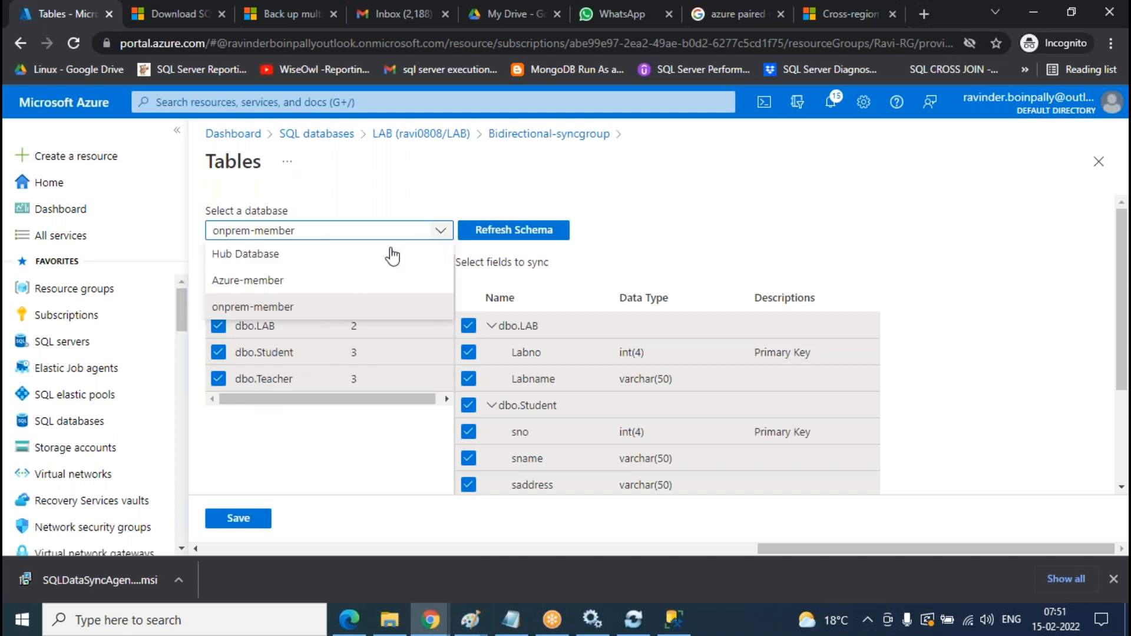
left_click(283, 282)
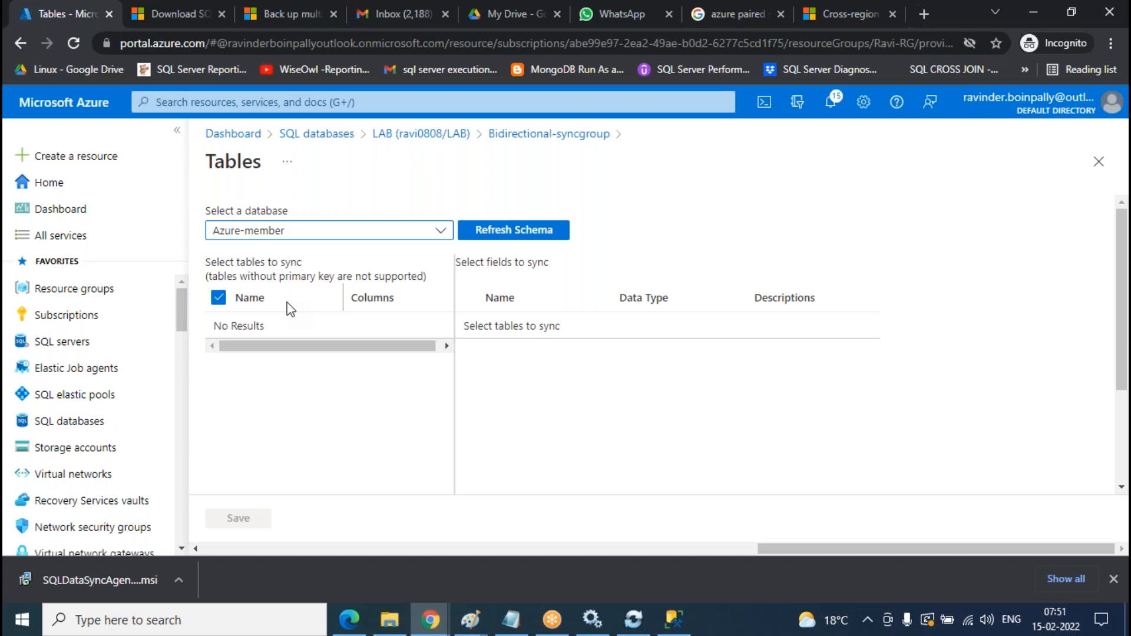
left_click(534, 231)
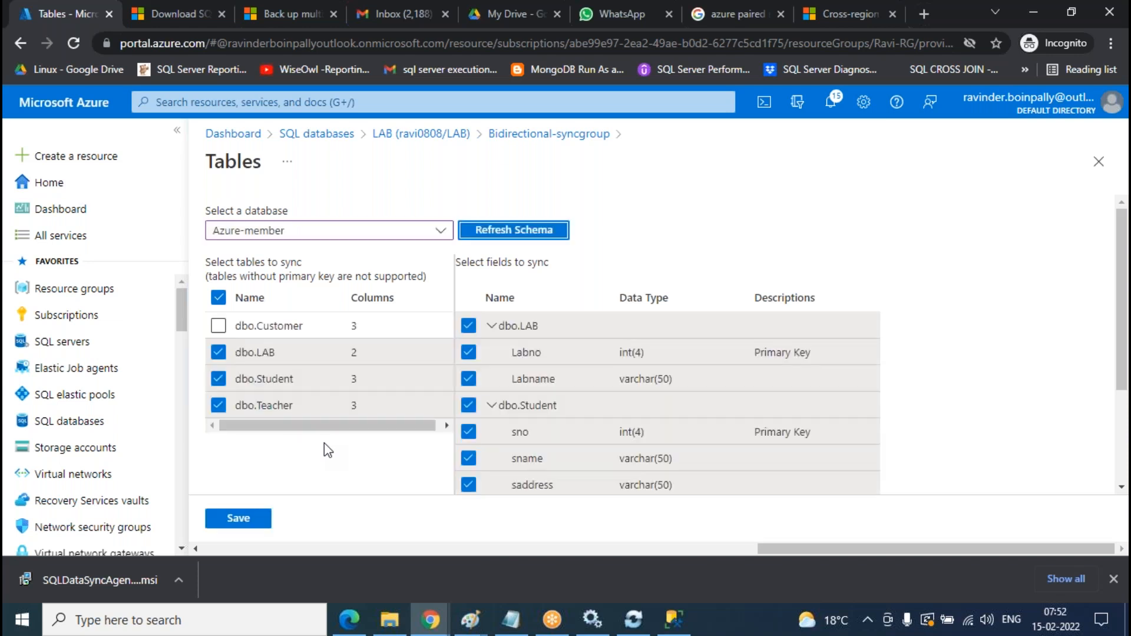
left_click(221, 329)
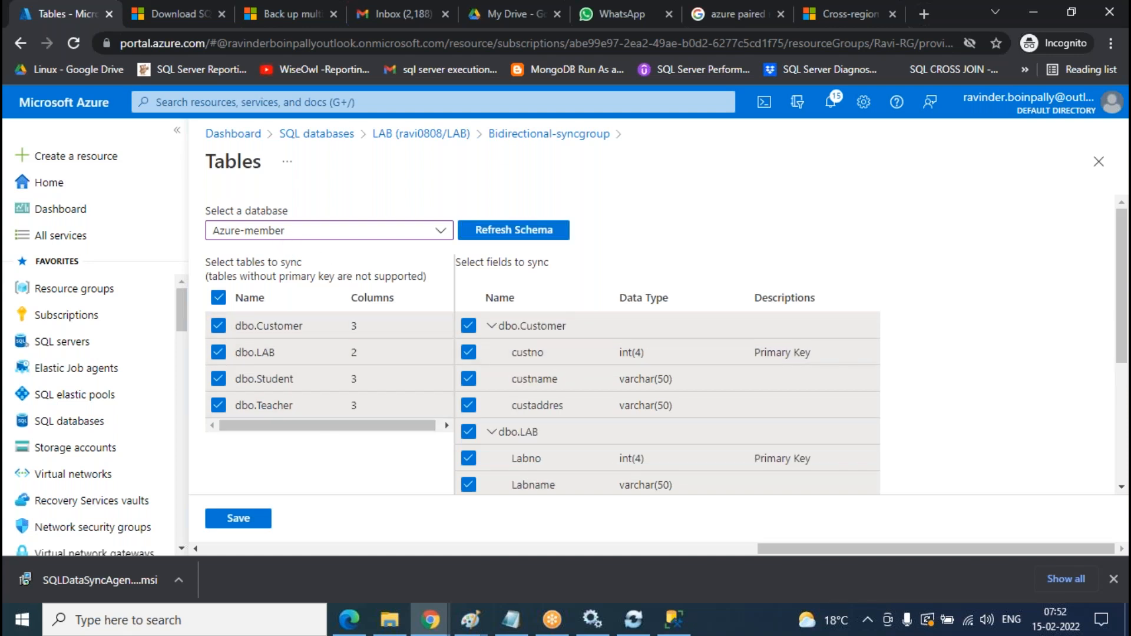
scroll(662, 335, "down", 4)
scroll(636, 411, "up", 4)
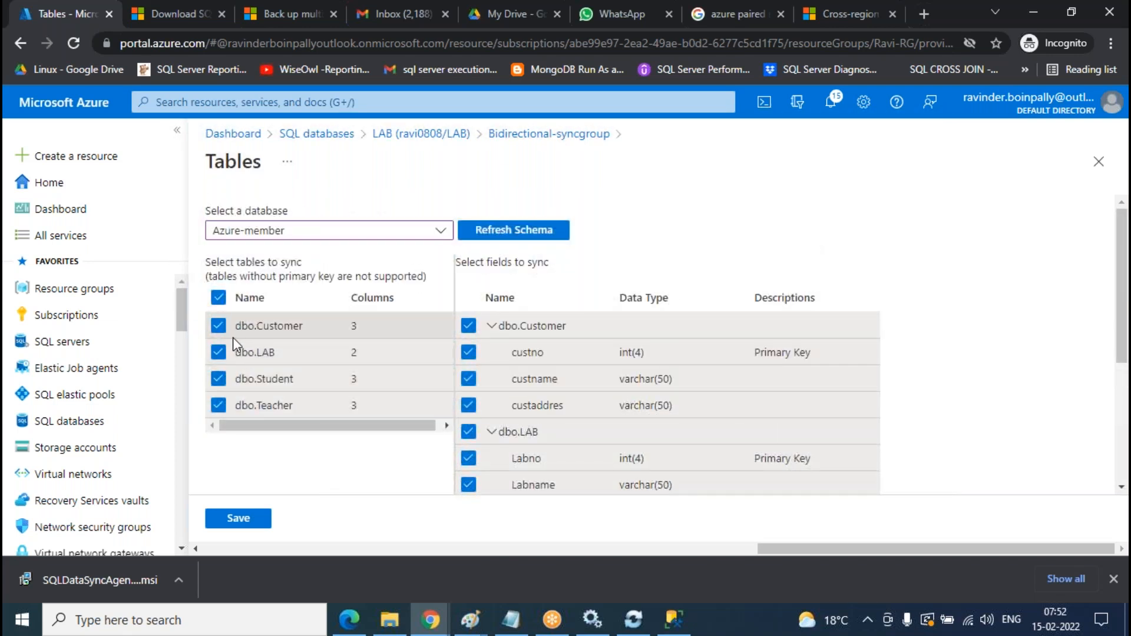
left_click(233, 523)
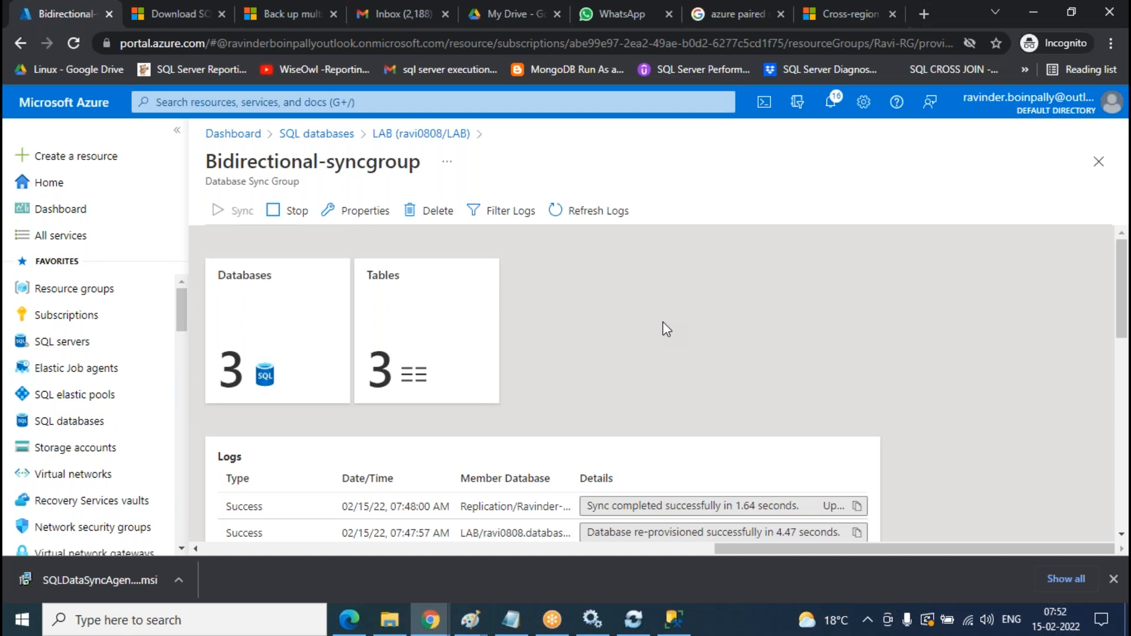
- Refresh the sync logs until new Success entries appear and 4 tables are counted
left_click(624, 218)
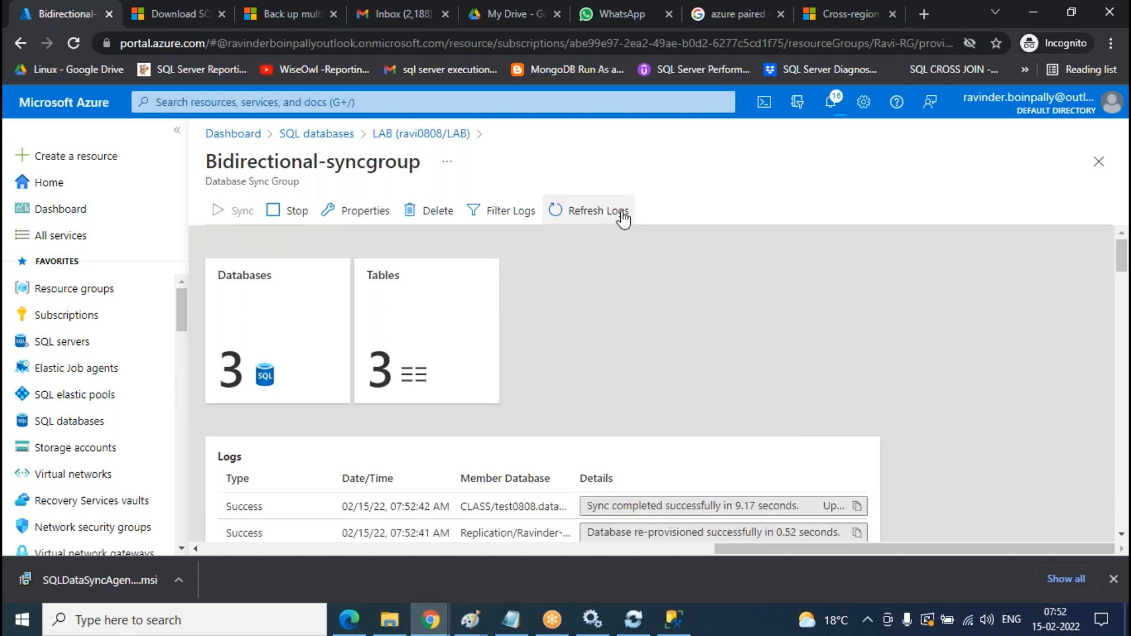
left_click(624, 218)
left_click(623, 218)
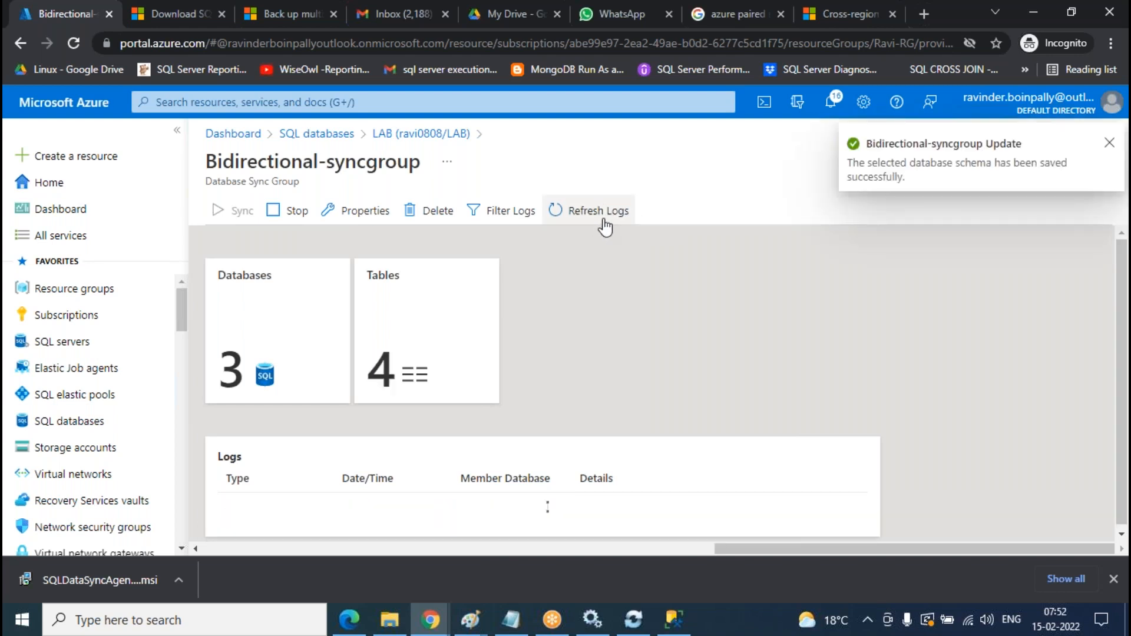
left_click(604, 221)
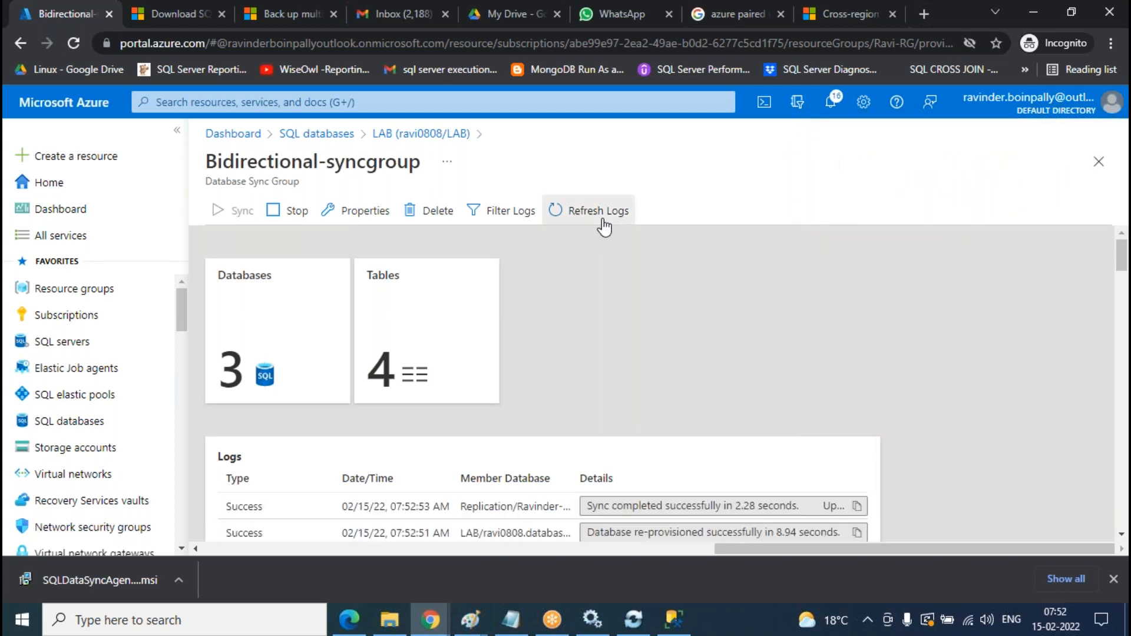
left_click(604, 223)
left_click(603, 224)
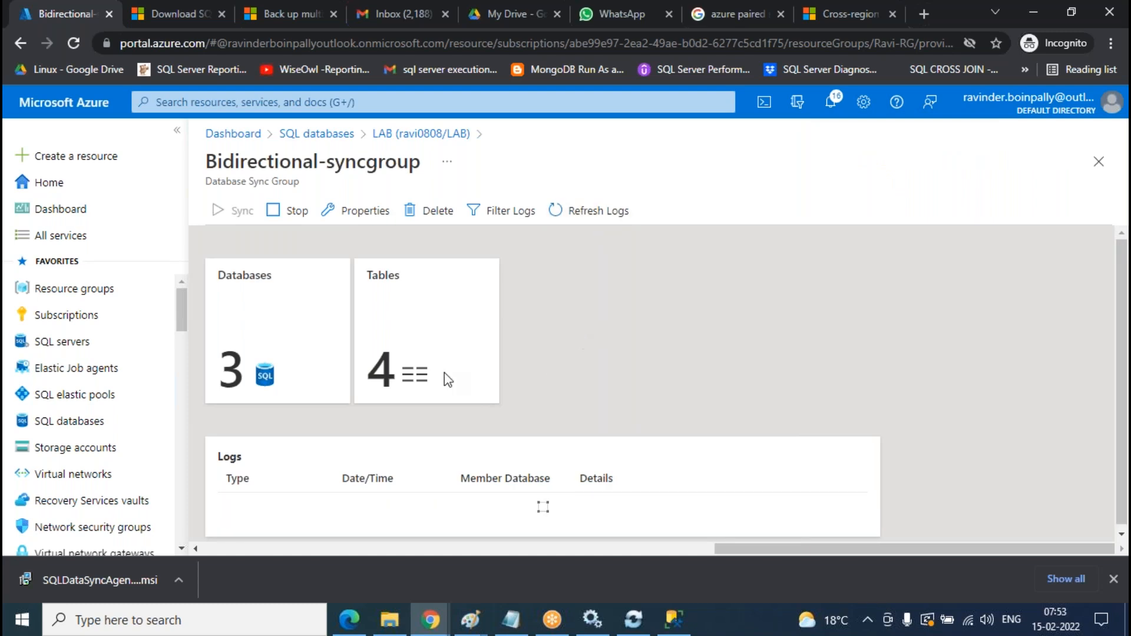
left_click(675, 620)
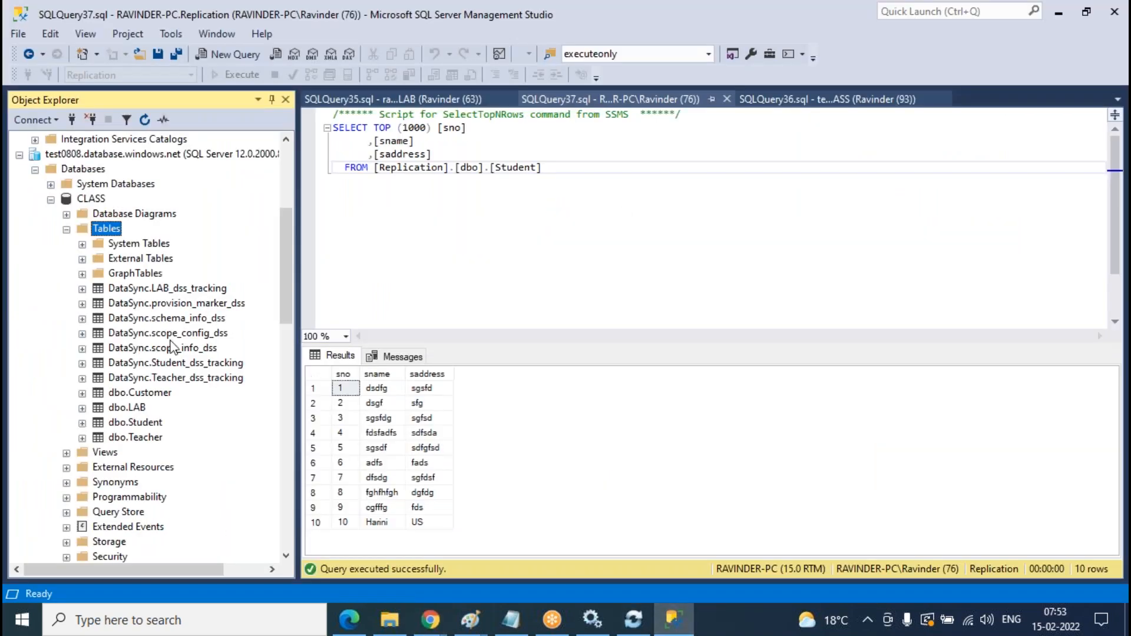
- Refresh the LAB database's table list in Object Explorer
scroll(86, 245, "up", 6)
double_click(79, 214)
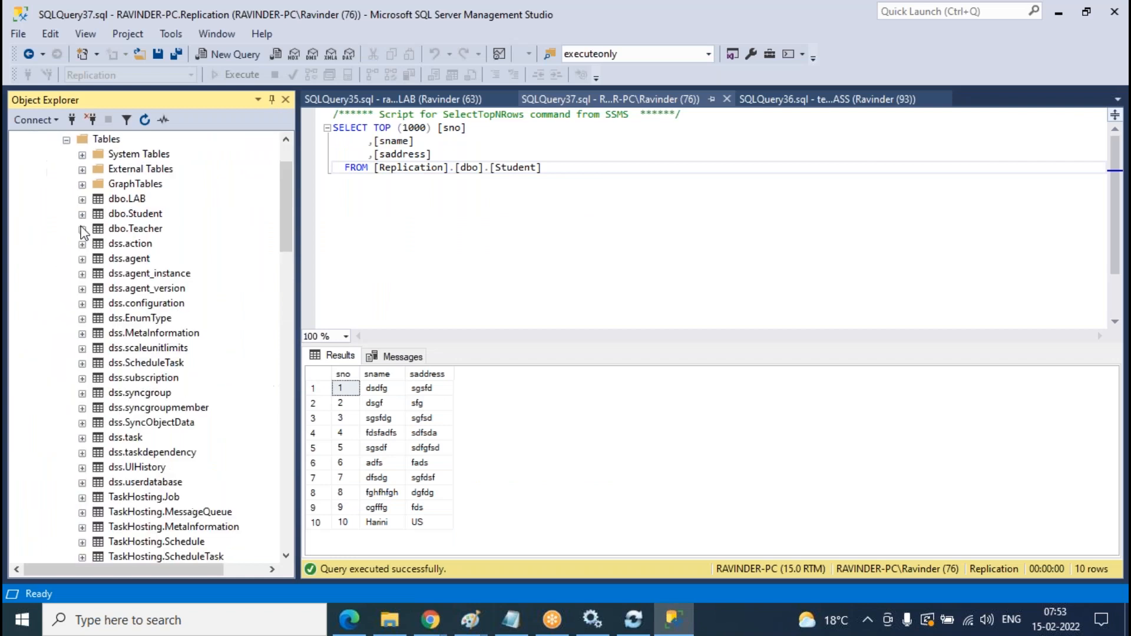
scroll(109, 227, "up", 2)
right_click(110, 214)
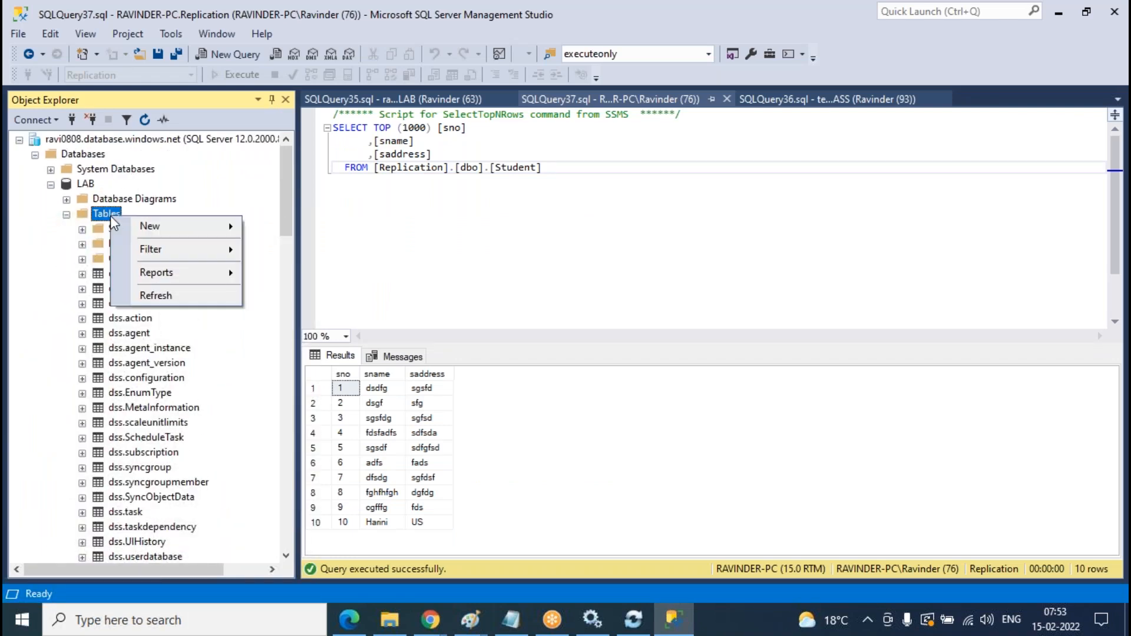
left_click(152, 296)
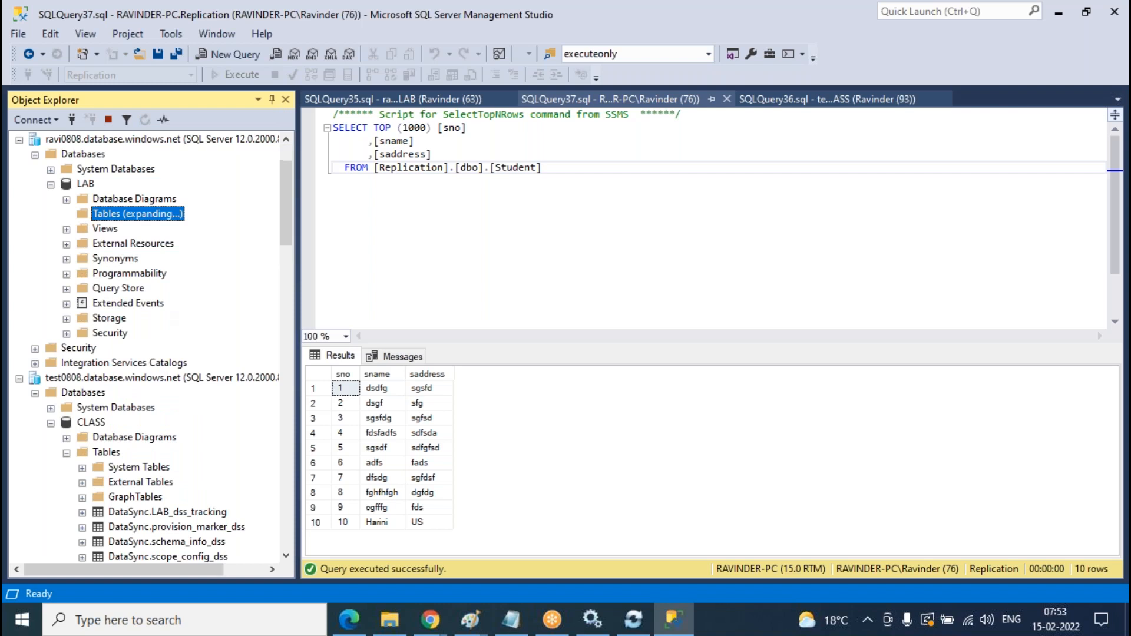
scroll(148, 294, "up", 3)
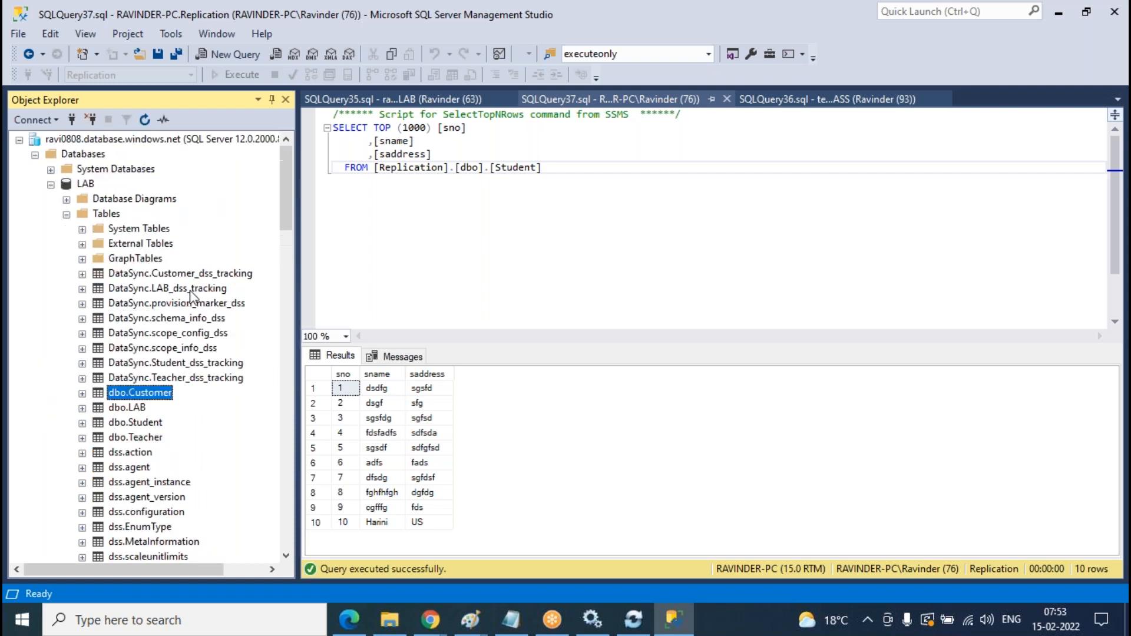
left_click(66, 215)
left_click(51, 184)
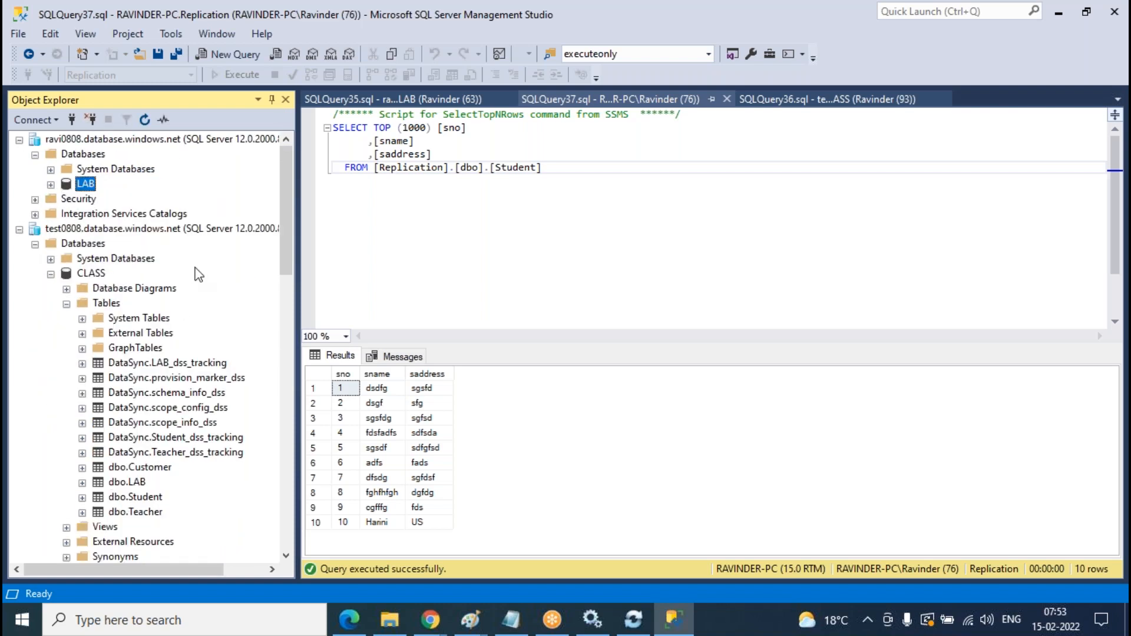
- Refresh the CLASS and Replication table lists so dbo.Customer shows up
scroll(192, 271, "down", 1)
right_click(108, 259)
left_click(184, 343)
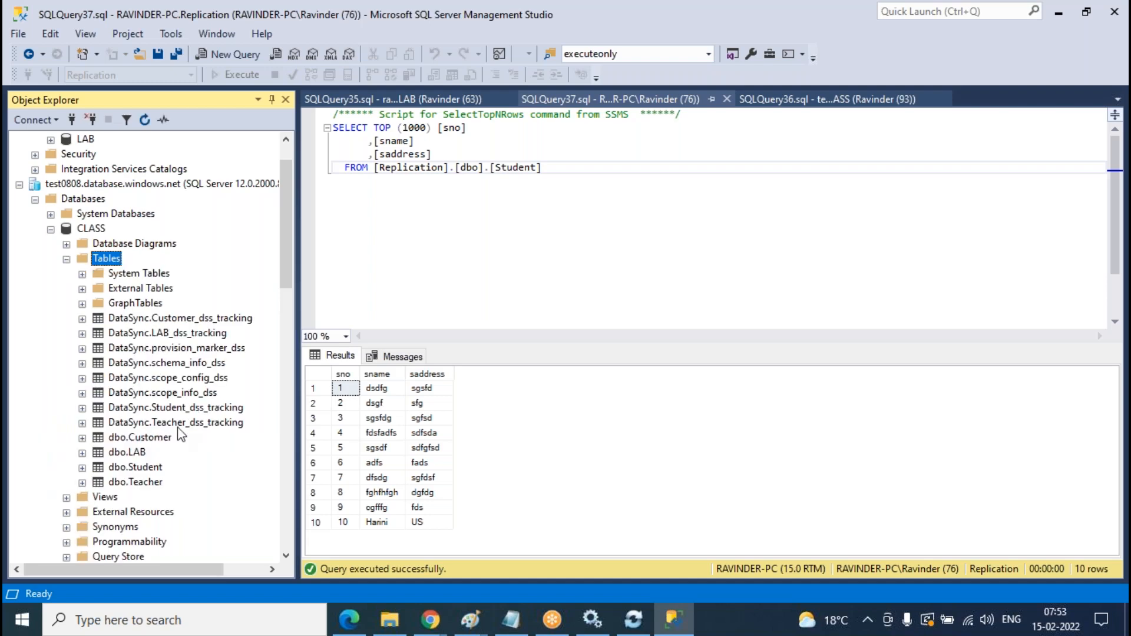
scroll(158, 243, "down", 5)
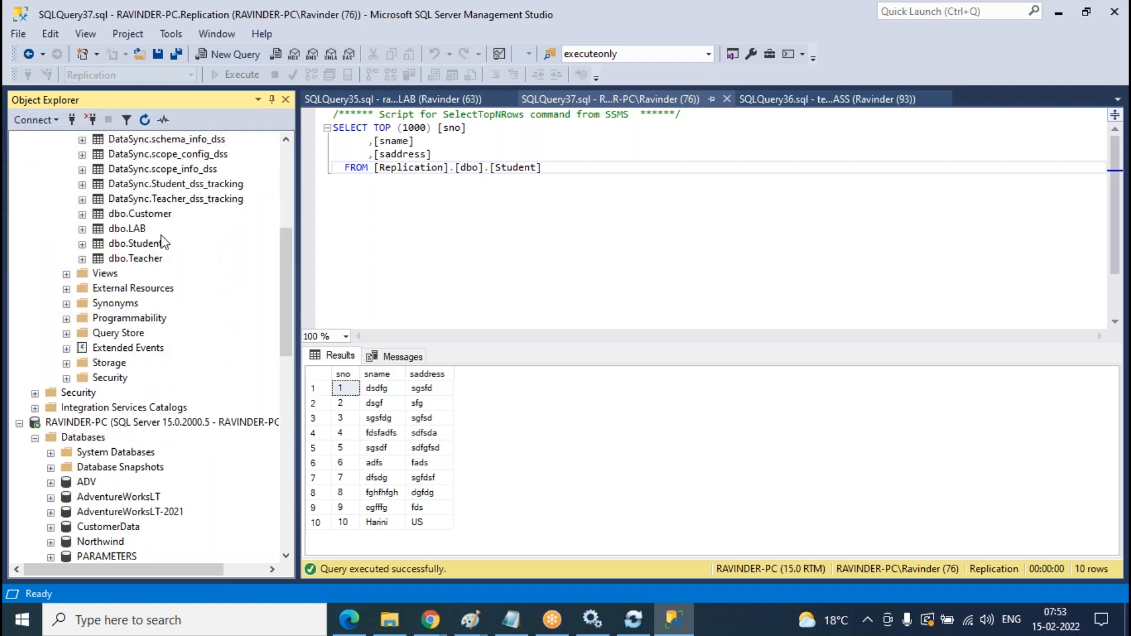
scroll(158, 244, "up", 6)
scroll(202, 228, "down", 3)
left_click(113, 187)
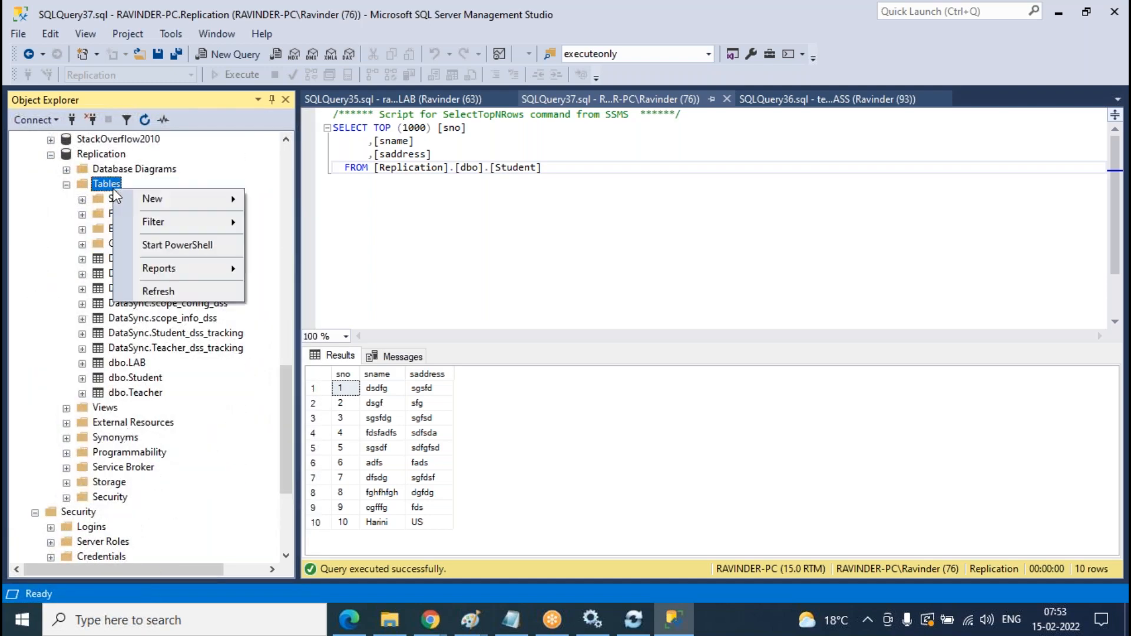
left_click(157, 291)
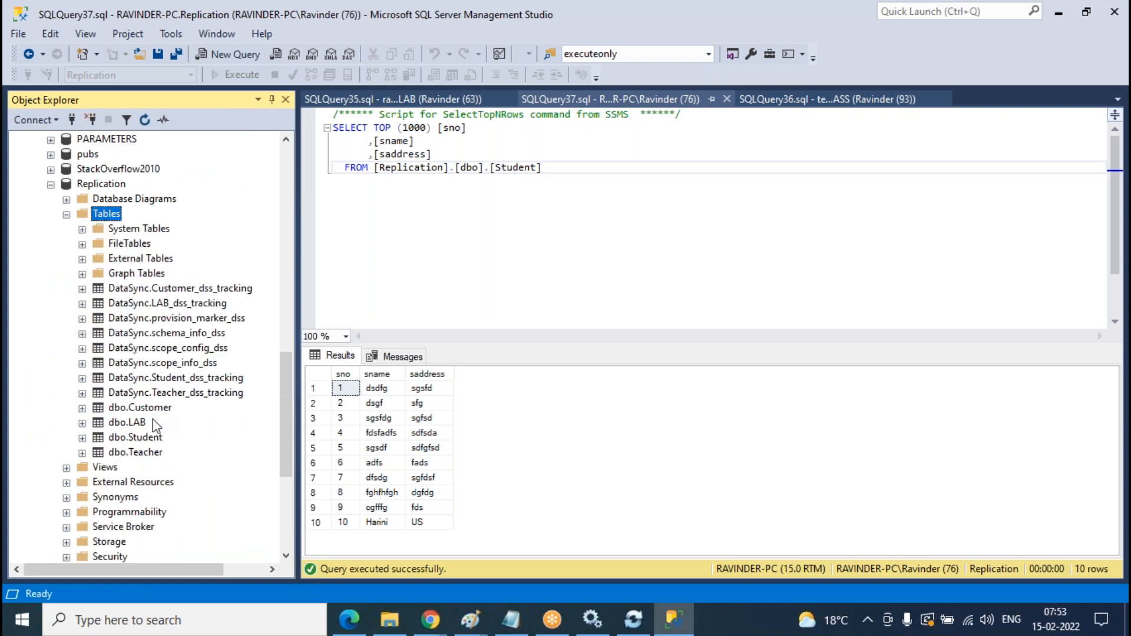
right_click(118, 214)
- Start a new Replication table with columns classno int and classname varchar(50)
mouse_move(190, 236)
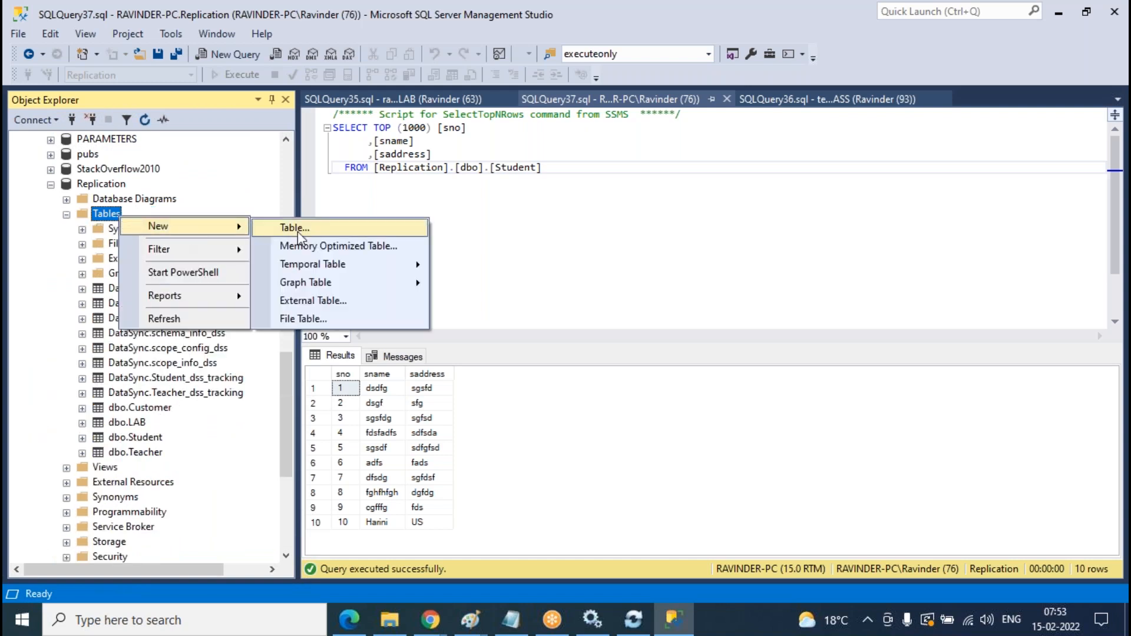
left_click(294, 228)
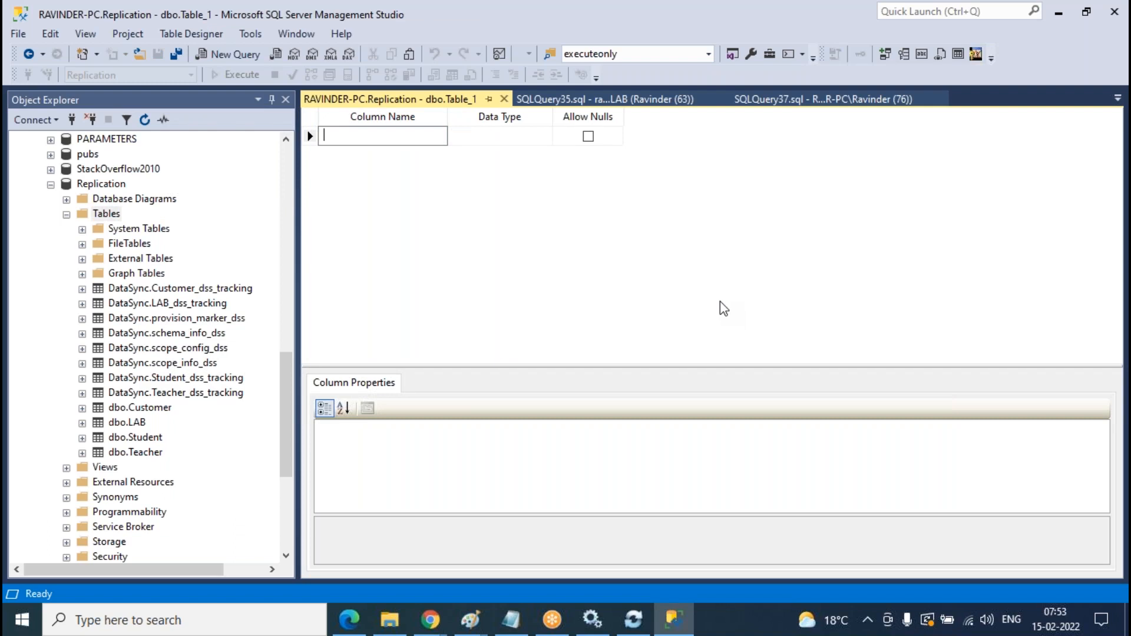
type("classno")
key("Tab")
type("int")
key("Tab")
key("Tab")
type("classnamevar")
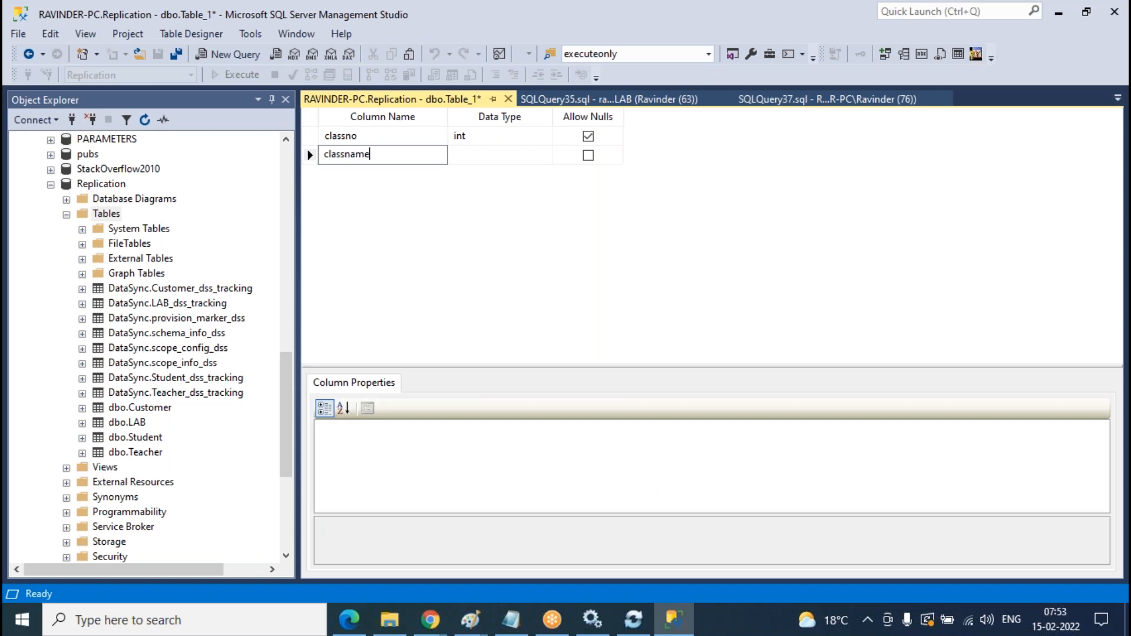
key("BackSpace")
key("BackSpace")
key("BackSpace")
key("Tab")
type("varch")
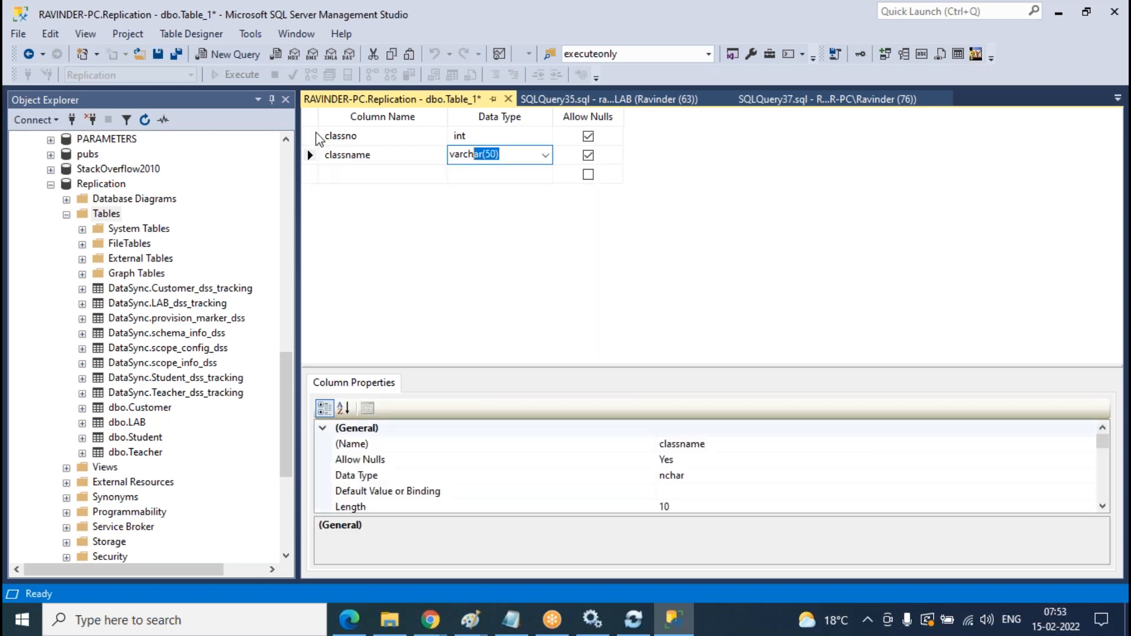
- Make classno the primary key and save the table as Class
right_click(312, 136)
left_click(331, 147)
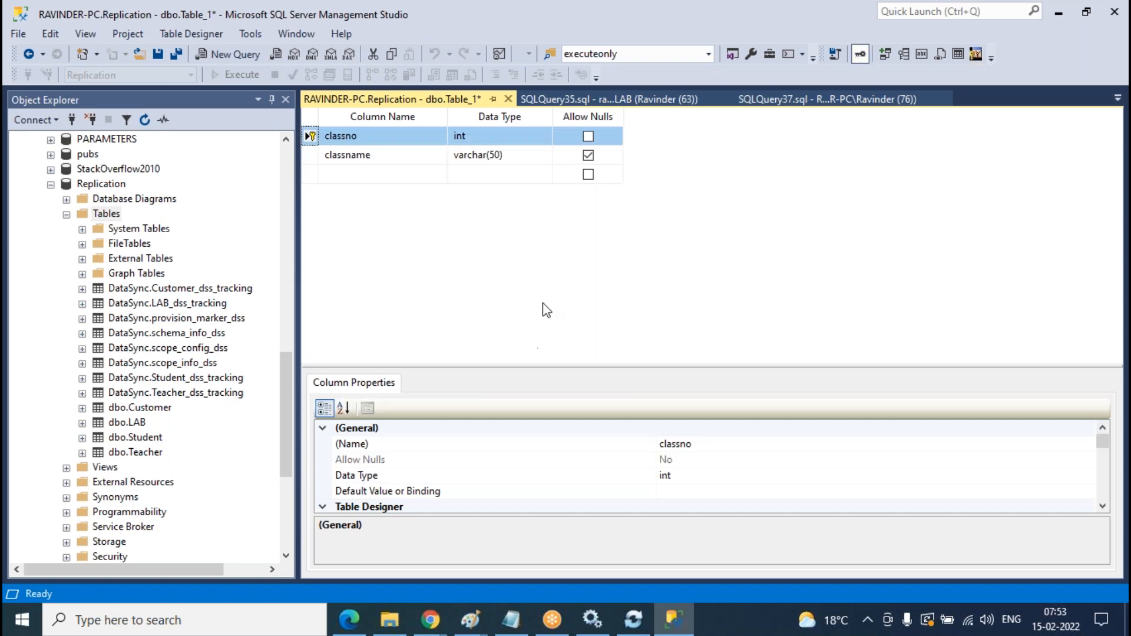
left_click(508, 99)
left_click(538, 406)
type("Class")
key("Return")
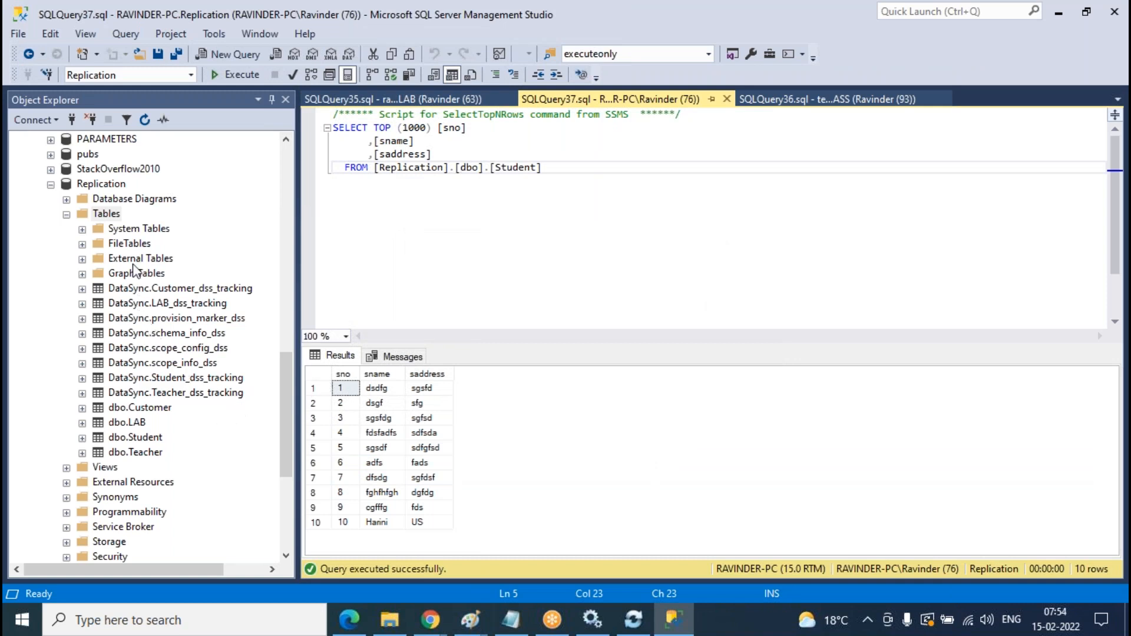
- Refresh Replication's tables and open dbo.Class's rows for editing
right_click(115, 216)
left_click(190, 323)
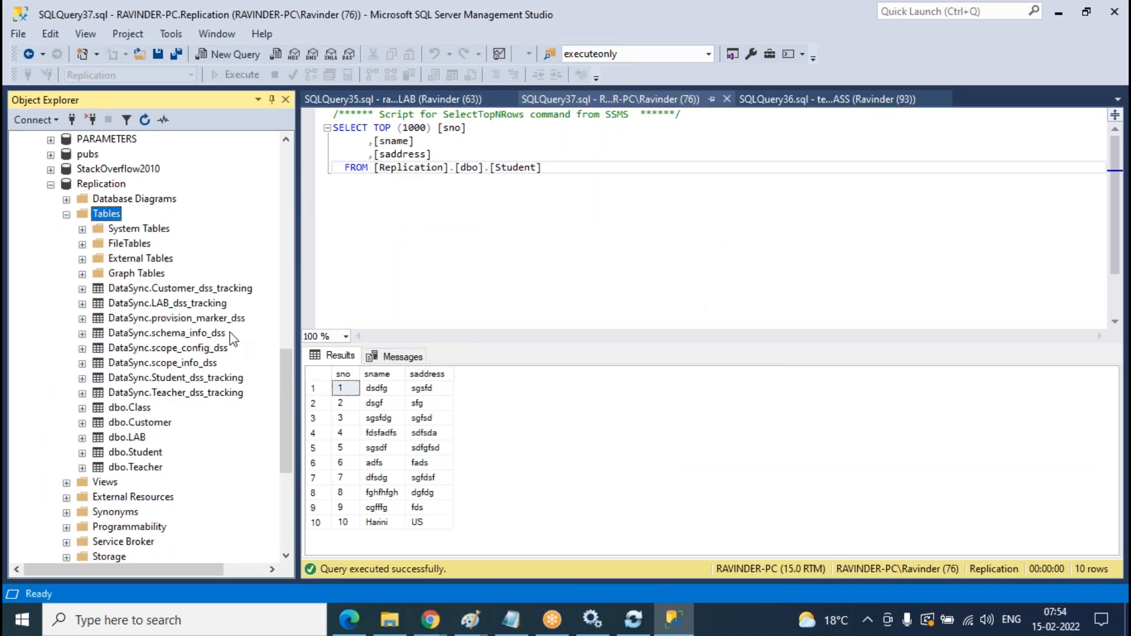
left_click(130, 408)
right_click(136, 408)
key("Escape")
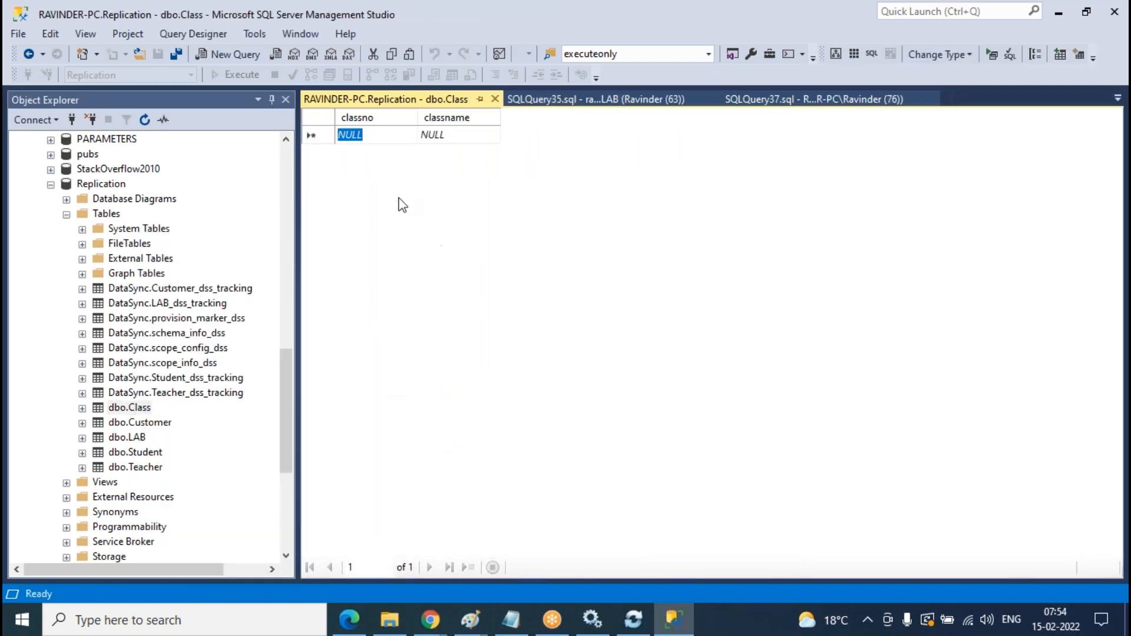
- Enter rows 1 sdafds, 2 dsg and 3 dsg, then close the row editor
type("1")
key("Tab")
type("sdafds")
key("Tab")
type("dg")
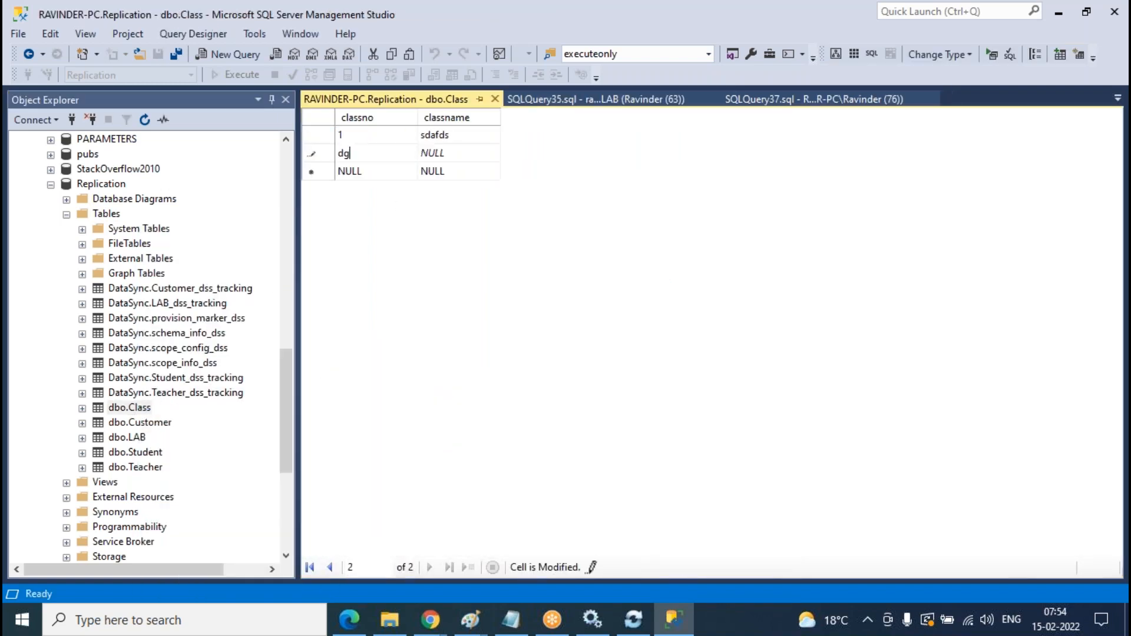
key("BackSpace")
key("BackSpace")
type("2")
key("Tab")
type("dsg")
key("Tab")
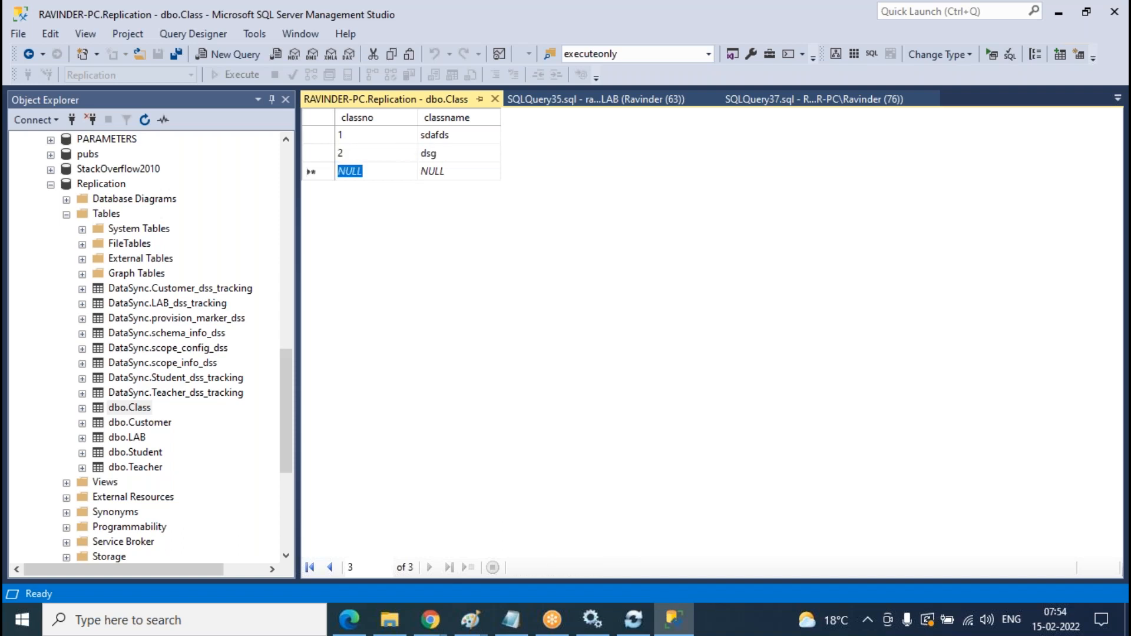
type("3")
key("Tab")
type("dsg")
key("Tab")
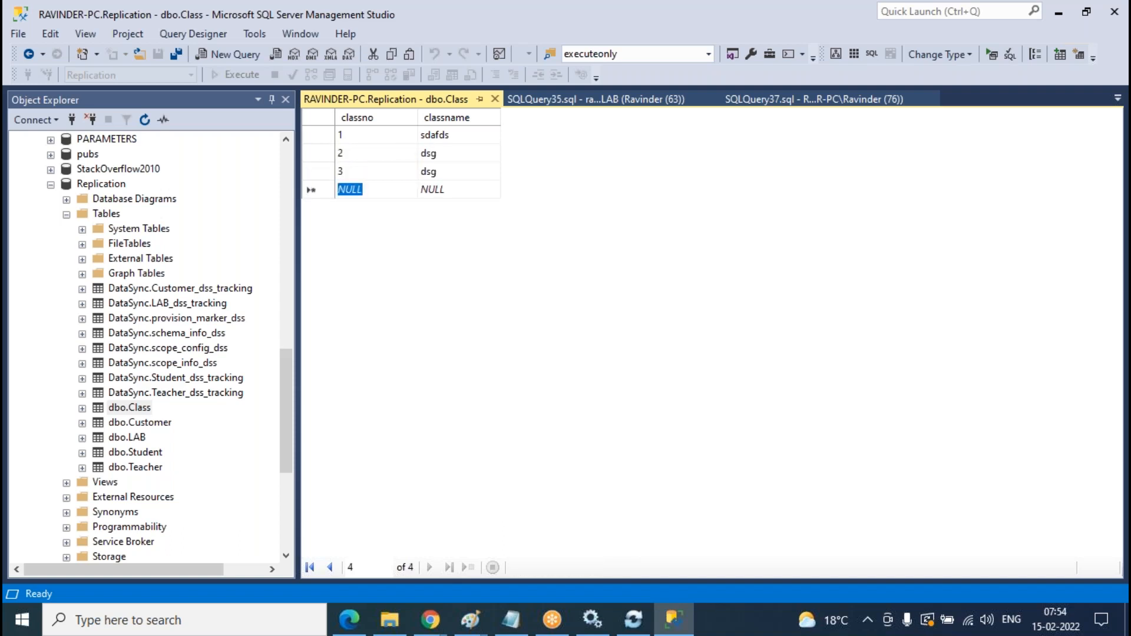
left_click(495, 99)
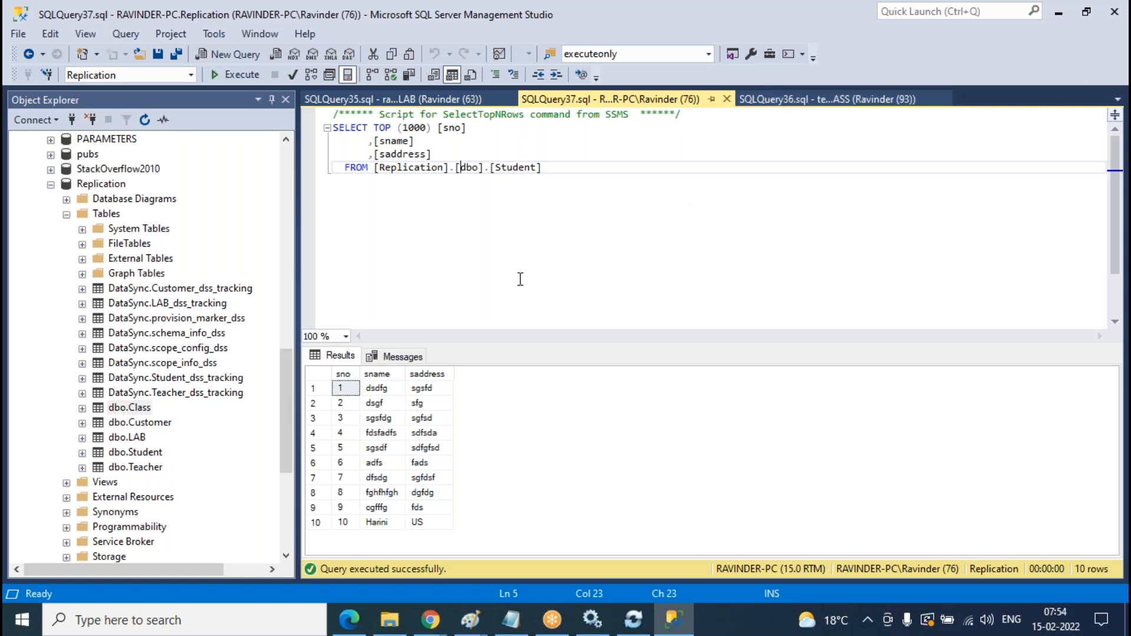
- Refresh the onprem-member schema in the sync group's table settings
mouse_move(431, 619)
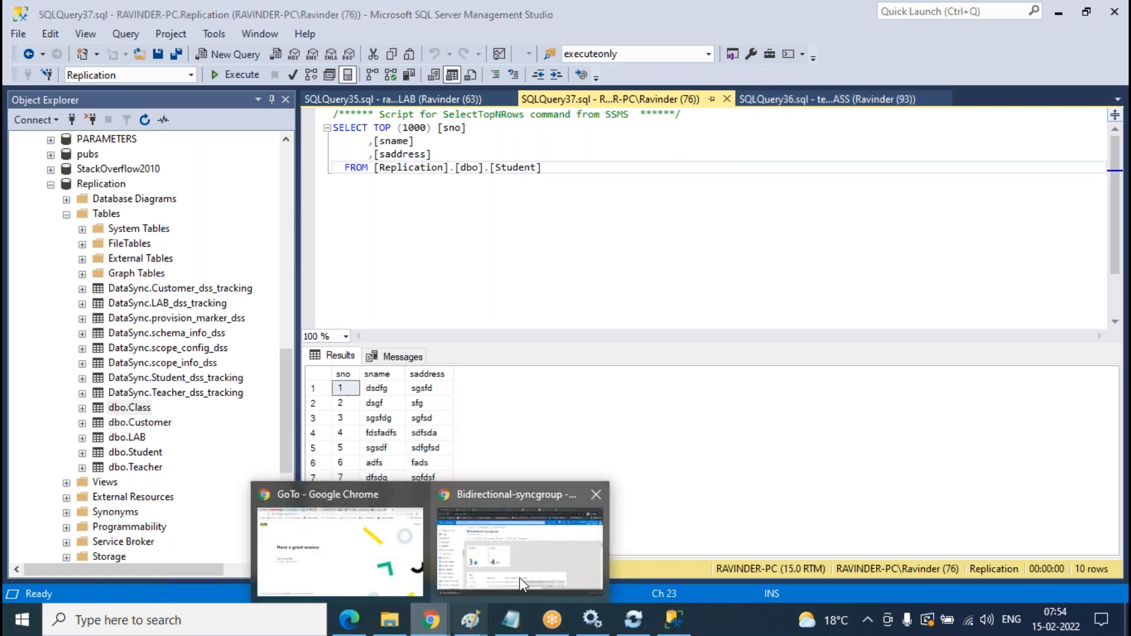
left_click(486, 594)
left_click(430, 300)
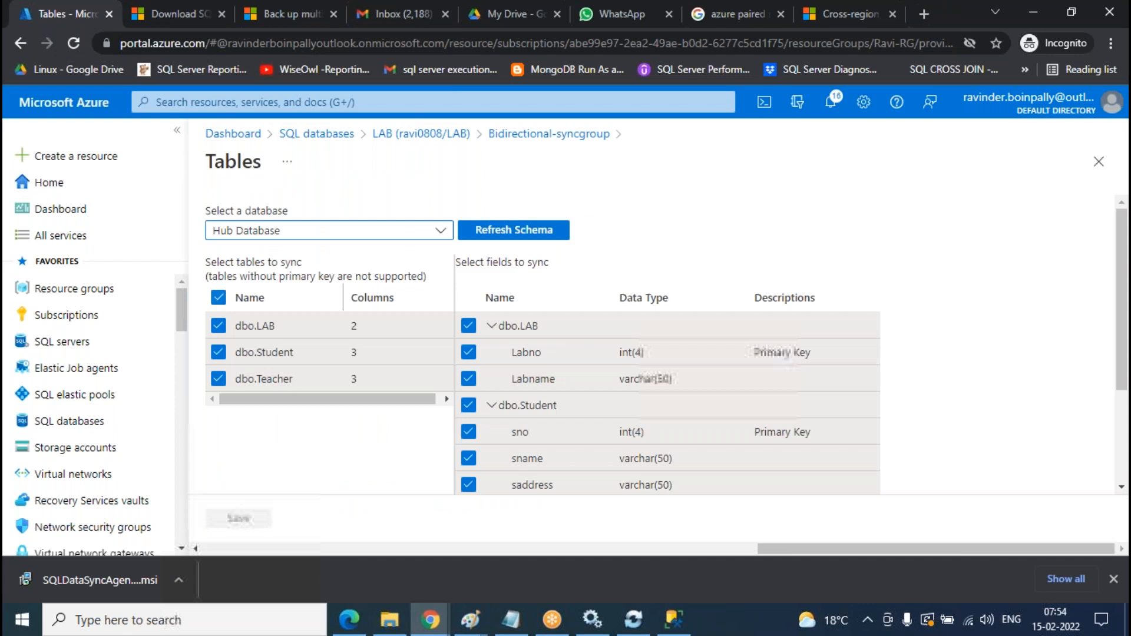
left_click(435, 235)
left_click(252, 307)
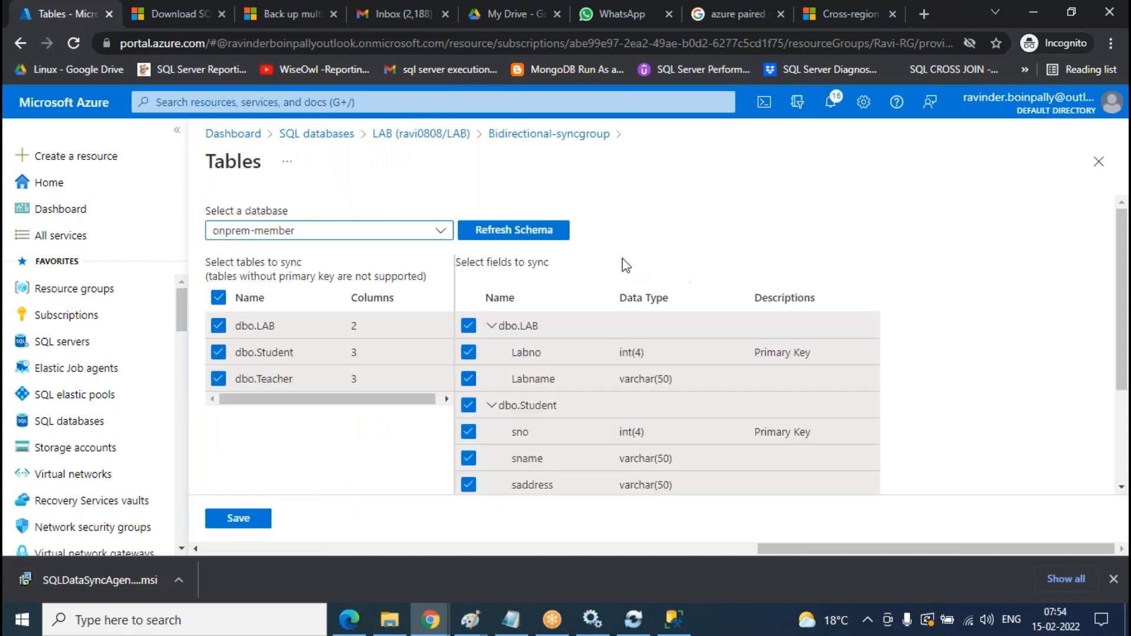
left_click(533, 231)
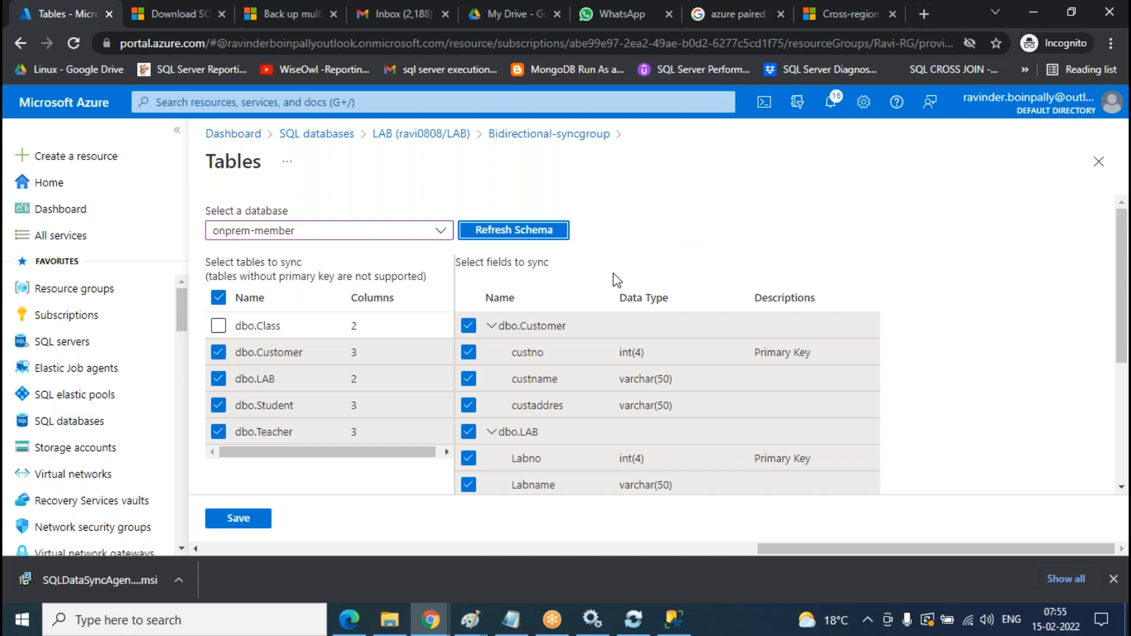
- Select dbo.Class with classno and classname and save the sync schema
left_click(239, 327)
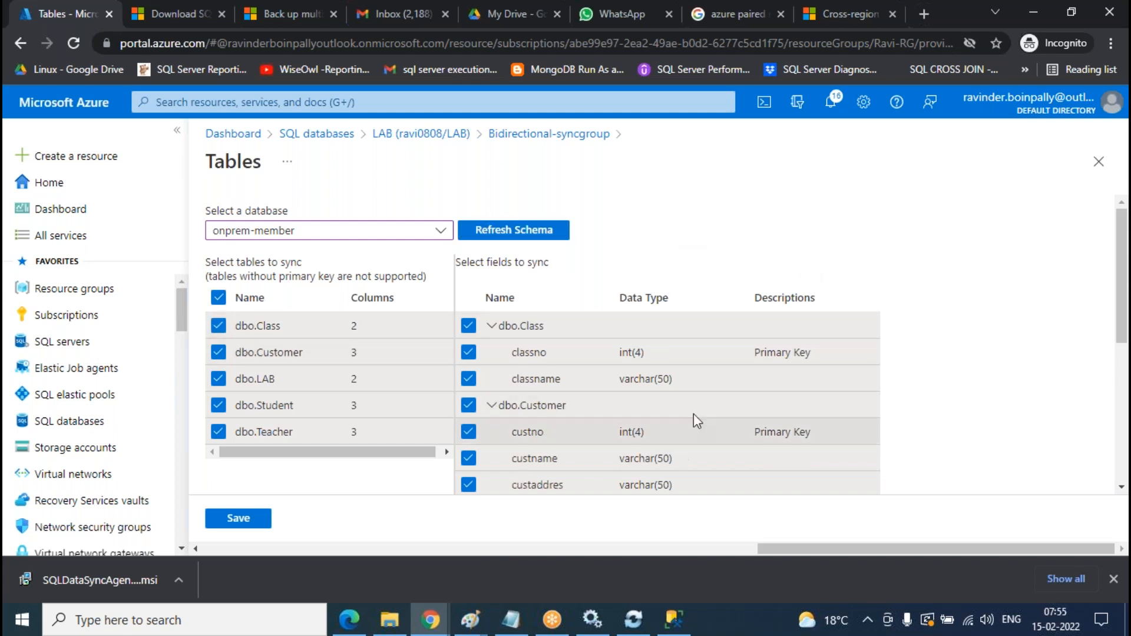
scroll(725, 377, "down", 5)
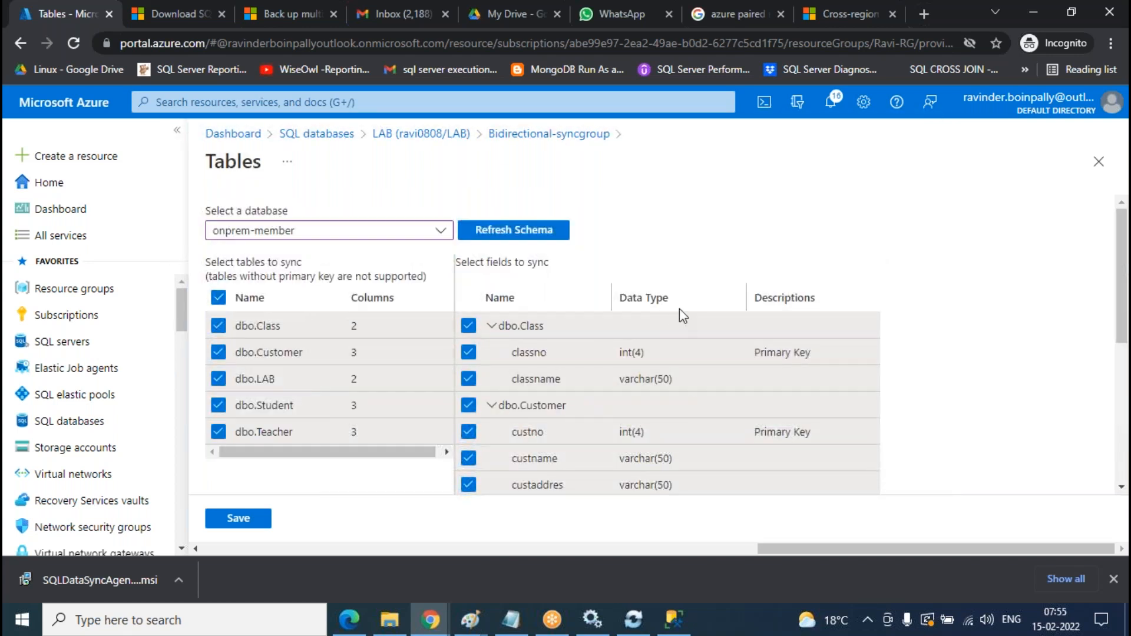
scroll(680, 309, "down", 5)
scroll(754, 318, "up", 5)
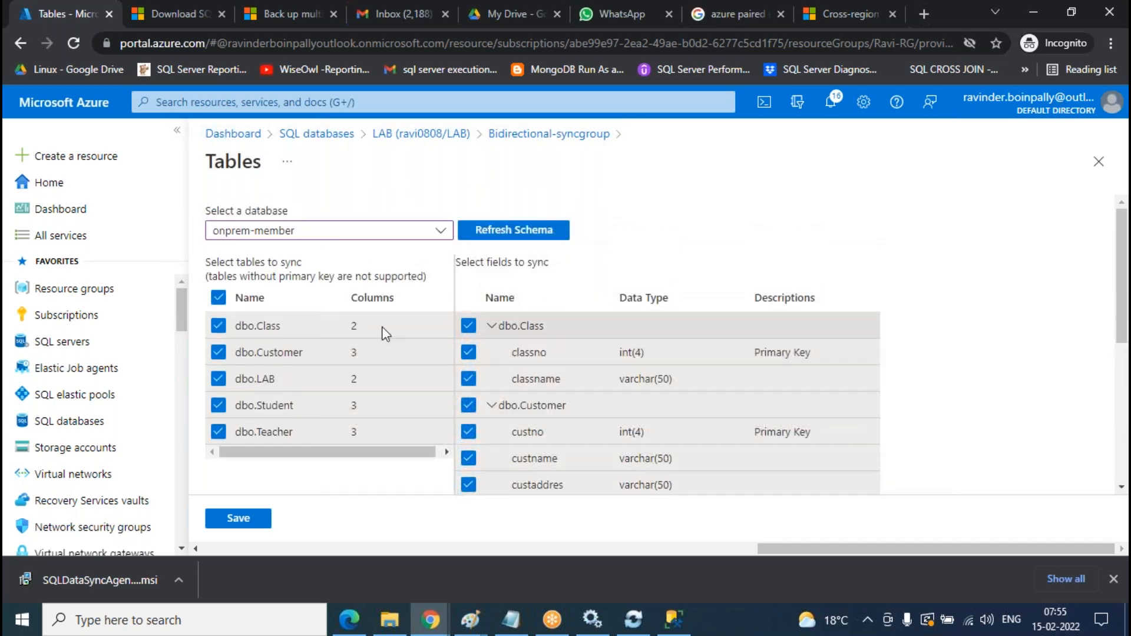
left_click(238, 519)
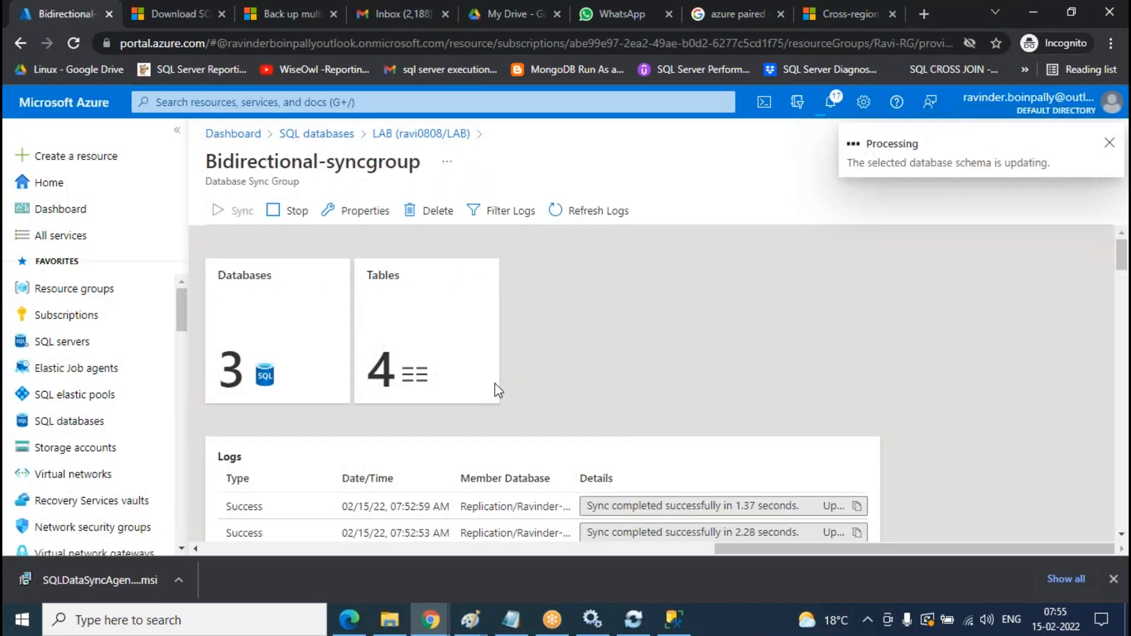
- Refresh the logs until Replication re-provisions in 0.56 seconds and Tables shows 5
left_click(607, 225)
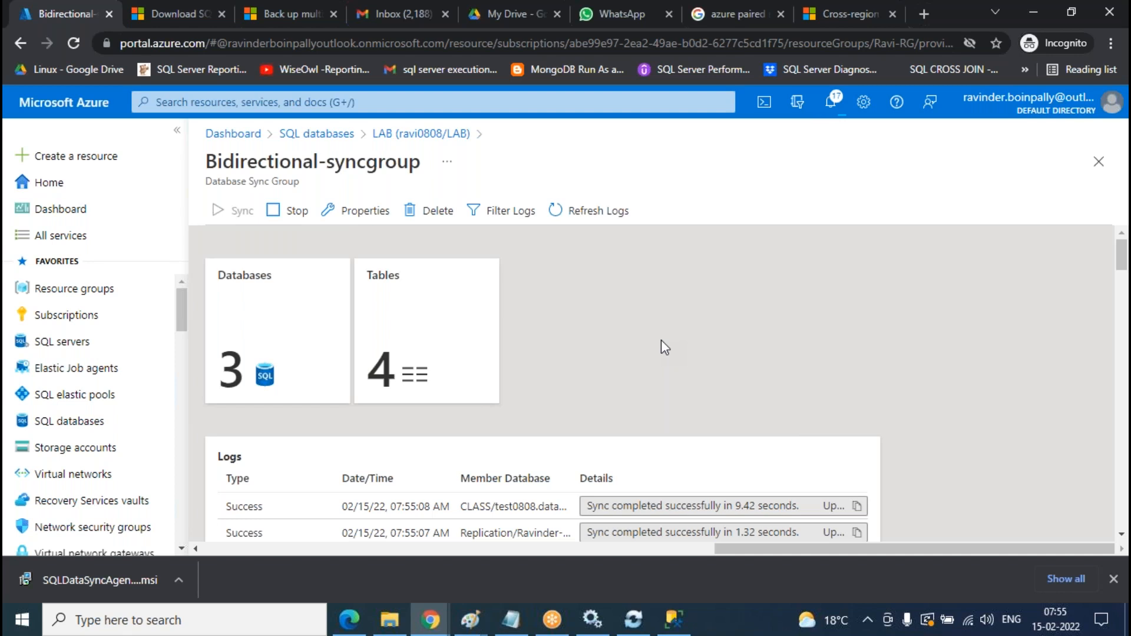
left_click(611, 213)
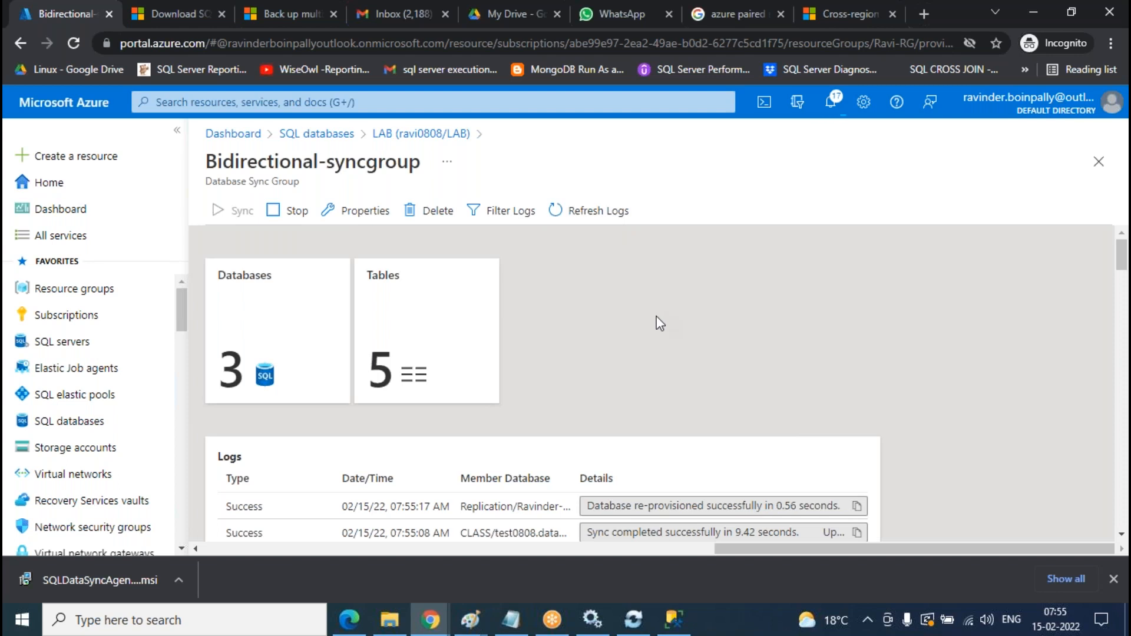
left_click(601, 215)
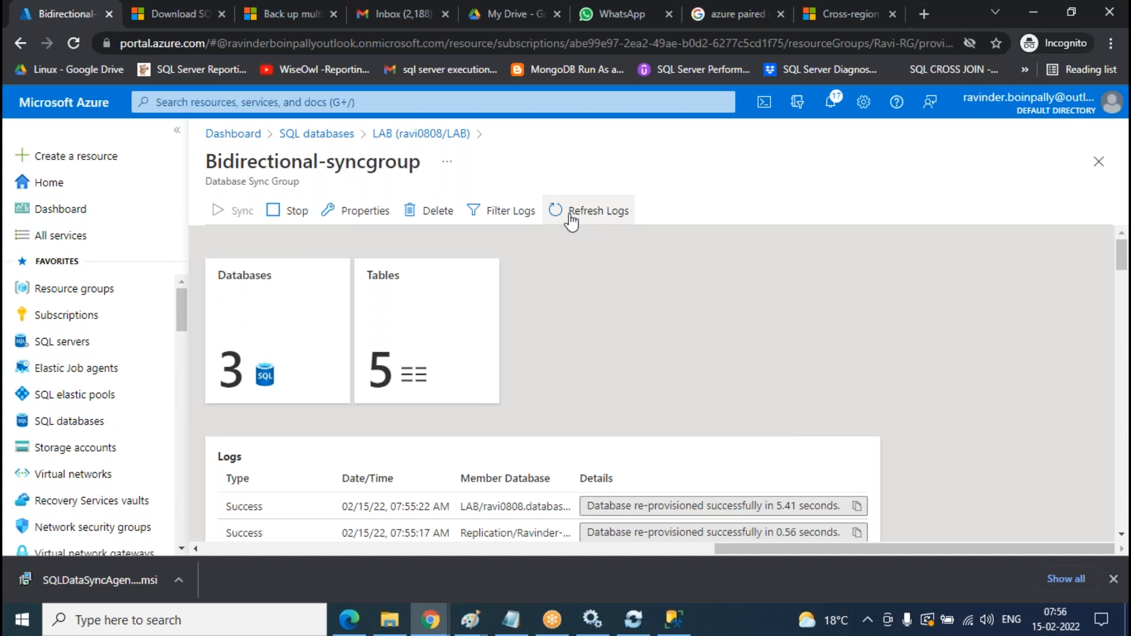
- Refresh the logs until successful Replication syncs appear, the newest at 07:57:06 AM
left_click(613, 222)
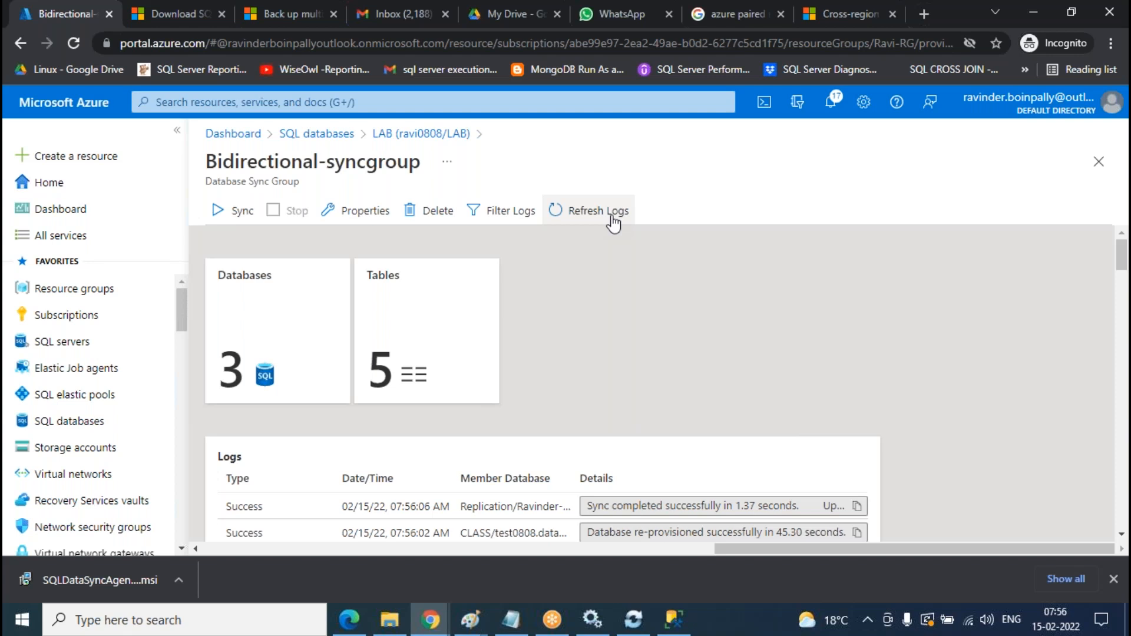
left_click(613, 224)
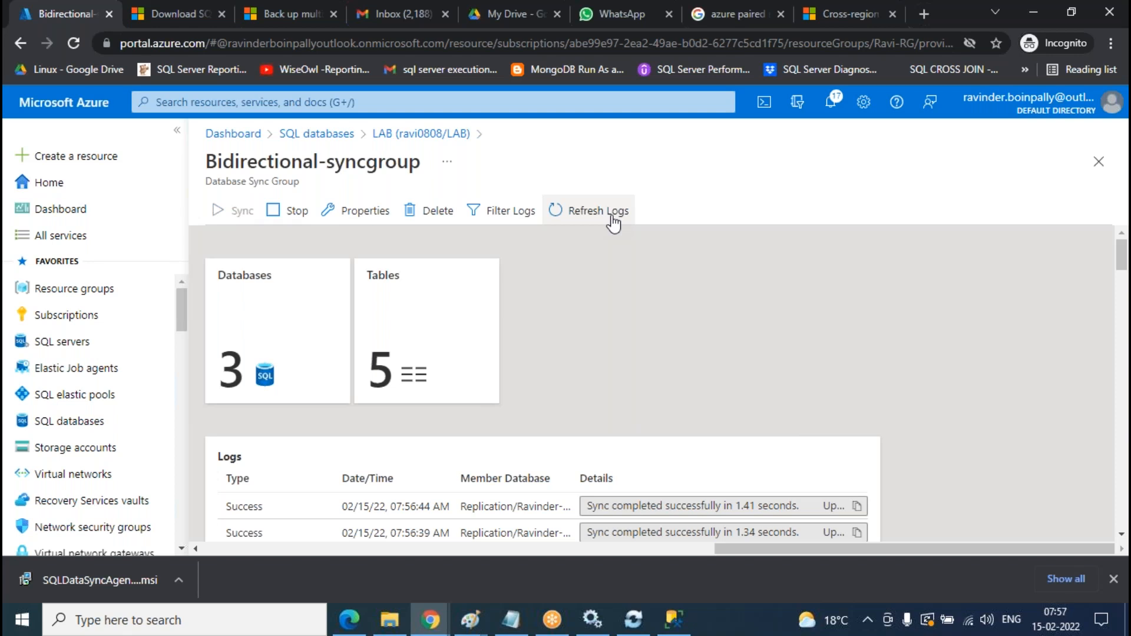
left_click(613, 222)
left_click(613, 223)
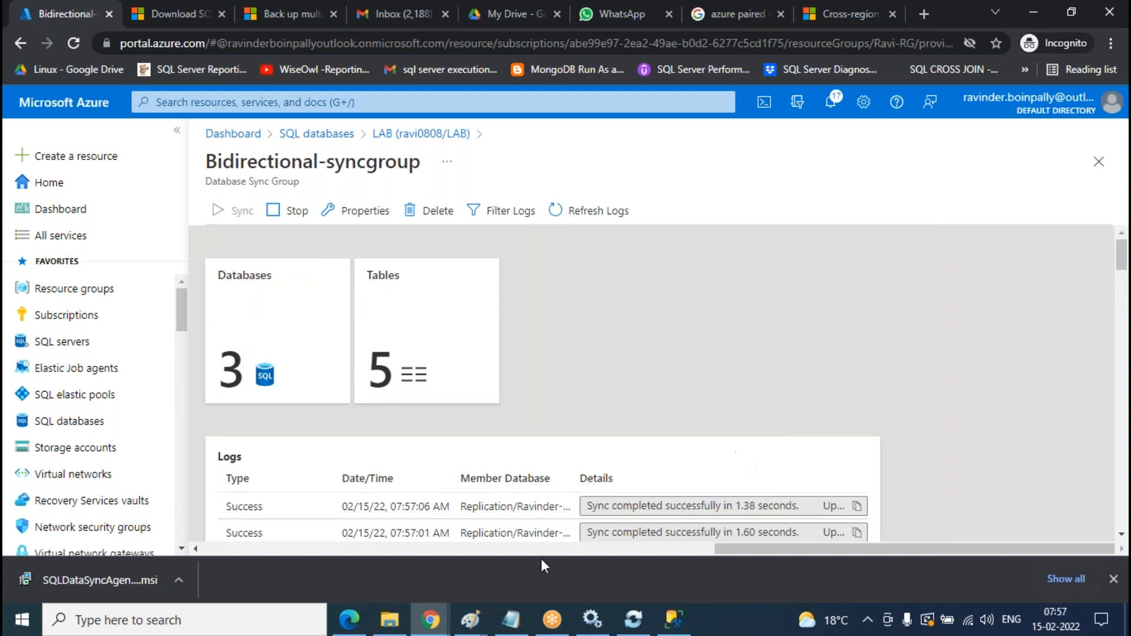
- Open the Windows Services list and jump to the services starting with S
left_click(156, 628)
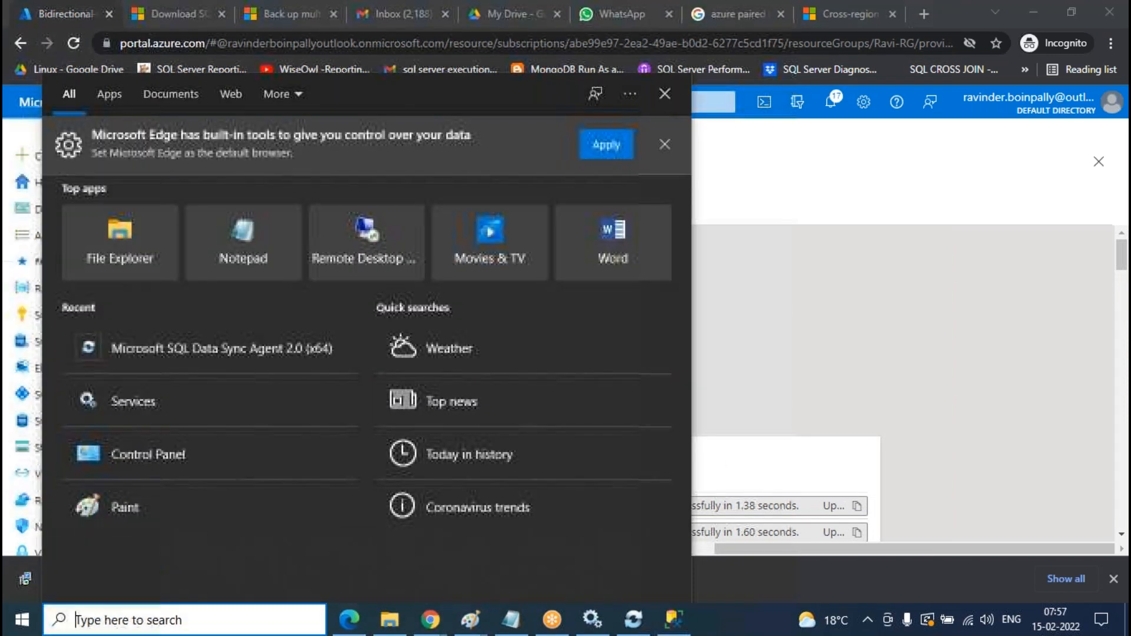
type("confi")
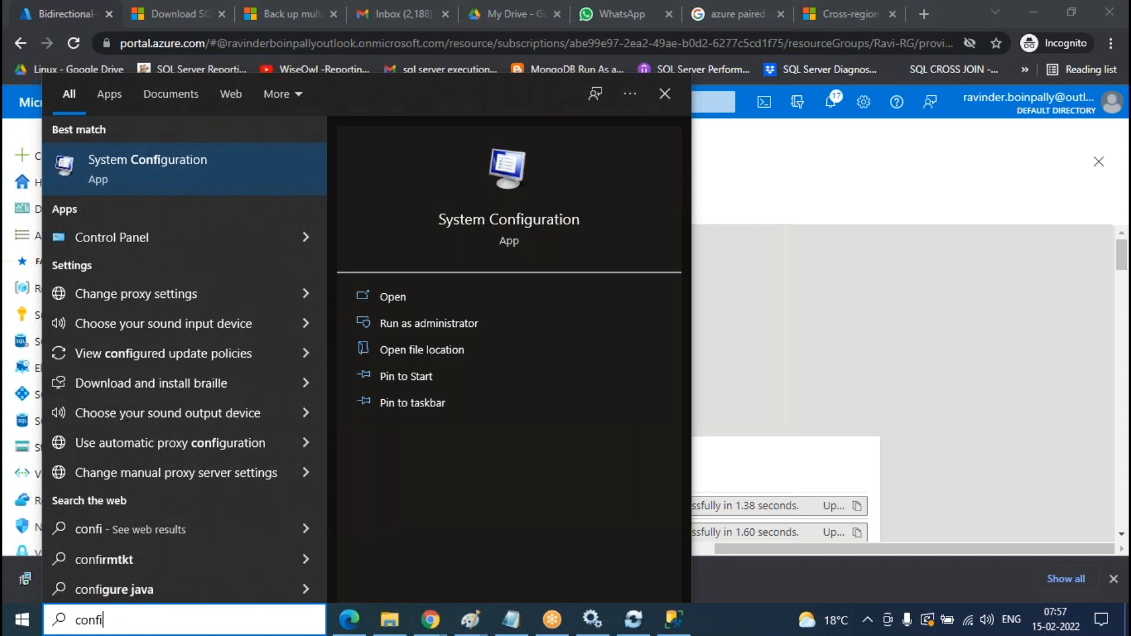
type("gu")
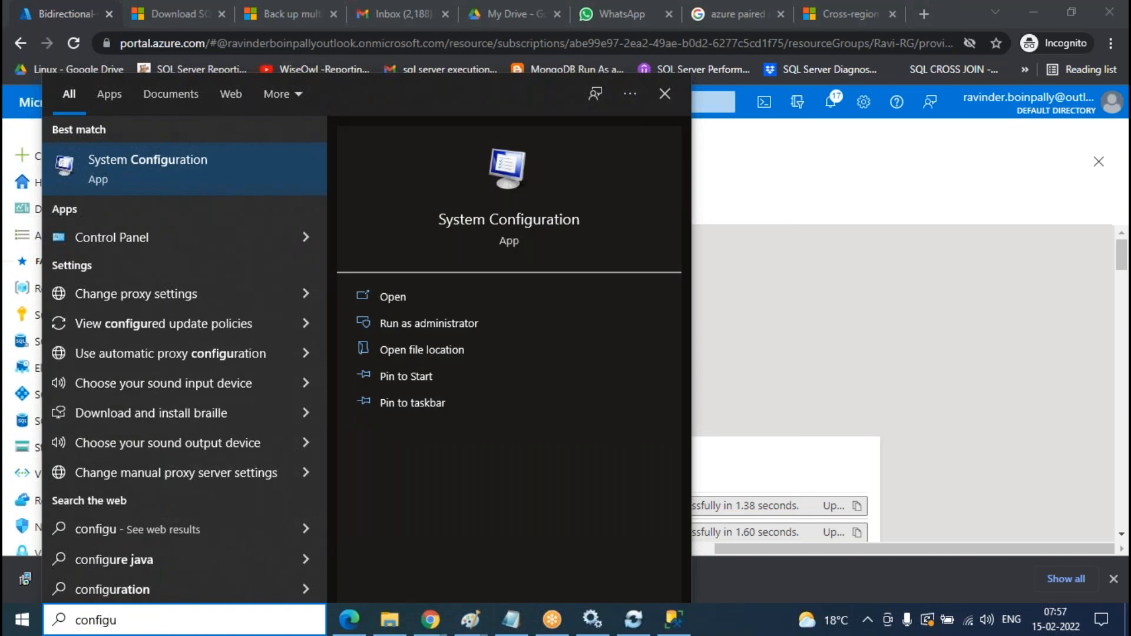
left_click(23, 625)
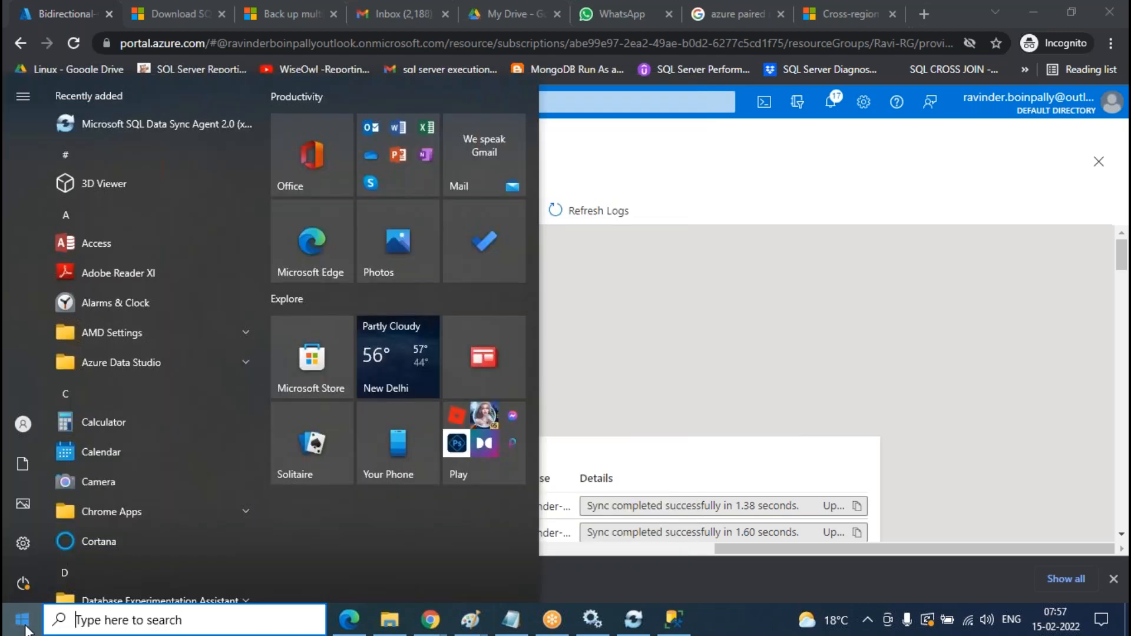
left_click(599, 628)
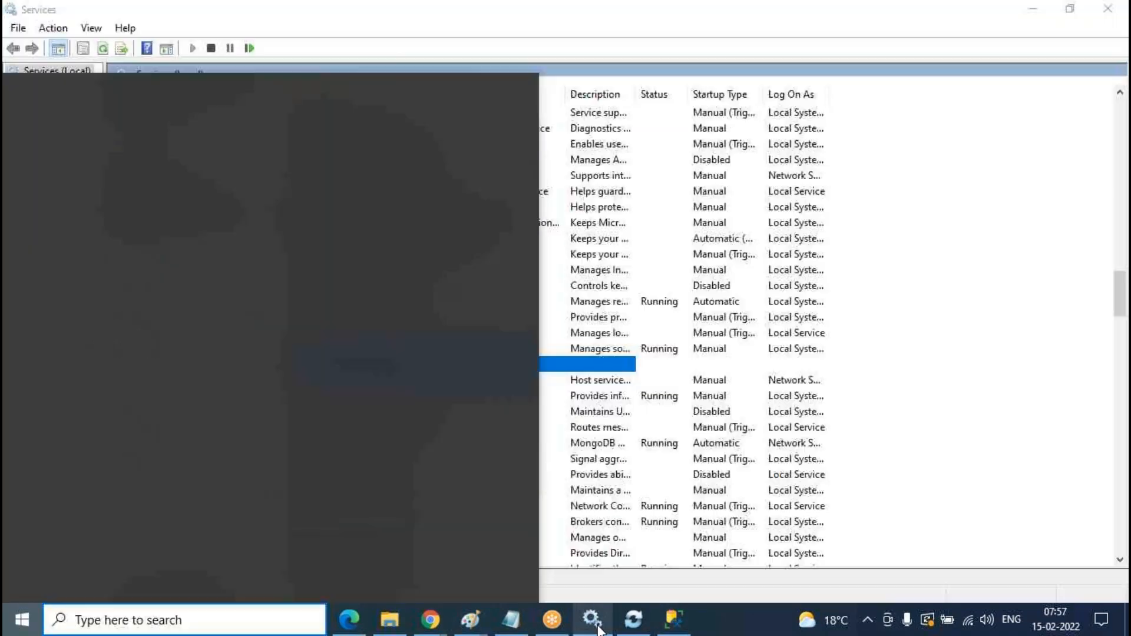
left_click(540, 426)
key("s")
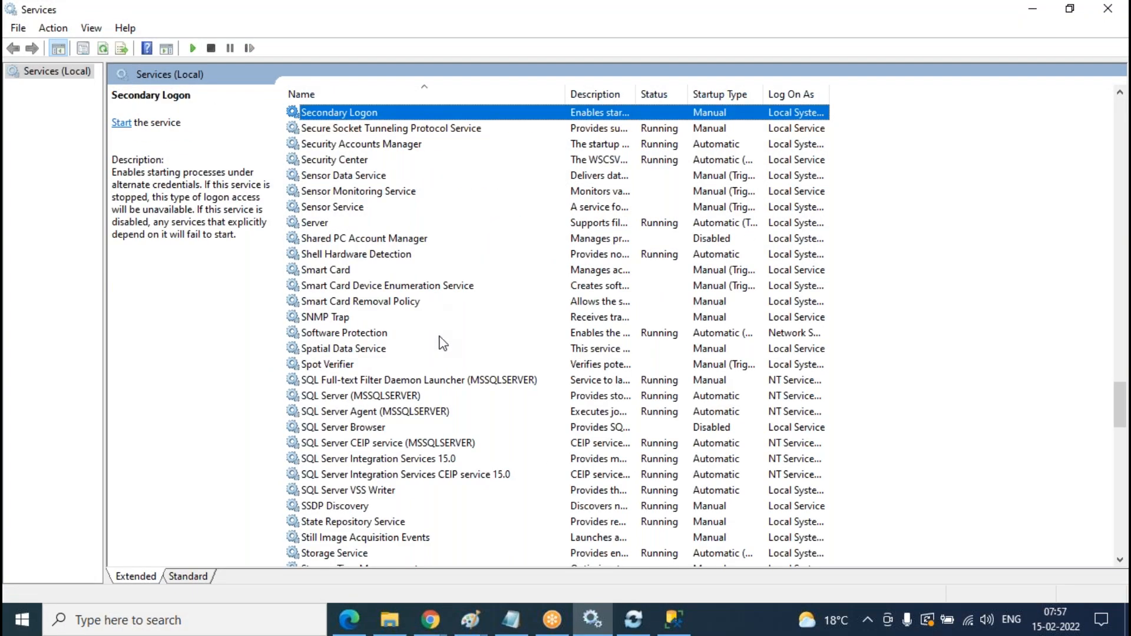
- Stop SQL Server (MSSQLSERVER) together with its dependent SQL Server Agent service
right_click(370, 396)
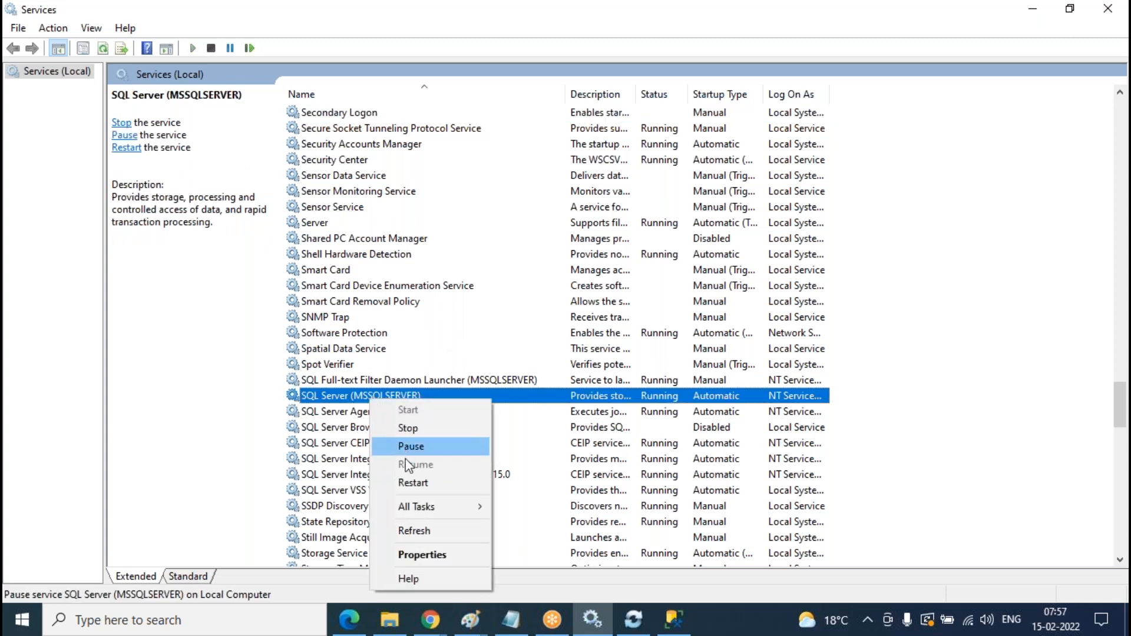
left_click(413, 428)
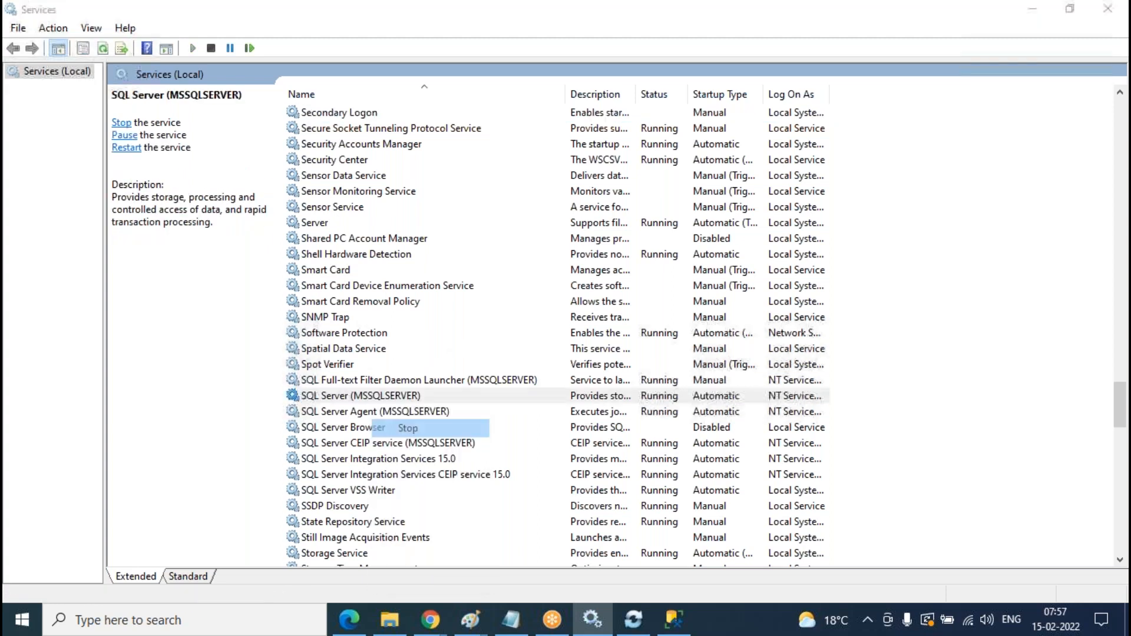
left_click(232, 291)
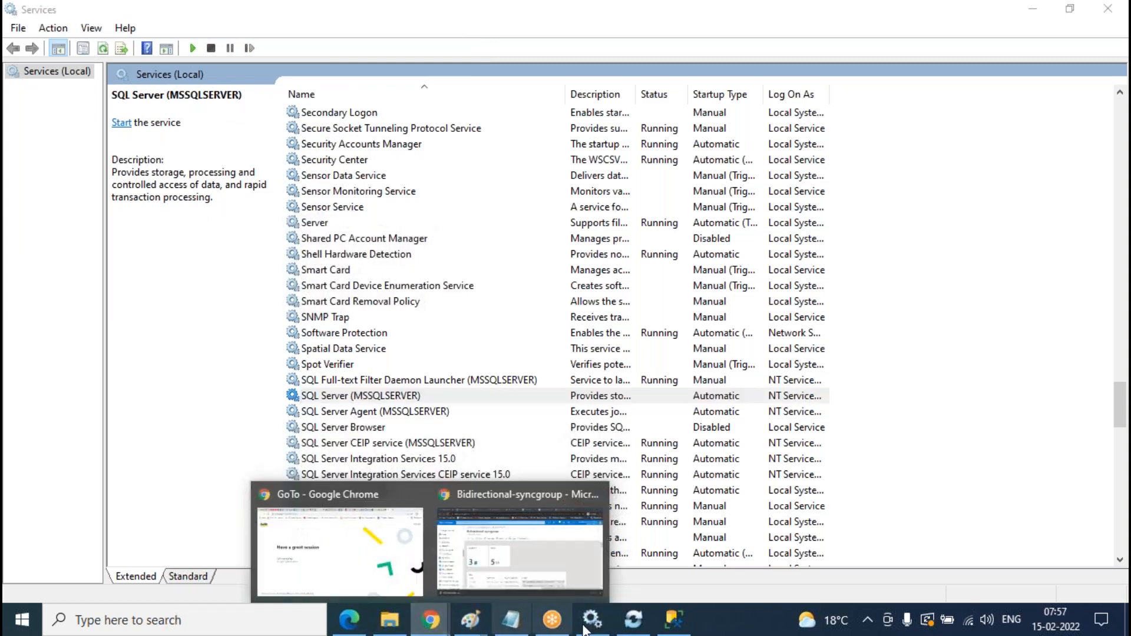
left_click(674, 620)
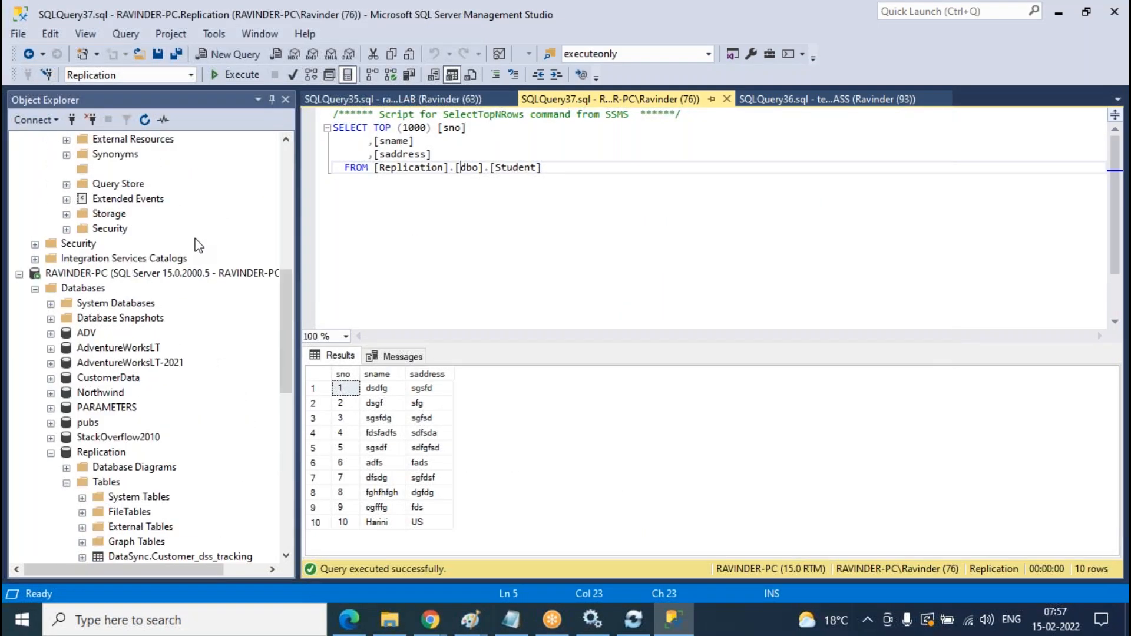
- Open the Azure LAB database's dbo.Teacher table in Edit Top 200 Rows
scroll(195, 238, "up", 9)
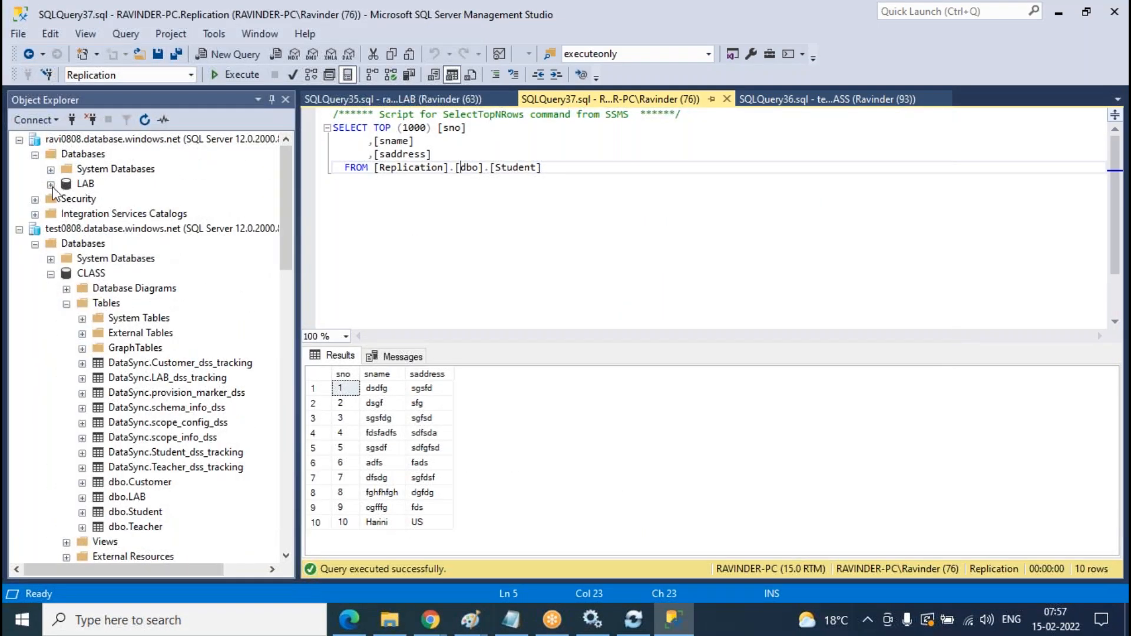
left_click(51, 184)
left_click(65, 216)
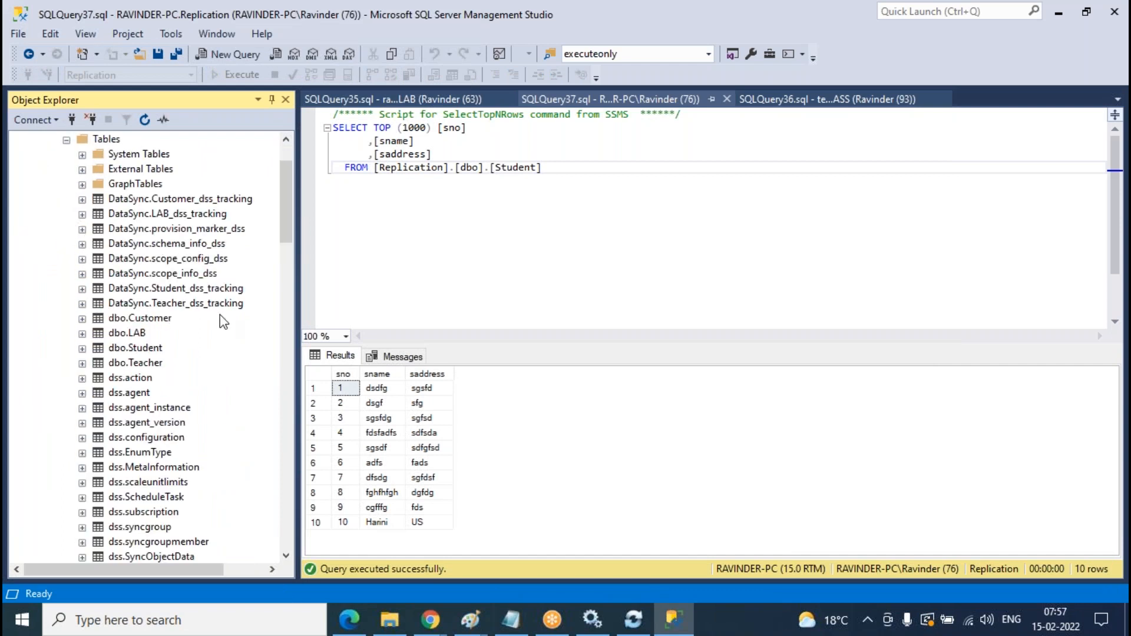
left_click(146, 364)
right_click(145, 363)
left_click(497, 278)
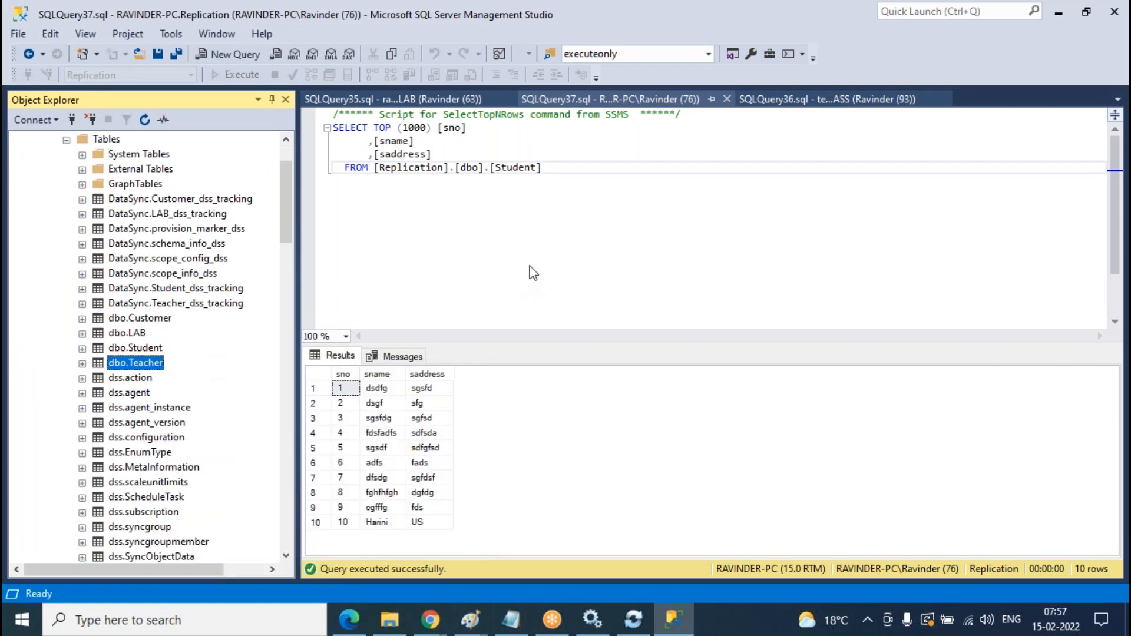
left_click(535, 280)
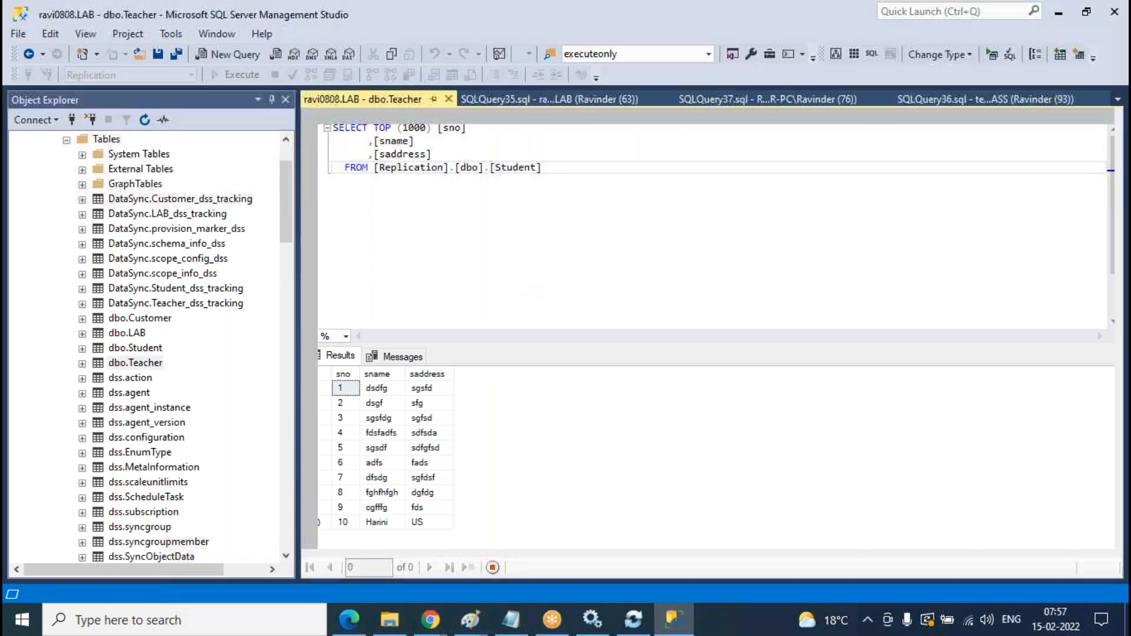
- Add Teacher rows with tno 4 ('dsfsda', 'dsgsd') and tno 5 ('sgds', 'dsg')
type("4")
key("Tab")
type("dsfsda")
key("Tab")
type("dsgsd")
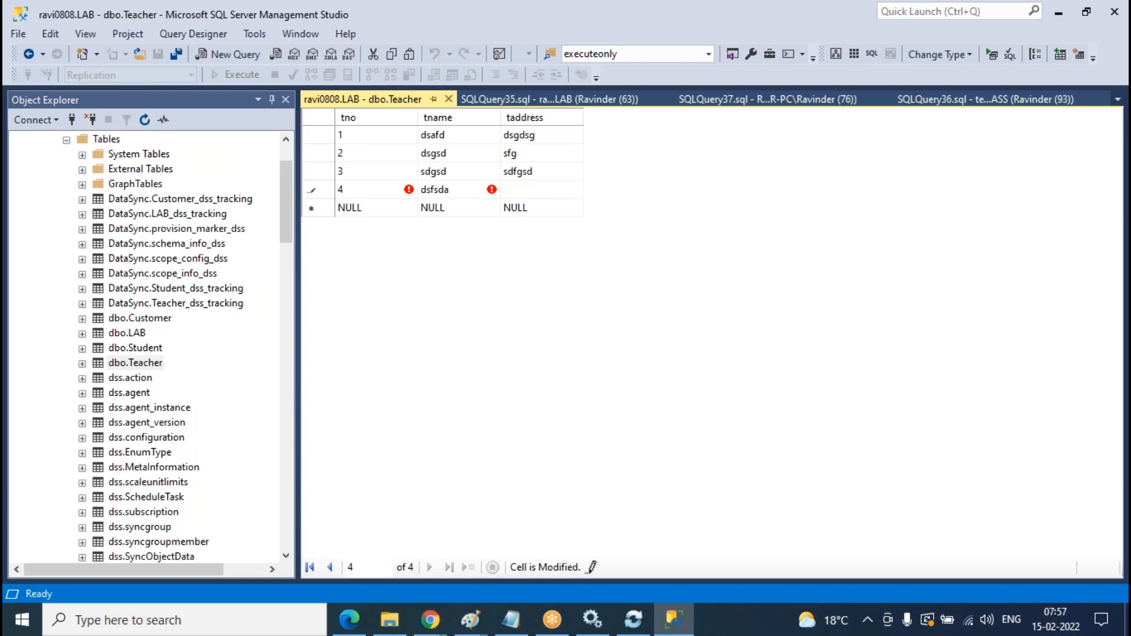
key("Tab")
type("5")
key("Tab")
type("sgds")
key("Tab")
type("sfs")
key("BackSpace")
key("BackSpace")
key("BackSpace")
type("dsg")
key("Tab")
- Enter Teacher row tno 6 ('sgds', 'sdgd') and close the editing tab
type("6")
key("Tab")
type("sgds")
key("Tab")
type("sdgd")
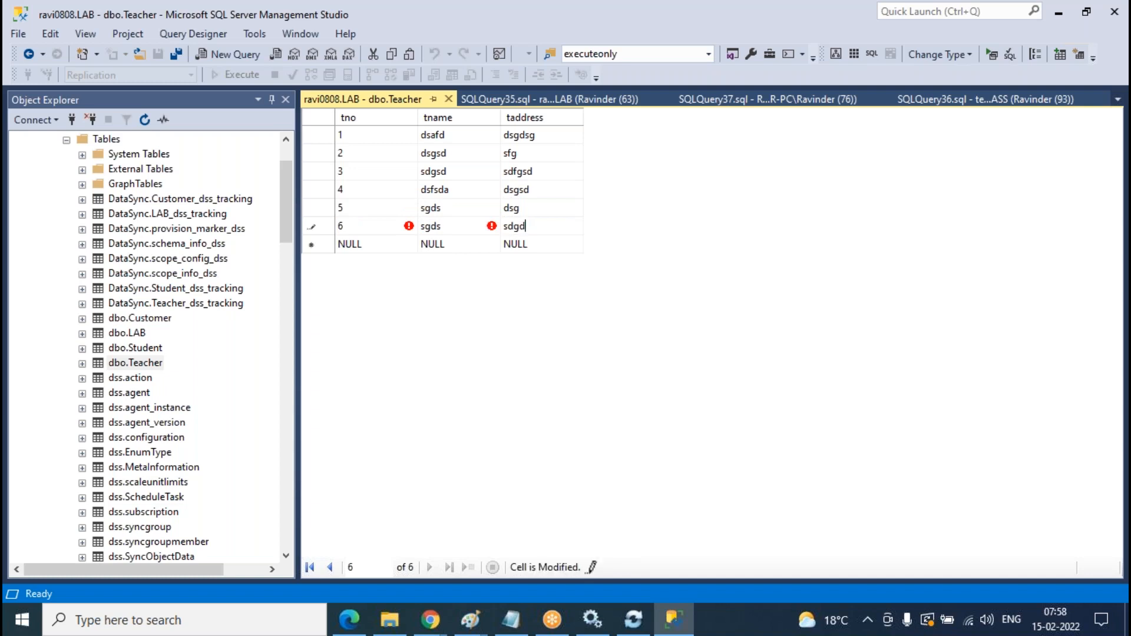
left_click(449, 100)
left_click(449, 101)
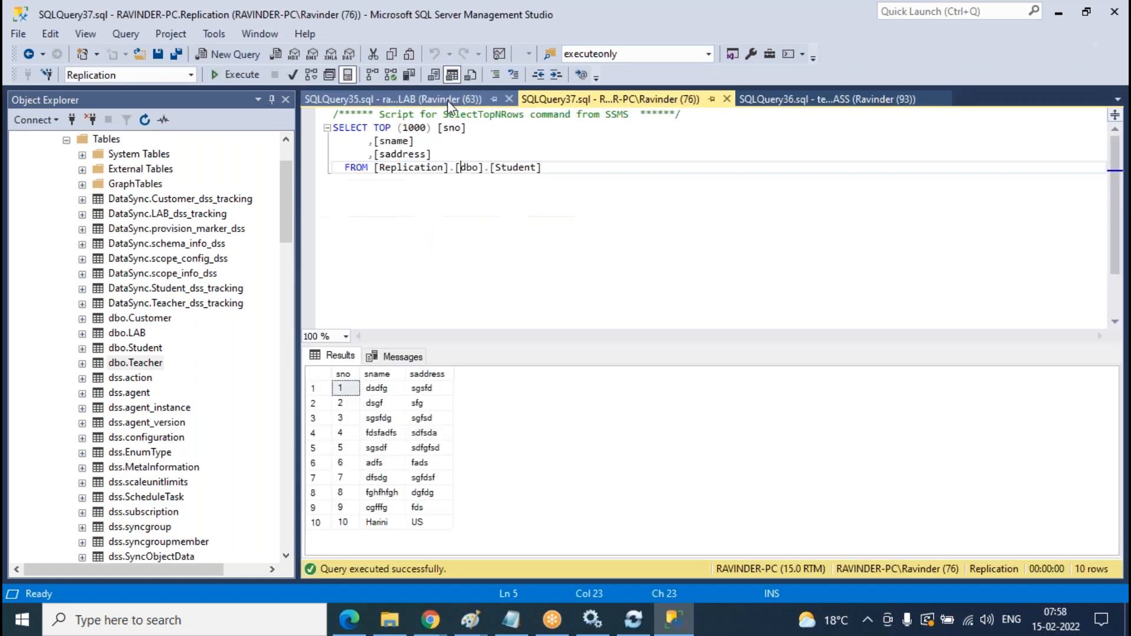
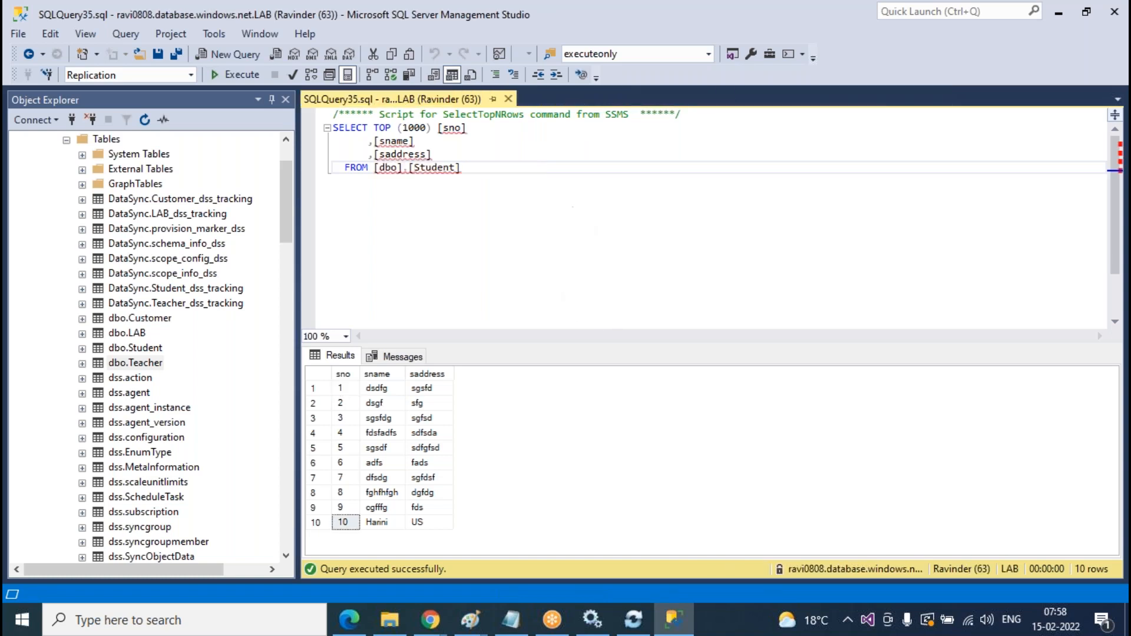
- Close the open SQLQuery windows and collapse LAB's table list
left_click(510, 100)
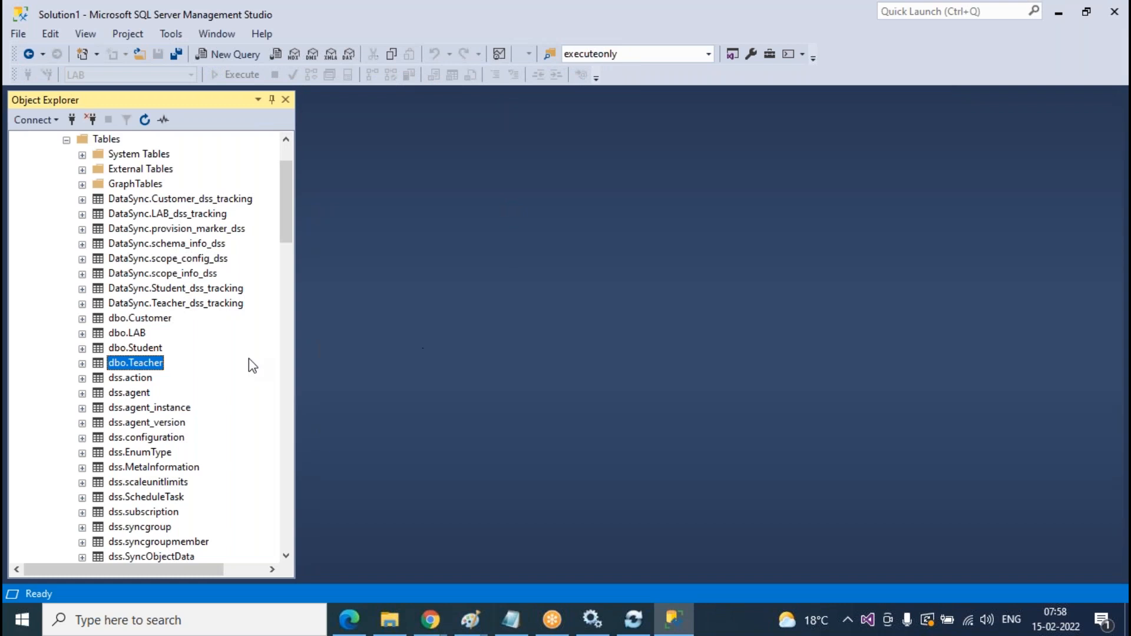
scroll(210, 326, "up", 2)
left_click(66, 214)
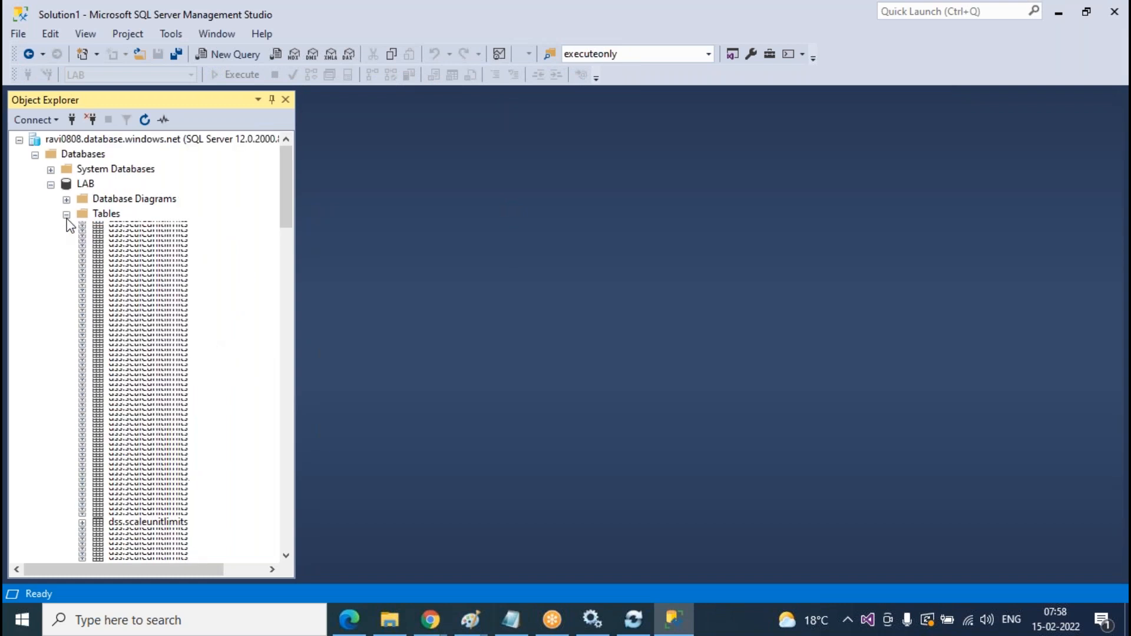
- Refresh the sync group's logs on the Azure portal page
mouse_move(434, 625)
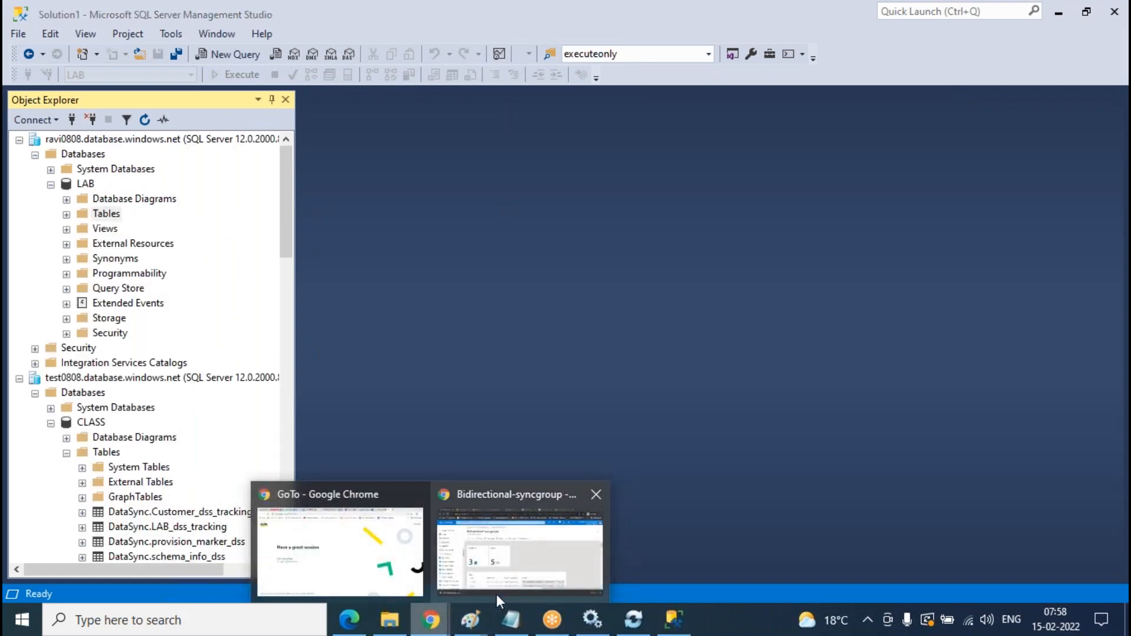
left_click(589, 544)
left_click(600, 214)
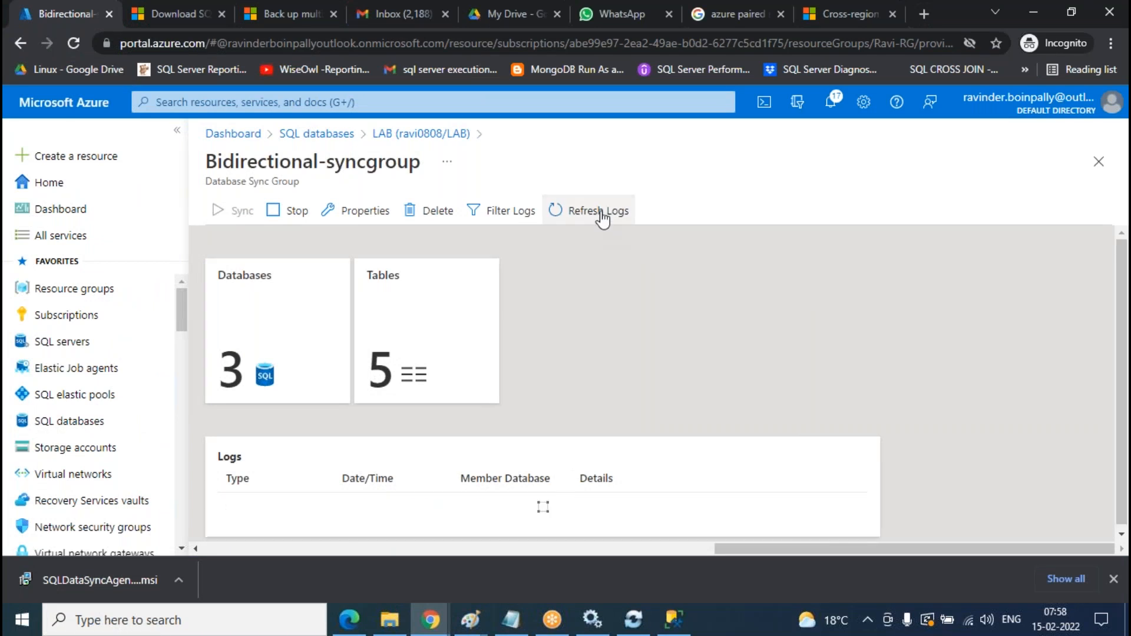
- Back in SSMS, expand LAB > Tables to show the DataSync and dbo tables
left_click(591, 619)
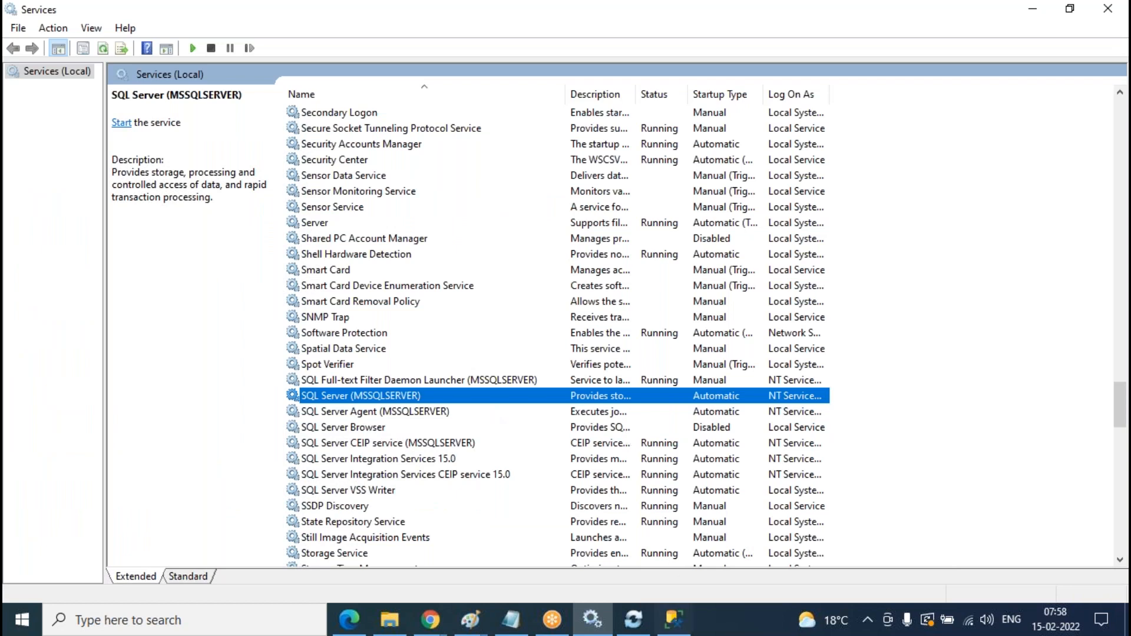
left_click(673, 620)
left_click(68, 215)
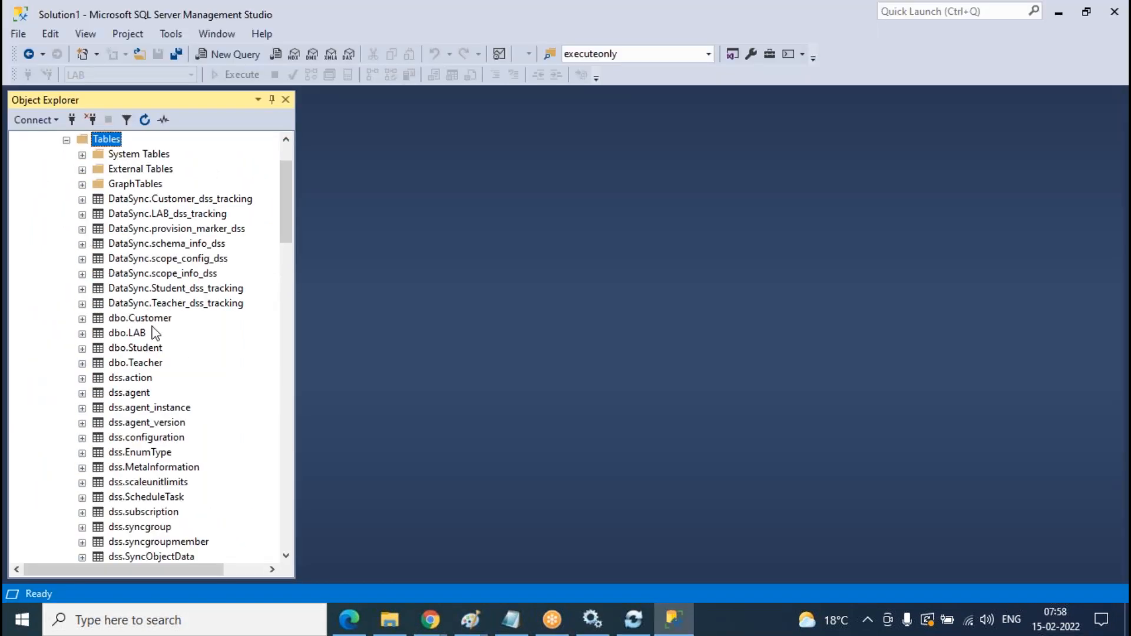
- Select the top 1000 rows of LAB's dbo.Teacher, then collapse the LAB database
left_click(153, 365)
right_click(153, 365)
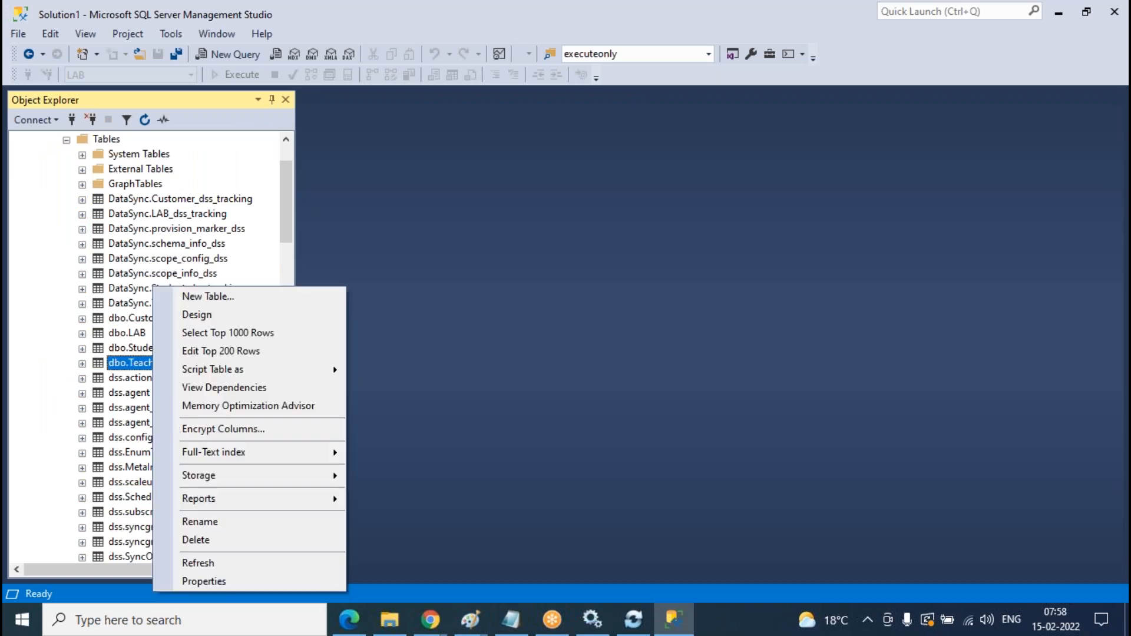
left_click(333, 335)
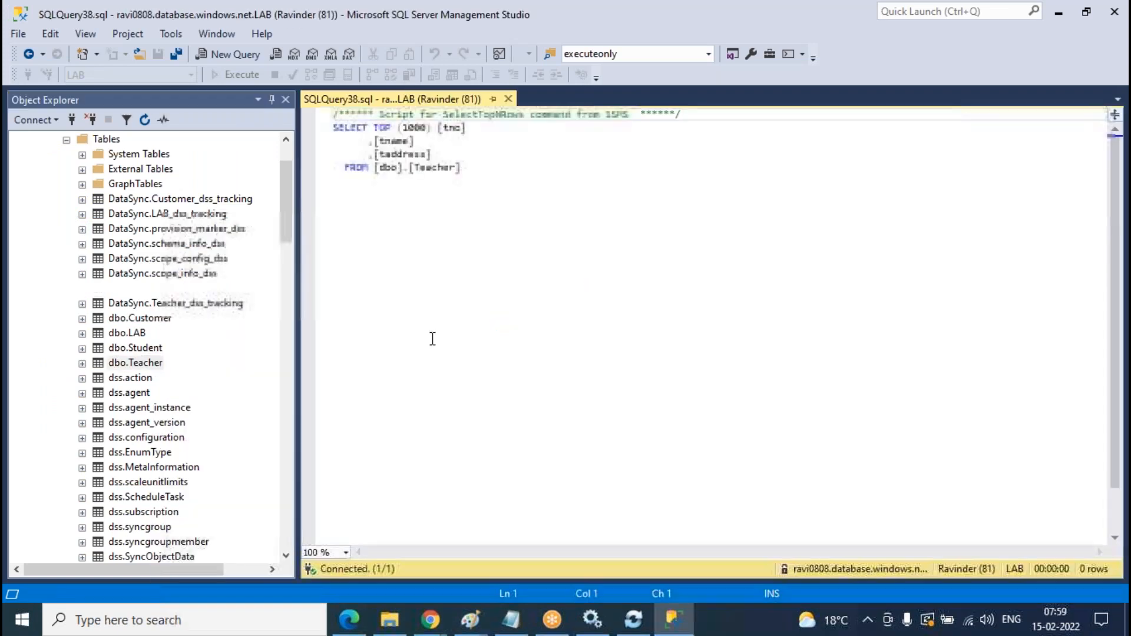
scroll(134, 304, "up", 2)
left_click(67, 214)
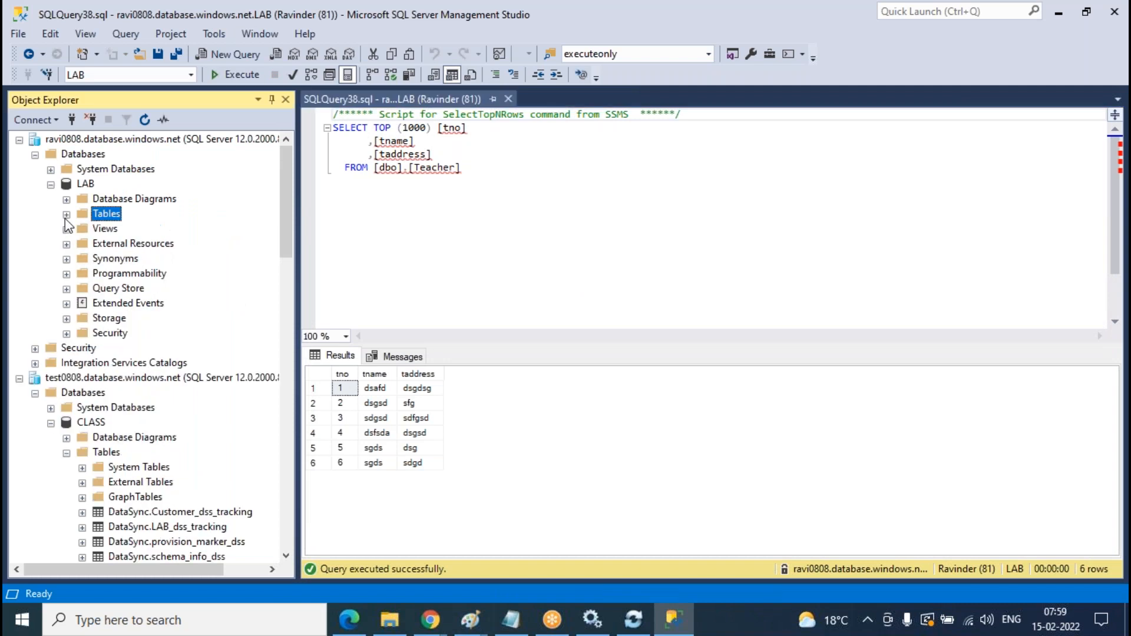
left_click(51, 184)
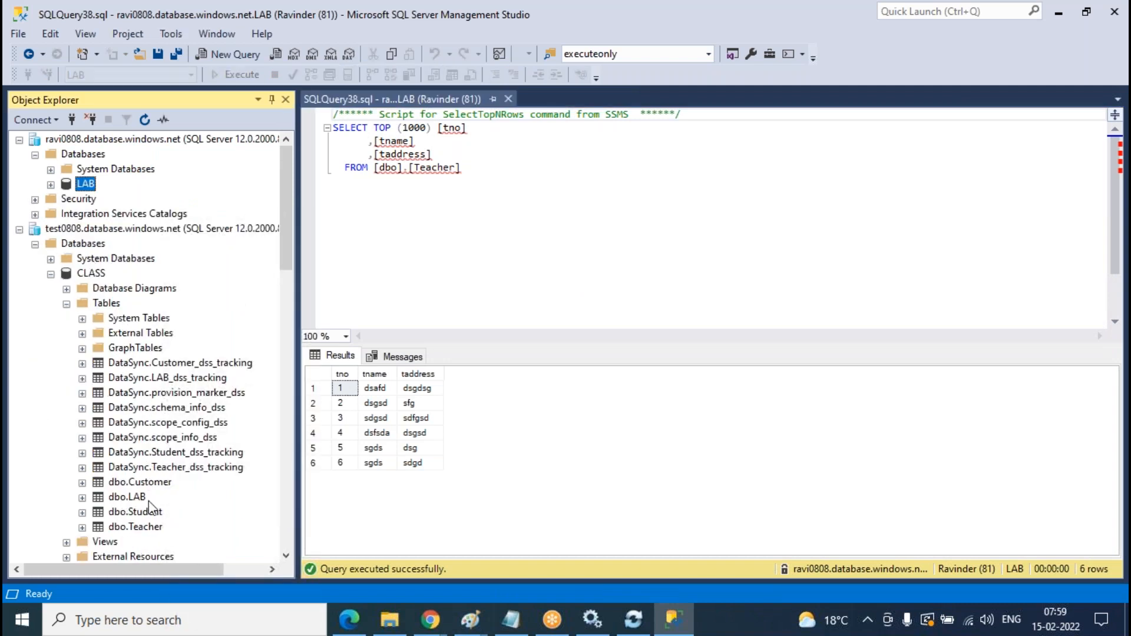
- Select the top 1000 rows of CLASS's dbo.Teacher table
left_click(156, 528)
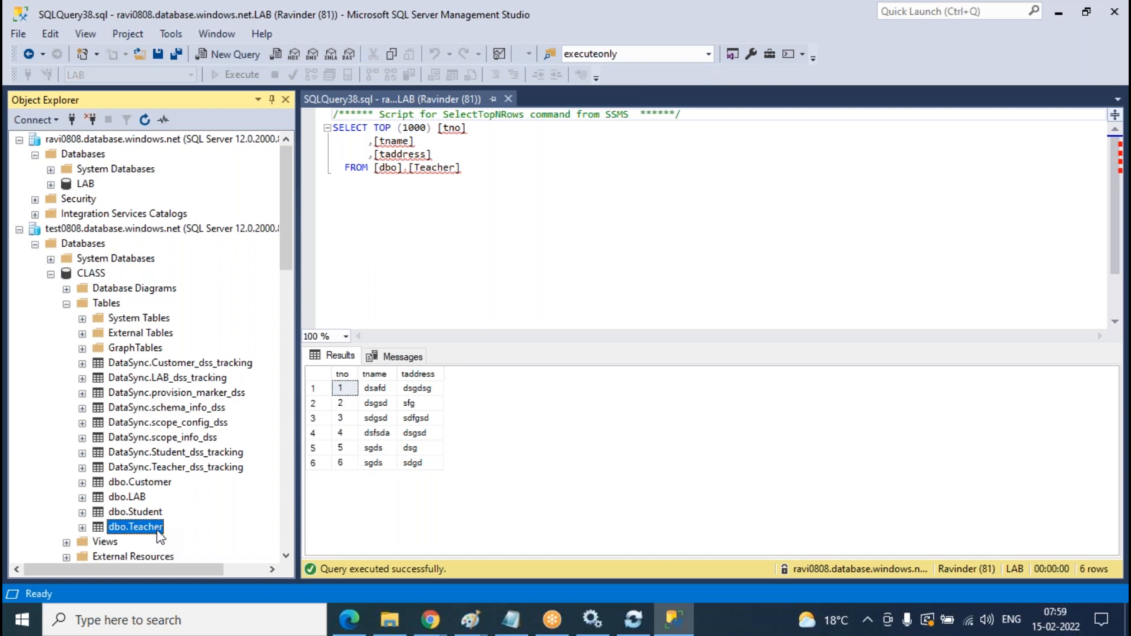
right_click(158, 530)
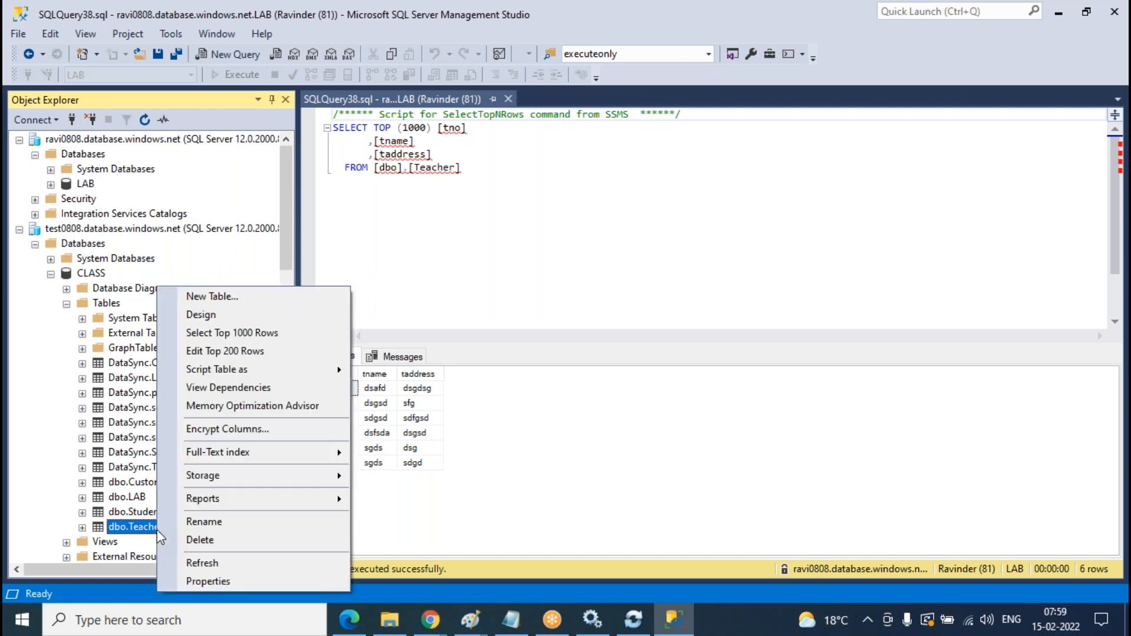
left_click(220, 333)
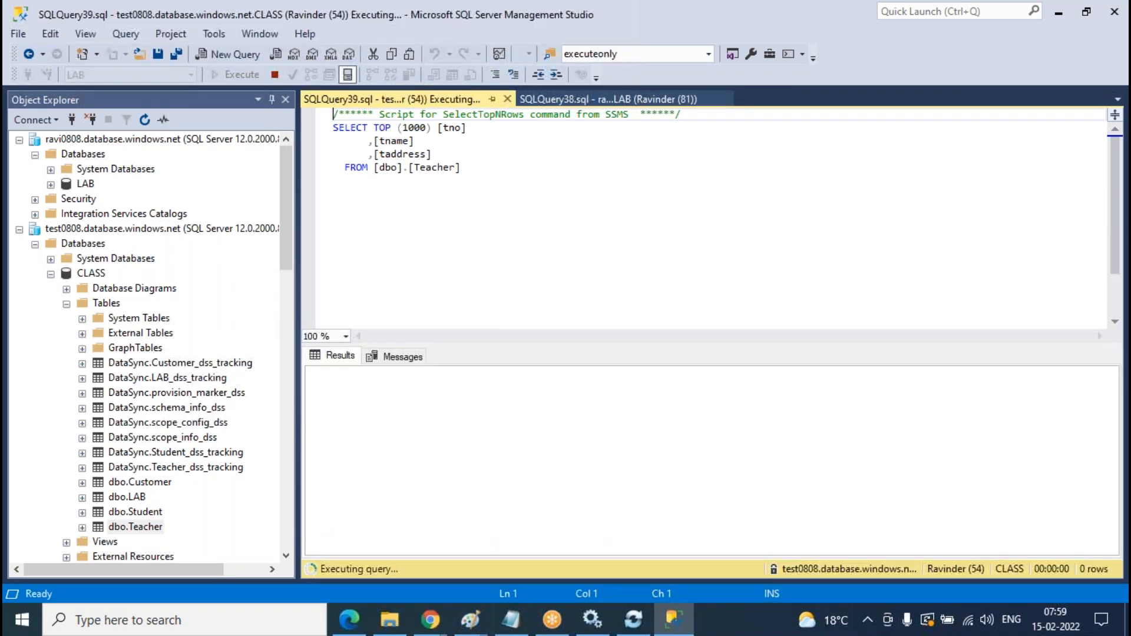
left_click(553, 252)
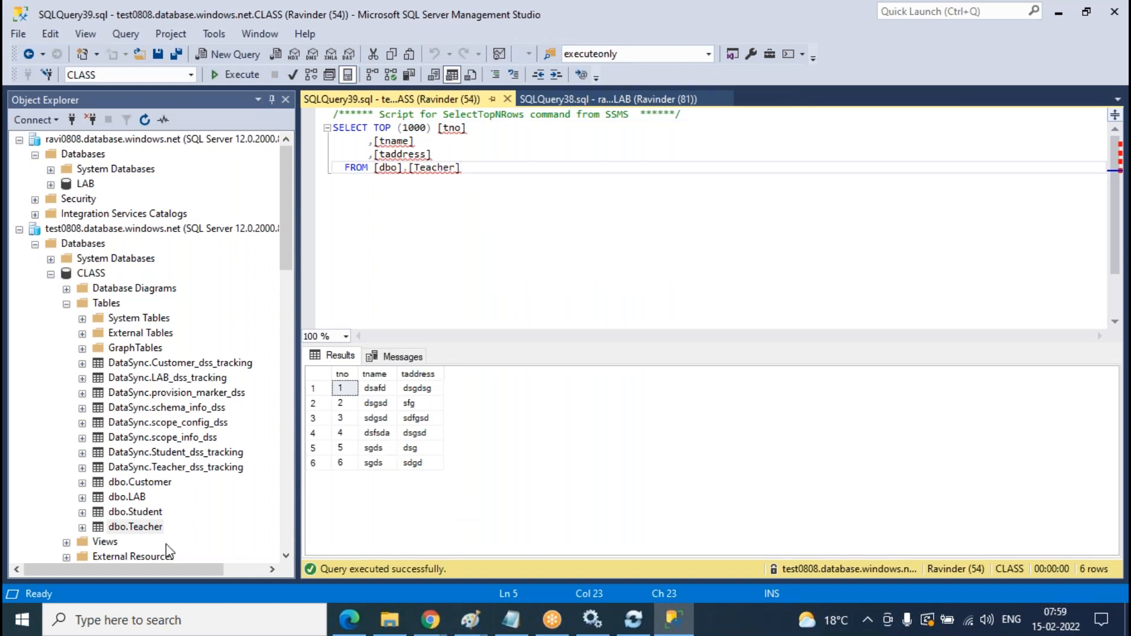
- Open CLASS's dbo.Teacher in Edit Top 200 Rows
left_click(155, 530)
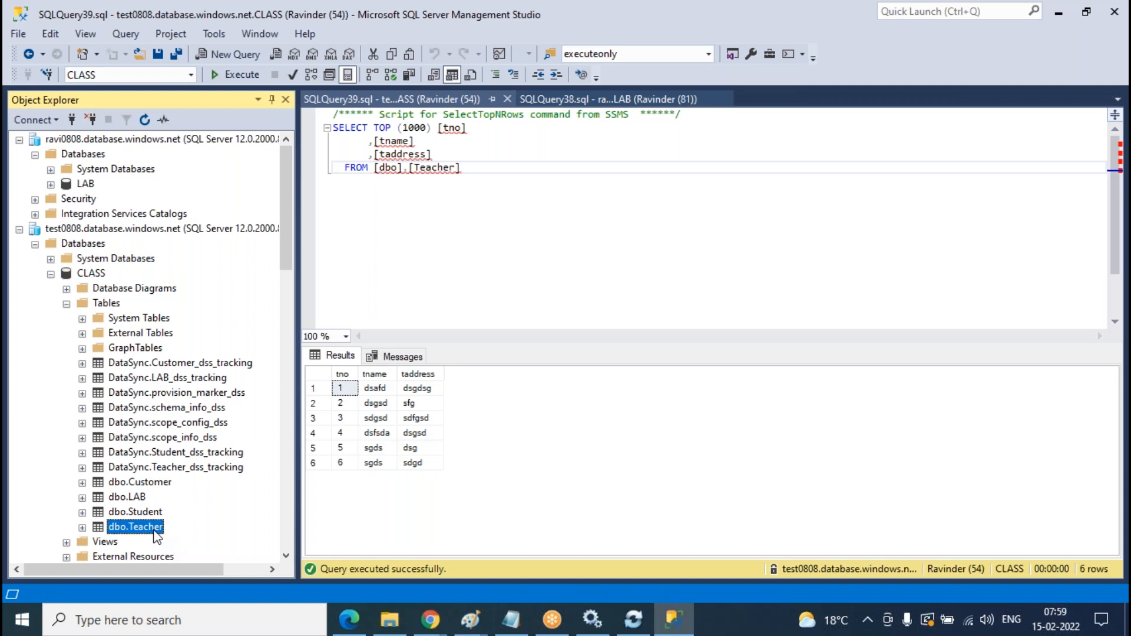
right_click(155, 532)
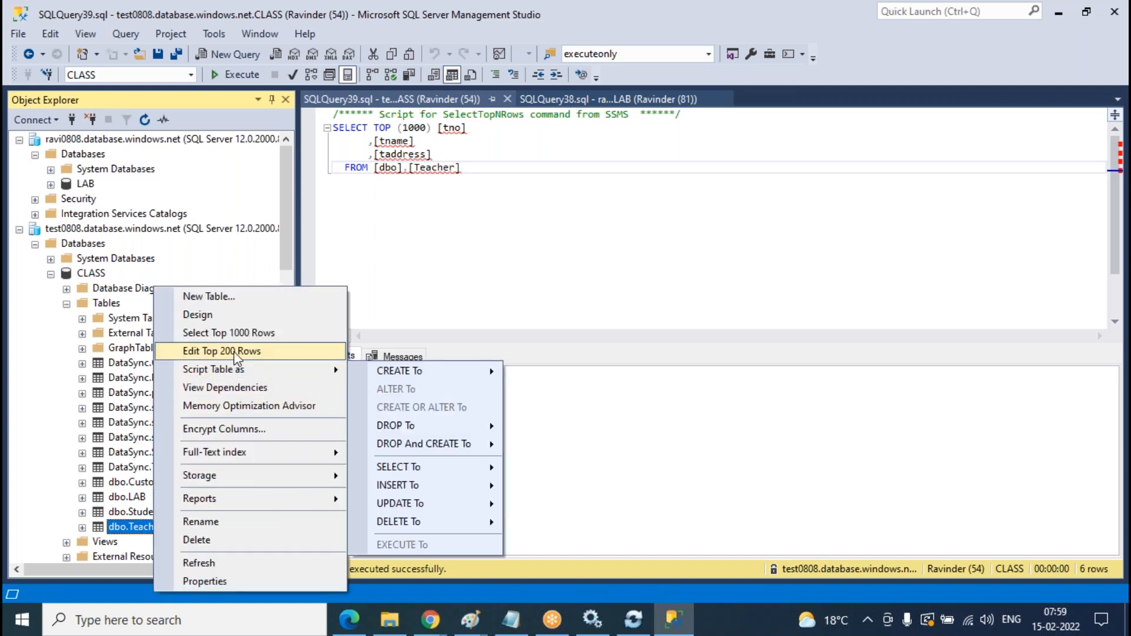
left_click(238, 352)
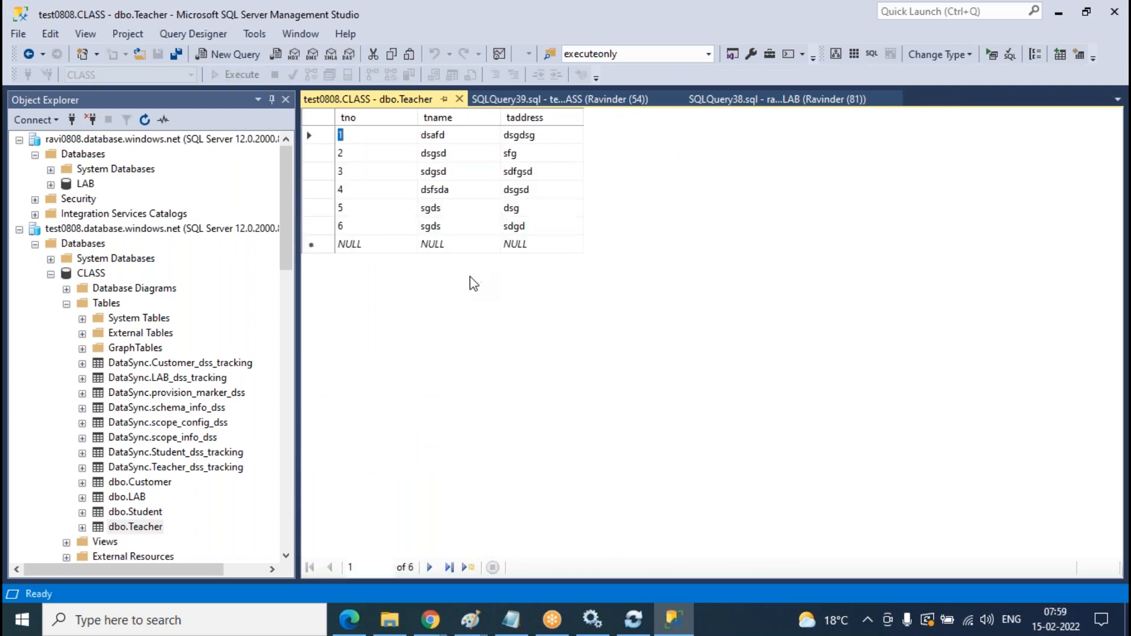
- Add Teacher row tno 7 with tname 'dsgfd' and taddress 'dgsd'
left_click(349, 244)
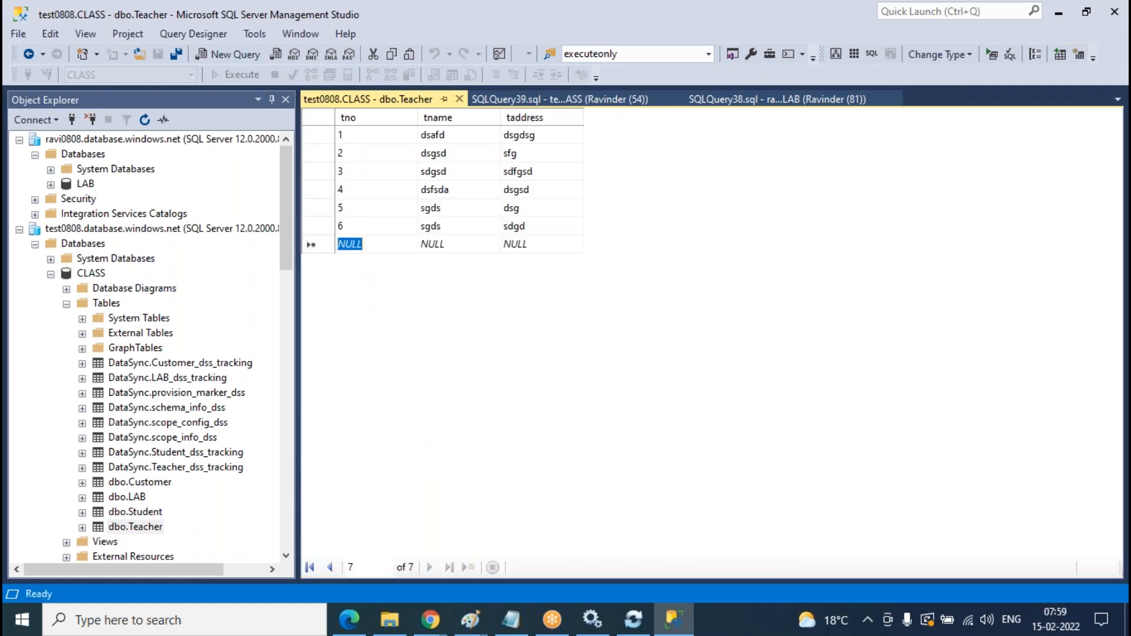
type("7")
key("Tab")
type("dsgfd")
key("Tab")
key("BackSpace")
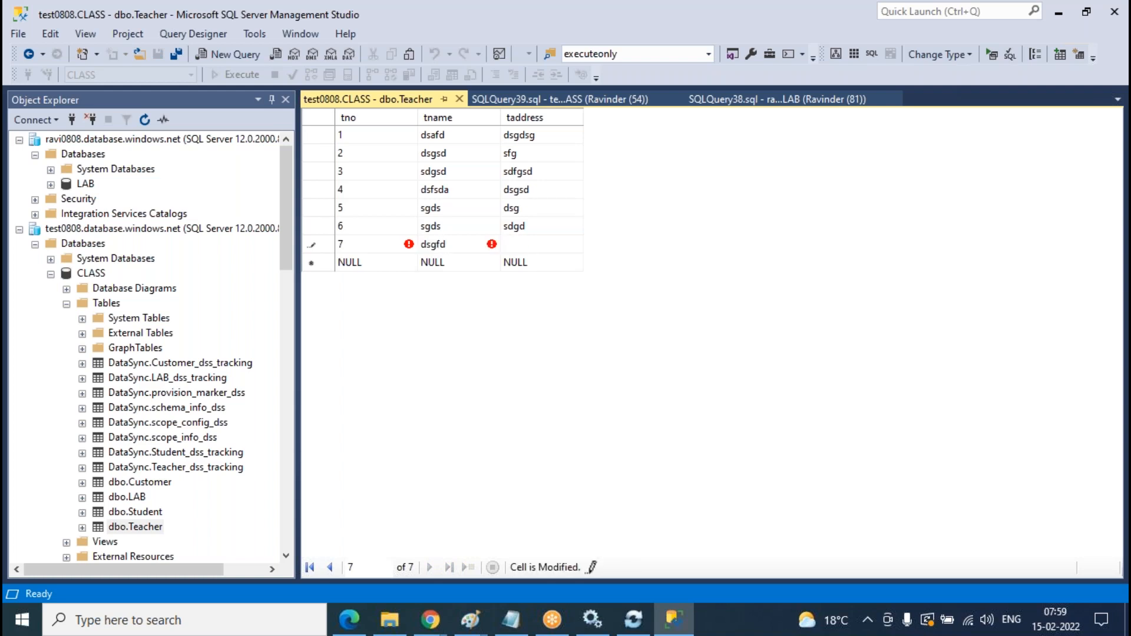
type("dgsd")
key("Tab")
- Add Teacher row tno 8 ('dsgsdf', 'sdgsd') and close the editing grid
type("8")
key("Tab")
type("dsgsdf")
key("Tab")
type("sdgsd")
left_click(459, 100)
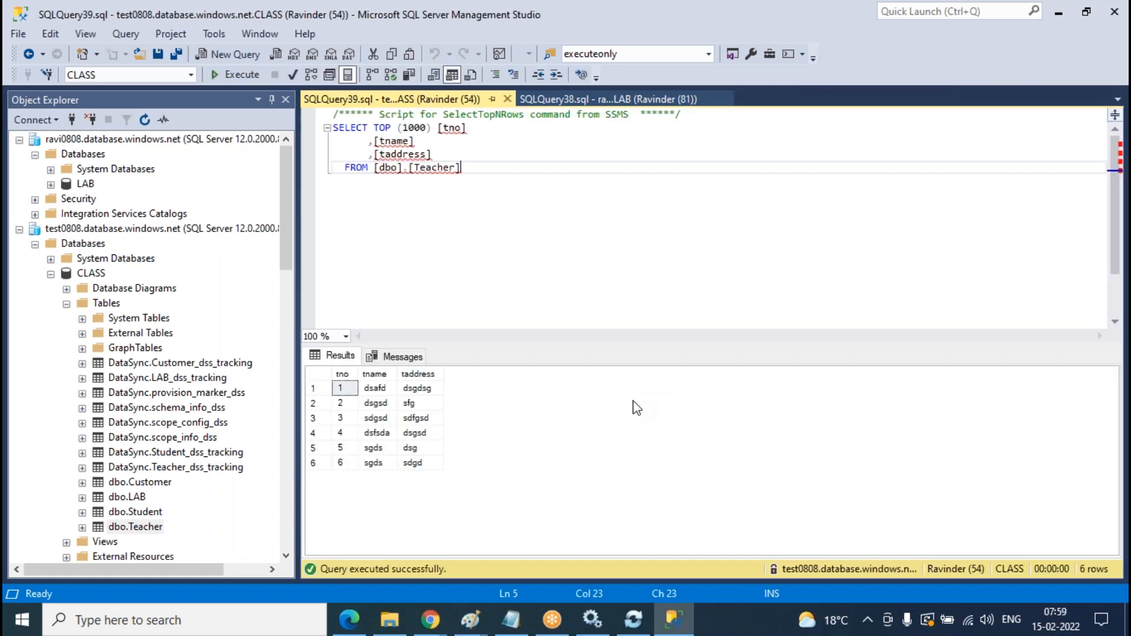
- Rerun the Teacher queries on both CLASS and LAB
left_click(236, 74)
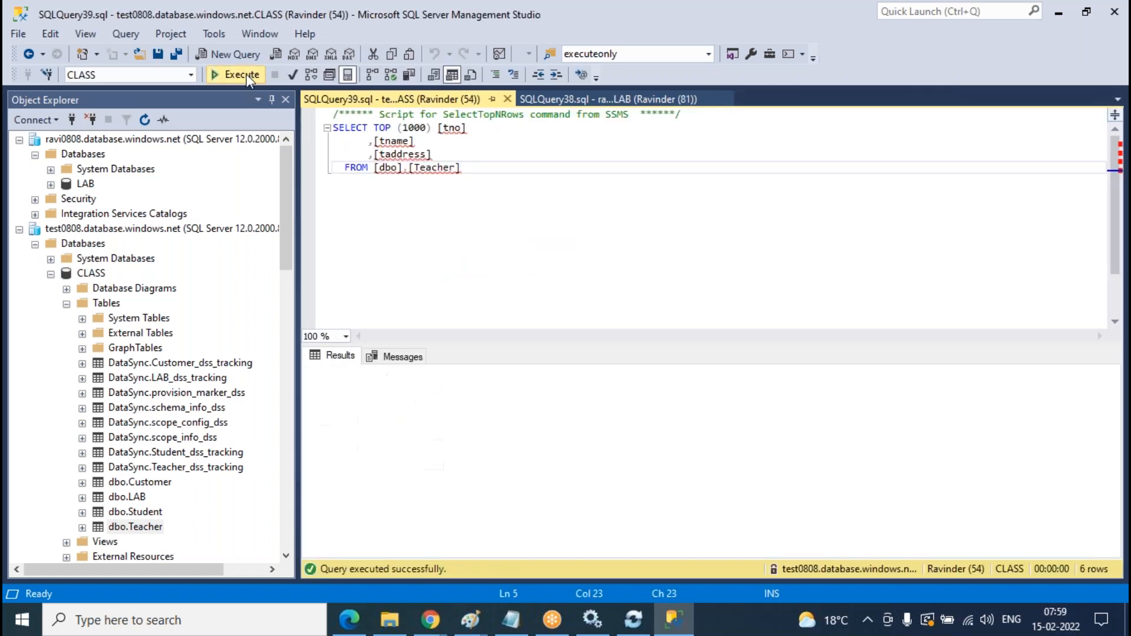
left_click(596, 100)
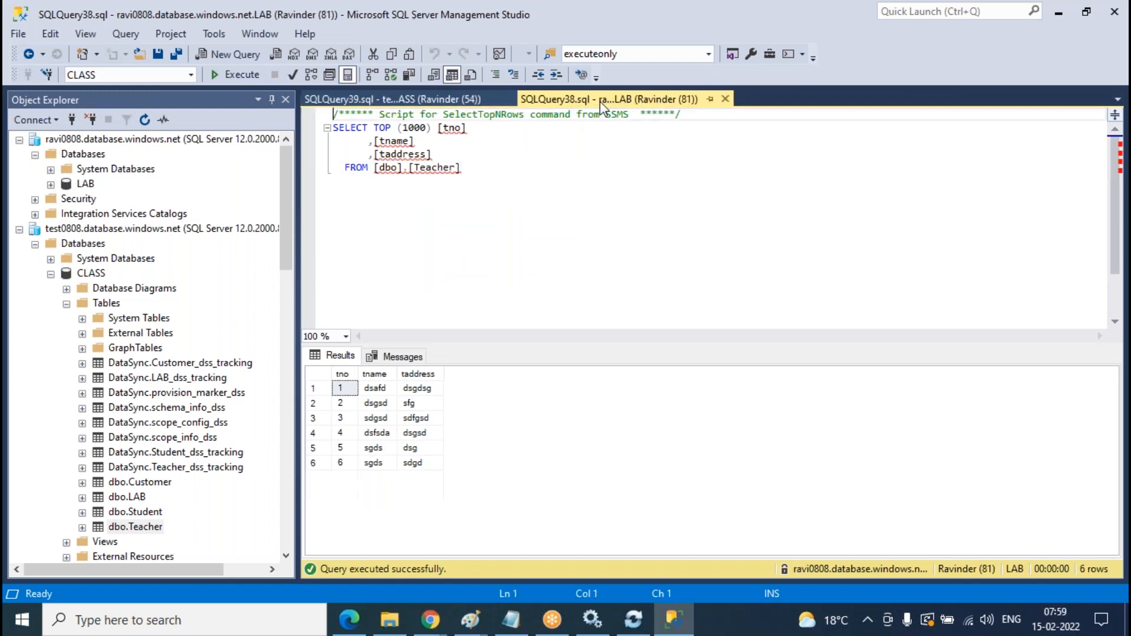
left_click(235, 74)
left_click(249, 69)
left_click(248, 70)
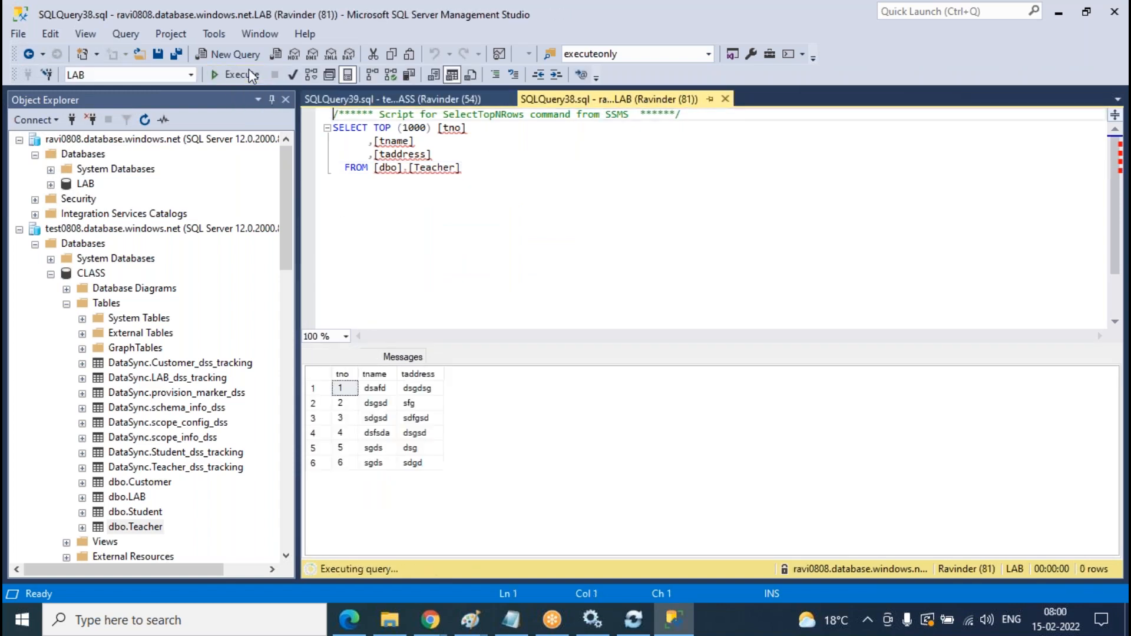
left_click(248, 69)
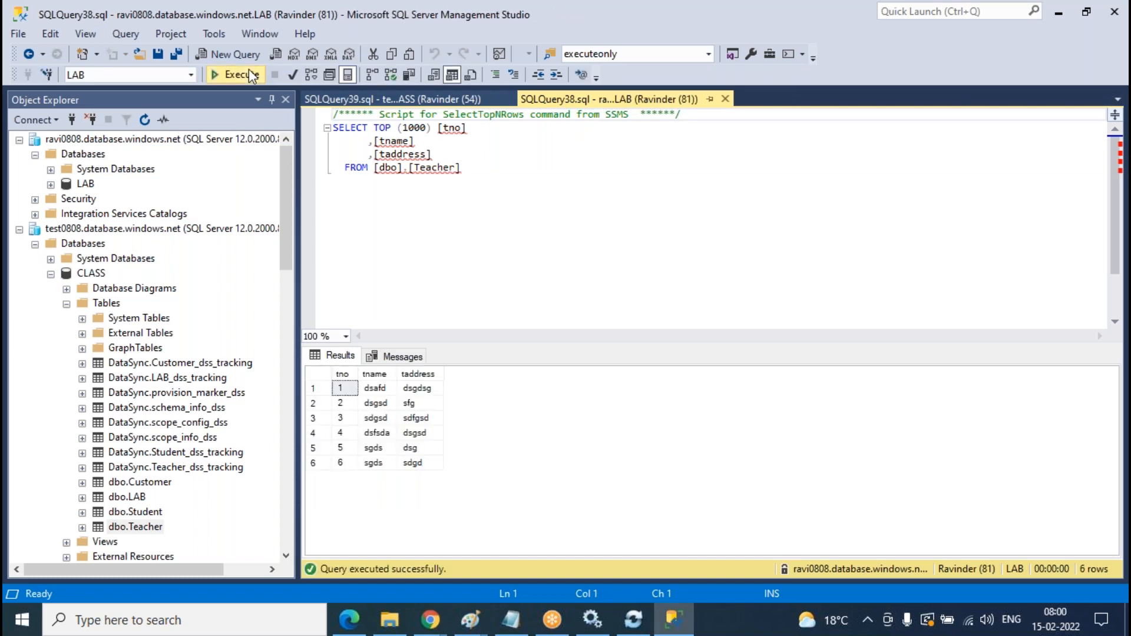
- Bring up the Bidirectional-syncgroup logs in the Azure portal
mouse_move(433, 625)
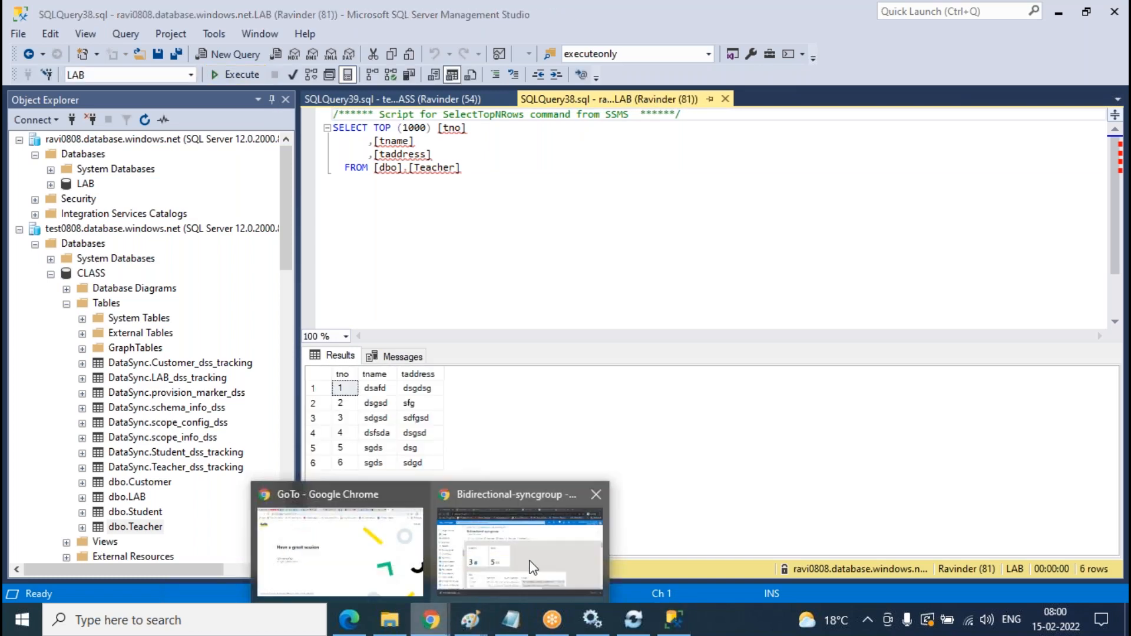
left_click(528, 561)
scroll(576, 396, "down", 3)
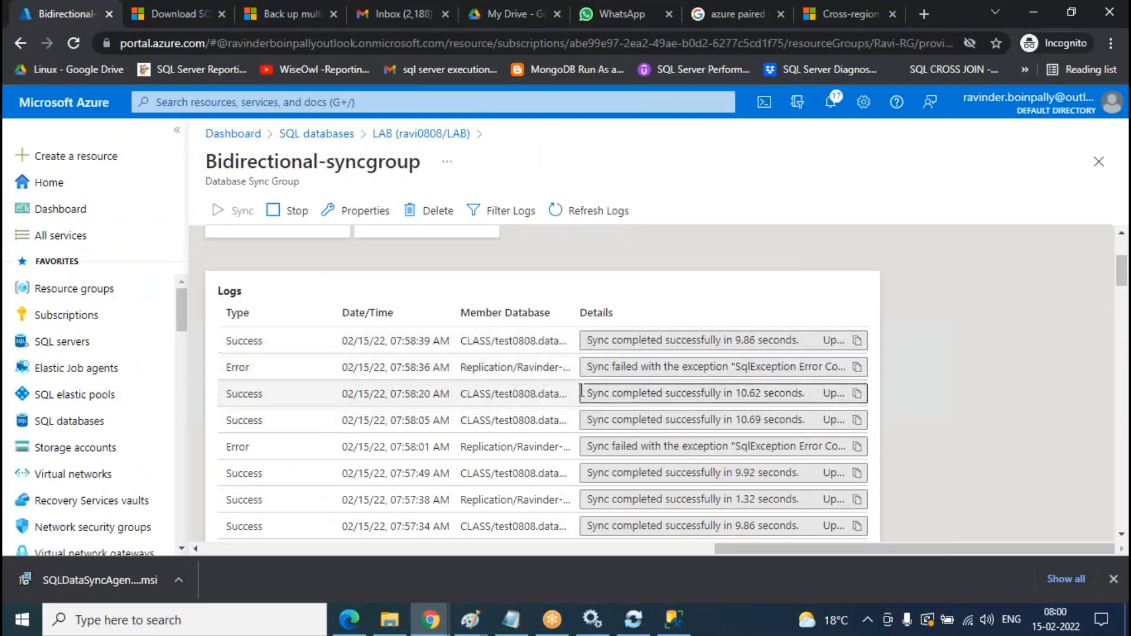
- Paste the failed Replication sync's error text into a new, maximized Notepad window
left_click(824, 371)
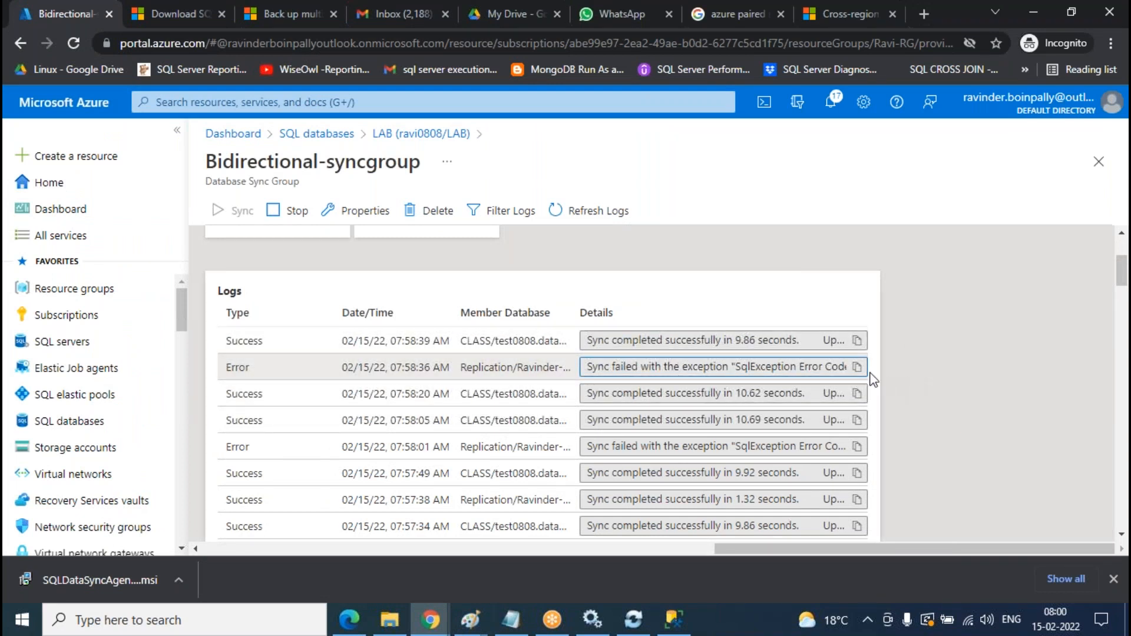
left_click(300, 624)
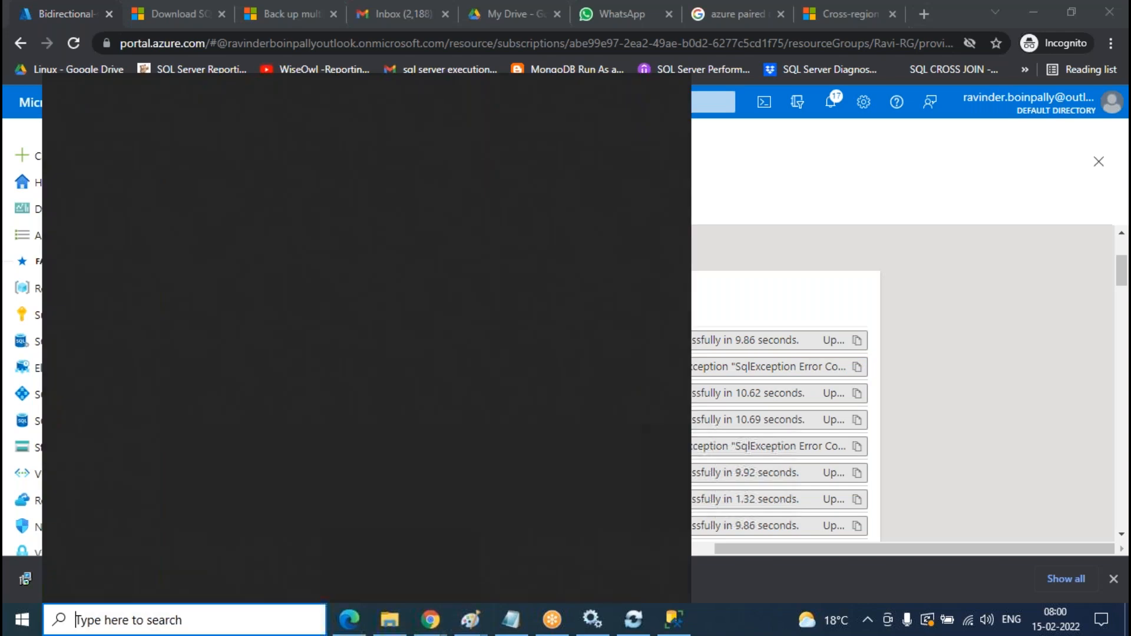
type("notepad")
key("Return")
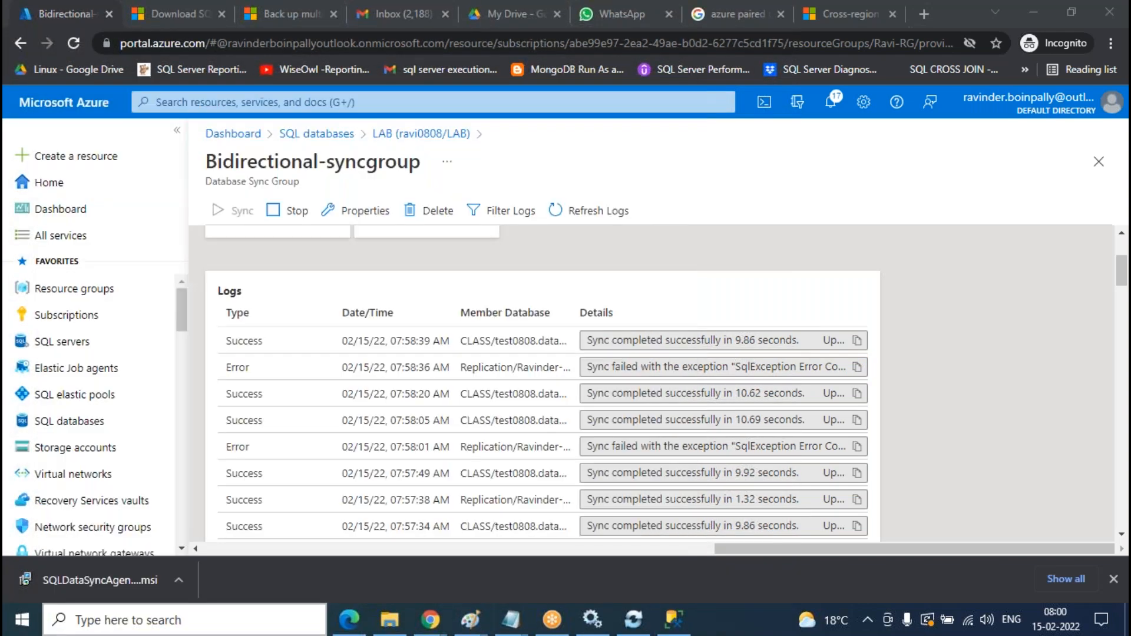
key("ctrl+v")
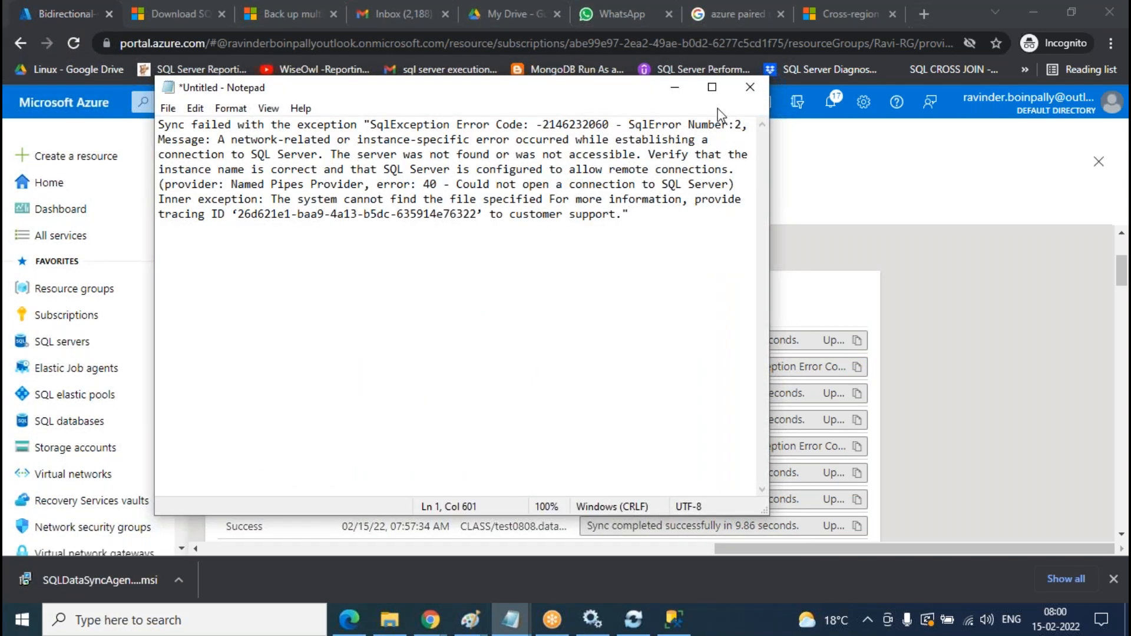
left_click(712, 88)
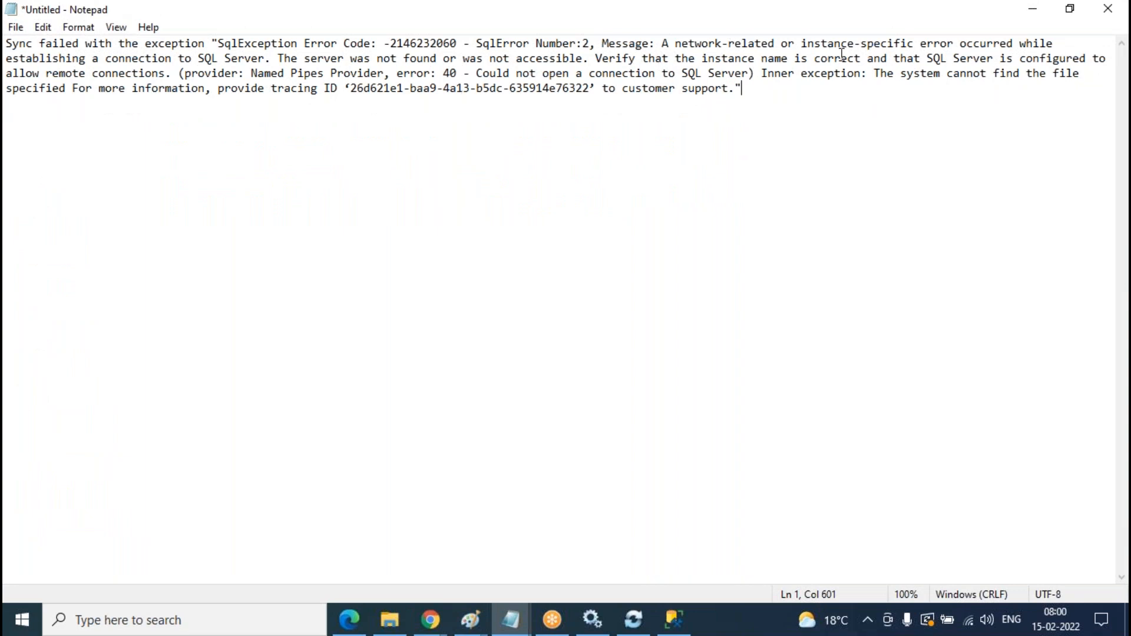
- Read through the opening of the network-related sync error message
left_click_drag(1007, 44, 10, 52)
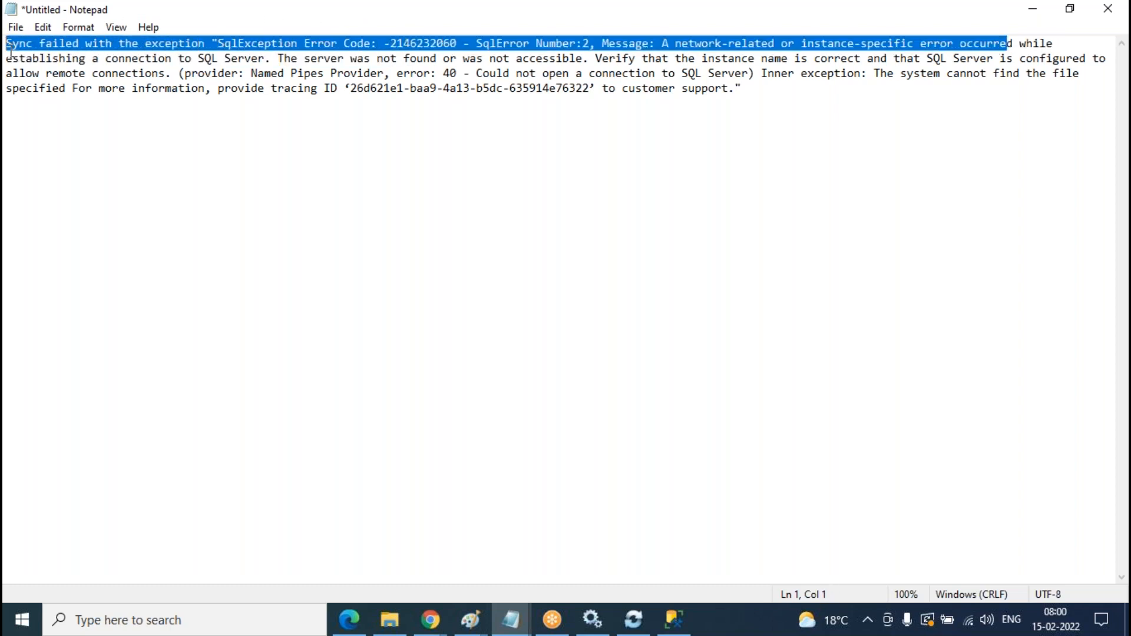
left_click(829, 88)
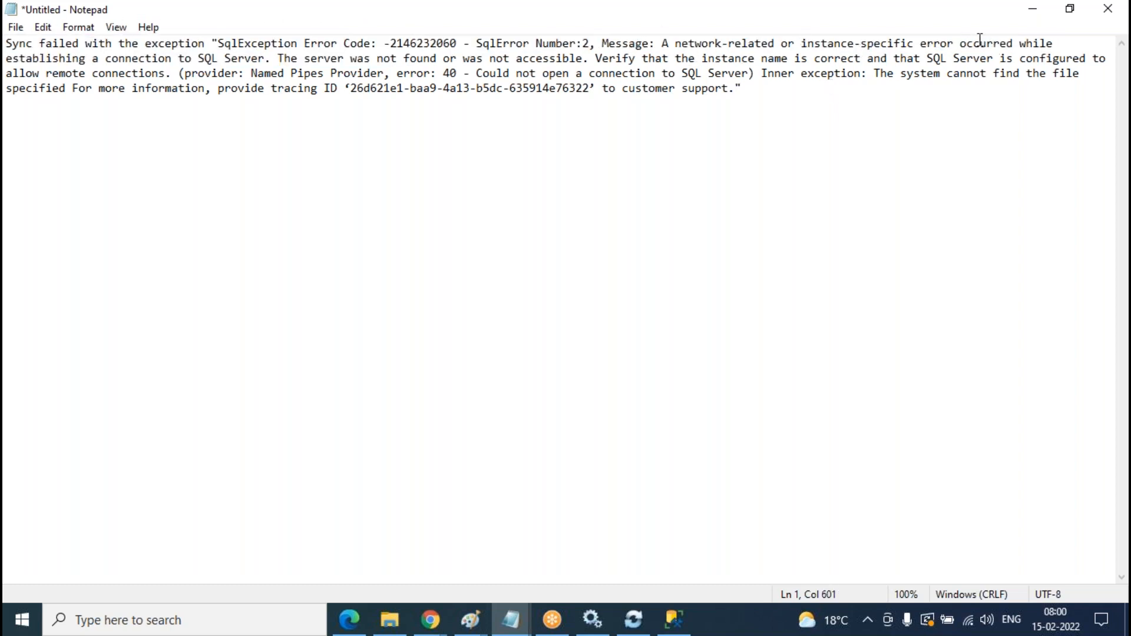
left_click_drag(927, 43, 10, 47)
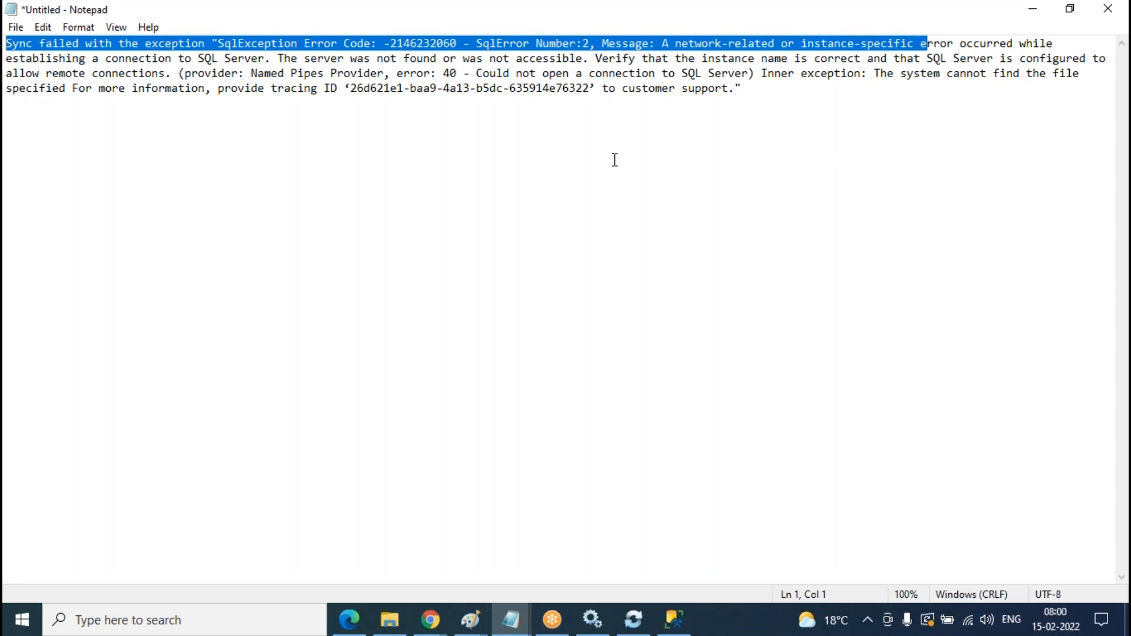
left_click(876, 84)
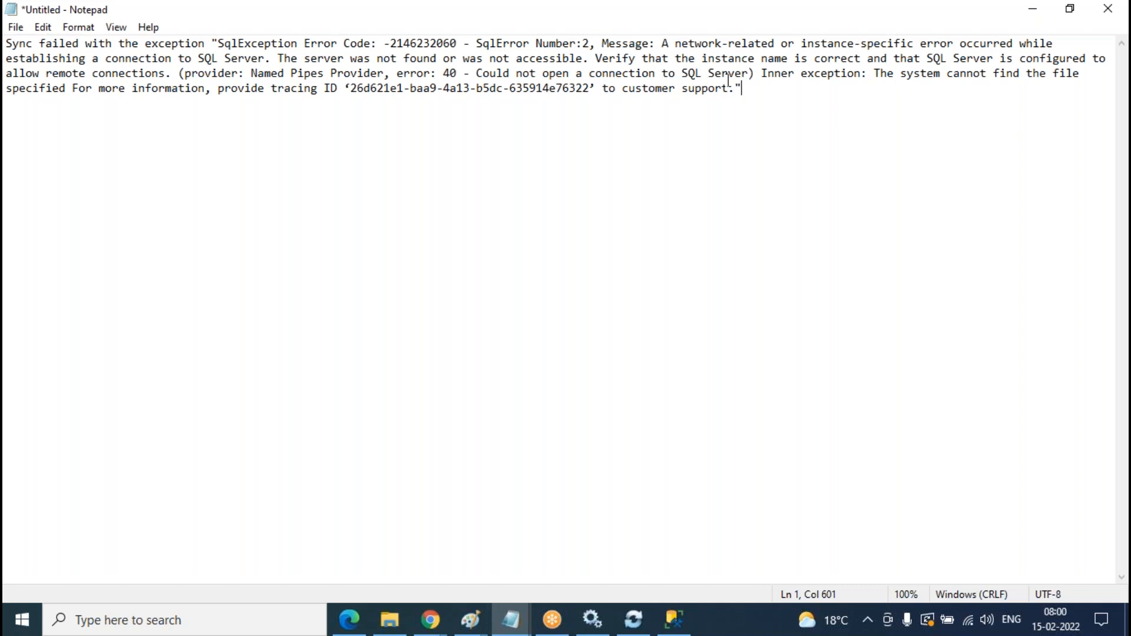
- Minimize Notepad and refresh the sync group's logs to see the 08:00 entries
left_click(1032, 9)
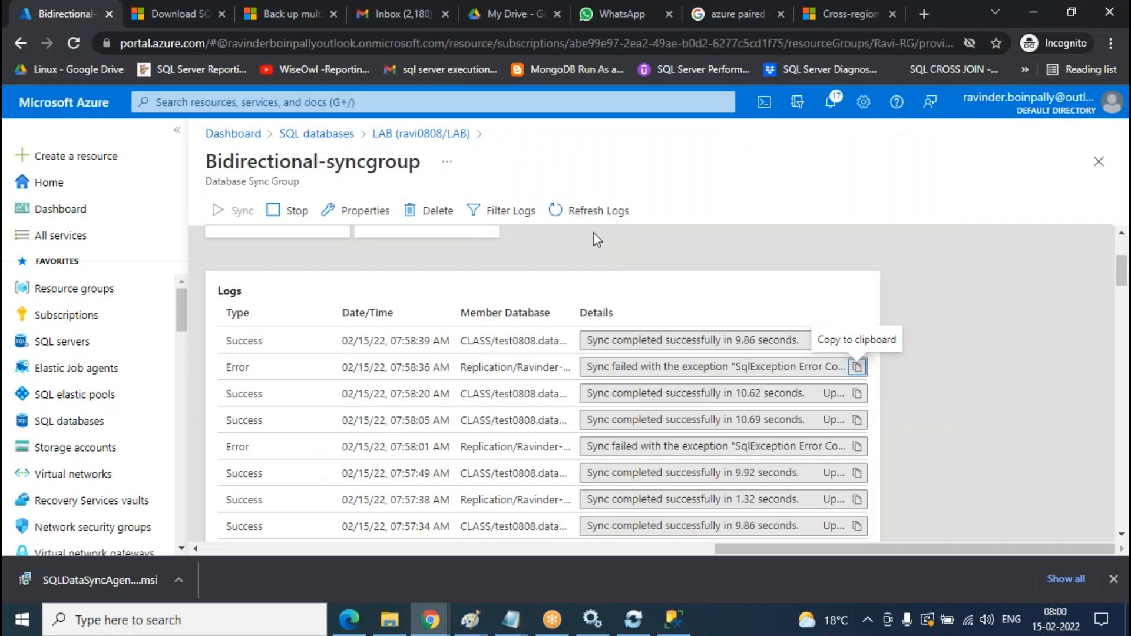
left_click(601, 223)
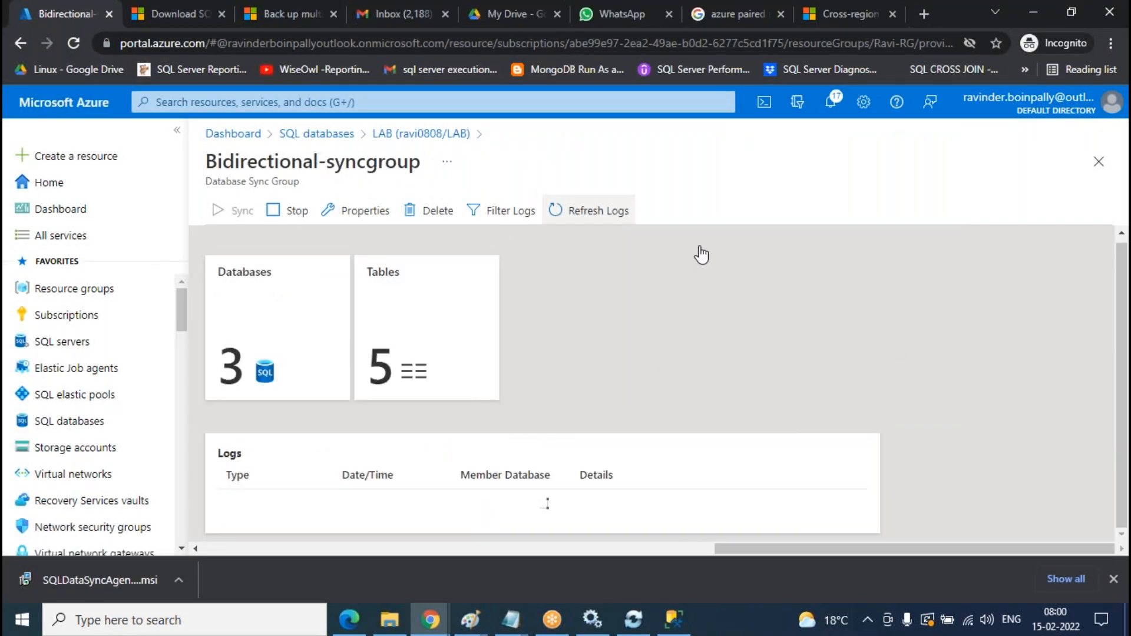
scroll(700, 295, "down", 5)
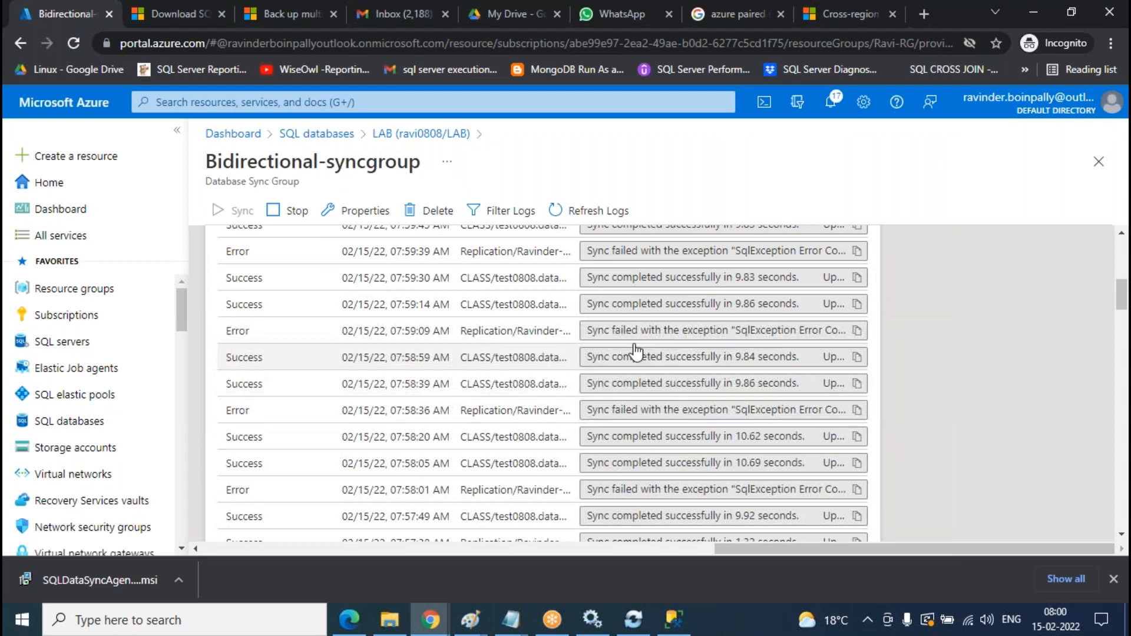
scroll(633, 267, "up", 5)
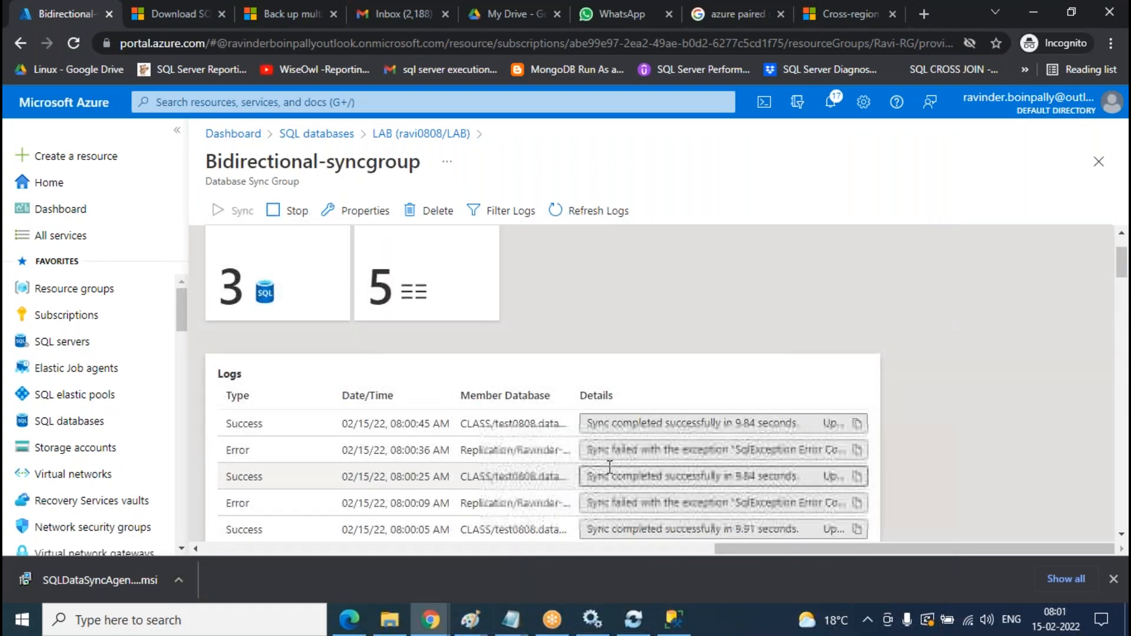
- Rerun the Teacher queries on LAB and CLASS, with LAB now returning 8 rows
left_click(673, 619)
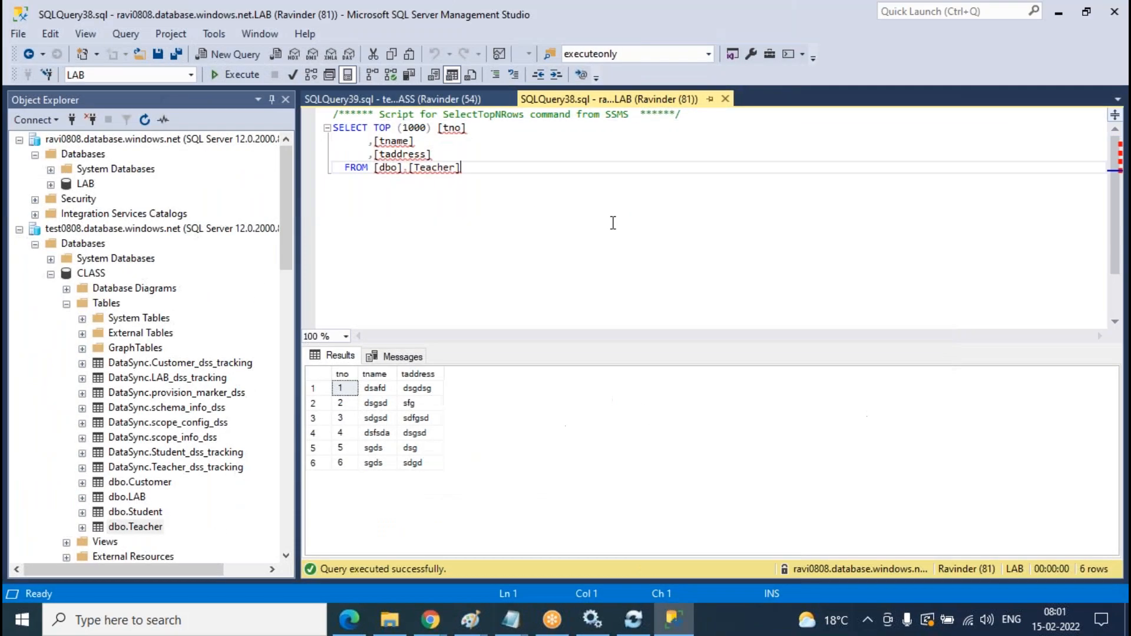
left_click(242, 75)
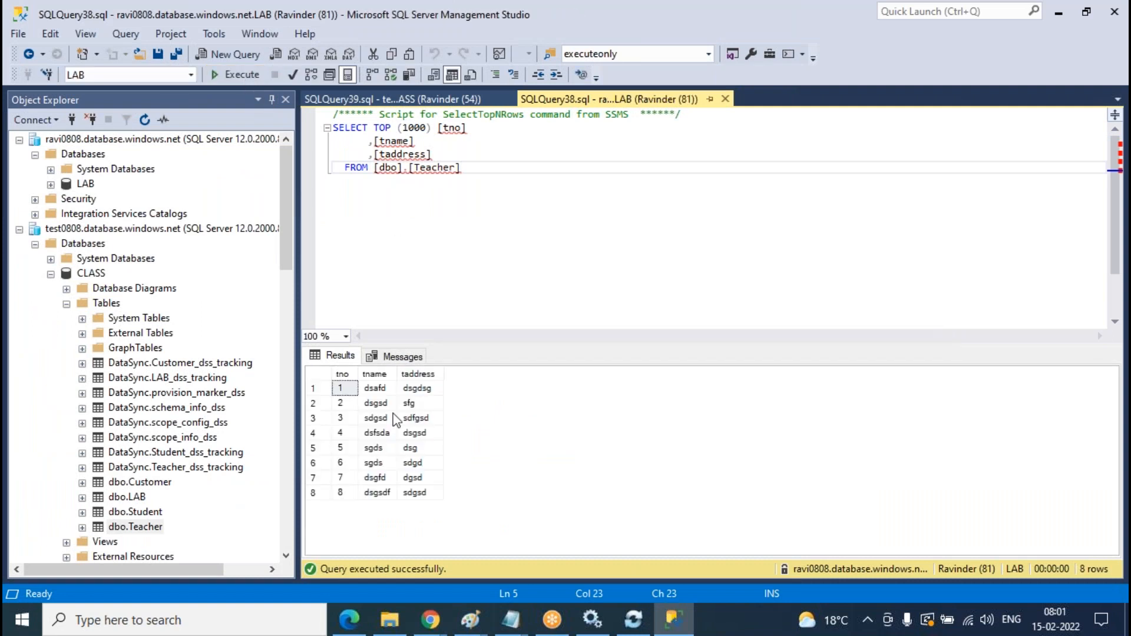
left_click(392, 99)
key("F5")
left_click(634, 619)
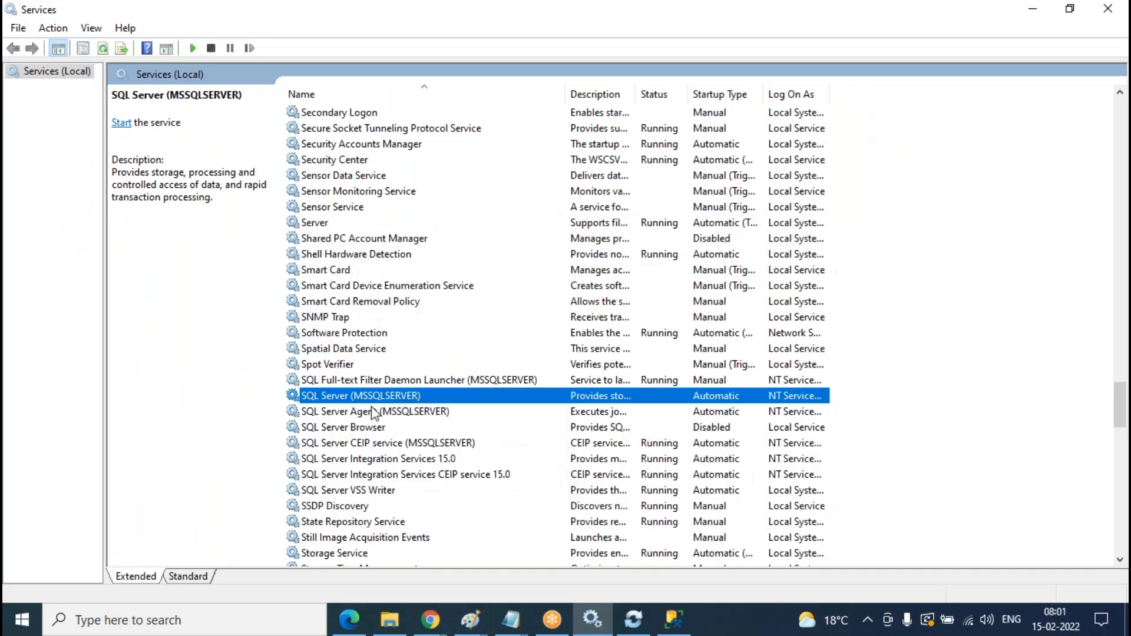
- Start the SQL Server (MSSQLSERVER) service and return to Management Studio
right_click(363, 402)
left_click(373, 414)
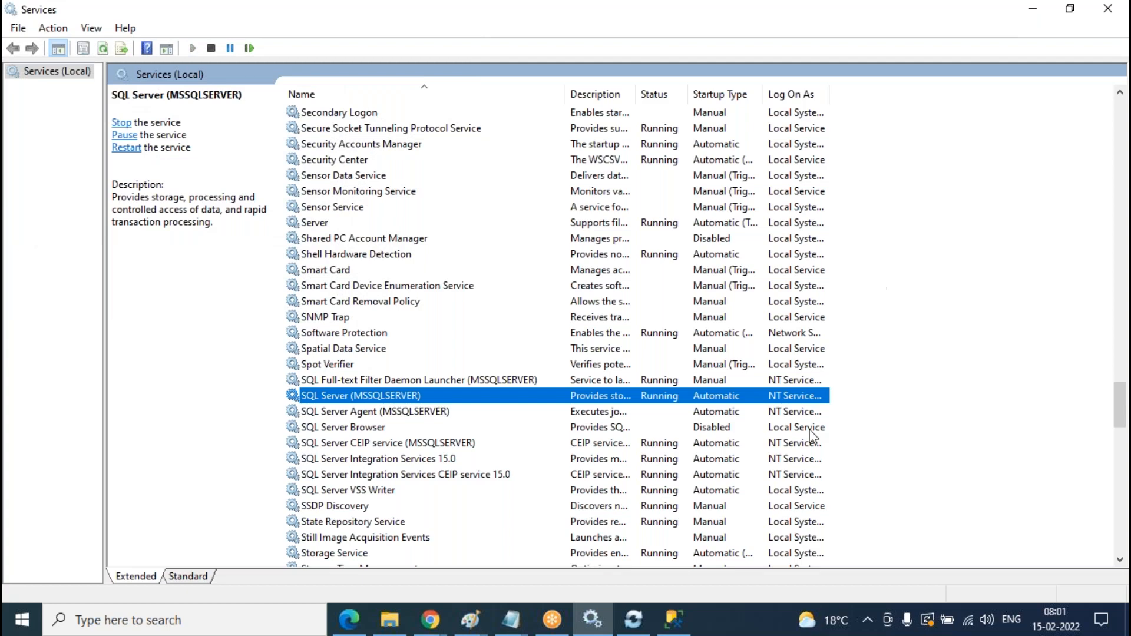
left_click(674, 618)
- Select the top 1000 rows of the local Replication database's dbo.Teacher table
scroll(185, 318, "down", 12)
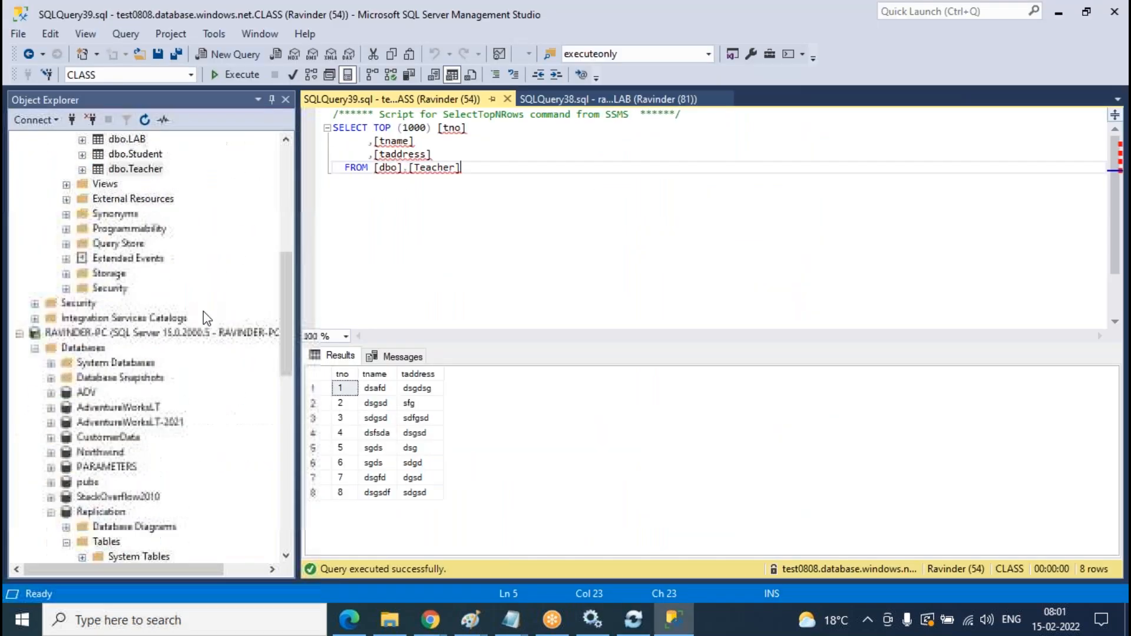
scroll(174, 358, "down", 4)
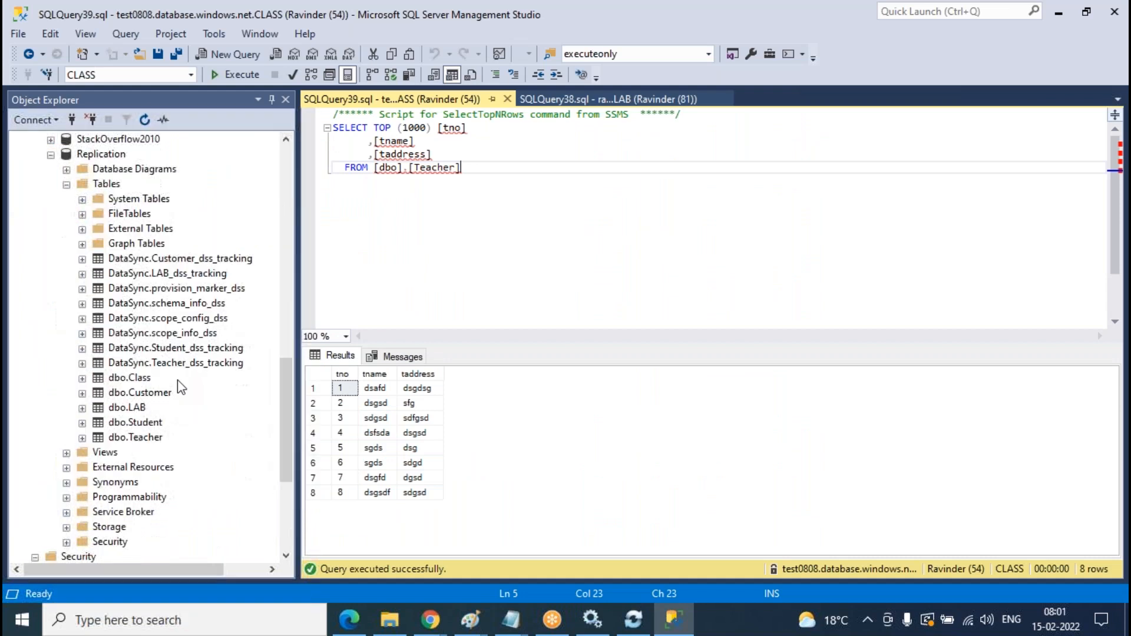
left_click(149, 441)
right_click(151, 448)
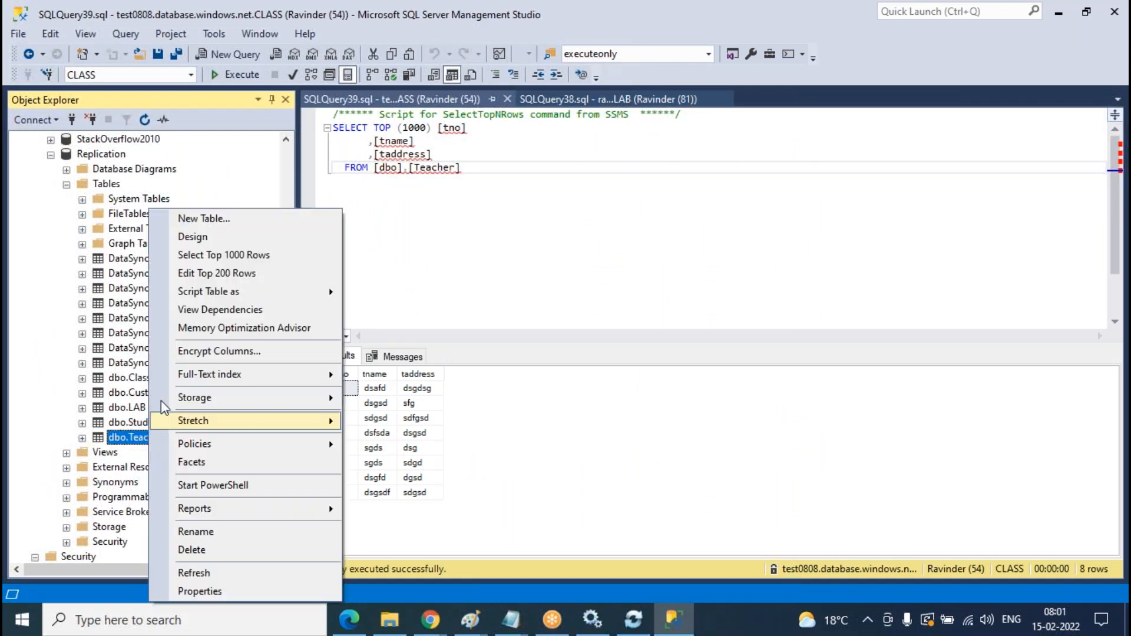
left_click(212, 255)
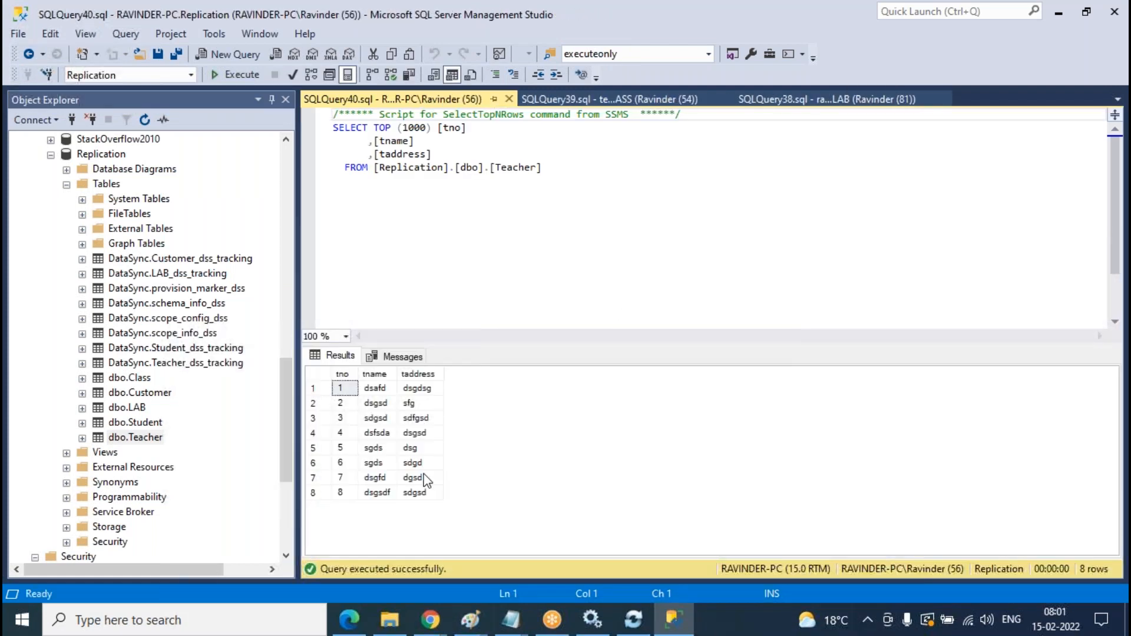
- Check rows 3, 6 and 7 among the 8 returned Teacher rows
scroll(183, 365, "up", 6)
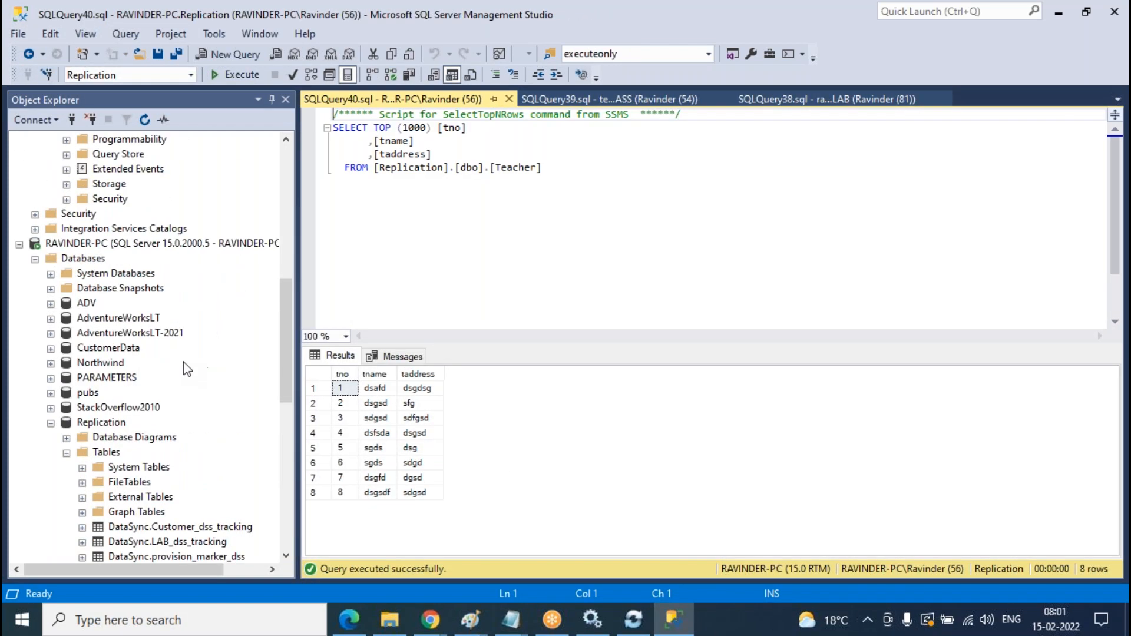
left_click(347, 418)
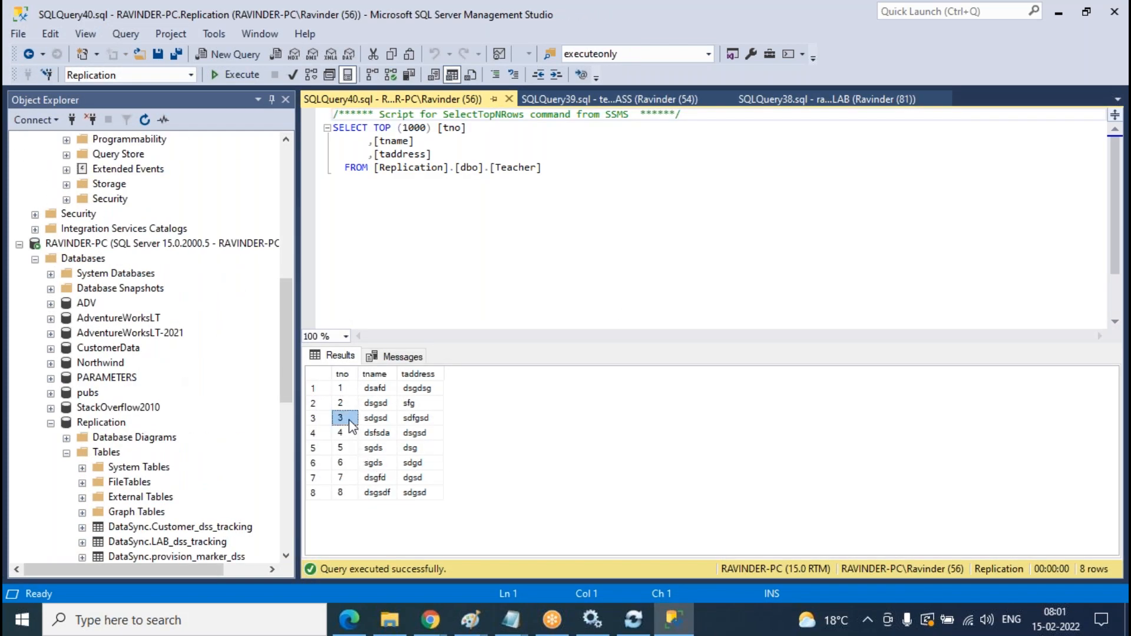
left_click(344, 464)
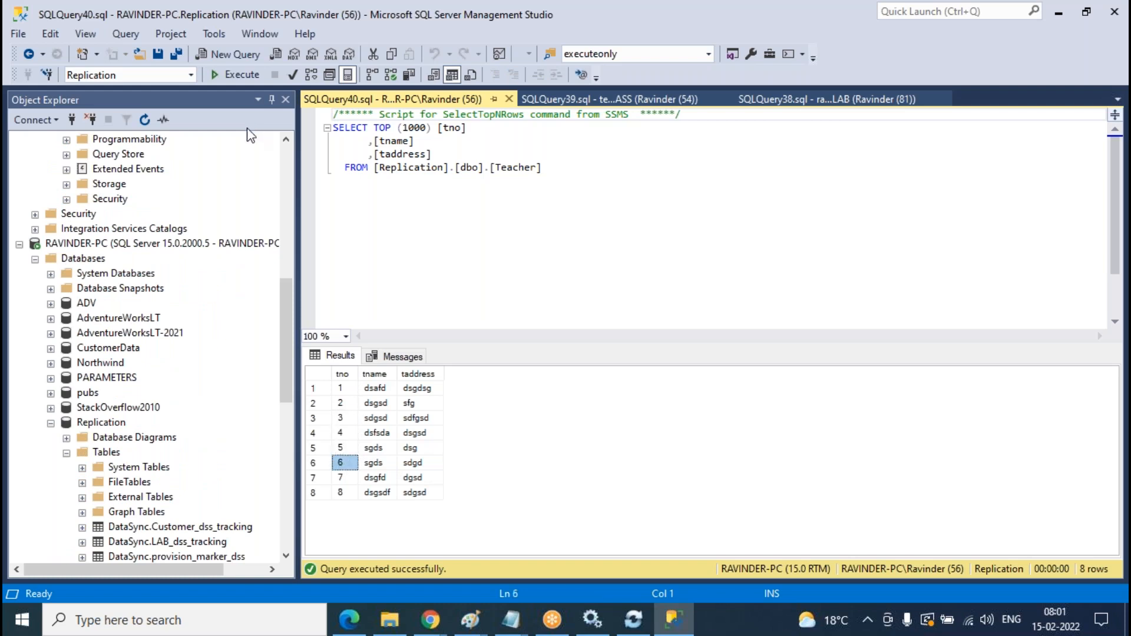
left_click(344, 478)
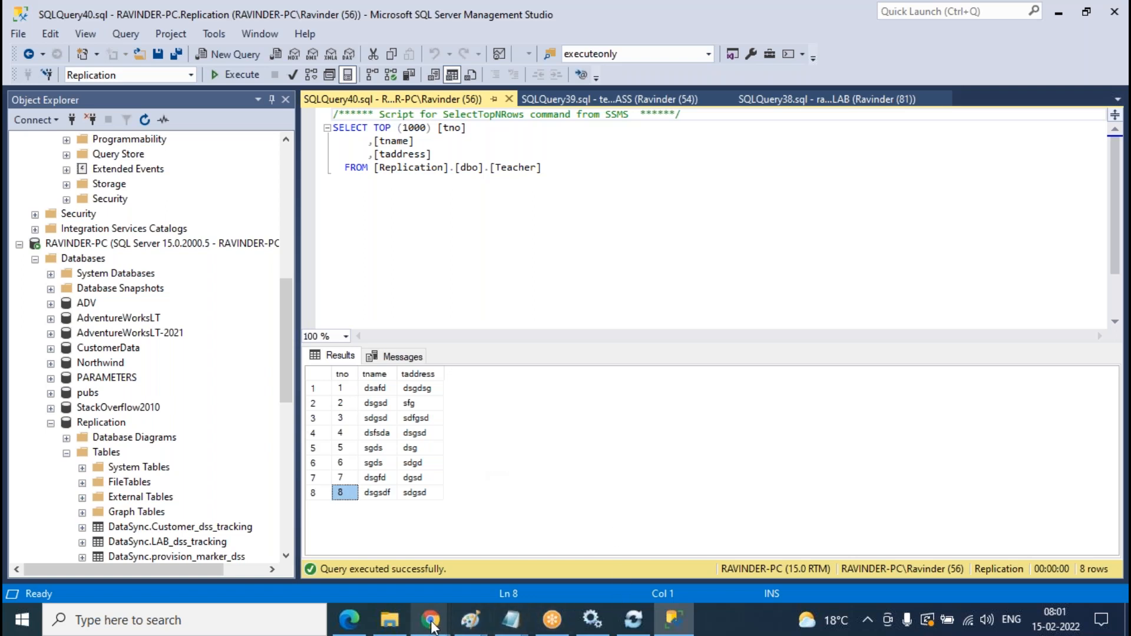
left_click(671, 254)
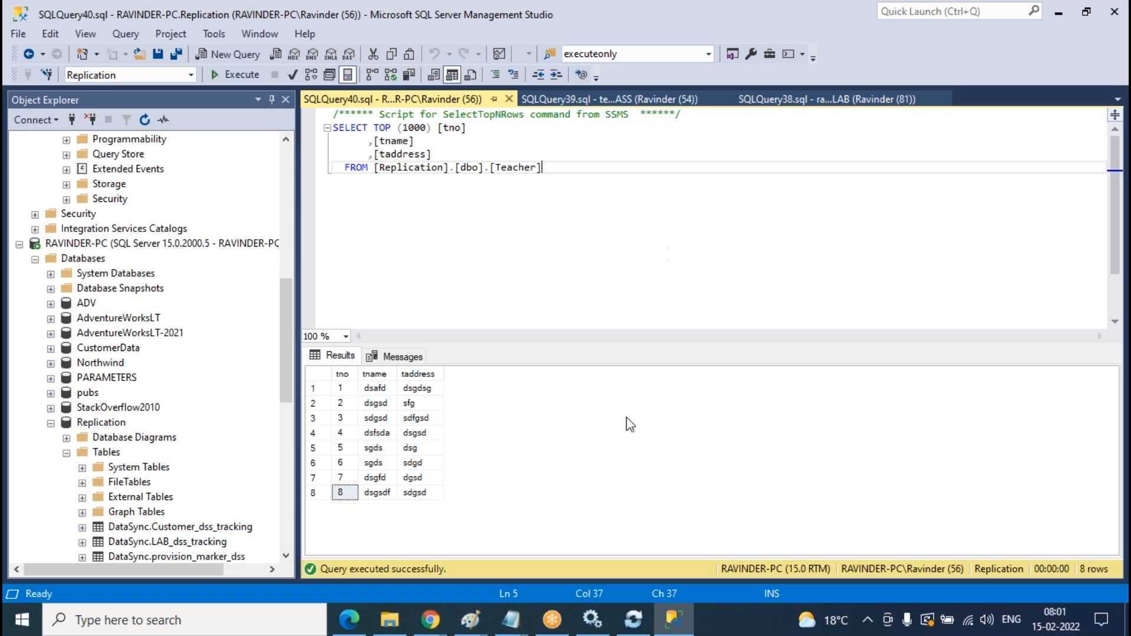
left_click(430, 620)
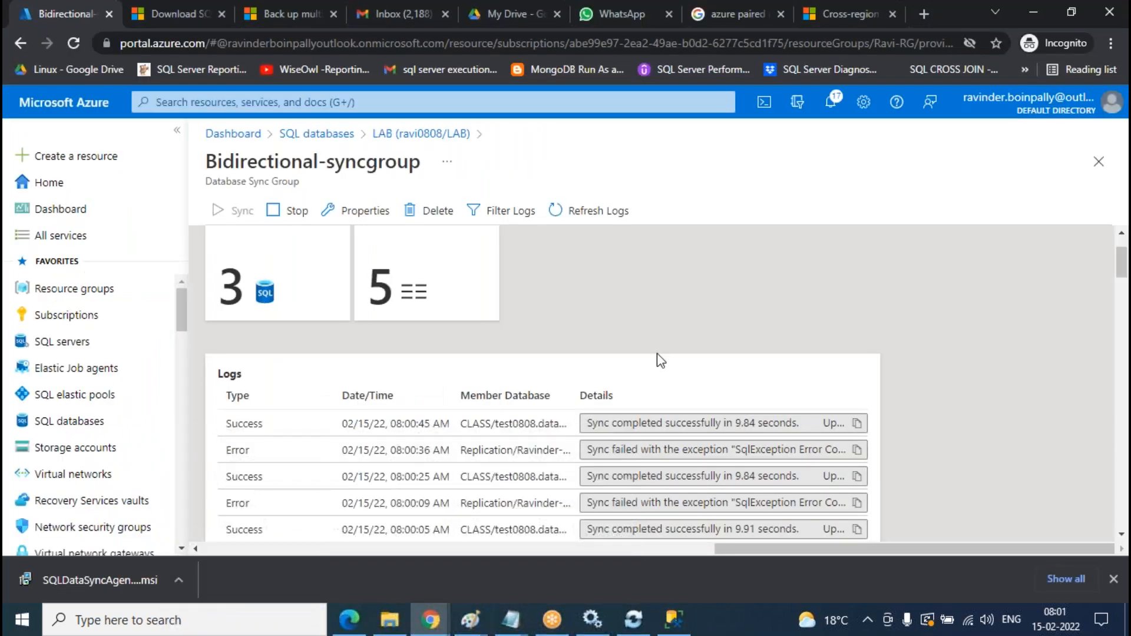
- Scroll through the Bidirectional-syncgroup's latest log entries, then go back to Management Studio
scroll(692, 309, "down", 5)
scroll(413, 392, "up", 7)
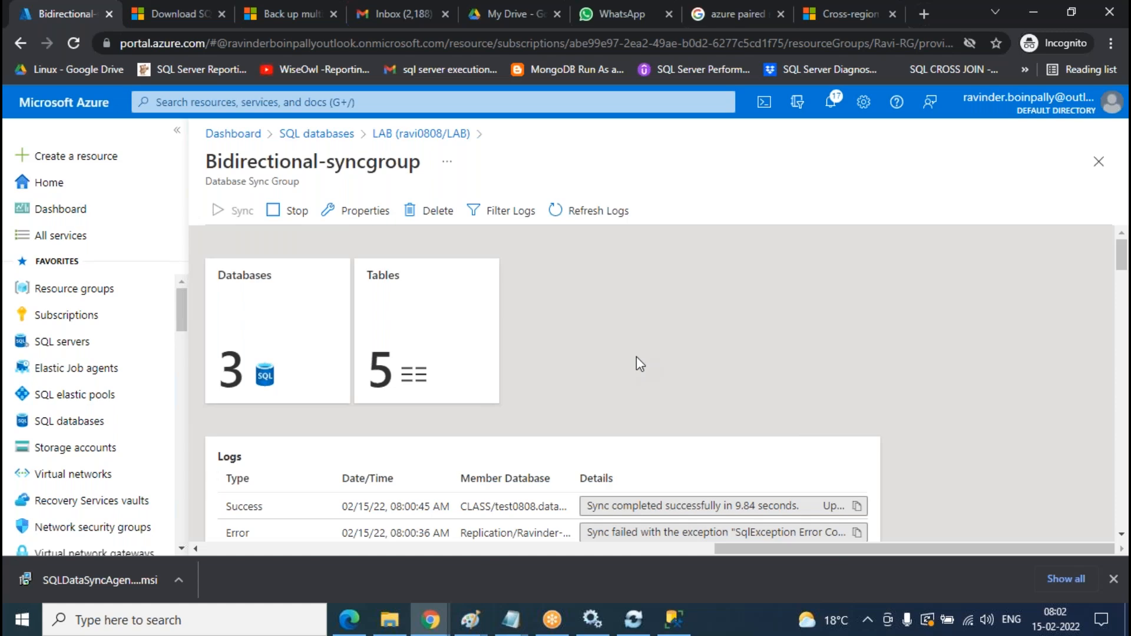
scroll(744, 304, "down", 5)
scroll(764, 282, "up", 5)
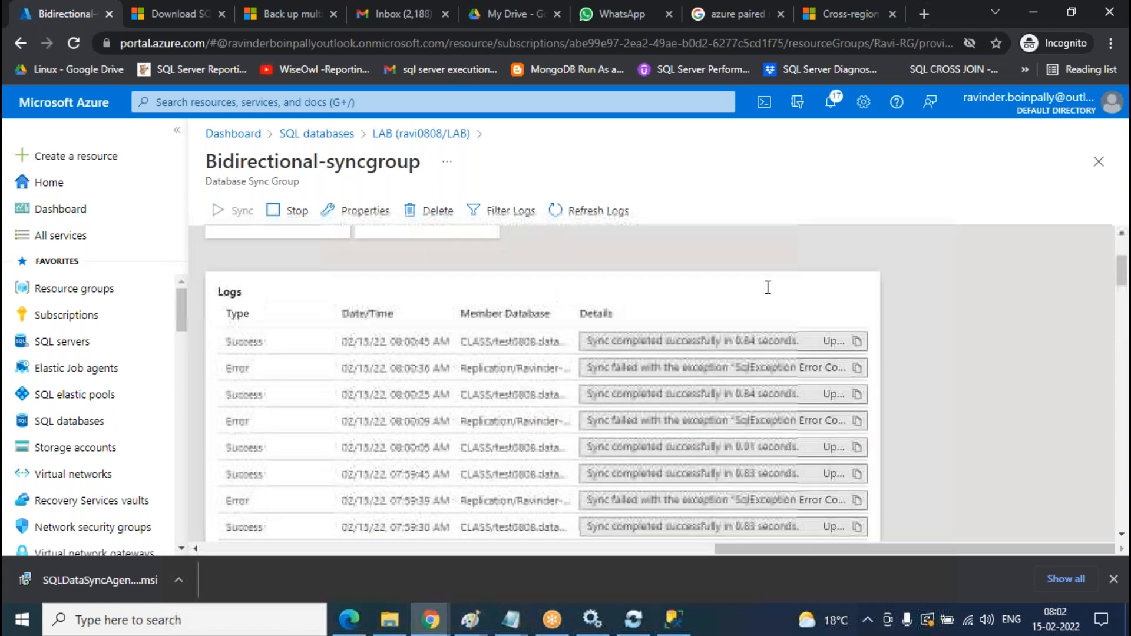
left_click(672, 624)
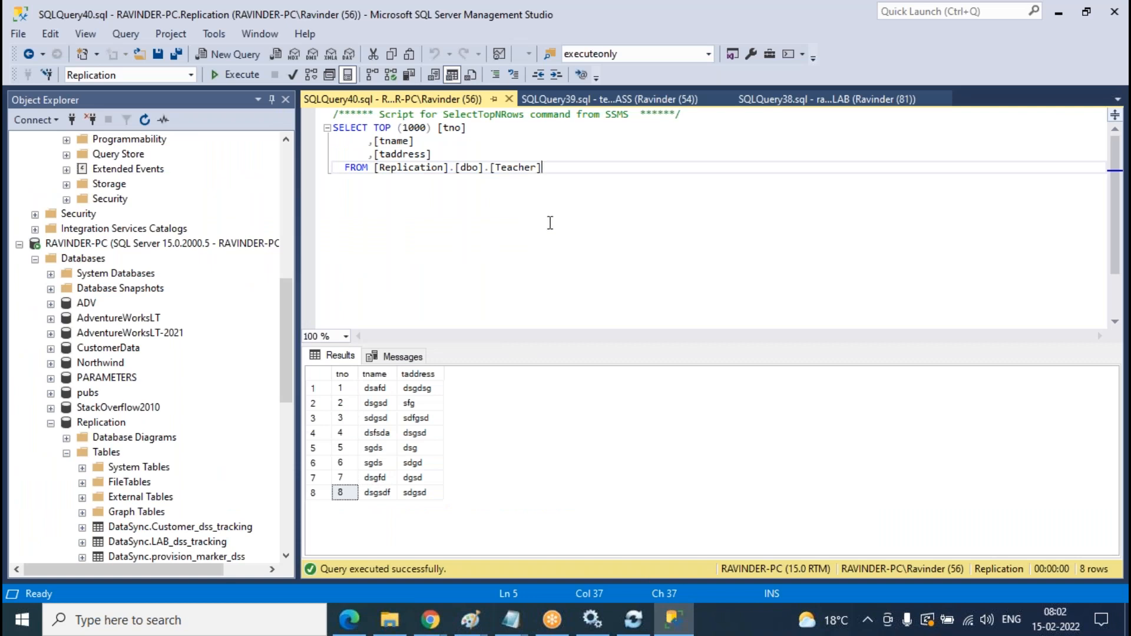
- Delete all script text from the Replication query editor, then open the Downloads folder
left_click_drag(595, 193, 300, 124)
left_click_drag(677, 234, 220, 103)
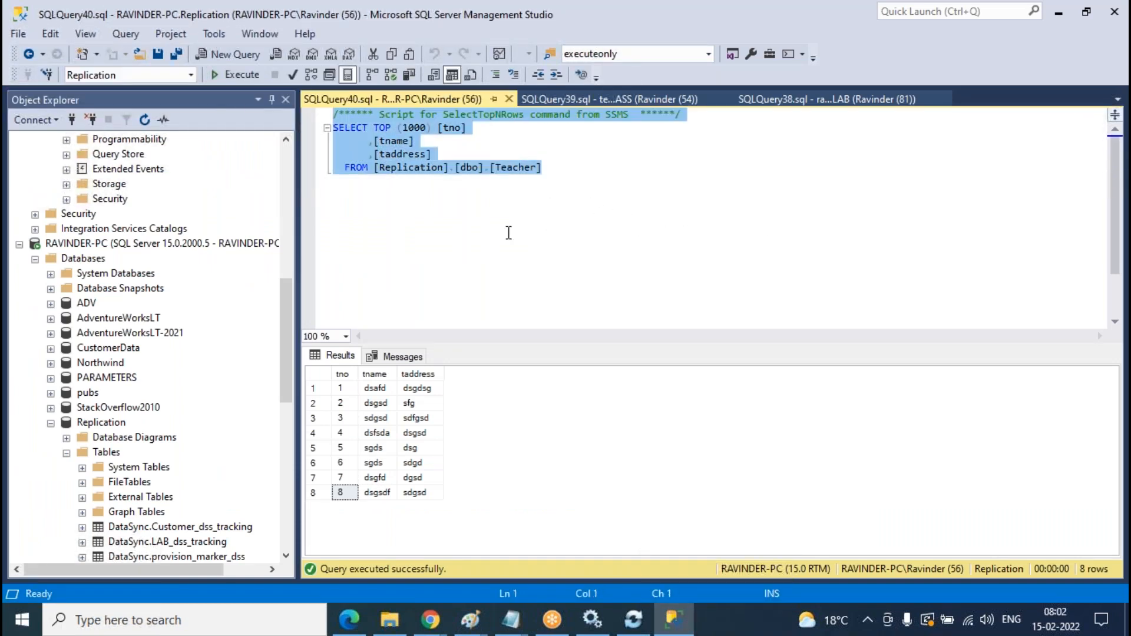
type("e")
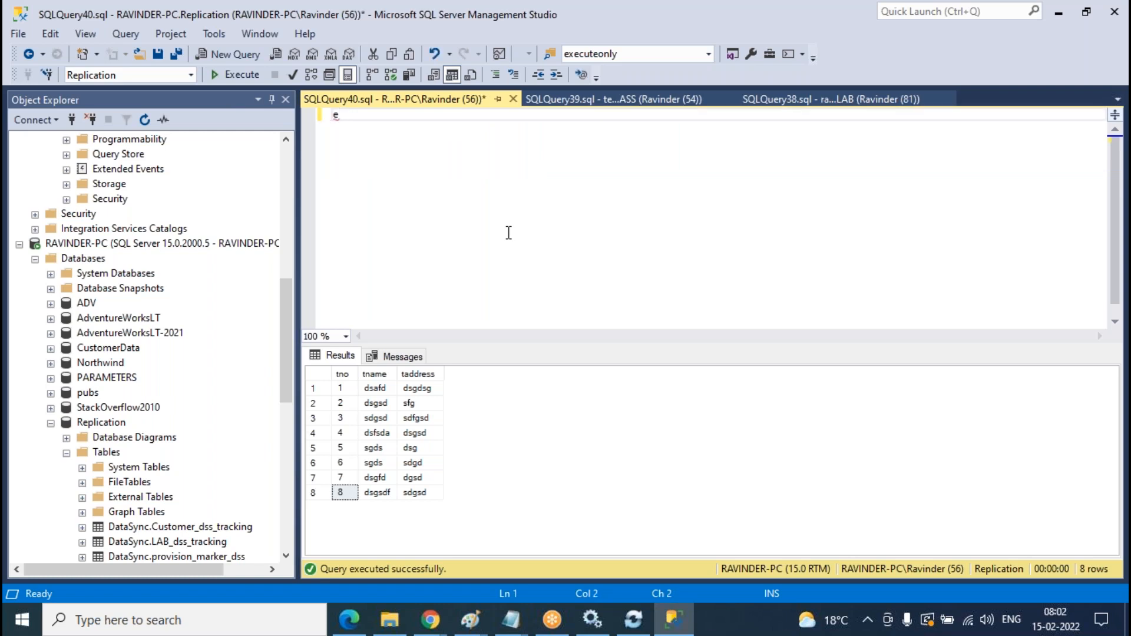
key("BackSpace")
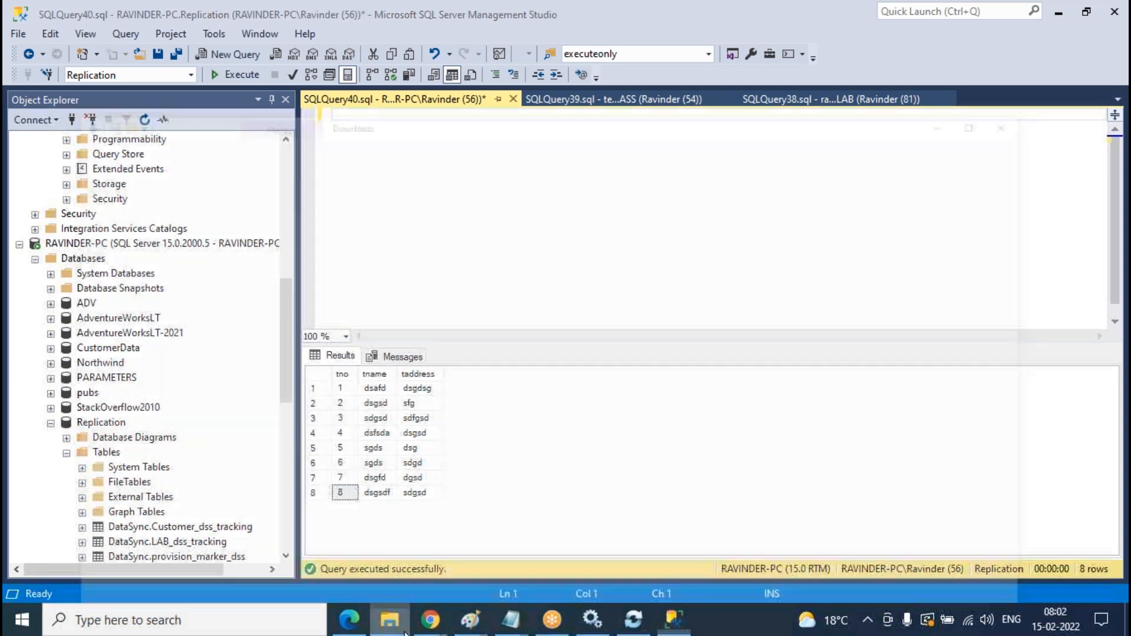
left_click(399, 626)
left_click(405, 630)
- Review the Bidirectional-syncgroup logs: CLASS syncs succeed while Replication syncs fail
mouse_move(431, 620)
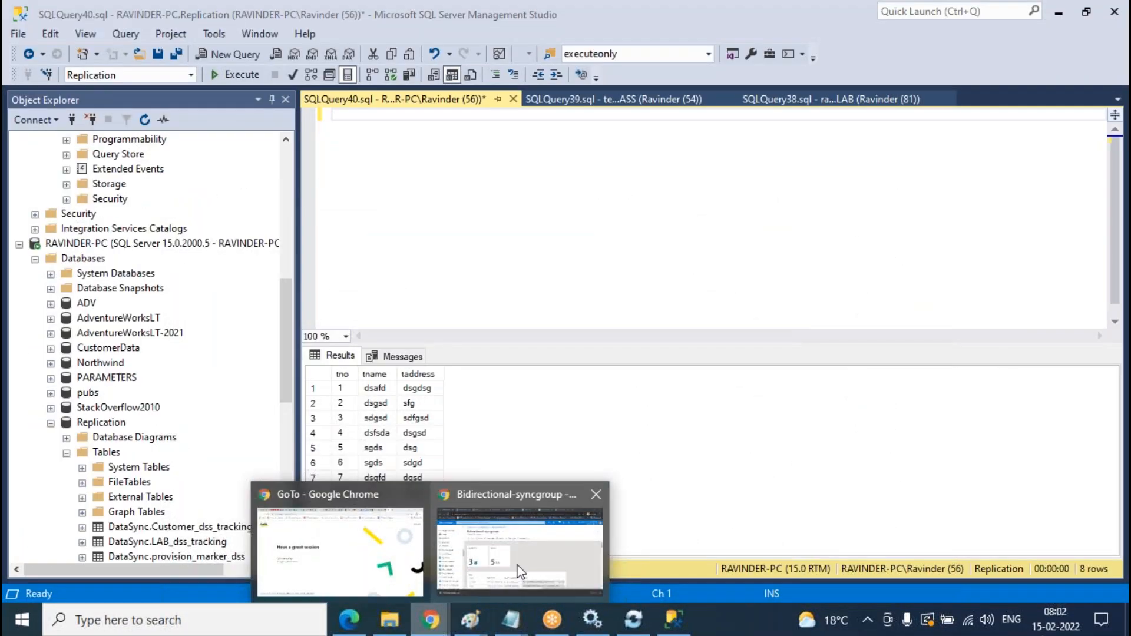
left_click(542, 559)
scroll(874, 398, "down", 5)
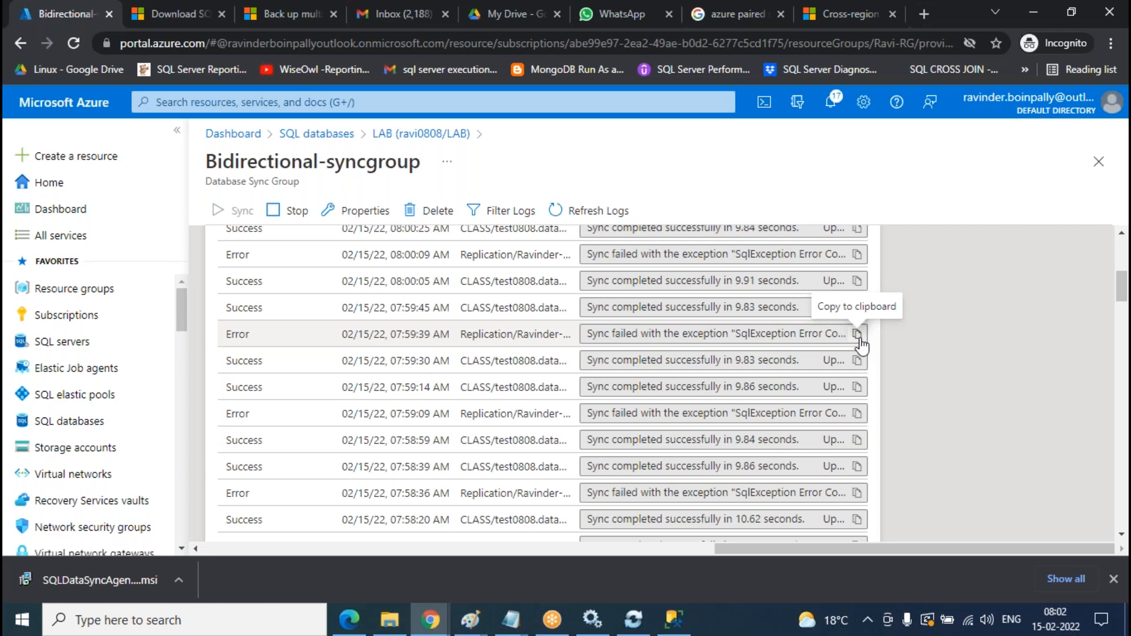
scroll(420, 386, "up", 6)
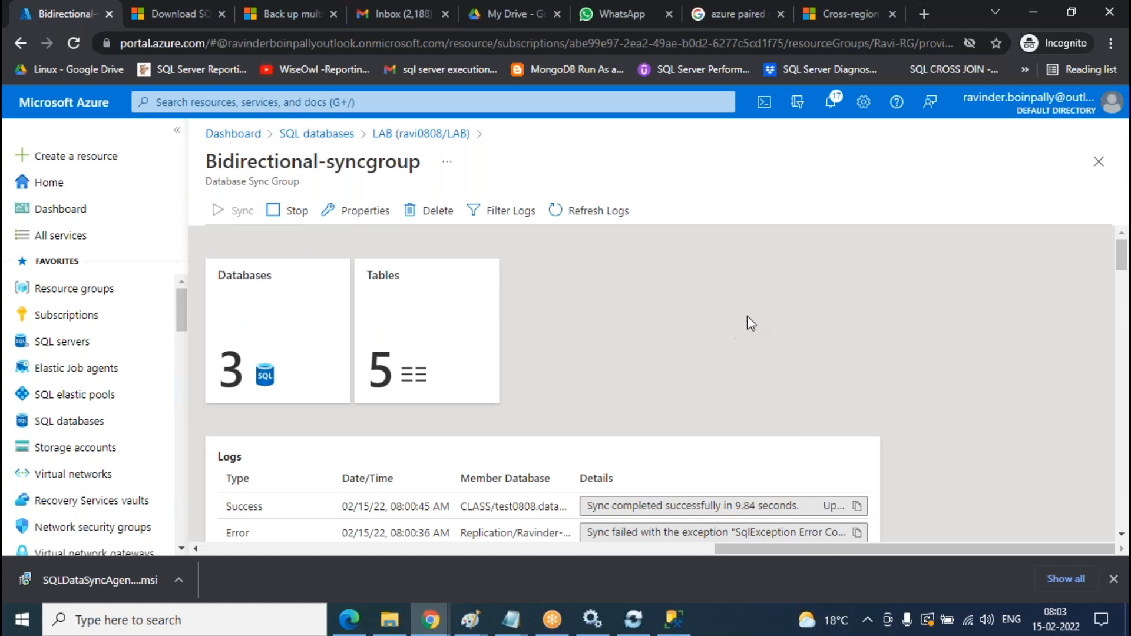
scroll(769, 308, "down", 5)
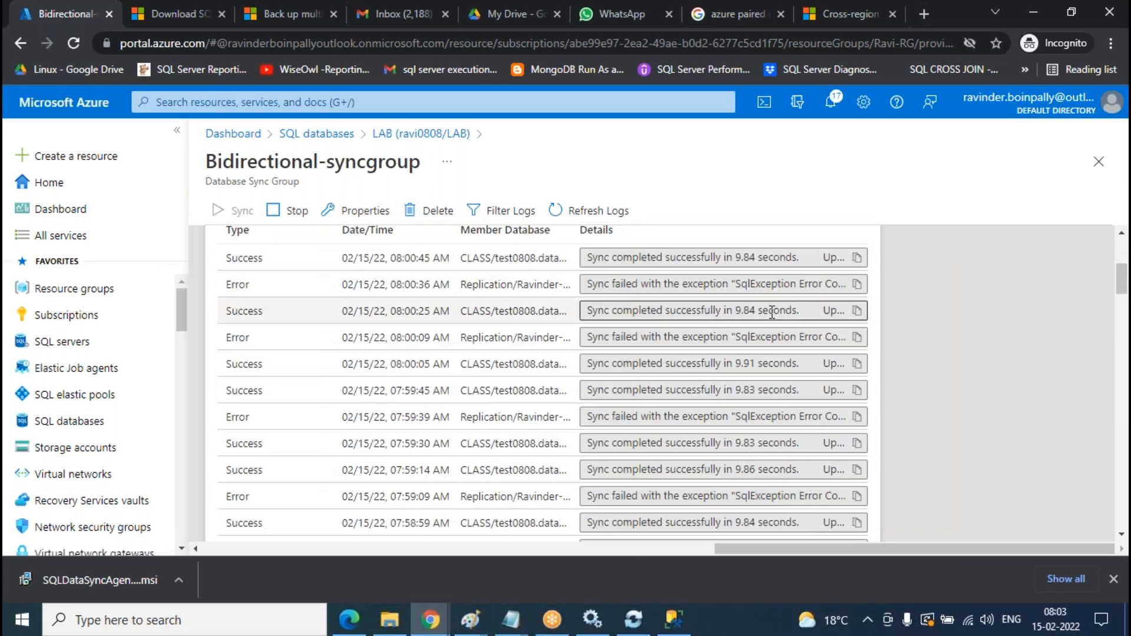
scroll(772, 312, "up", 5)
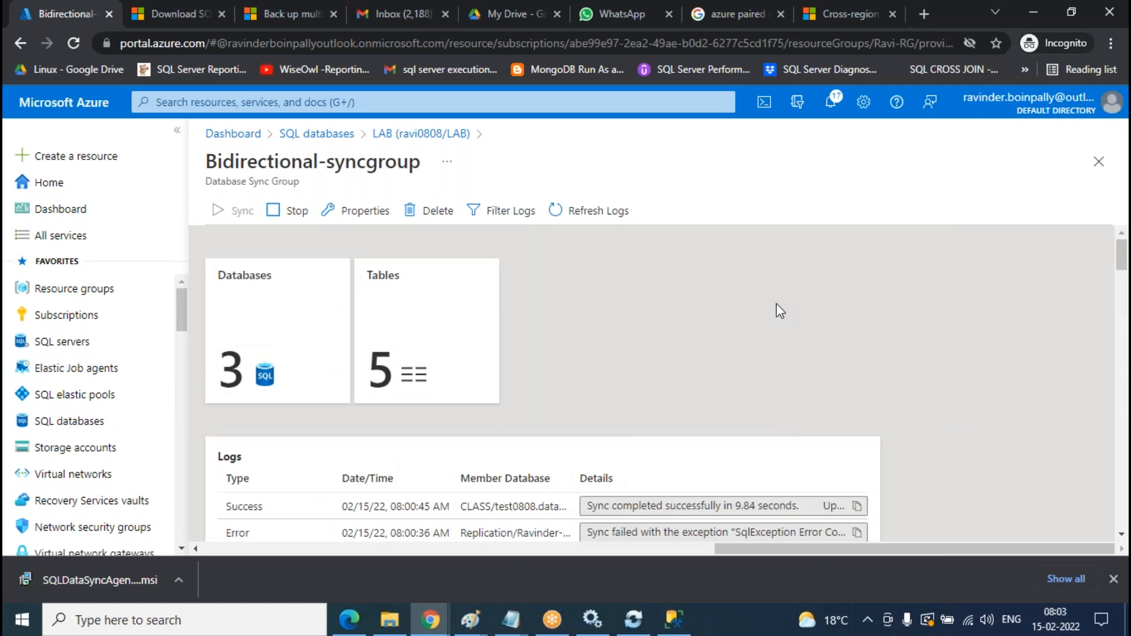
left_click(673, 619)
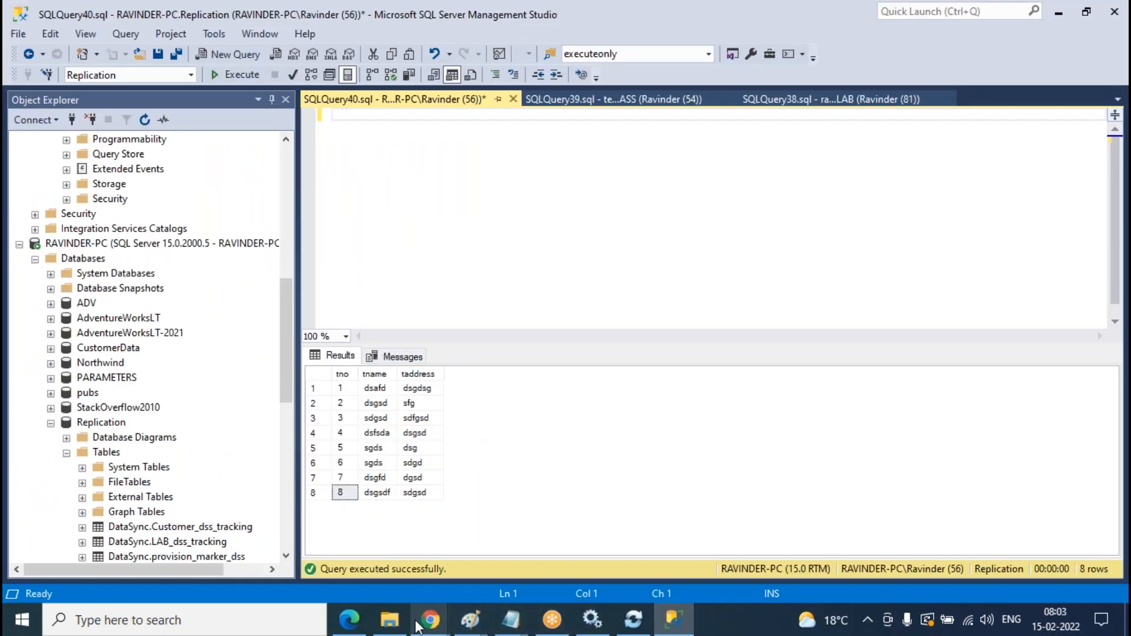
mouse_move(431, 620)
left_click(558, 529)
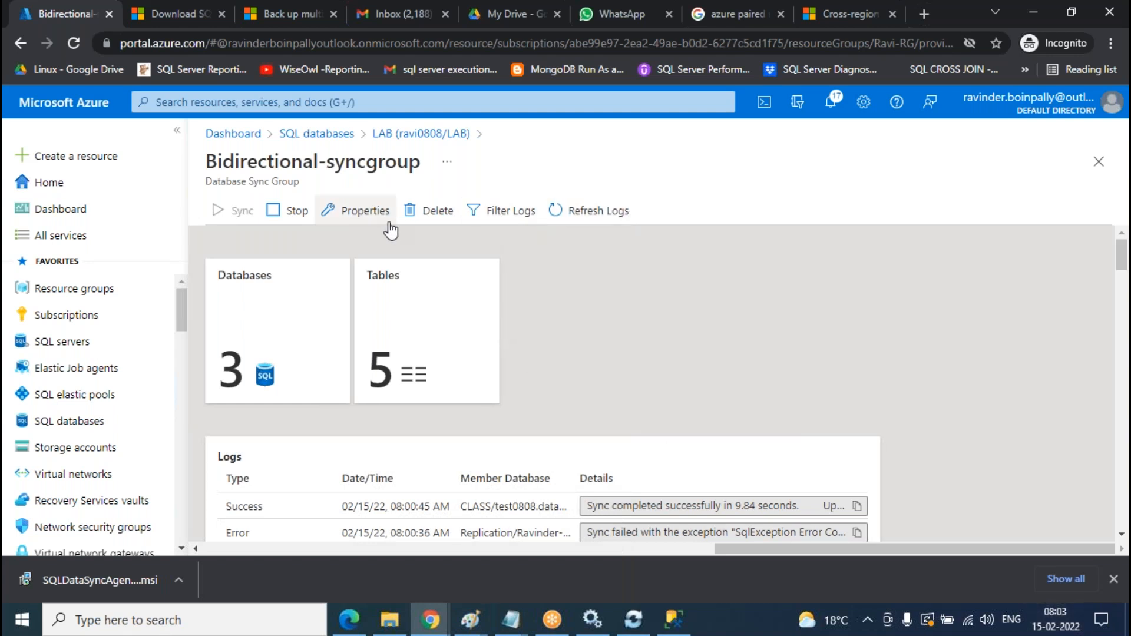
- Change the sync group's frequency from 3 Seconds to 3 Minutes and save the properties
left_click(365, 218)
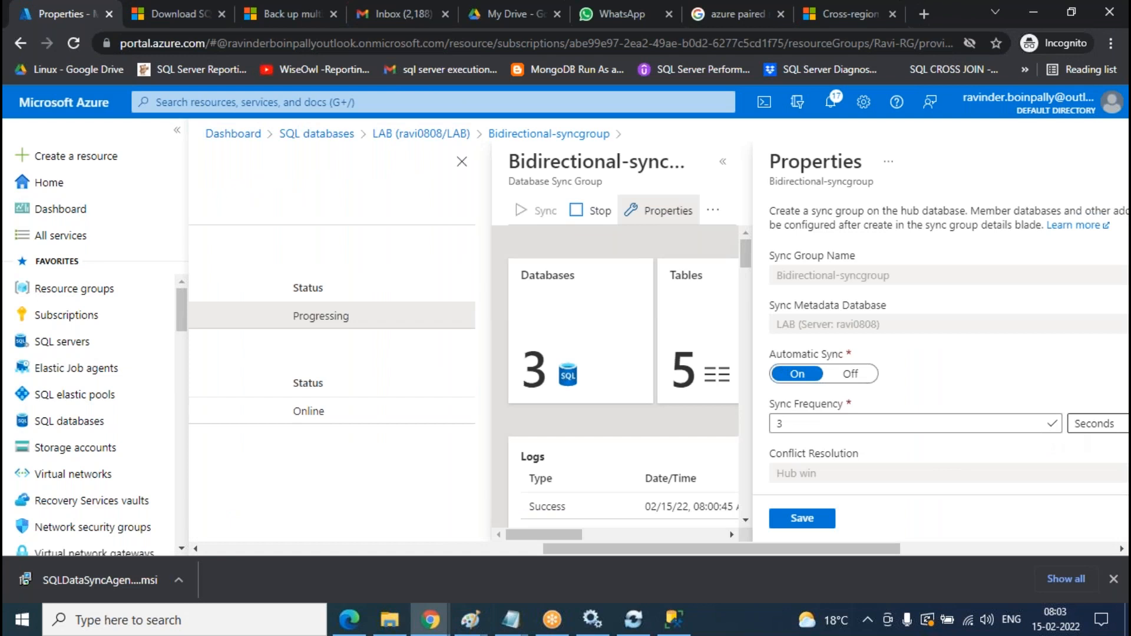
left_click(124, 194)
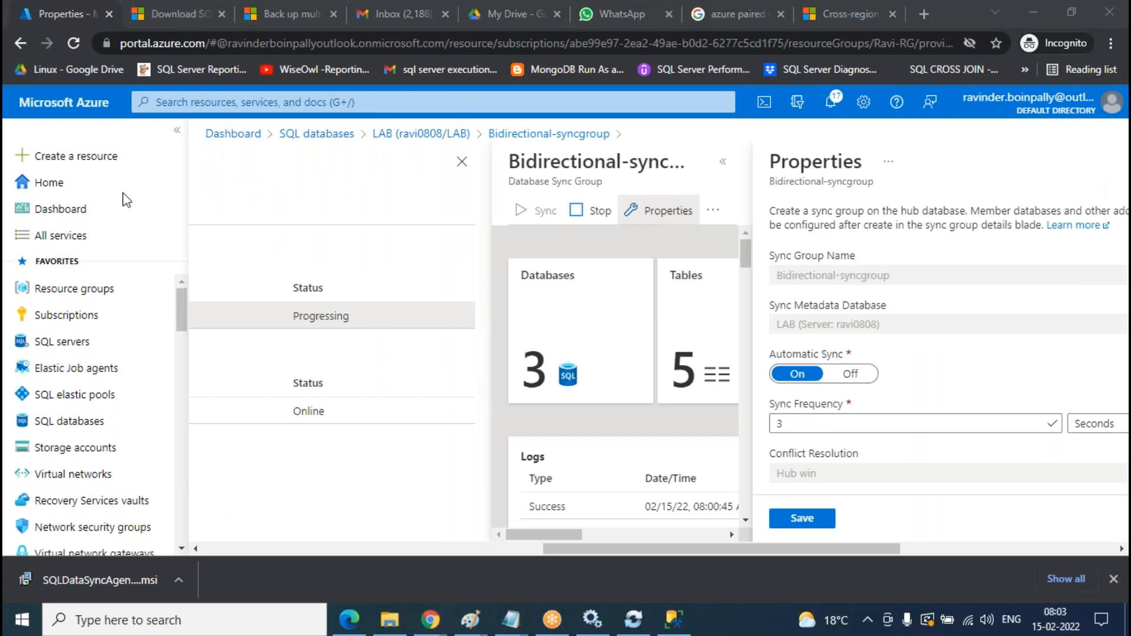
left_click(1091, 423)
left_click(1093, 348)
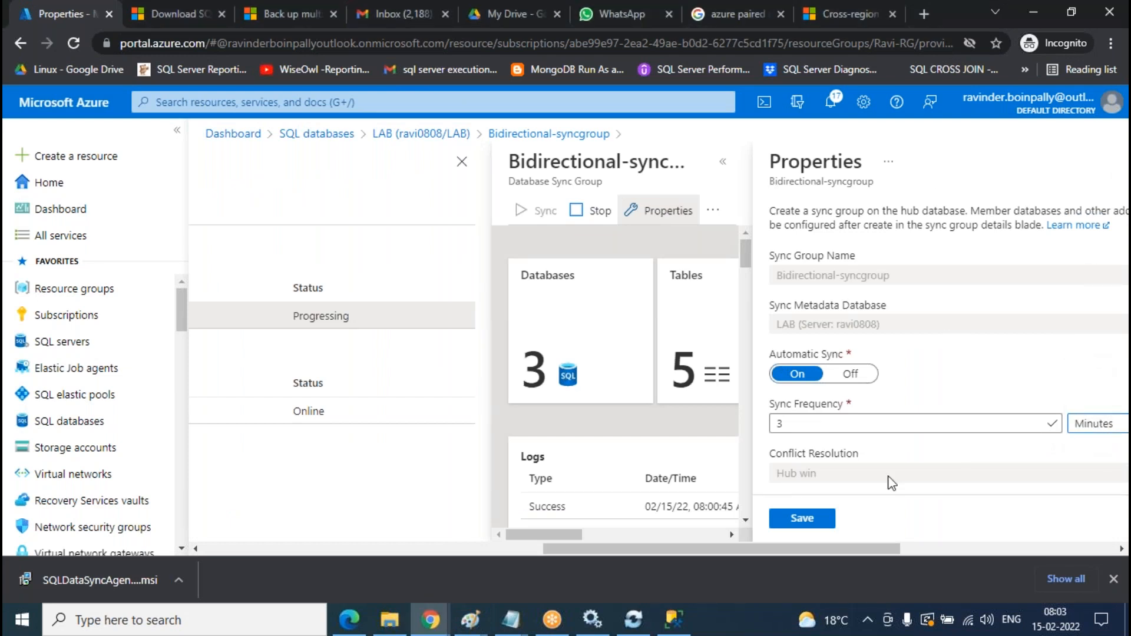
left_click(802, 518)
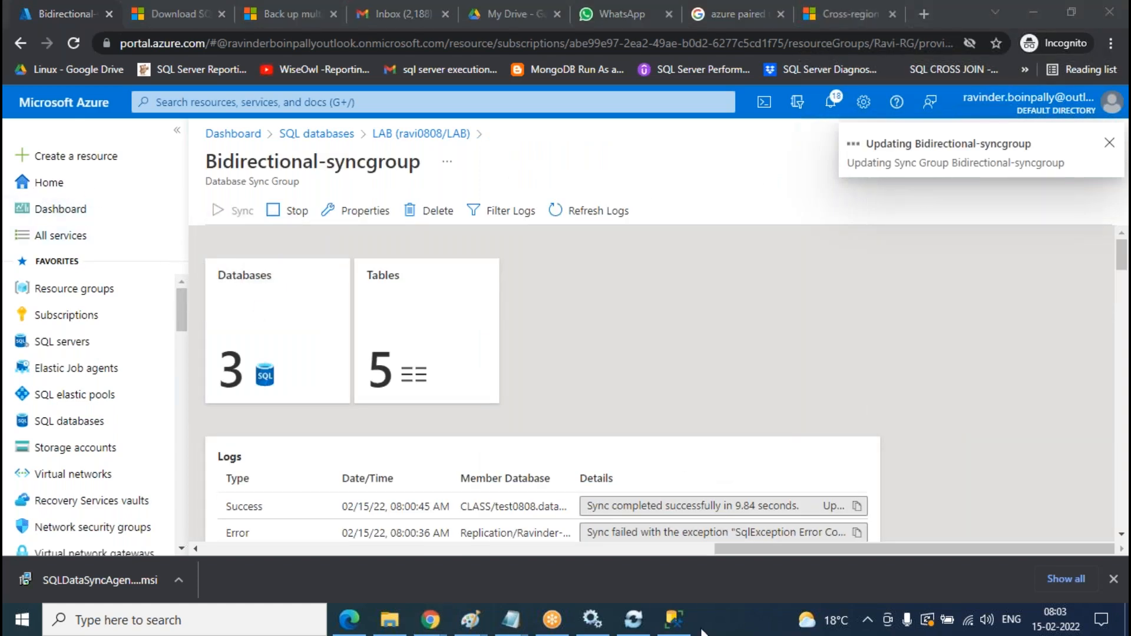
left_click(673, 620)
- Run Select Top 1000 Rows on LAB's dbo.Customer table, which returns no rows
scroll(144, 389, "up", 6)
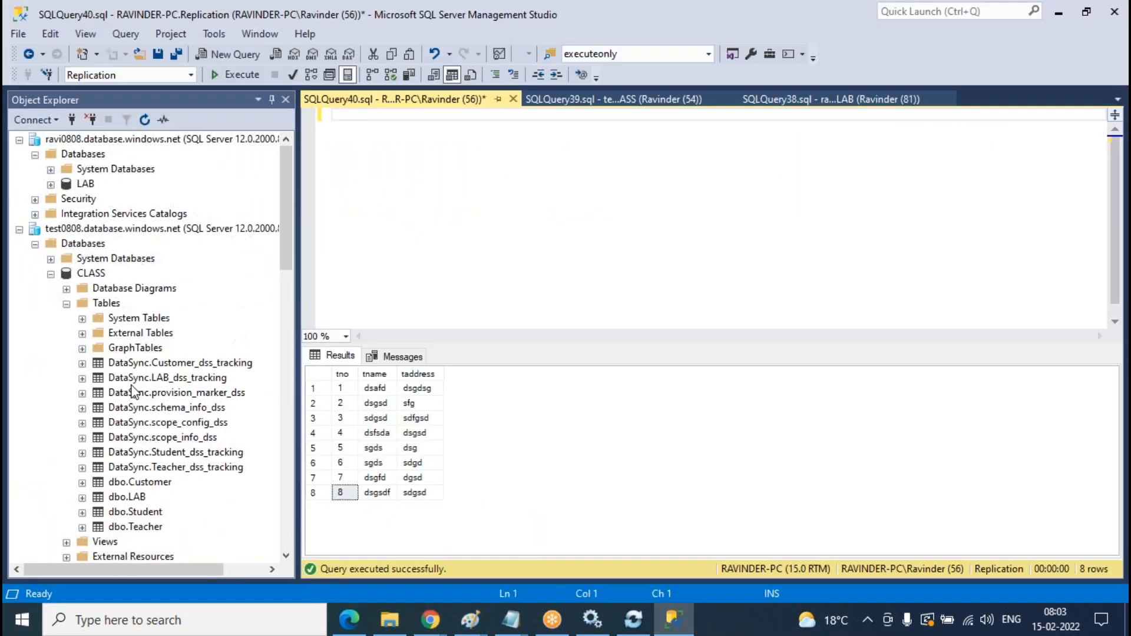
left_click(50, 184)
left_click(66, 214)
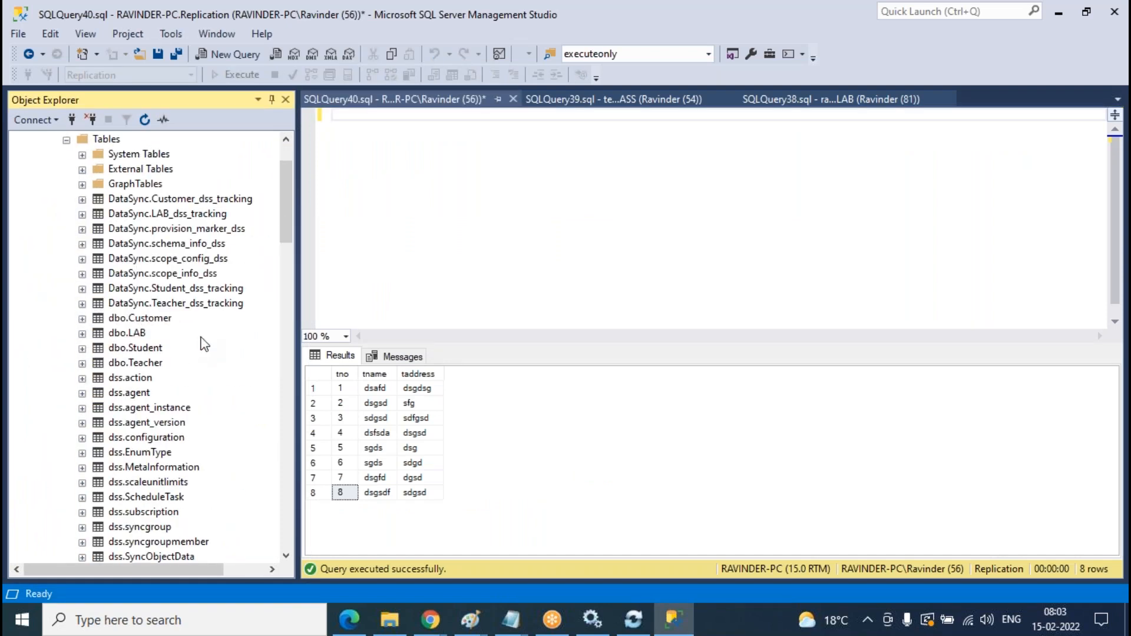
left_click(158, 322)
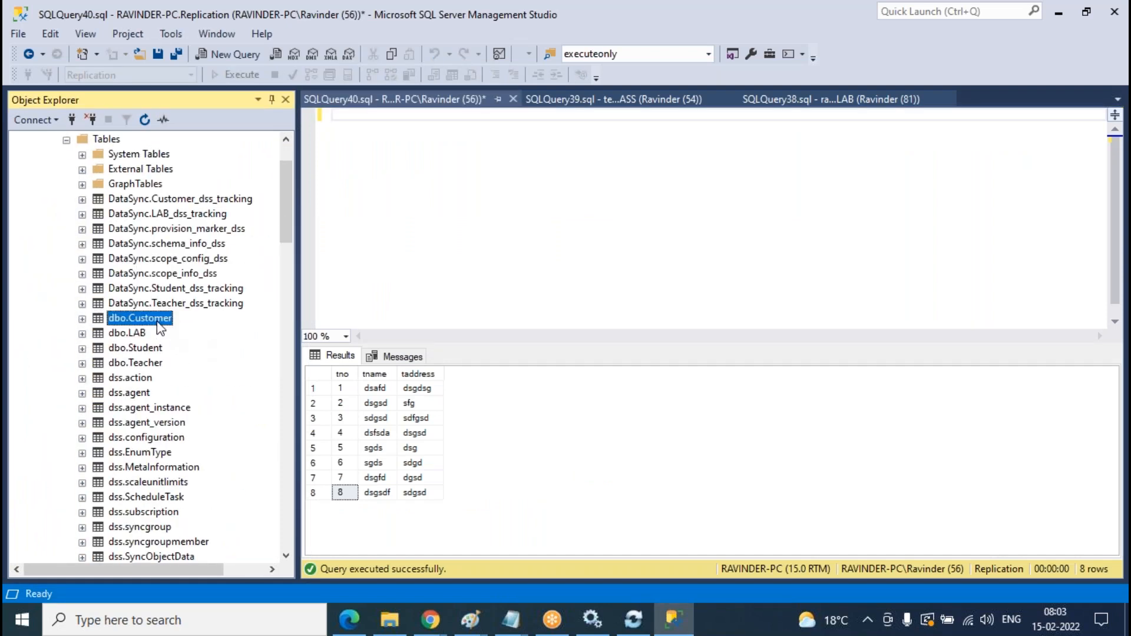
right_click(159, 327)
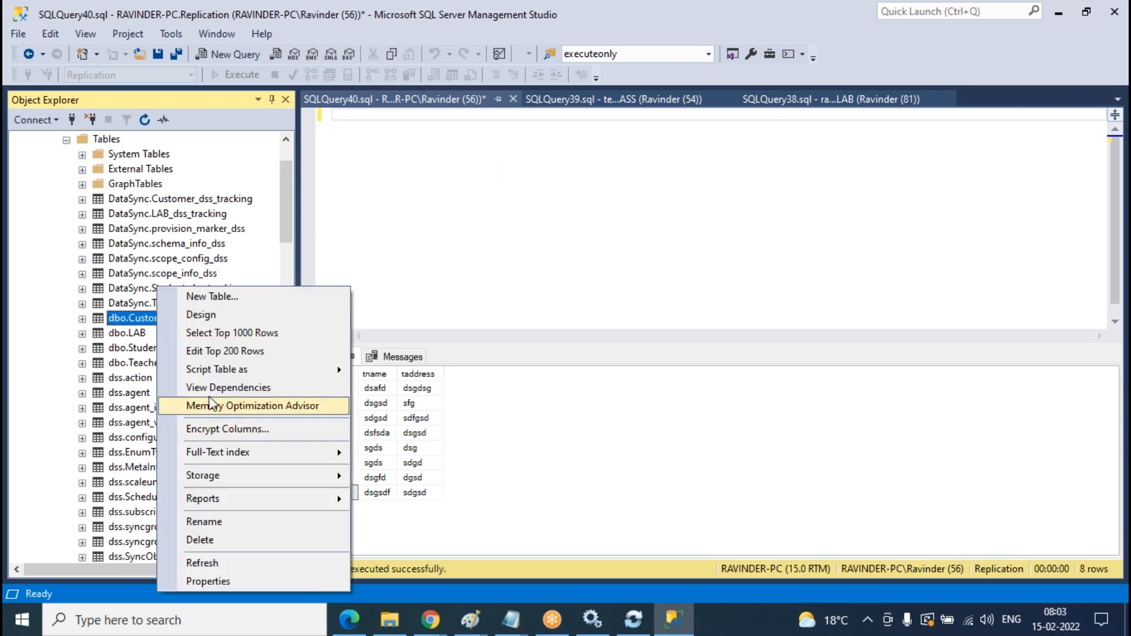
left_click(223, 334)
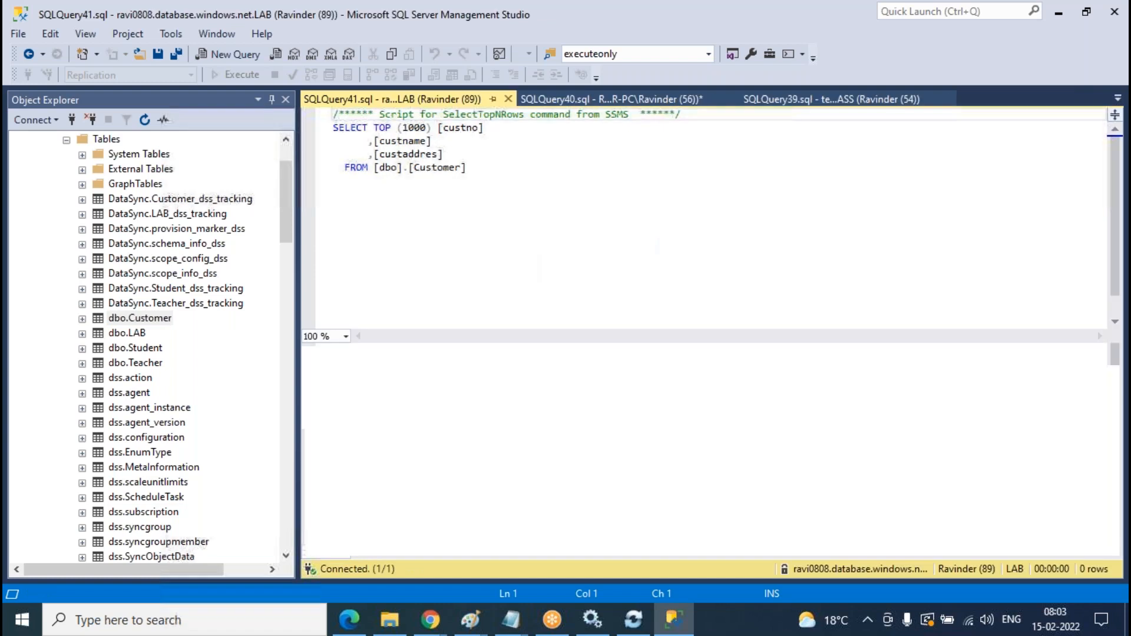
- Close the SQLQuery40 tab without saving its changes
scroll(258, 250, "up", 2)
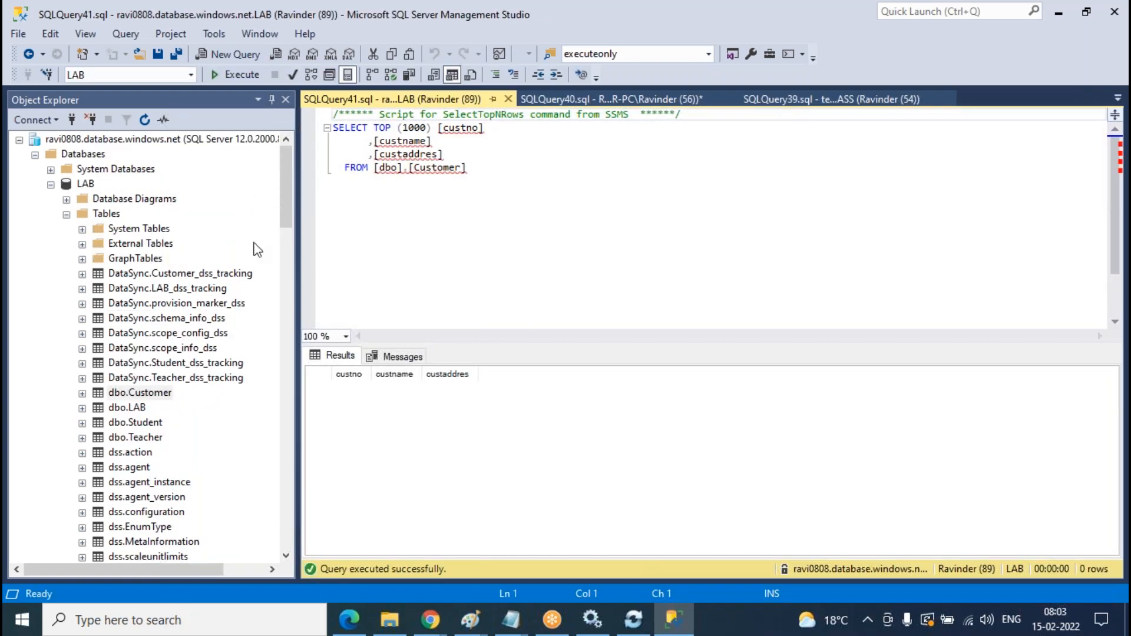
left_click(613, 99)
left_click(730, 99)
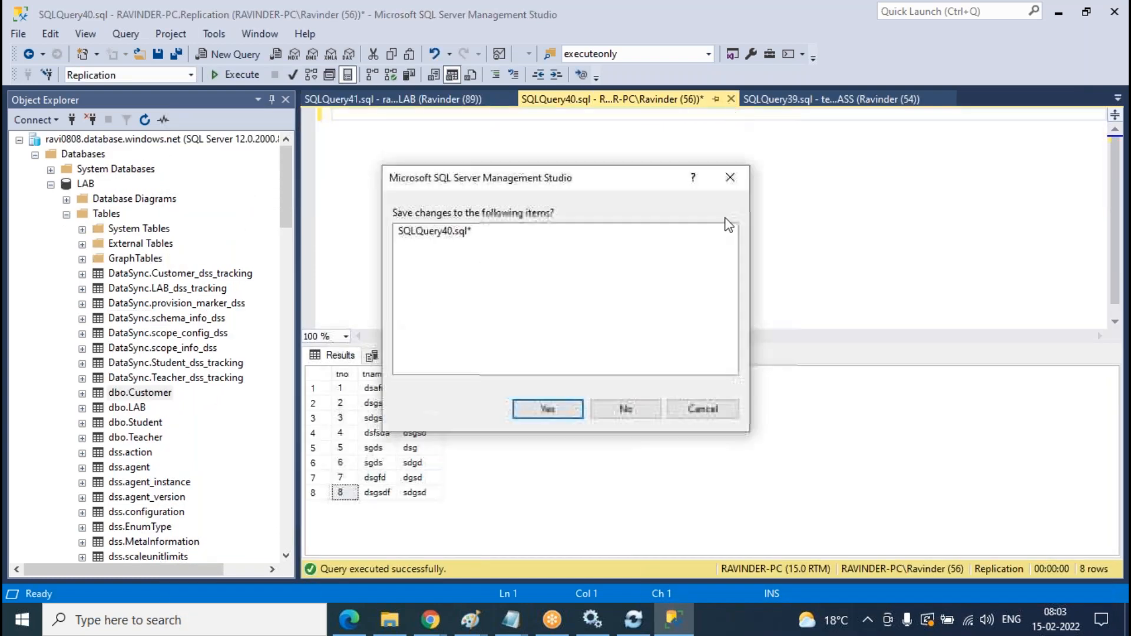
left_click(623, 419)
- Close the SQLQuery39 and SQLQuery38 Teacher query tabs
left_click(669, 99)
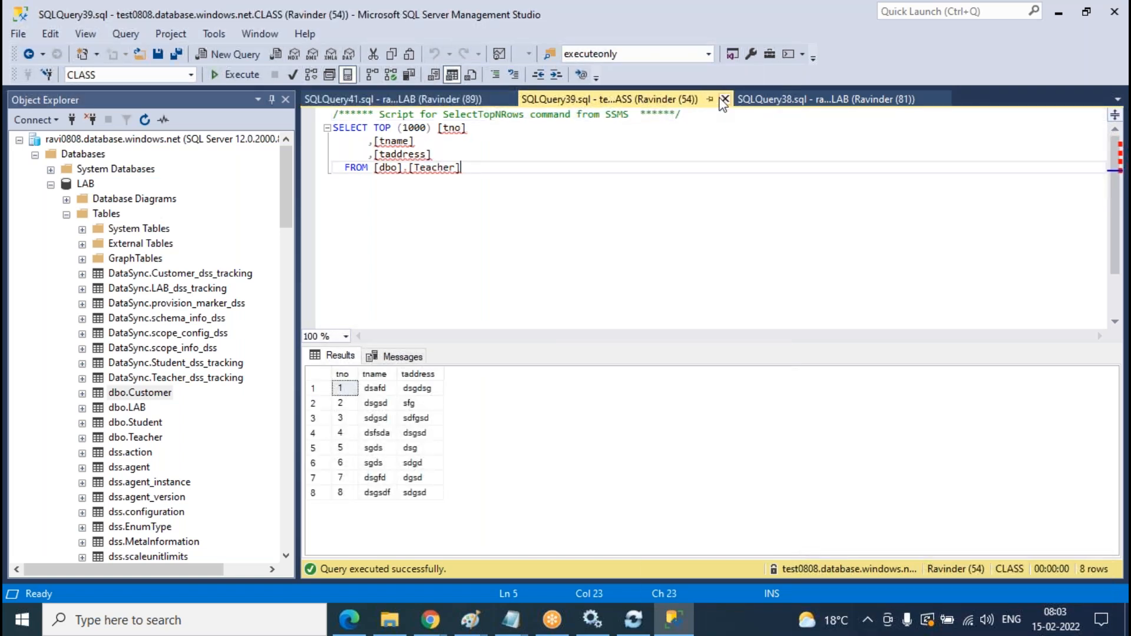
left_click(726, 100)
left_click(719, 99)
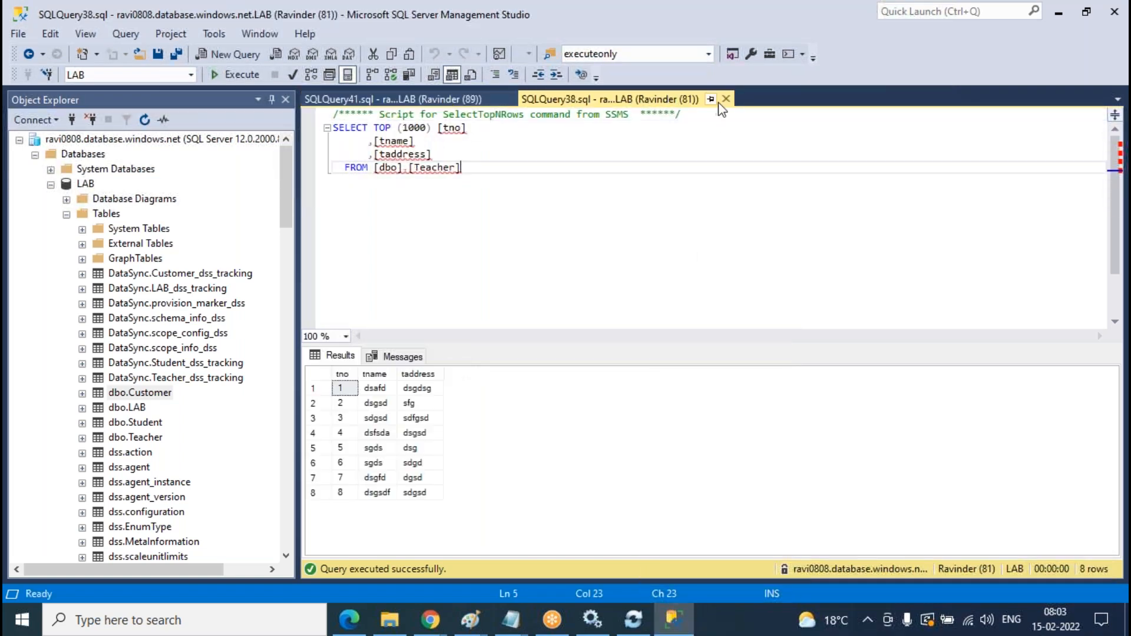
left_click(727, 99)
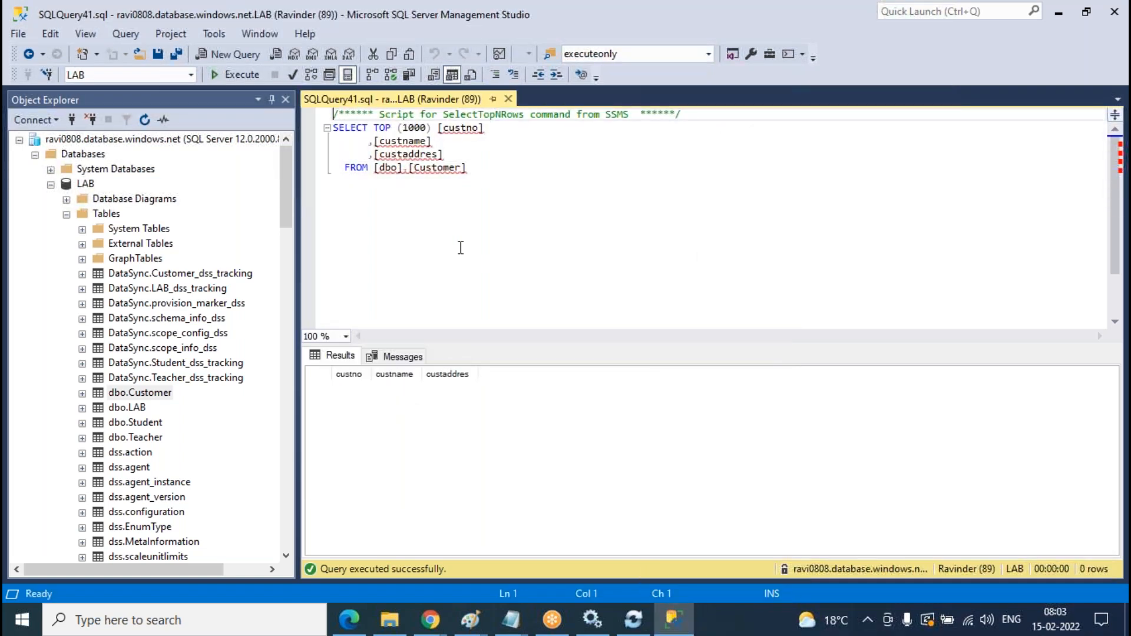
- Select the top 1000 rows of dbo.Customer in CLASS and in Replication; both are empty
left_click(67, 214)
scroll(195, 295, "down", 4)
left_click(146, 467)
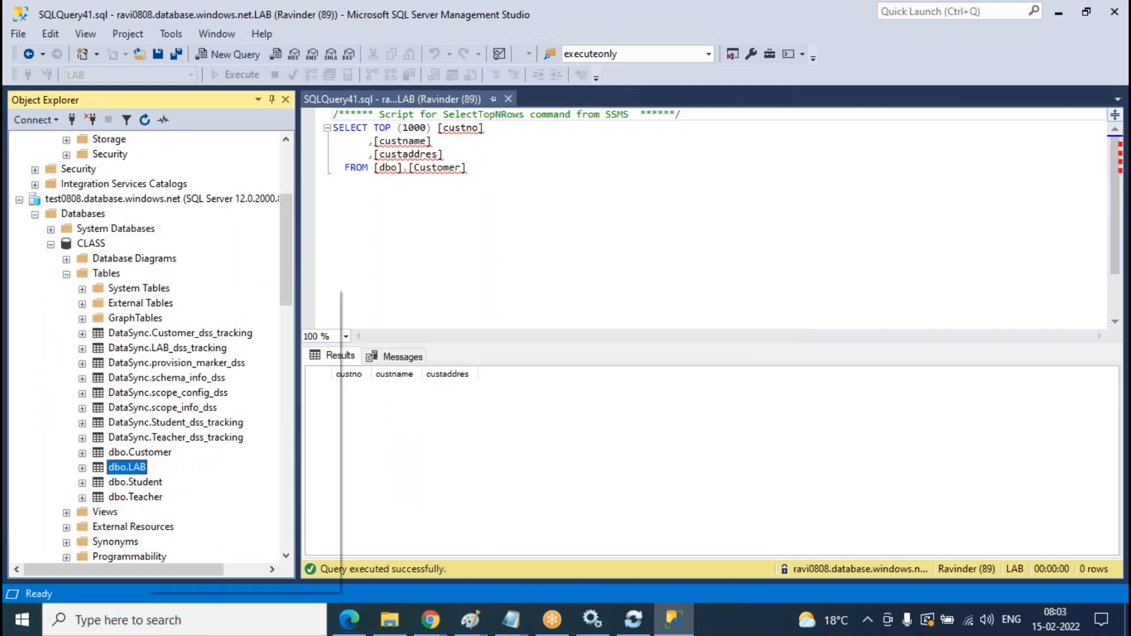
left_click(155, 453)
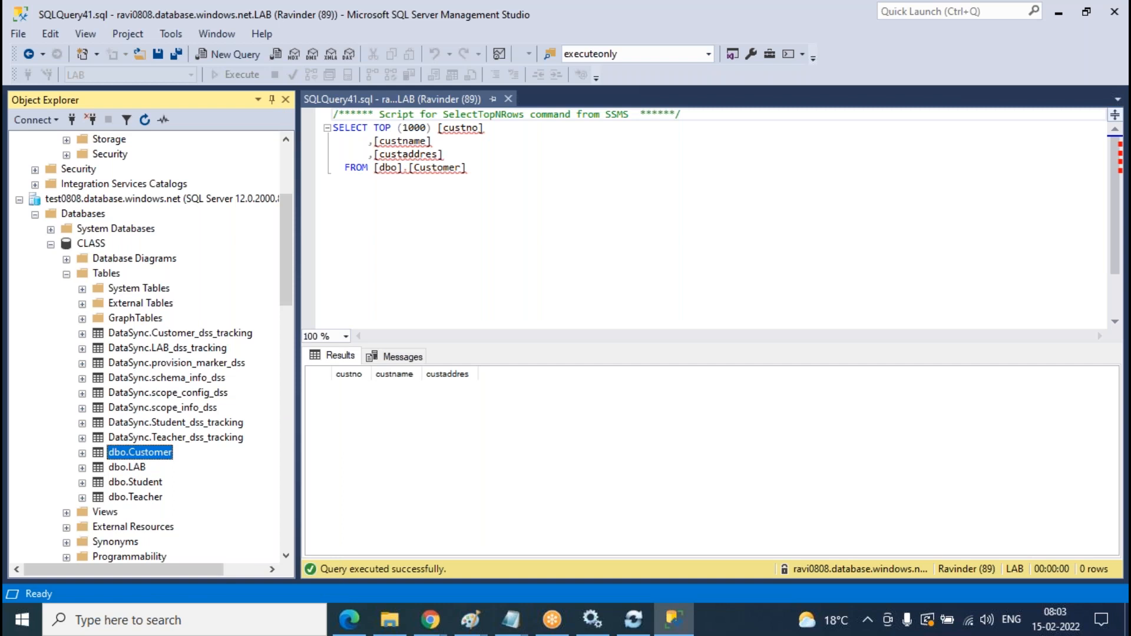
right_click(129, 452)
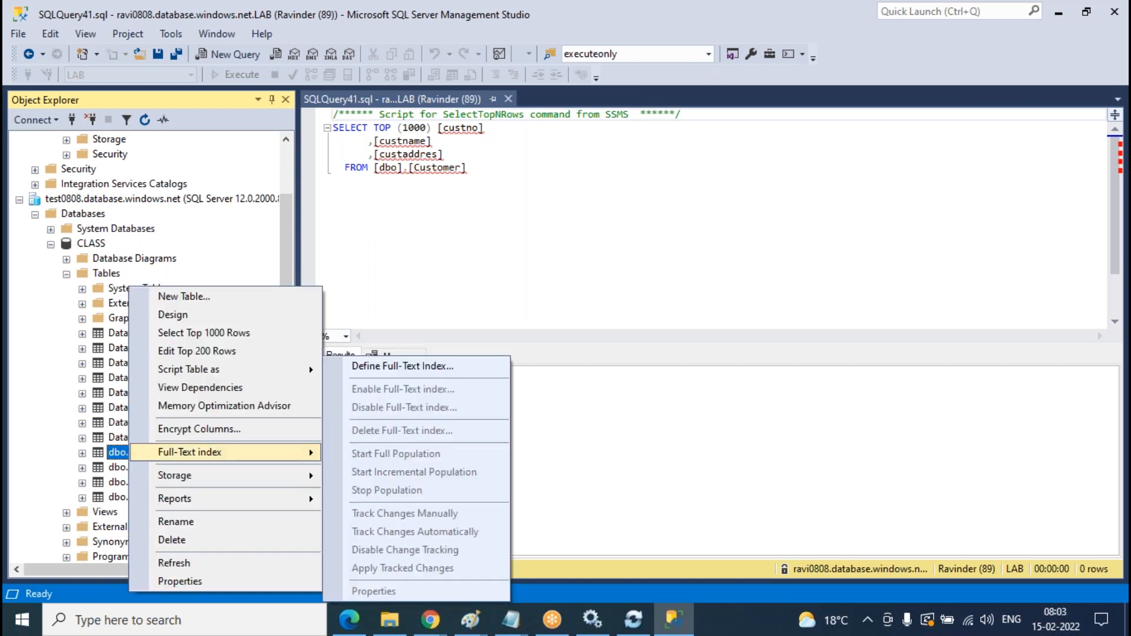
left_click(197, 334)
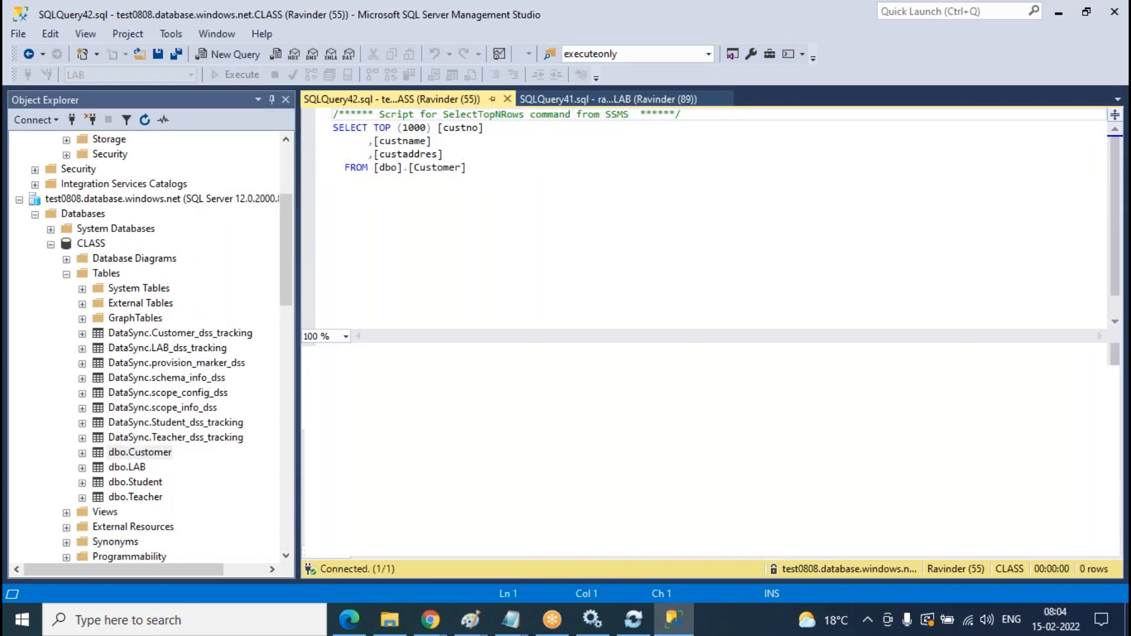
scroll(190, 268, "down", 12)
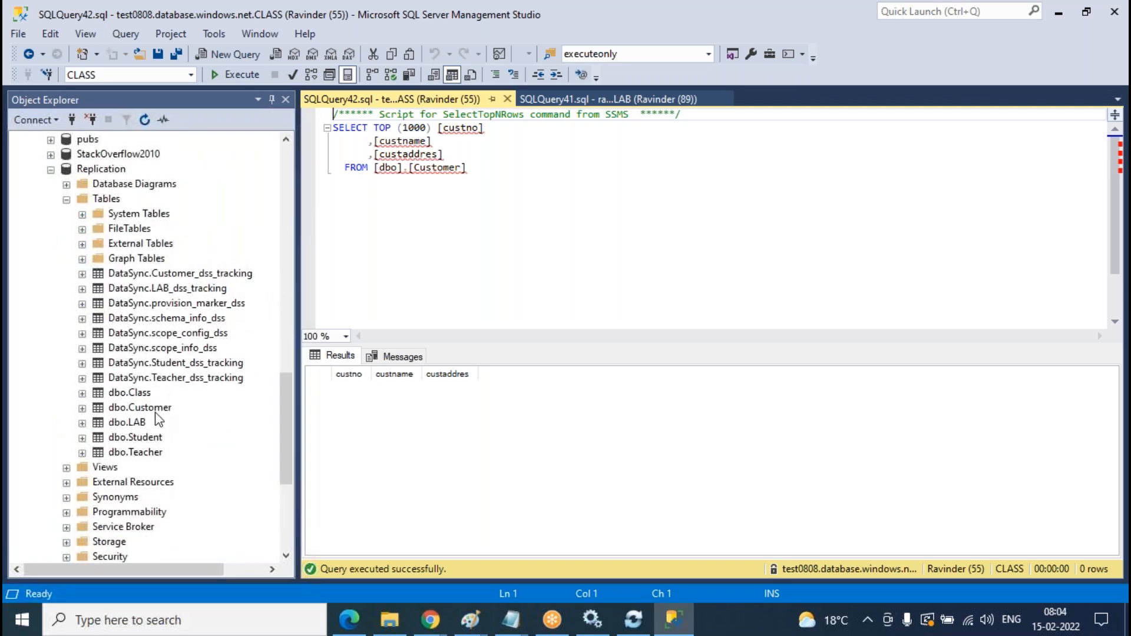
right_click(158, 413)
left_click(251, 256)
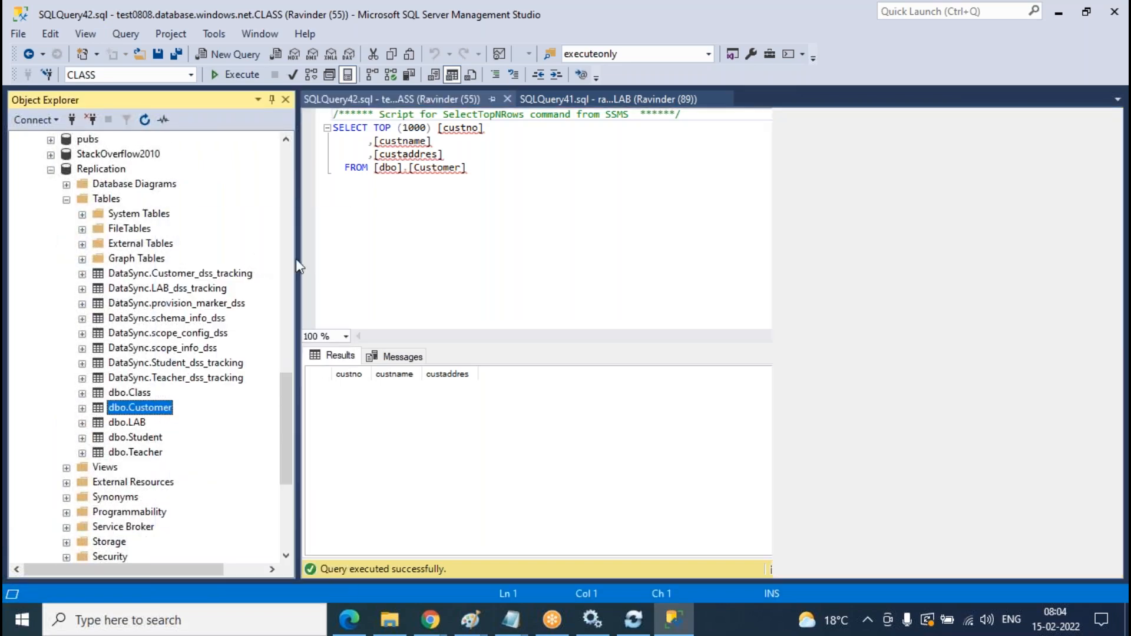
scroll(179, 318, "up", 15)
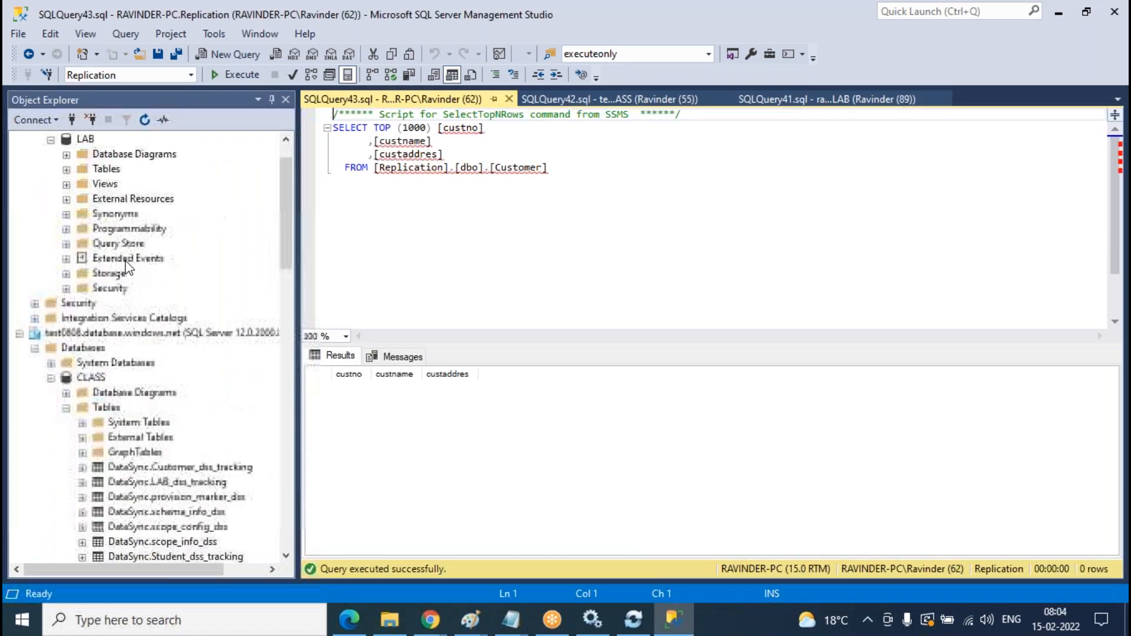
scroll(82, 226, "down", 15)
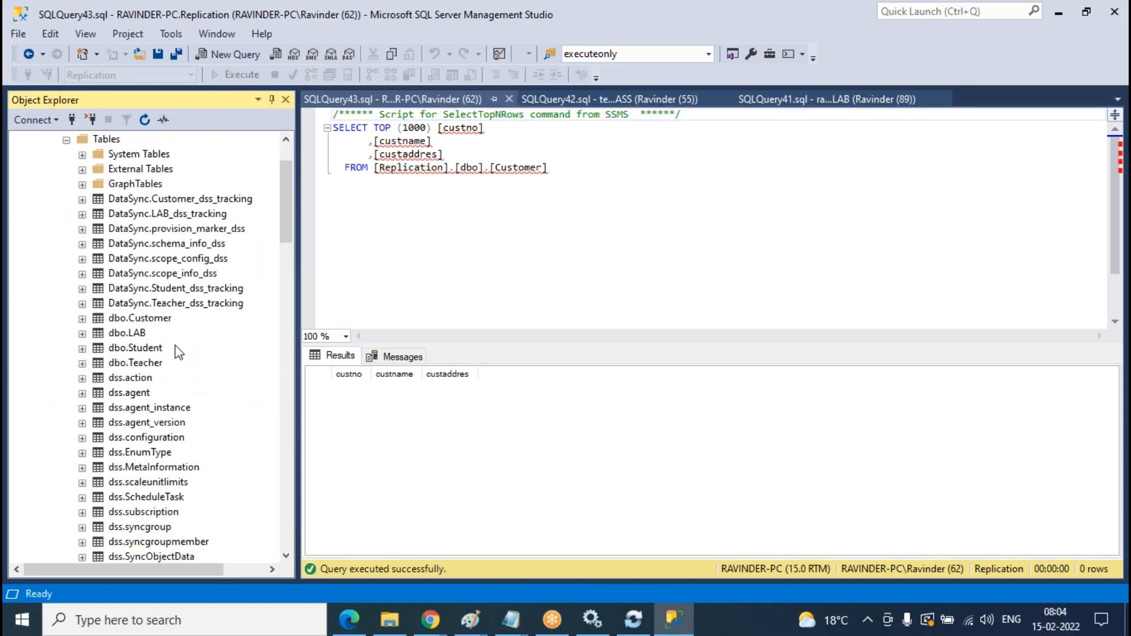
- Open LAB's dbo.Customer table in Edit Top 200 Rows
left_click(155, 321)
right_click(156, 327)
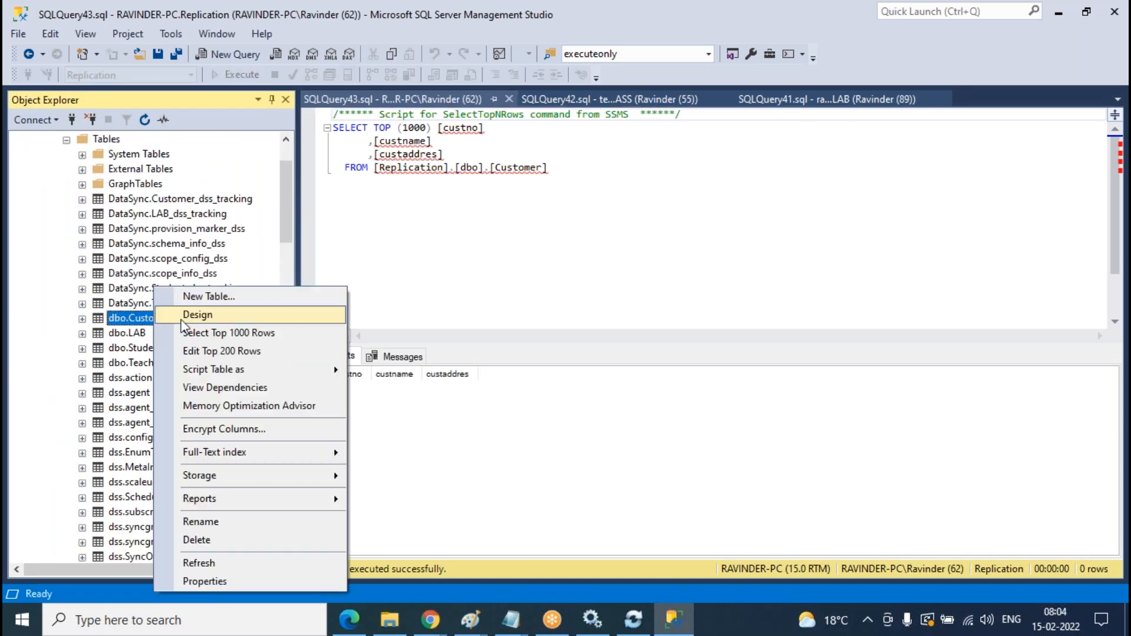
left_click(247, 354)
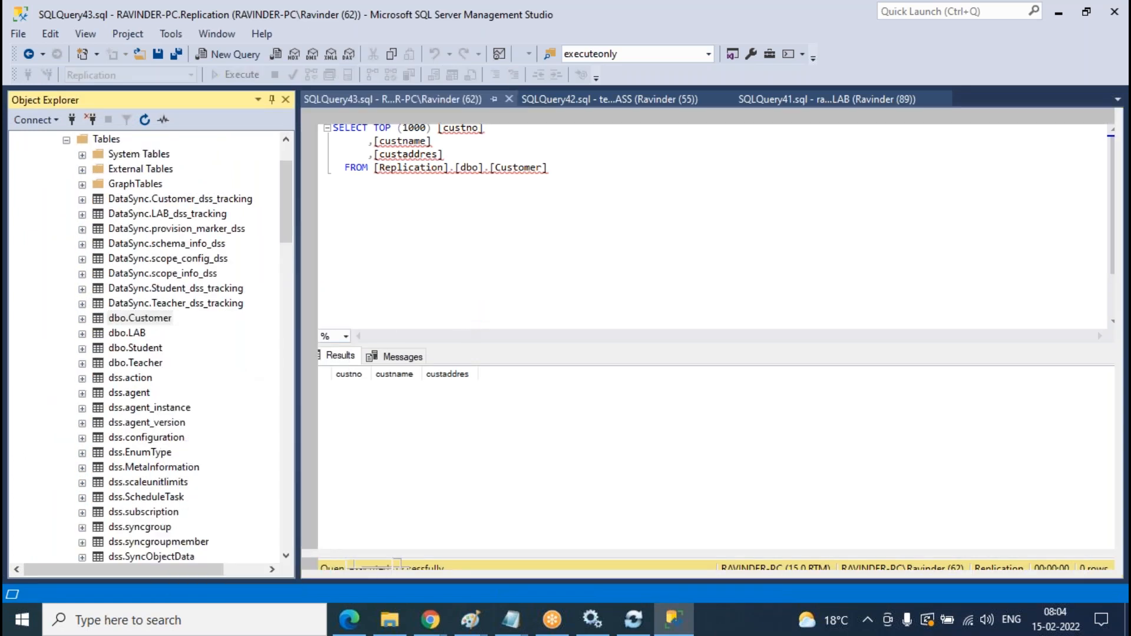
- Enter customer rows 1, 2 and 3 with filler name and address text in LAB's Customer grid
type("1")
key("Tab")
type("ss")
key("Tab")
type("sdfgsd")
key("Tab")
type("2")
key("Tab")
type("sgds")
key("Tab")
type("sdfg")
key("Tab")
type("3")
key("Tab")
type("sdg")
key("Tab")
type("sd")
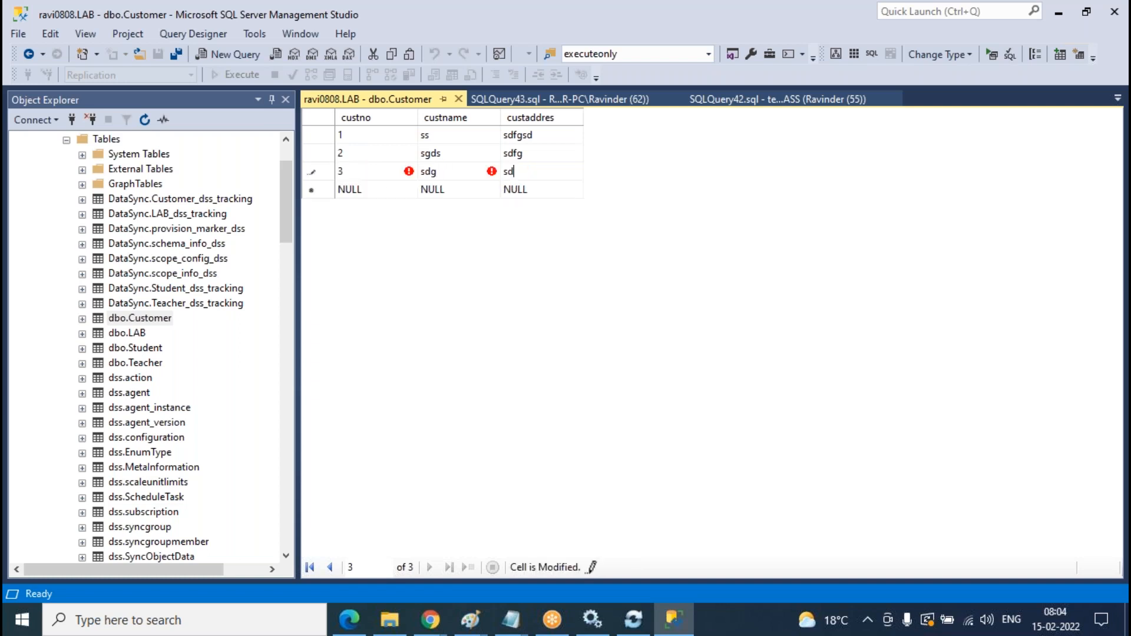
- Close the edit grid and re-run the LAB Customer query, which now returns custno 1–3
left_click(458, 100)
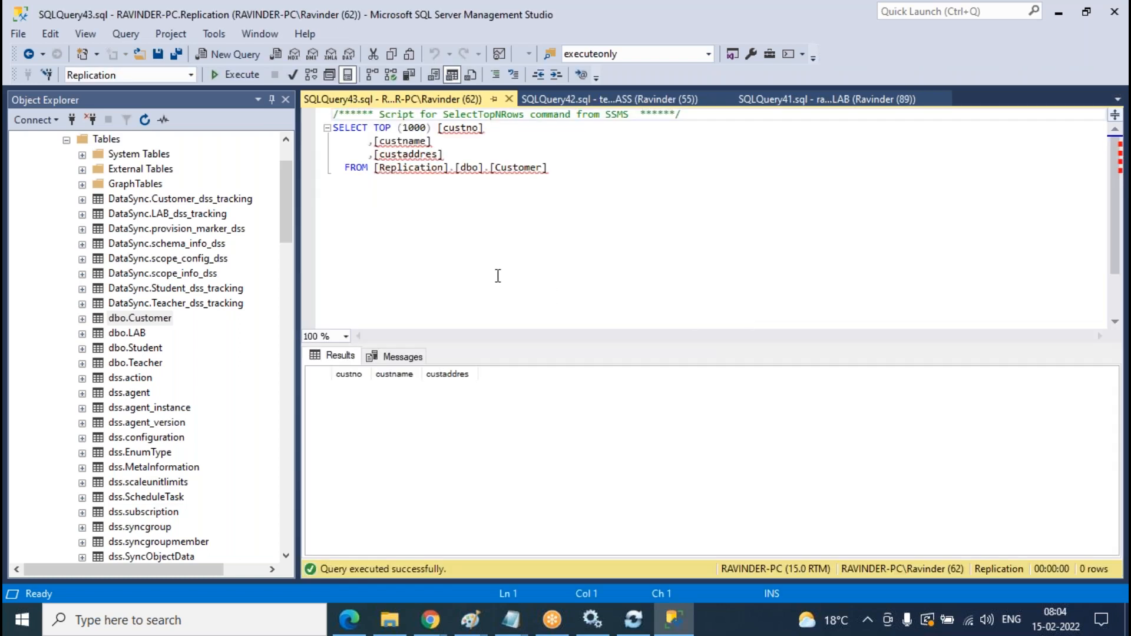
left_click(607, 99)
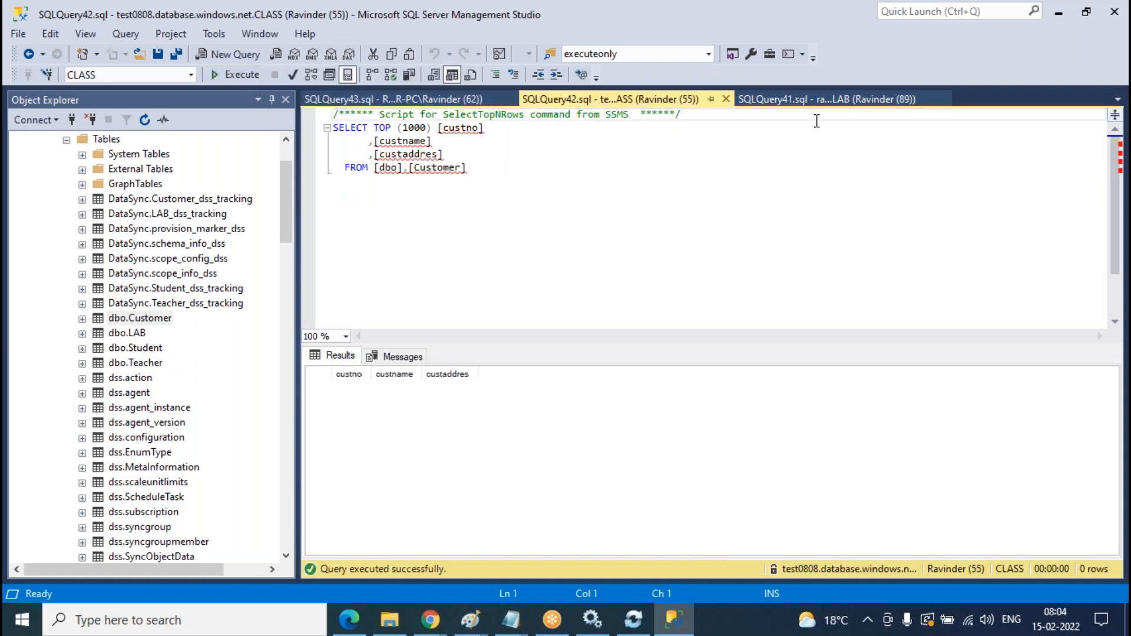
left_click(819, 99)
left_click(240, 76)
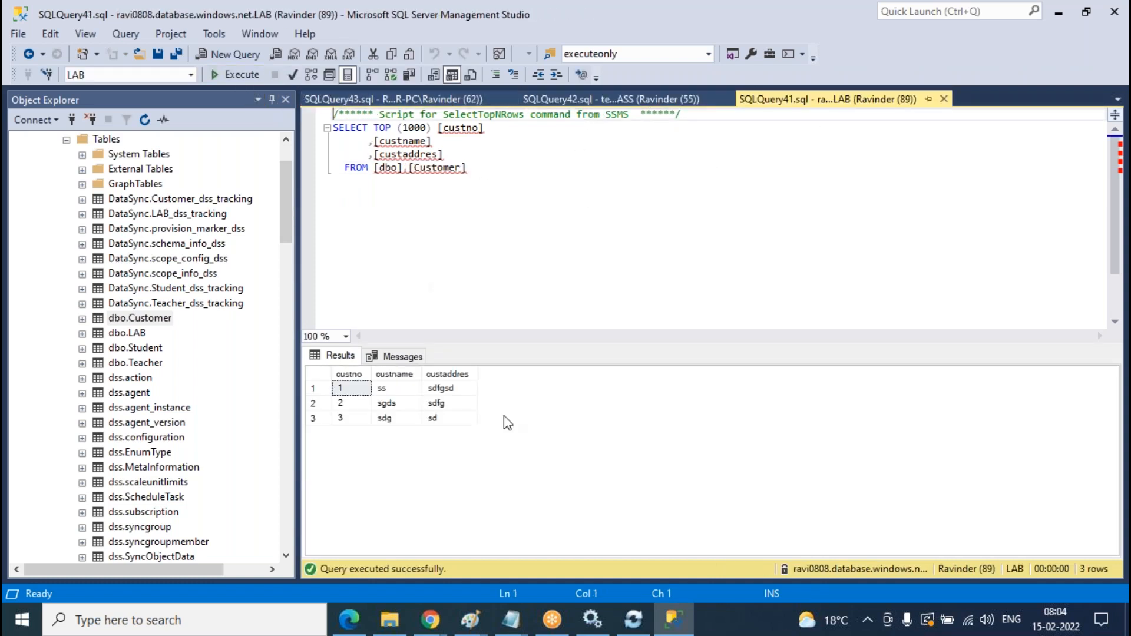
scroll(169, 251, "up", 2)
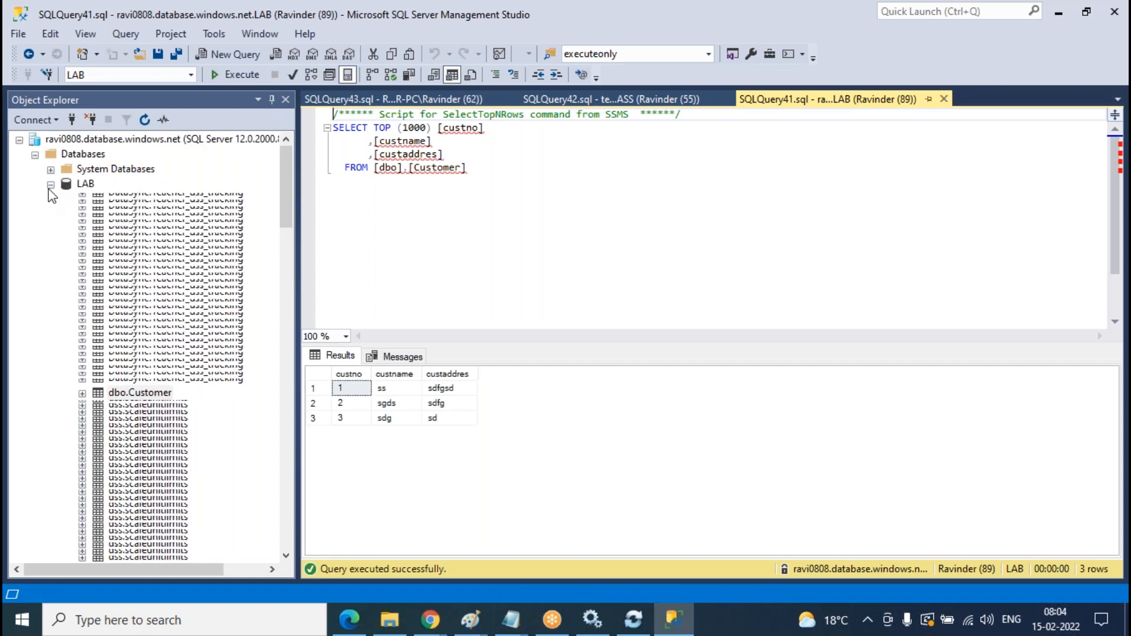
left_click(49, 183)
scroll(215, 277, "down", 3)
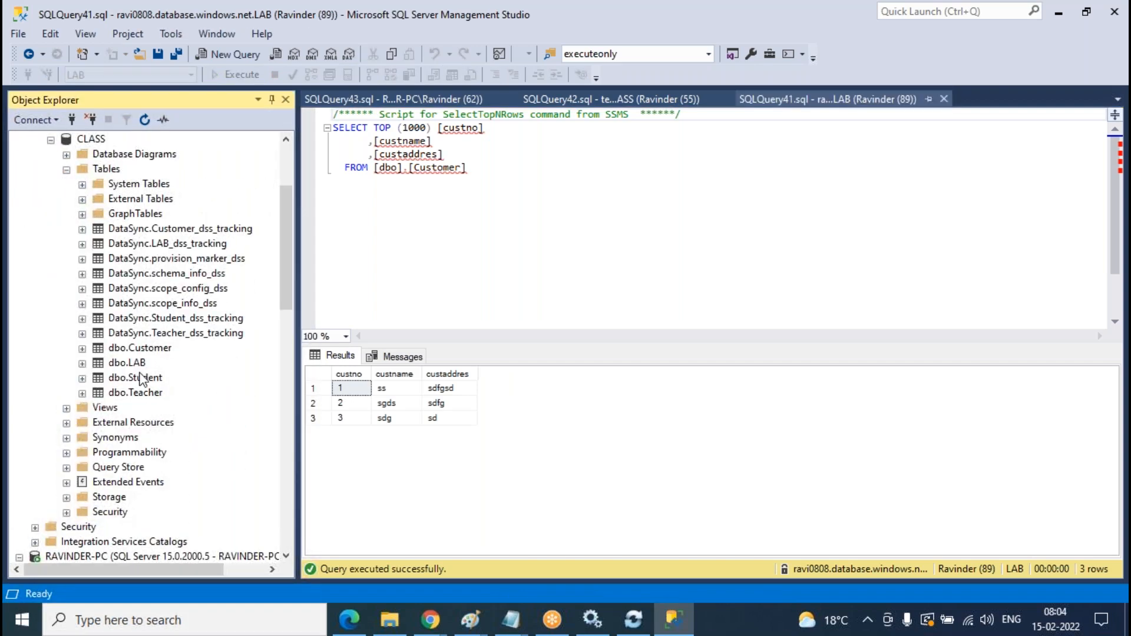
left_click(142, 350)
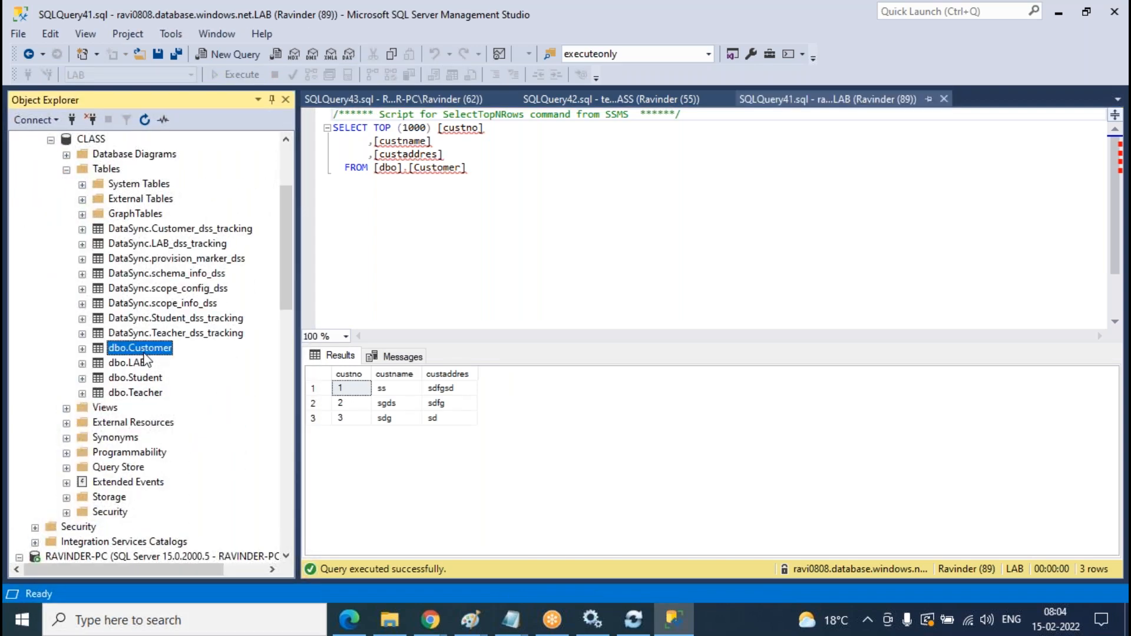
right_click(144, 353)
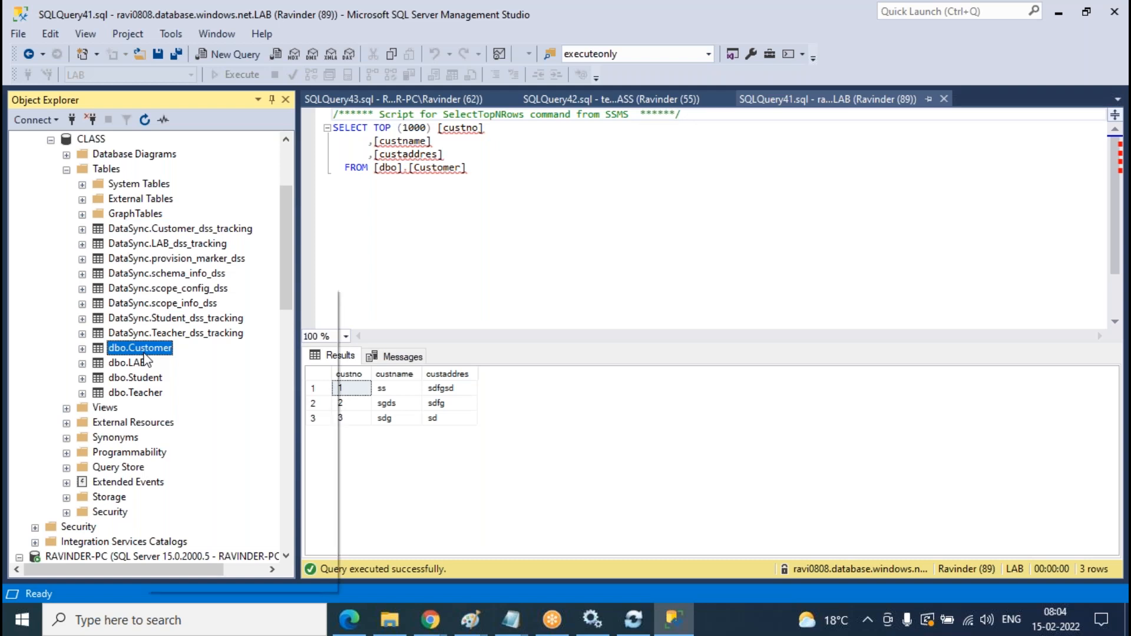
- Enter customer rows 4, 5 and 6 with filler text via CLASS's Edit Top 200 Rows, then close the grid
left_click(210, 352)
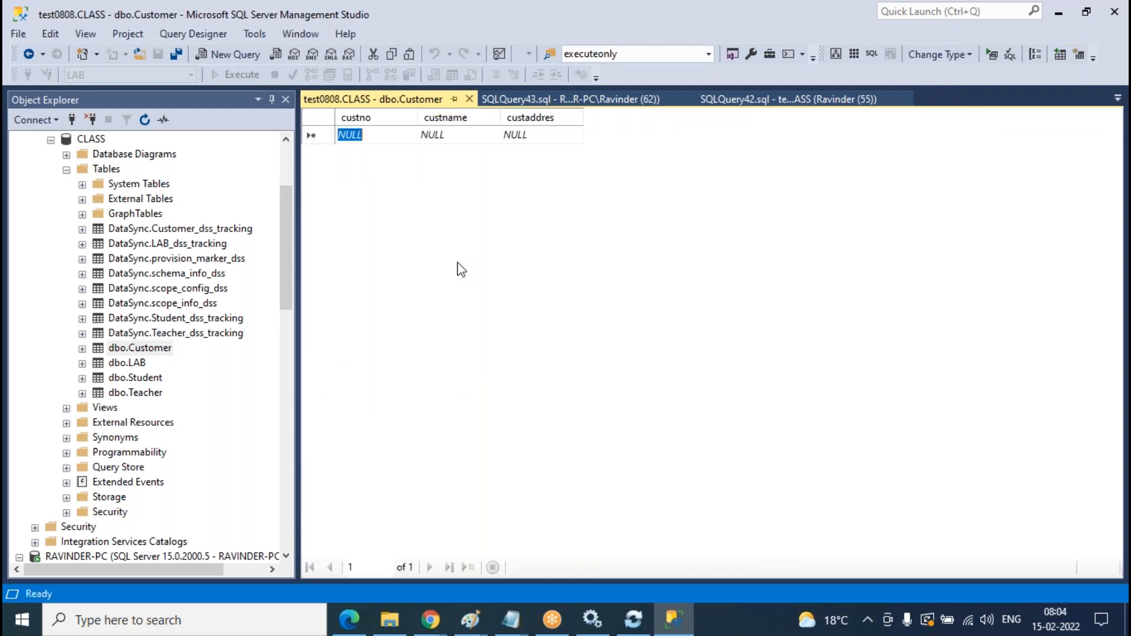
type("4")
key("Tab")
type("s")
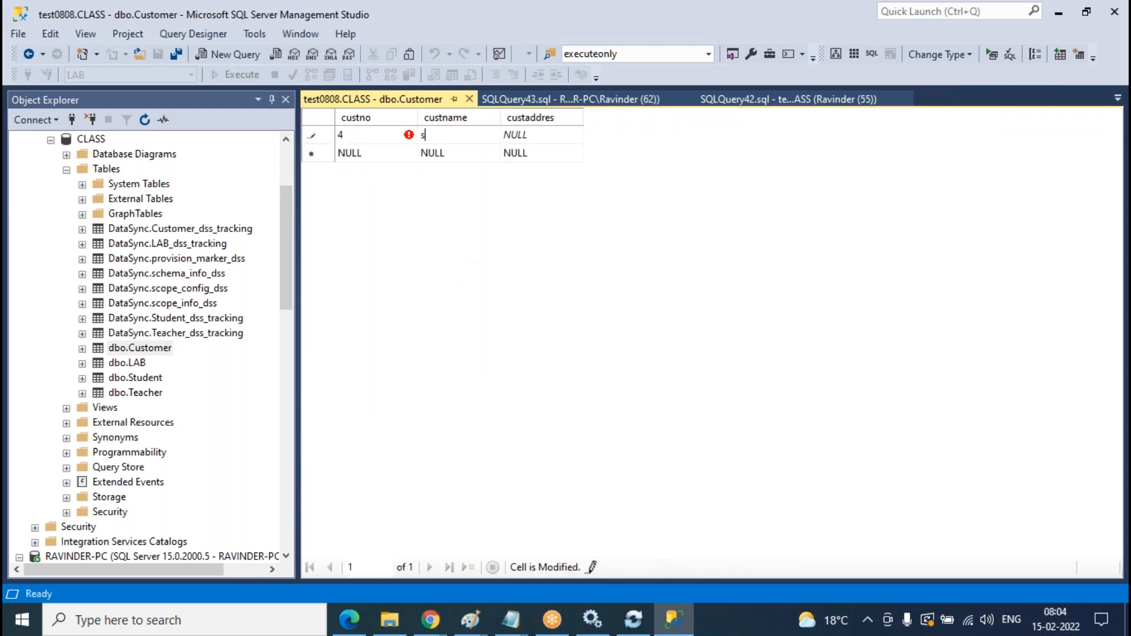
key("Tab")
type("s")
key("Tab")
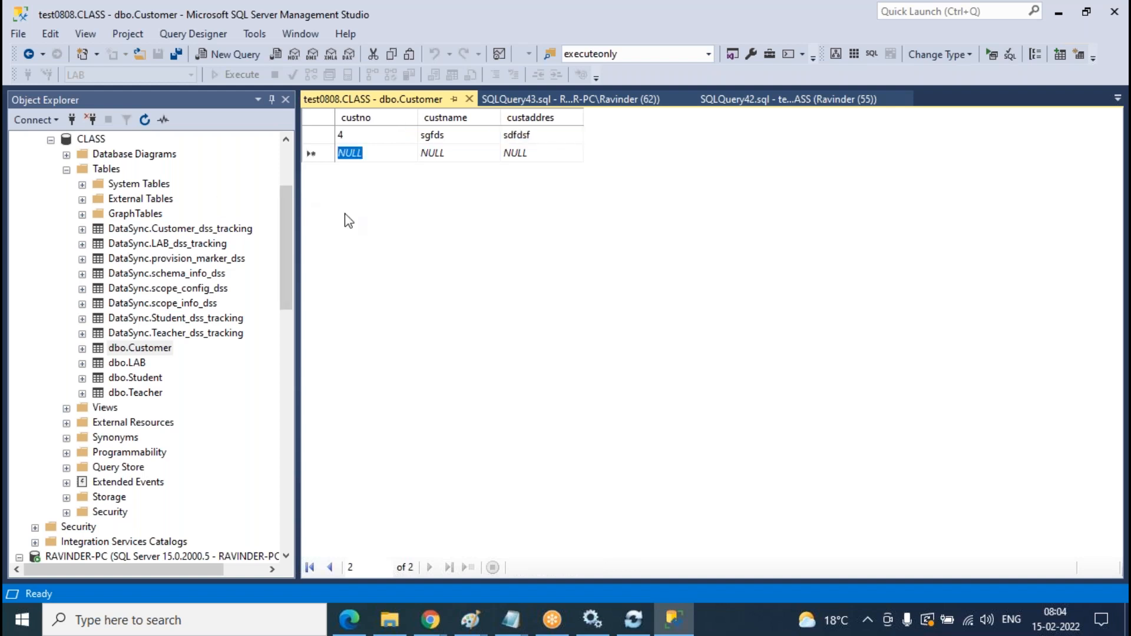
type("5")
key("Tab")
type("dsgsfd")
key("Tab")
type("sd")
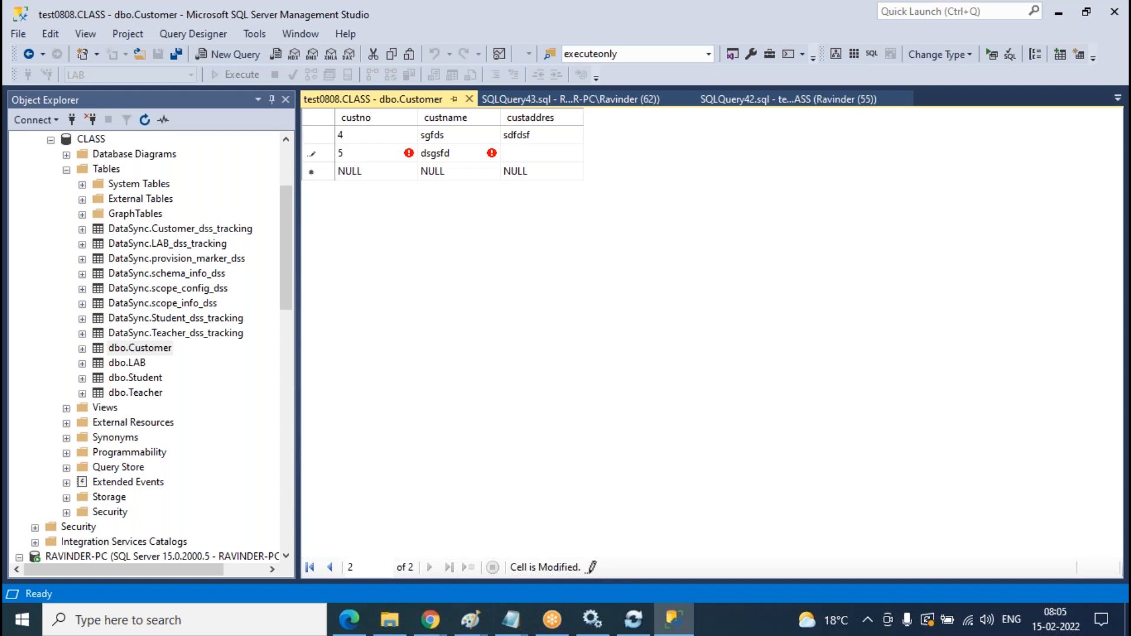
type("gf")
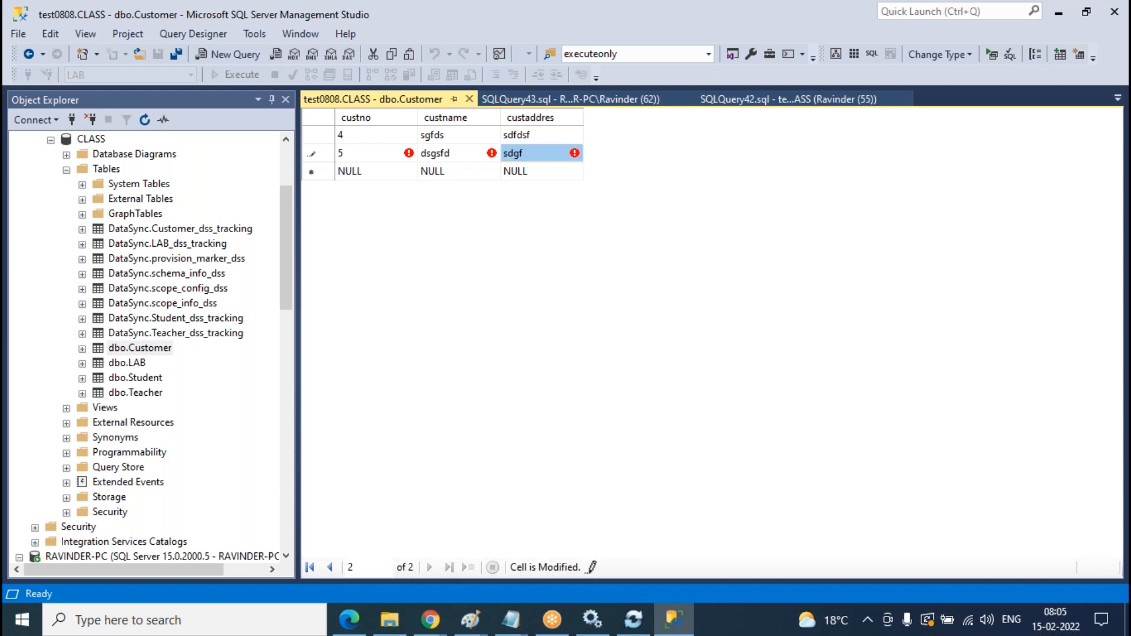
key("Tab")
type("6")
key("Tab")
type("dsgdsf")
key("Tab")
type("sdf")
left_click(470, 99)
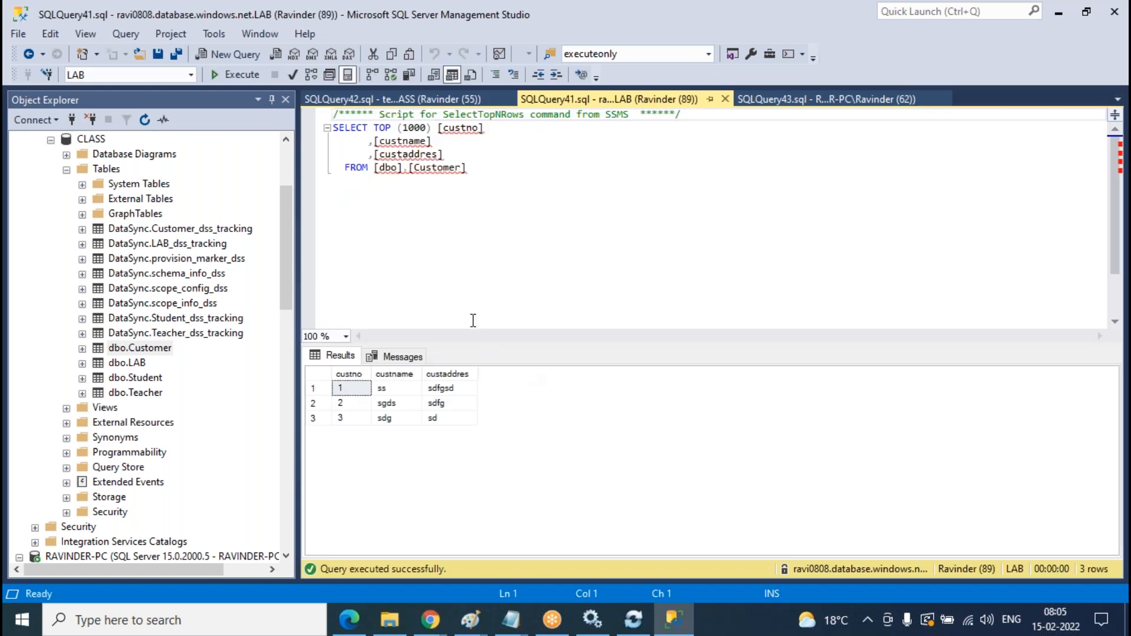
left_click(813, 97)
- Re-run the Replication and CLASS Customer queries; CLASS now returns rows 4–6
left_click(242, 76)
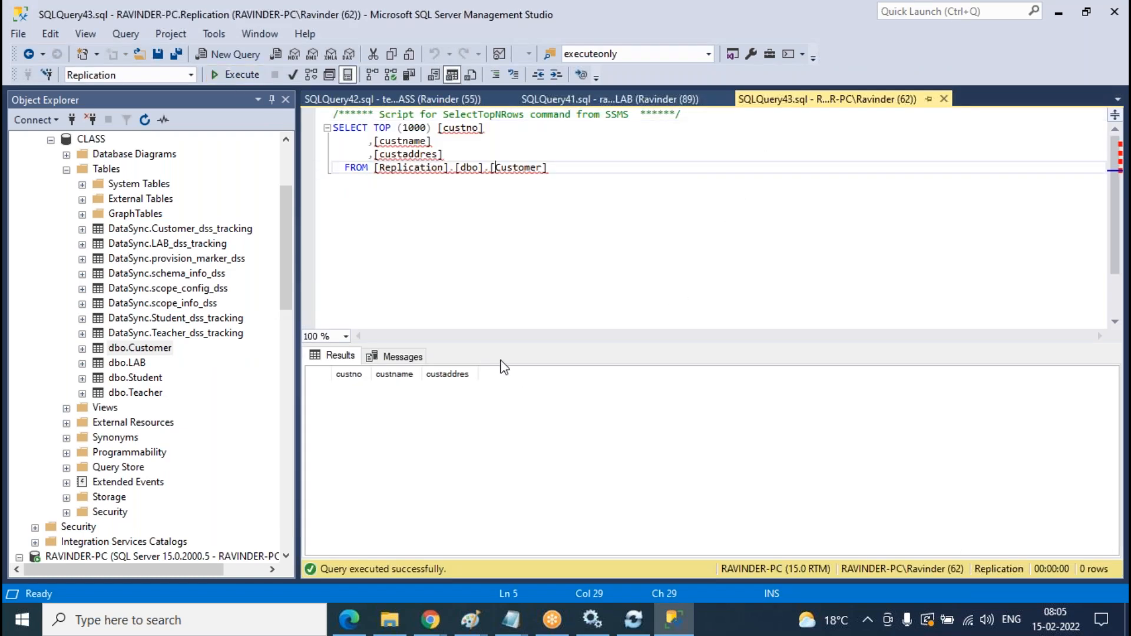
left_click(389, 99)
left_click(241, 74)
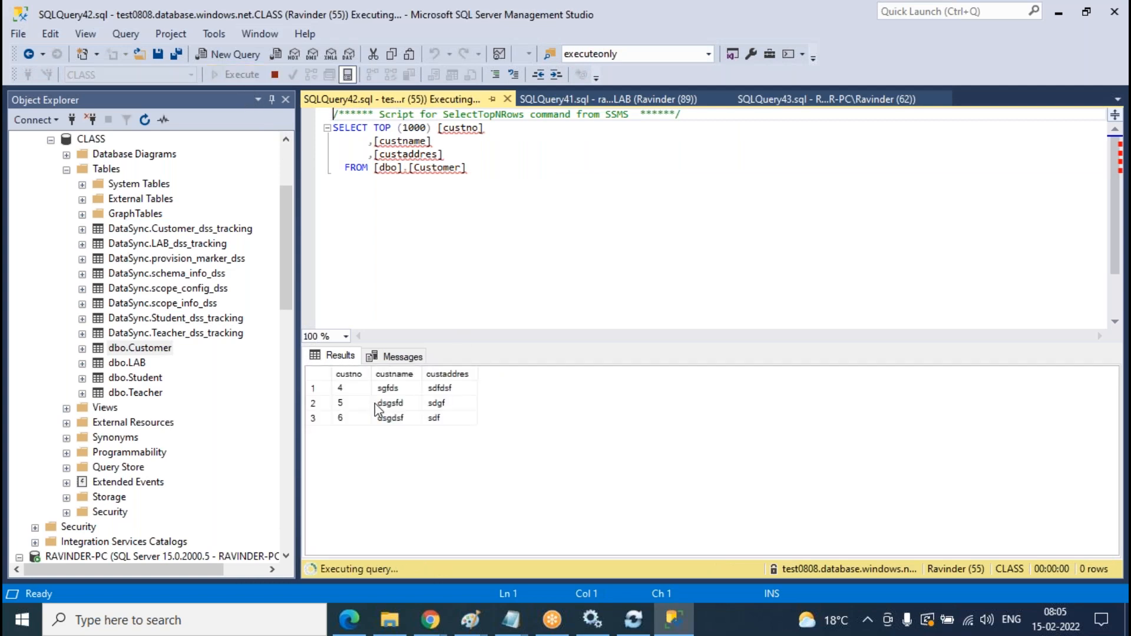
scroll(192, 436, "down", 12)
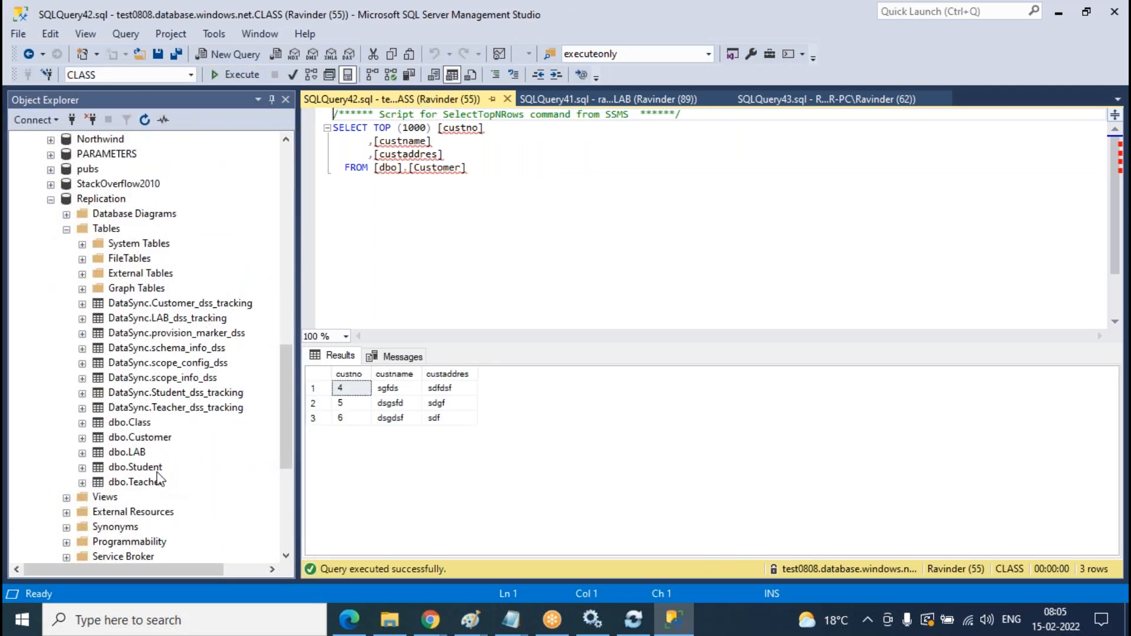
- Enter customer rows 7, 8 and 9 into Replication's Customer table via Edit Top 200 Rows, then close it
right_click(150, 437)
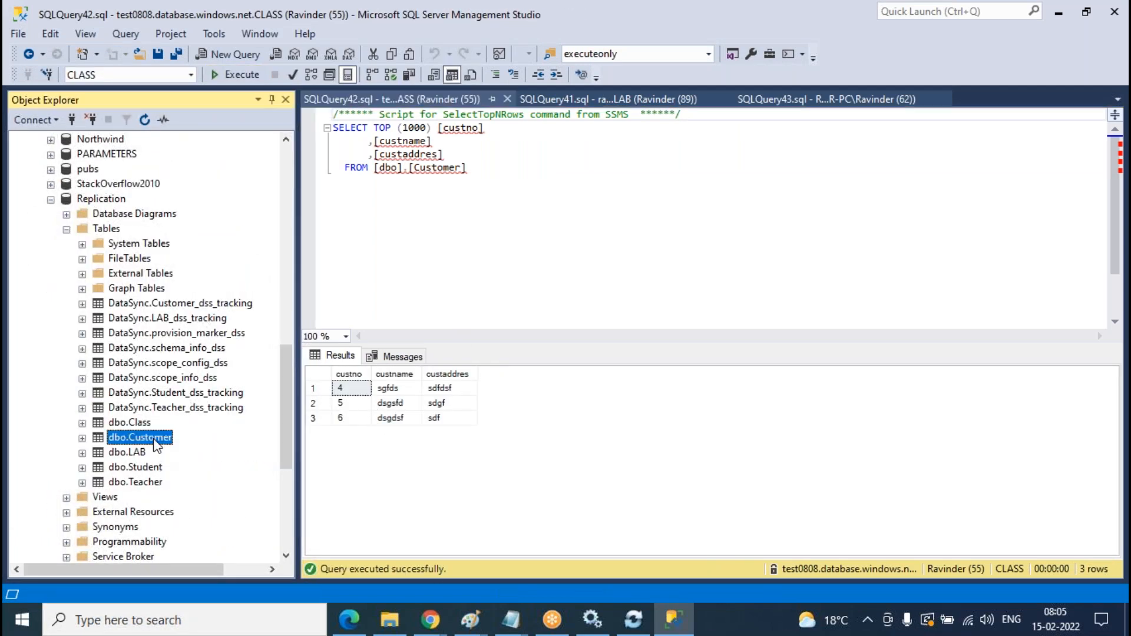
left_click(222, 273)
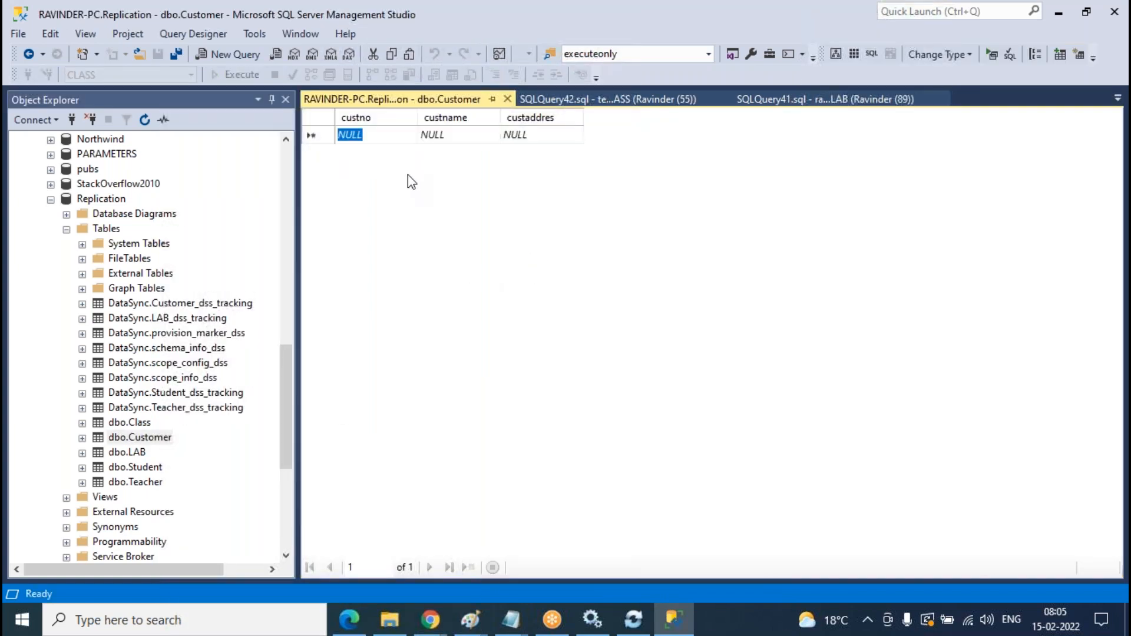
type("7")
key("Tab")
type("sdgsdf")
key("Tab")
type("sdgf")
key("Tab")
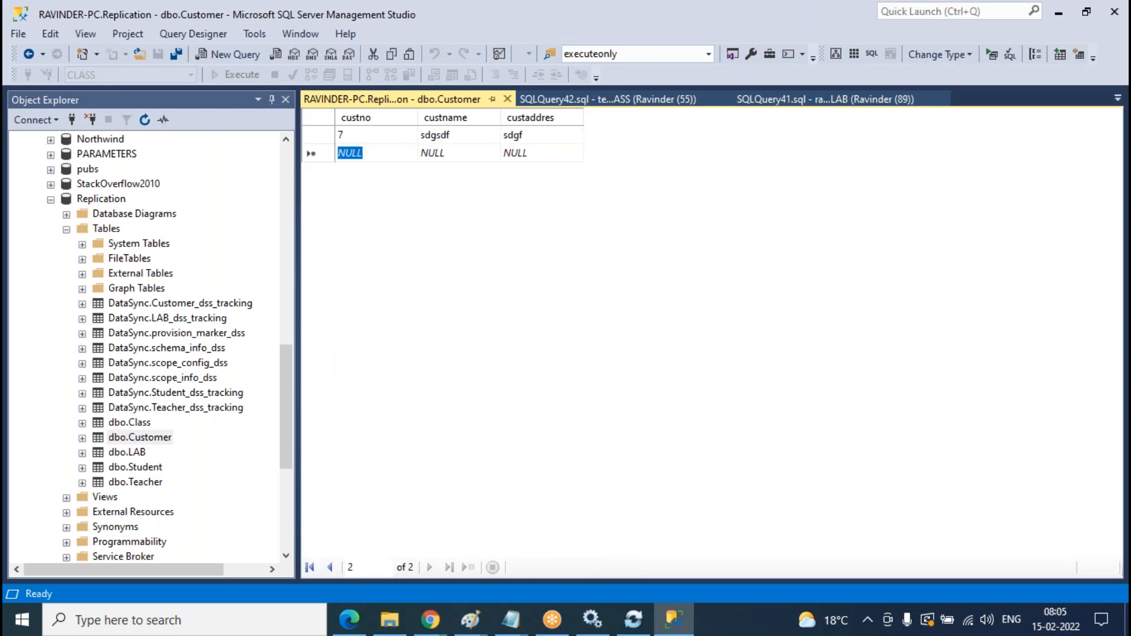
type("8")
key("Tab")
type("fdsfgsd")
key("Tab")
type("sdgfd")
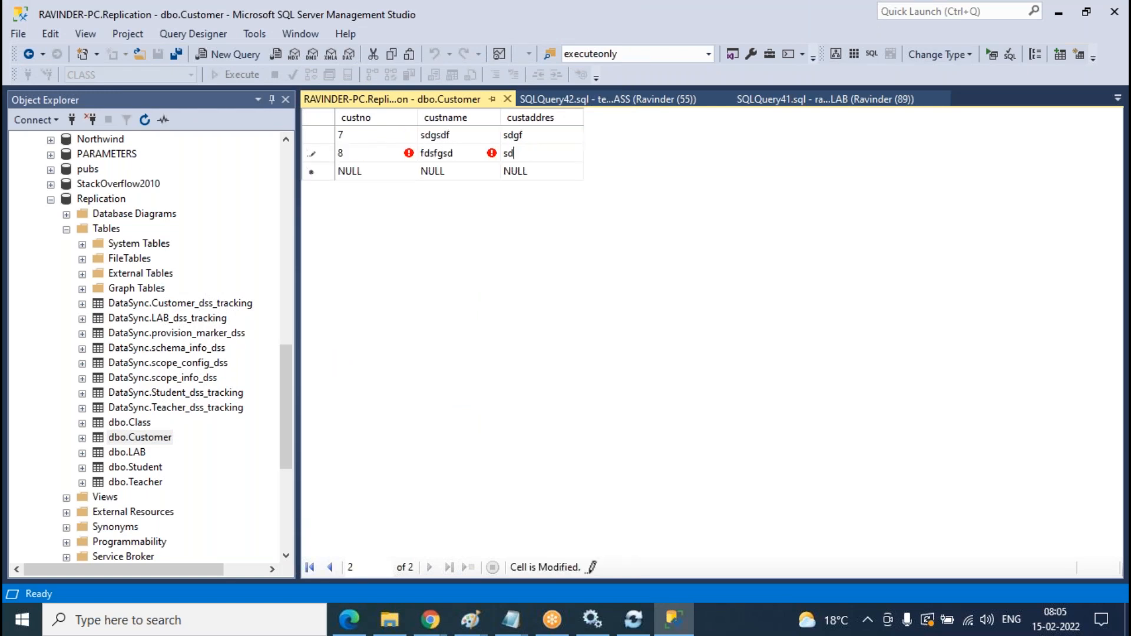
key("Tab")
type("9")
key("Tab")
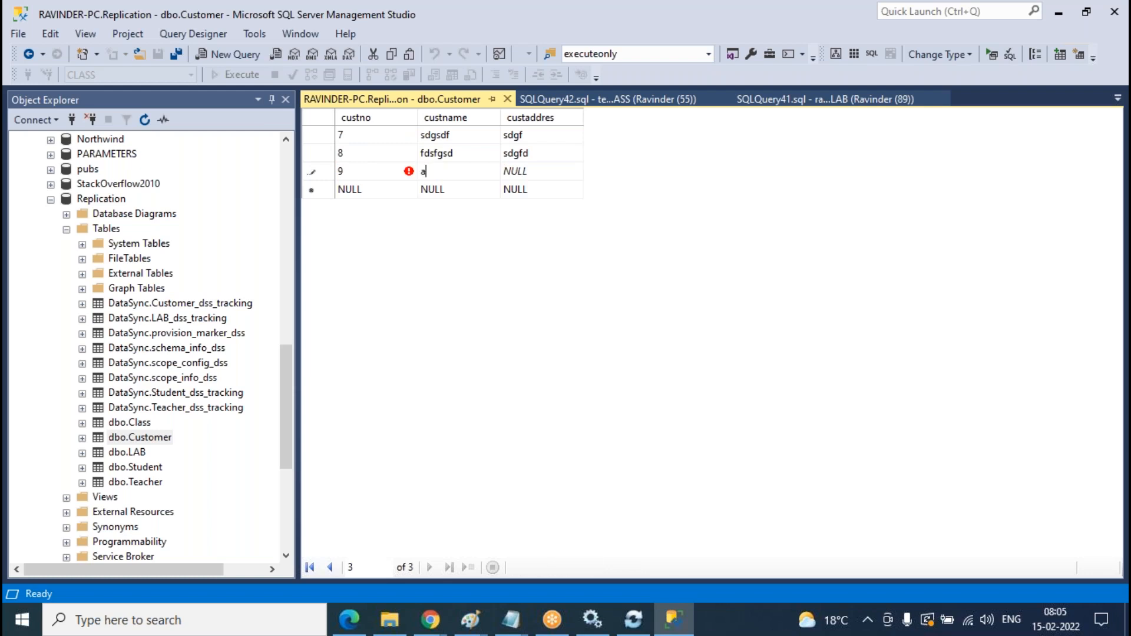
type("afd")
key("Tab")
type("sdg")
left_click(509, 99)
- Re-execute the Customer queries on CLASS, LAB and Replication (F5 for Replication)
left_click(579, 256)
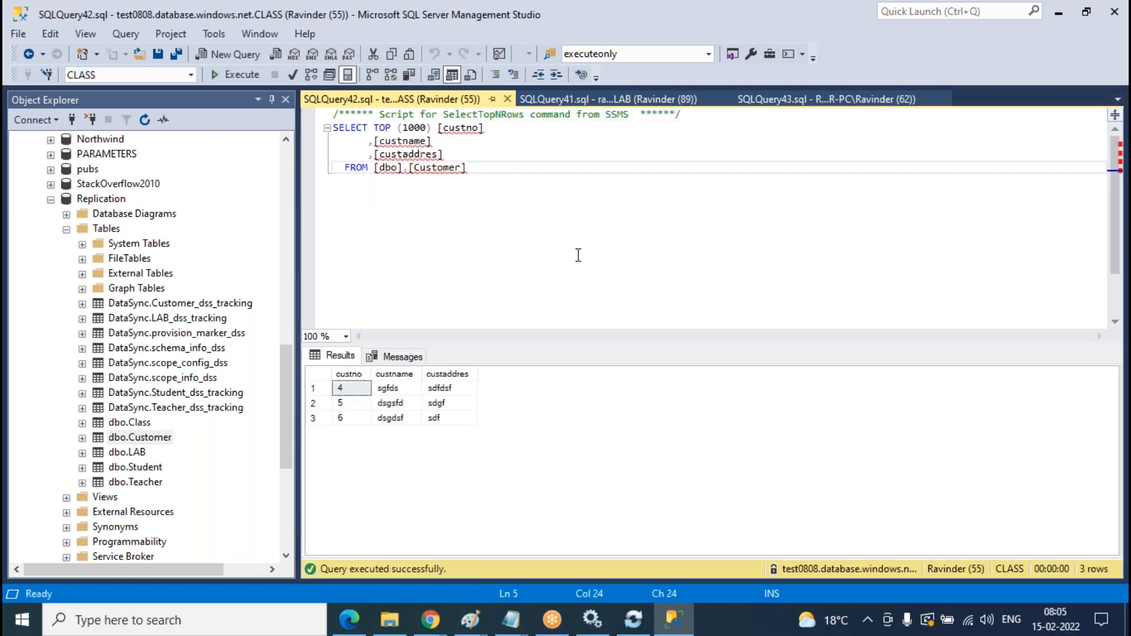
left_click(249, 76)
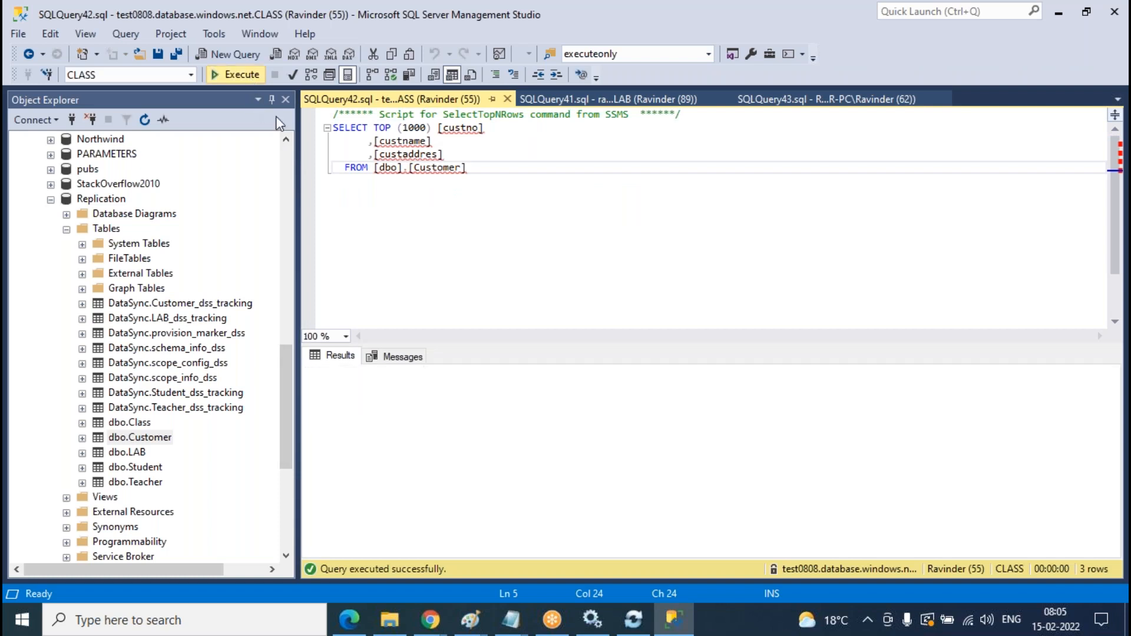
left_click(607, 99)
left_click(235, 75)
left_click(848, 101)
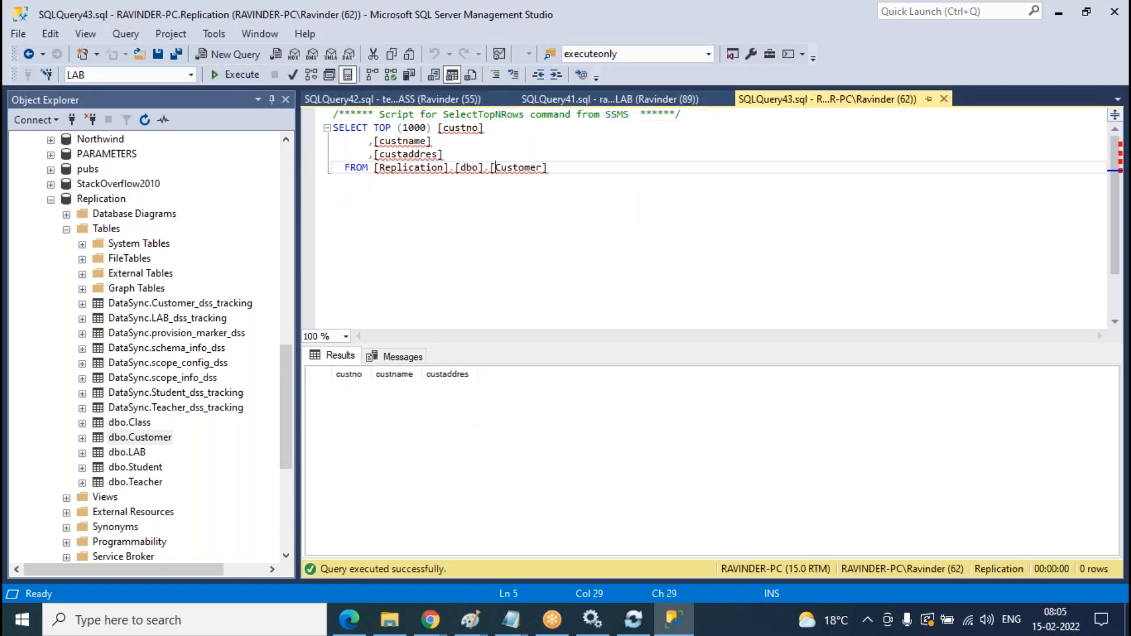
key("F5")
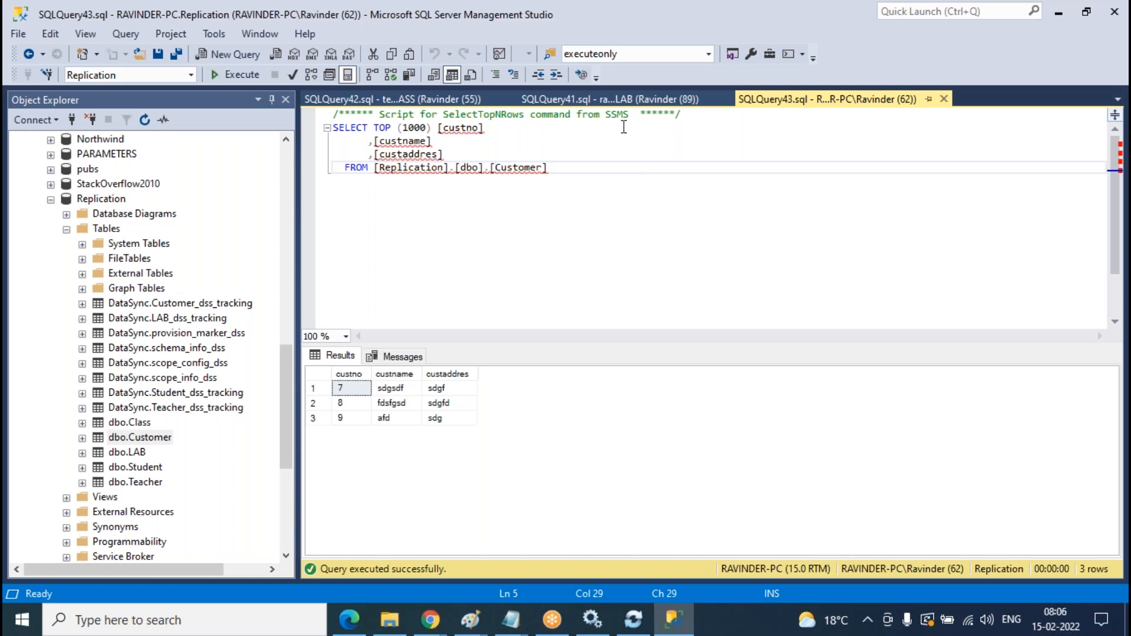
- Compare the three results: LAB holds custno 1–3, CLASS 4–6, Replication 7–9
left_click(607, 100)
left_click(455, 104)
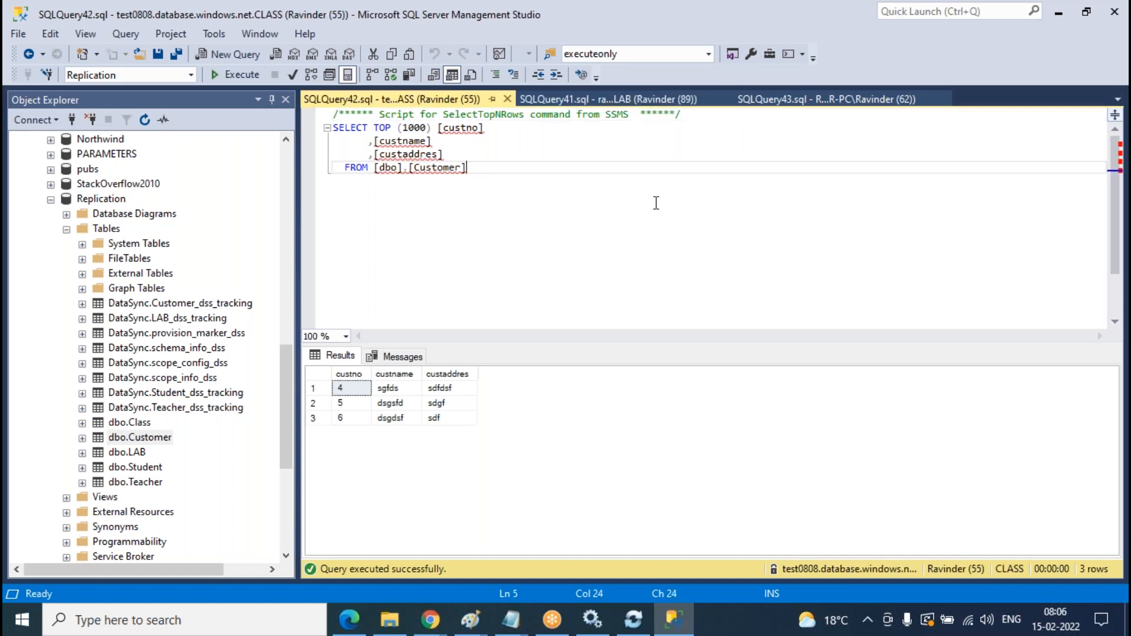
left_click(654, 99)
left_click(807, 100)
left_click(616, 100)
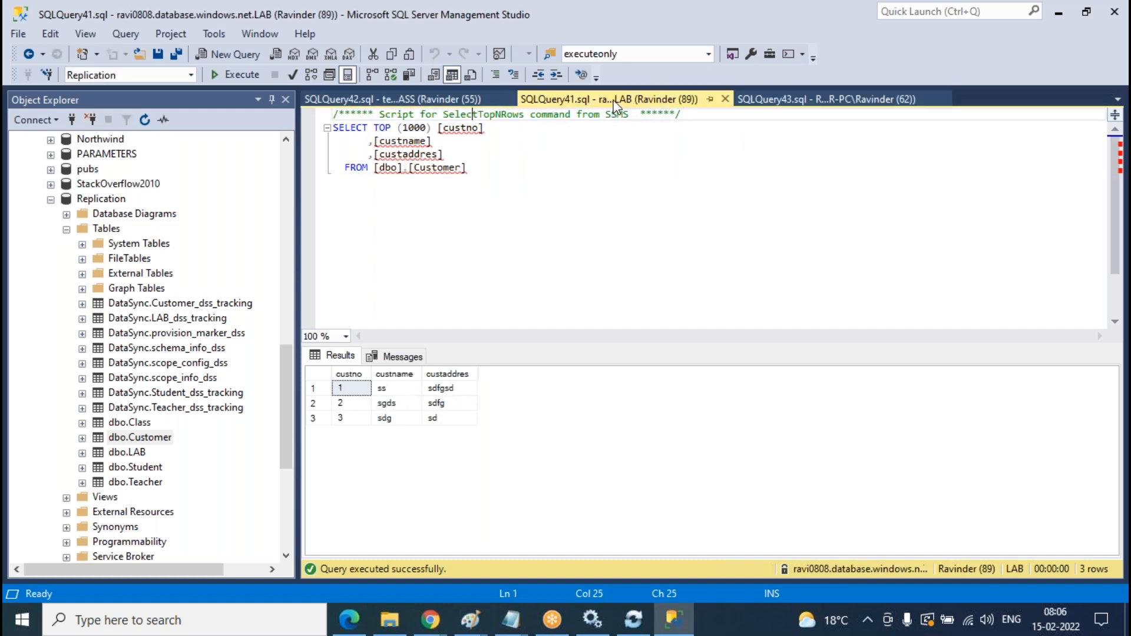
left_click(436, 100)
- Refresh the sync group logs repeatedly until the new 08:06 successful syncs appear
mouse_move(430, 619)
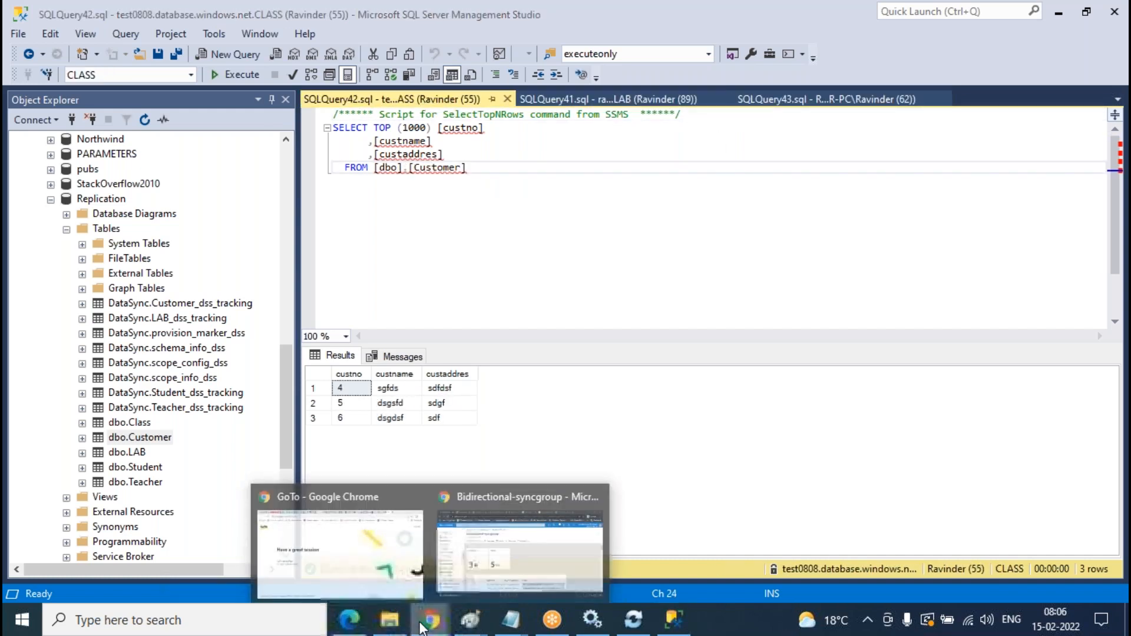
left_click(540, 554)
left_click(614, 213)
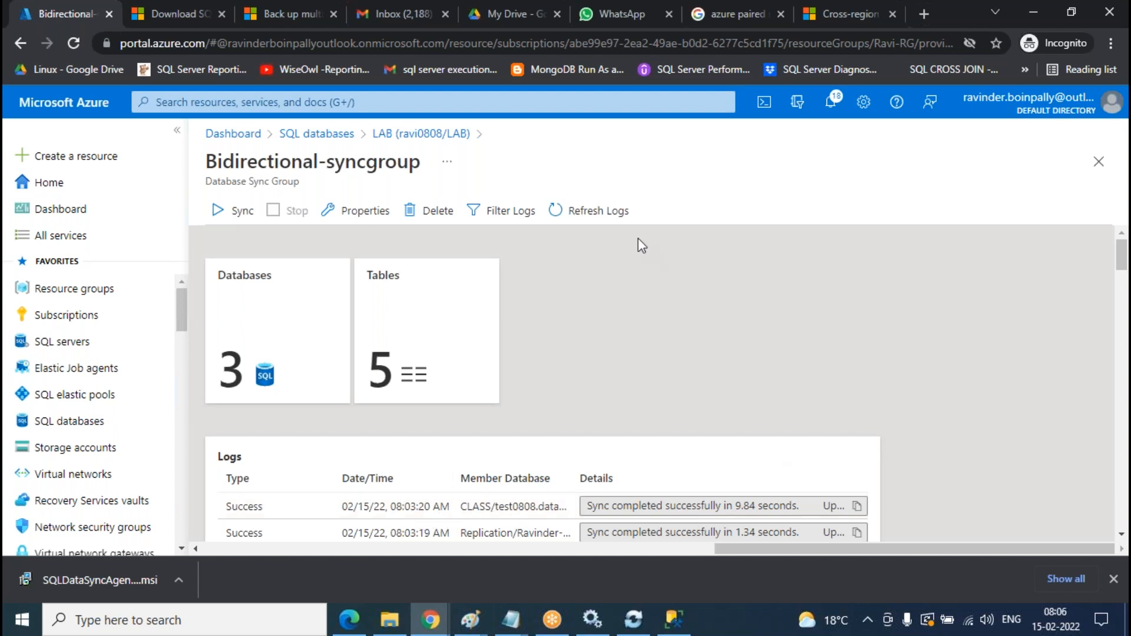
left_click(613, 213)
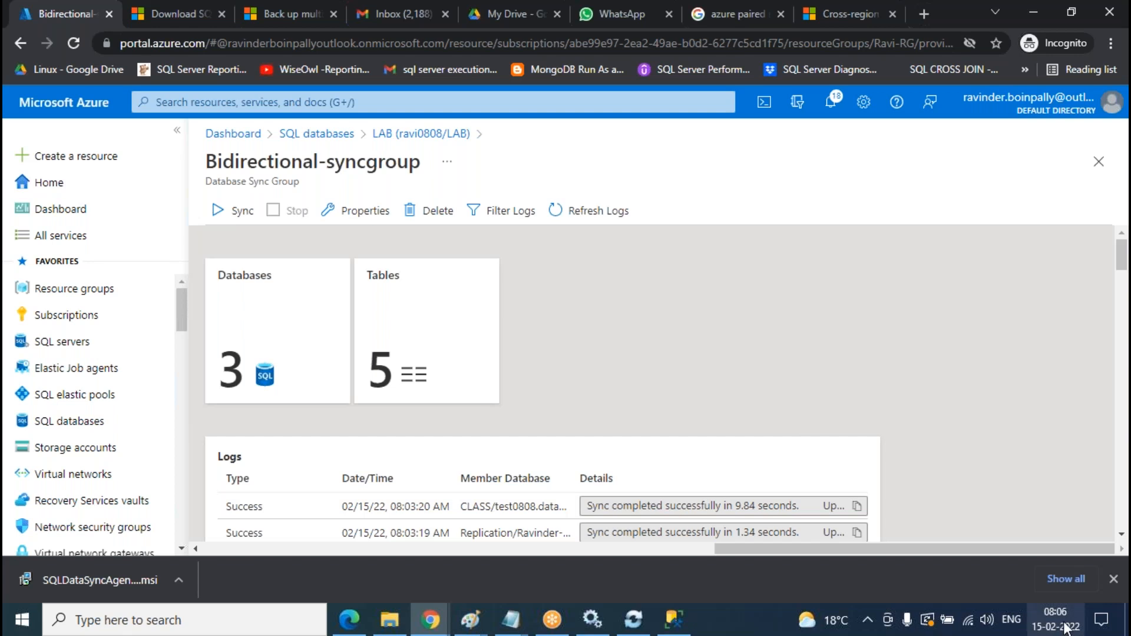
left_click(612, 219)
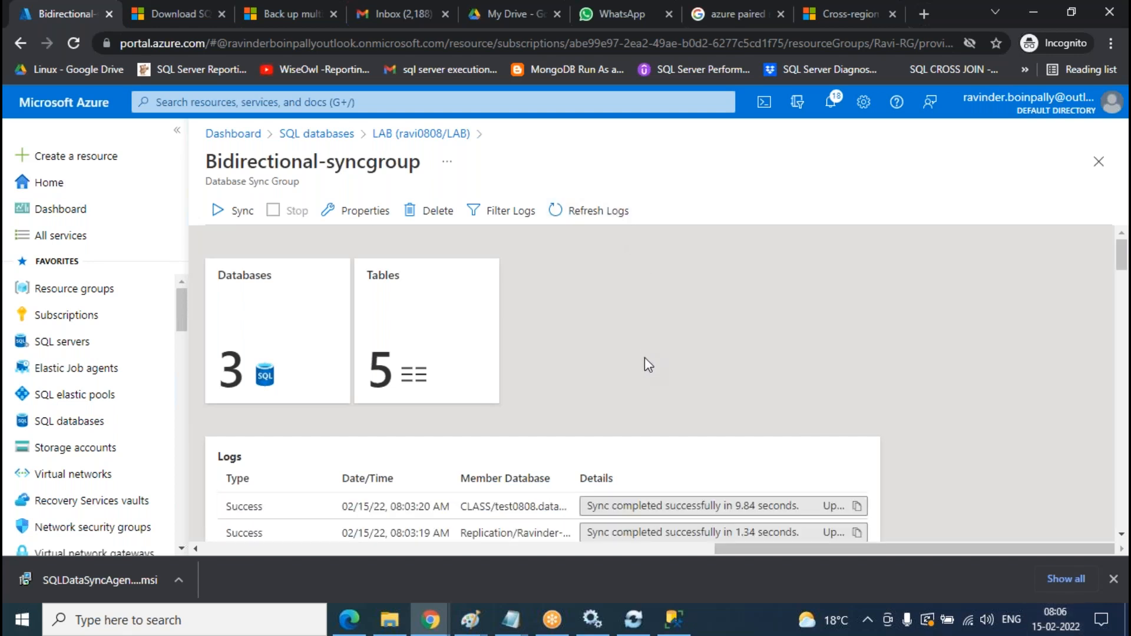
left_click(613, 219)
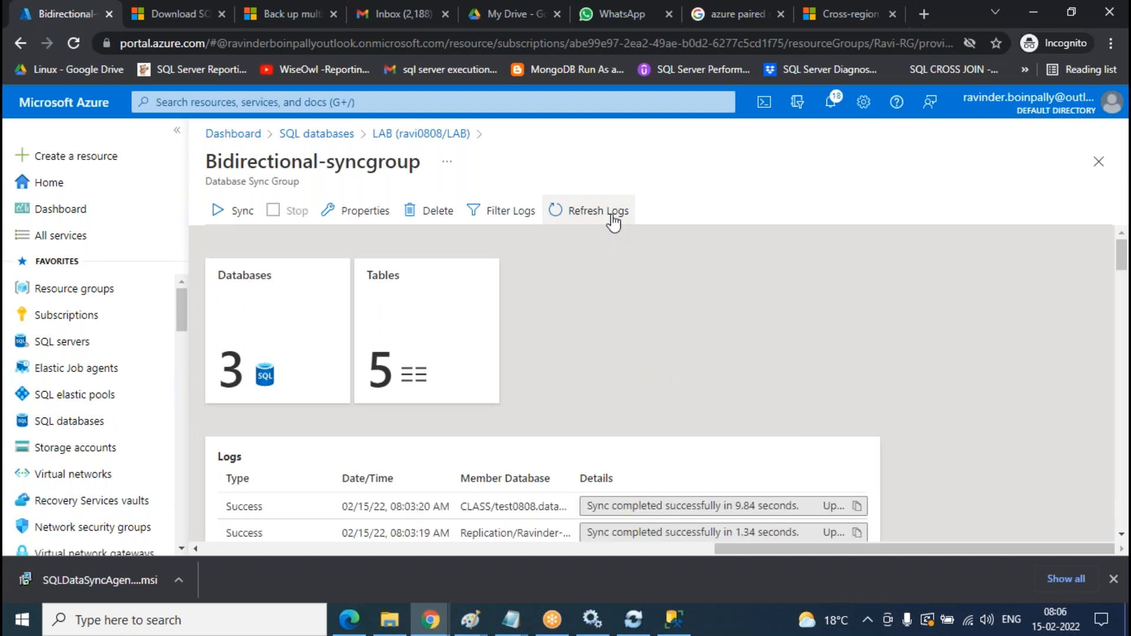
left_click(613, 221)
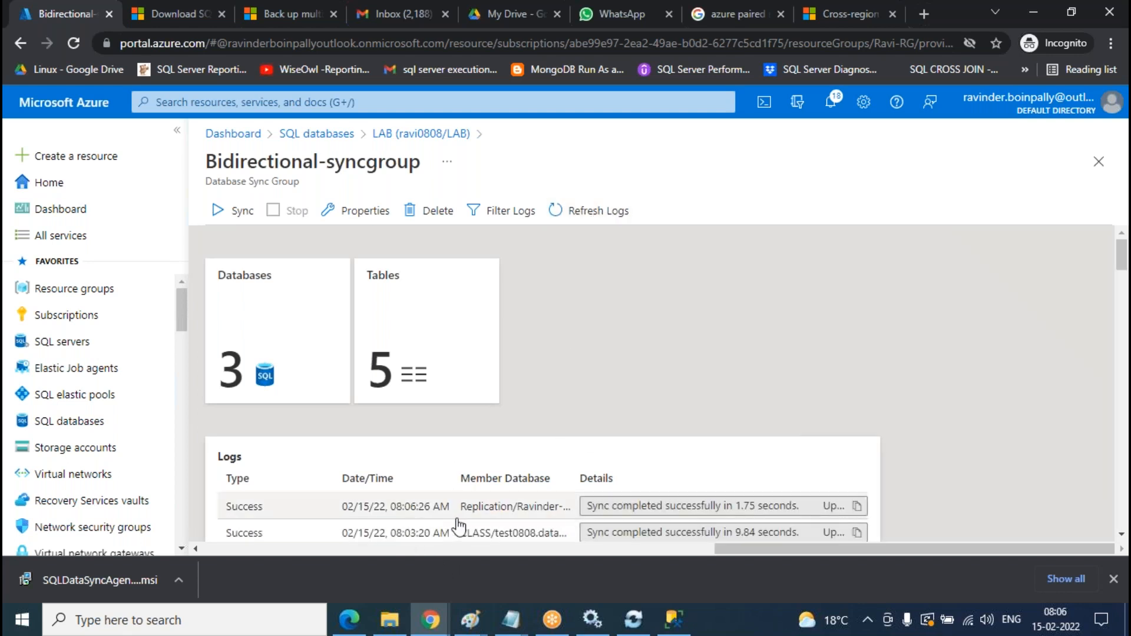
left_click(597, 227)
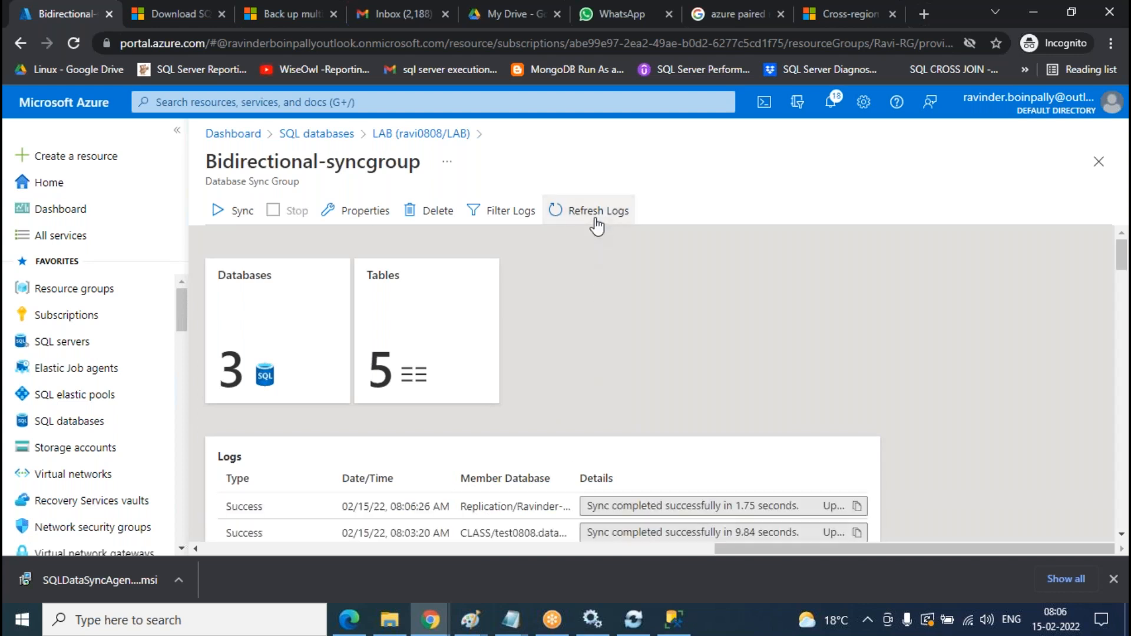
scroll(460, 474, "down", 2)
left_click(599, 223)
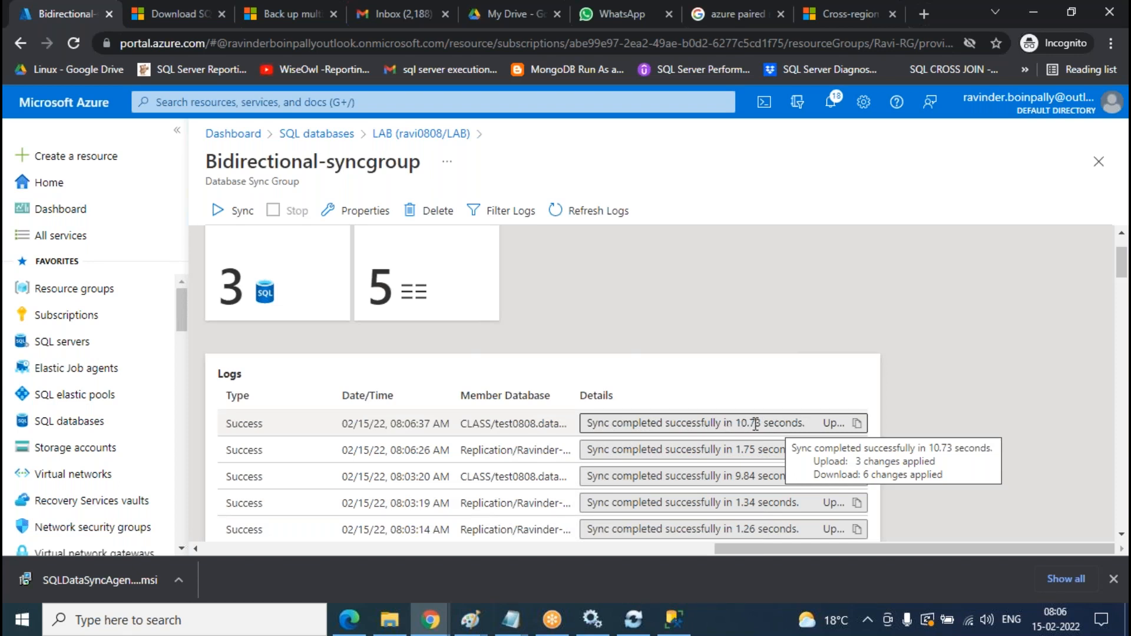
- Check the latest sync's 10.73 second duration, then go back to Management Studio
left_click_drag(762, 423, 736, 423)
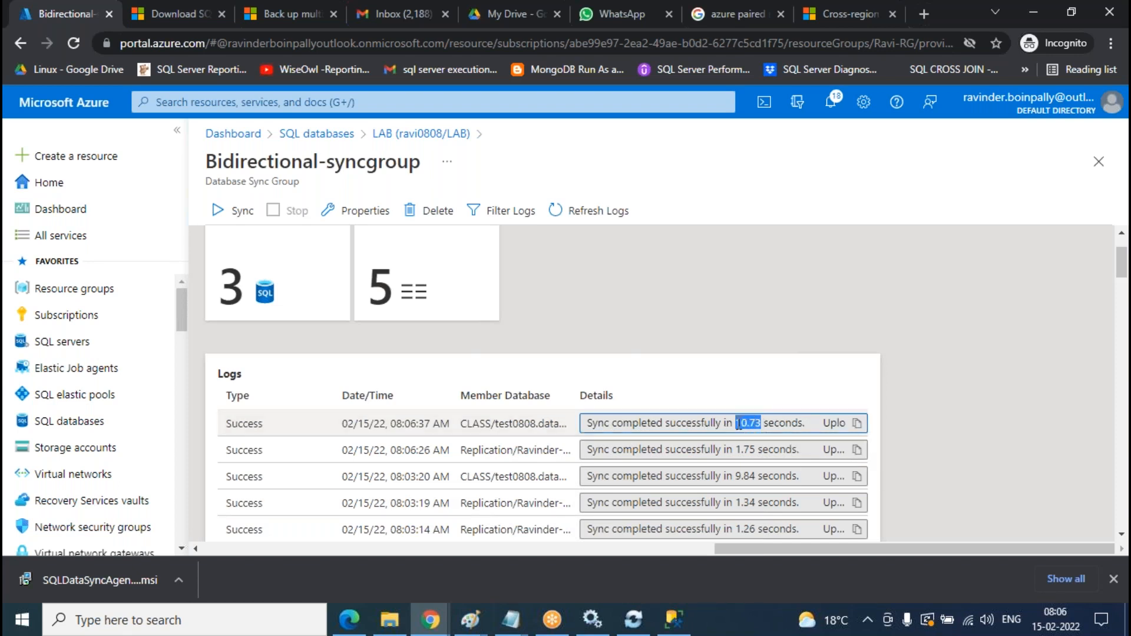
left_click(708, 325)
left_click(674, 620)
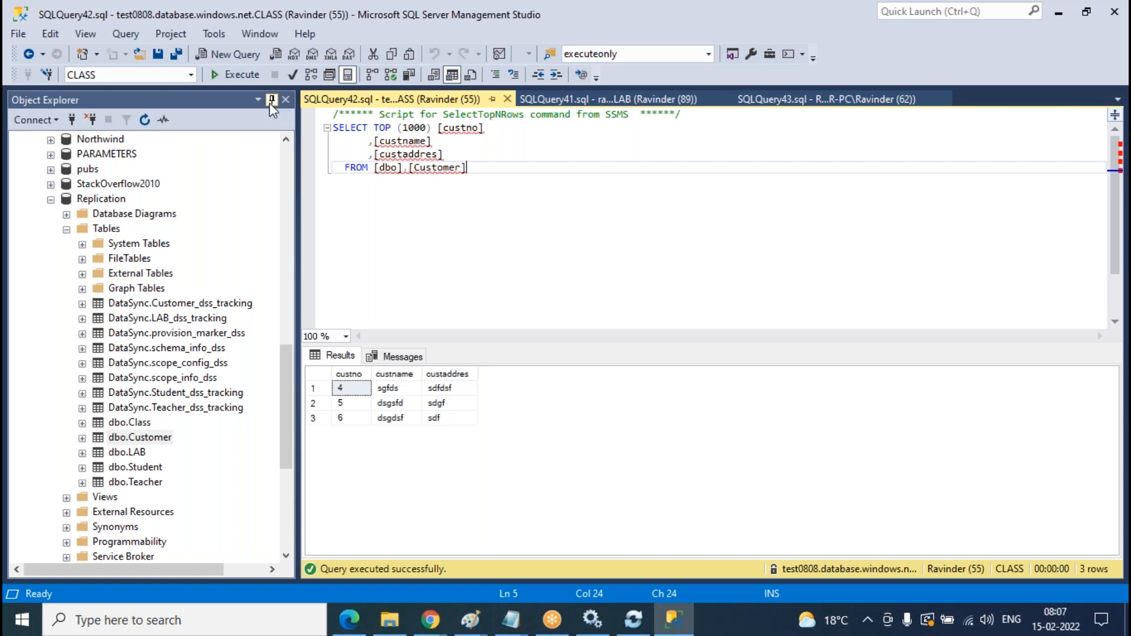
- Re-run the Customer SELECT on CLASS, Replication and LAB to compare their row counts
left_click(241, 78)
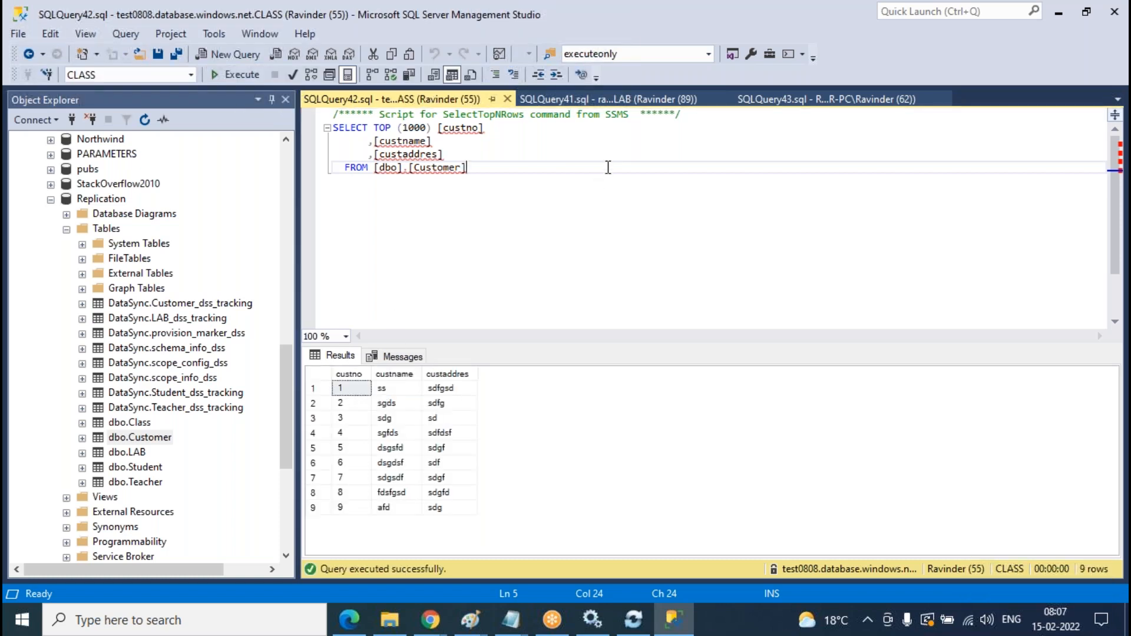
left_click(607, 99)
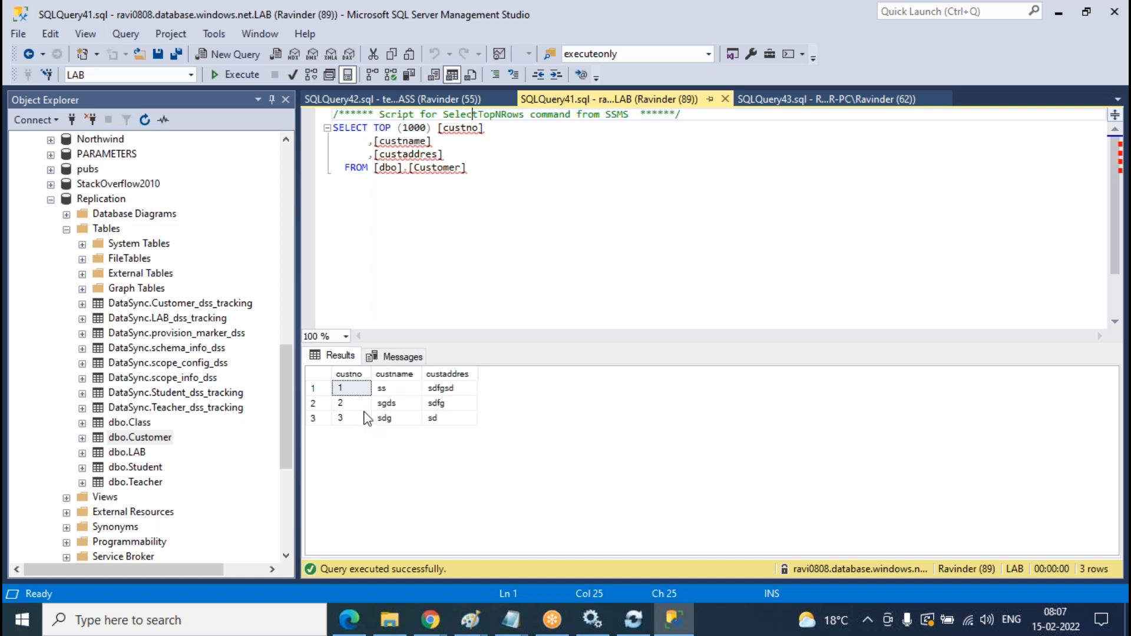
left_click(808, 103)
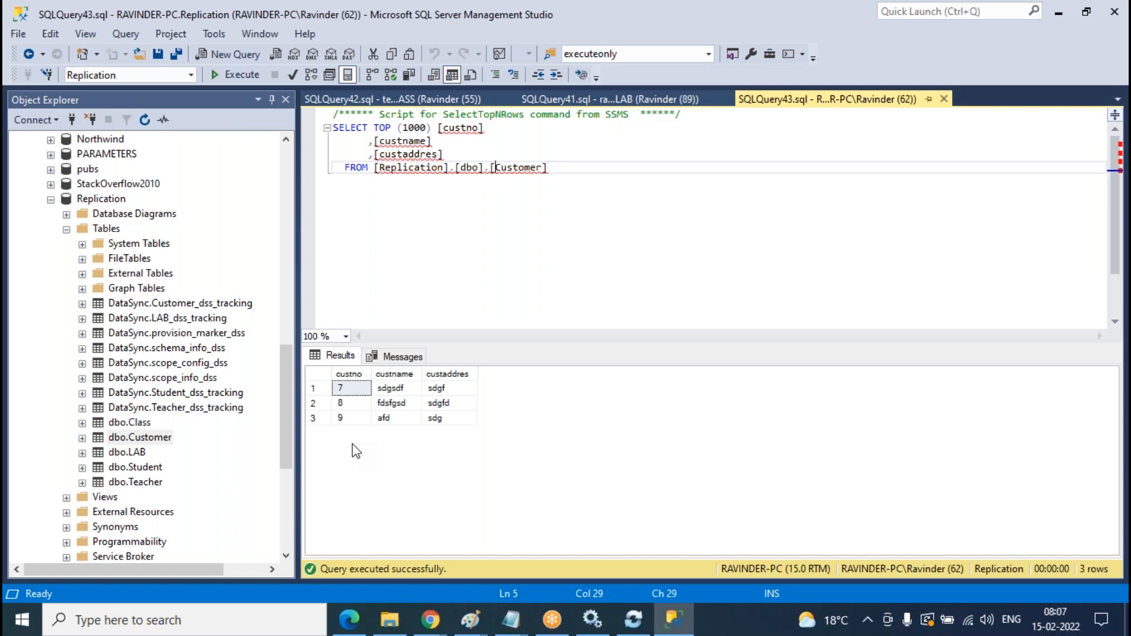
left_click(248, 79)
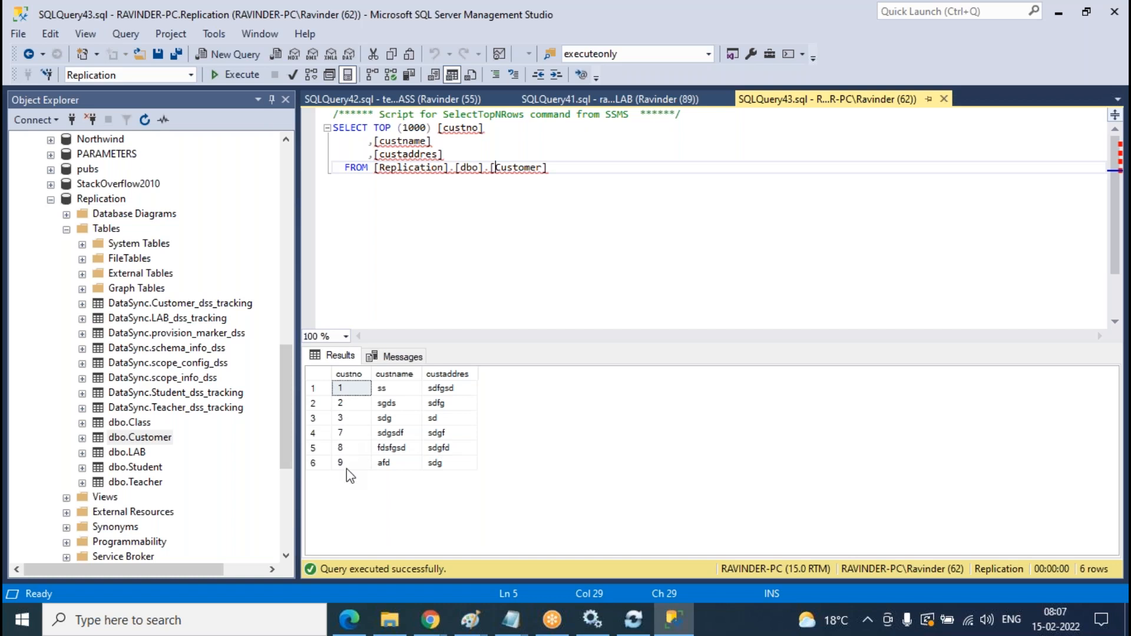
left_click(660, 100)
key("F5")
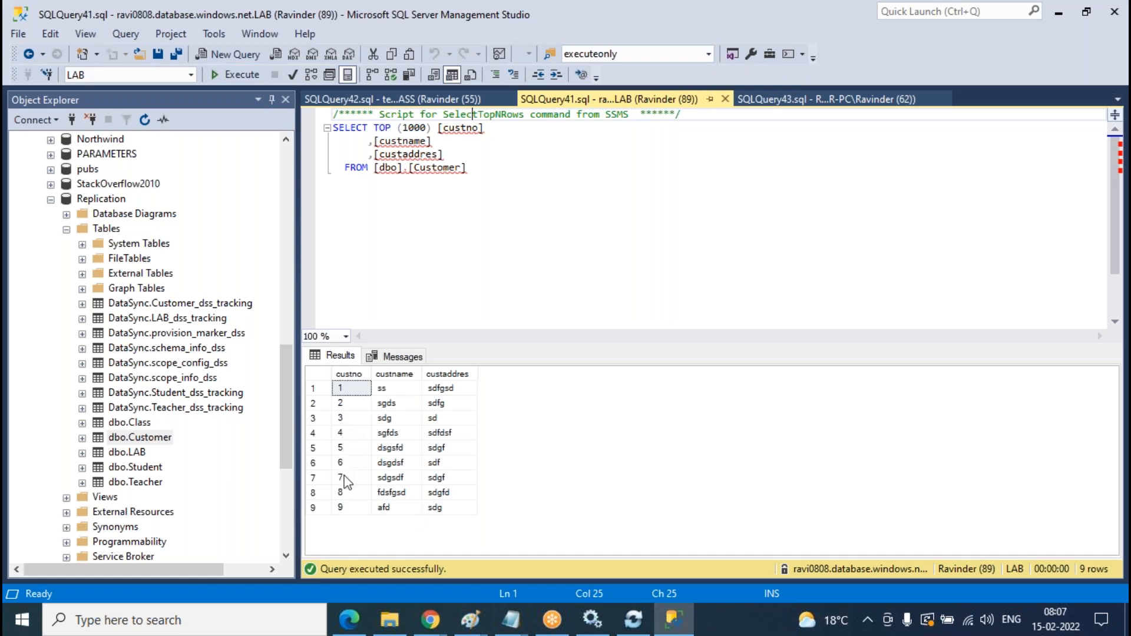
- Re-run the CLASS and Replication Customer queries: CLASS has 9 rows, Replication only 6
left_click(392, 99)
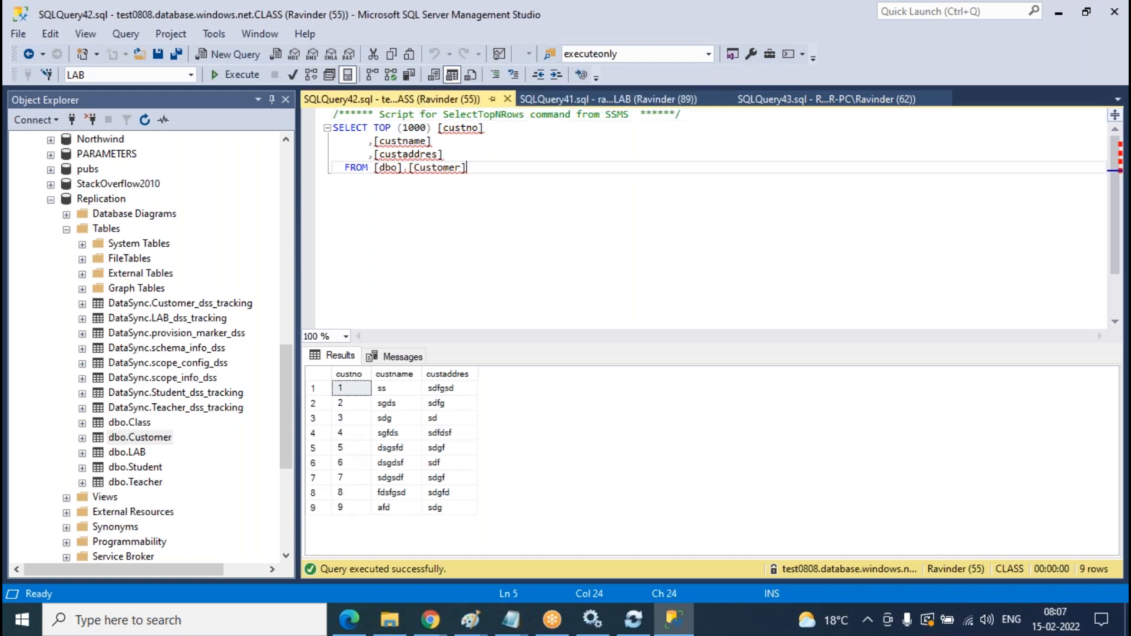
left_click(237, 73)
left_click(844, 101)
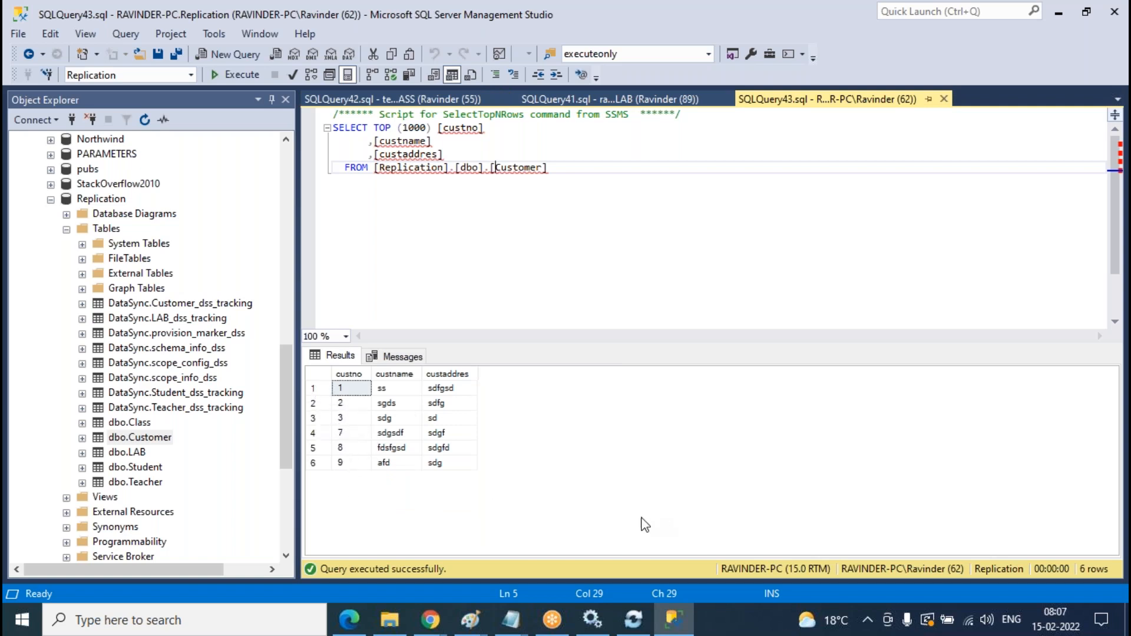
left_click(232, 74)
mouse_move(431, 620)
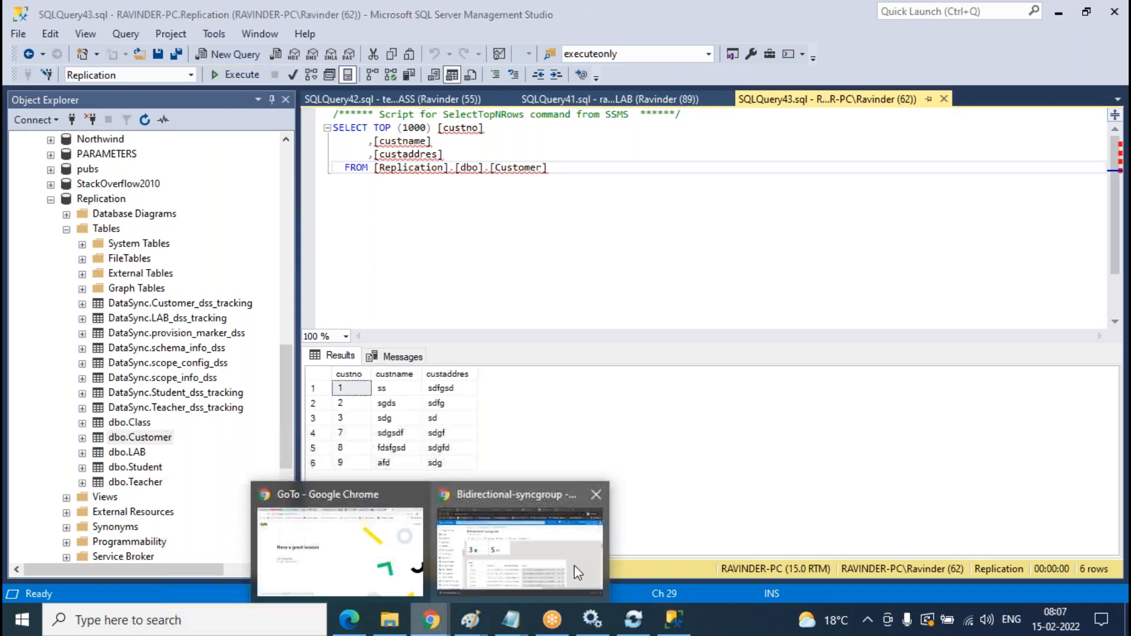
left_click(575, 565)
- Manually sync Bidirectional-syncgroup and refresh its logs to show the successful 08:07:48 Replication sync
left_click(236, 211)
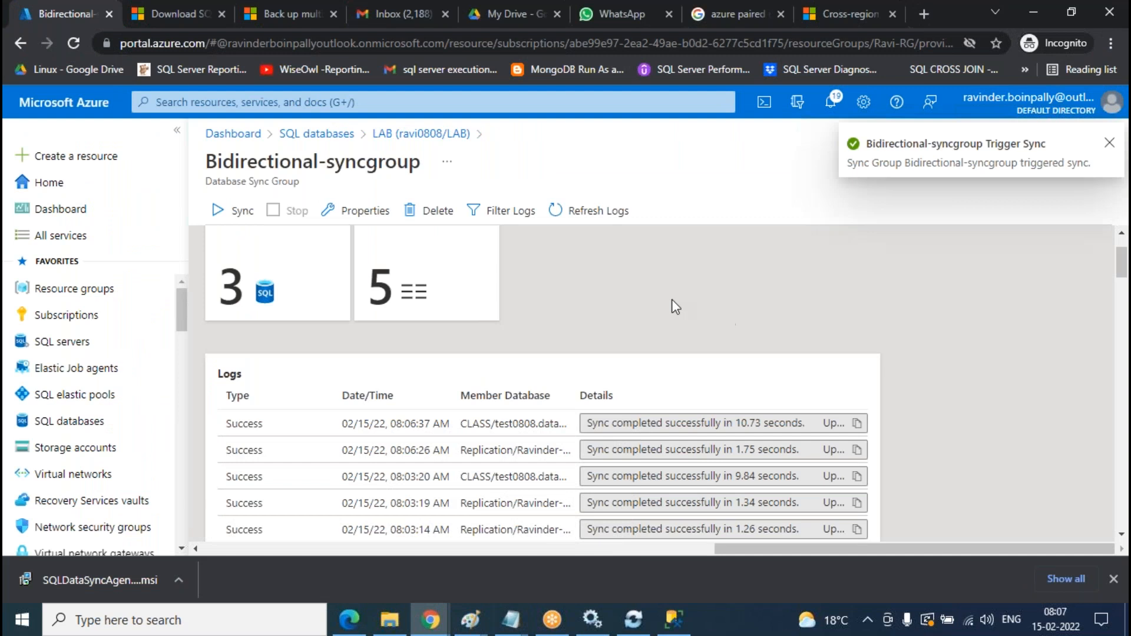
left_click(602, 227)
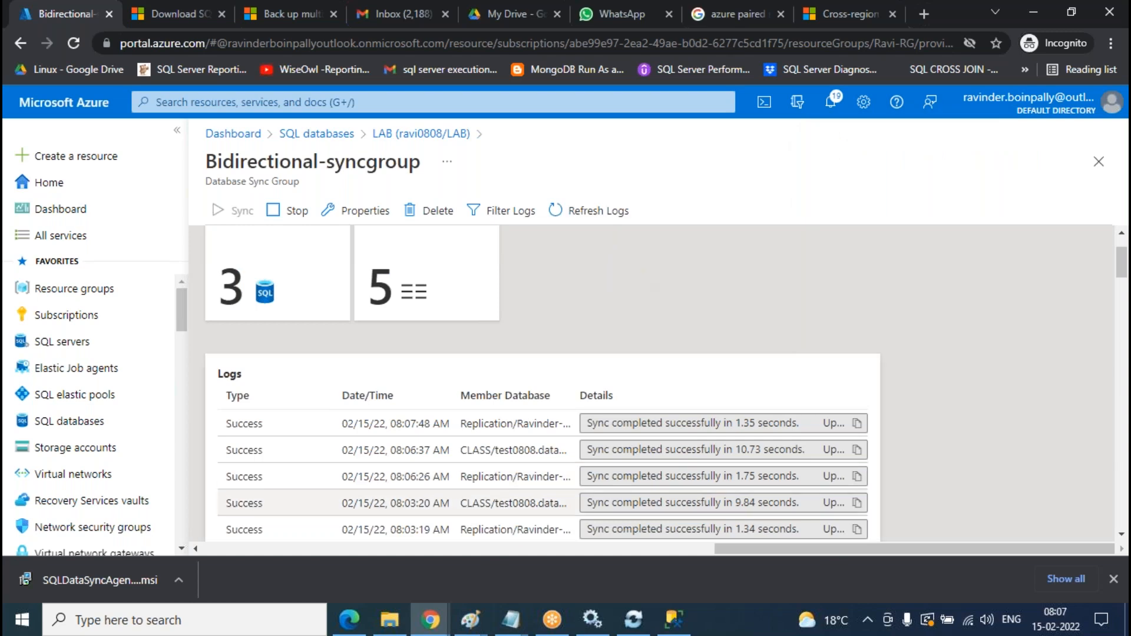
left_click(673, 619)
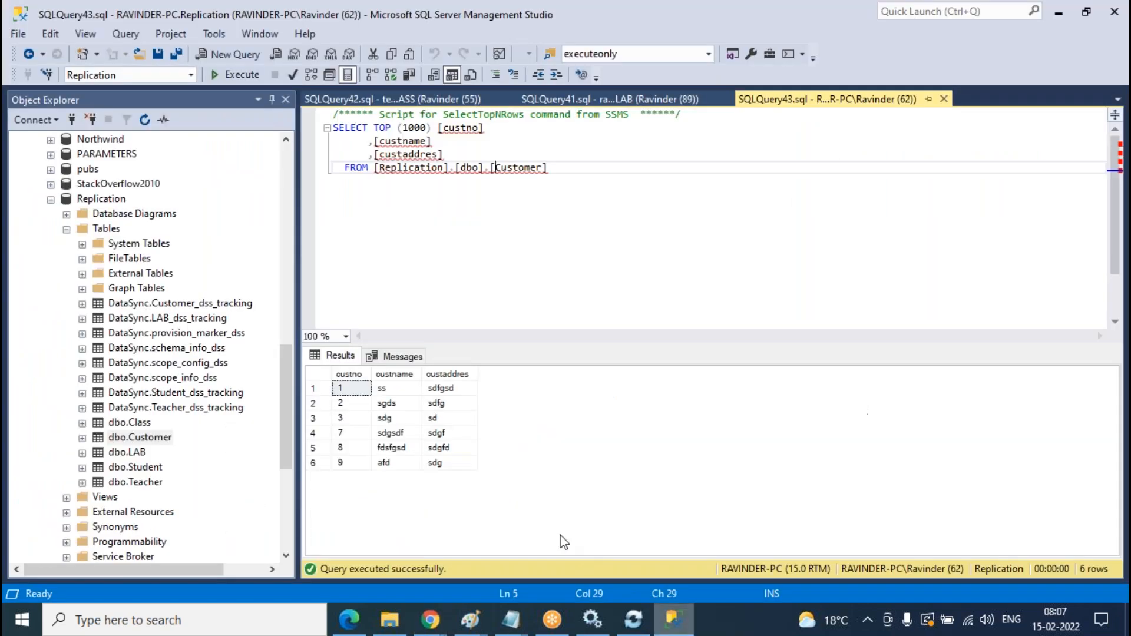
- Confirm Replication's Customer table has all 9 rows, then close the Replication and LAB query windows
left_click(249, 75)
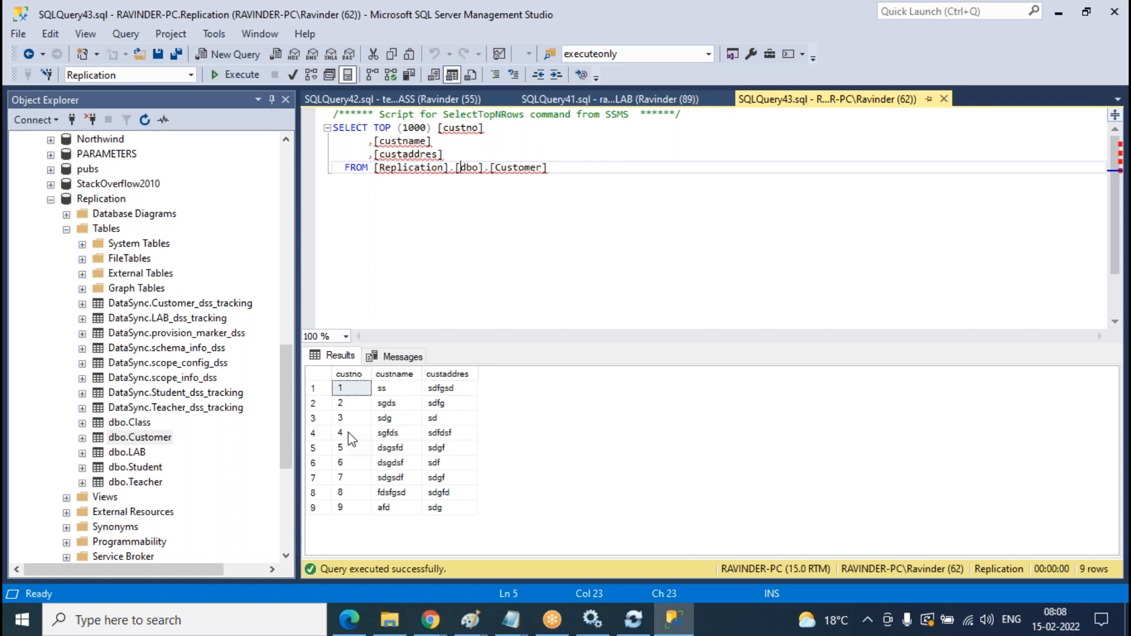
left_click(944, 99)
left_click(706, 105)
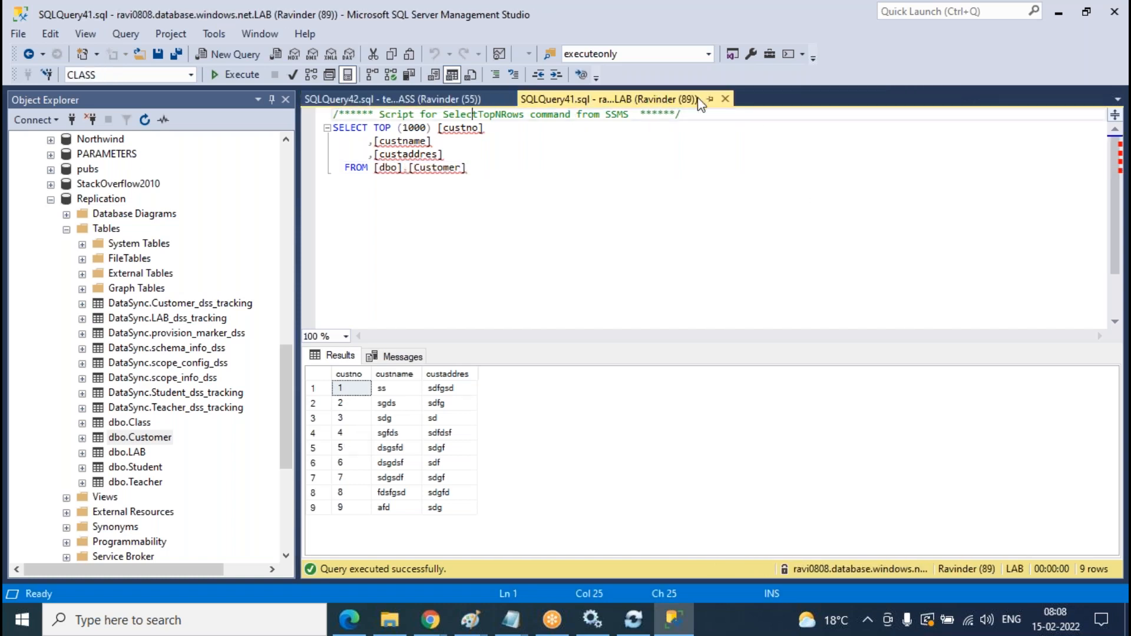
left_click(725, 99)
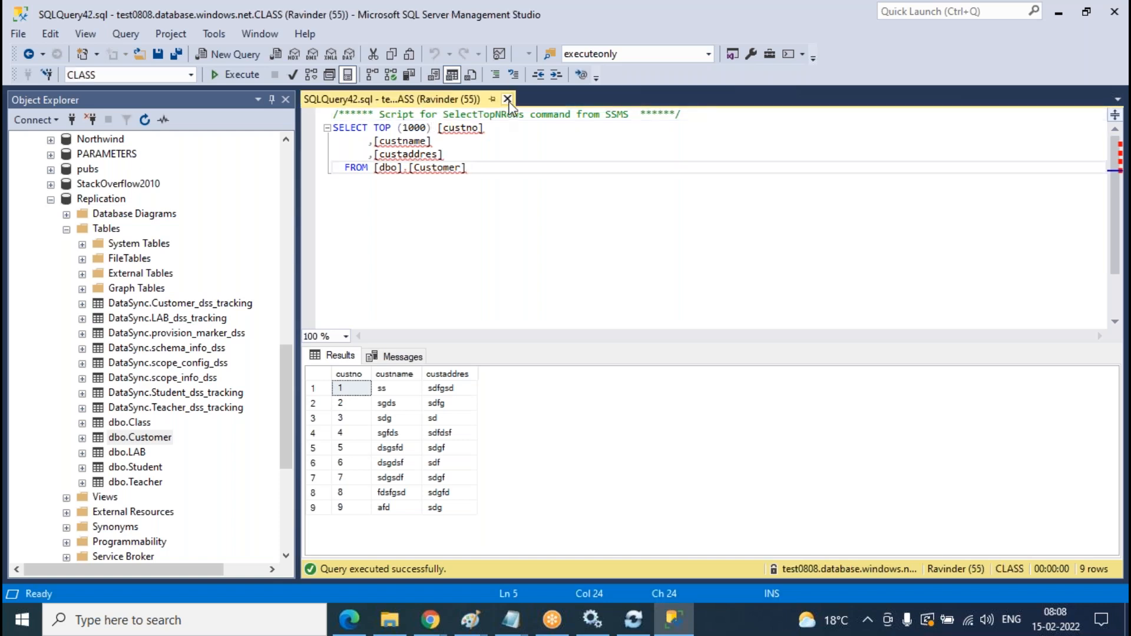
- Close the CLASS query window and collapse the Replication, CLASS and on-premises server trees in Object Explorer
left_click(510, 99)
scroll(120, 309, "up", 6)
left_click(66, 498)
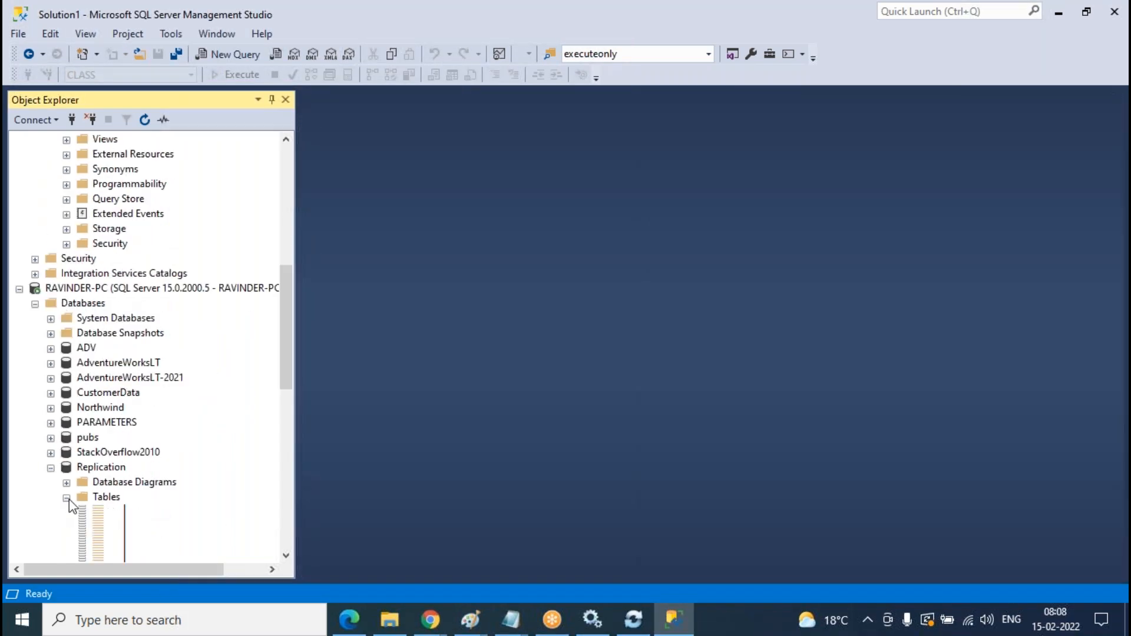
left_click(52, 469)
scroll(147, 433, "up", 9)
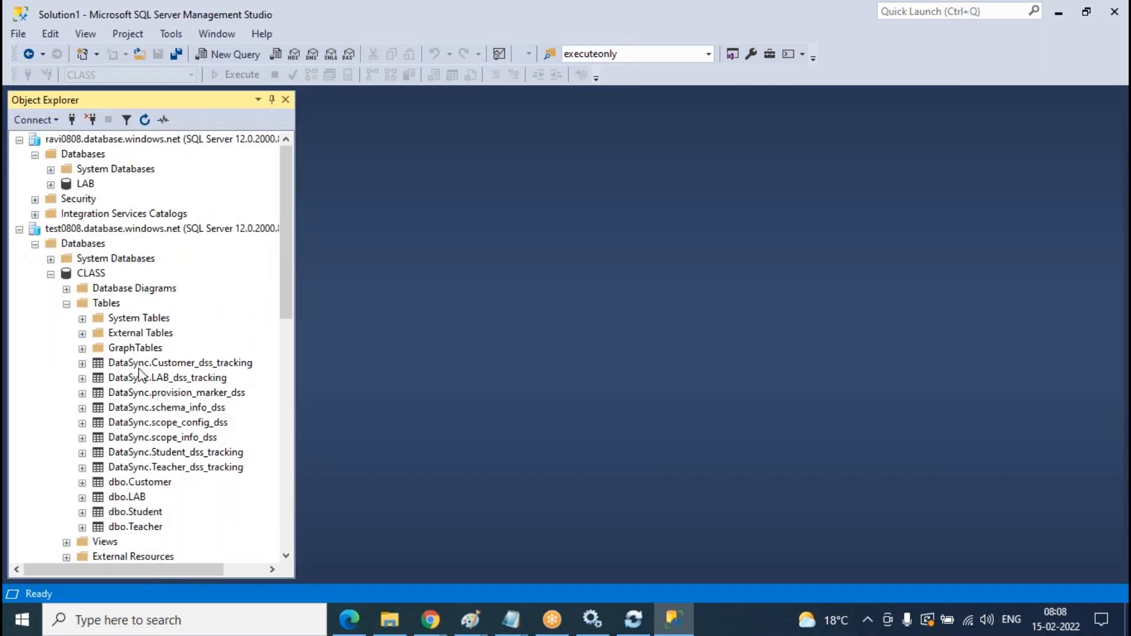
left_click(66, 303)
left_click(50, 274)
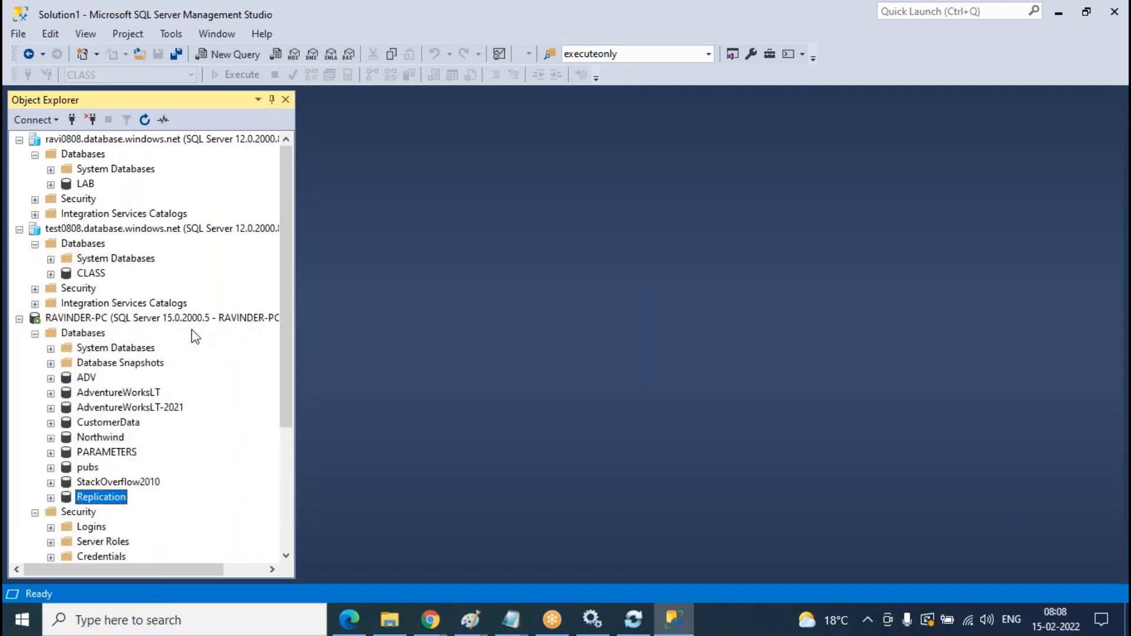
left_click(35, 333)
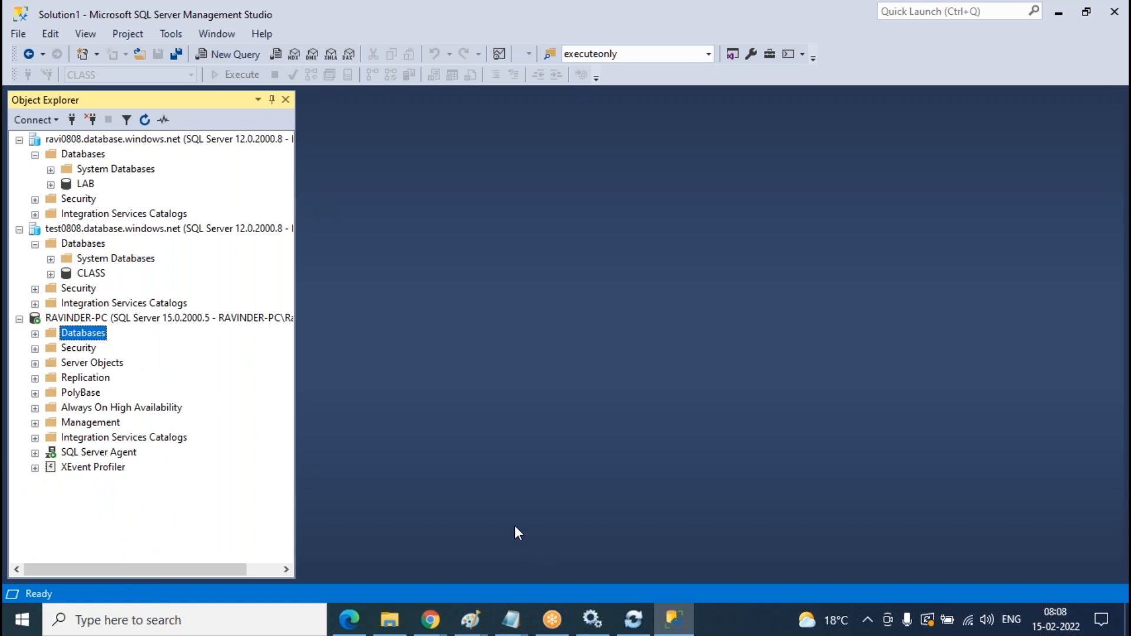
left_click(104, 319)
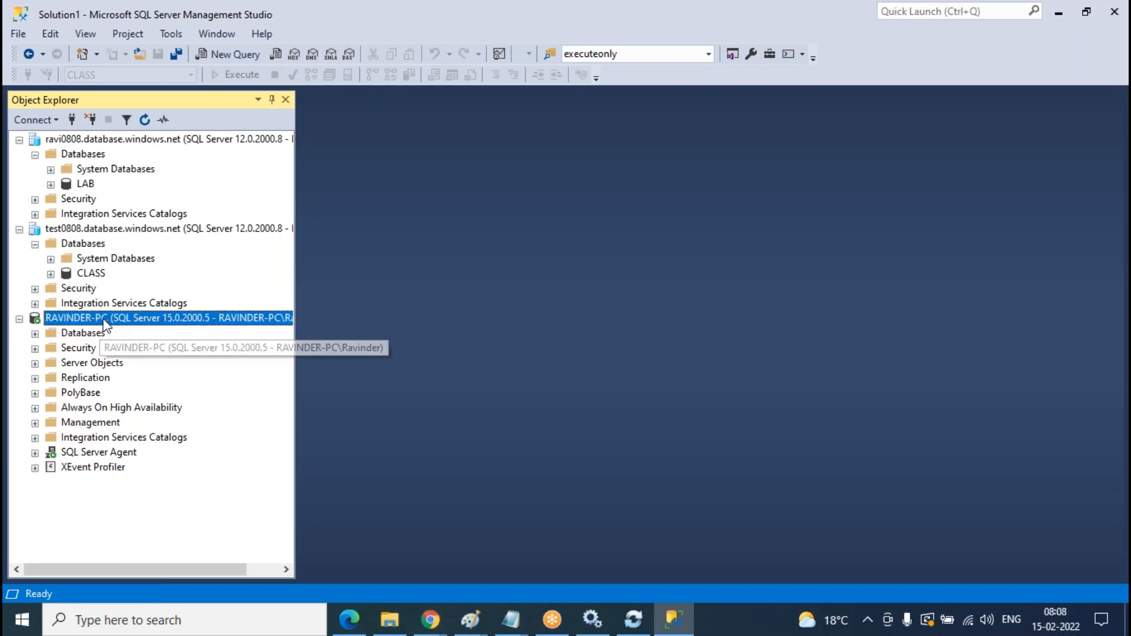
left_click(170, 229)
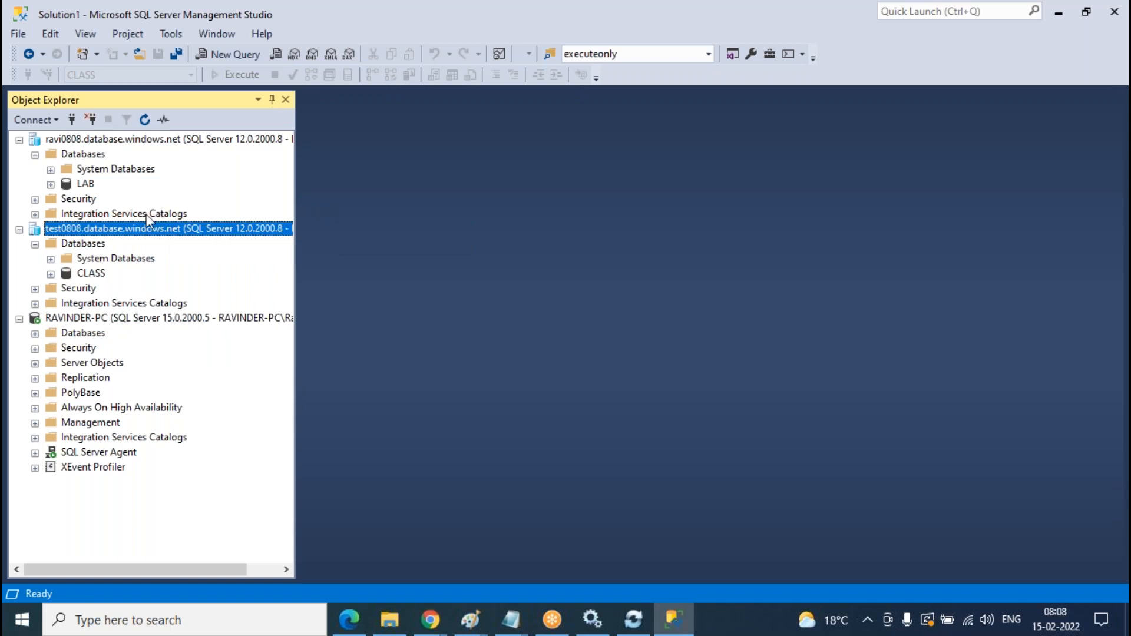
left_click(154, 321)
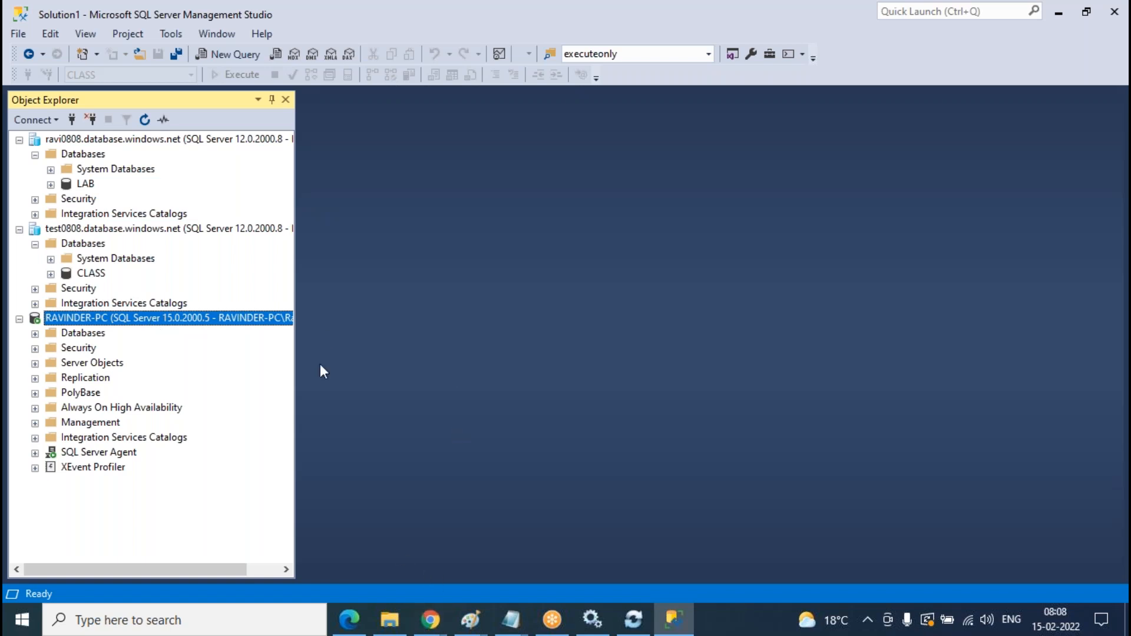
- Launch Paint by searching Windows for mspaint
left_click(259, 622)
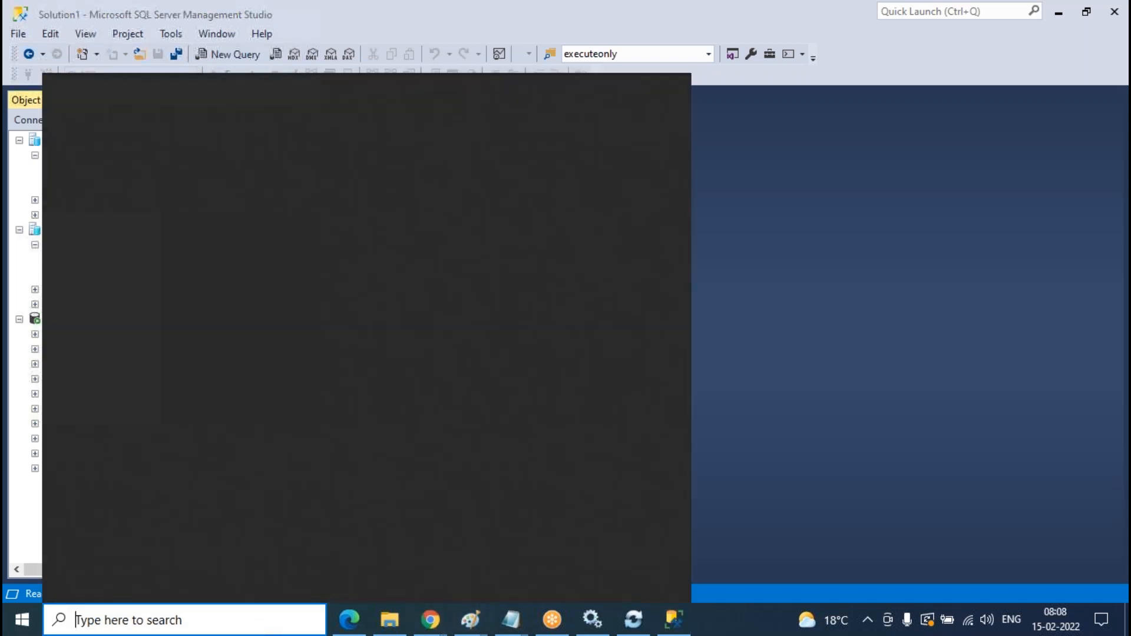
type("mspaint")
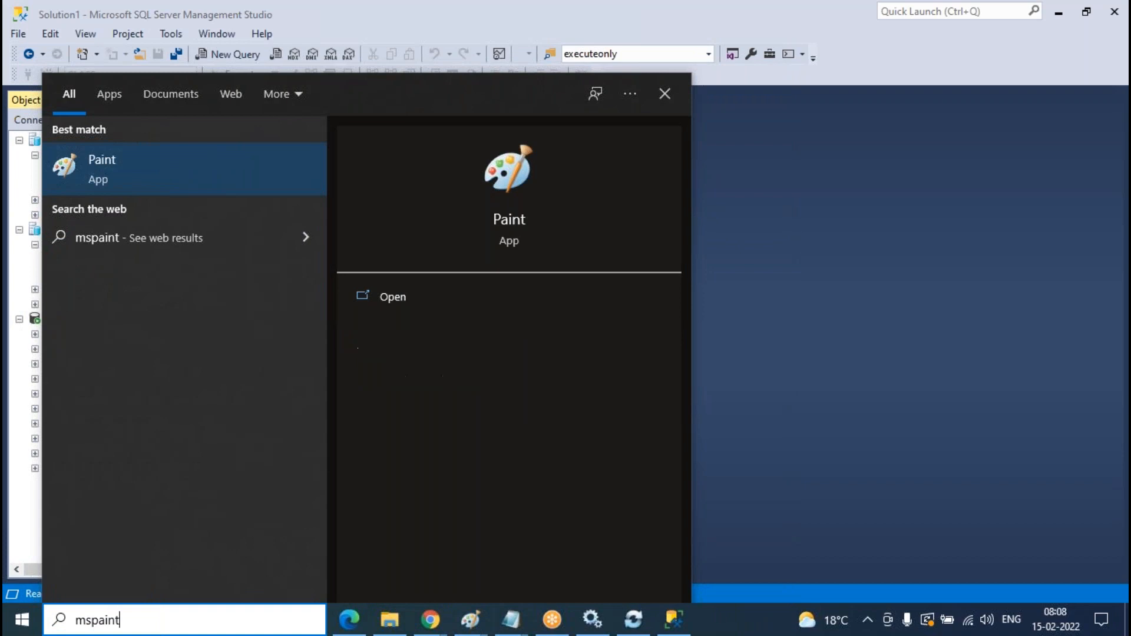
key("Return")
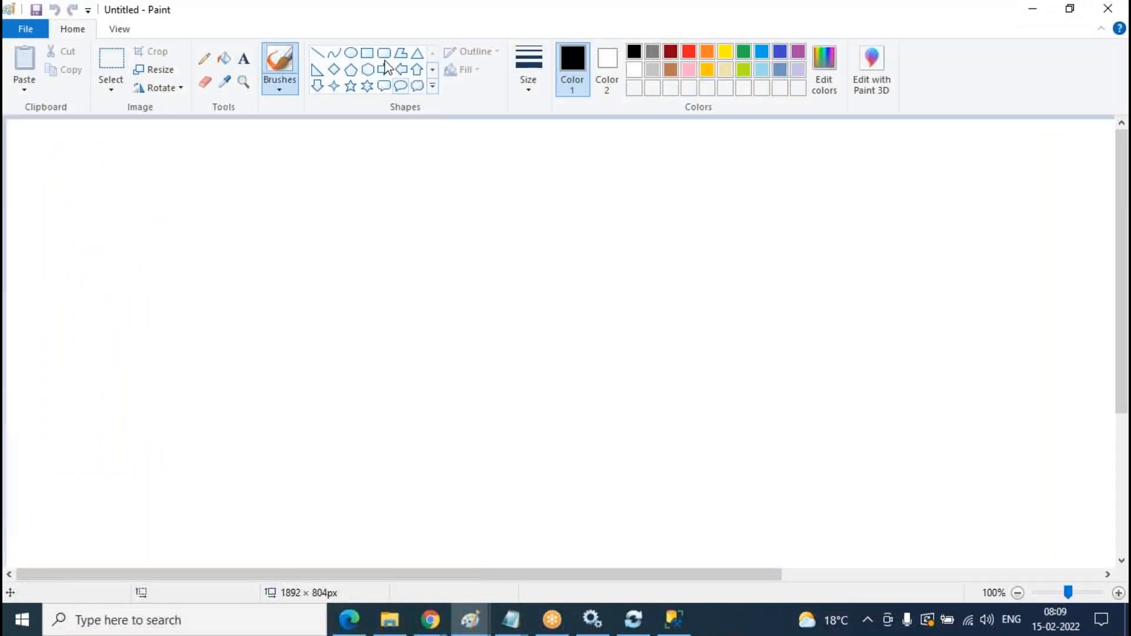
- Draw two rectangles, one on the left and one on the upper right of the canvas
left_click(369, 54)
left_click_drag(184, 290, 323, 446)
left_click_drag(652, 182, 849, 334)
left_click(697, 391)
- Freehand three lines into the left box, one rising to the right box, and fanning lines
left_click(205, 58)
left_click_drag(78, 276, 220, 311)
left_click_drag(93, 327, 204, 314)
left_click_drag(74, 422, 199, 359)
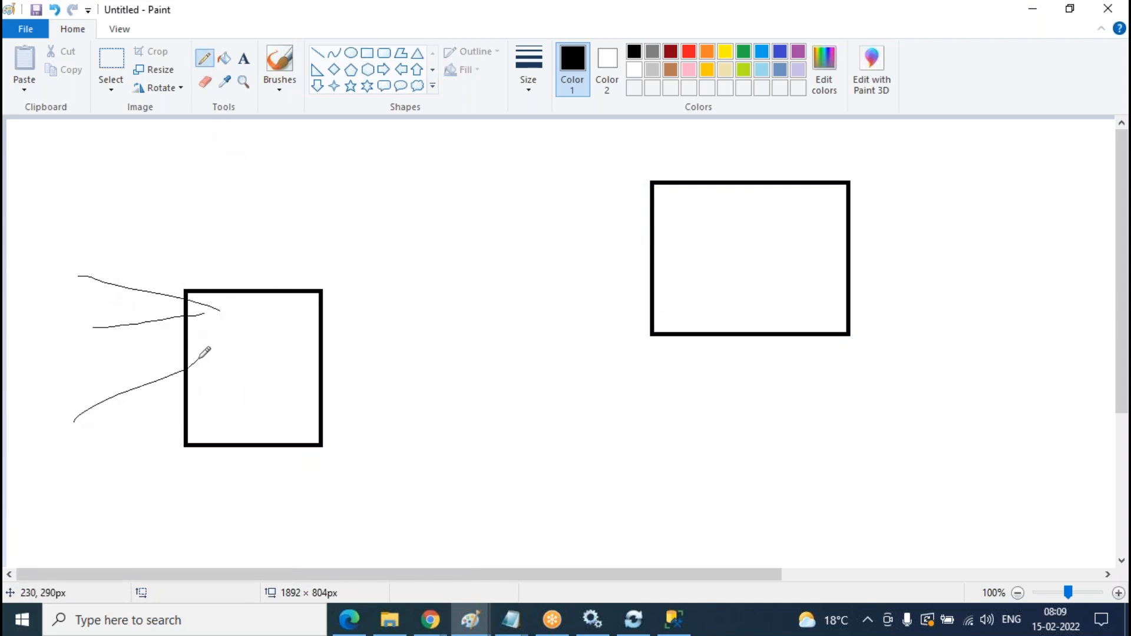
mouse_move(285, 324)
left_mouse_down()
mouse_move(321, 197)
mouse_move(407, 145)
mouse_move(537, 142)
mouse_move(659, 158)
mouse_move(736, 201)
mouse_move(744, 227)
mouse_move(776, 195)
mouse_move(785, 229)
mouse_move(724, 228)
mouse_move(1055, 183)
left_mouse_up()
mouse_move(782, 213)
left_mouse_down()
mouse_move(921, 339)
mouse_move(952, 390)
mouse_move(987, 245)
mouse_move(1024, 265)
mouse_move(817, 188)
mouse_move(948, 121)
left_mouse_up()
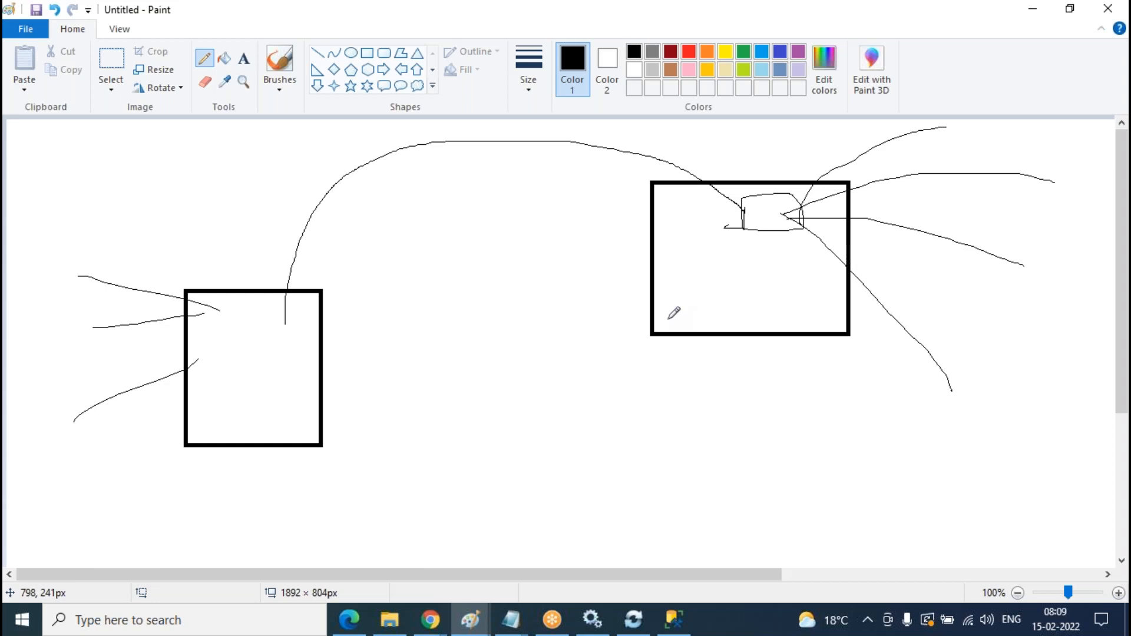
- Add a scribbled label and an M, draw linking curves, and undo the final looping lines
mouse_move(769, 370)
left_mouse_down()
mouse_move(776, 390)
mouse_move(791, 371)
mouse_move(824, 383)
mouse_move(827, 371)
left_mouse_up()
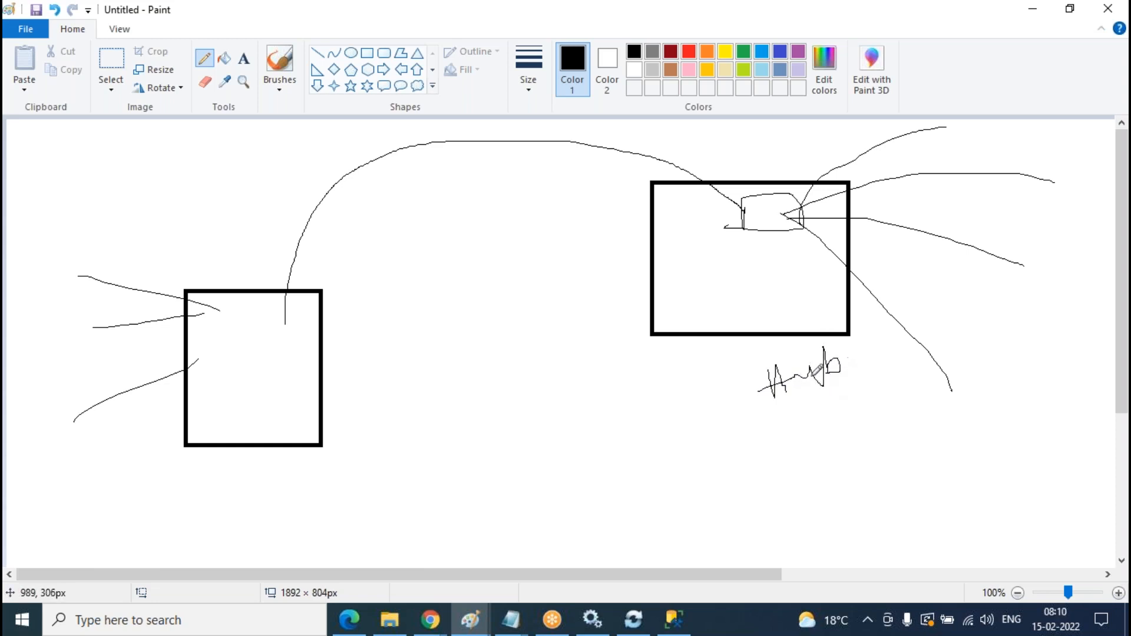
mouse_move(287, 511)
left_mouse_down()
mouse_move(314, 486)
mouse_move(326, 526)
left_mouse_up()
left_click_drag(944, 553, 830, 337)
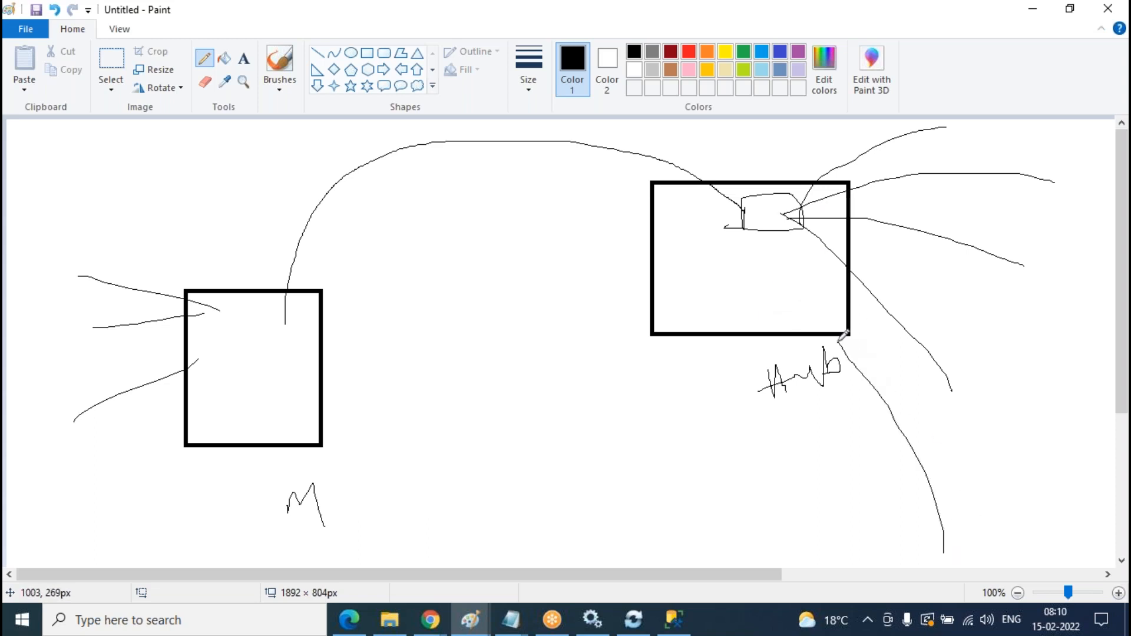
left_click_drag(780, 295, 318, 341)
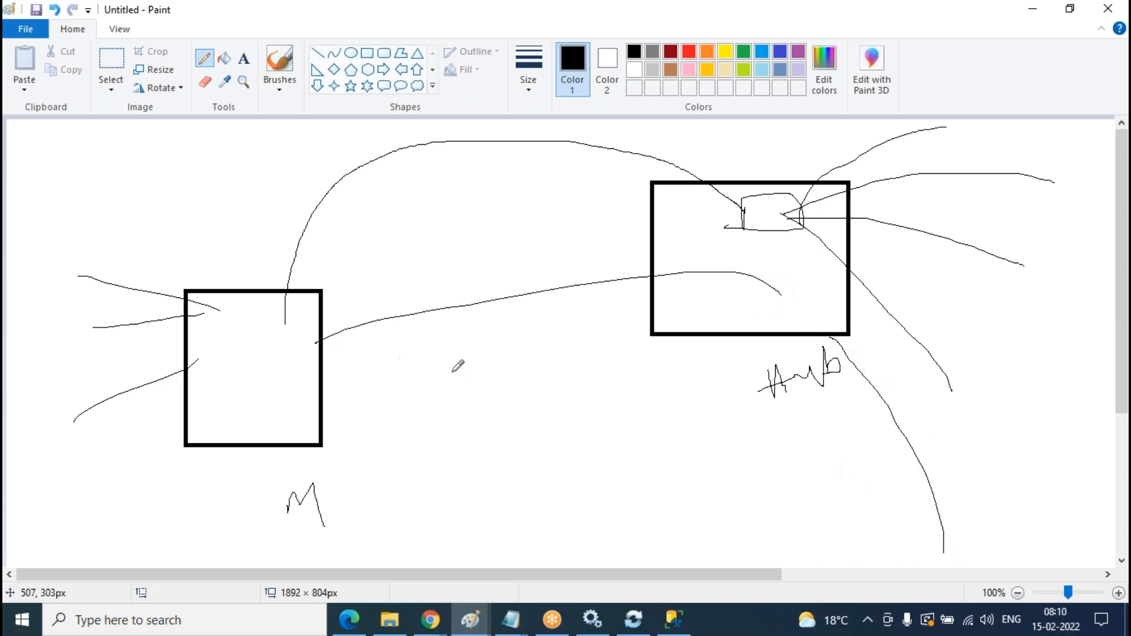
mouse_move(222, 381)
left_mouse_down()
mouse_move(215, 358)
mouse_move(267, 307)
mouse_move(282, 339)
mouse_move(463, 341)
left_mouse_up()
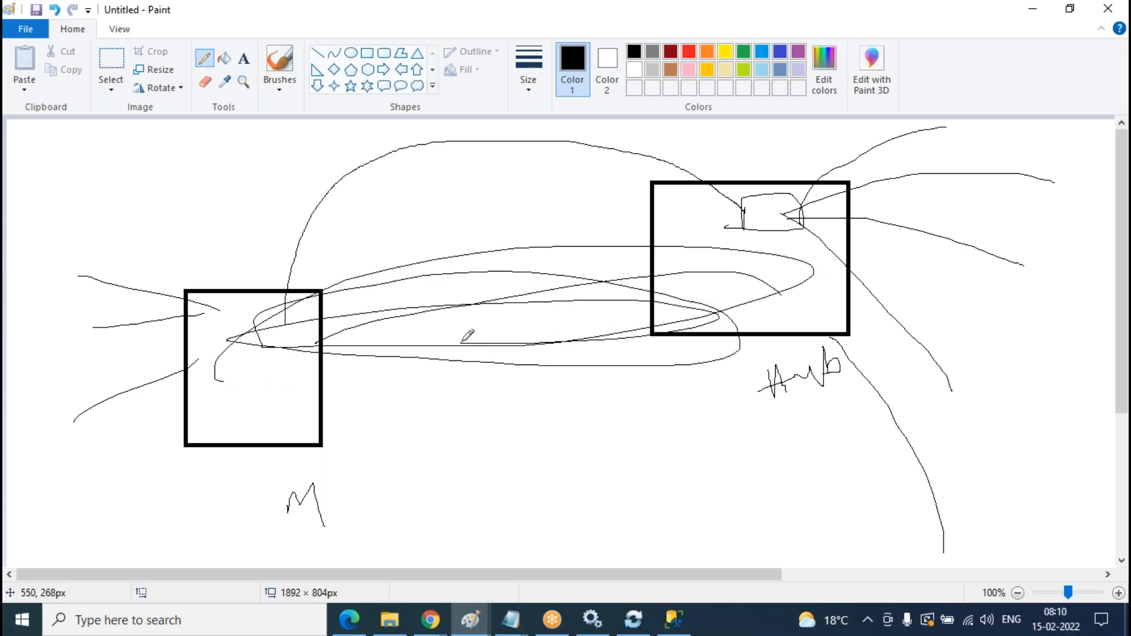
key("ctrl+z")
key("ctrl+z")
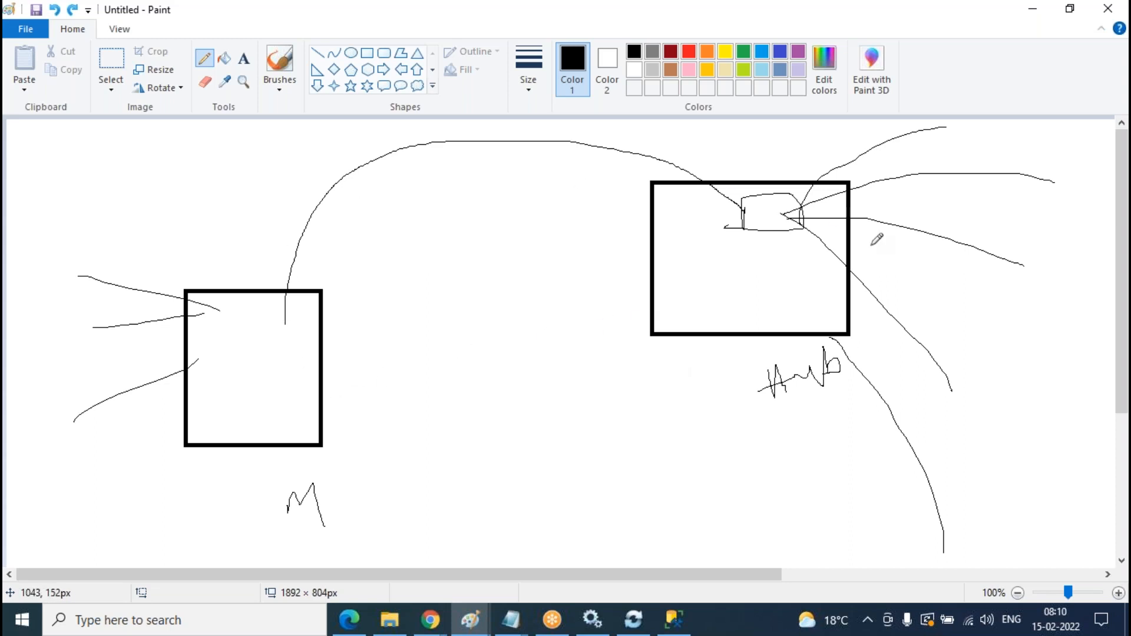
left_click(431, 620)
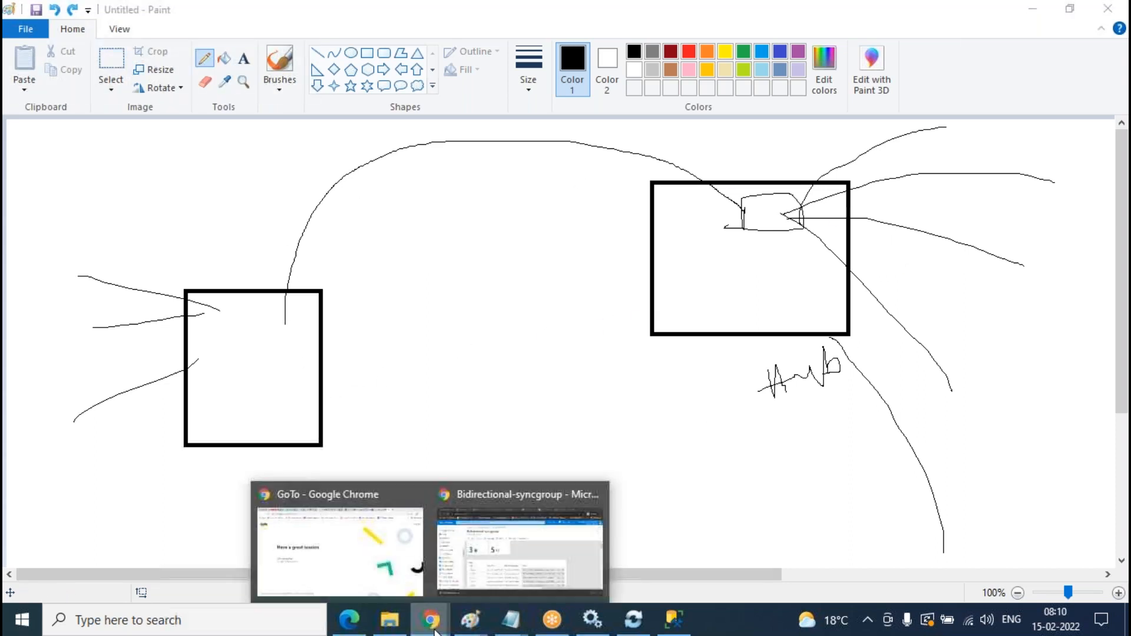
- Set Bidirectional-syncgroup's sync frequency to 30 Days, save, and view its synced tables list
left_click(578, 548)
left_click(371, 213)
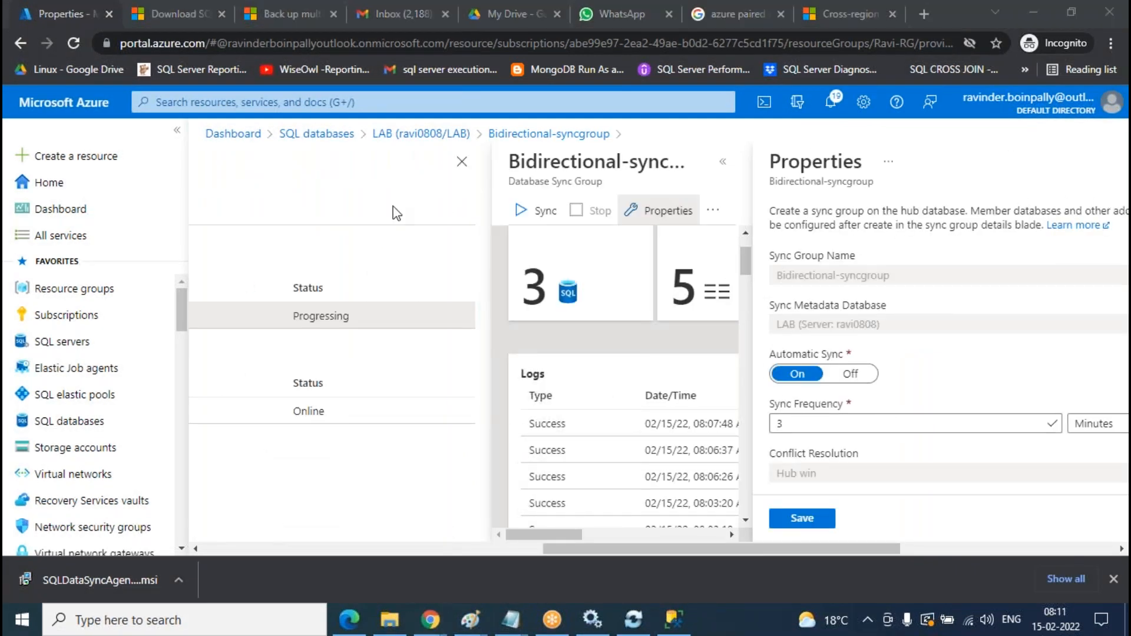
left_click(1102, 427)
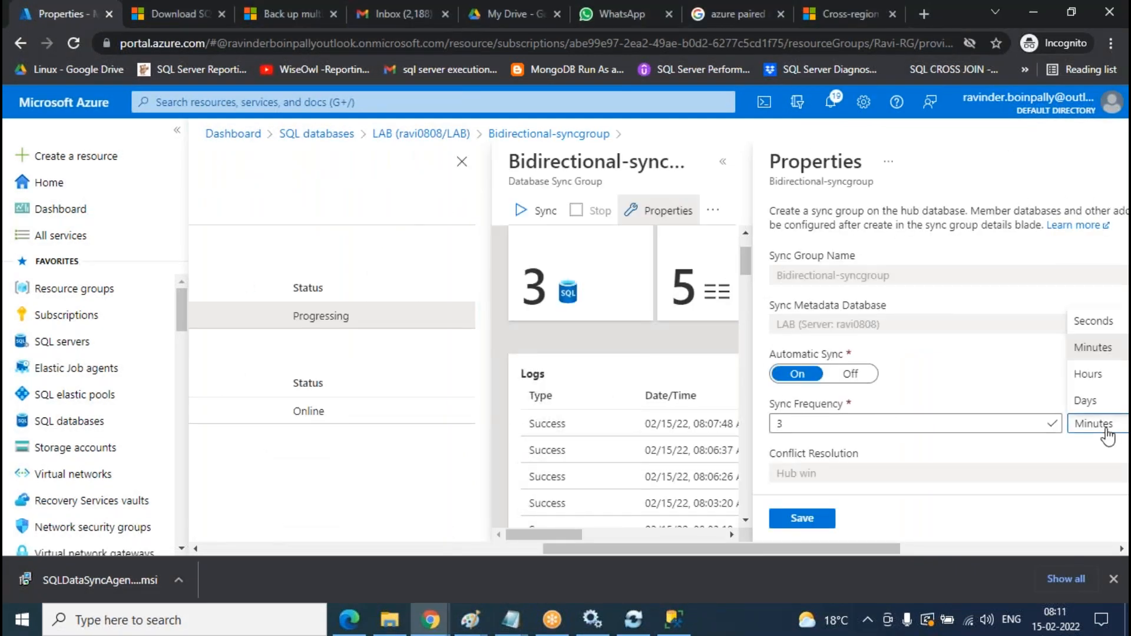
left_click(1098, 398)
double_click(810, 426)
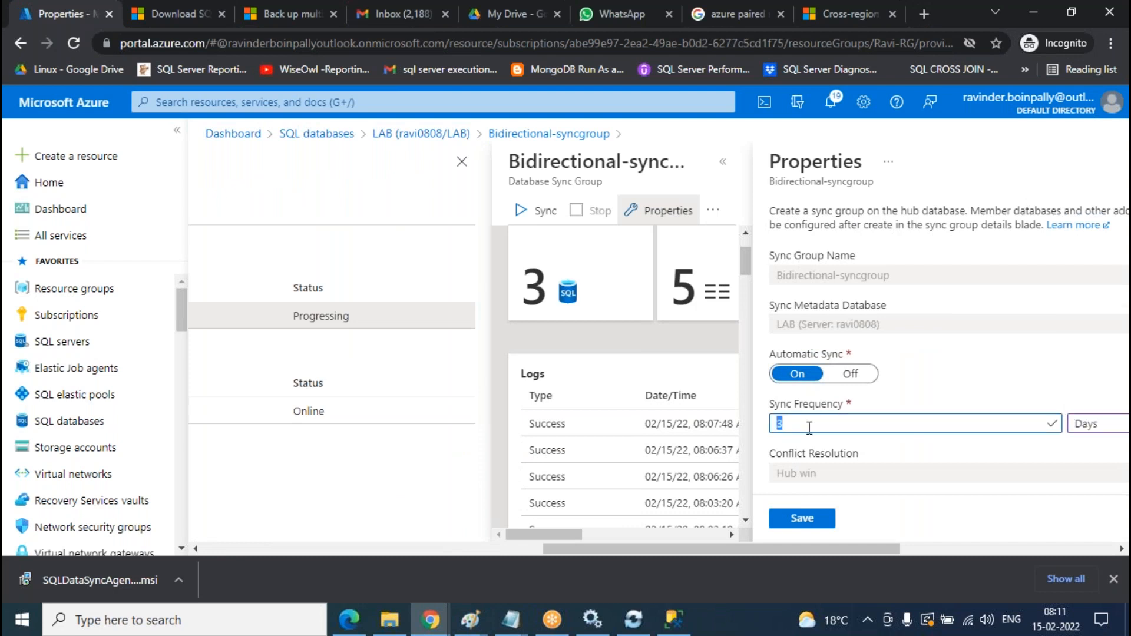
type("30")
left_click(825, 527)
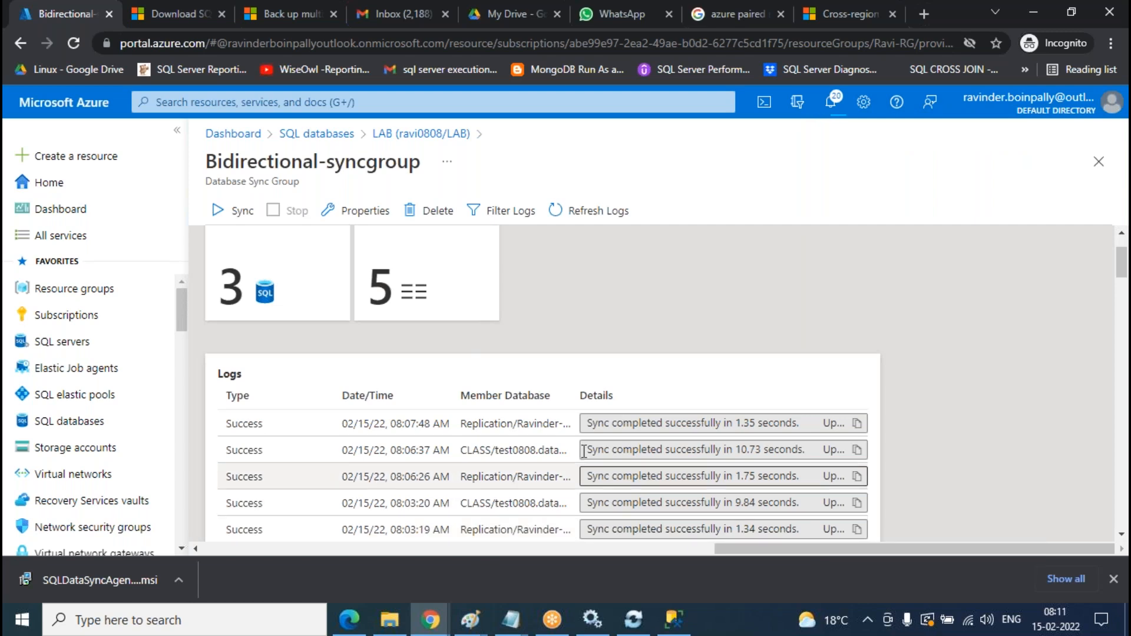
left_click(454, 245)
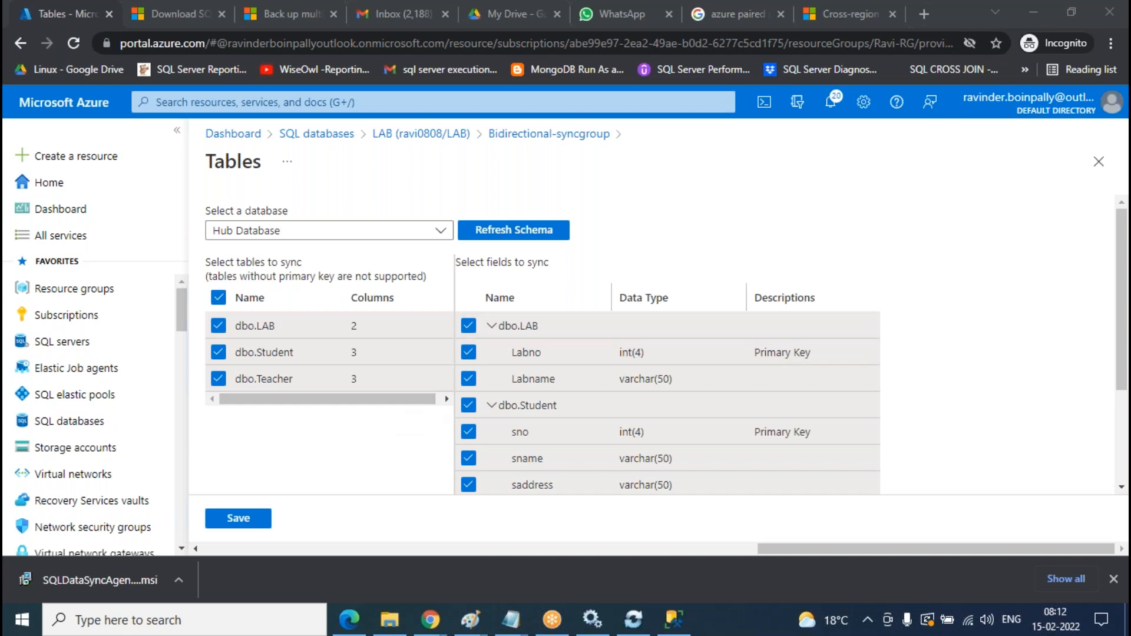
- Return to Bidirectional-syncgroup's properties, confirming the 30 Days sync frequency and Hub win conflict resolution
scroll(943, 265, "down", 2)
scroll(911, 299, "up", 2)
left_click(526, 135)
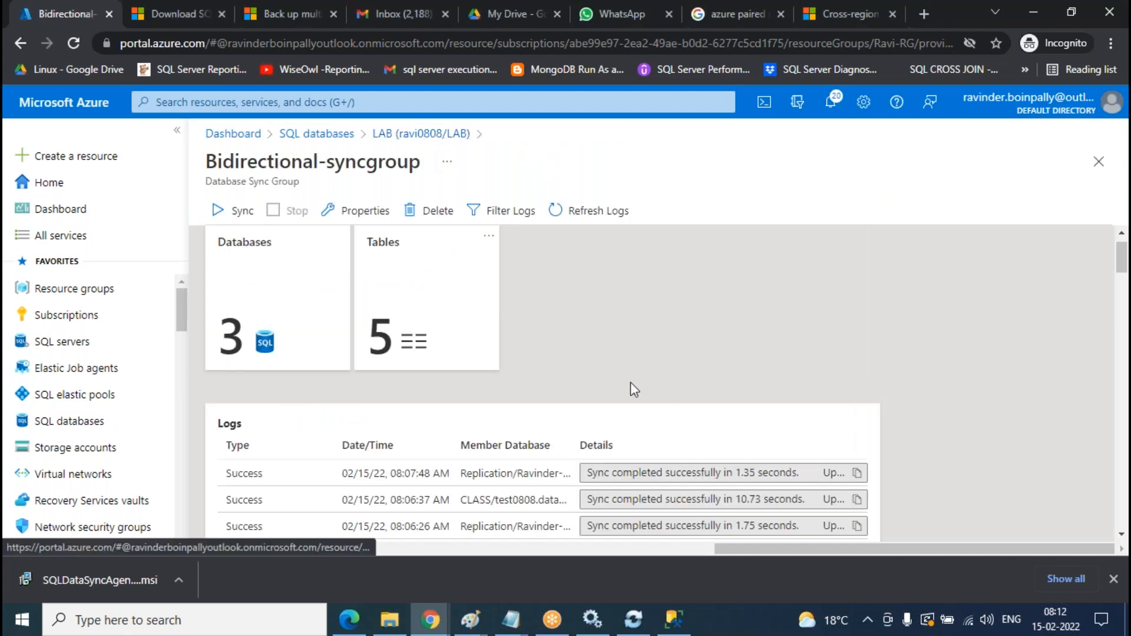
scroll(648, 378, "up", 1)
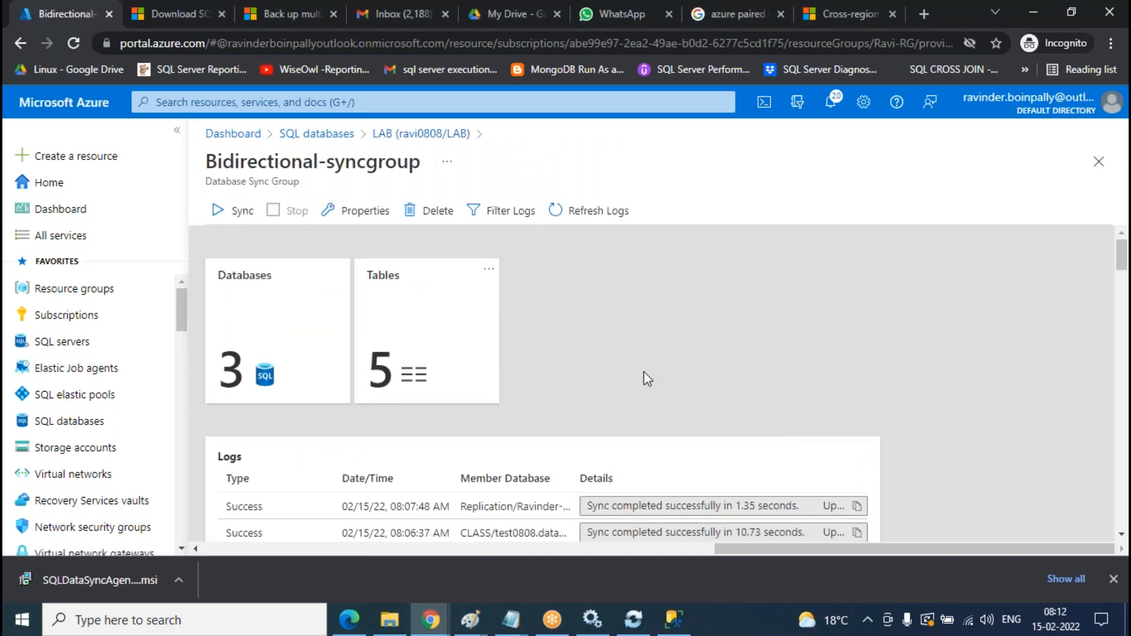
left_click(377, 222)
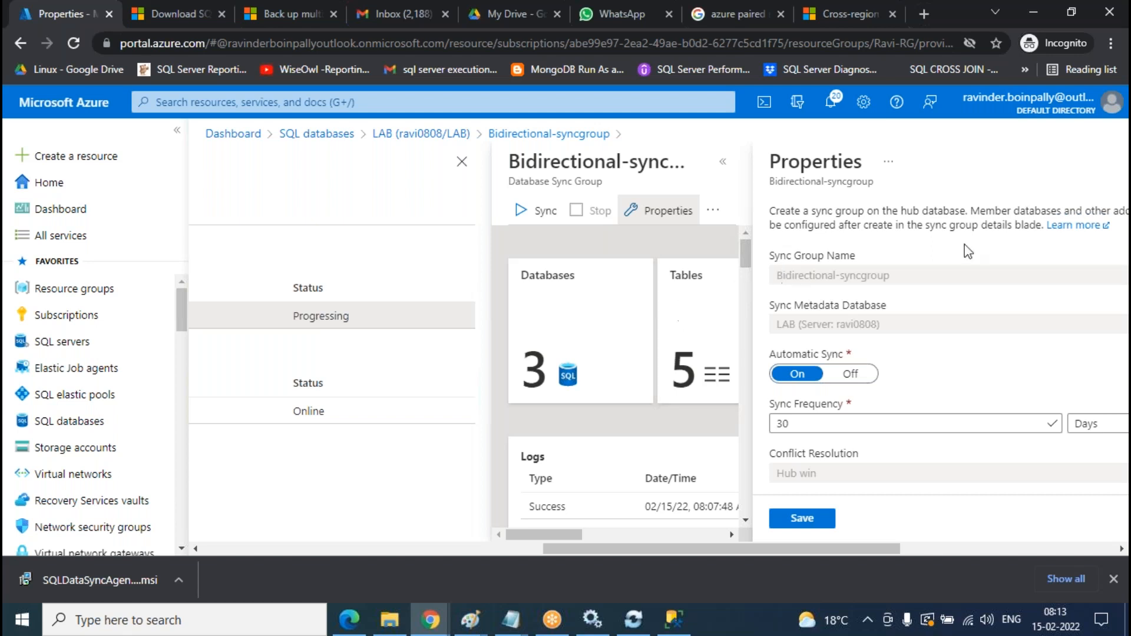
- Scroll the portal sideways to LAB's Sync to other databases page showing replicationagent Online
left_click(1108, 142)
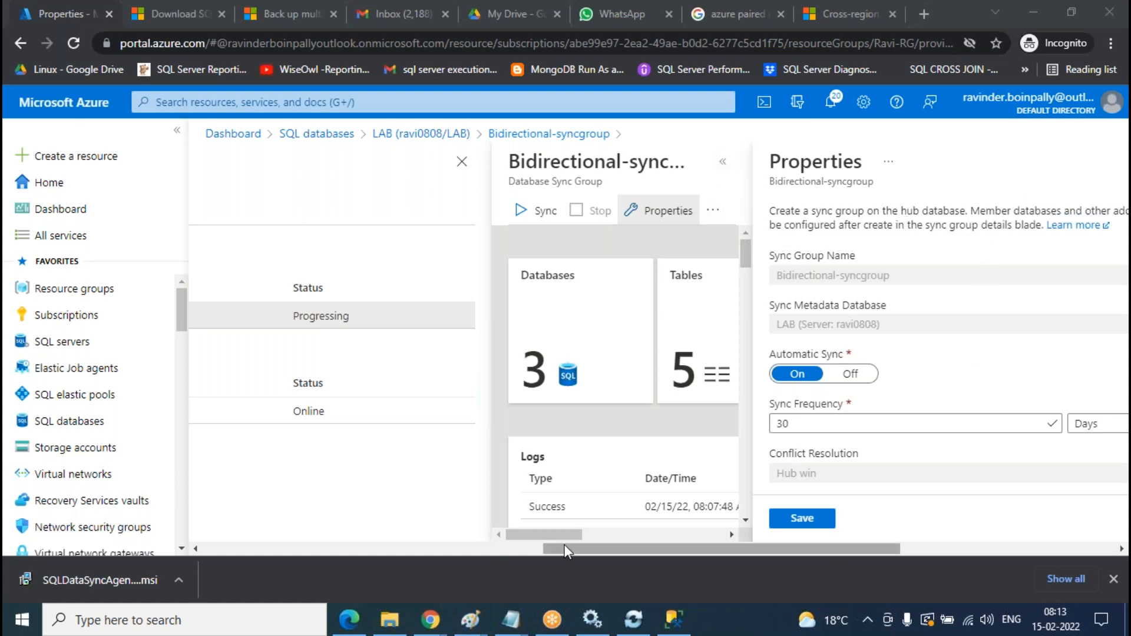
left_click_drag(570, 549, 281, 548)
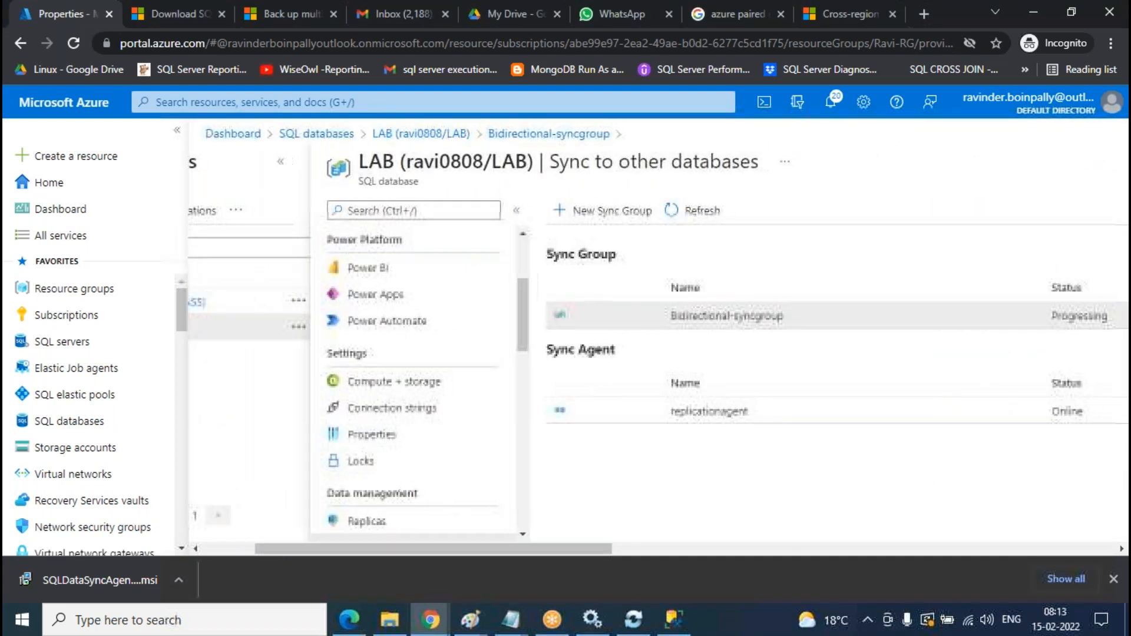
left_click_drag(538, 547, 657, 549)
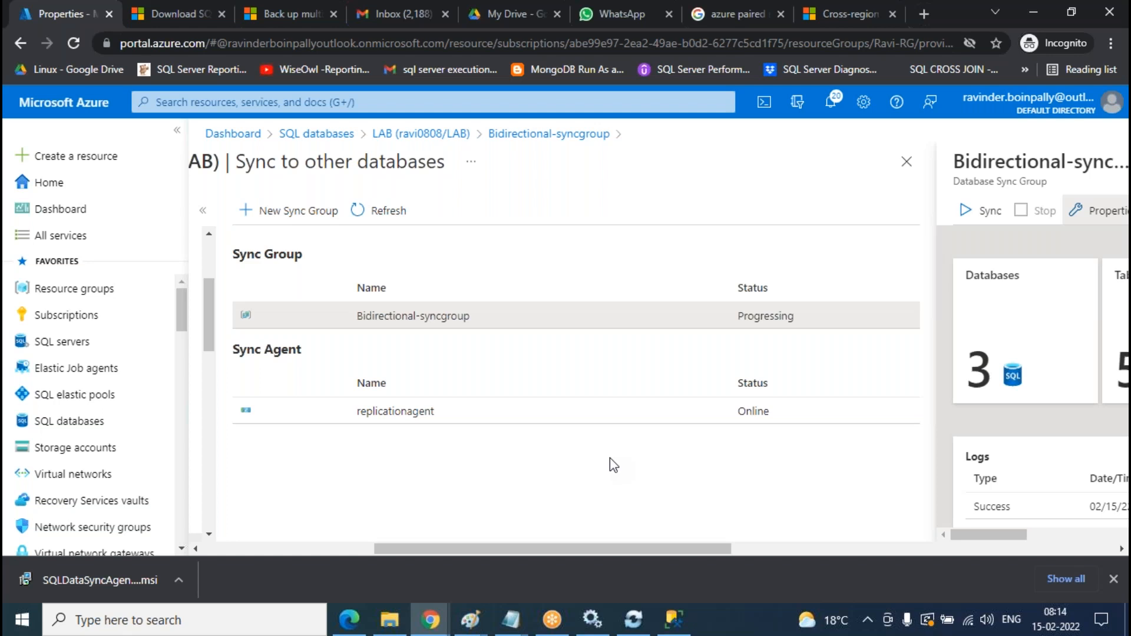
- Close the Bidirectional-syncgroup blade, leaving LAB's sync page with the group Progressing
left_click(420, 134)
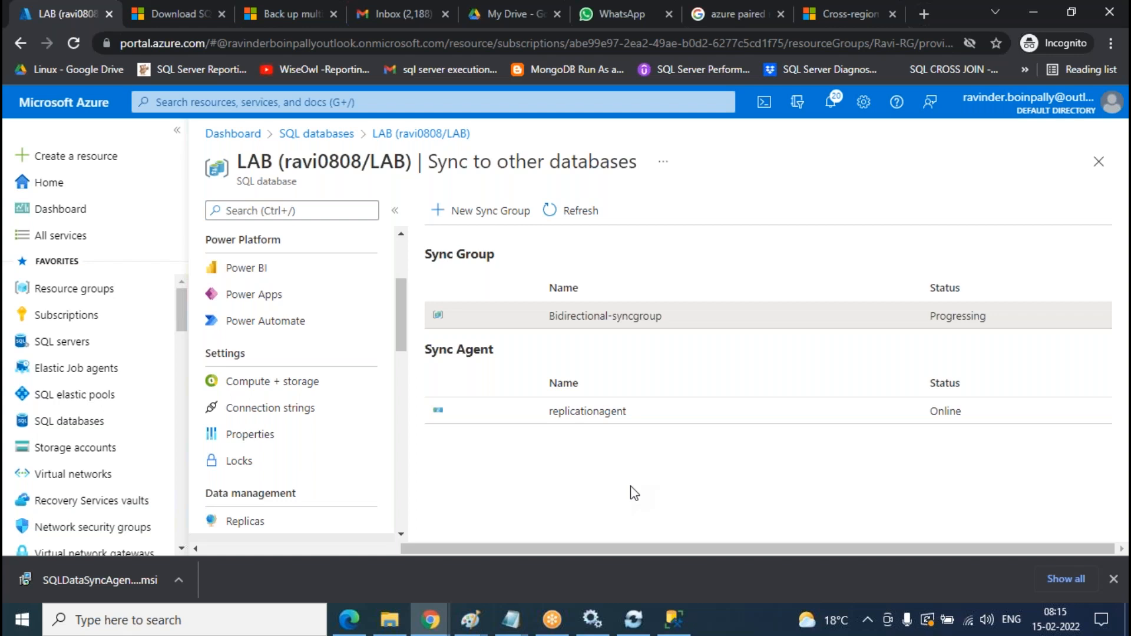
- Refresh the sync group status to Good, then go back via LAB's overview to the SQL databases list
left_click(581, 212)
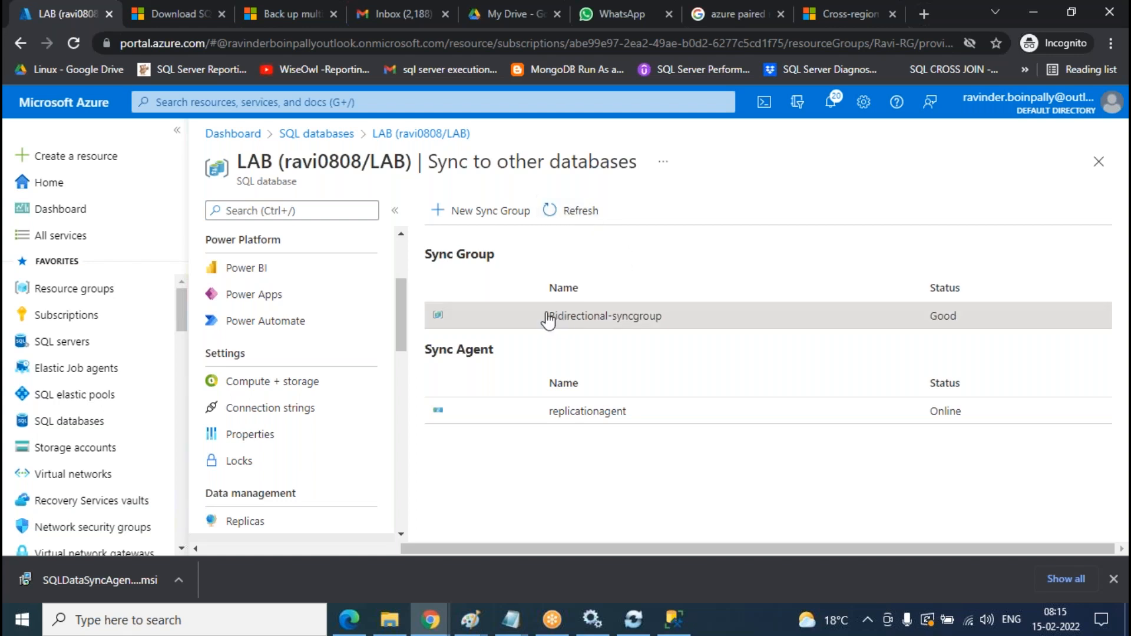
left_click(419, 135)
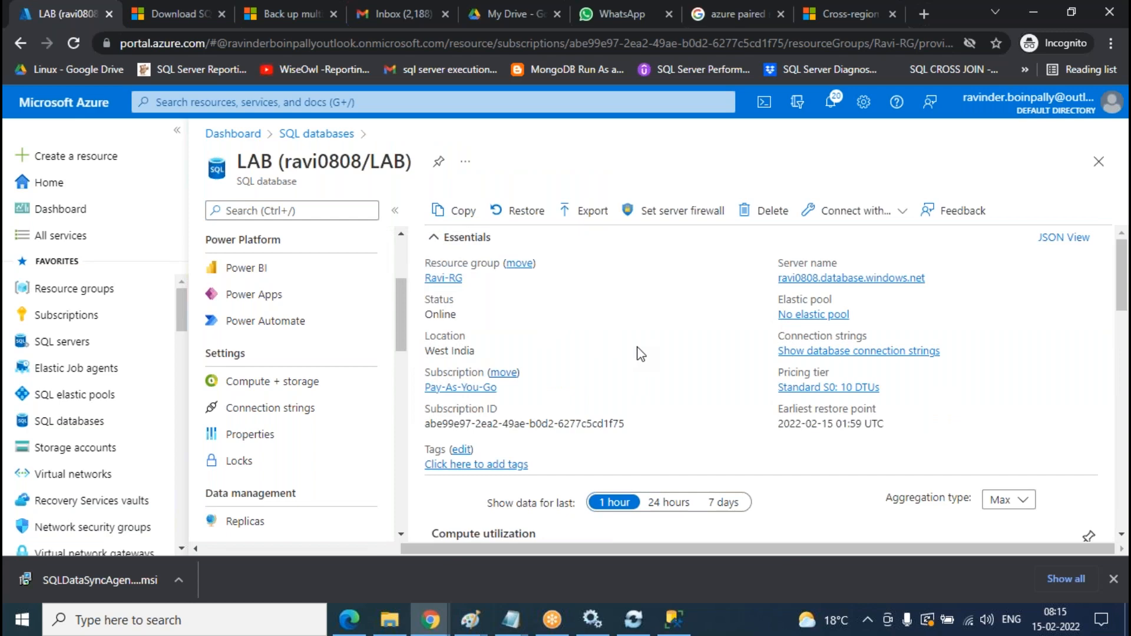
scroll(641, 347, "down", 4)
scroll(641, 346, "up", 4)
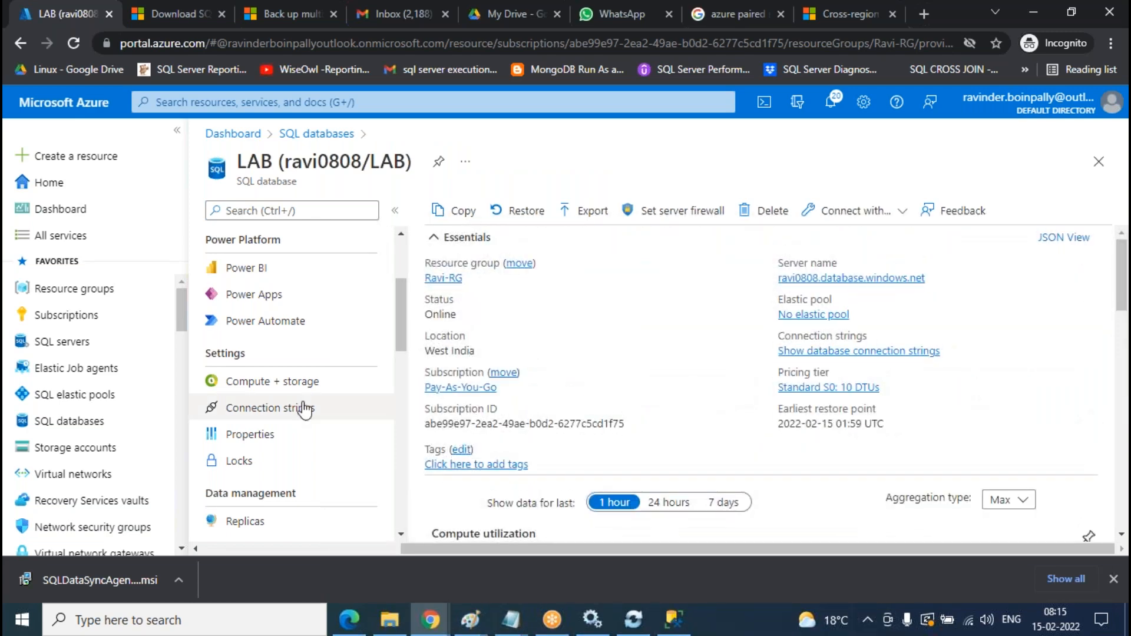
scroll(303, 404, "up", 3)
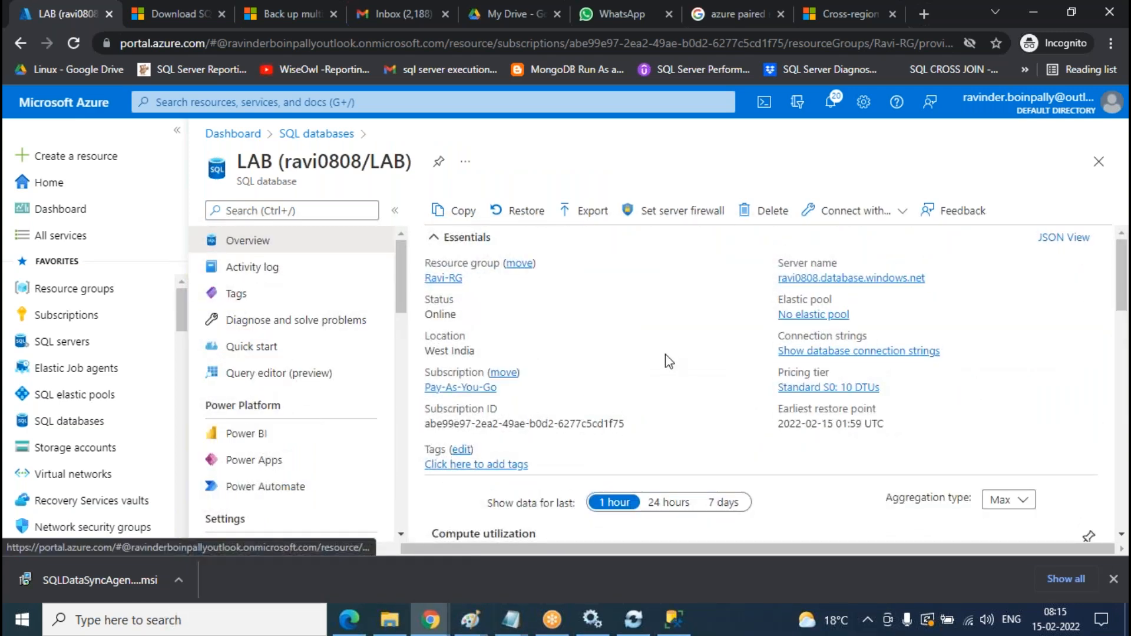
scroll(668, 360, "down", 8)
scroll(536, 375, "down", 2)
scroll(536, 374, "up", 10)
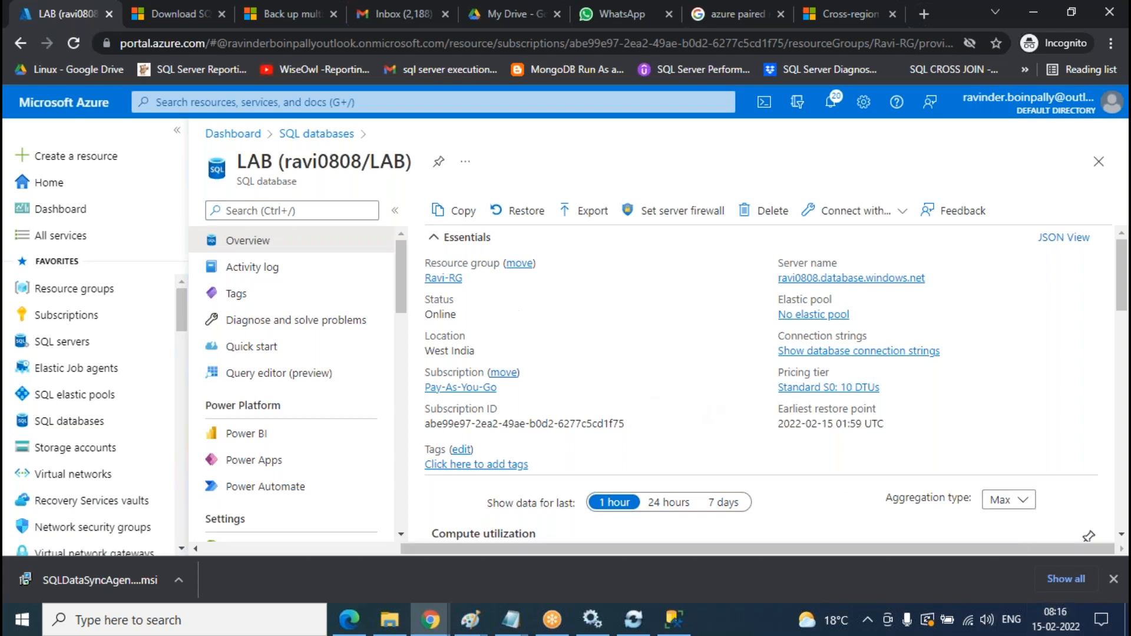
left_click(316, 134)
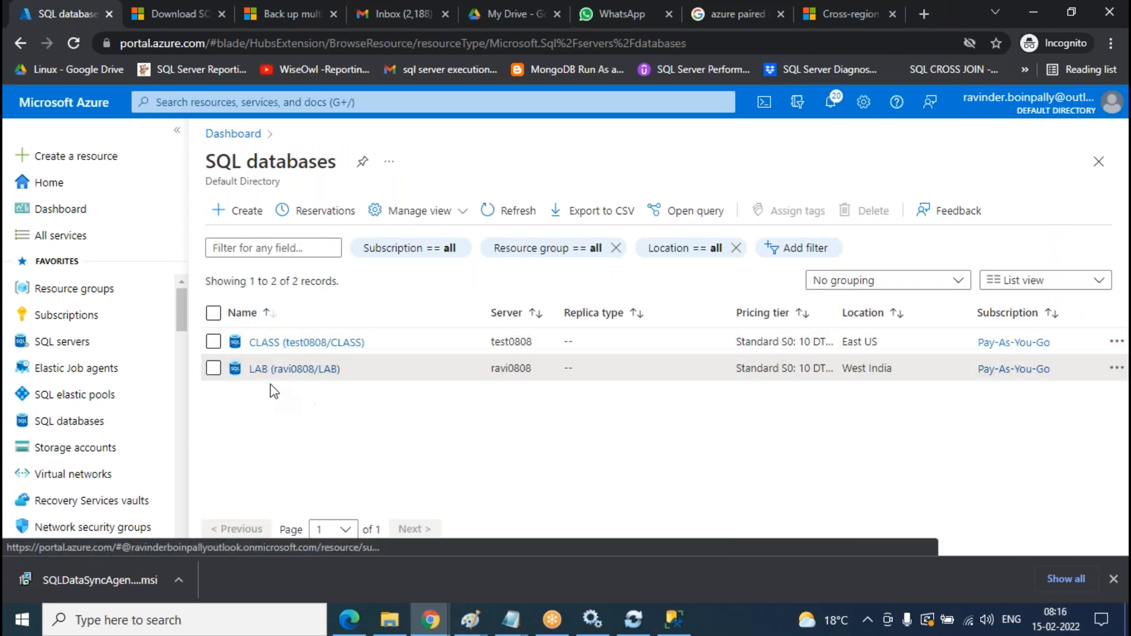
- Open the LAB database and its Bidirectional-syncgroup sync group in the Azure portal
left_click(284, 370)
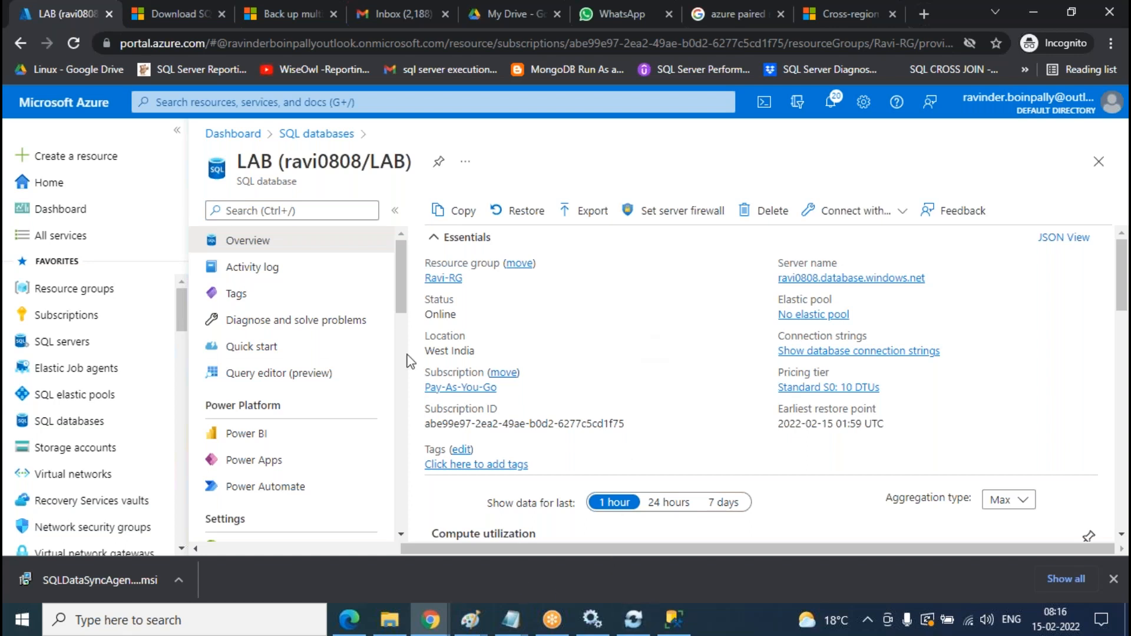
scroll(321, 304, "down", 6)
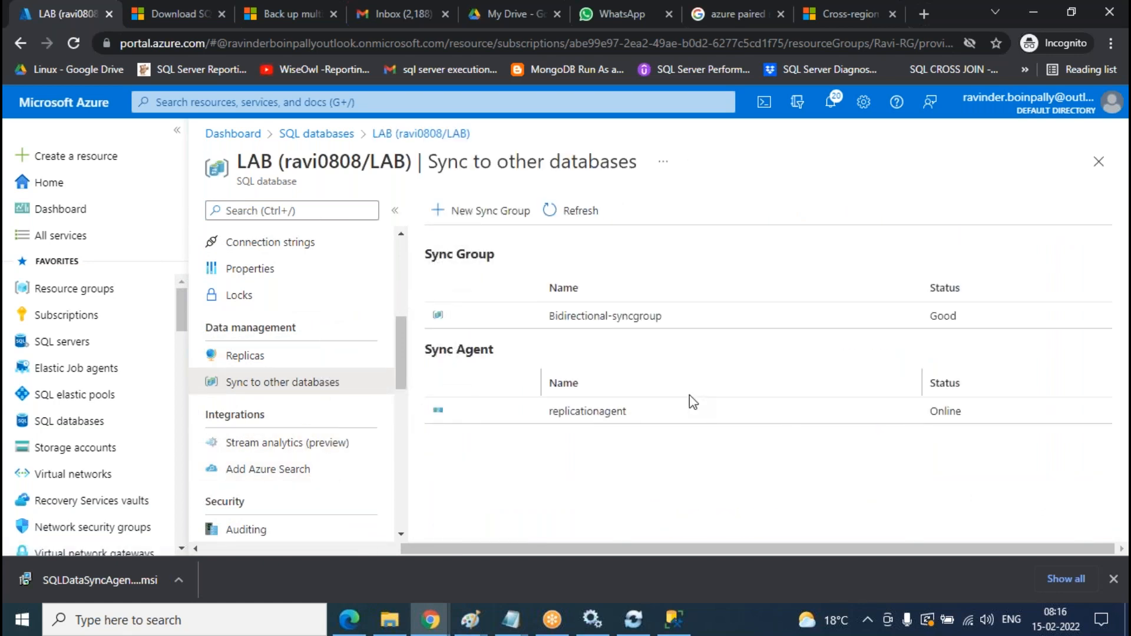
left_click(640, 318)
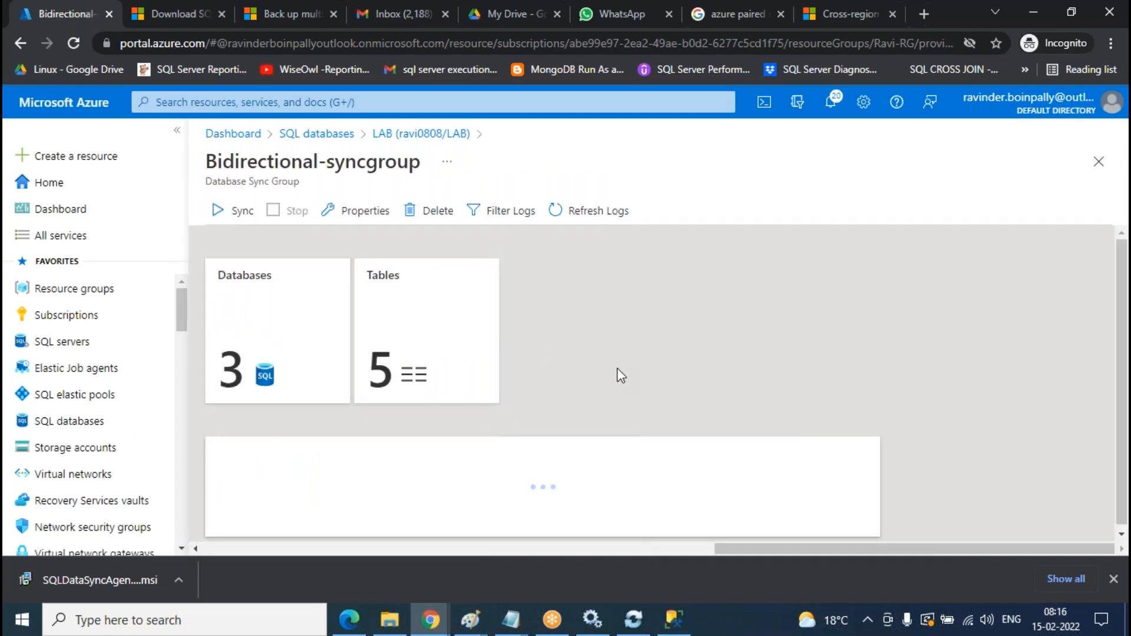
scroll(252, 318, "down", 4)
scroll(252, 318, "up", 3)
scroll(280, 341, "up", 2)
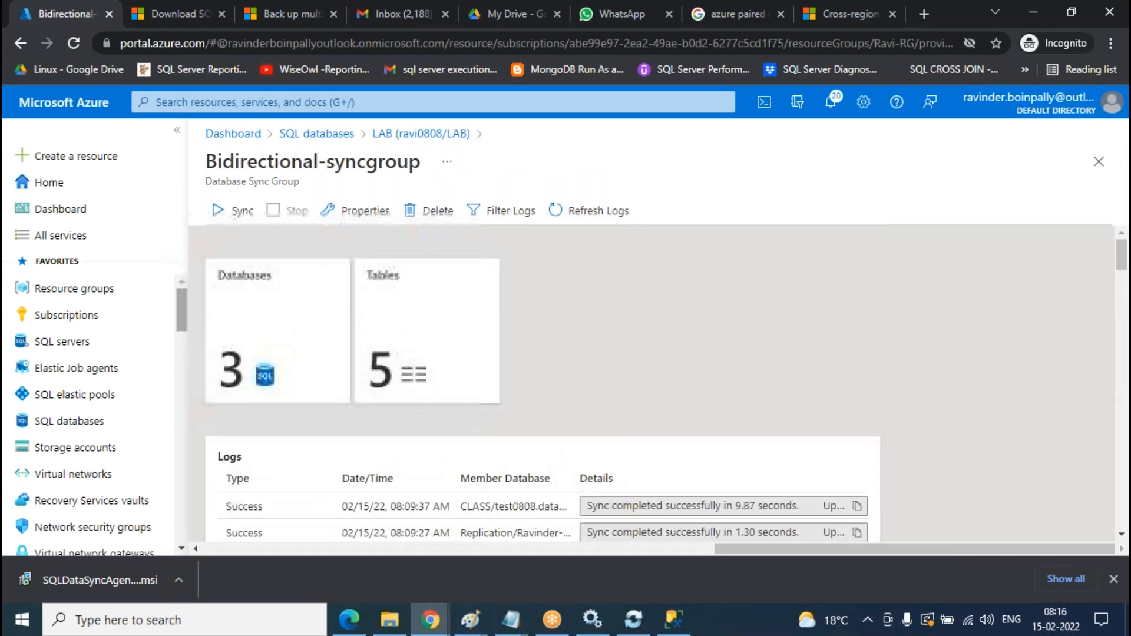
- Open the sync group's member databases, then close the Azure and on-premises member forms unchanged
left_click(280, 340)
left_click(278, 314)
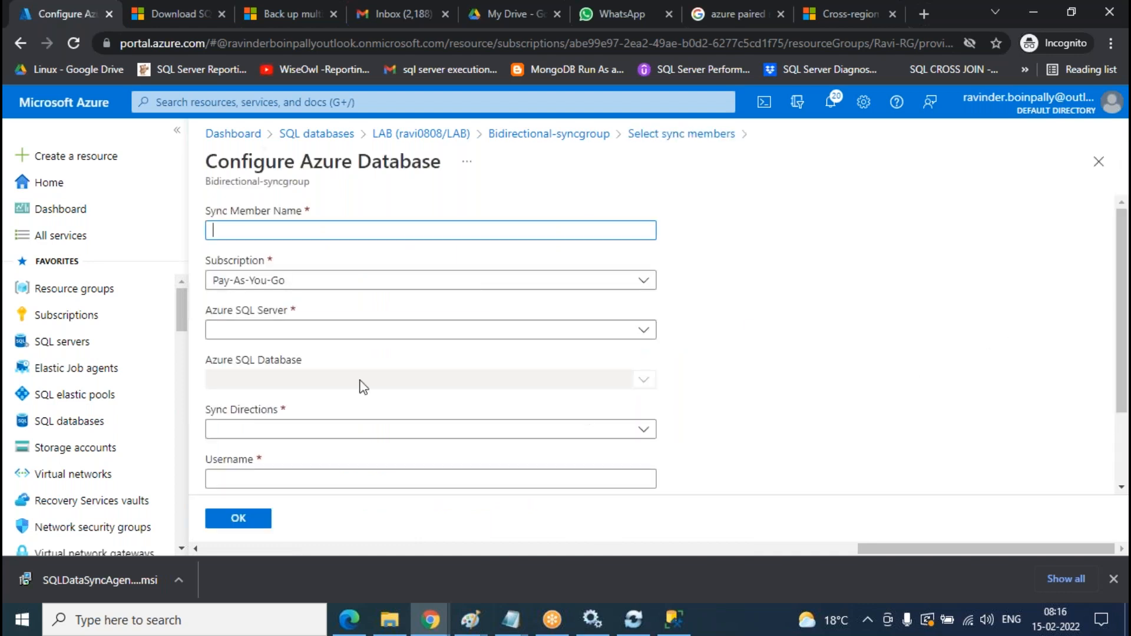
left_click(1098, 161)
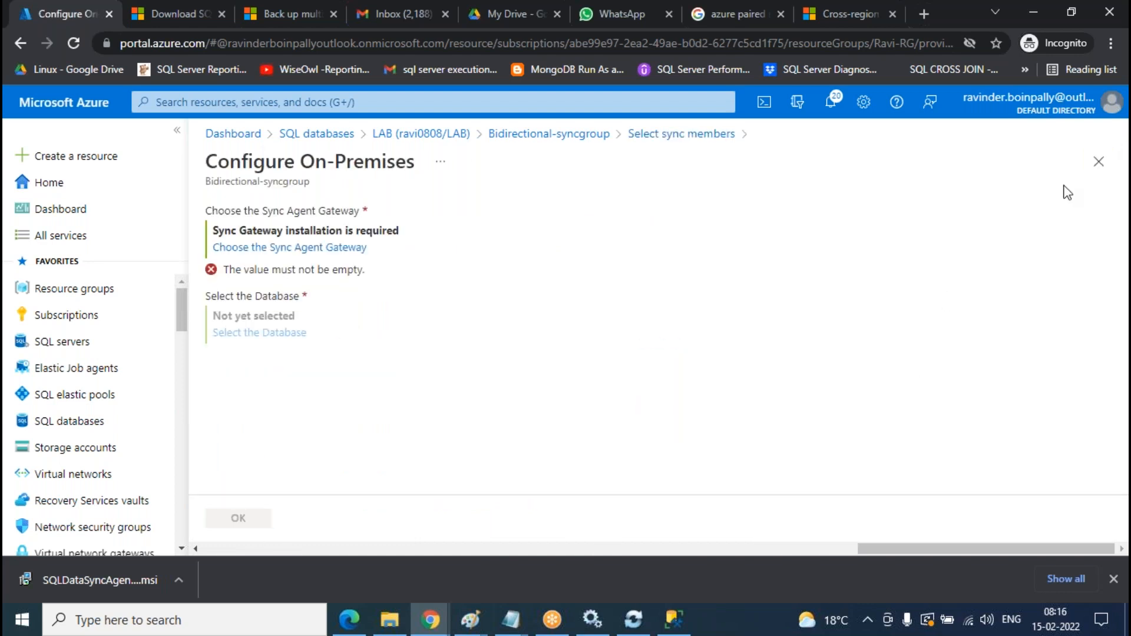
left_click(1099, 160)
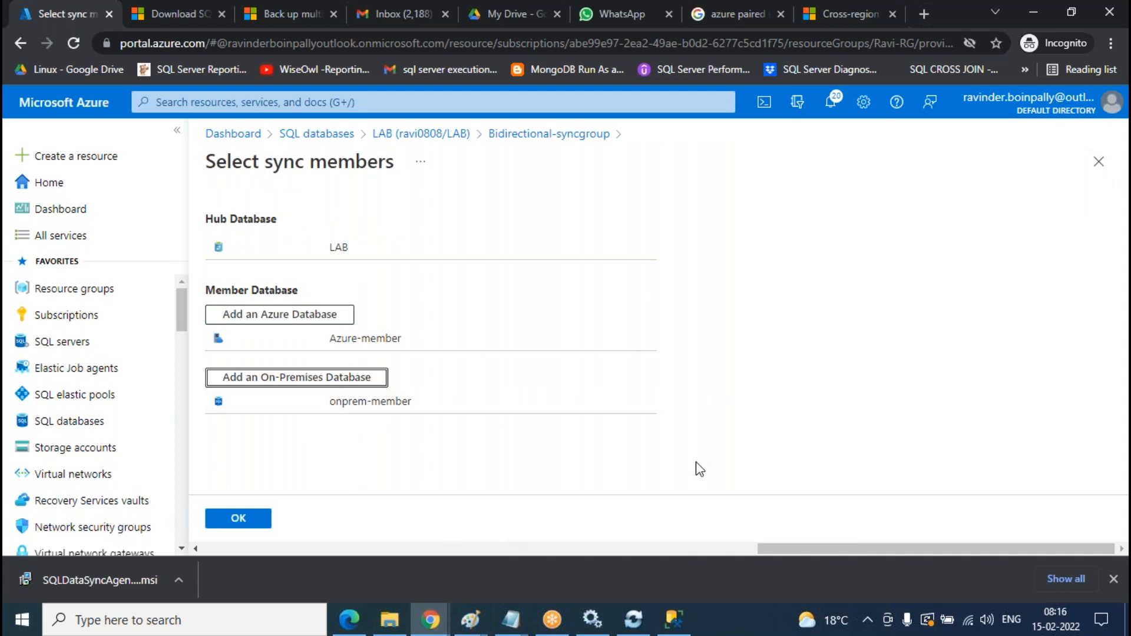
- Switch to SQL Server Management Studio and expand the local server's databases
left_click(634, 619)
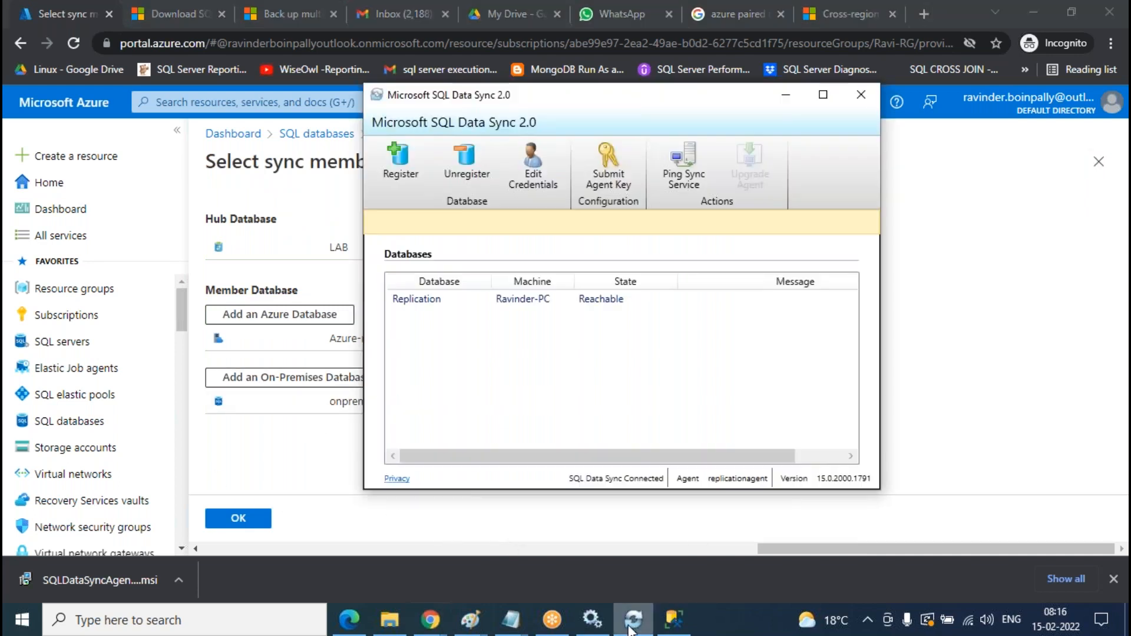
left_click(674, 620)
left_click(34, 334)
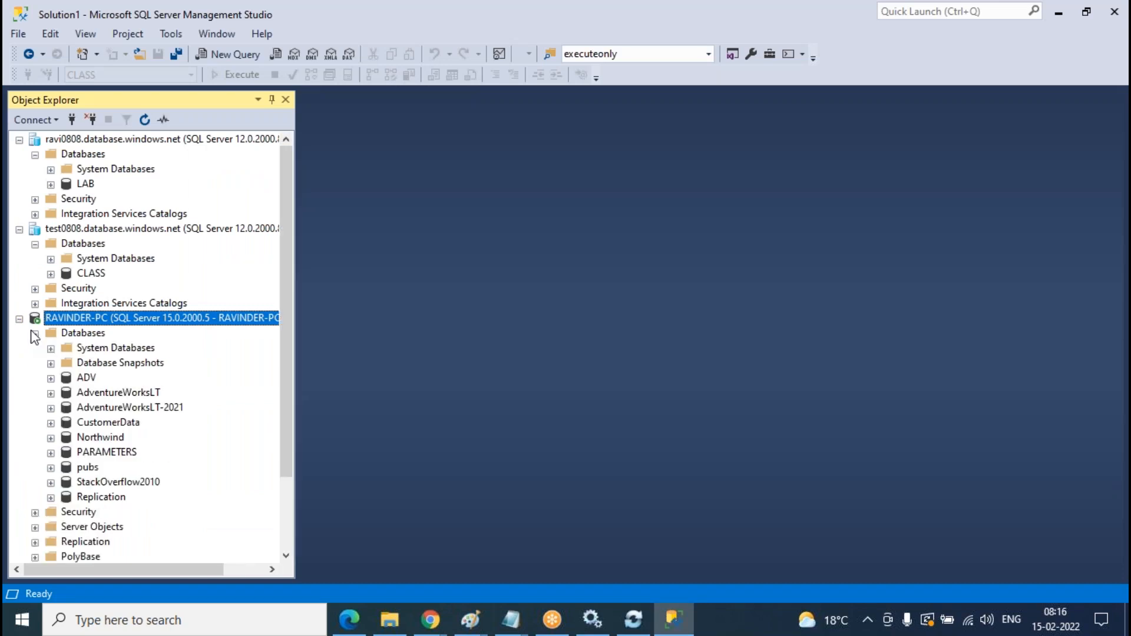
- Create a new database named TESTING under the RAVINDER-PC Databases folder
right_click(91, 336)
left_click(126, 346)
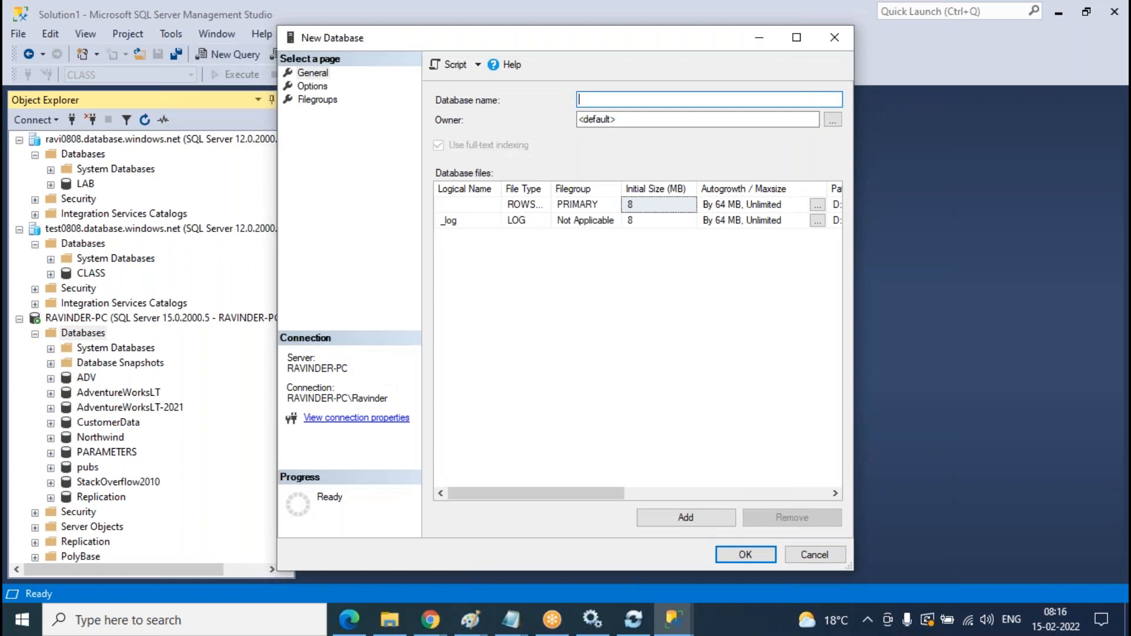
type("LAB")
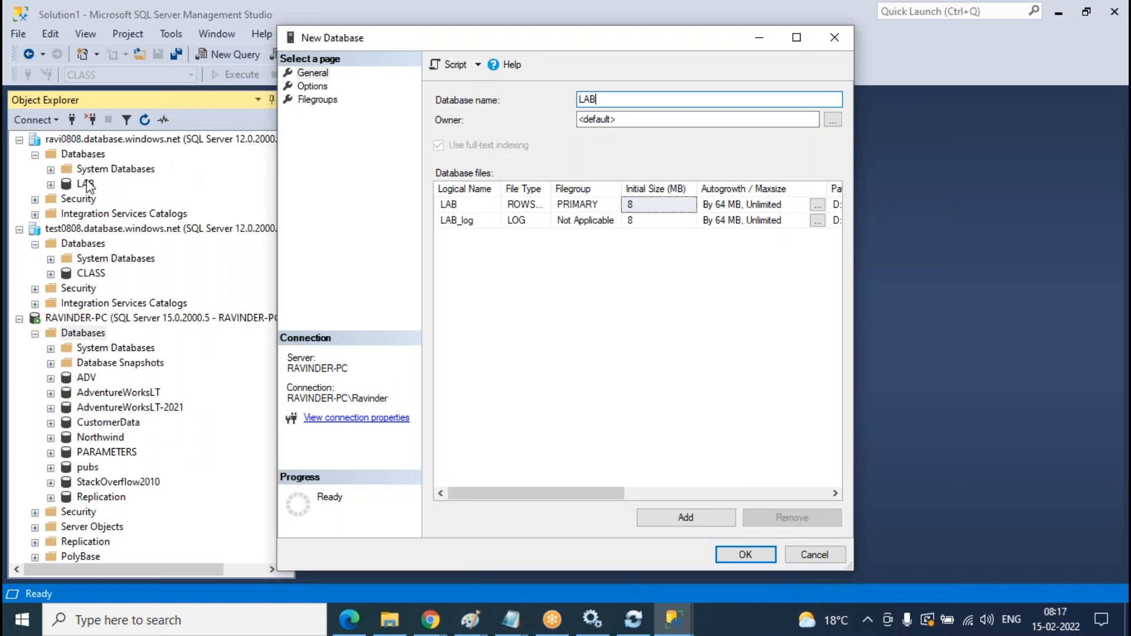
key("BackSpace")
key("BackSpace")
key("BackSpace")
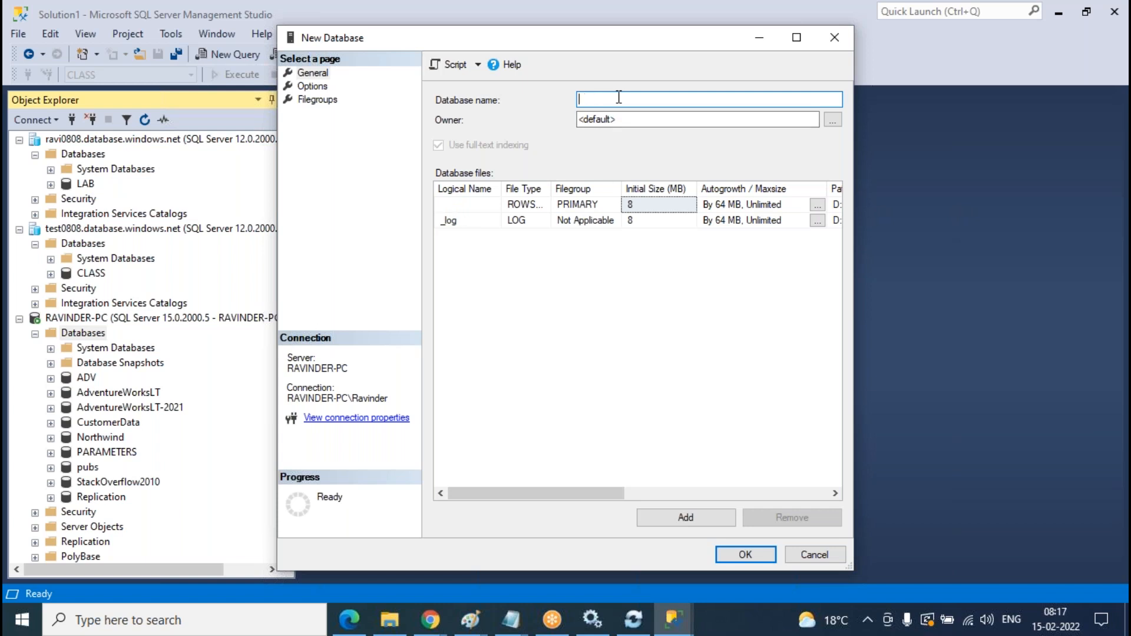
type("TESTING")
key("Return")
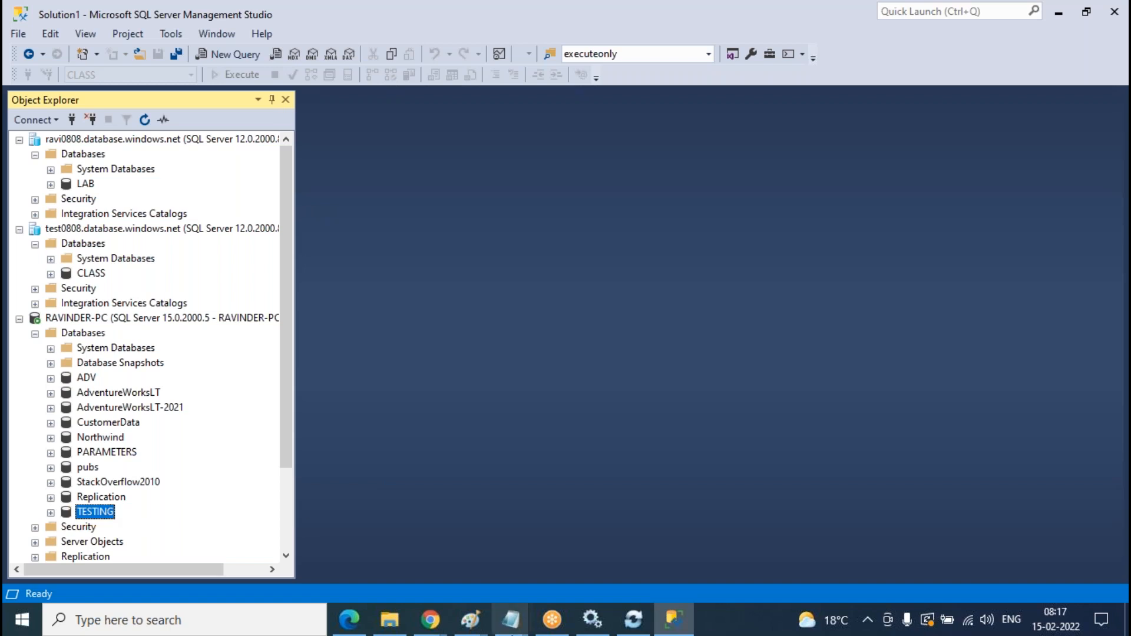
- Register database TESTING on server Ravinder-PC with the Data Sync agent, testing the connection before saving
left_click(633, 620)
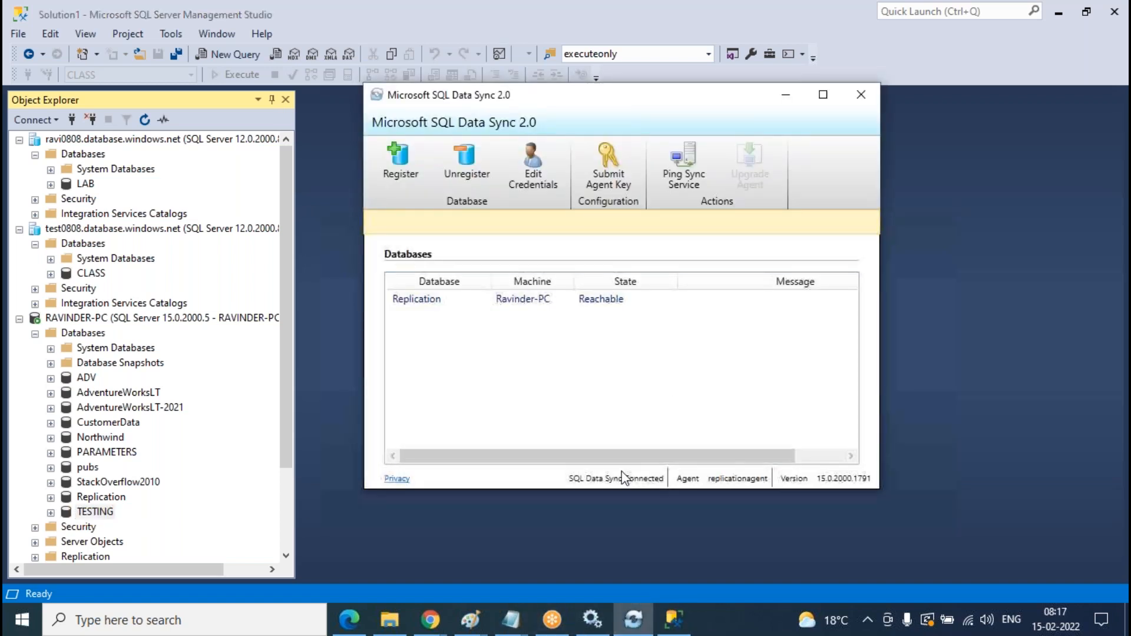
left_click(394, 180)
left_click_drag(283, 86, 800, 116)
left_click(676, 241)
type("Ravinder-PC")
key("Tab")
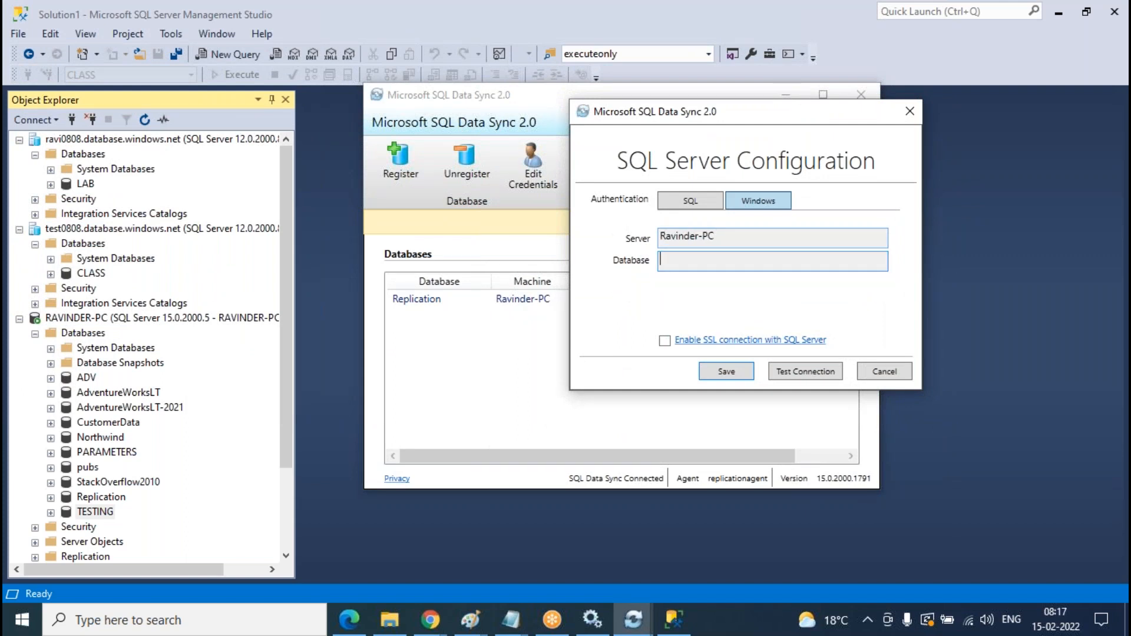
type("TESTING")
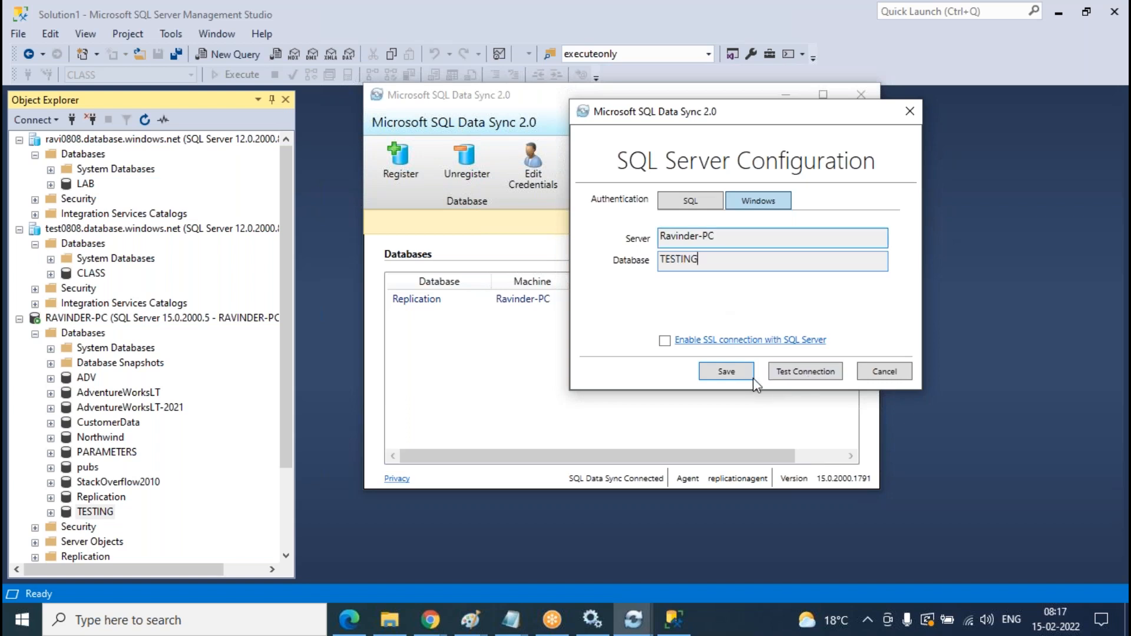
left_click(802, 371)
left_click(610, 368)
left_click(726, 375)
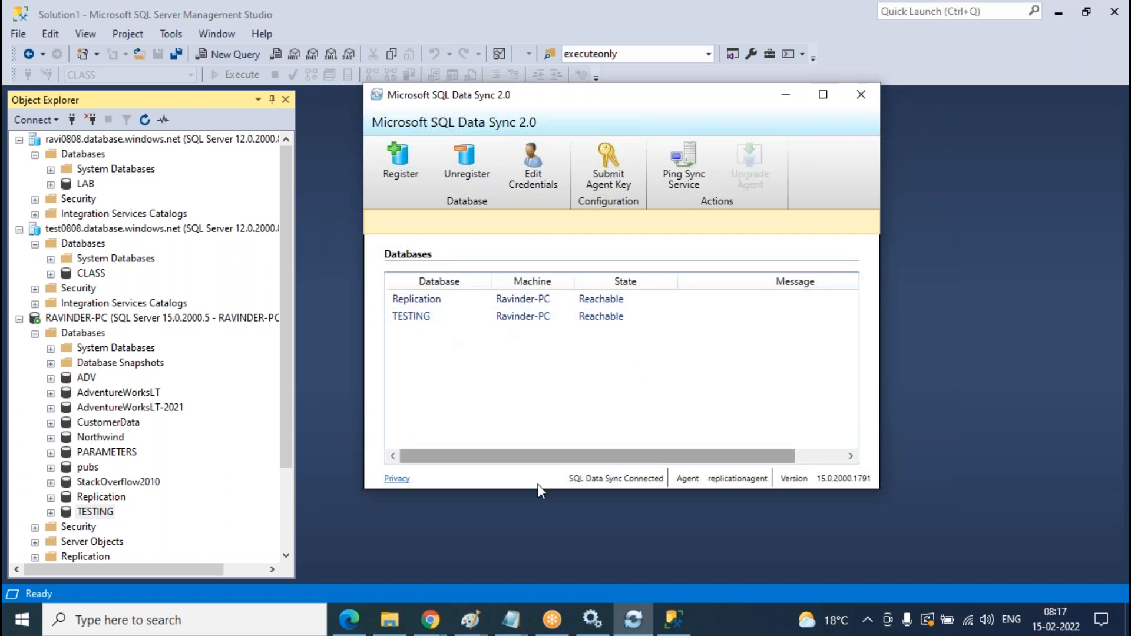
- Start adding an on-premises member to the sync group using replicationagent as the sync agent
left_click(471, 545)
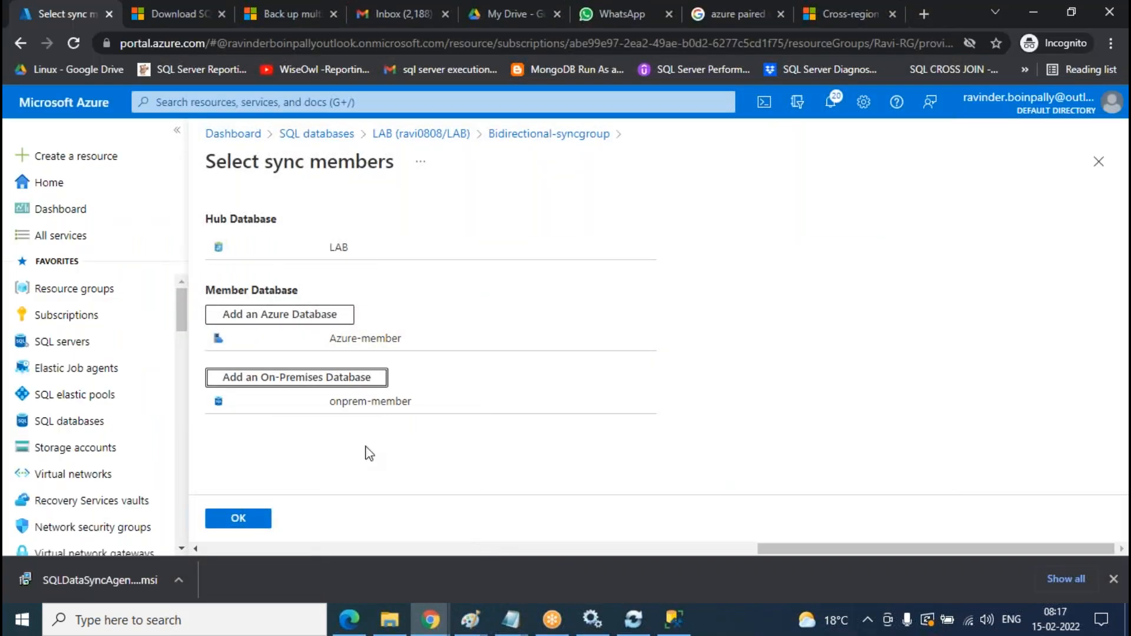
left_click(297, 378)
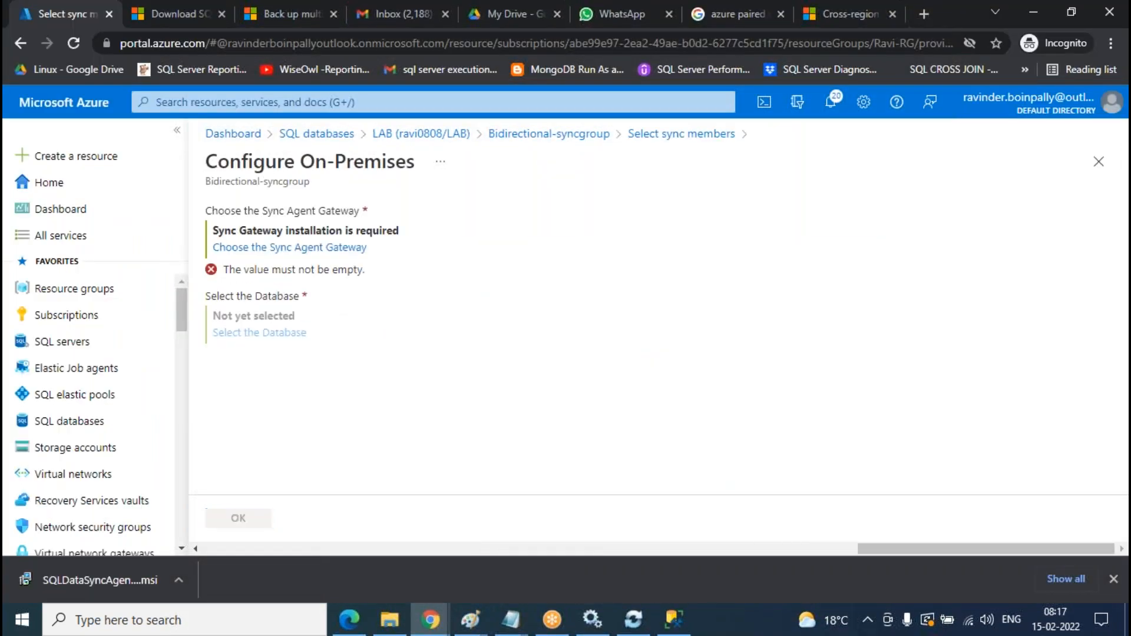
left_click(322, 250)
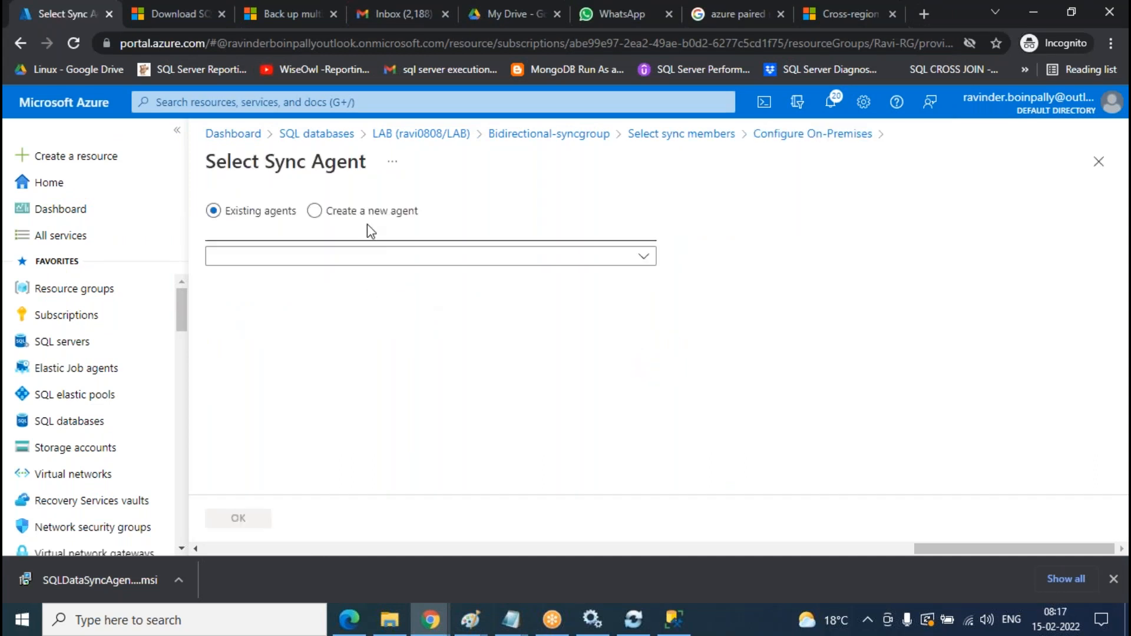
left_click(278, 256)
left_click(284, 299)
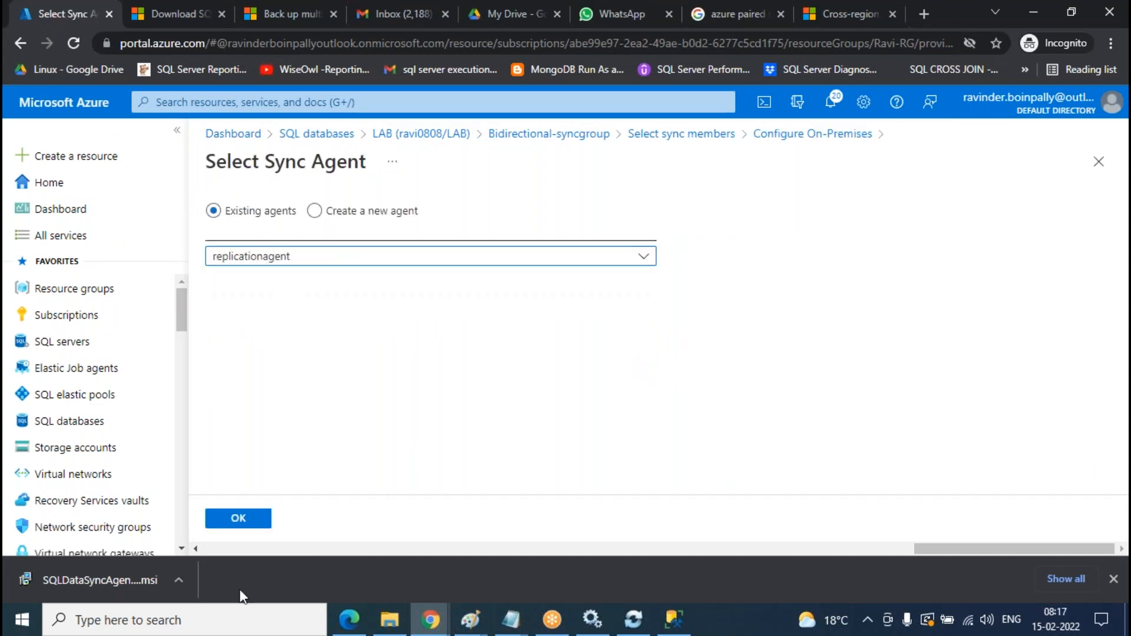
left_click(239, 520)
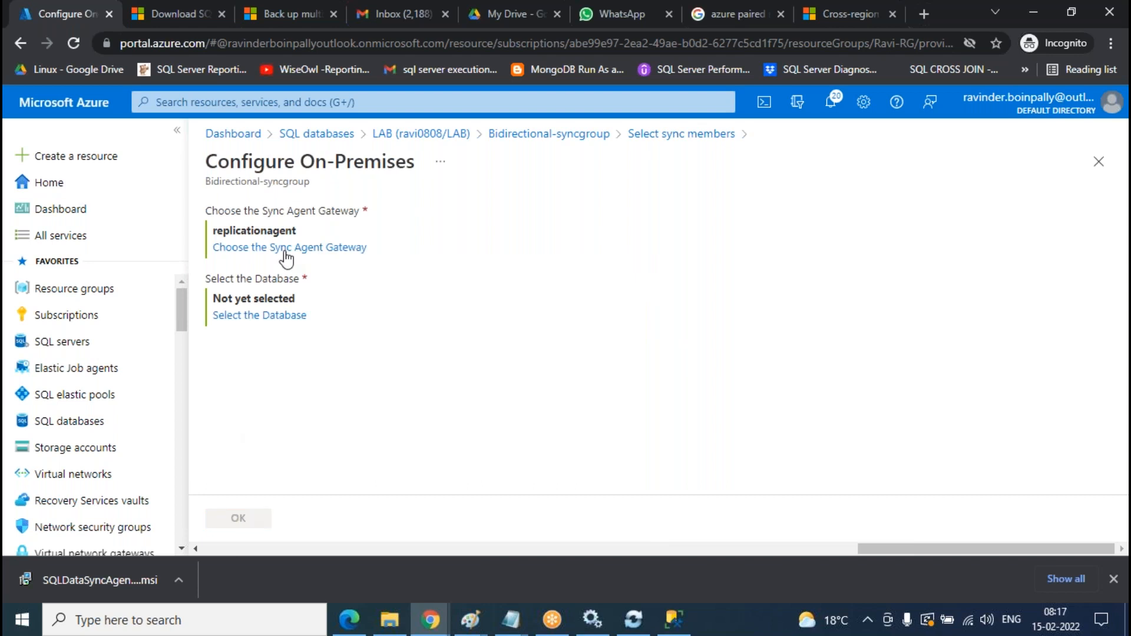
- Define member second-onrepm on the TESTING database with Bi-directional sync and add it
left_click(277, 318)
left_click(277, 230)
type("second")
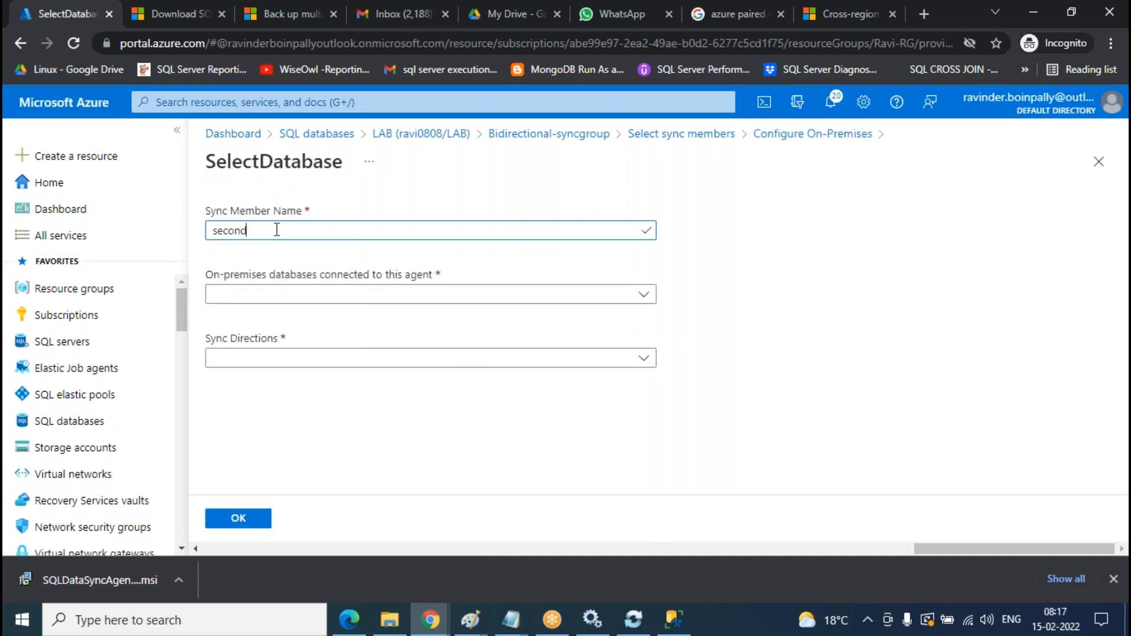
type("-onrepm")
left_click(309, 295)
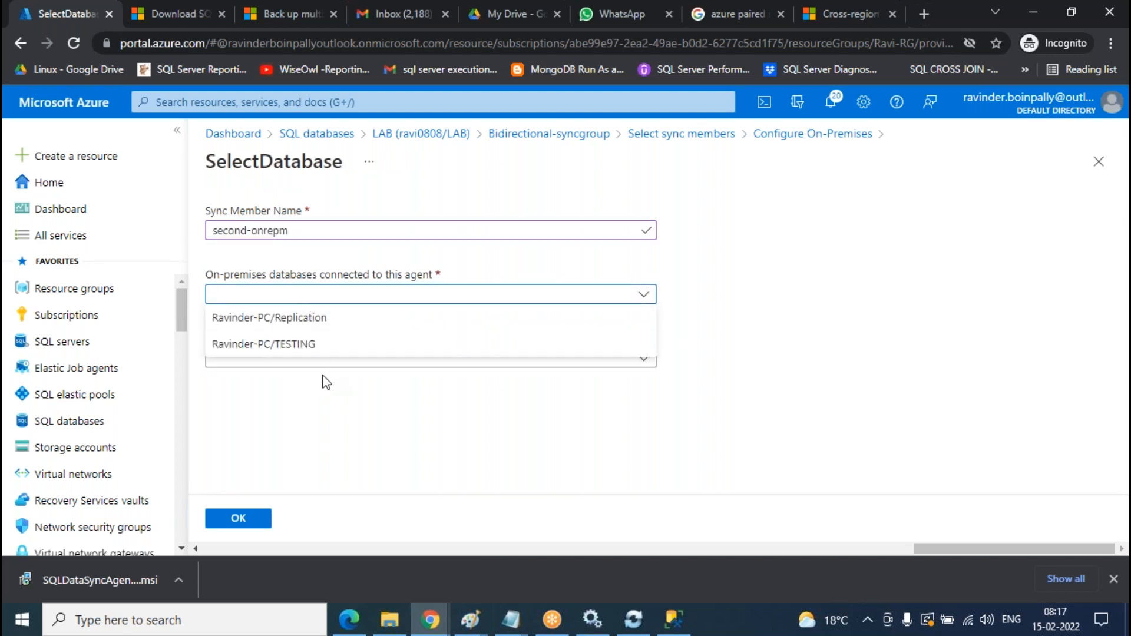
left_click(327, 381)
left_click(271, 361)
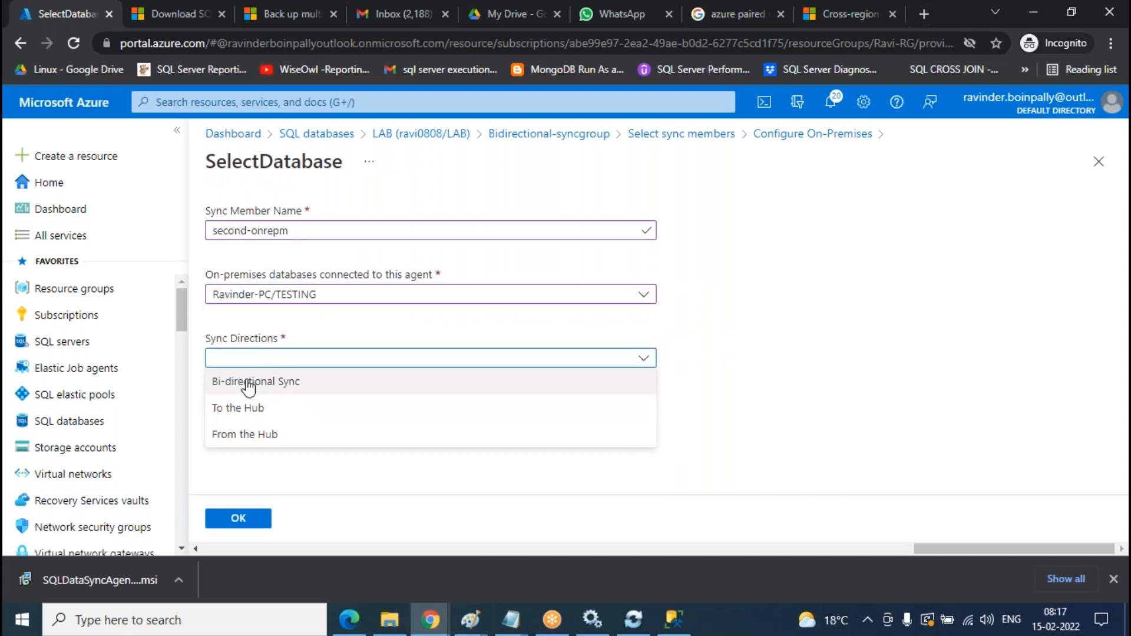
left_click(253, 382)
left_click(260, 520)
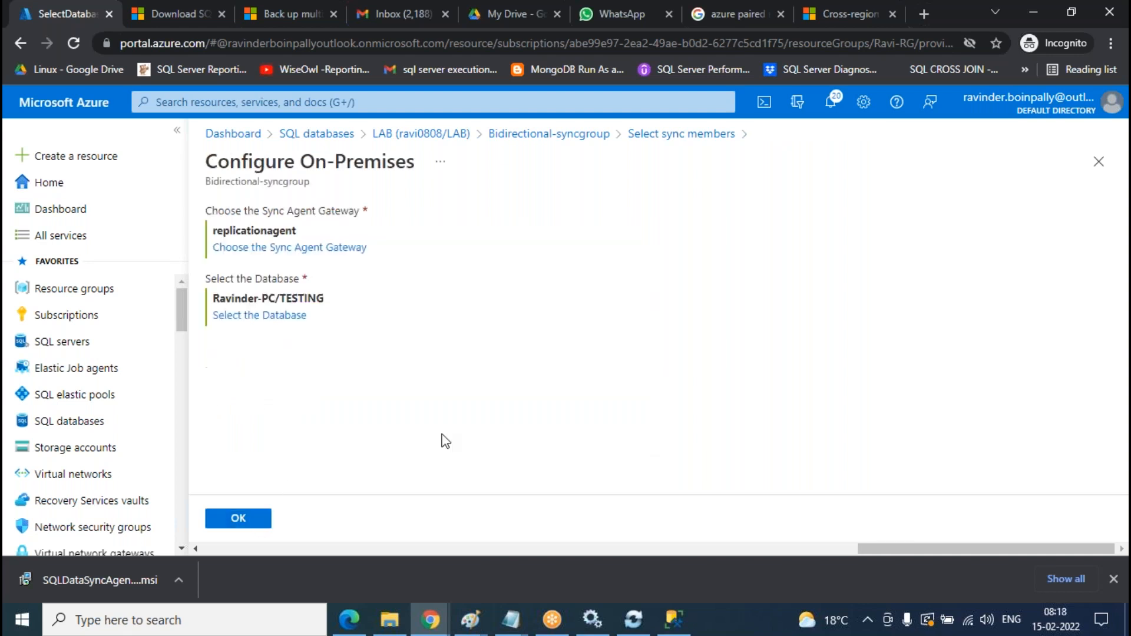
left_click(242, 518)
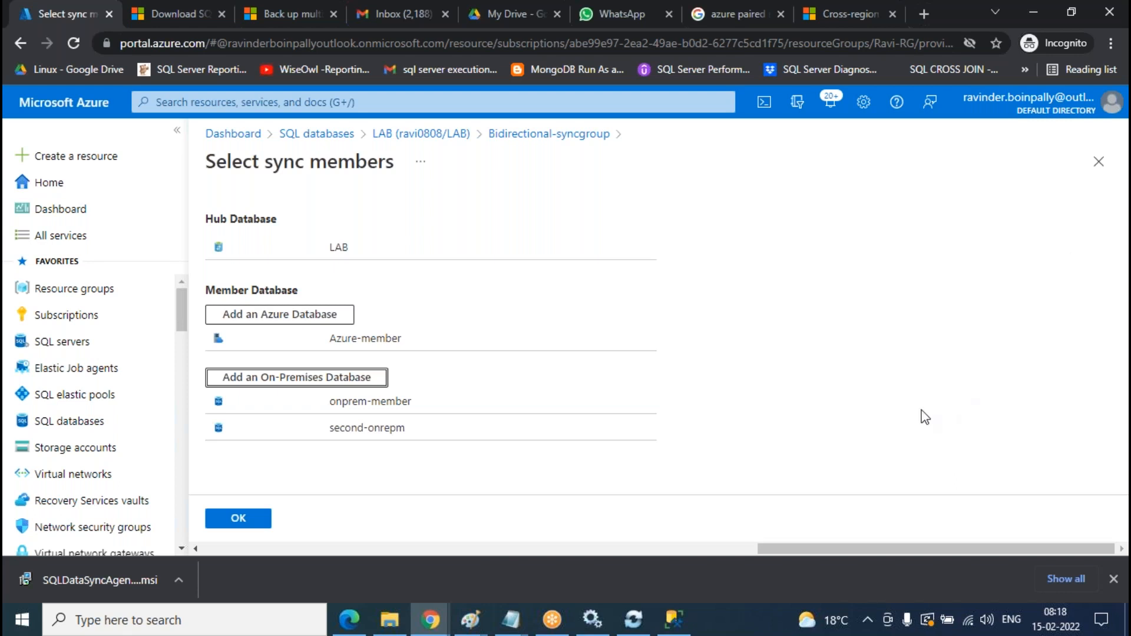
- Save the member list so the group counts 4 databases, then refresh the logs
left_click(267, 522)
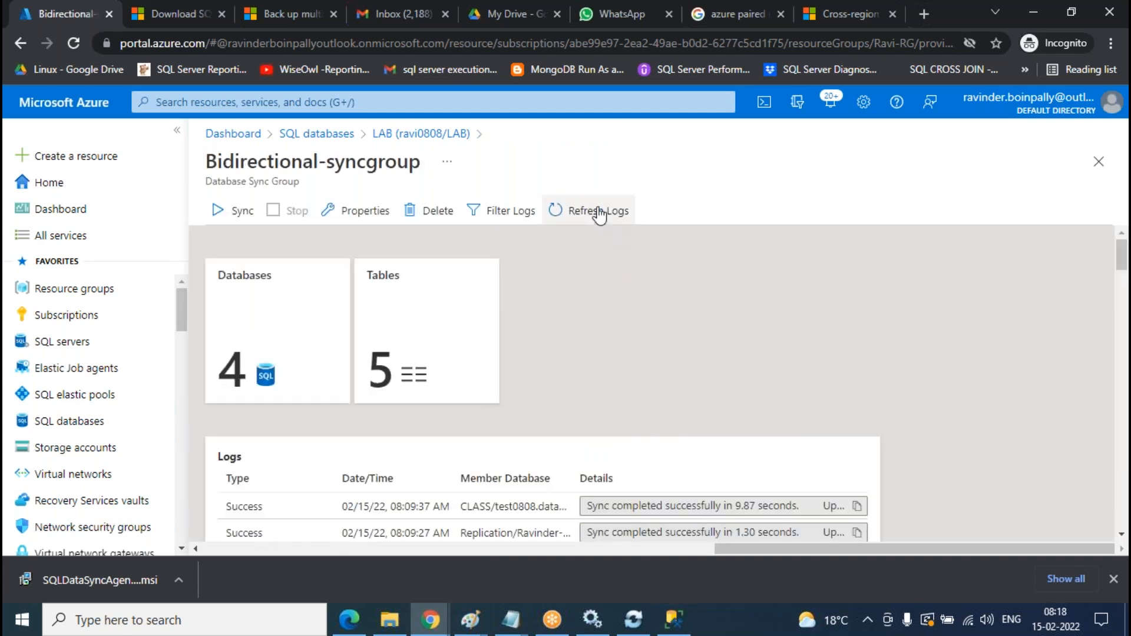
left_click(606, 213)
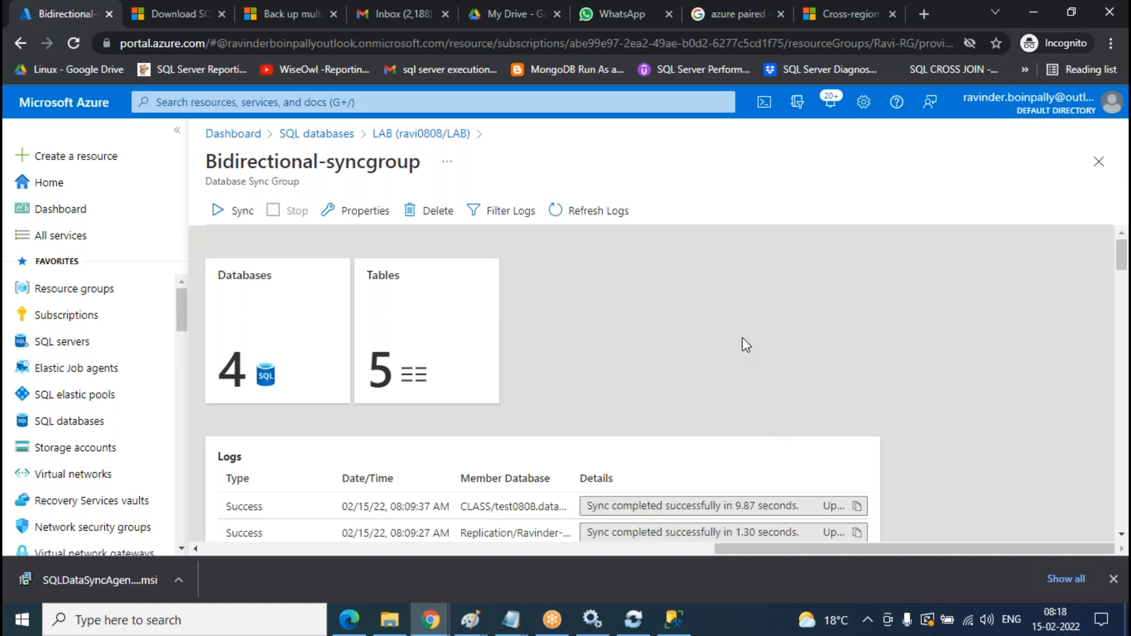
scroll(743, 341, "down", 1)
scroll(665, 374, "up", 1)
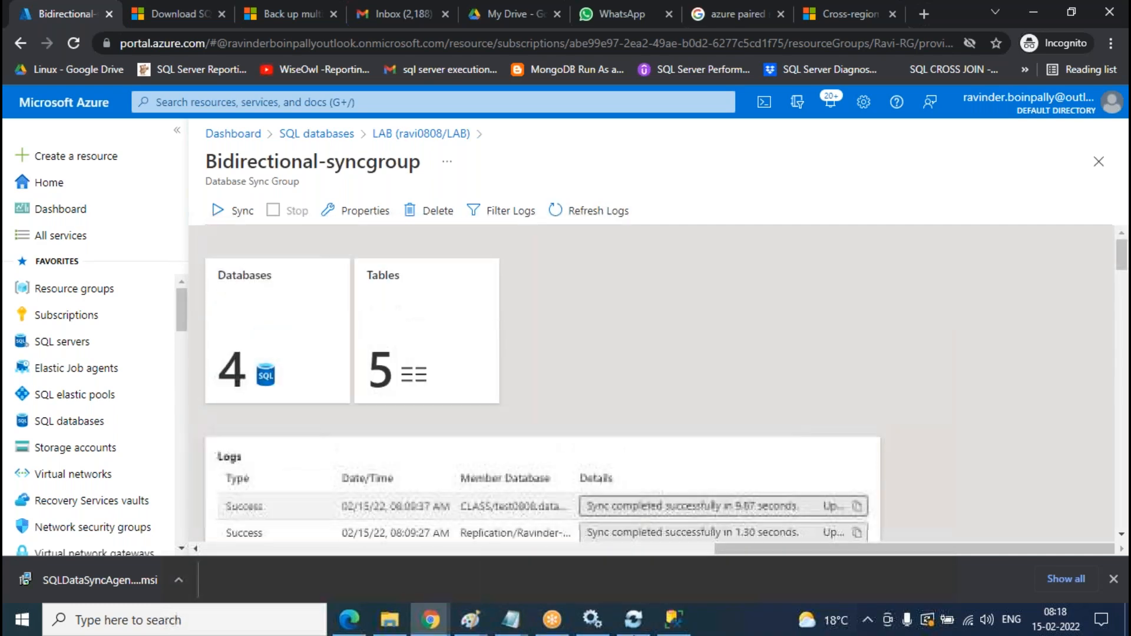
left_click(678, 625)
scroll(189, 393, "down", 3)
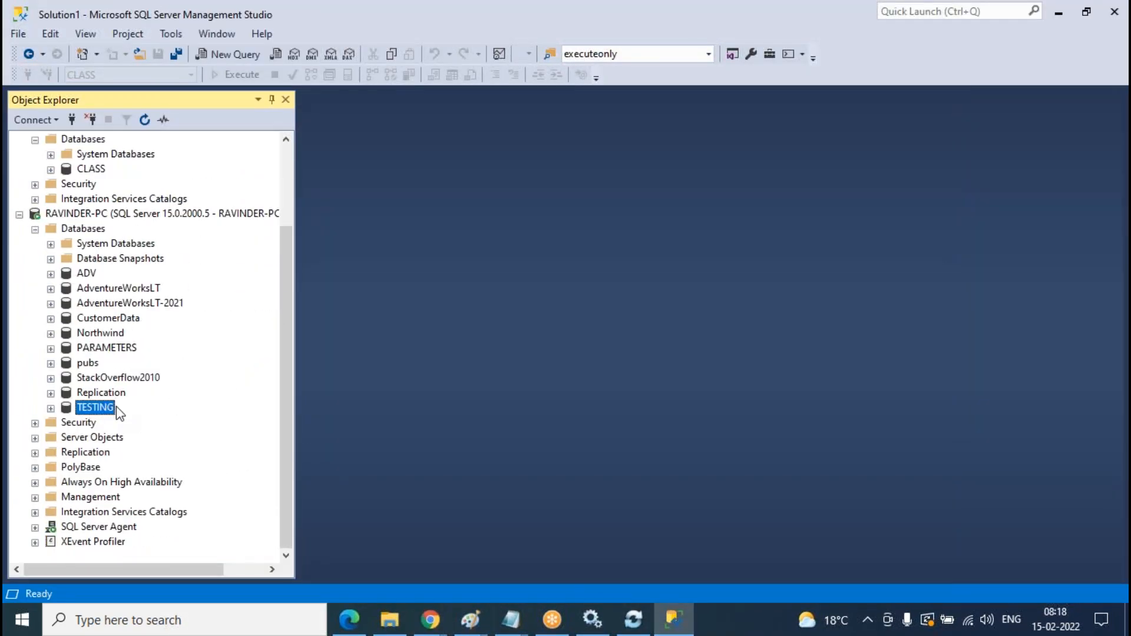
- Refresh the TESTING database's Tables folder, then return to the Azure Bidirectional-syncgroup page
left_click(51, 408)
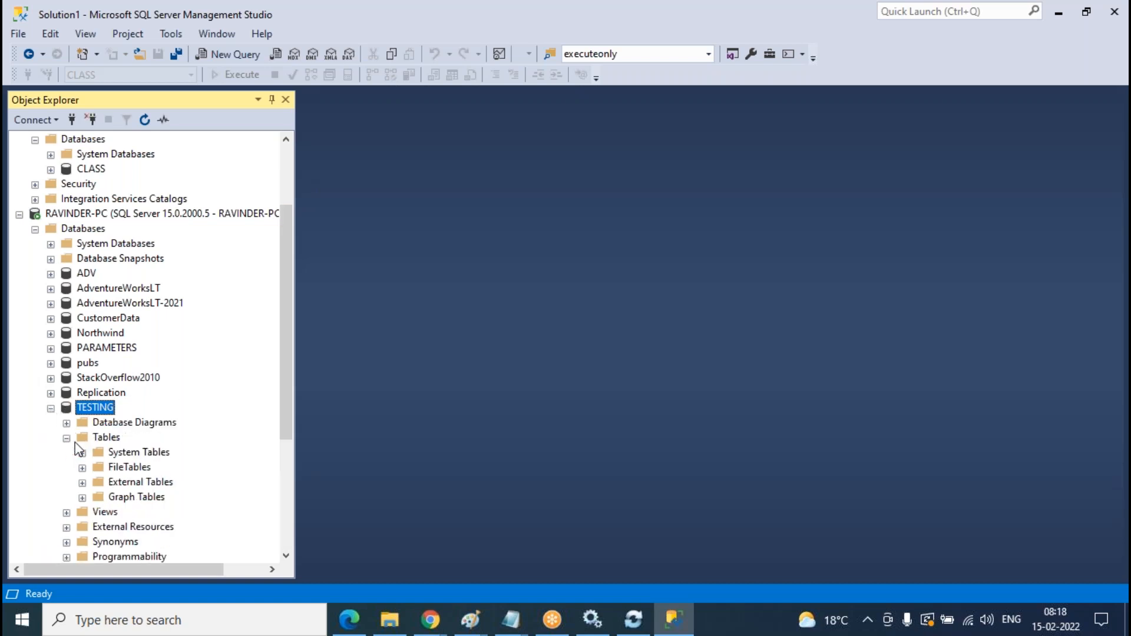
scroll(218, 373, "down", 4)
right_click(107, 243)
left_click(151, 341)
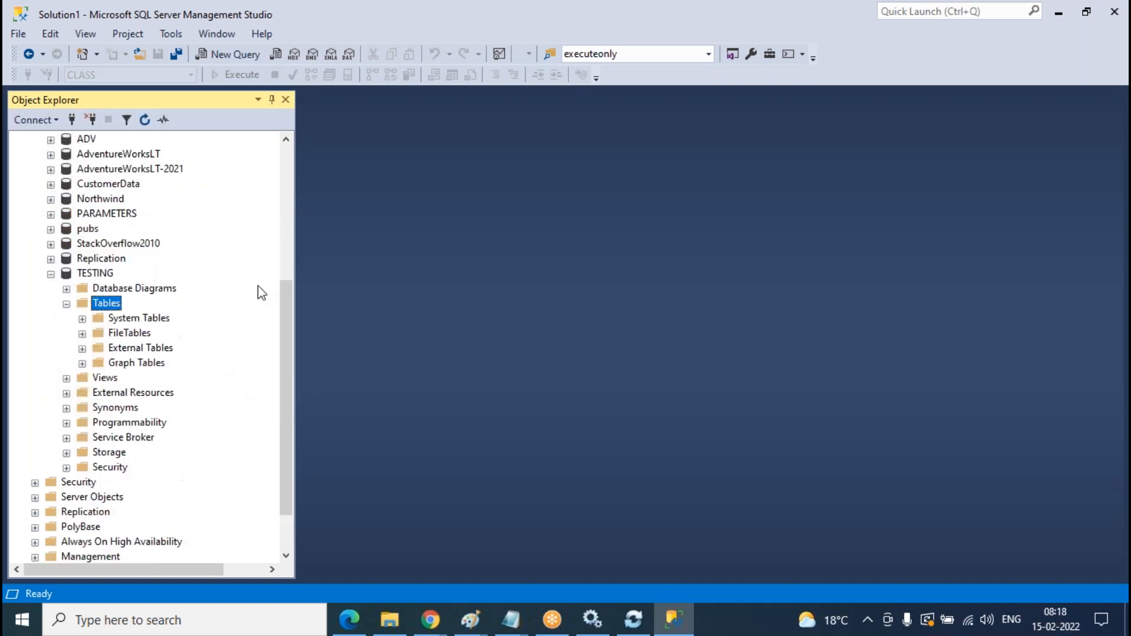
mouse_move(430, 620)
left_click(518, 540)
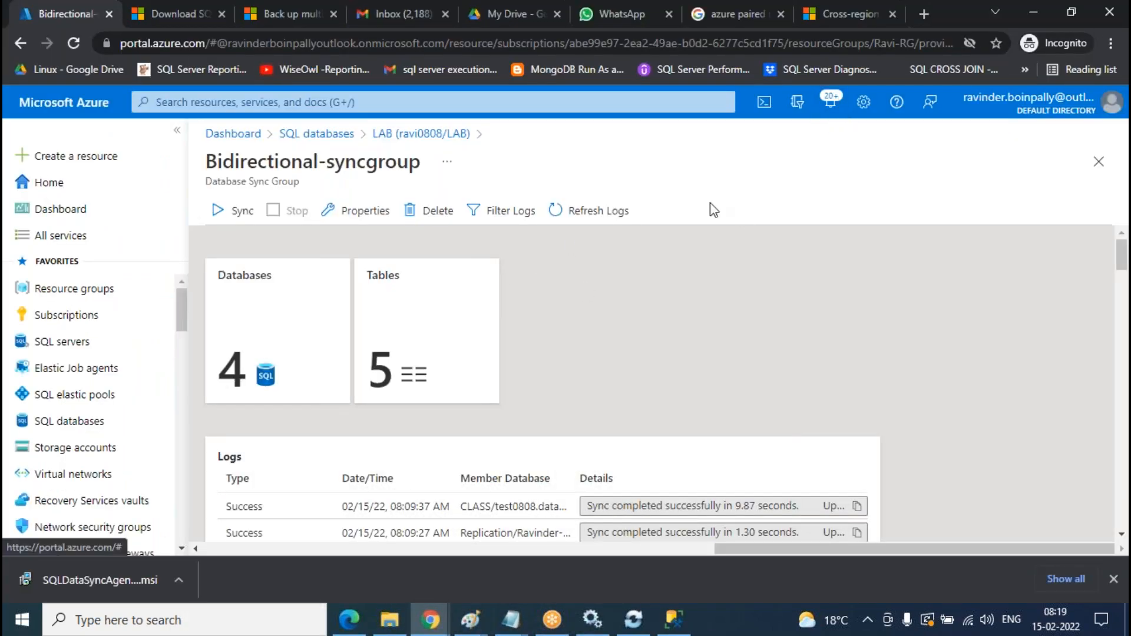
- Sync Bidirectional-syncgroup and refresh the logs until TESTING shows a successful sync
left_click(619, 217)
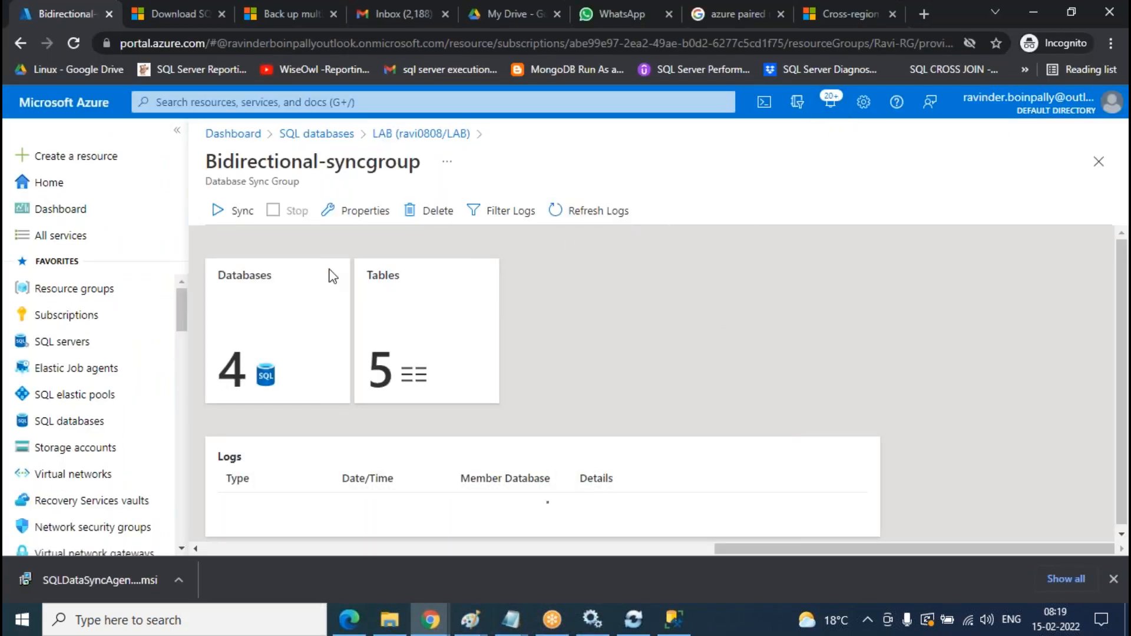
left_click(241, 214)
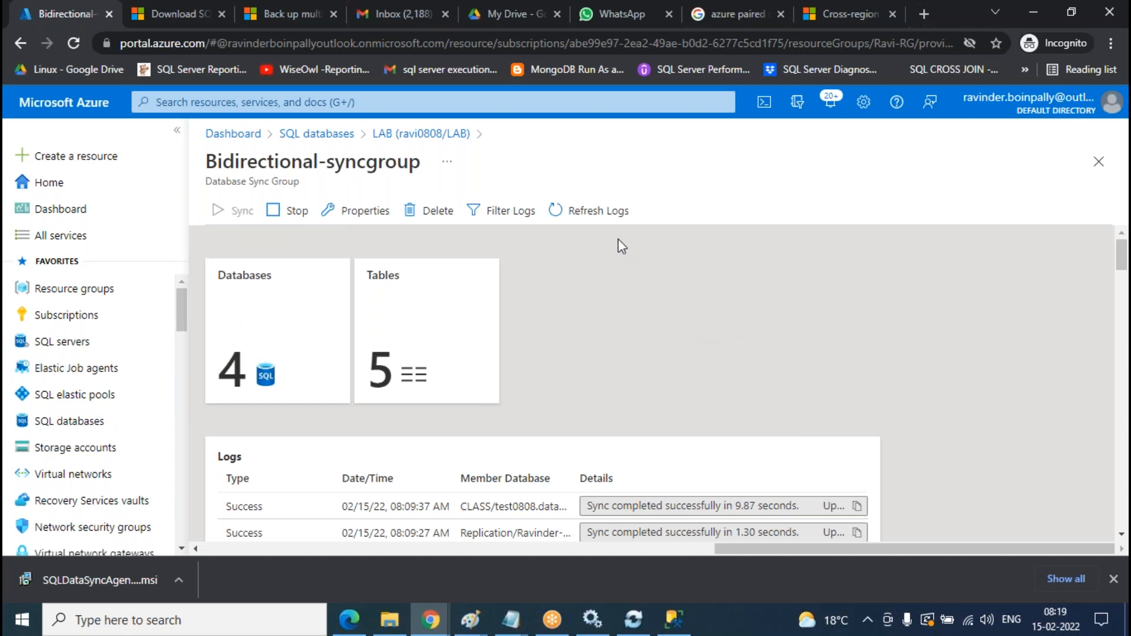
left_click(620, 221)
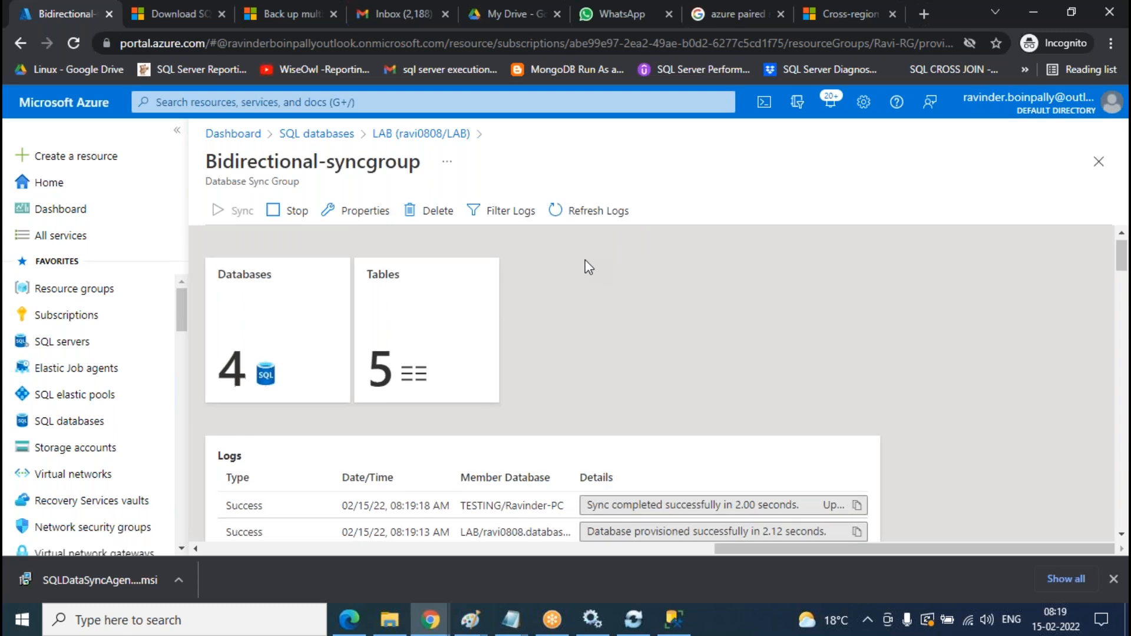
scroll(588, 267, "down", 3)
scroll(647, 363, "up", 3)
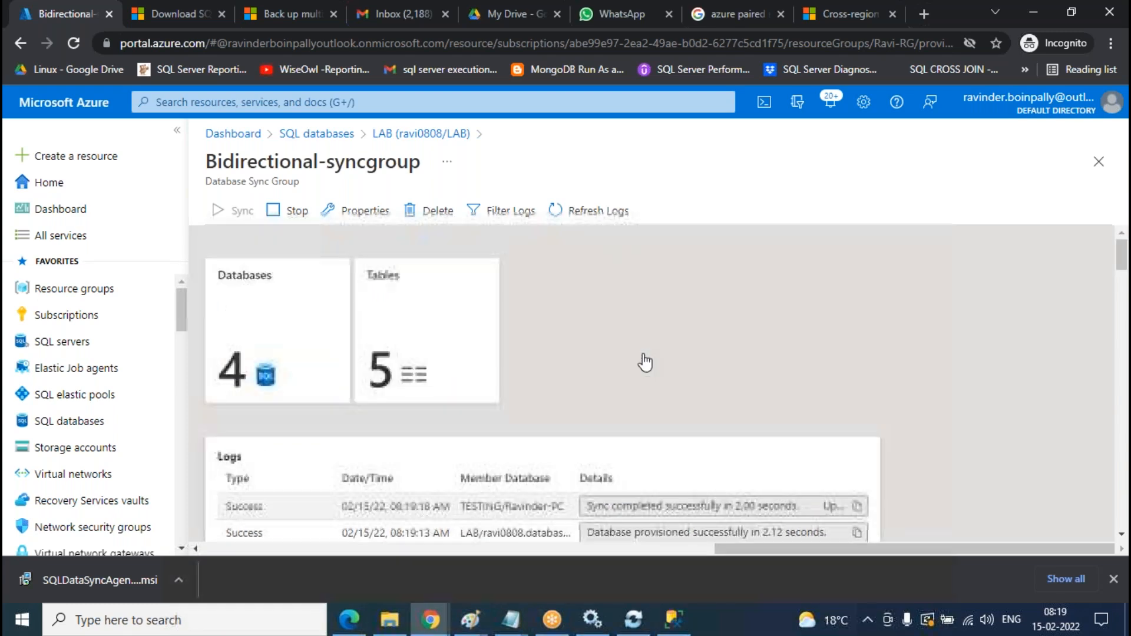
left_click(681, 625)
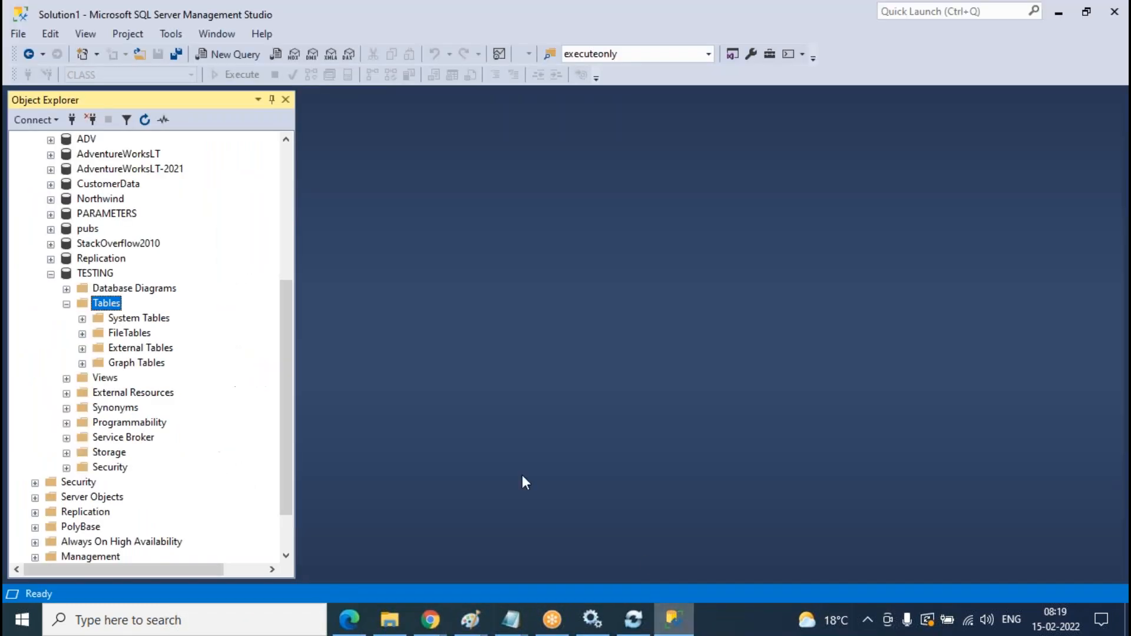
- Refresh TESTING's tables, view the top 1000 rows of dbo.Customer, then collapse the TESTING nodes
right_click(113, 307)
left_click(175, 410)
scroll(228, 406, "down", 4)
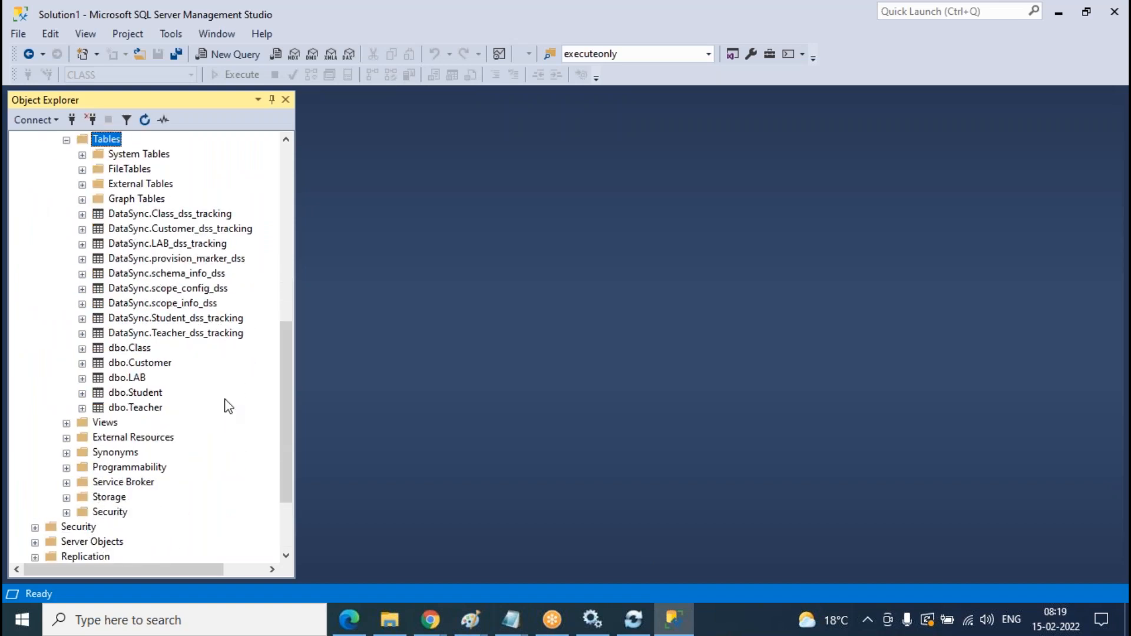
right_click(149, 365)
left_click(274, 259)
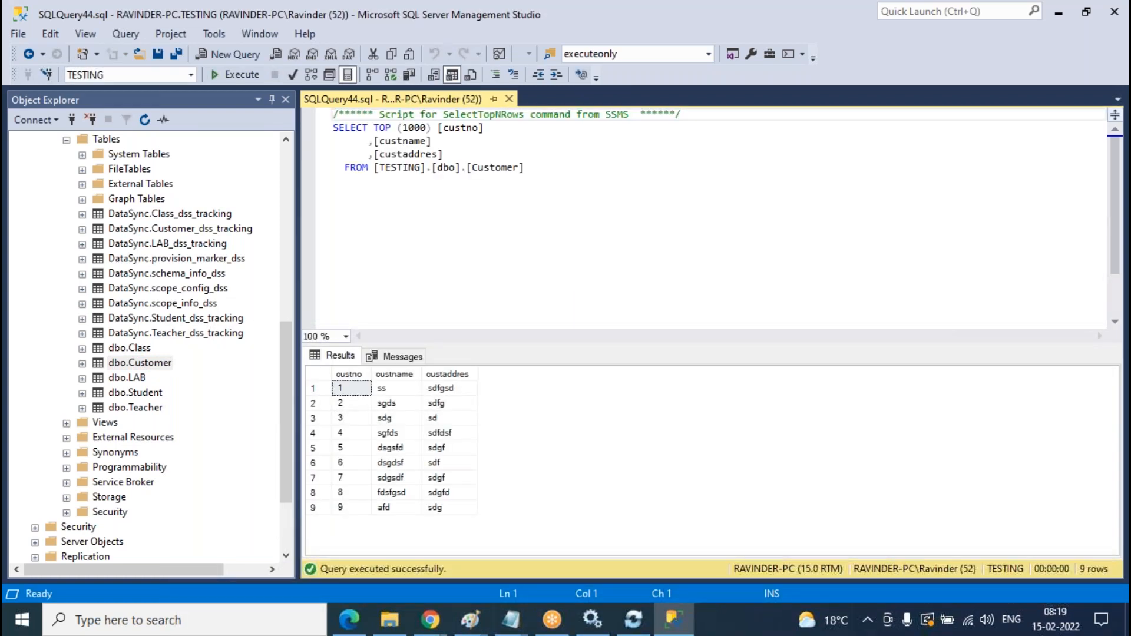
left_click(509, 99)
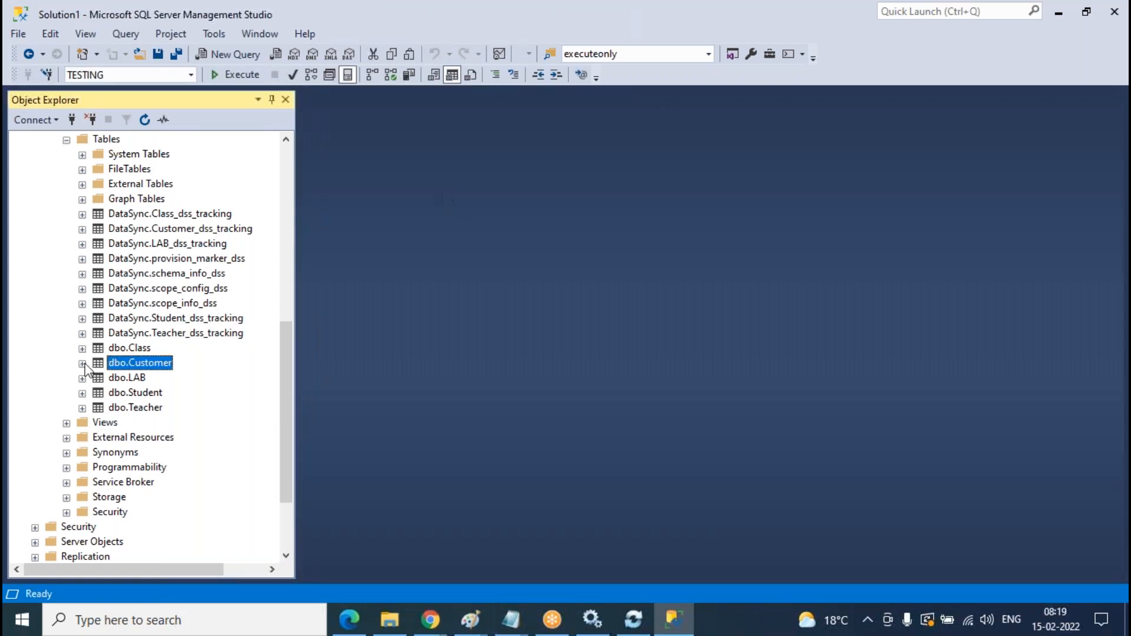
scroll(169, 408, "up", 5)
scroll(170, 408, "up", 1)
left_click(66, 407)
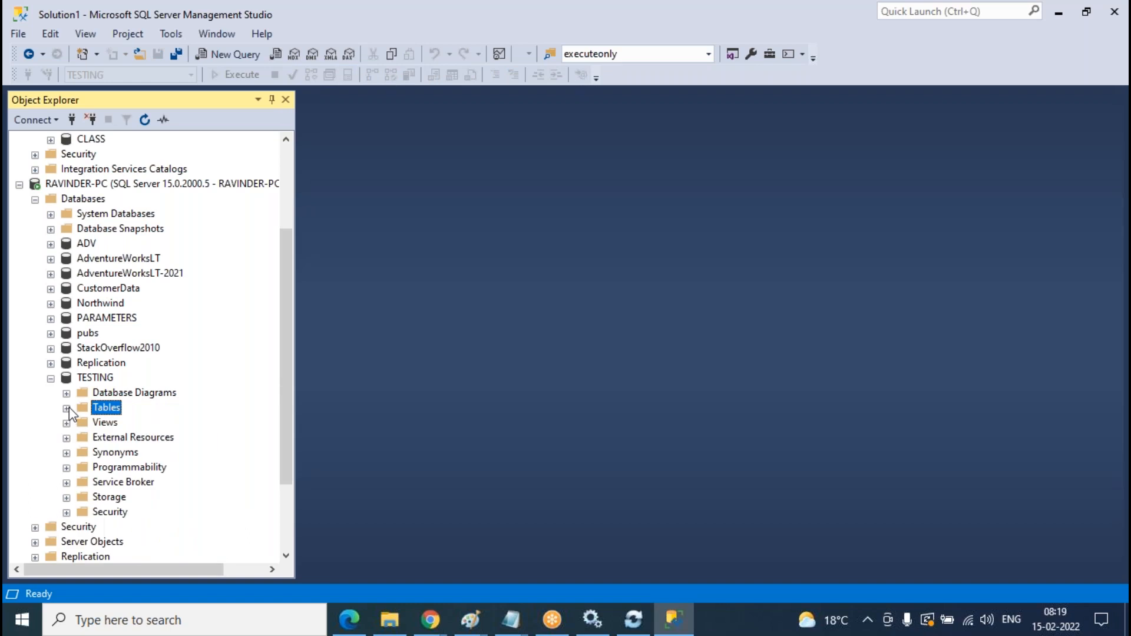
left_click(51, 380)
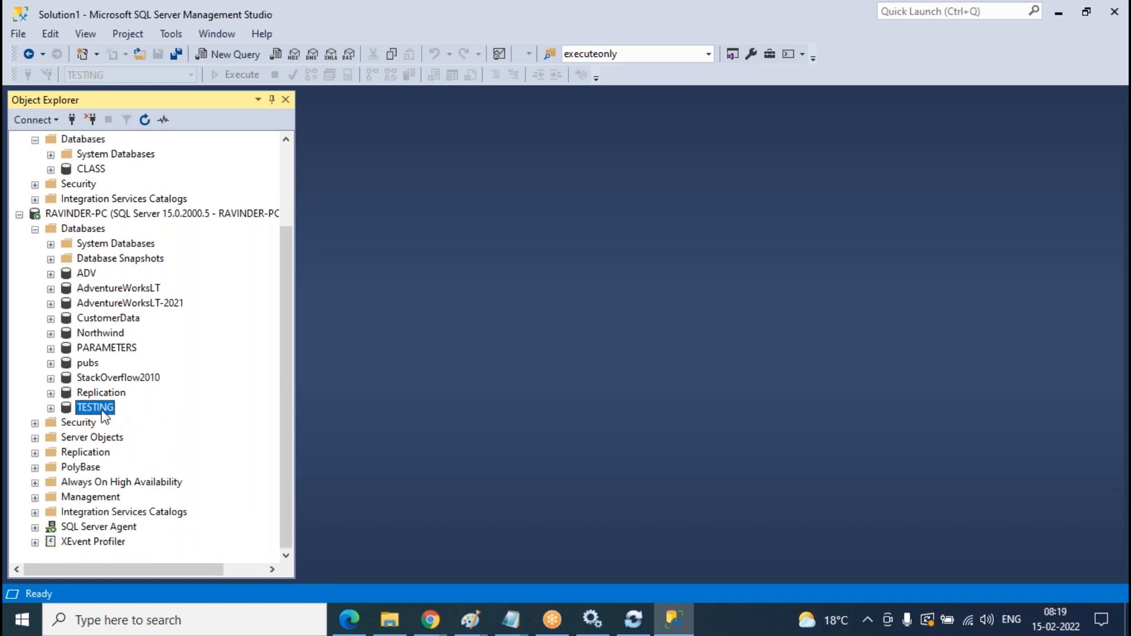
- Remove onprem-member from Bidirectional-syncgroup, confirming with Yes, and return to the sync members list
mouse_move(430, 620)
left_click(520, 542)
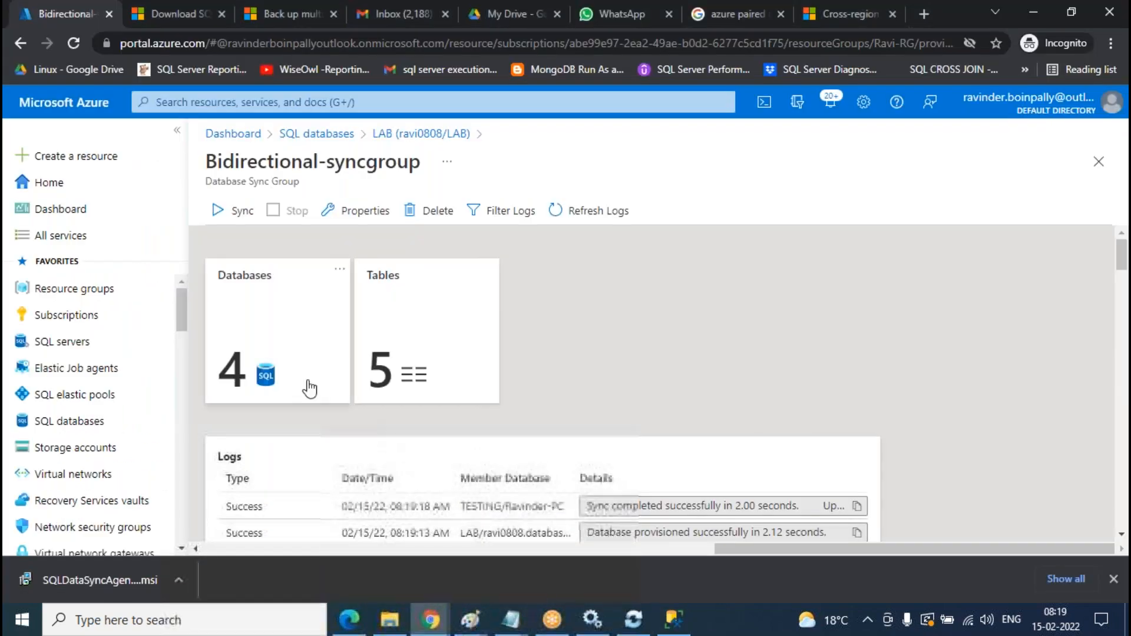
left_click(350, 401)
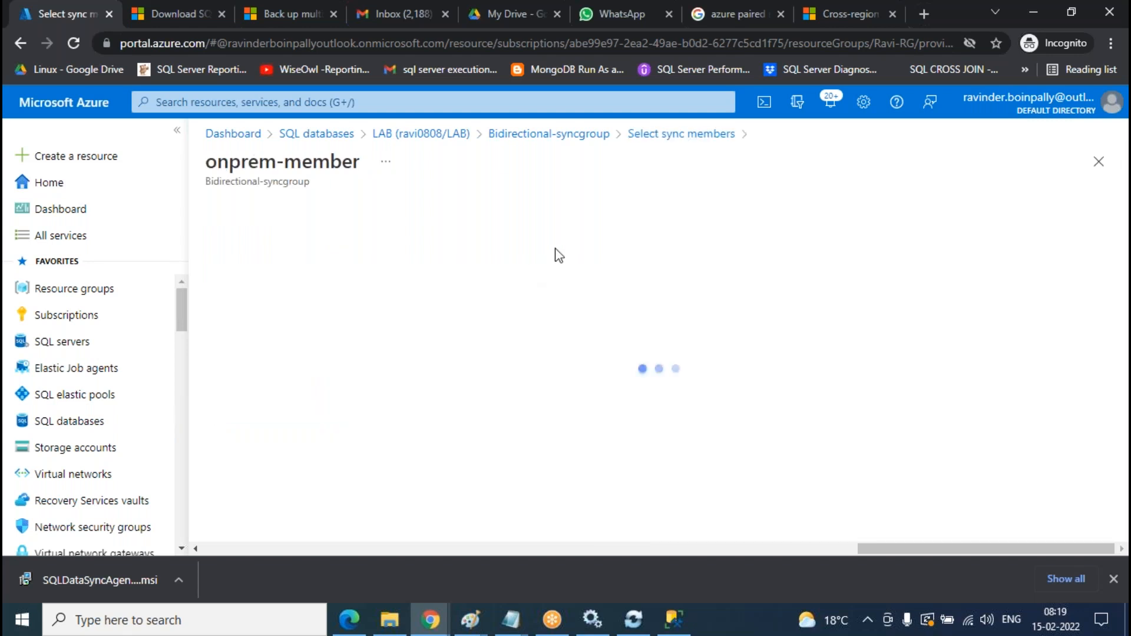
left_click(289, 211)
left_click(240, 300)
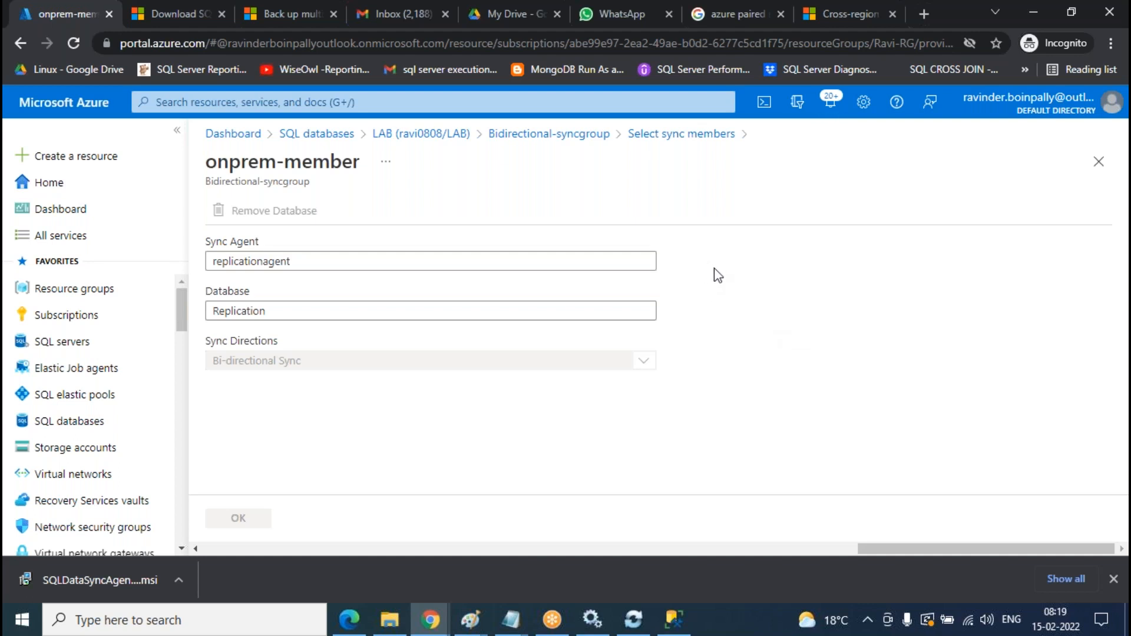
left_click(698, 141)
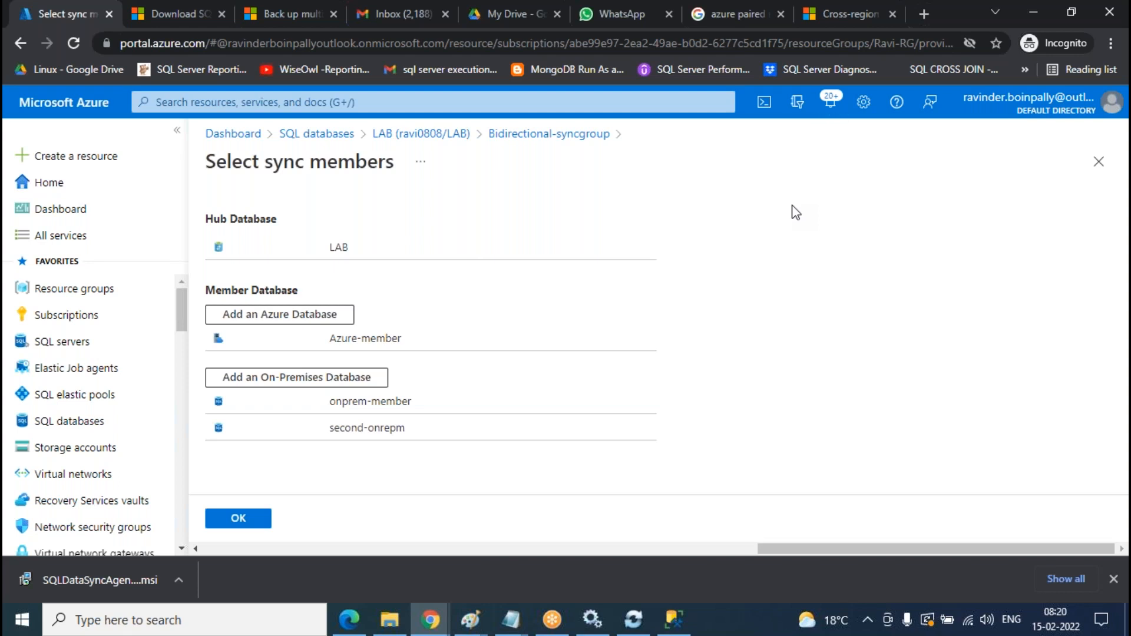
- Refresh Bidirectional-syncgroup's logs until deprovisioning completes and the group shows 3 databases
left_click(554, 135)
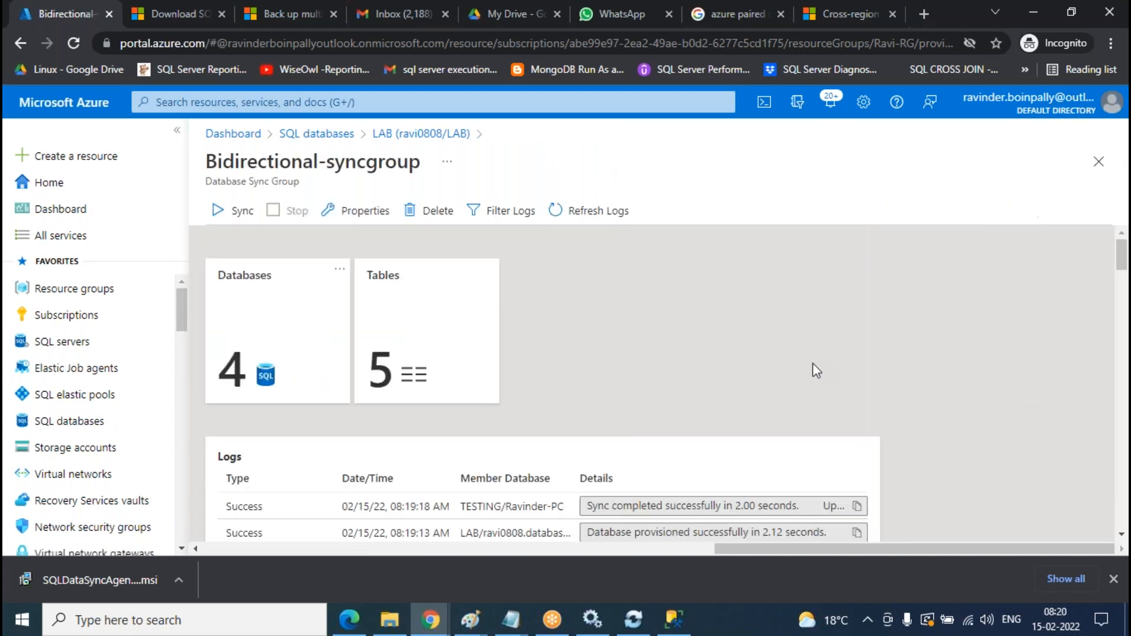
left_click(590, 223)
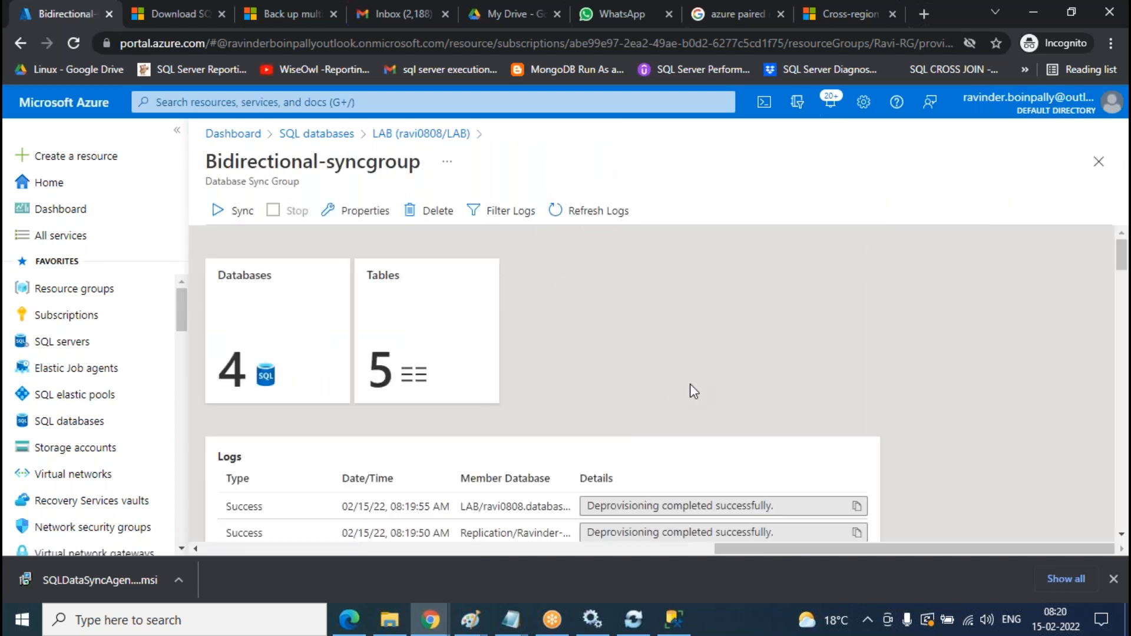
scroll(690, 386, "down", 8)
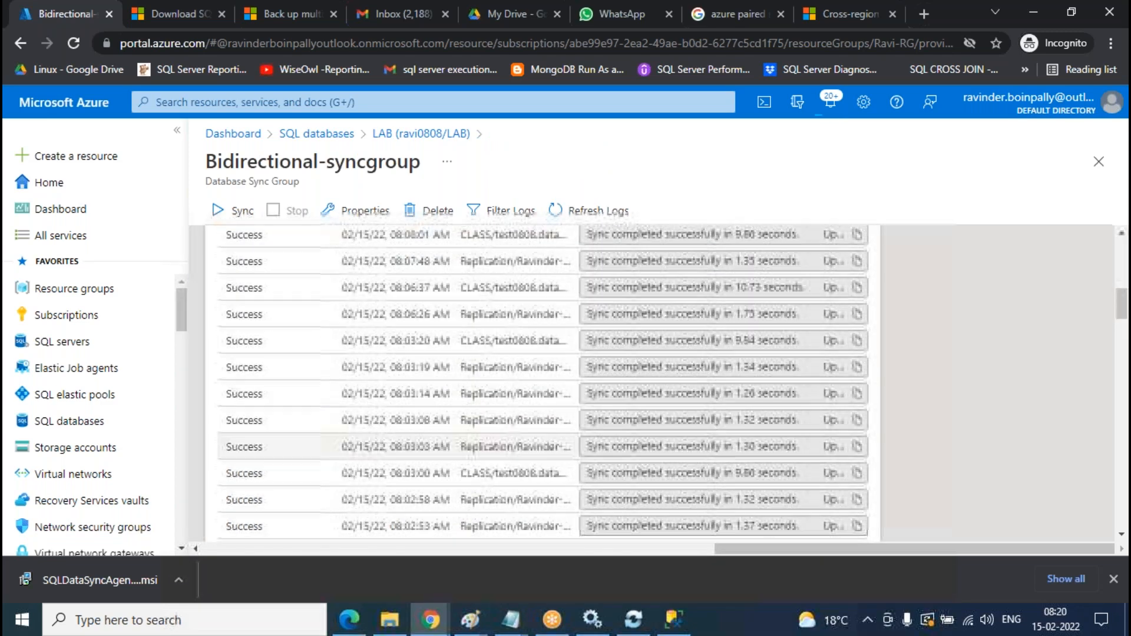
scroll(690, 386, "up", 8)
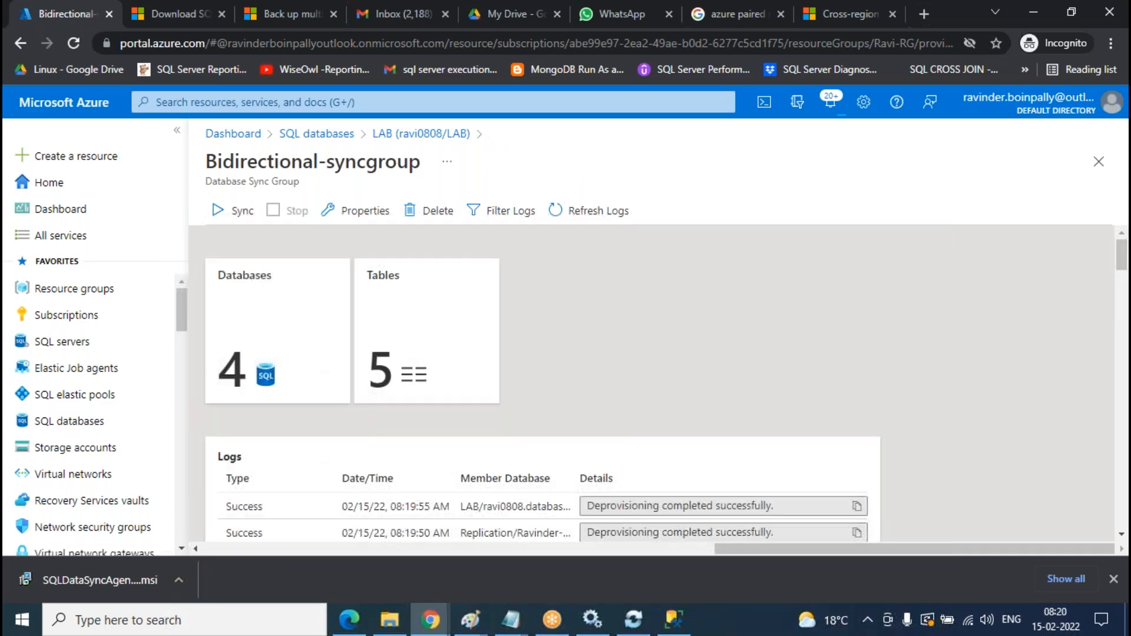
left_click(624, 218)
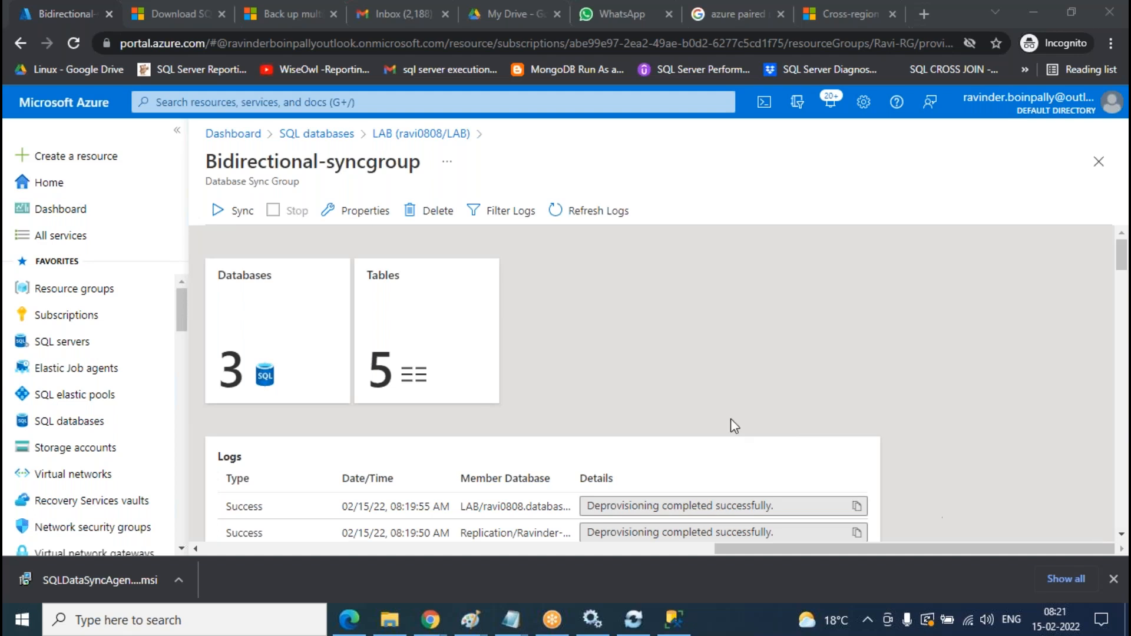
left_click(610, 219)
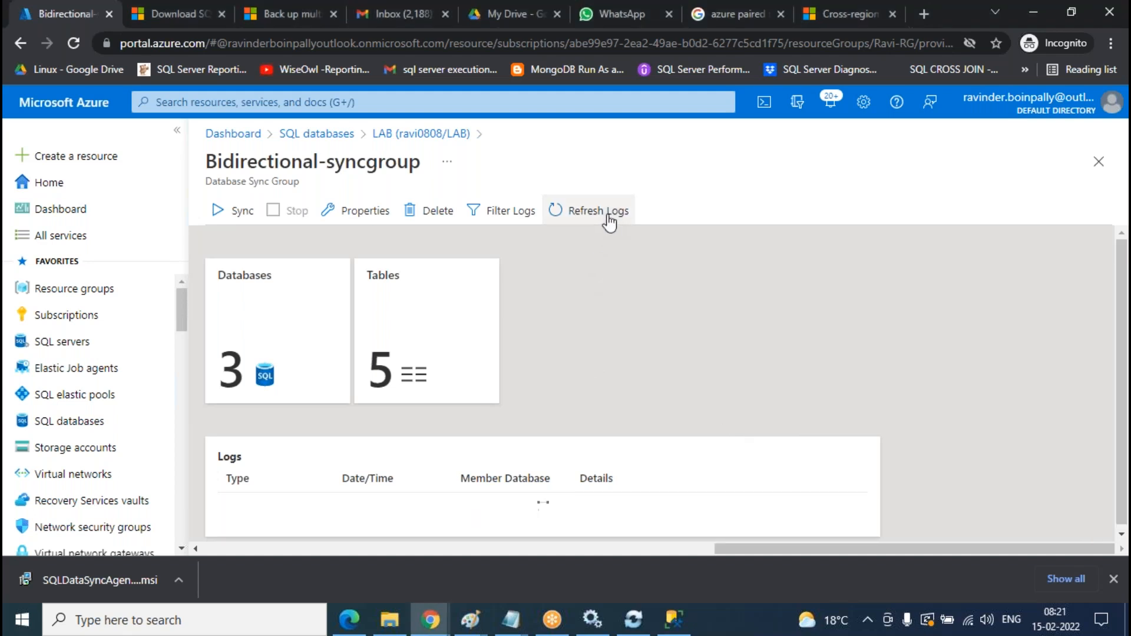